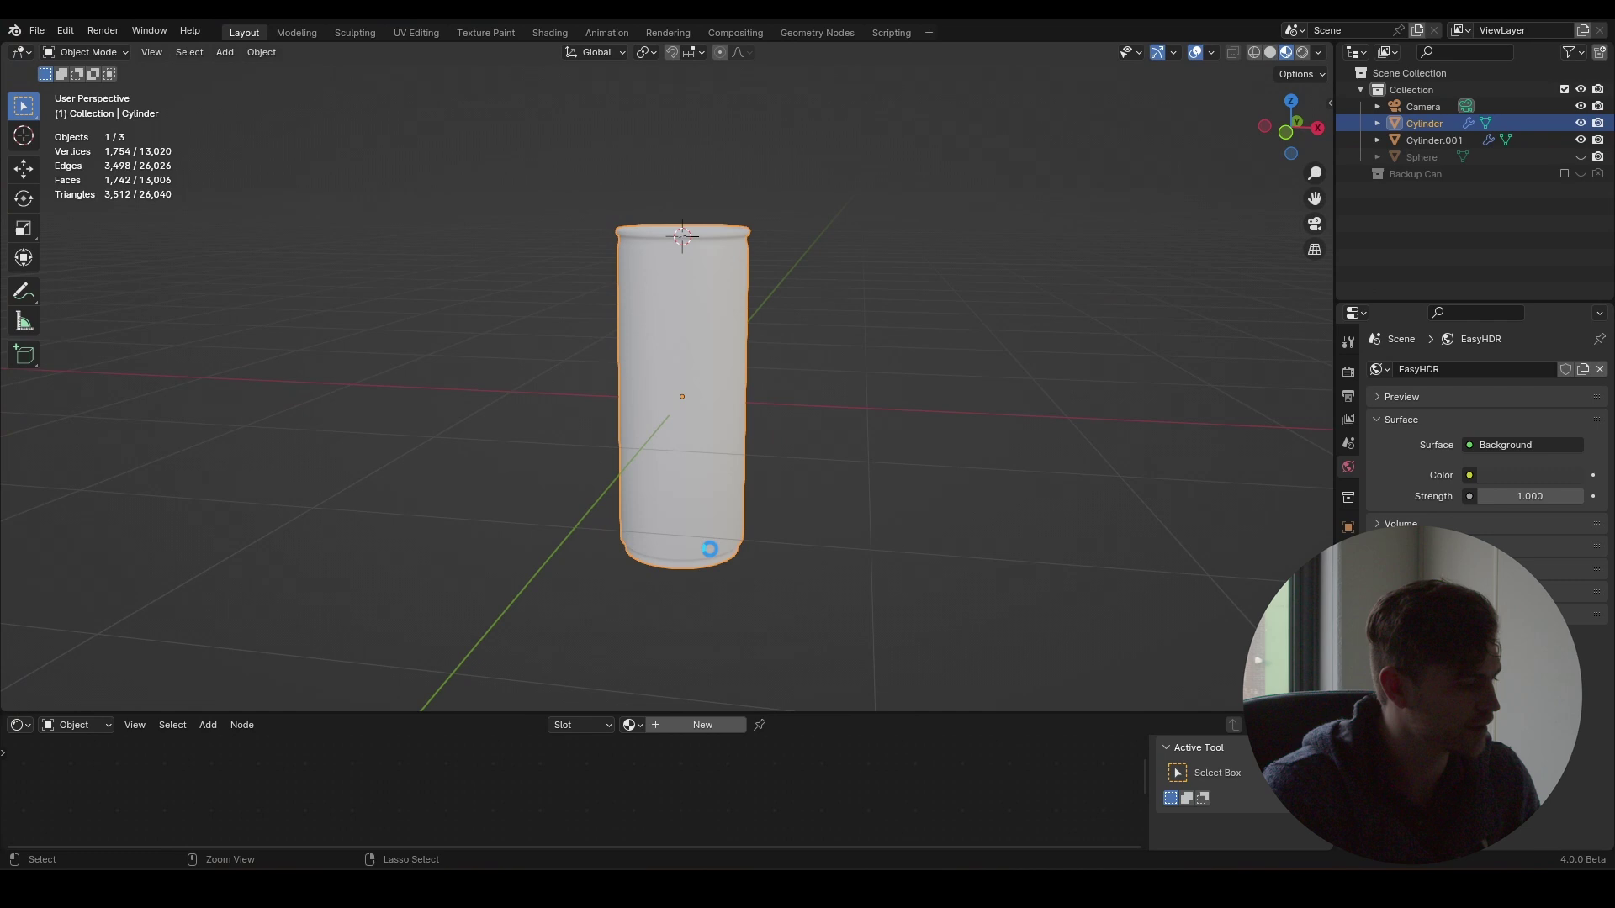
- Save the file and enlarge the shader editor, leaving the can deselected
key(ctrl+s)
drag(823, 711, 841, 551)
scroll(815, 451, down, 2)
middle_drag(754, 438, 775, 432)
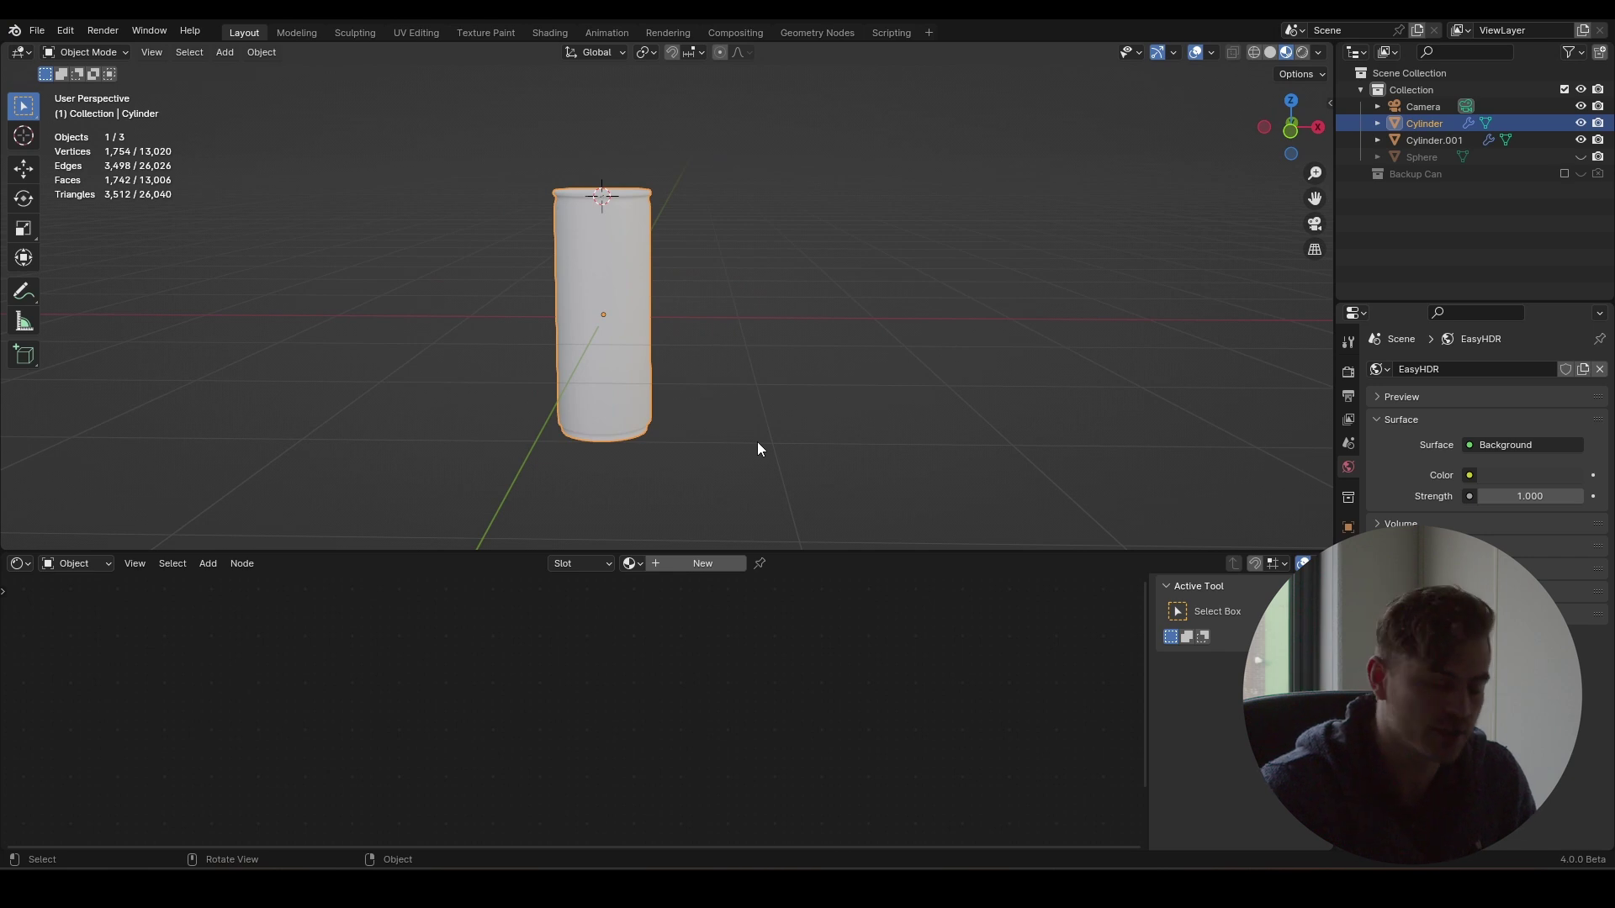
click(862, 406)
middle_drag(757, 442, 659, 351)
- Switch the viewport to solid shading and turn on viewport display of the can's Subdivision modifier
click(1270, 52)
mouse_move(1001, 197)
middle_down()
mouse_move(935, 235)
mouse_move(919, 378)
mouse_move(1135, 324)
mouse_move(1024, 185)
middle_up()
scroll(1024, 185, up, 5)
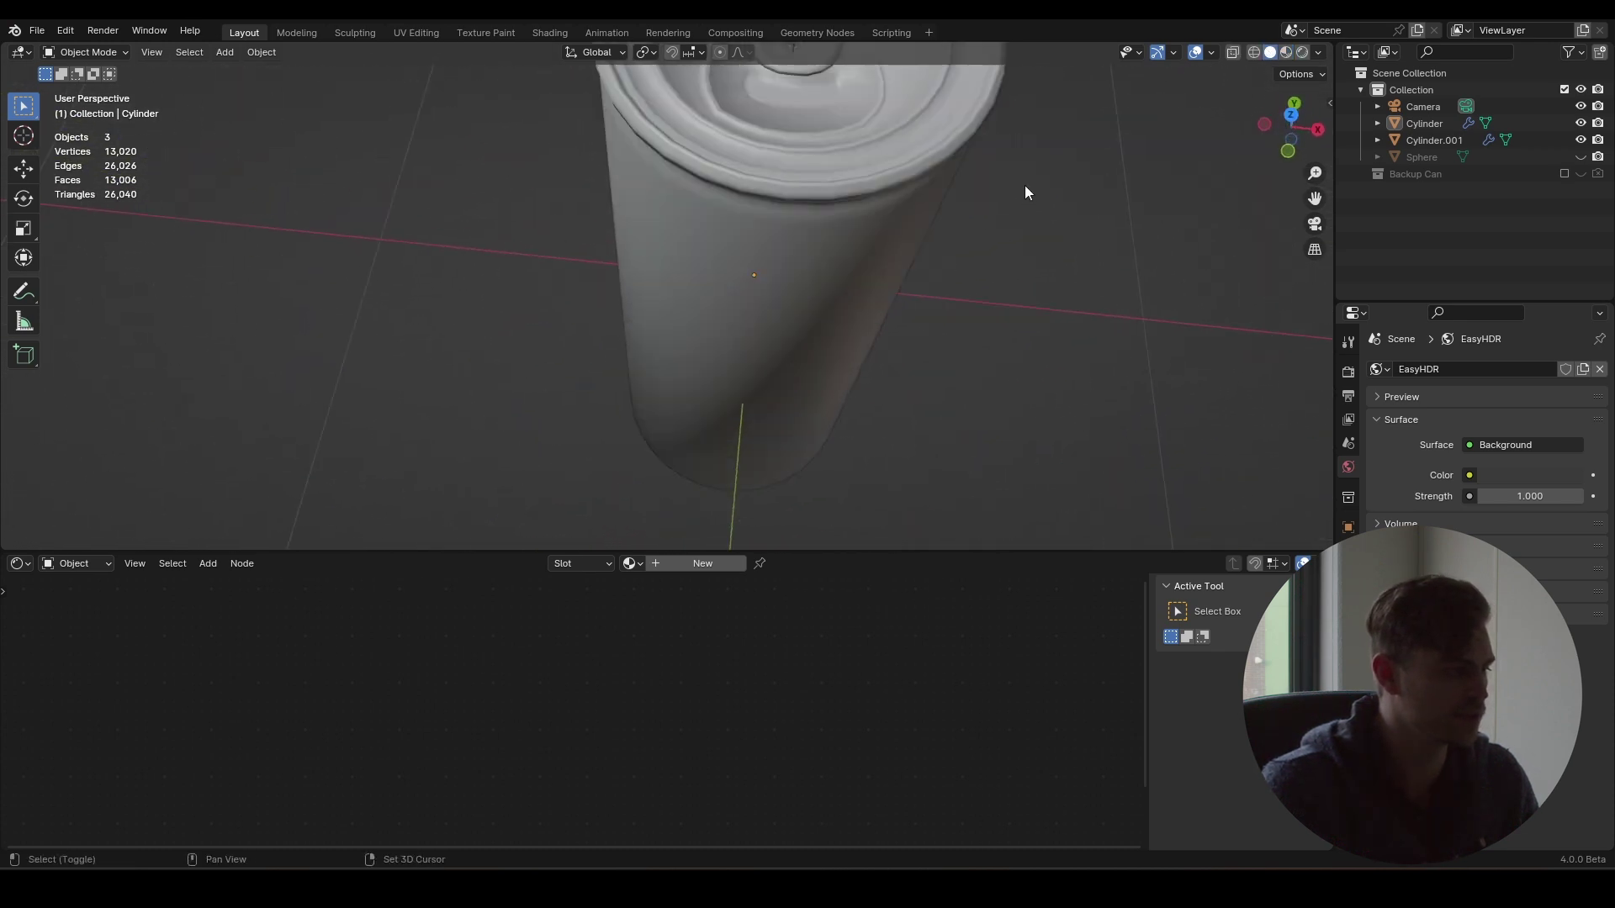
click(745, 223)
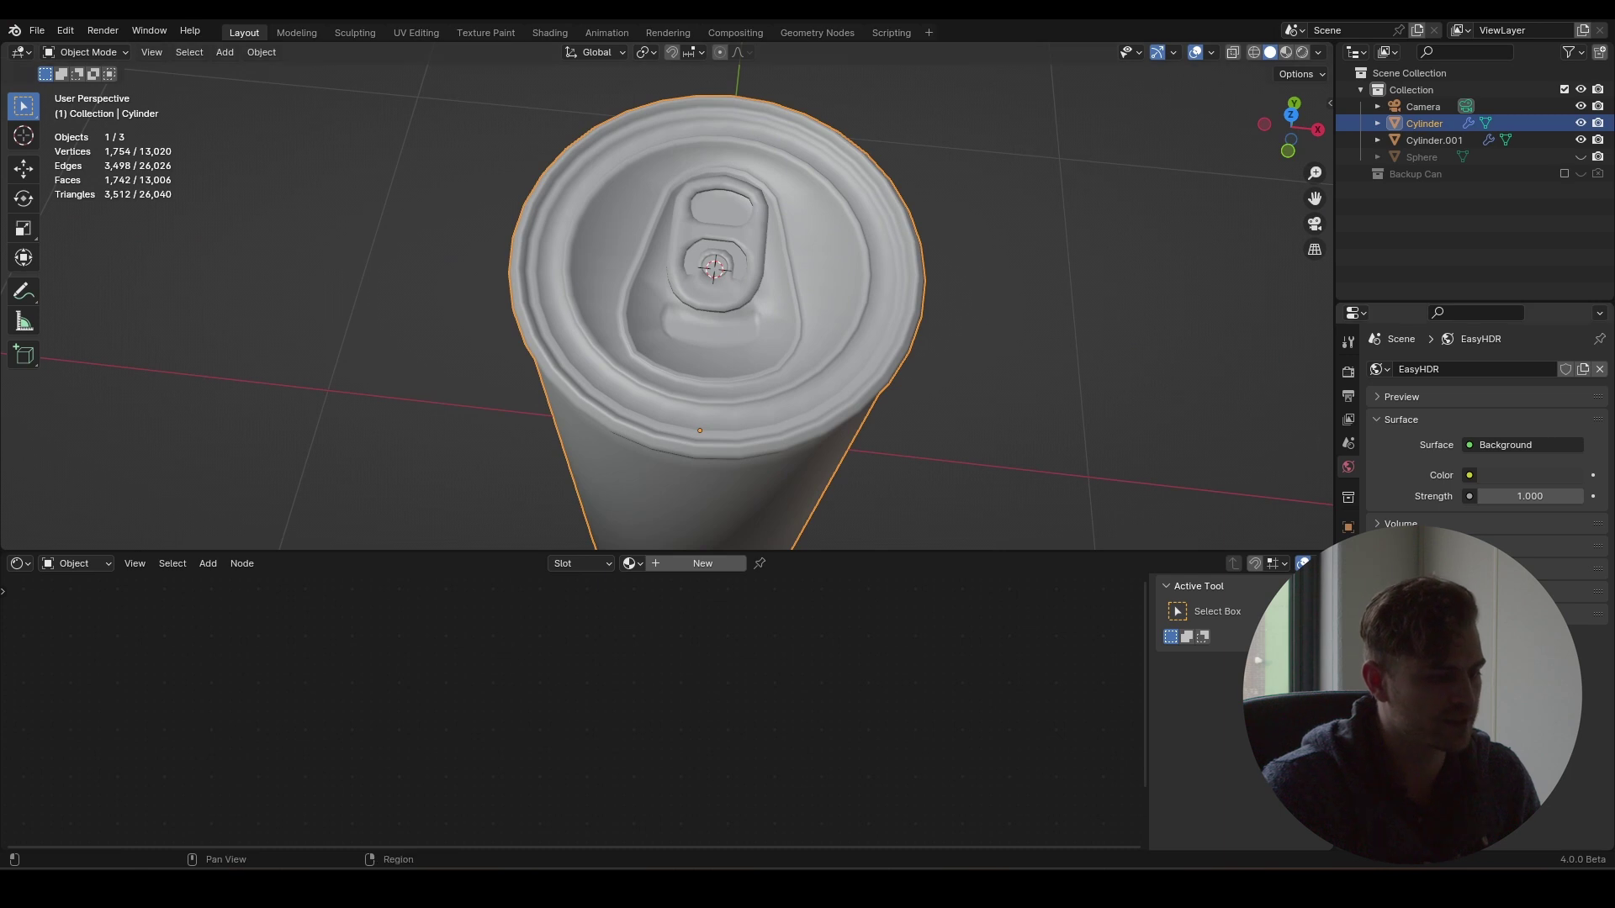
click(1348, 550)
click(1523, 396)
middle_drag(795, 274, 683, 234)
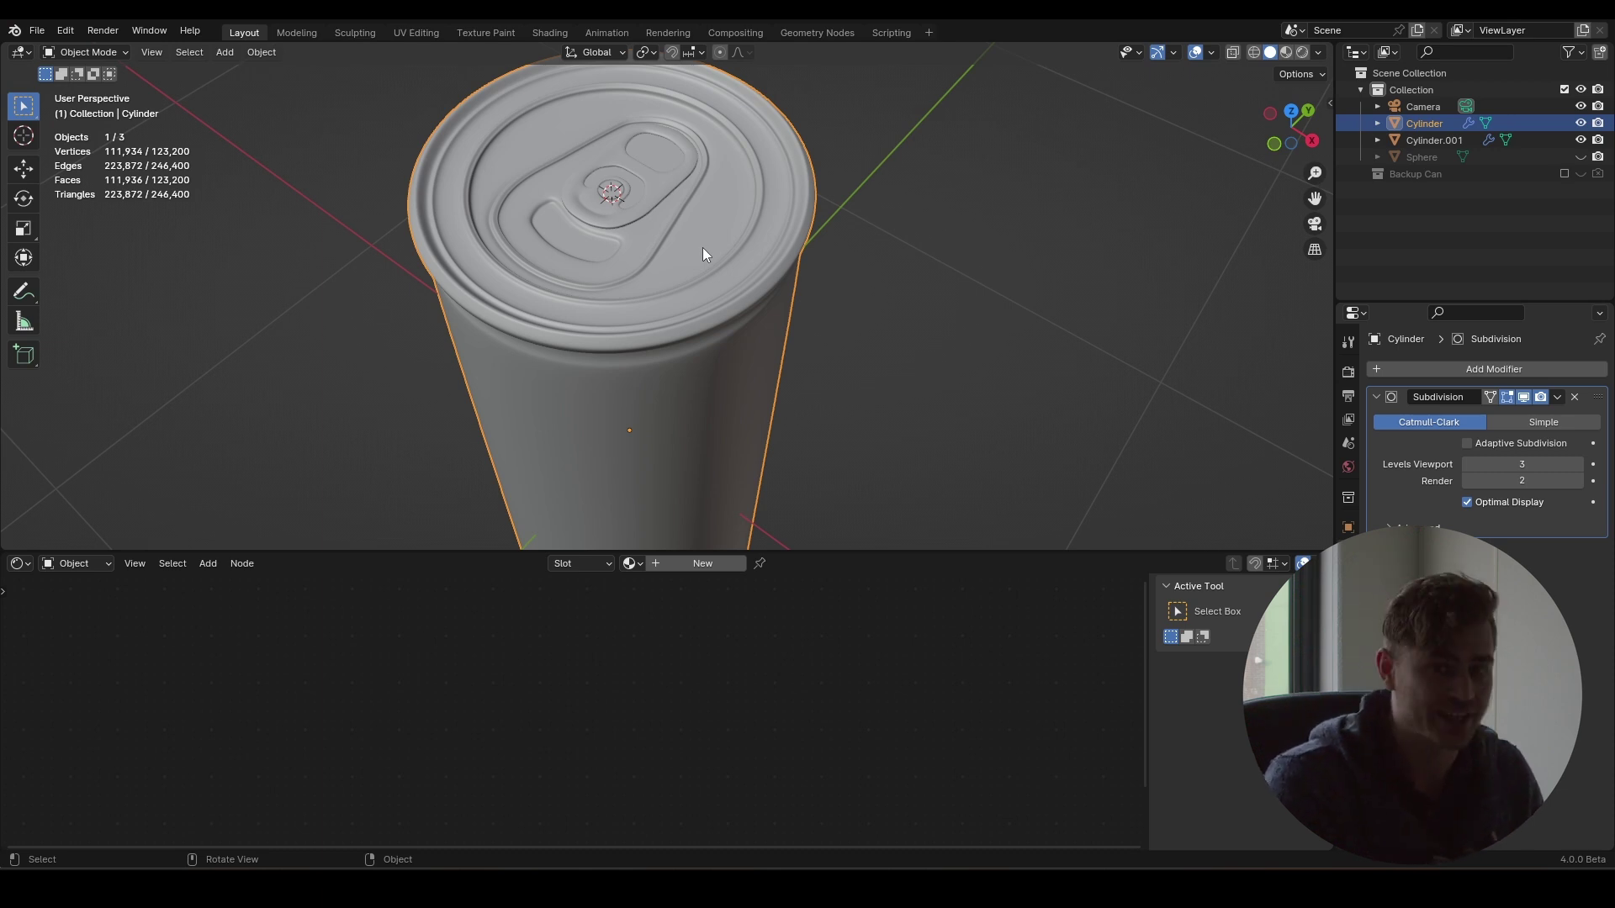
scroll(671, 245, down, 3)
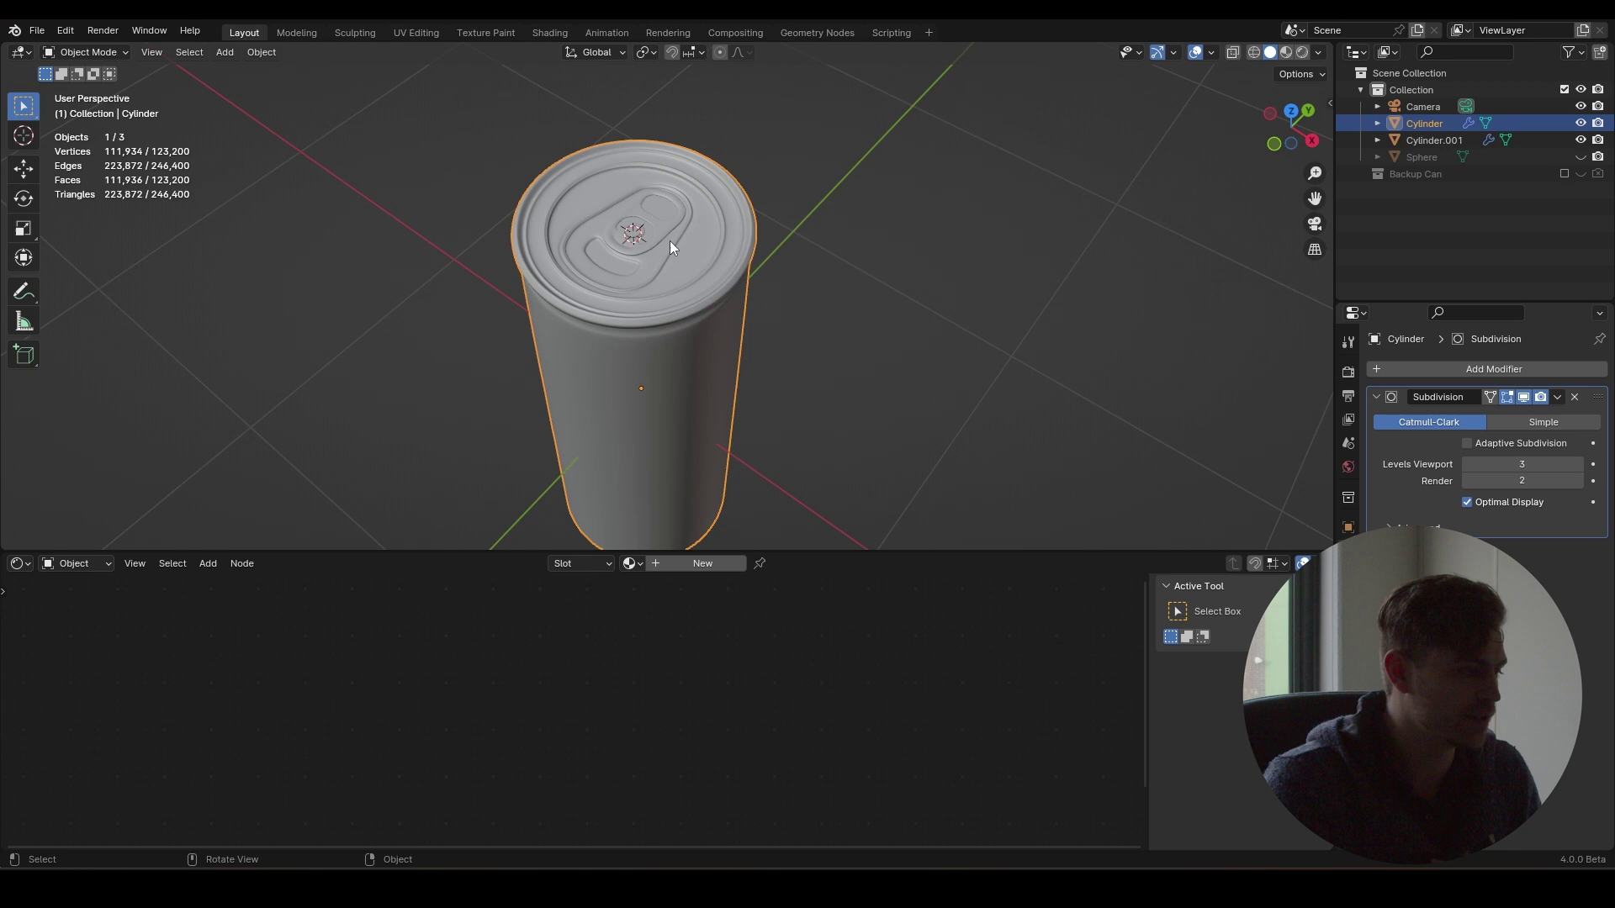
- Separate the selected pull-tab faces into their own object and join them back to the can
key(Tab)
key(p)
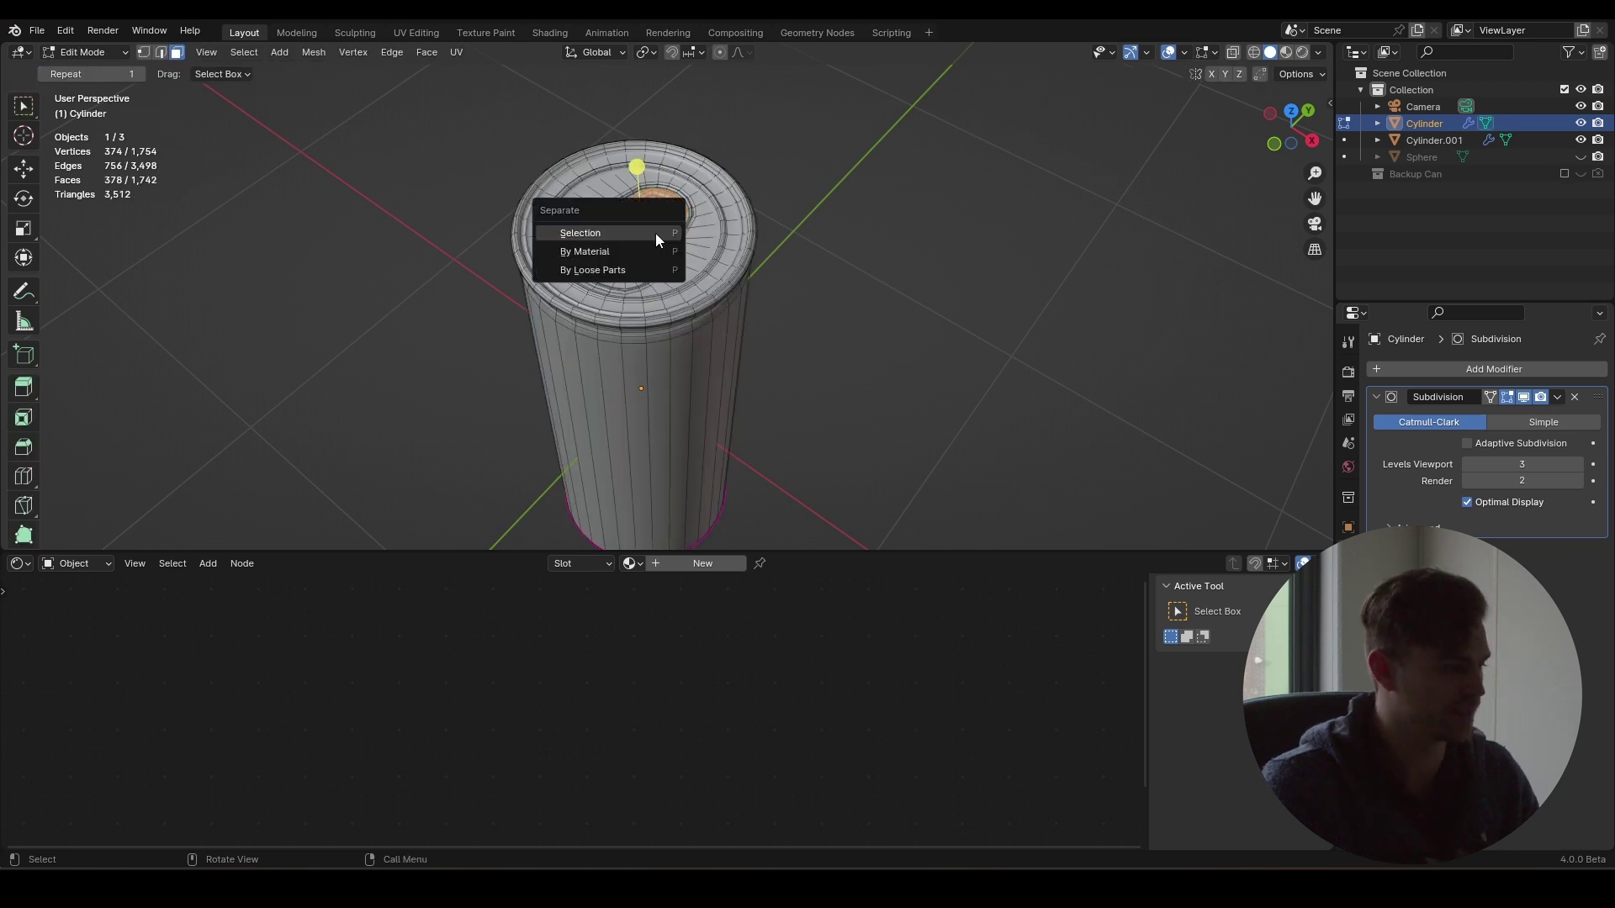
click(656, 234)
key(Tab)
click(663, 236)
shift+click(676, 255)
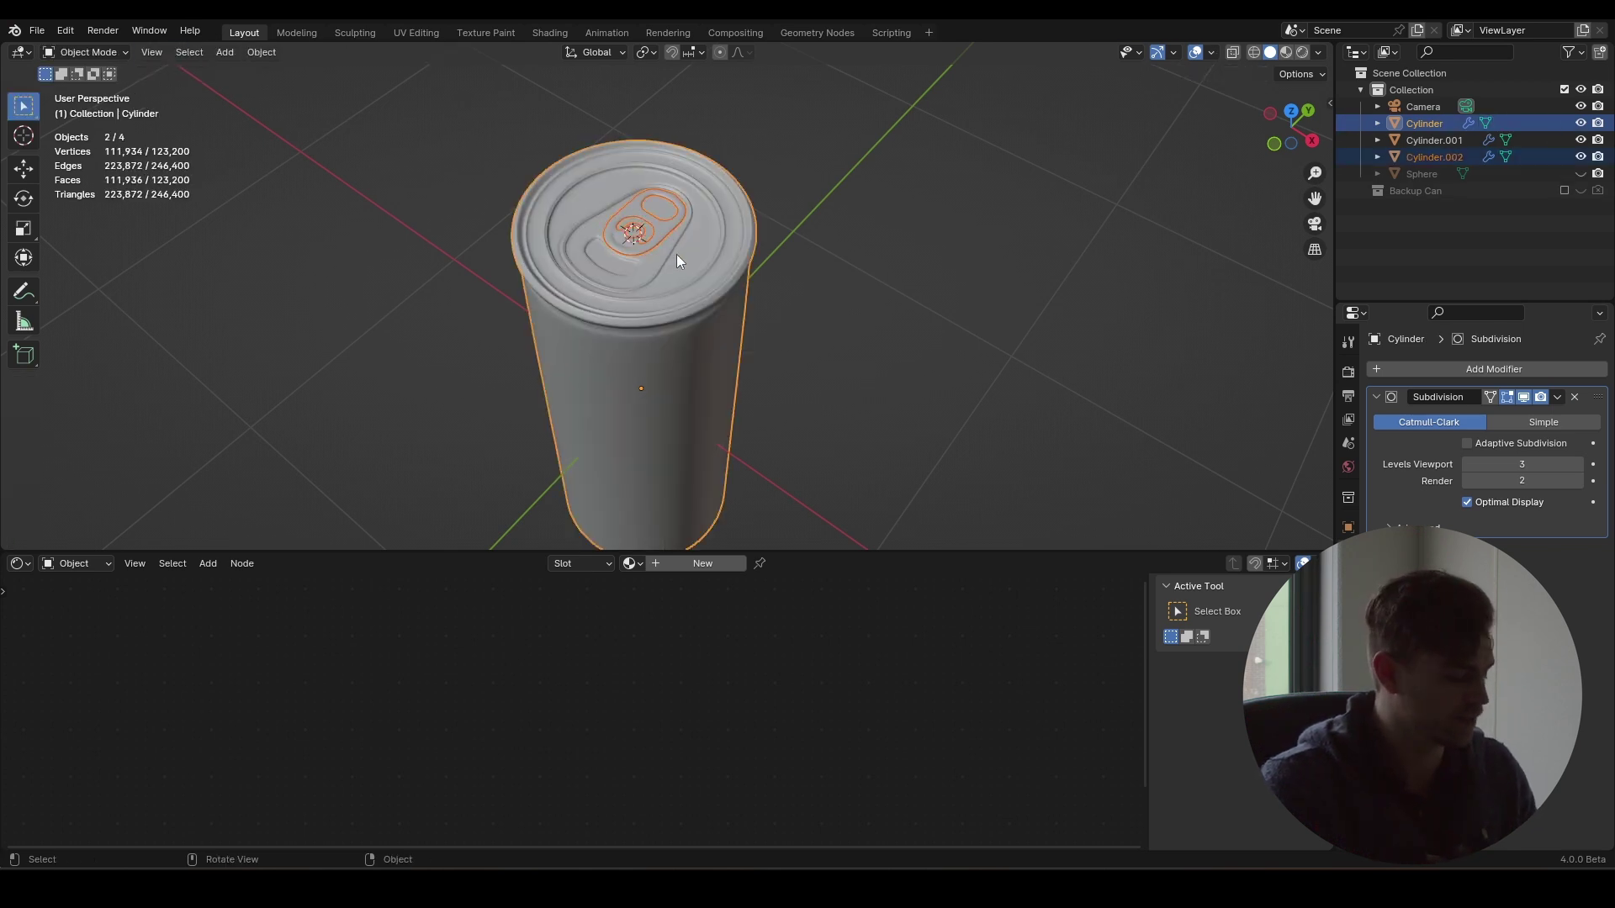
key(ctrl+j)
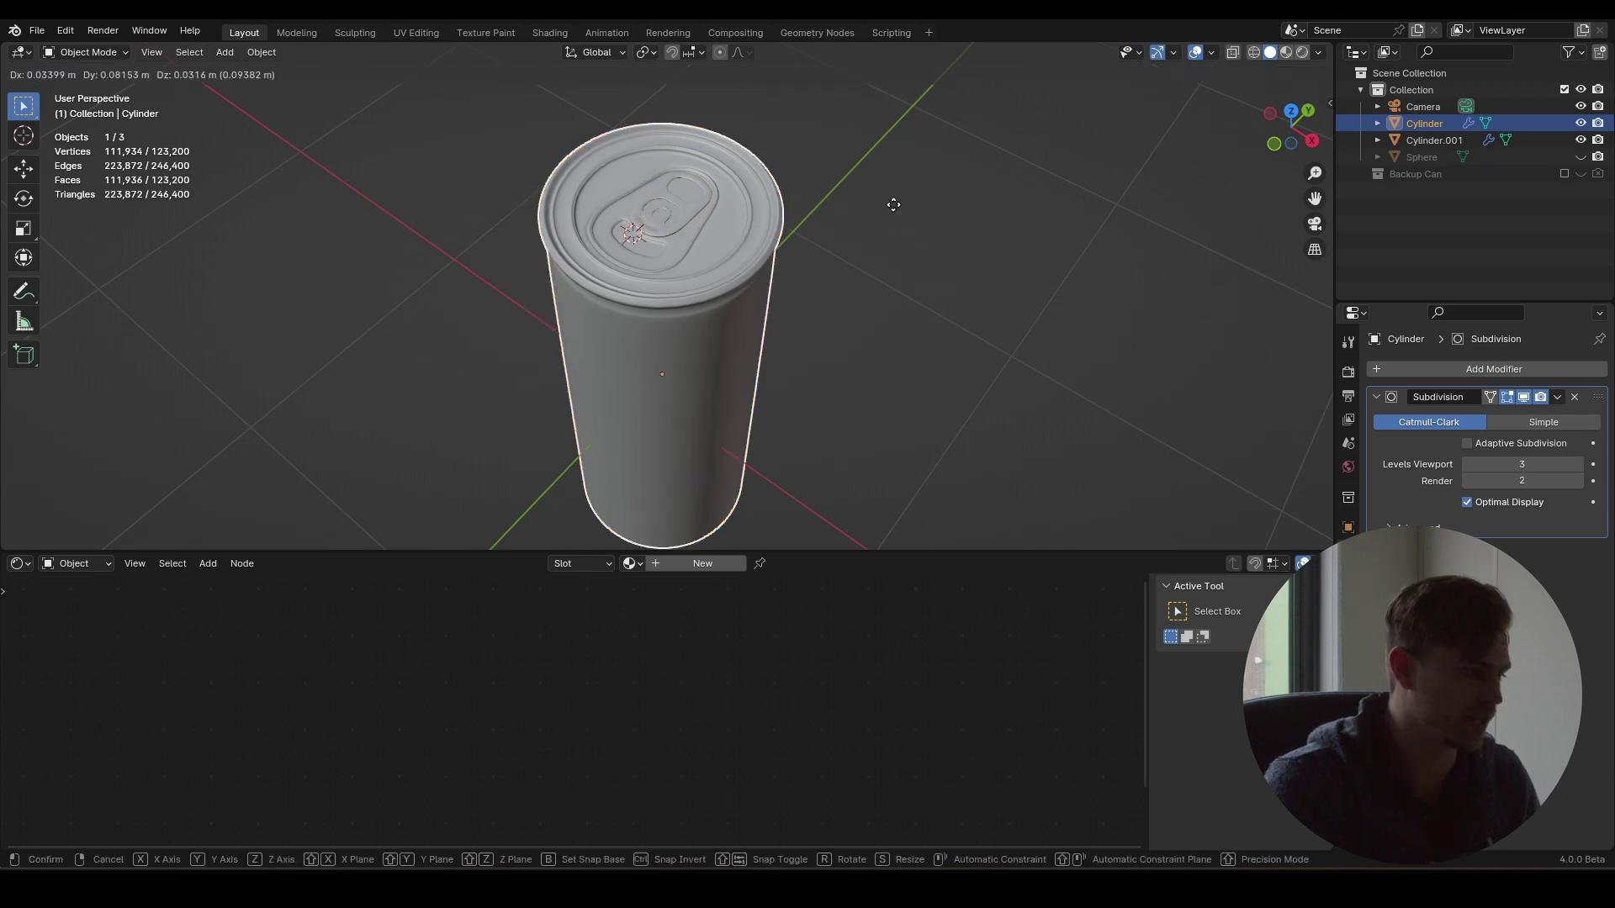
- Join the rivet at the centre of the pull tab to the can as one object
middle_drag(798, 176, 623, 190)
scroll(714, 193, up, 3)
click(598, 165)
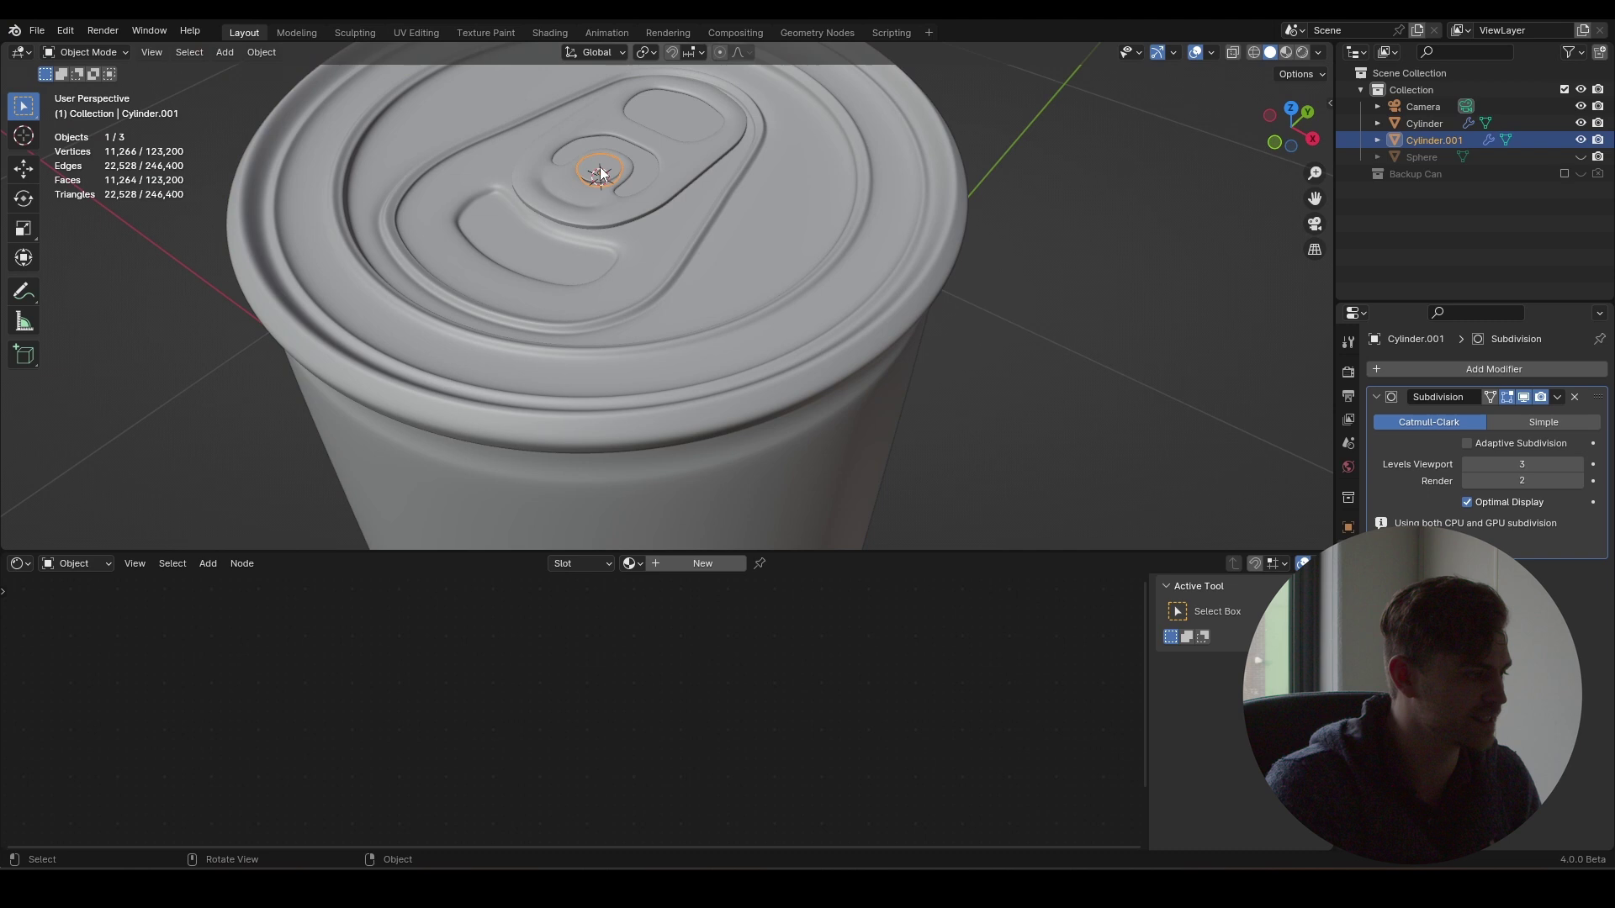
scroll(598, 165, up, 2)
shift+click(699, 212)
key(ctrl+j)
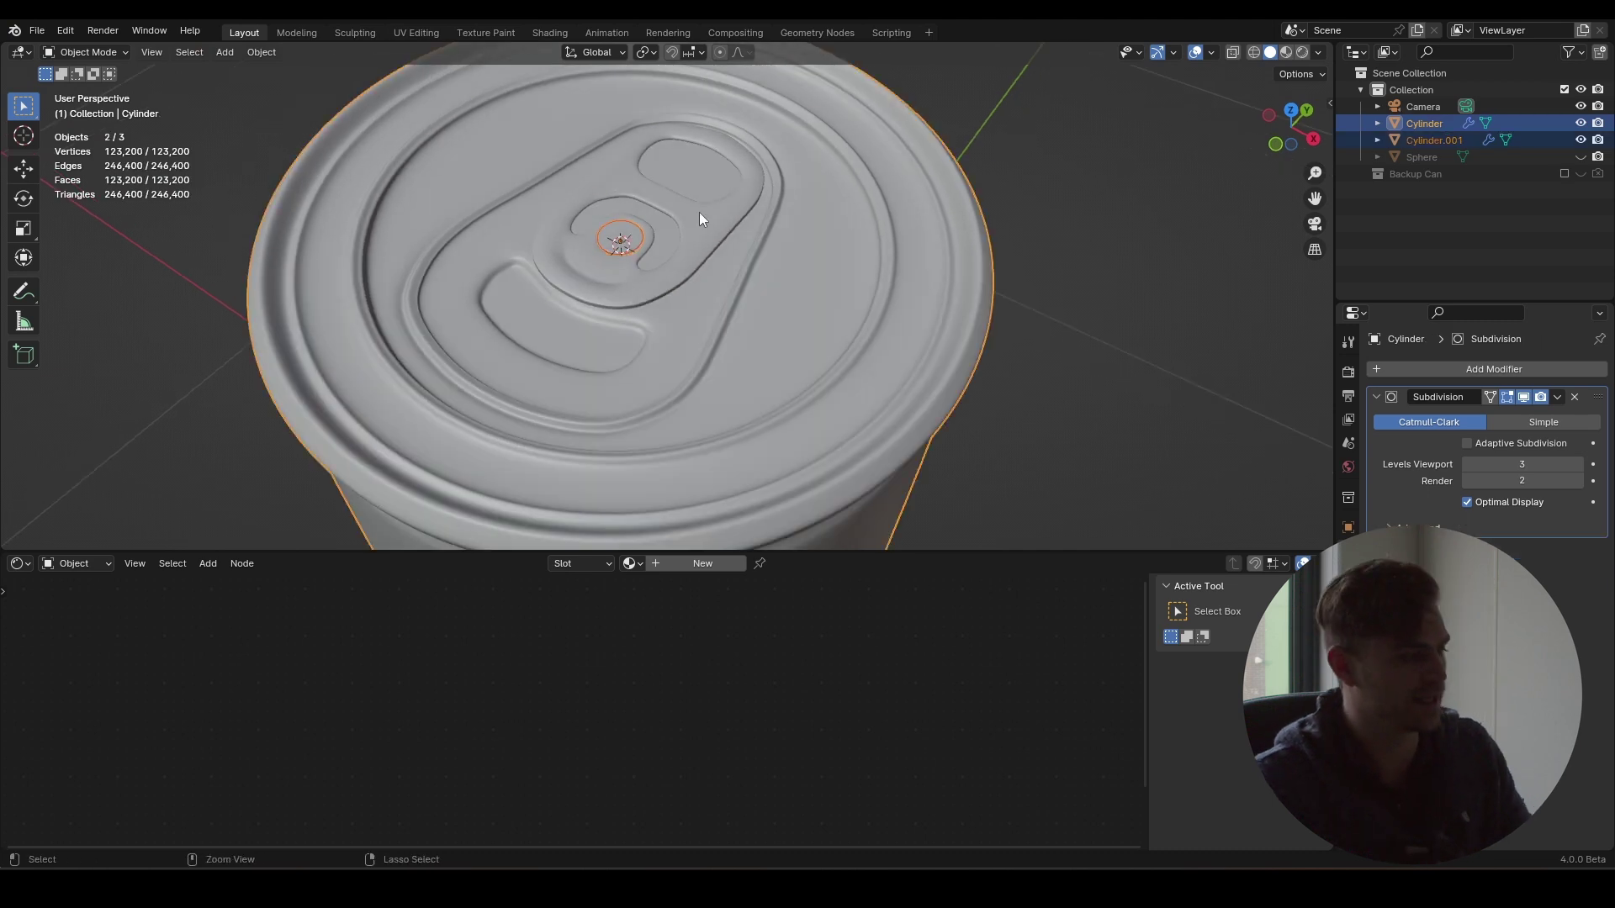
scroll(710, 224, down, 7)
key(g)
right_click(1240, 122)
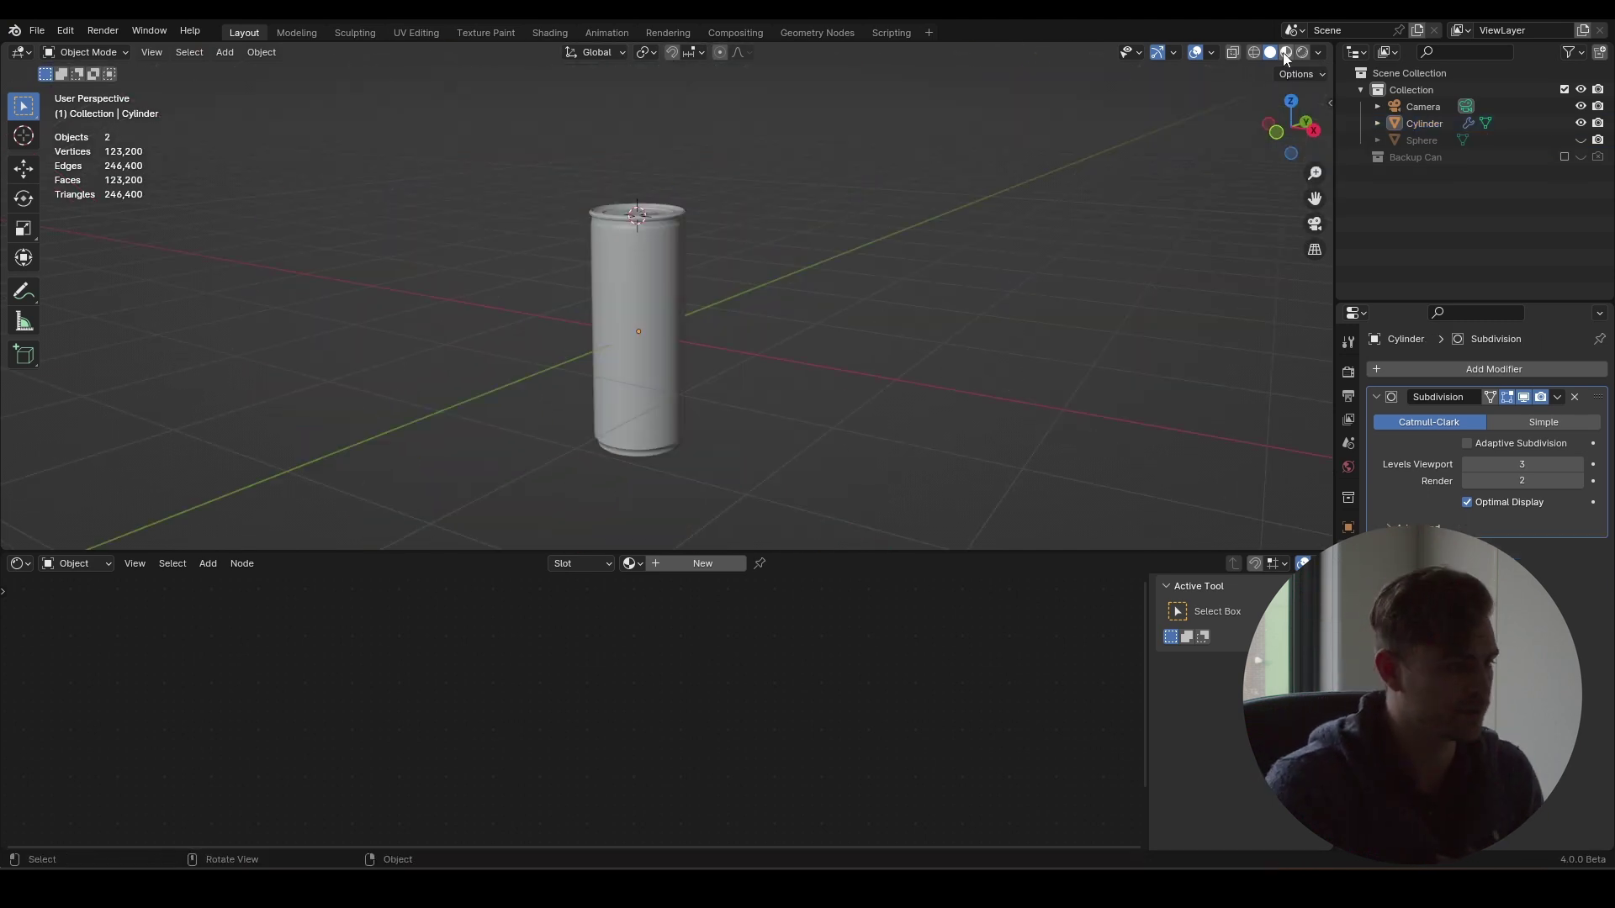
- Switch the viewport to Material Preview shading and hide the statistics overlay
click(1285, 52)
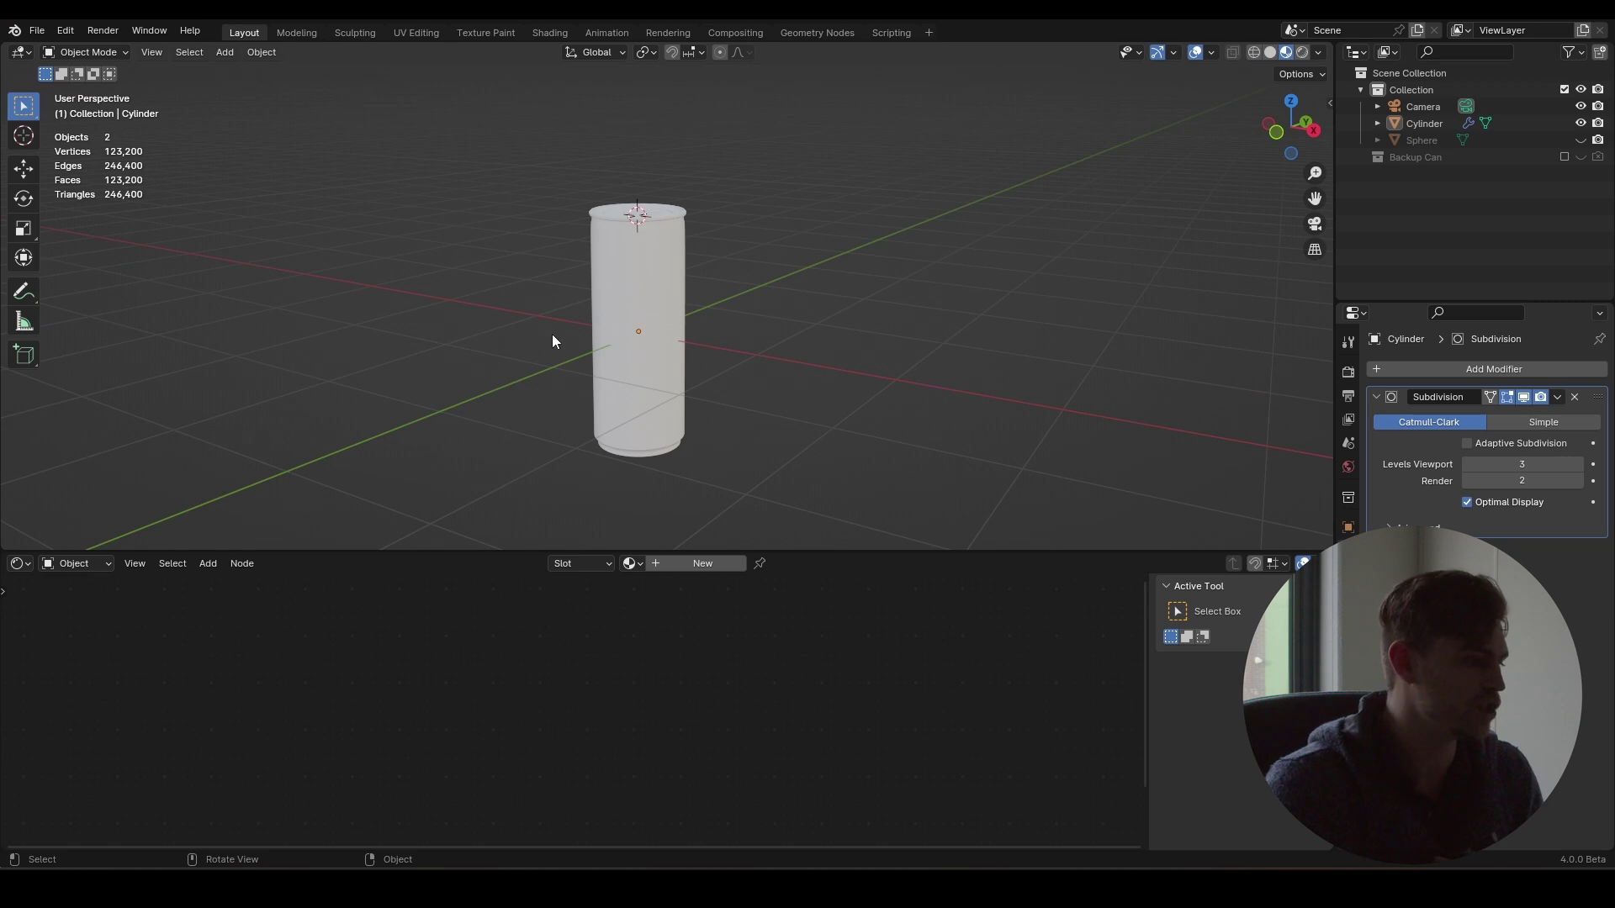
click(1212, 52)
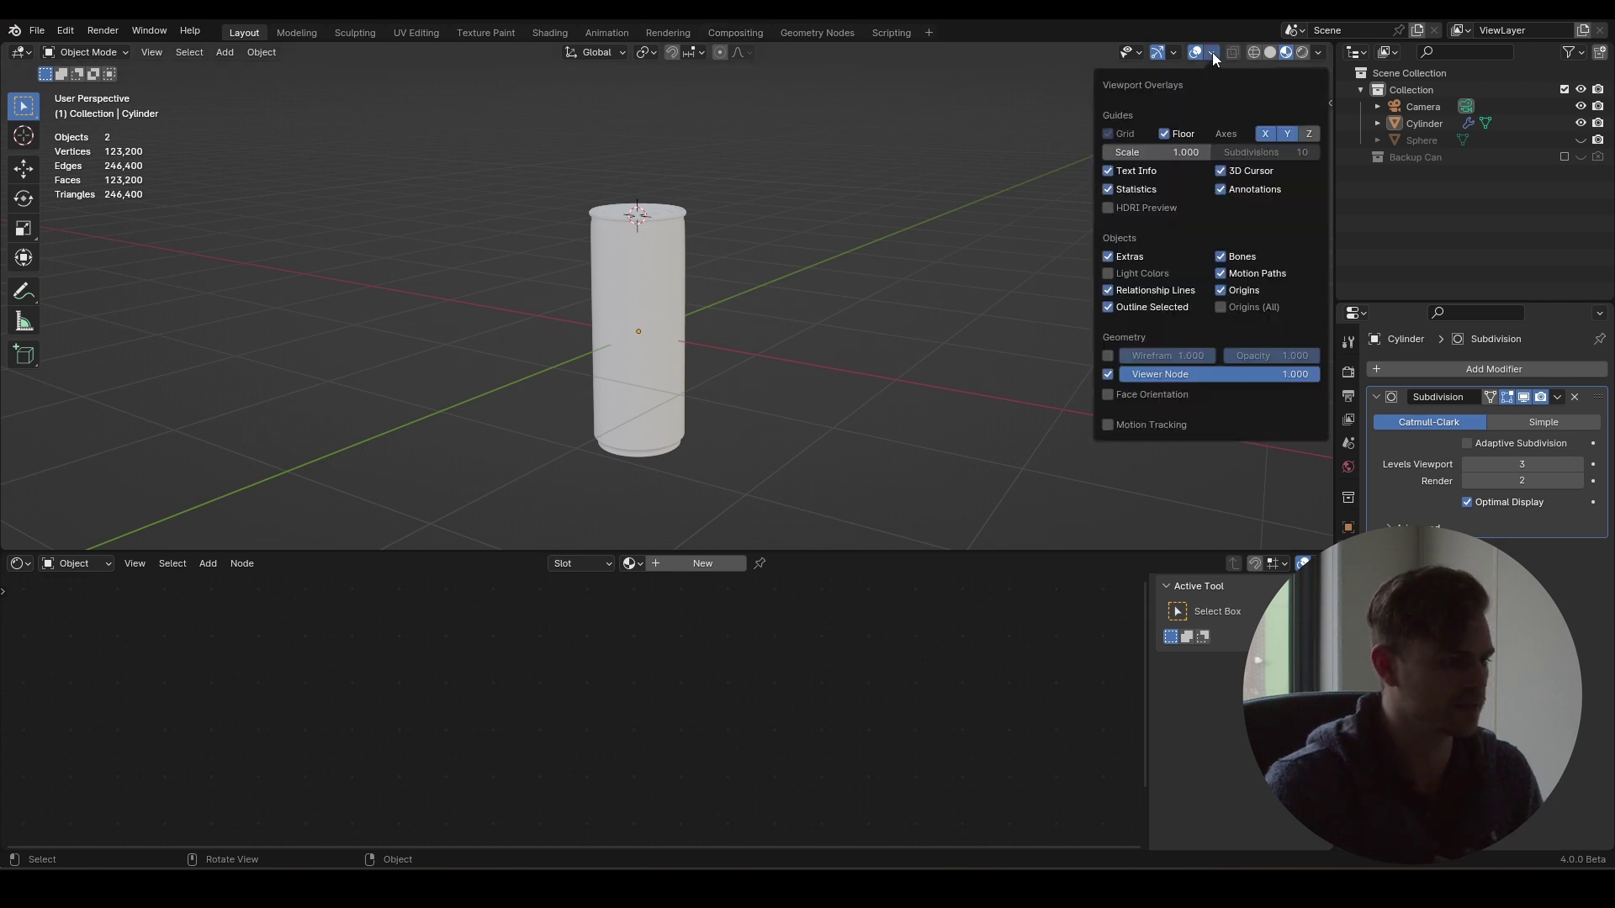
click(1108, 189)
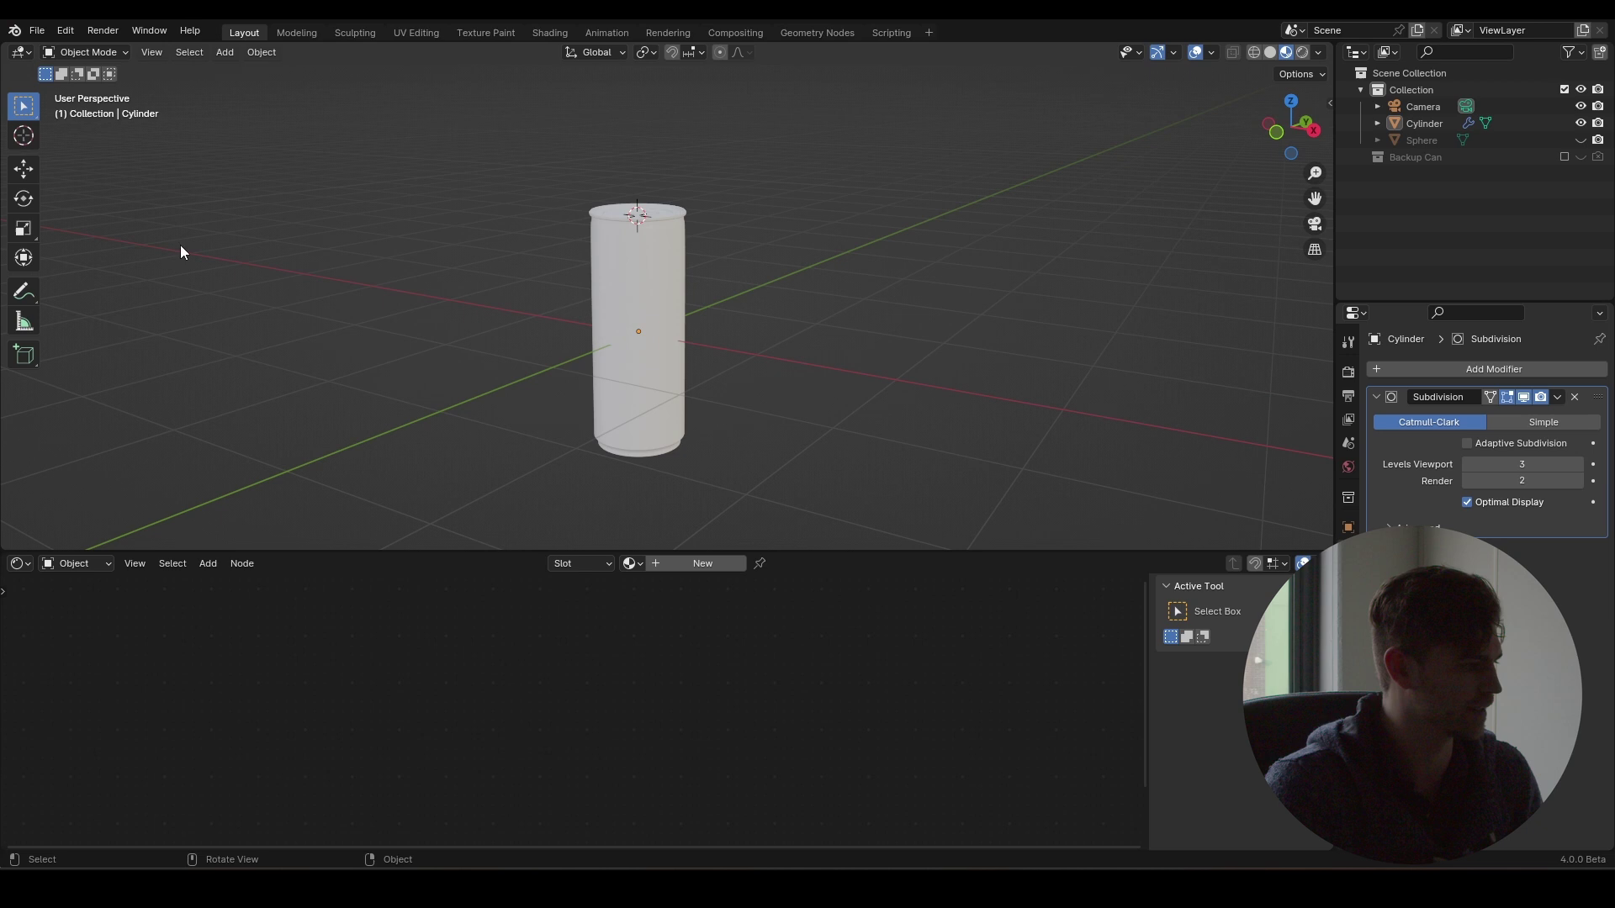
scroll(622, 328, up, 3)
shift+middle_drag(639, 322, 713, 345)
- Open the can's mesh in Edit Mode and examine its upper rim and its base
click(700, 266)
scroll(665, 335, down, 3)
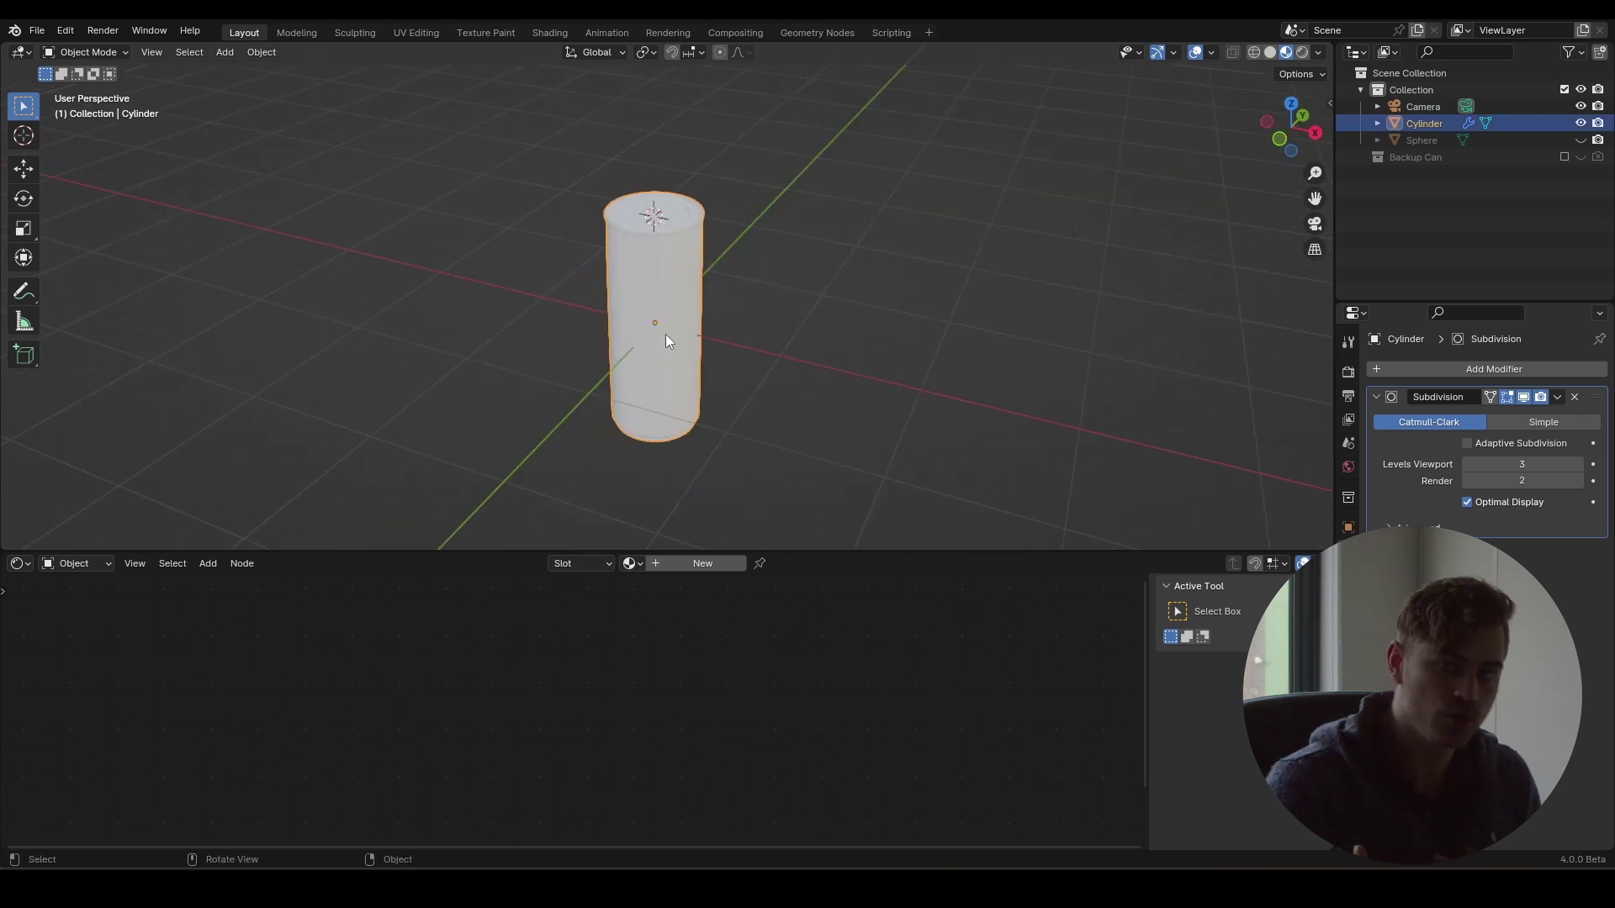
scroll(678, 308, up, 4)
key(Tab)
shift+middle_drag(691, 277, 706, 318)
middle_drag(707, 318, 668, 277)
scroll(662, 266, up, 3)
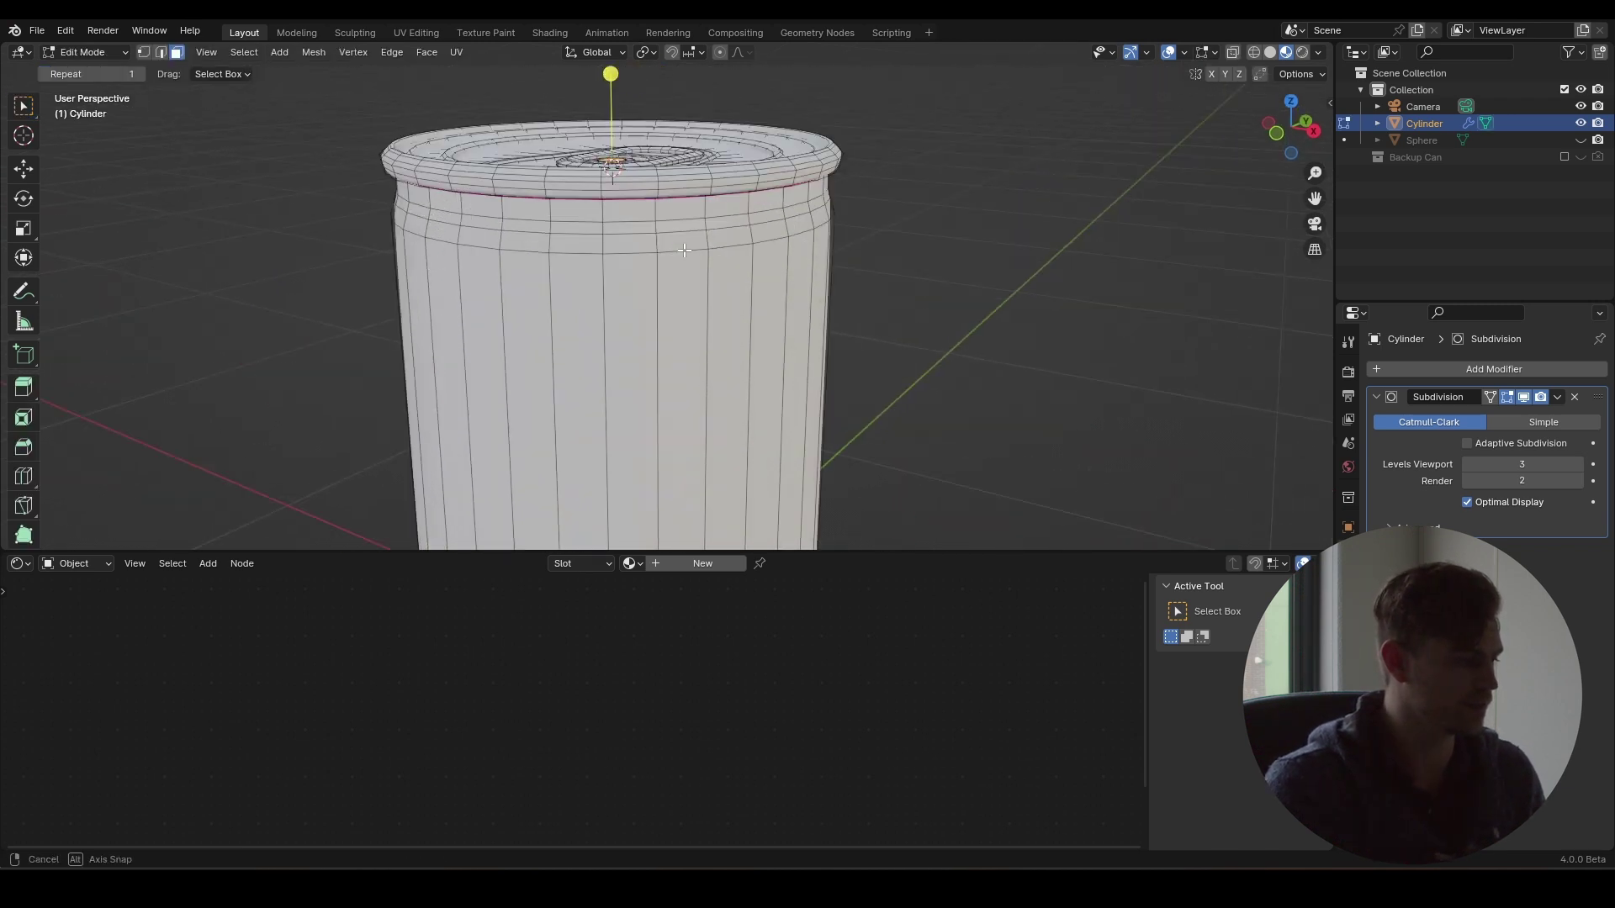
scroll(449, 207, down, 4)
middle_drag(449, 207, 603, 278)
scroll(622, 294, up, 4)
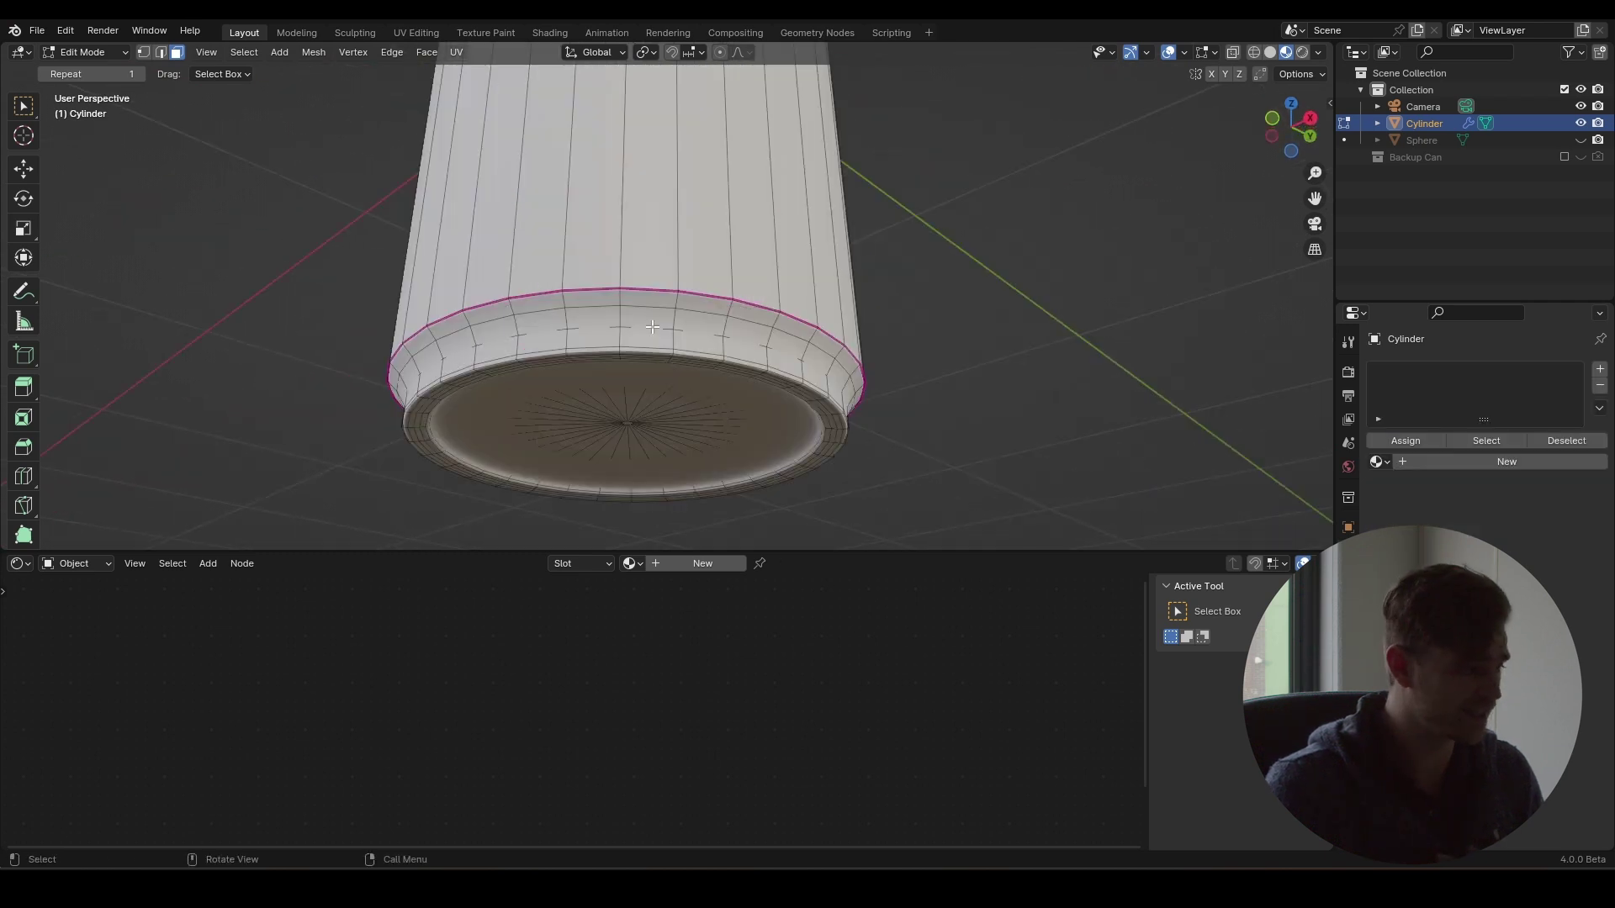
- Select the centre of the can's base and grow the selection up to the marked edge loop at the lower end of the wall
middle_drag(641, 329, 683, 388)
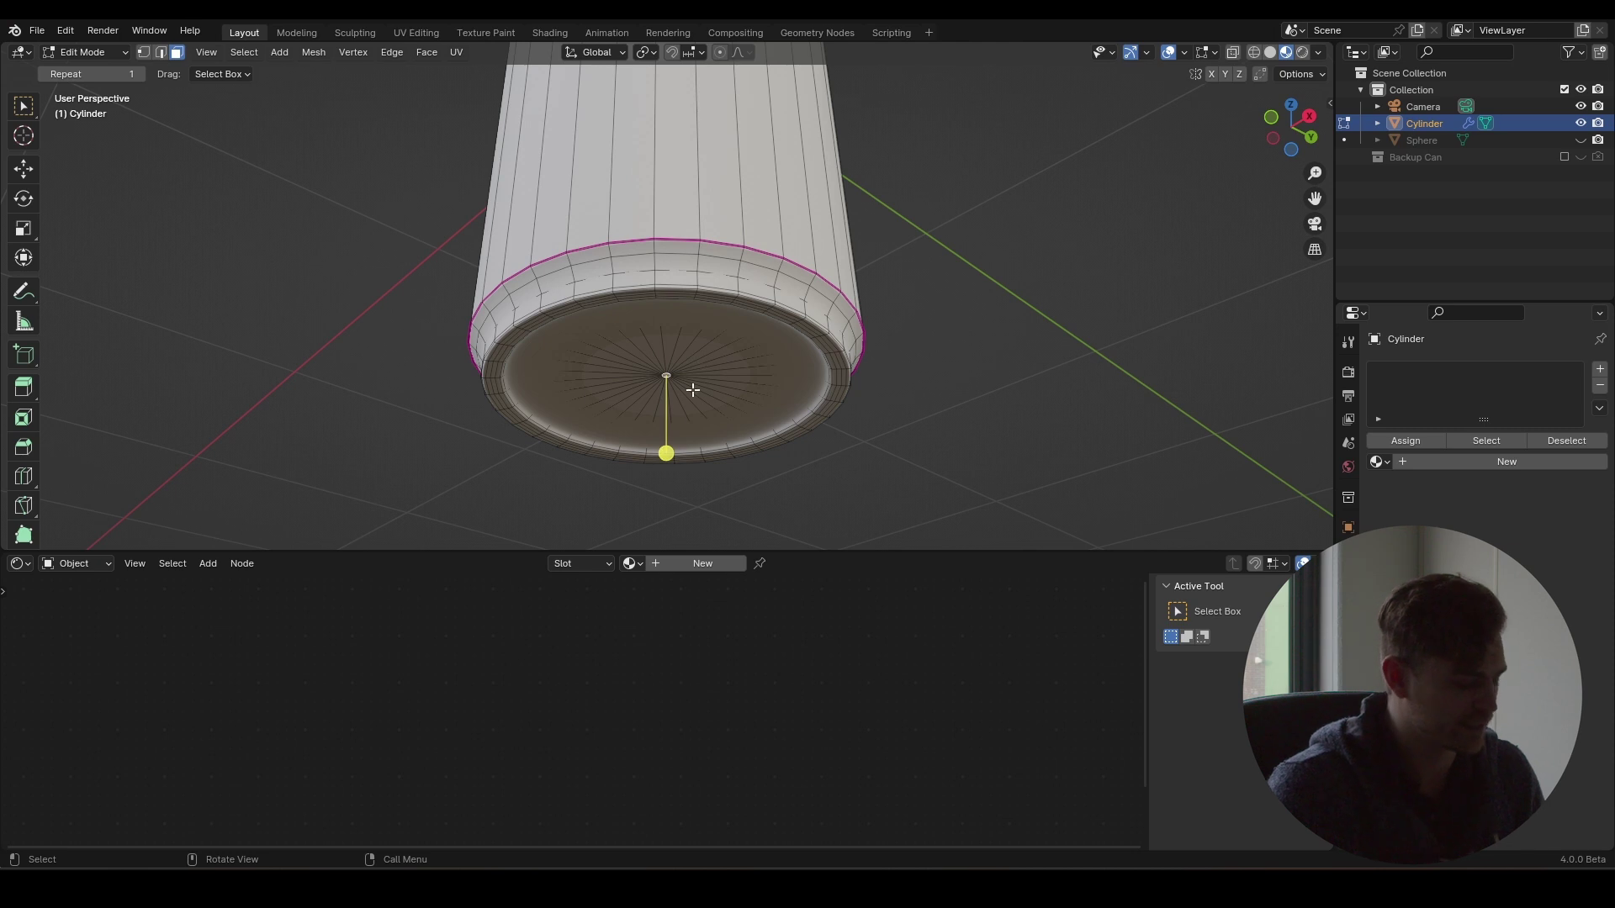
key(ctrl+KP_Add)
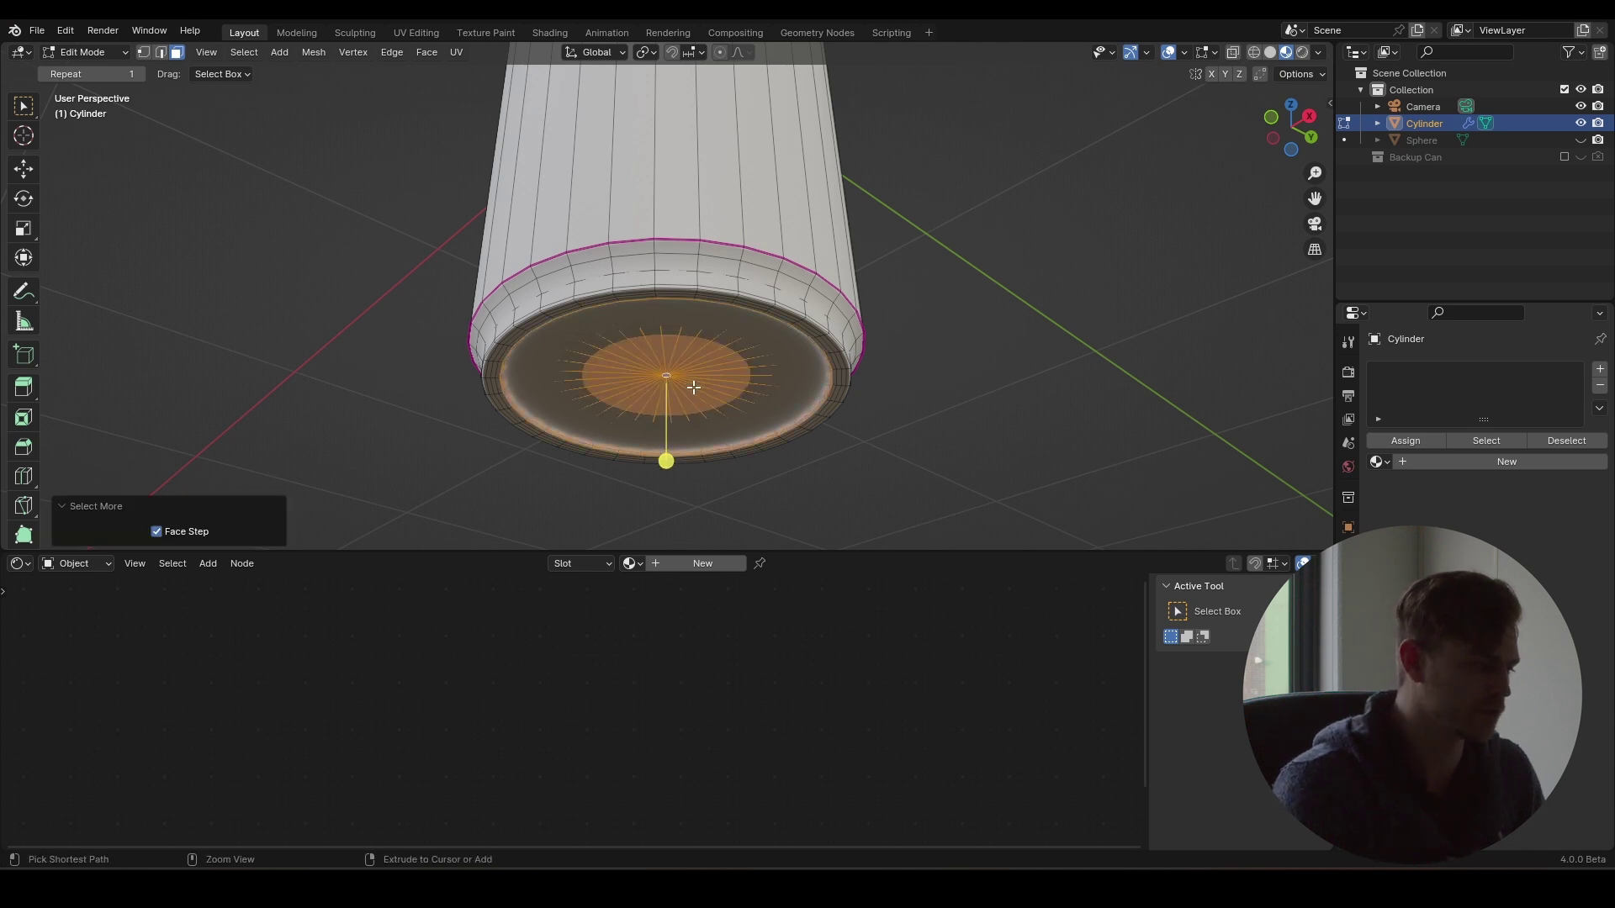
key(ctrl+KP_Add)
key(ctrl+KP_Add)
key(ctrl+KP_Add)
key(ctrl+KP_Add)
middle_drag(775, 284, 756, 345)
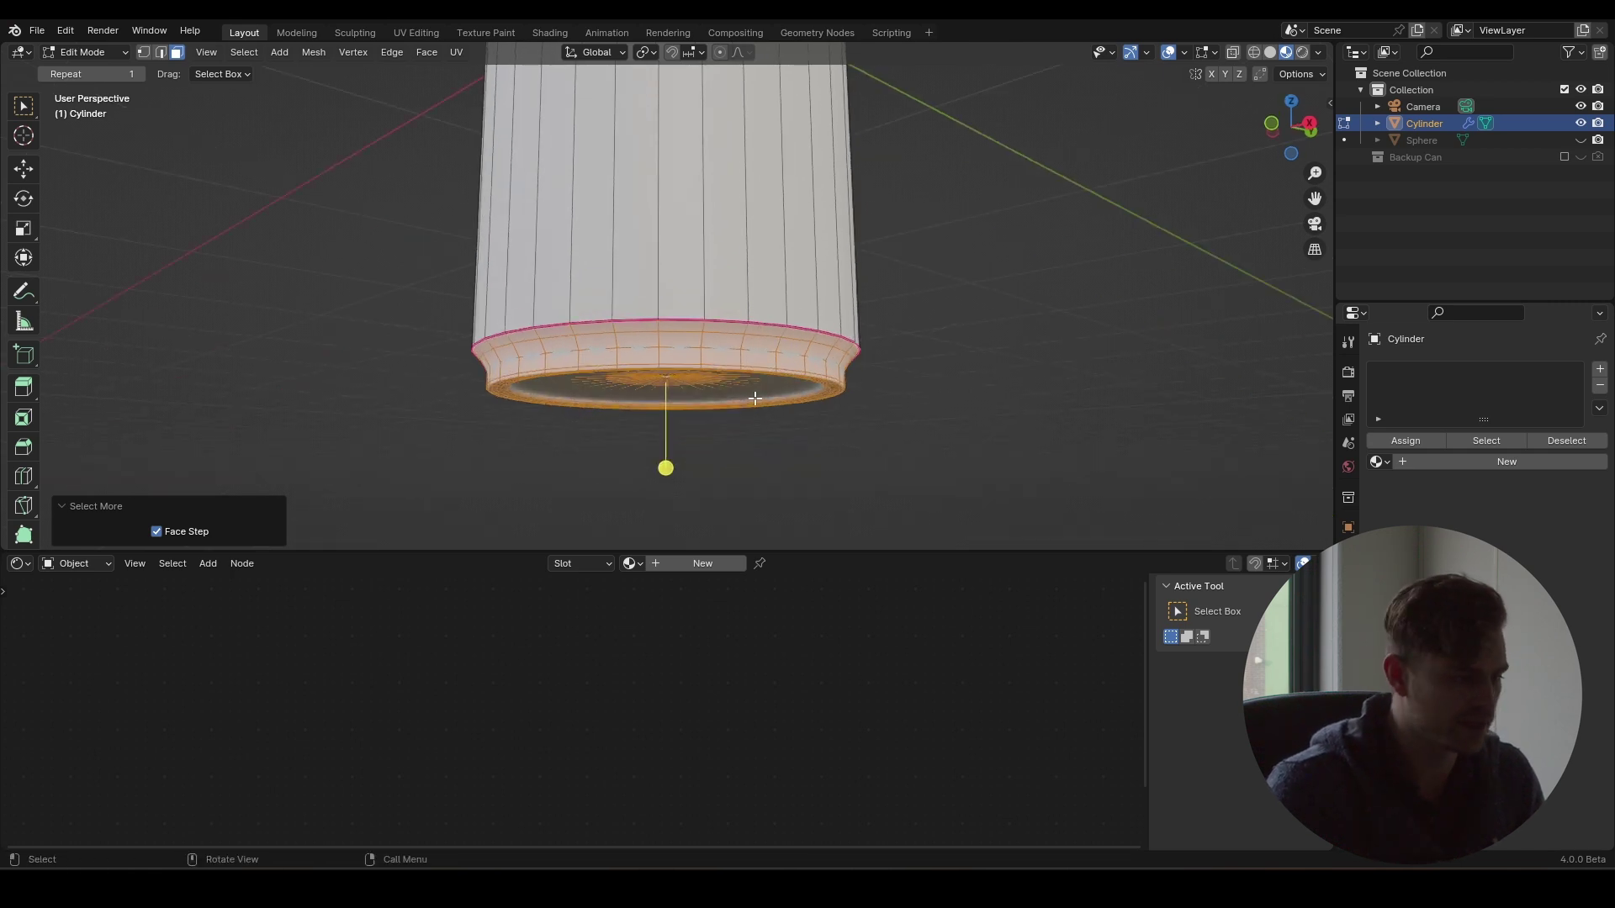
scroll(703, 425, up, 4)
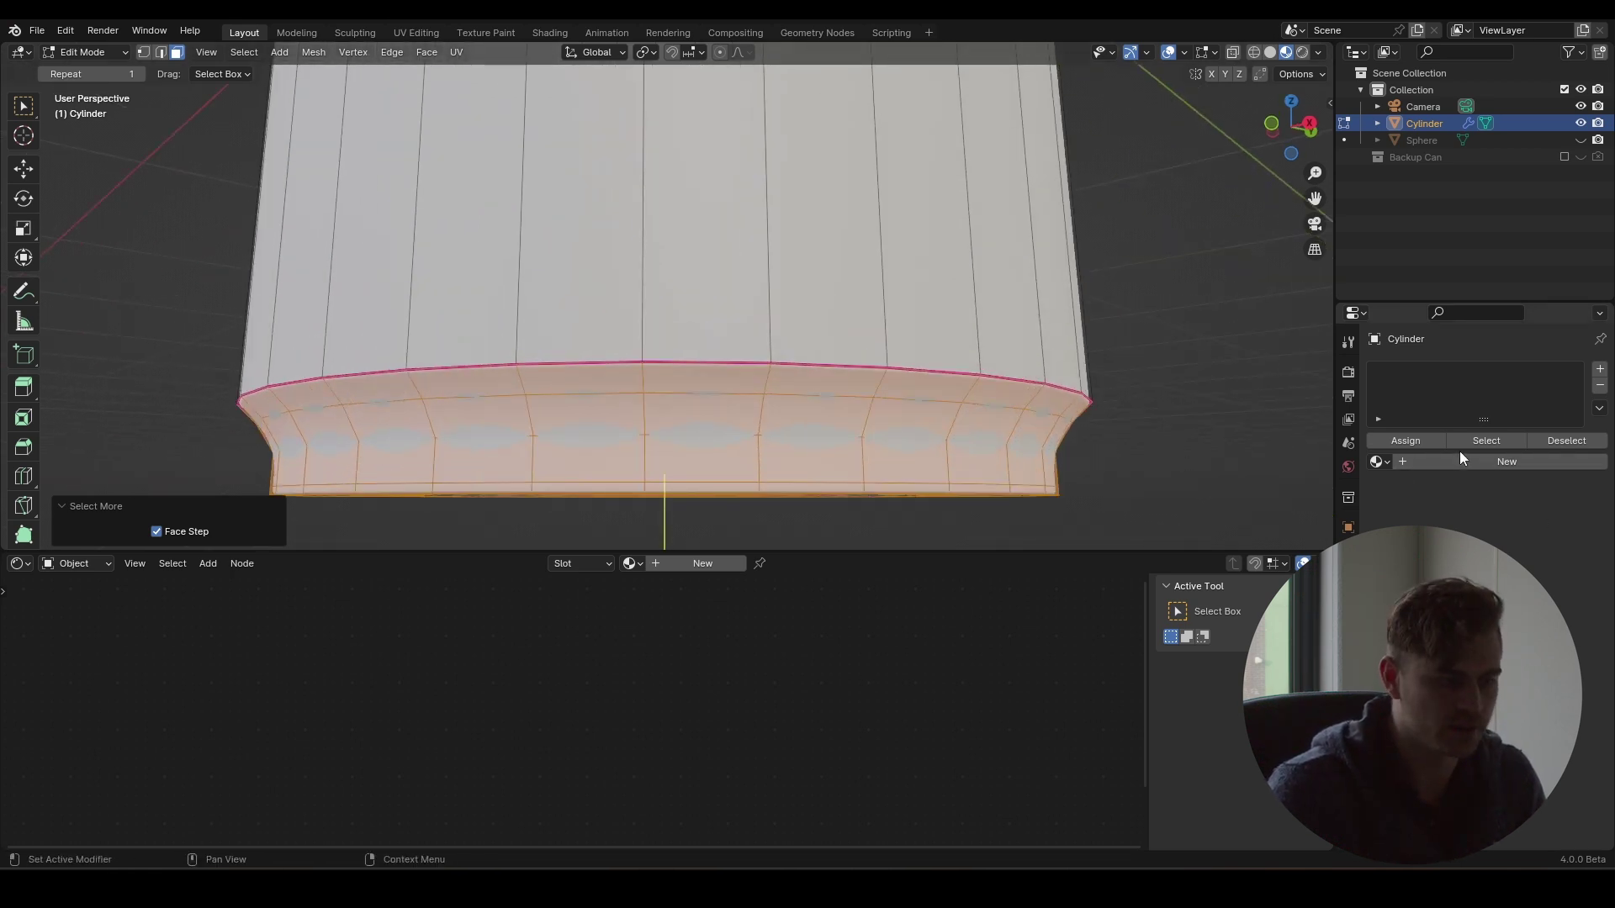
- Add a material slot to the can with a new material named Aluminium
click(1600, 369)
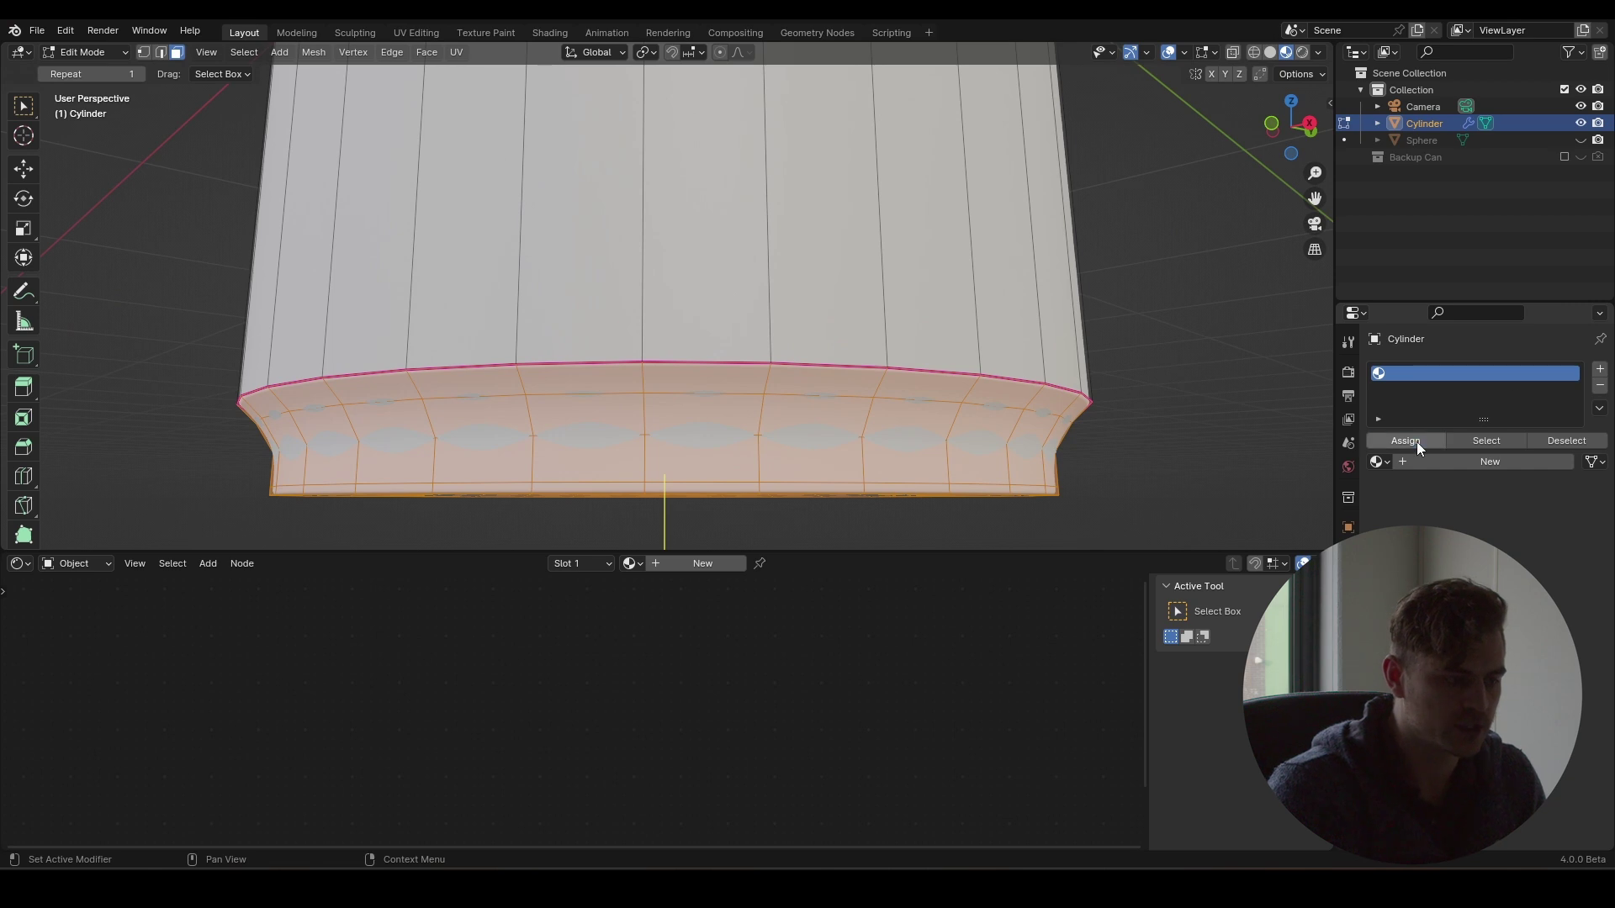
click(1456, 460)
double_click(1466, 378)
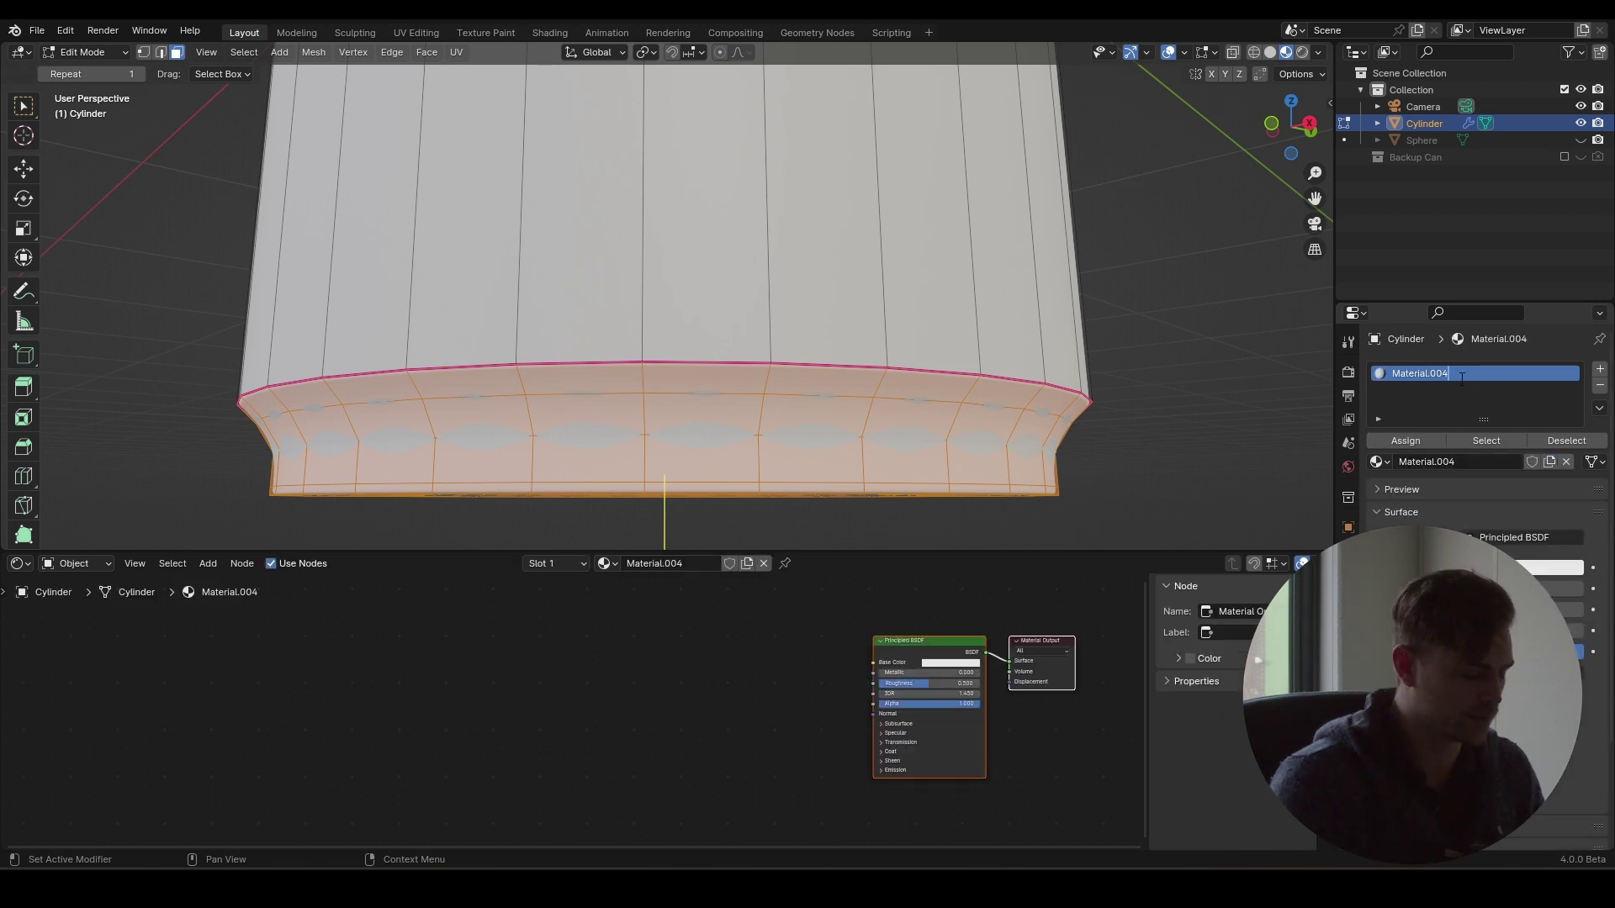
text(Alu)
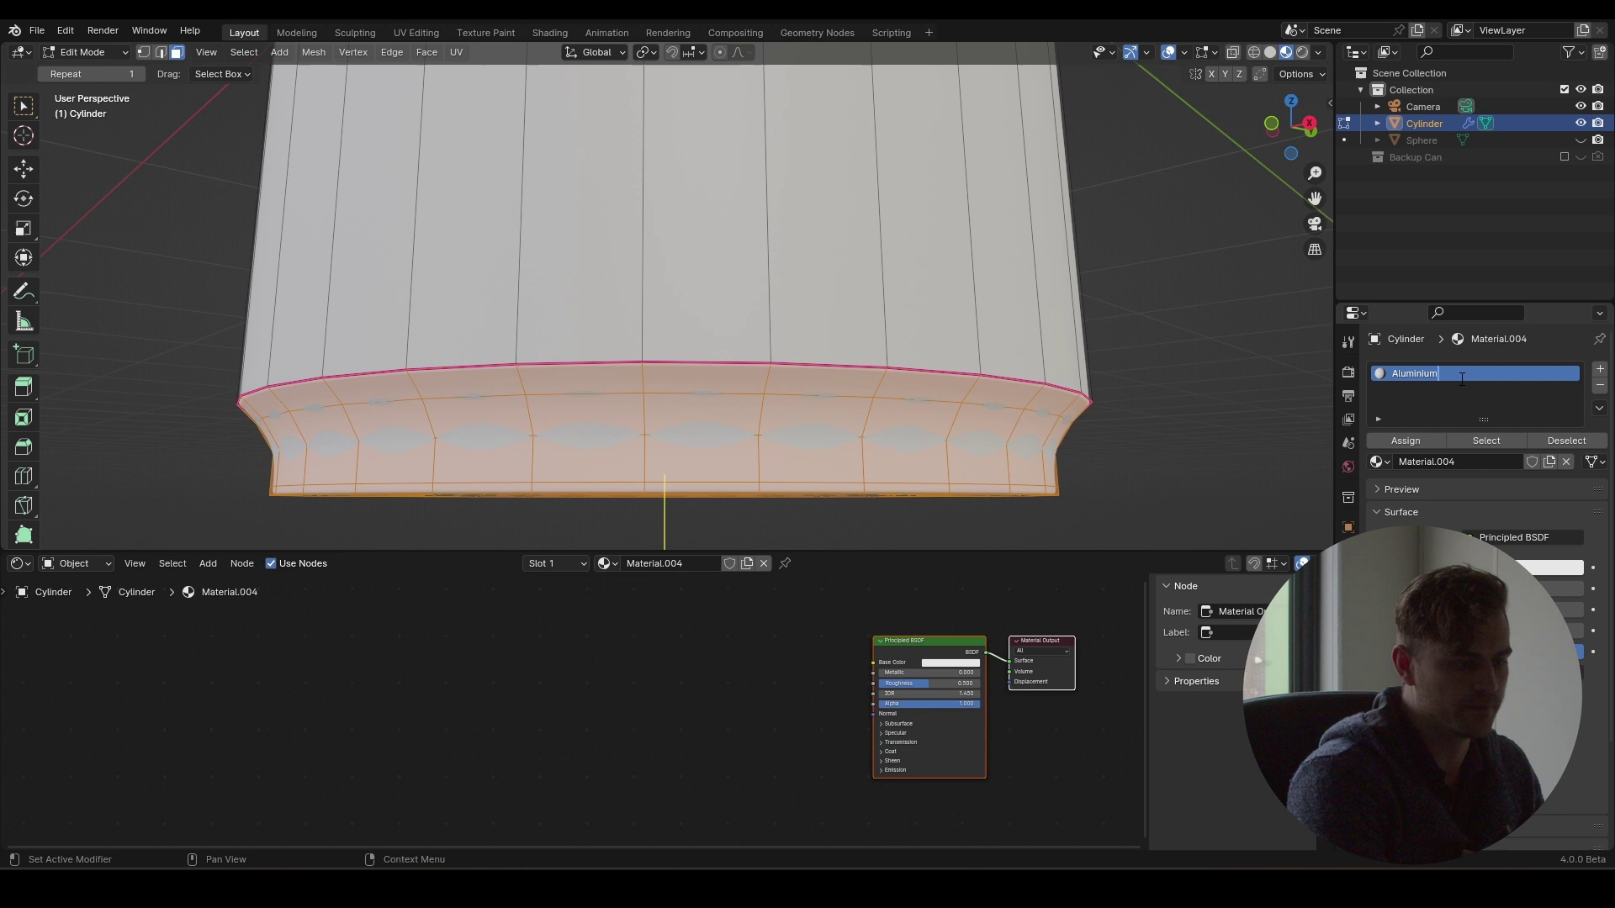
text(minium)
key(Return)
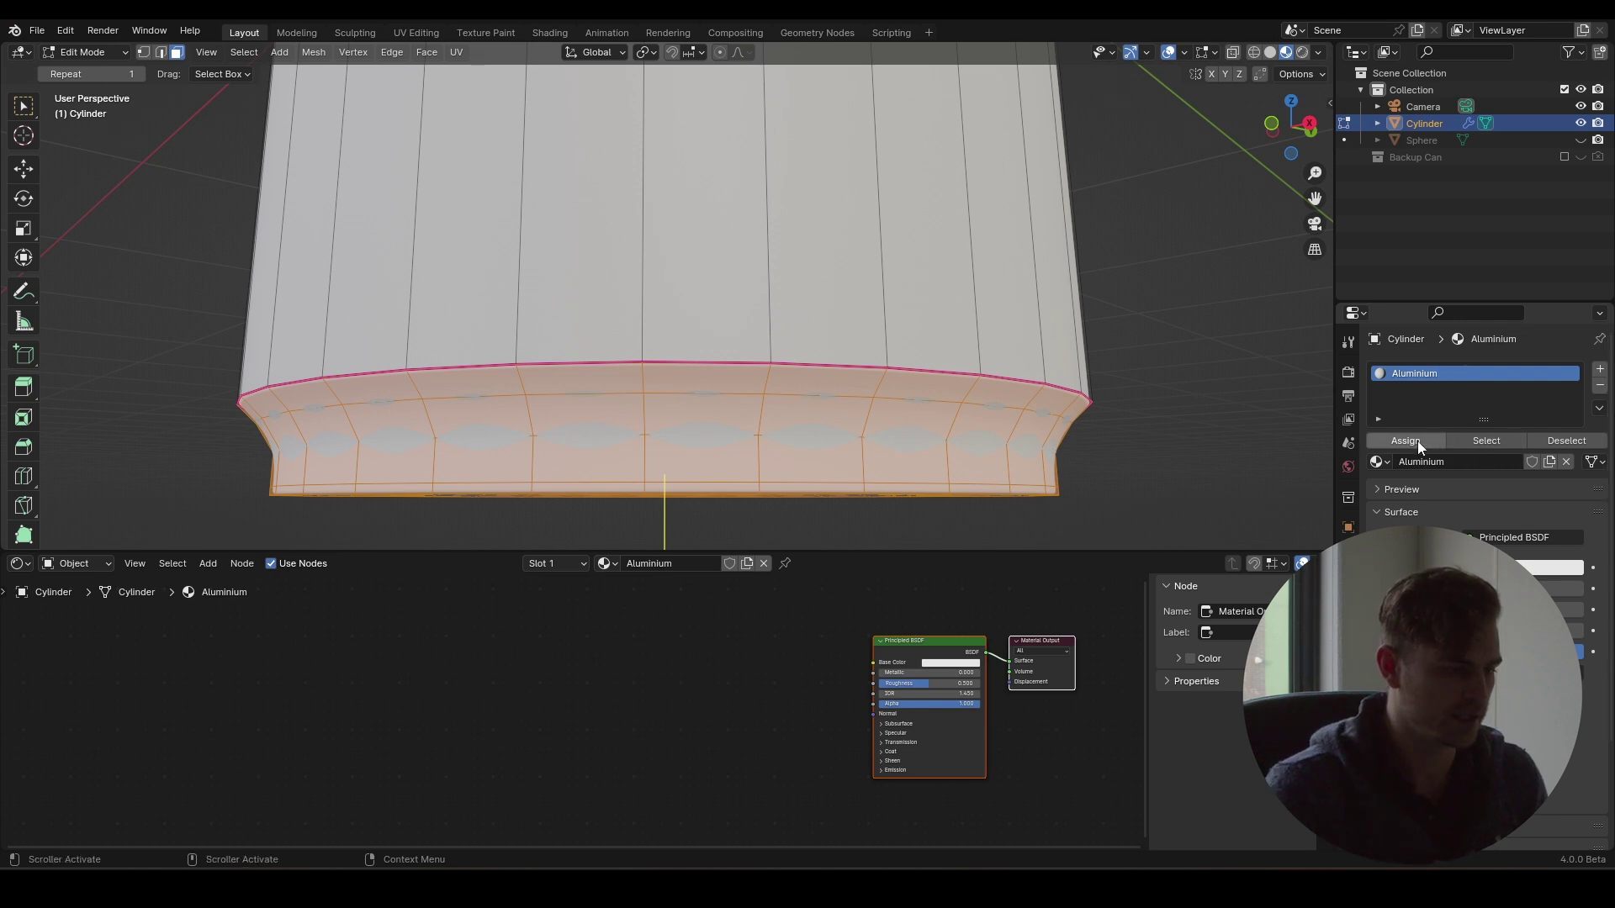
- Box-select the can's rim and lid faces above the upper marked edge loop in front view with X-ray on
scroll(775, 335, down, 4)
key(KP_1)
shift+middle_drag(776, 335, 480, 272)
shift+middle_drag(567, 363, 533, 341)
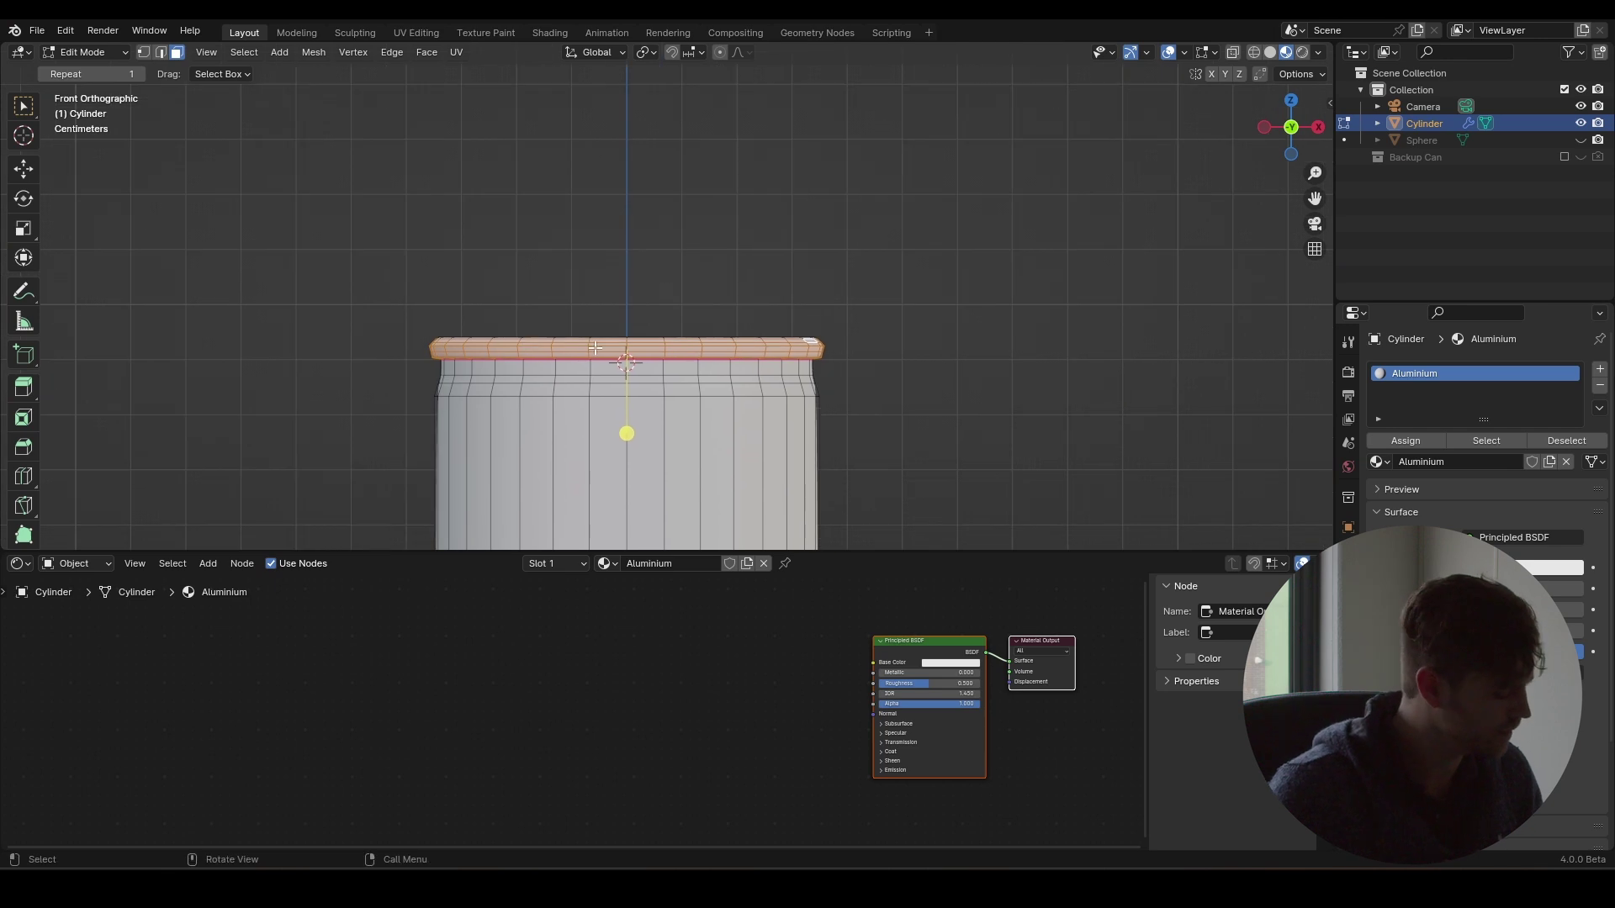
click(513, 262)
key(alt+z)
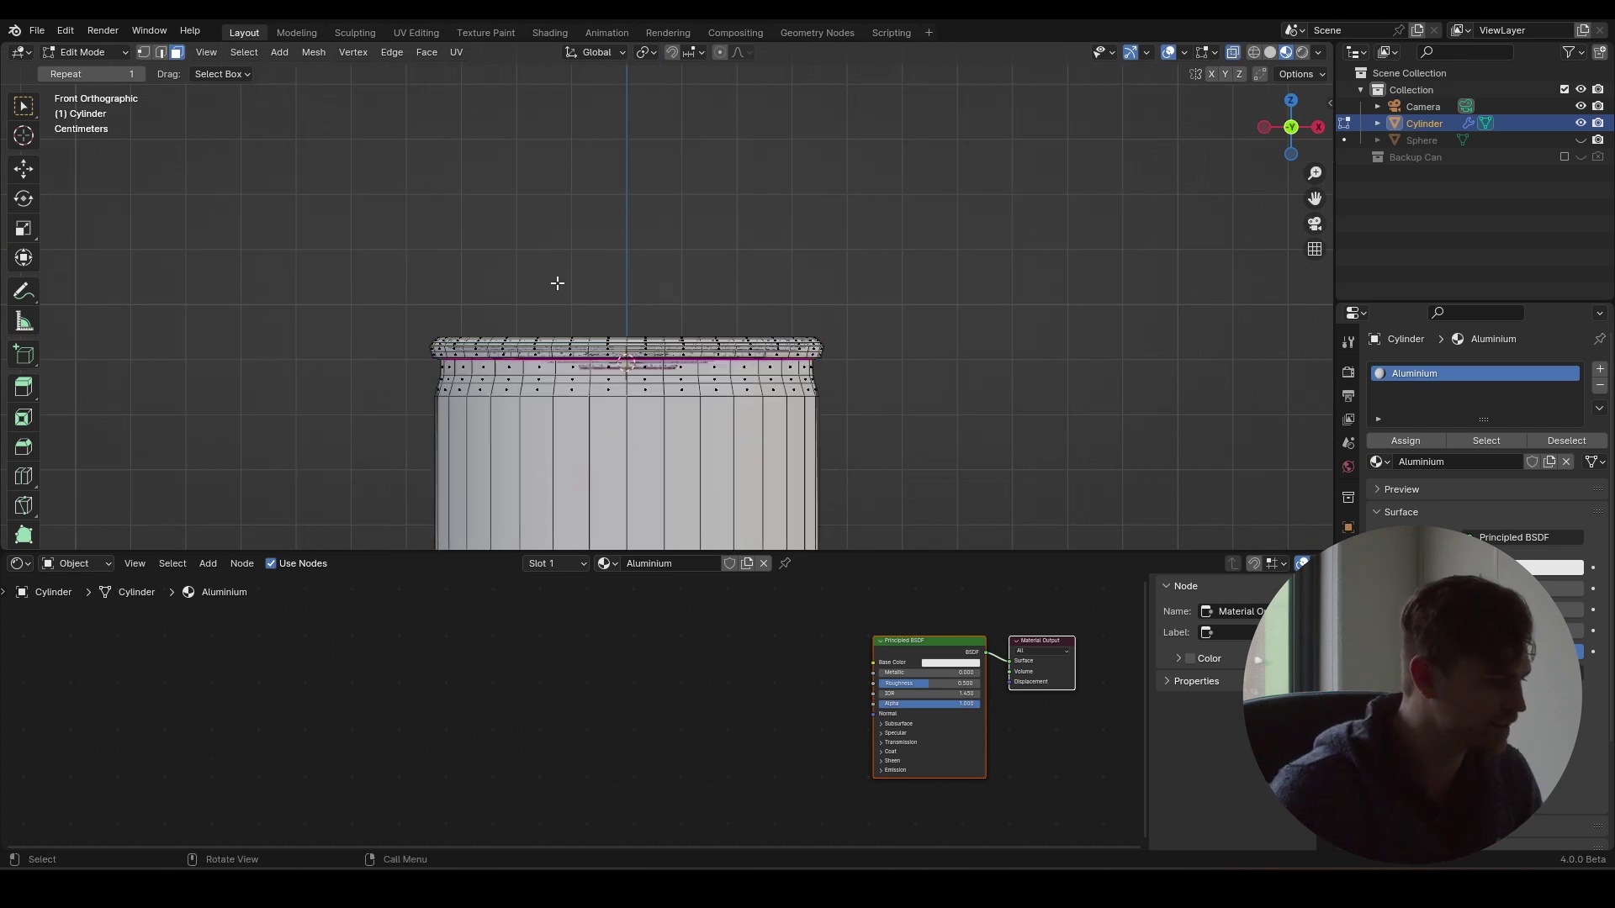
key(b)
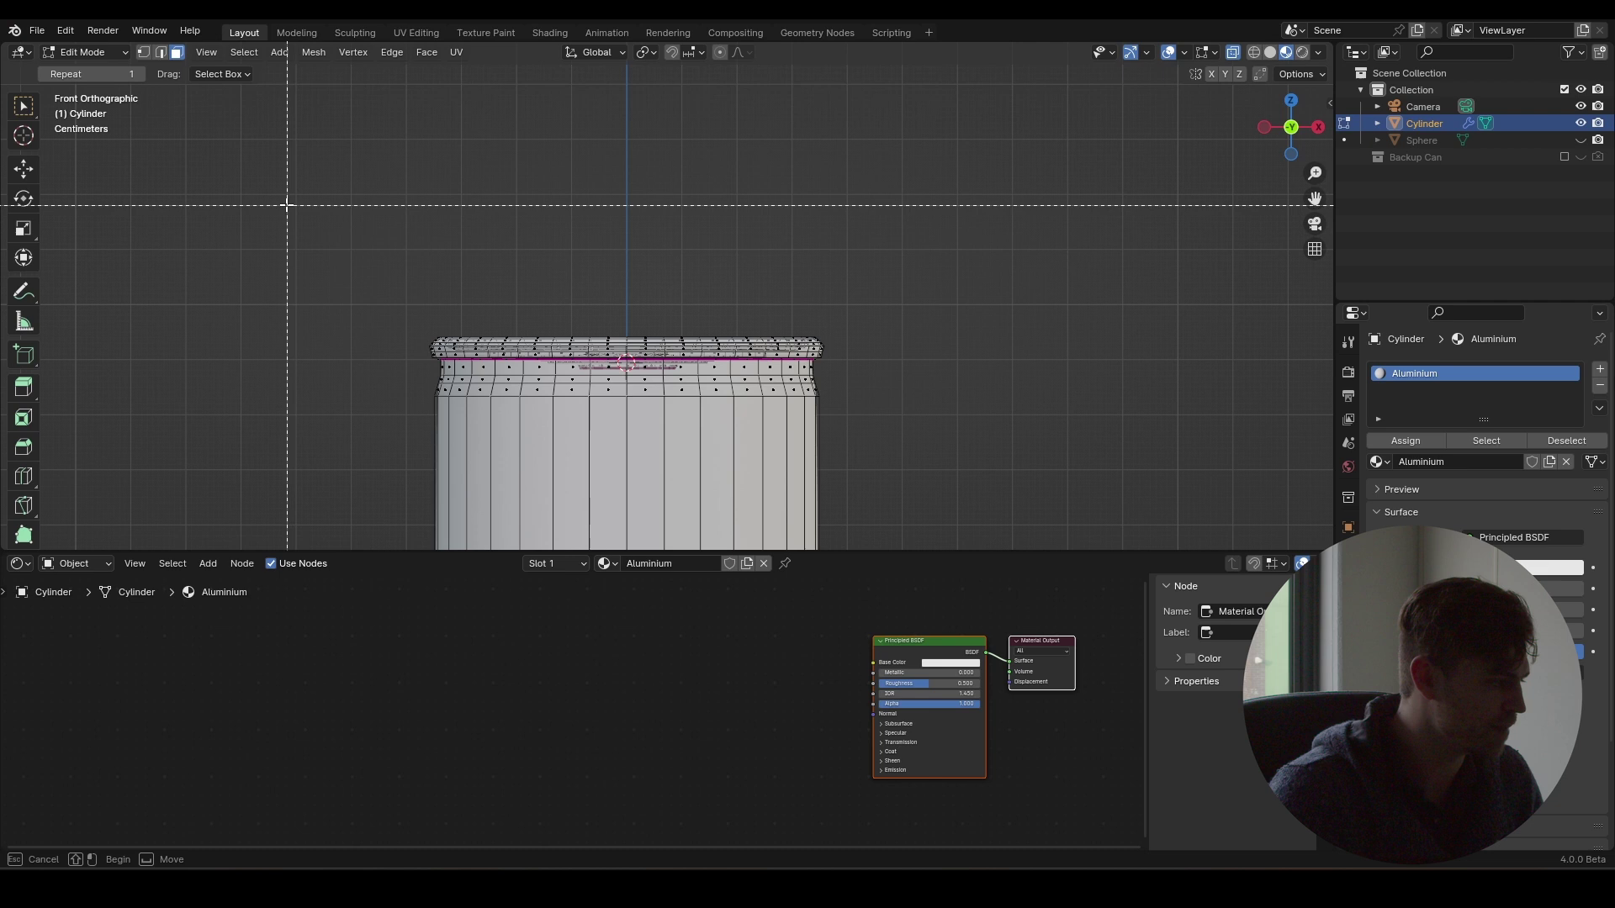
drag(245, 167, 1050, 360)
scroll(1012, 357, up, 4)
shift+middle_drag(962, 386, 1005, 326)
middle_drag(845, 357, 799, 478)
scroll(834, 343, down, 6)
- Box-select the entire lid in top view, including the pull tab and the opening
key(KP_7)
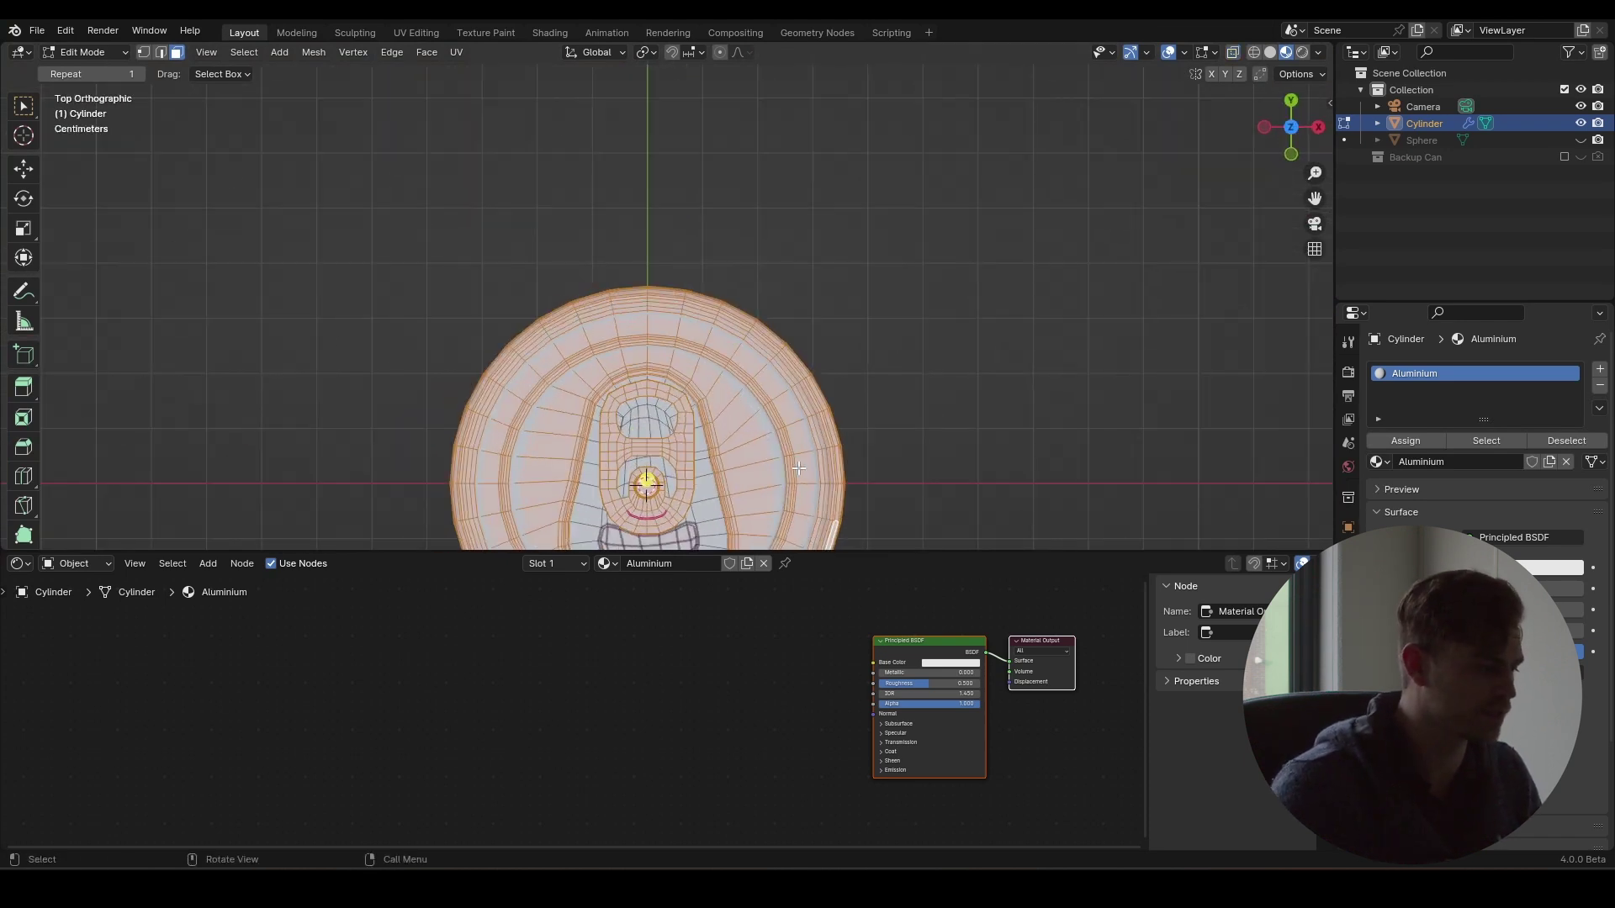
scroll(799, 469, down, 2)
shift+middle_drag(837, 427, 815, 320)
key(b)
drag(347, 86, 888, 495)
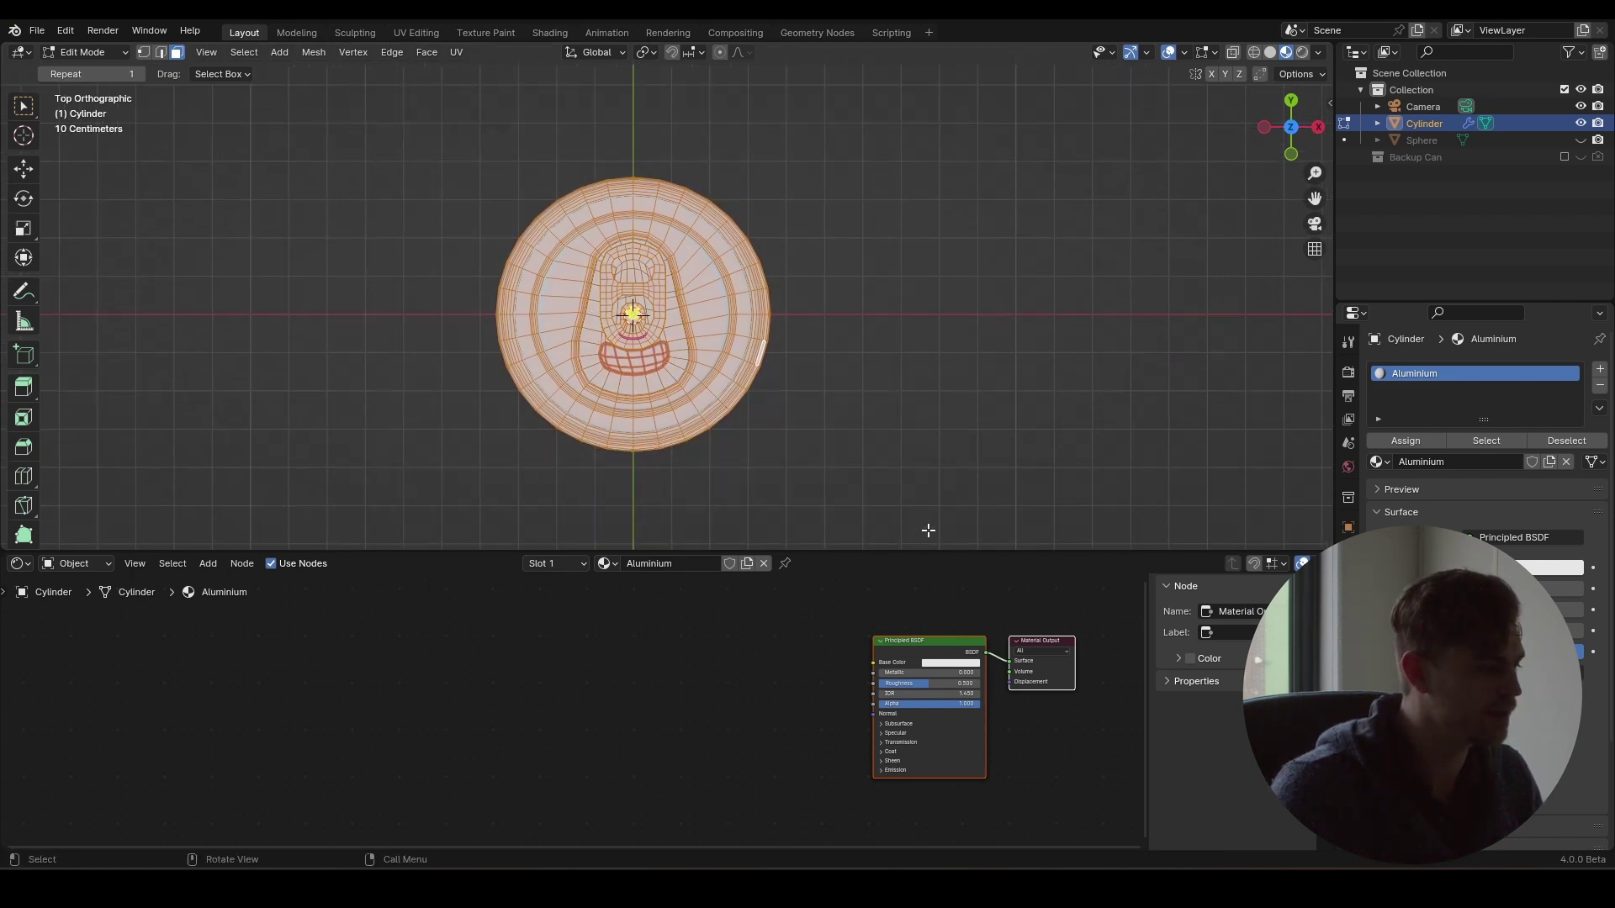
middle_drag(899, 500, 796, 411)
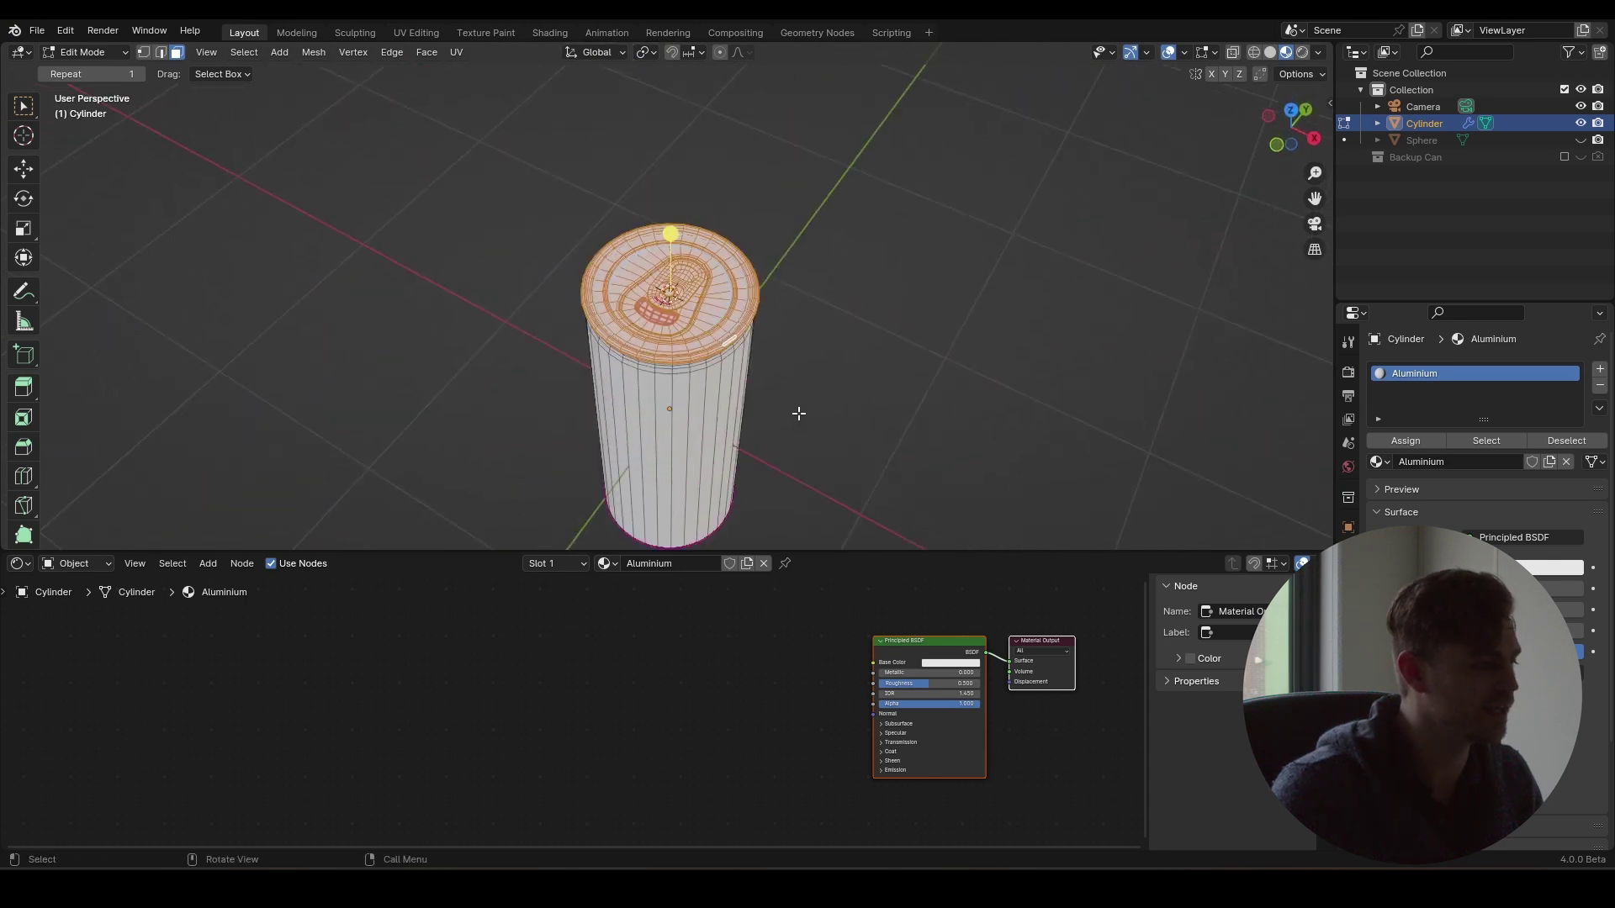
- Select the can's side wall faces together with the narrow face loops just below the rim
scroll(796, 412, up, 4)
middle_drag(763, 345, 703, 419)
alt+click(706, 207)
scroll(689, 223, up, 5)
alt+shift+click(707, 310)
alt+shift+click(700, 295)
scroll(703, 362, down, 5)
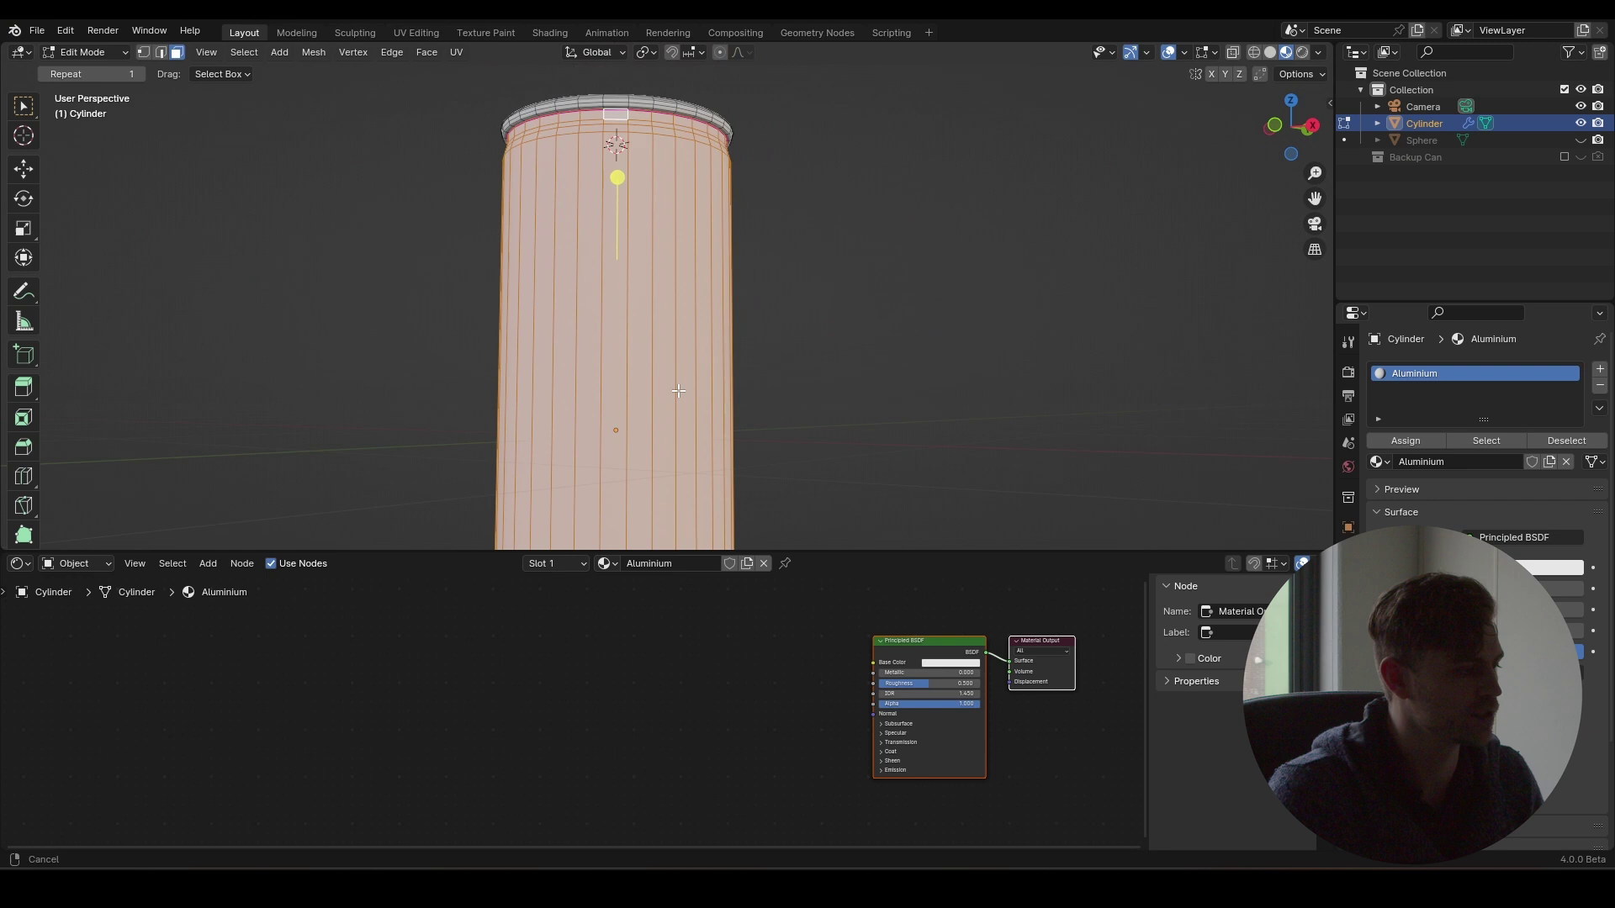
- Add a second material slot with a new material named Text Body, and clear the face selection
click(1600, 370)
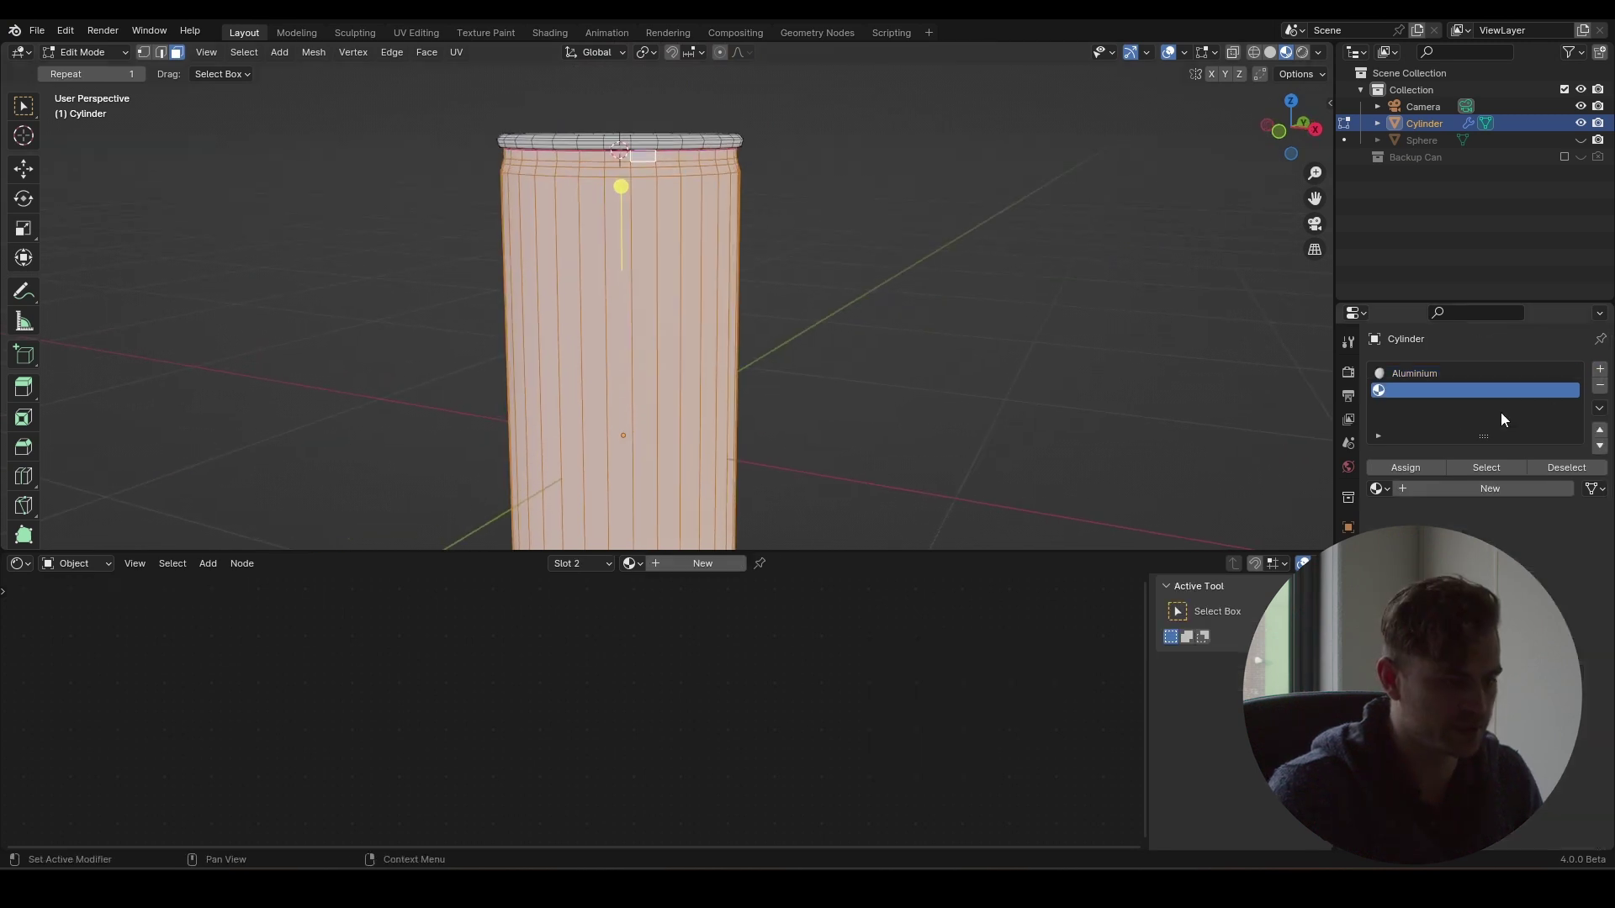
click(1452, 488)
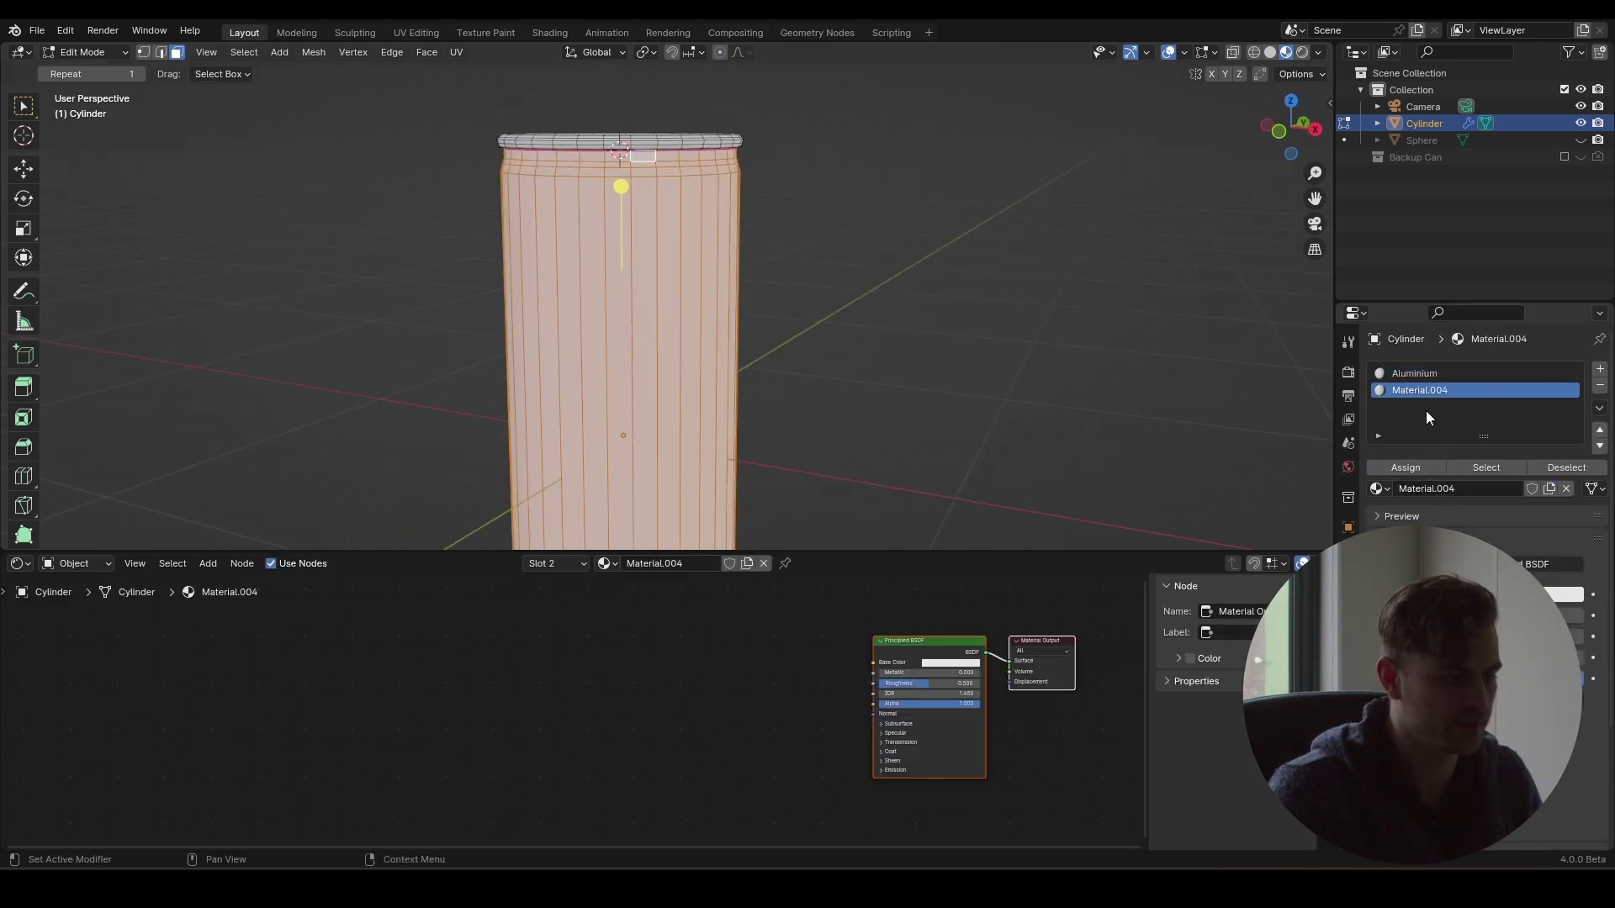
text(Text Body)
key(Return)
click(793, 260)
scroll(793, 261, down, 4)
scroll(791, 263, up, 3)
scroll(799, 262, down, 3)
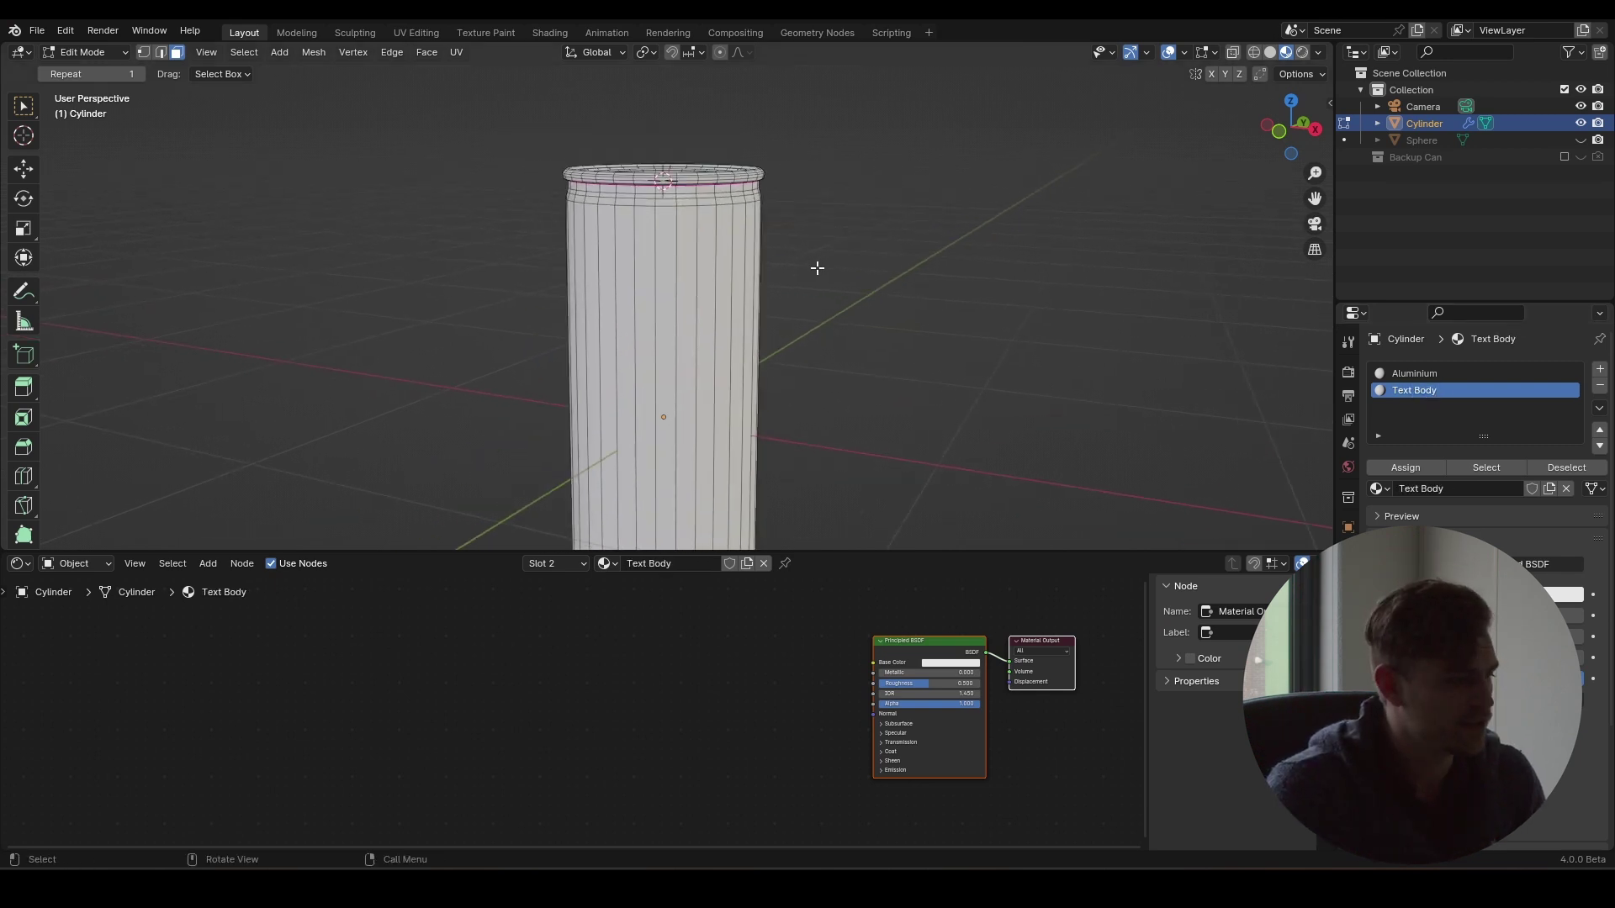
- Check the Aluminium slot by selecting its assigned faces on the can's ends, and deselect them again
click(1419, 375)
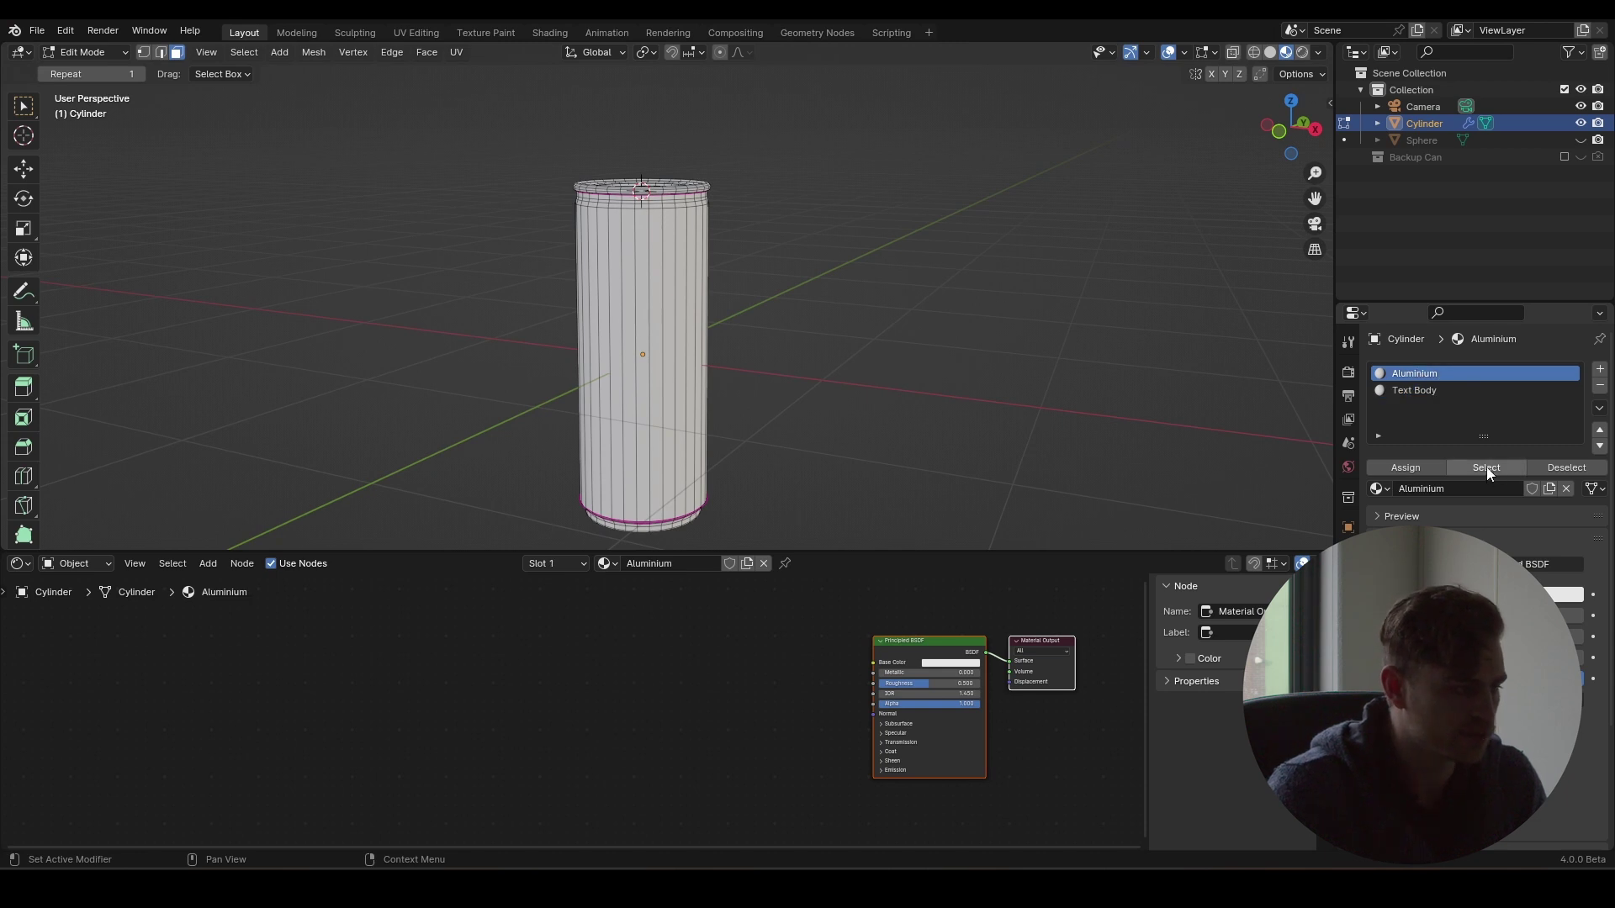
key(Tab)
key(Tab)
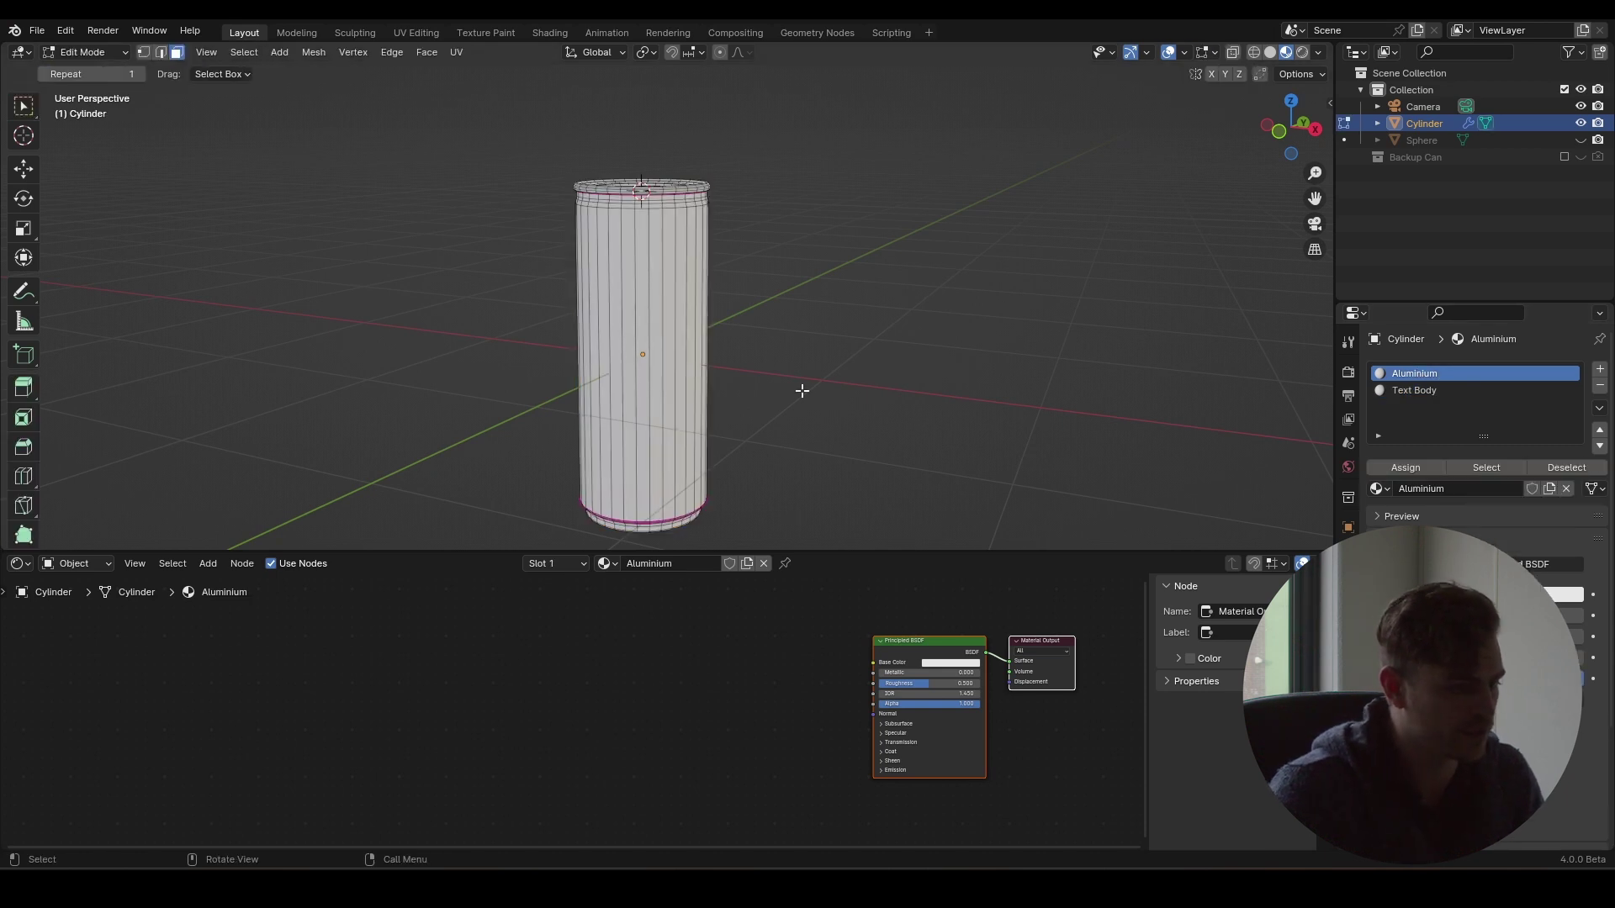
click(1486, 468)
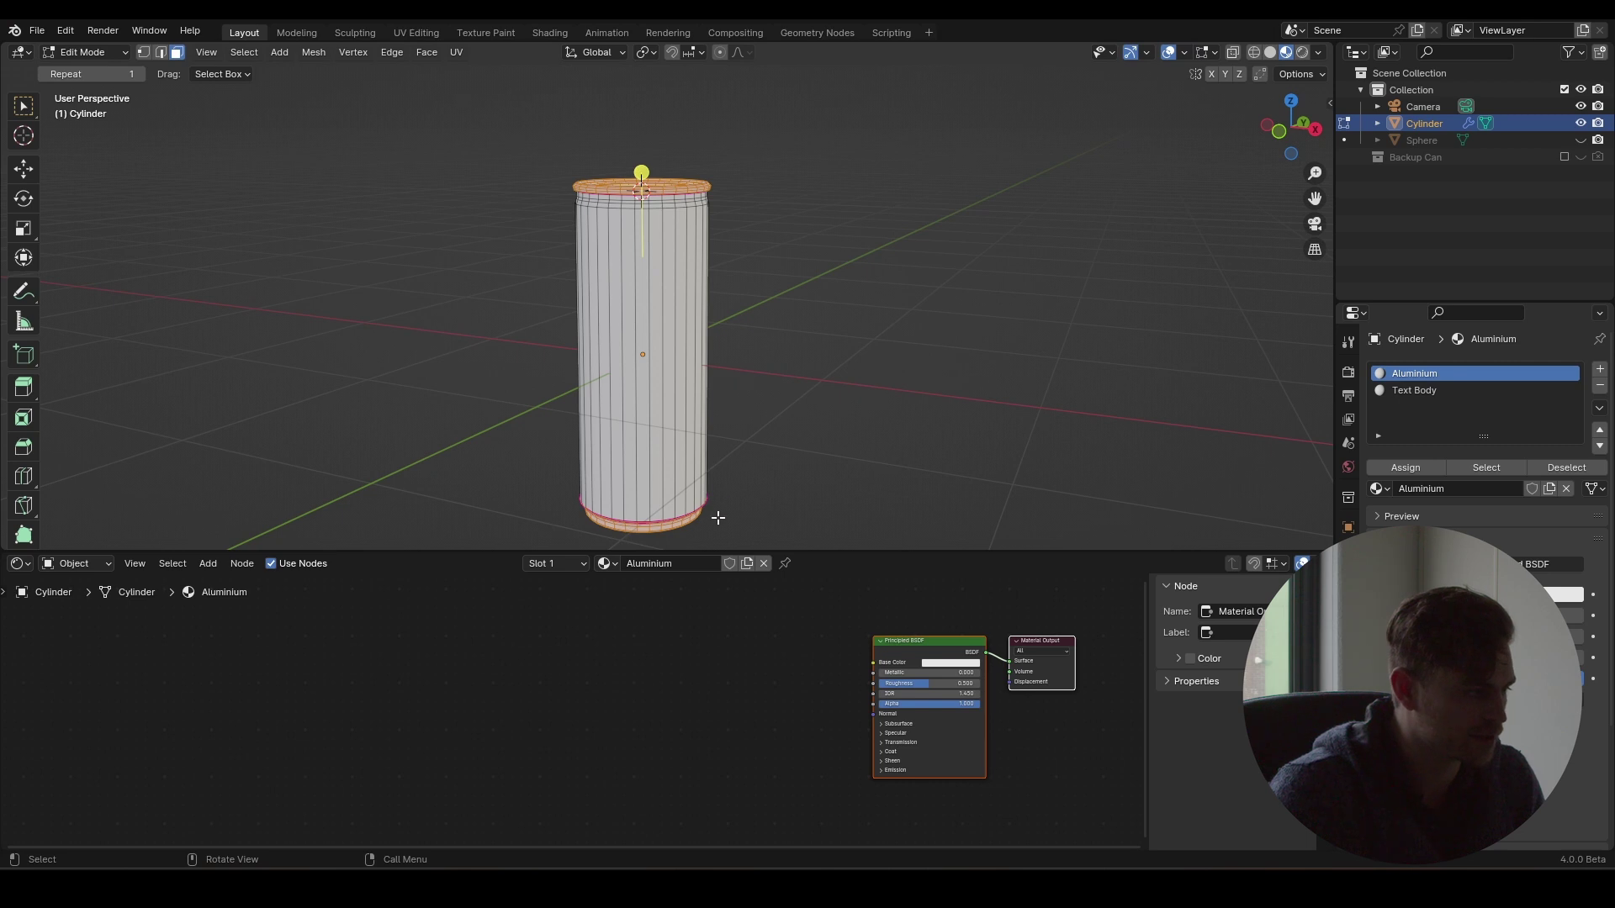
middle_drag(752, 319, 797, 313)
click(1576, 469)
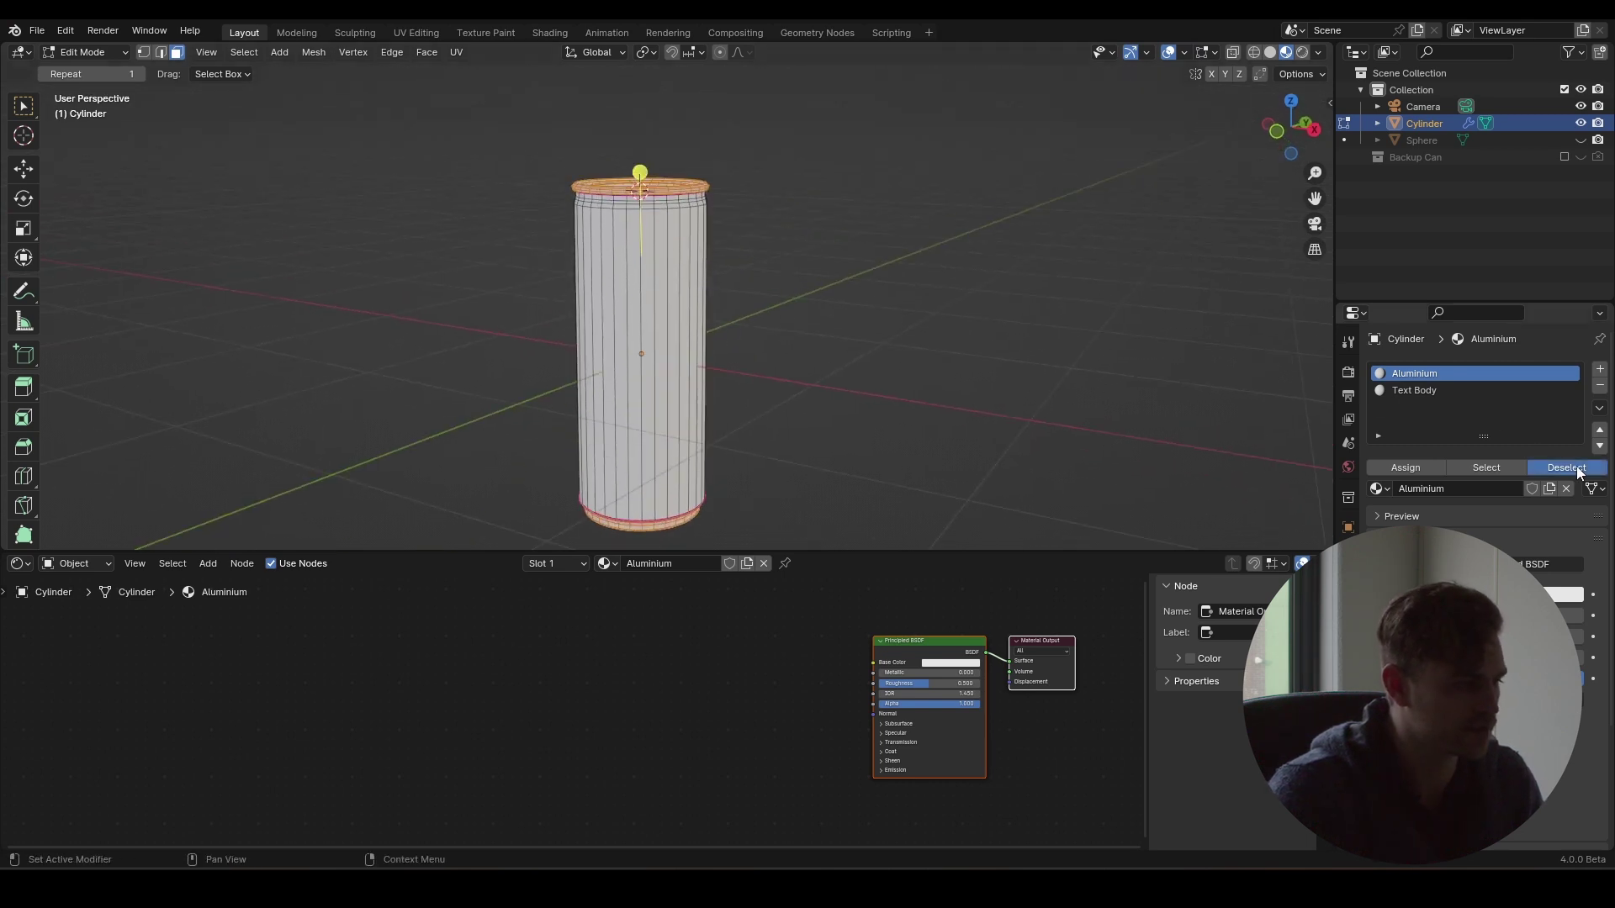
- Select the faces assigned to the Text Body material and keep that material slot active
click(1464, 392)
click(1486, 468)
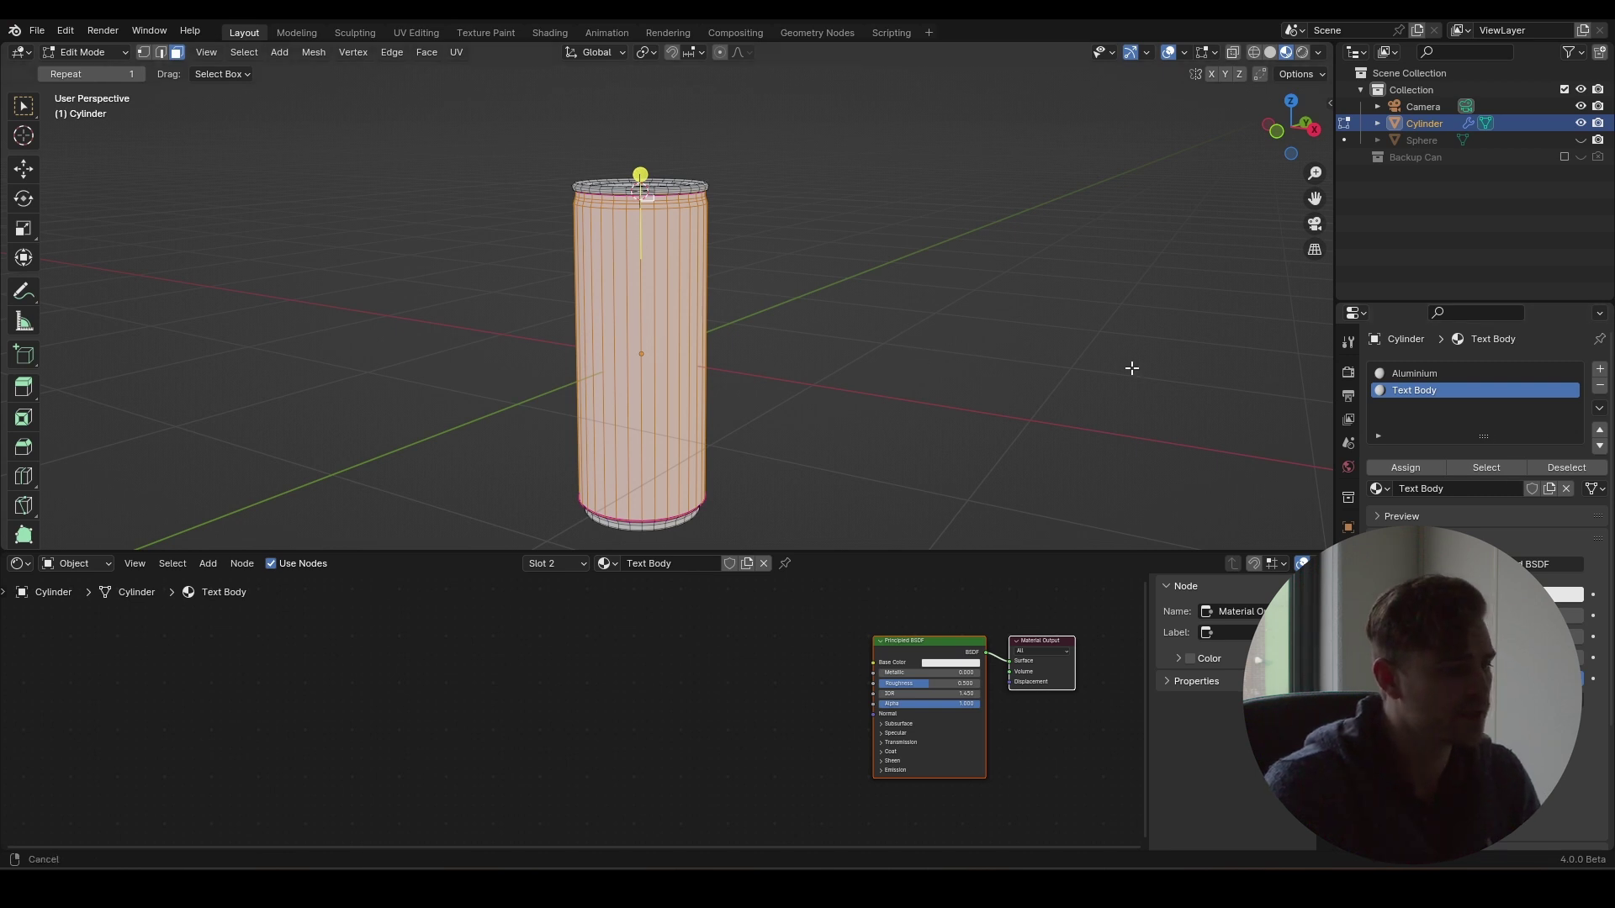
shift+middle_drag(1132, 367, 1078, 352)
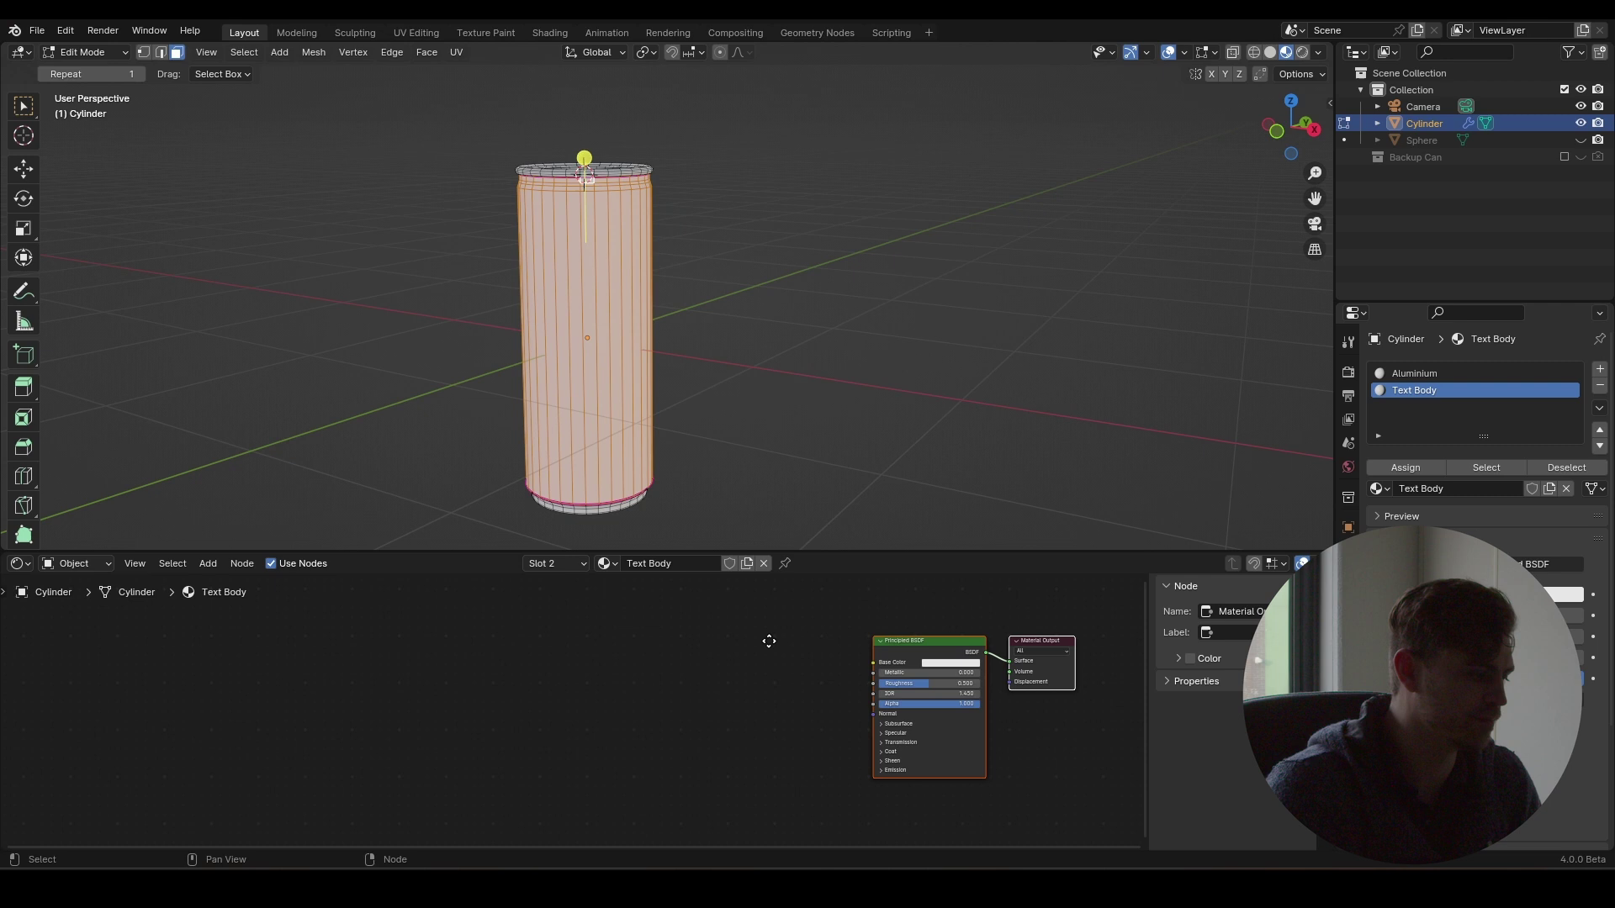
middle_drag(768, 641, 530, 662)
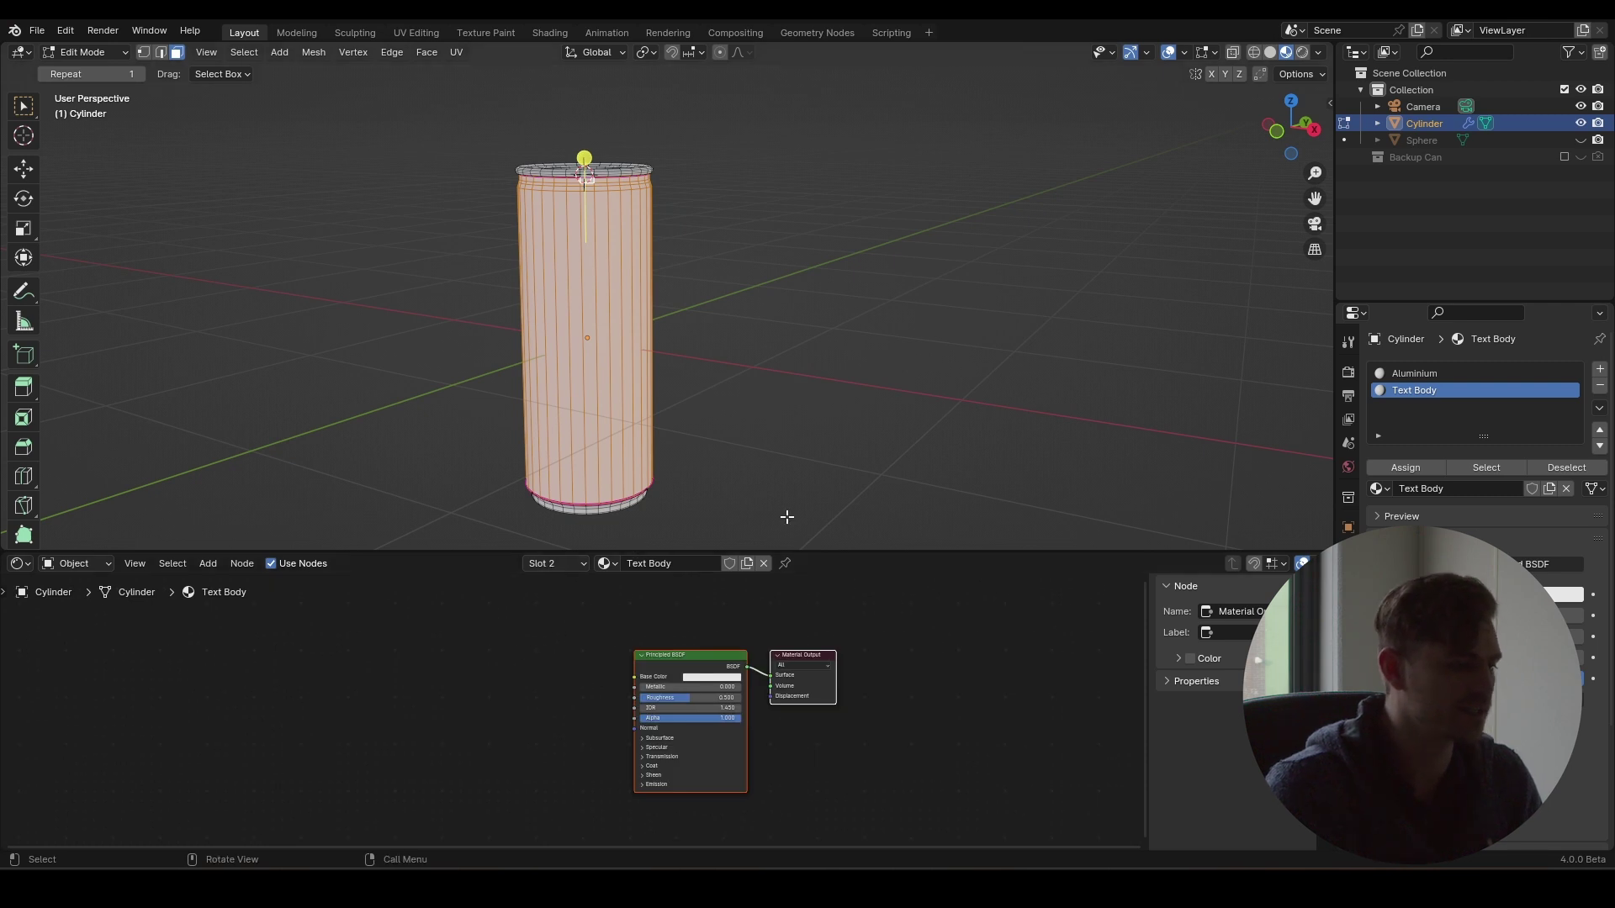
click(1424, 376)
click(1429, 391)
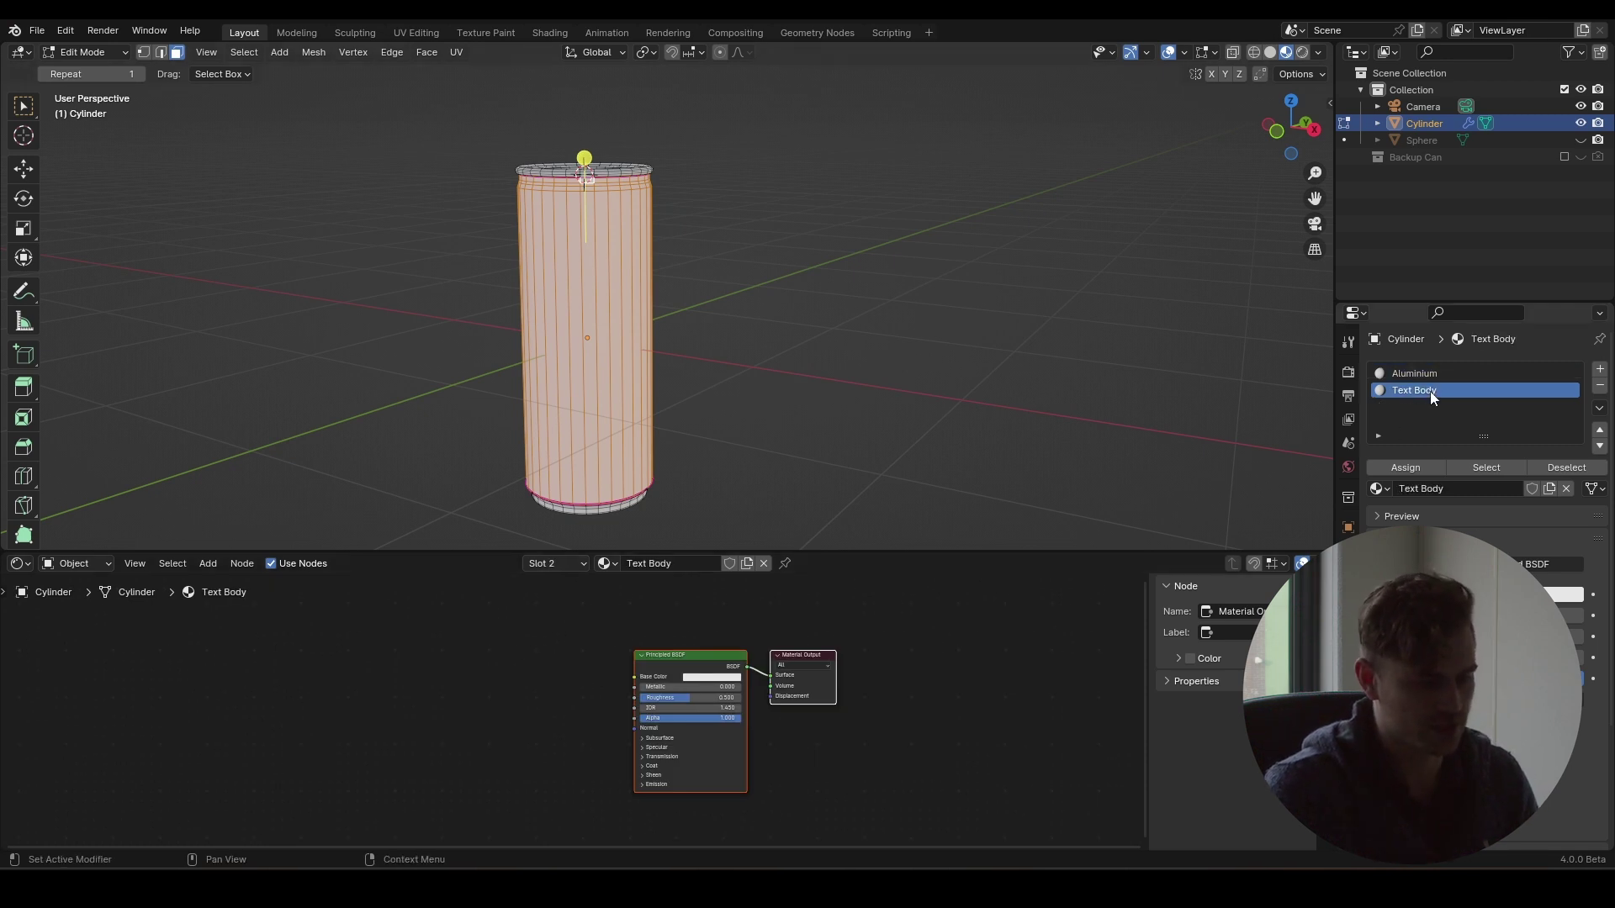
- Add an Image Texture with Mapping and Texture Coordinate nodes to the Text Body material's Principled BSDF
click(471, 678)
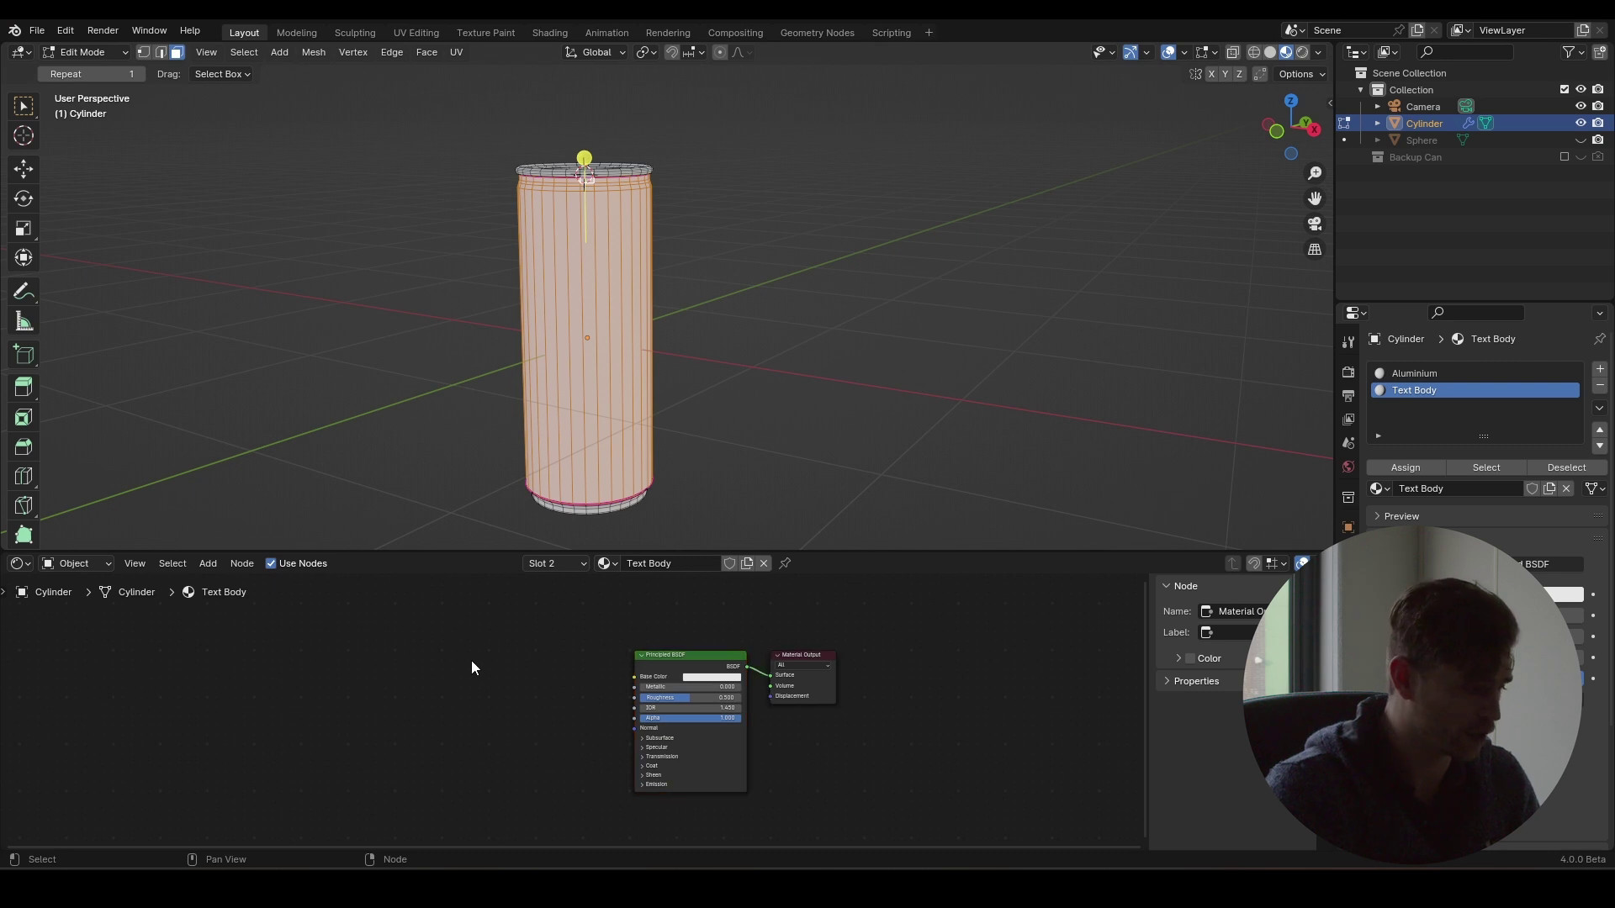
scroll(467, 665, up, 4)
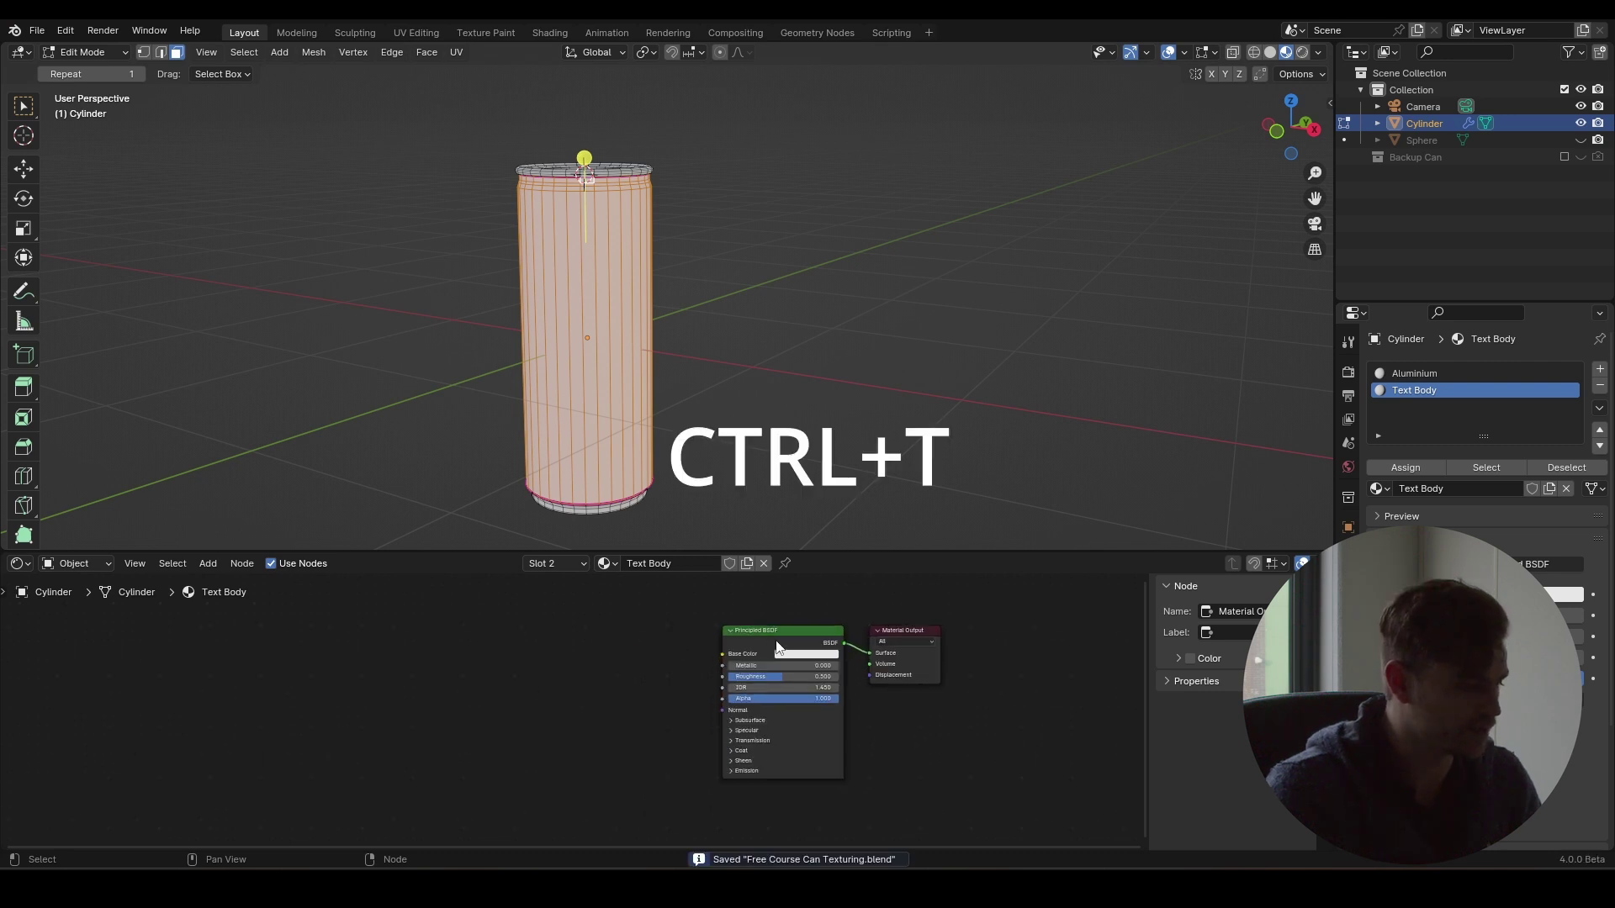
click(776, 648)
key(ctrl+t)
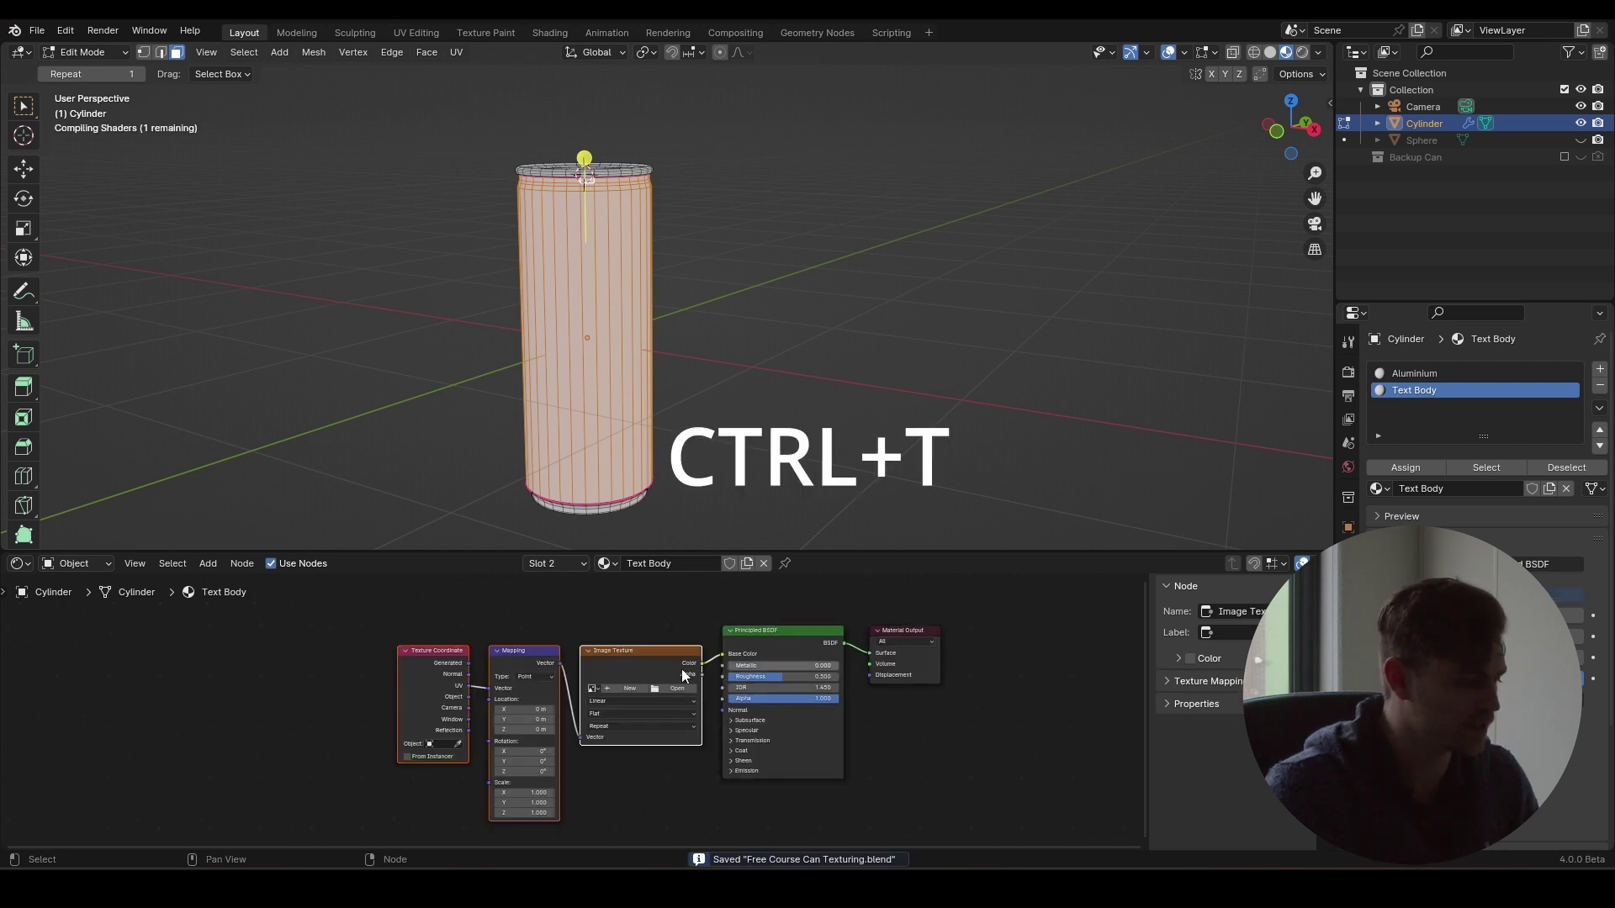
click(579, 686)
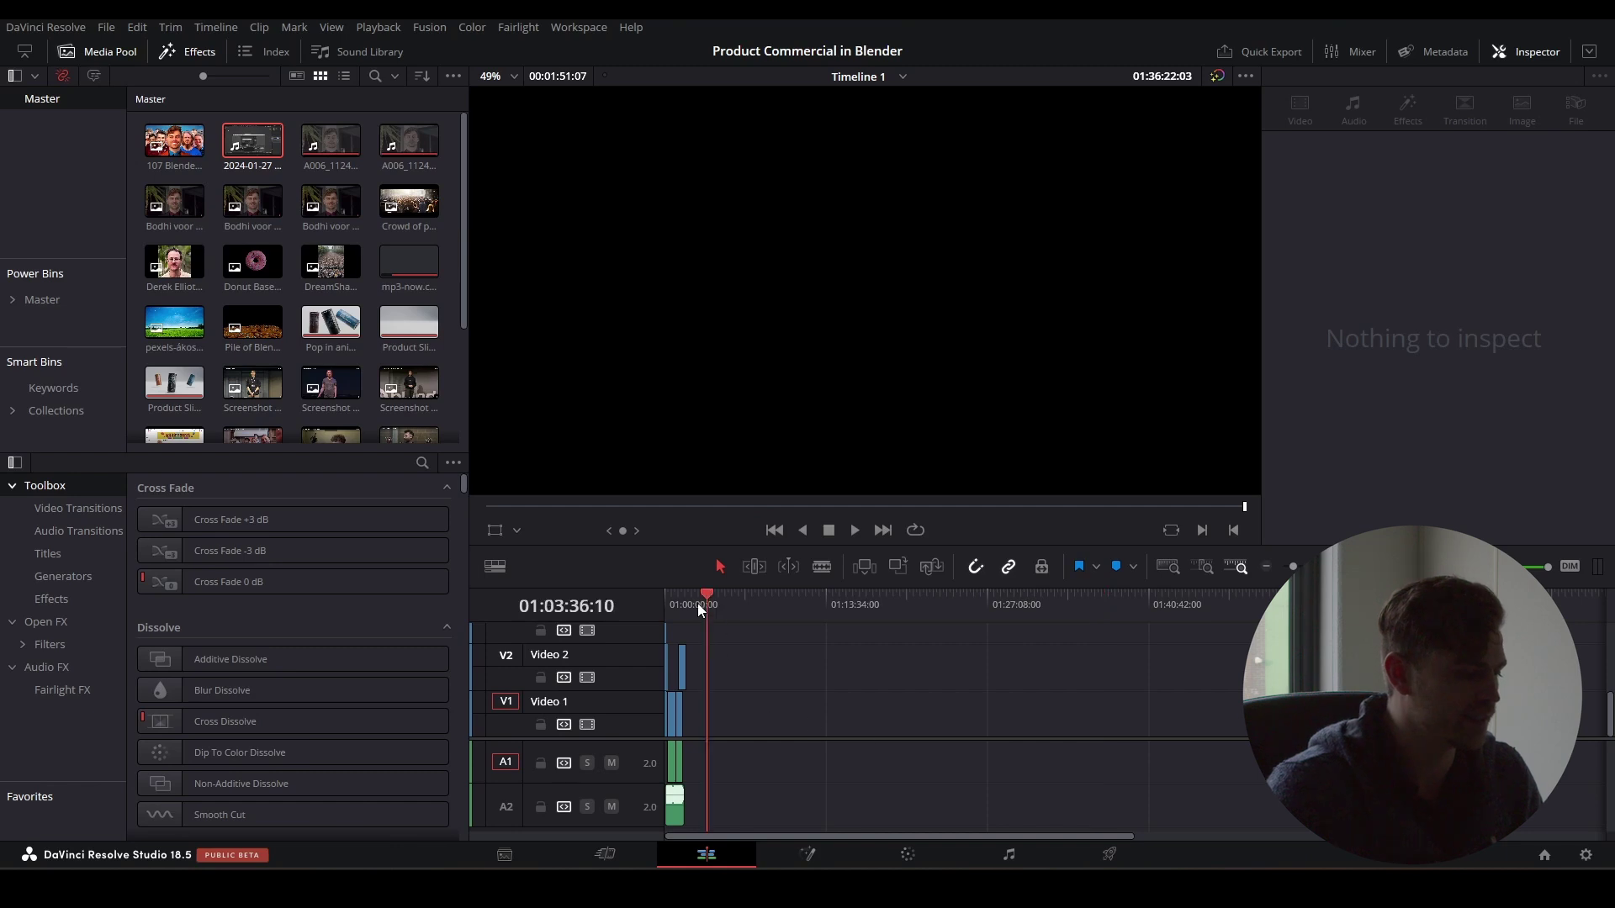
- In DaVinci Resolve, move the playhead to the timeline start and open the can text's Fusion composition
drag(715, 611, 665, 610)
alt+scroll(710, 714, up, 15)
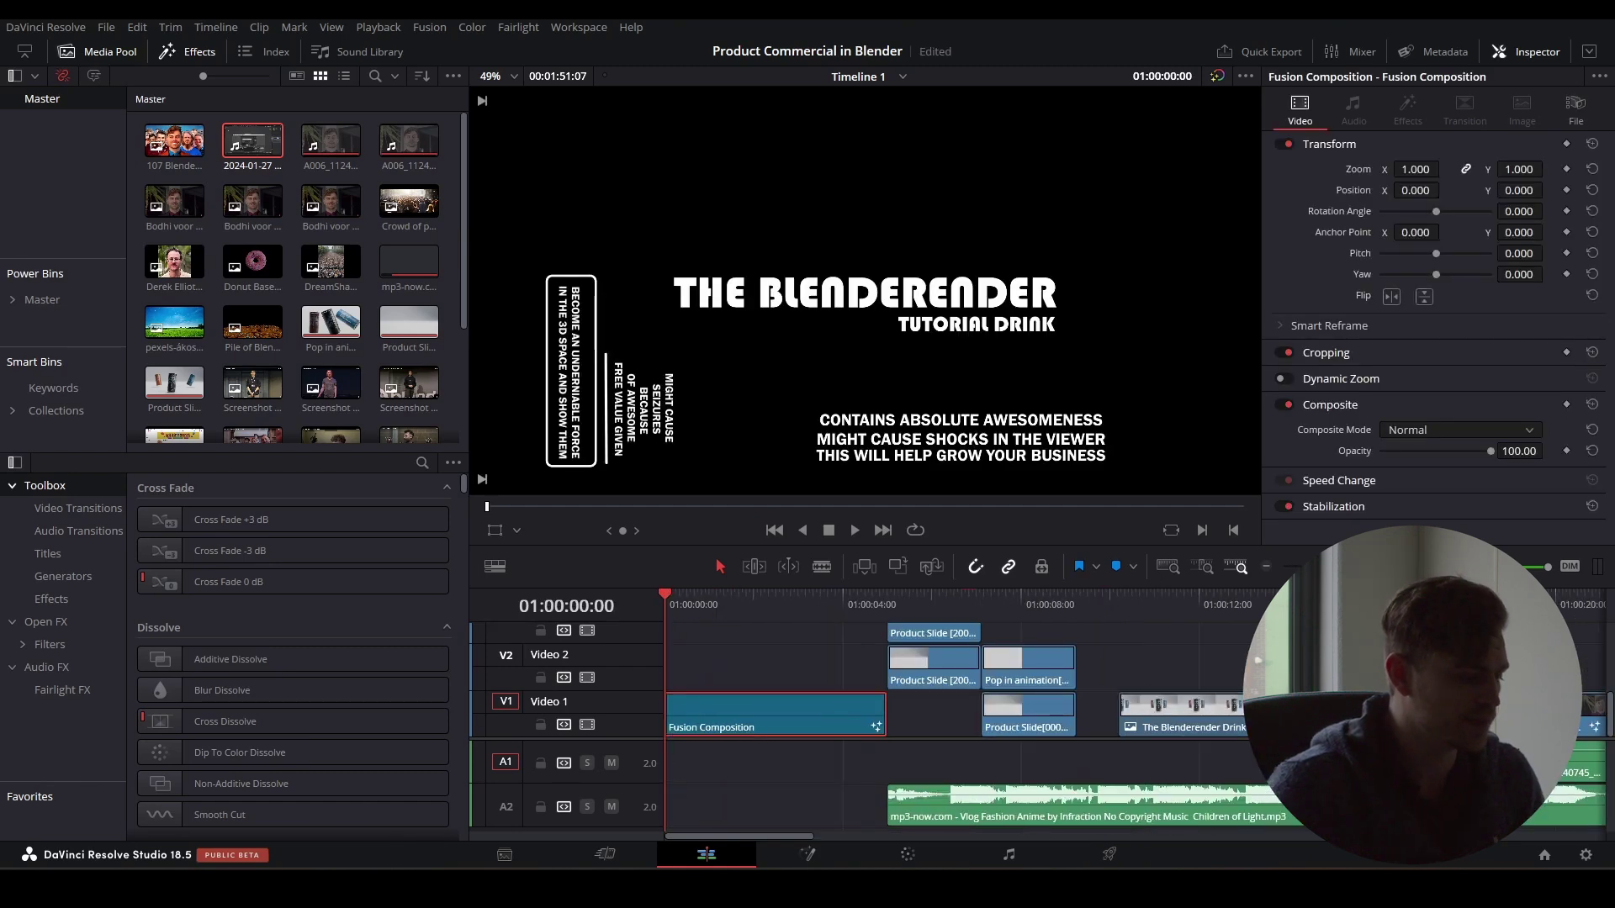
click(808, 854)
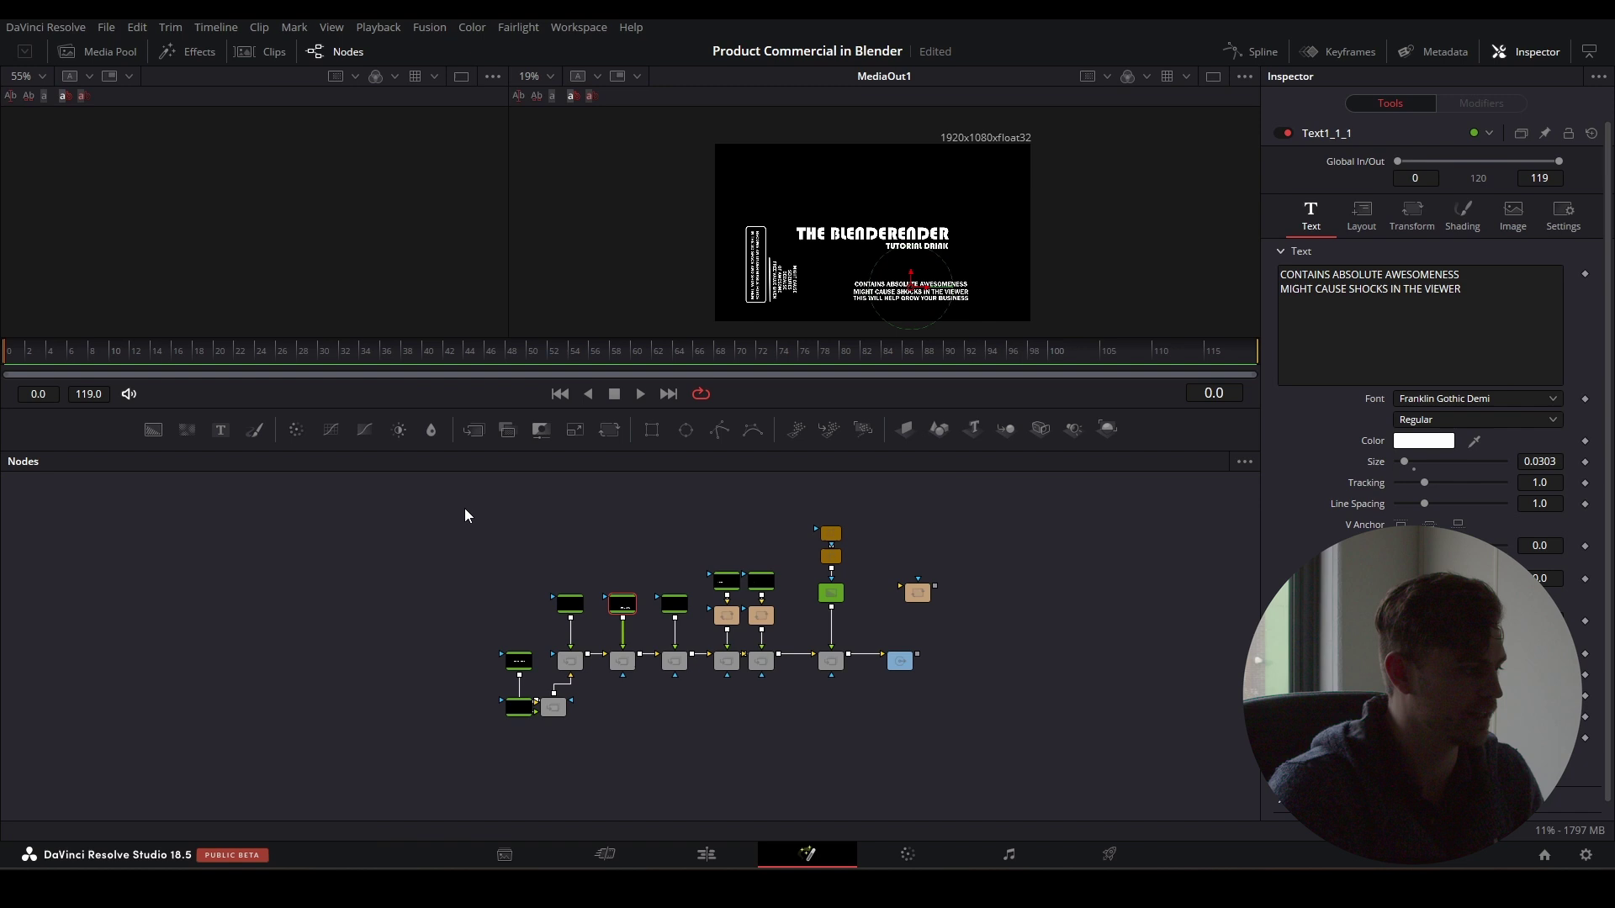
- Preview the "THIS WILL HELP GROW YOUR BUSINESS" and "THE BLENDERENDER" text nodes in the viewer
scroll(372, 243, down, 4)
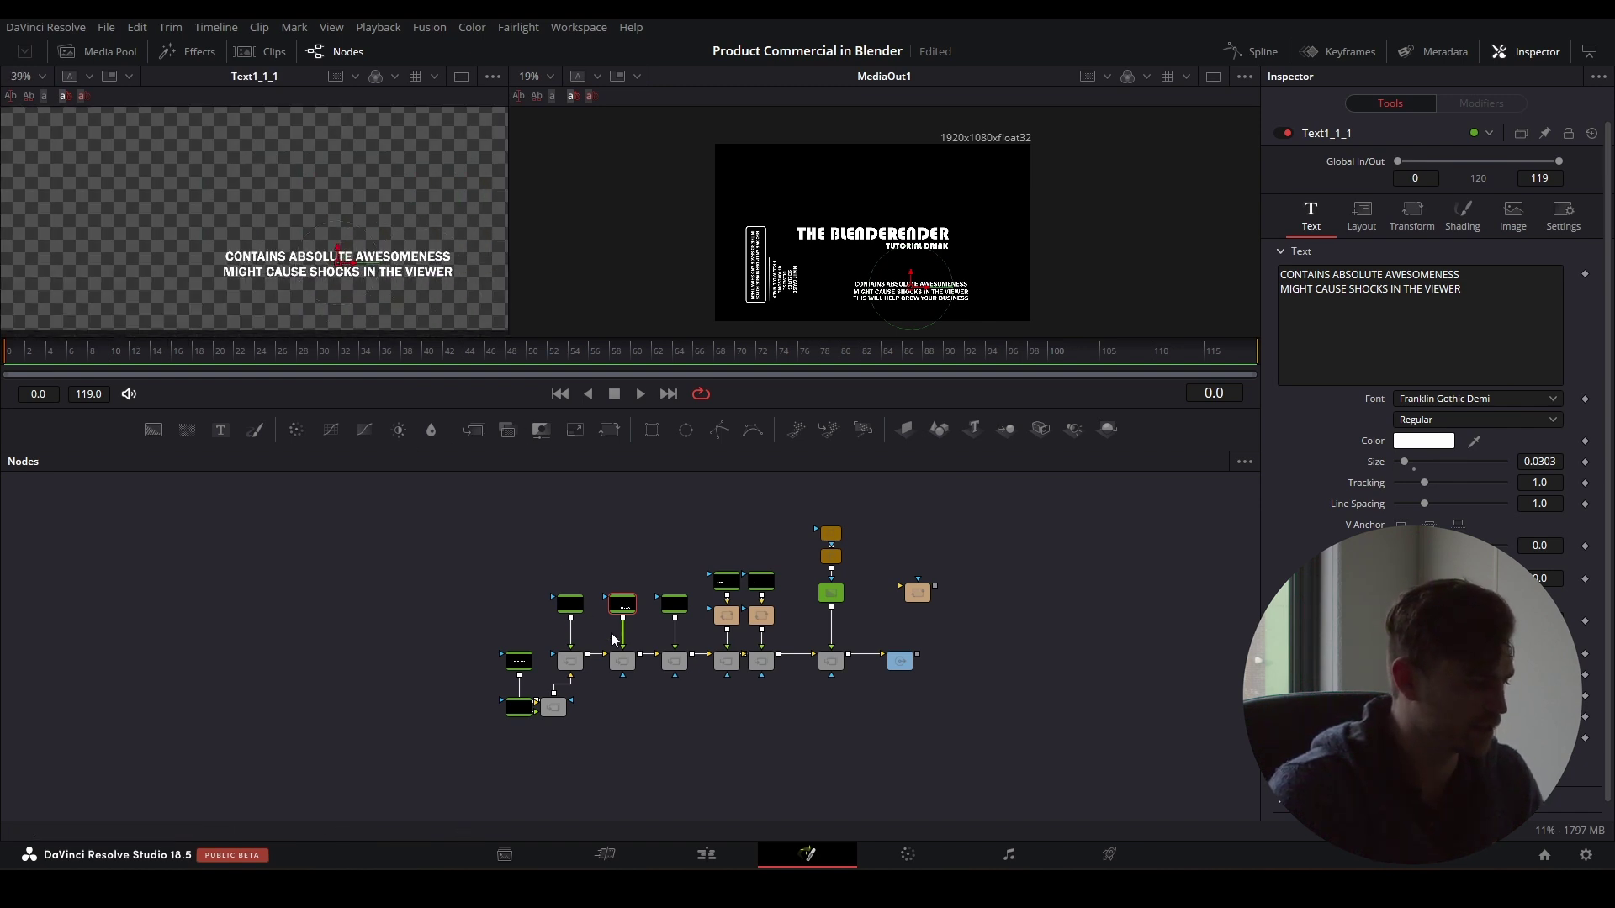
click(672, 608)
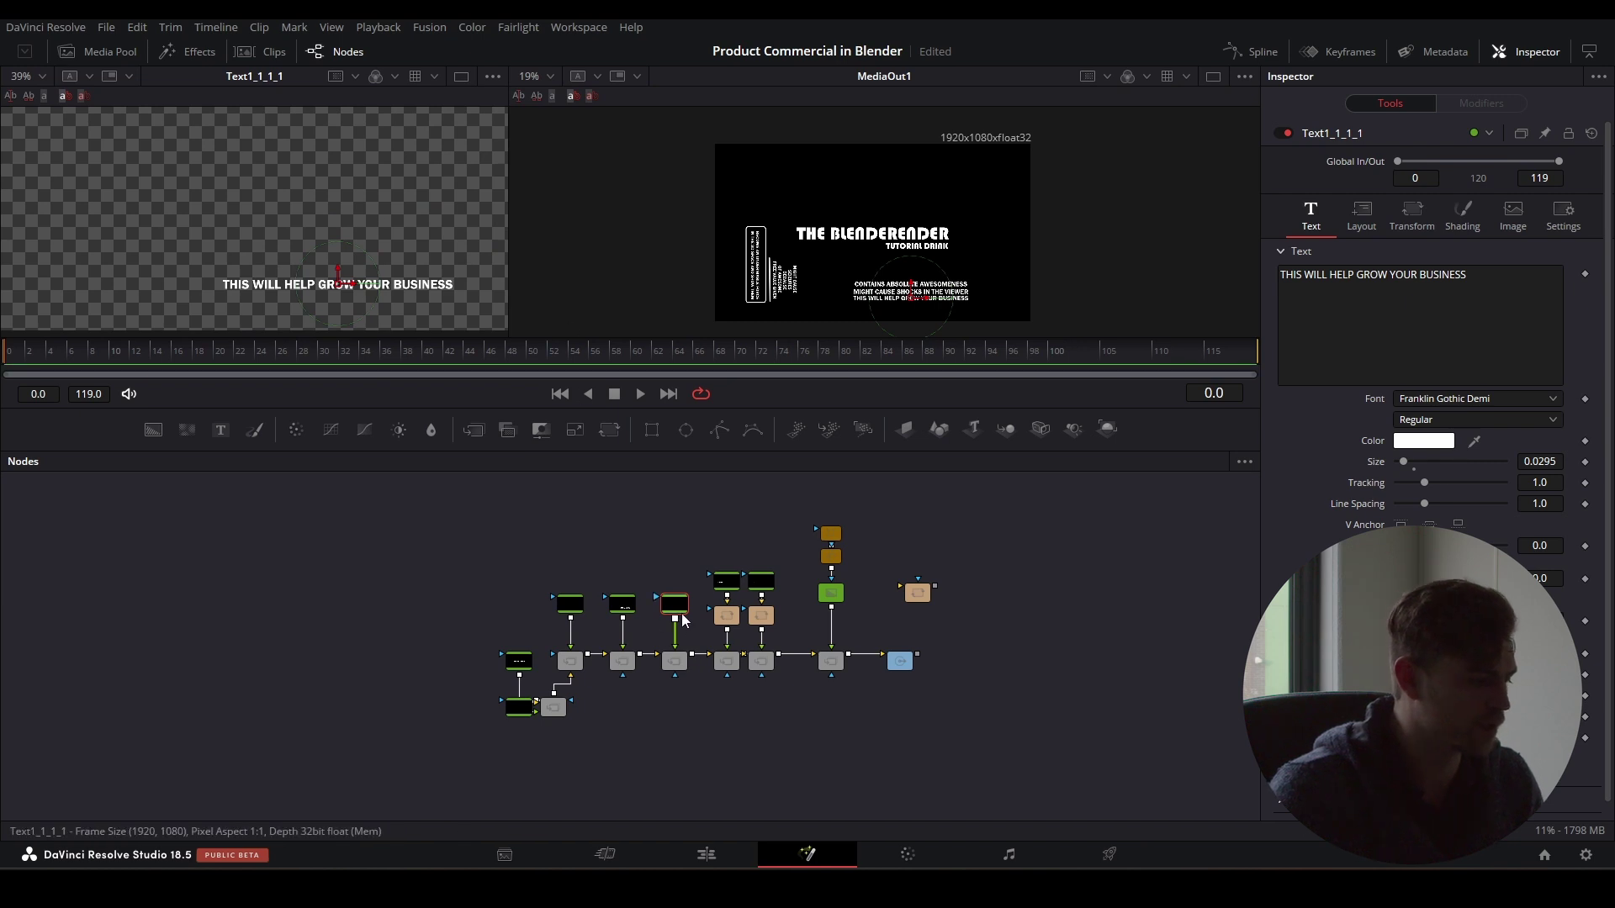
ctrl+scroll(597, 635, up, 2)
click(439, 678)
key(1)
ctrl+scroll(310, 178, down, 3)
middle_drag(310, 179, 307, 252)
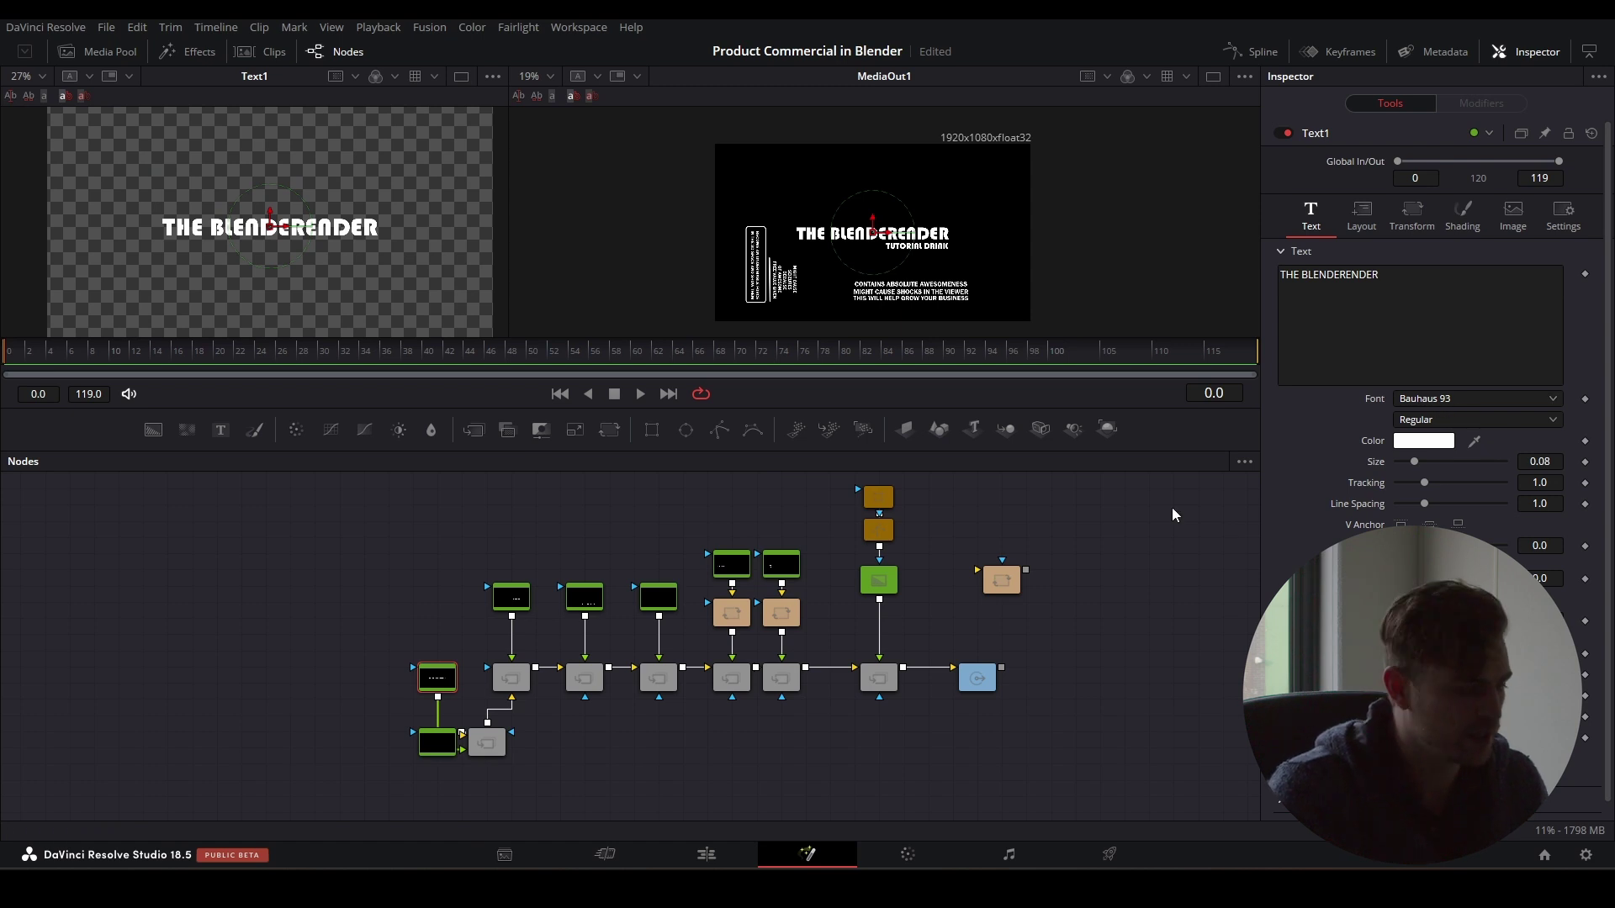
- Examine the font settings of the "THIS WILL HELP GROW YOUR BUSINESS" node and the label layout in the MediaOut1 viewer
click(658, 599)
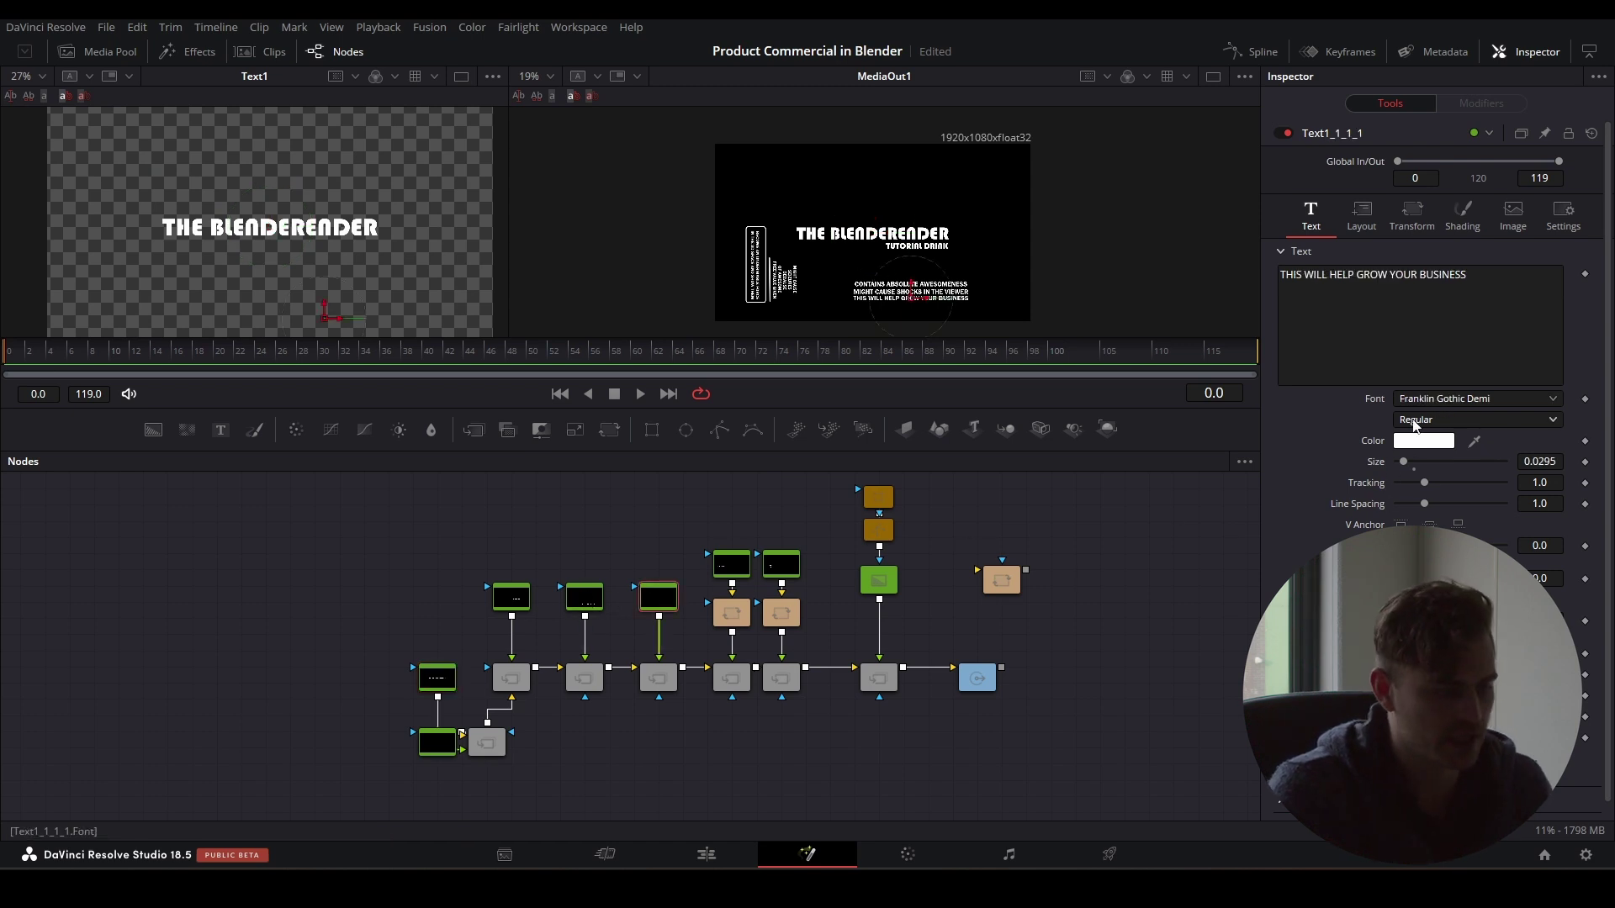
scroll(944, 221, up, 2)
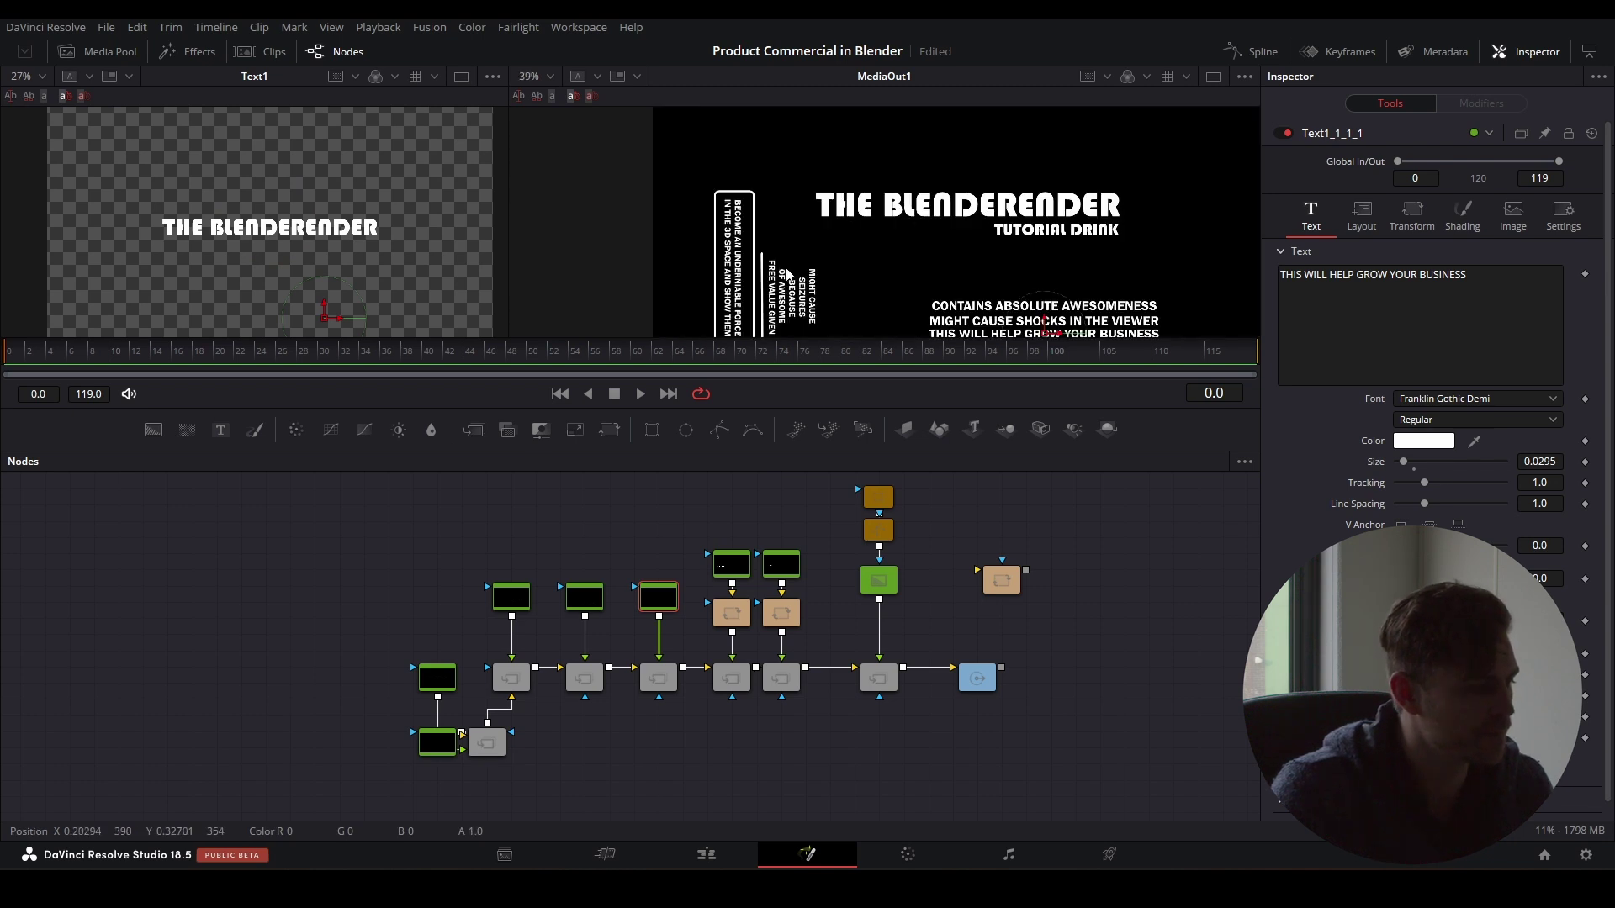
middle_drag(932, 258, 925, 244)
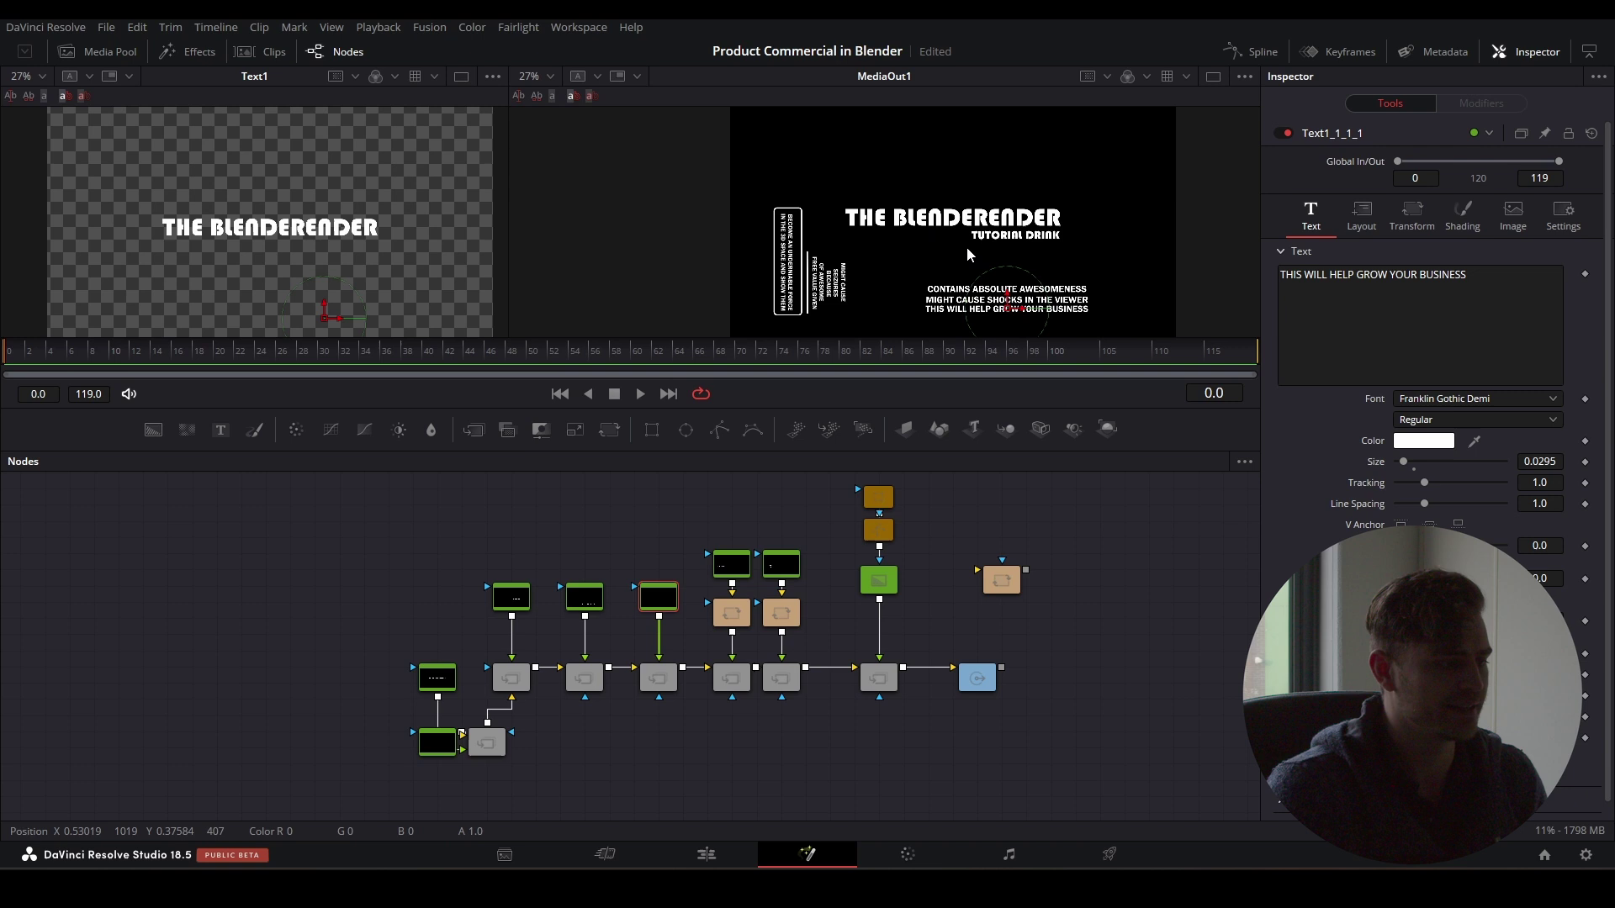
scroll(1007, 231, down, 2)
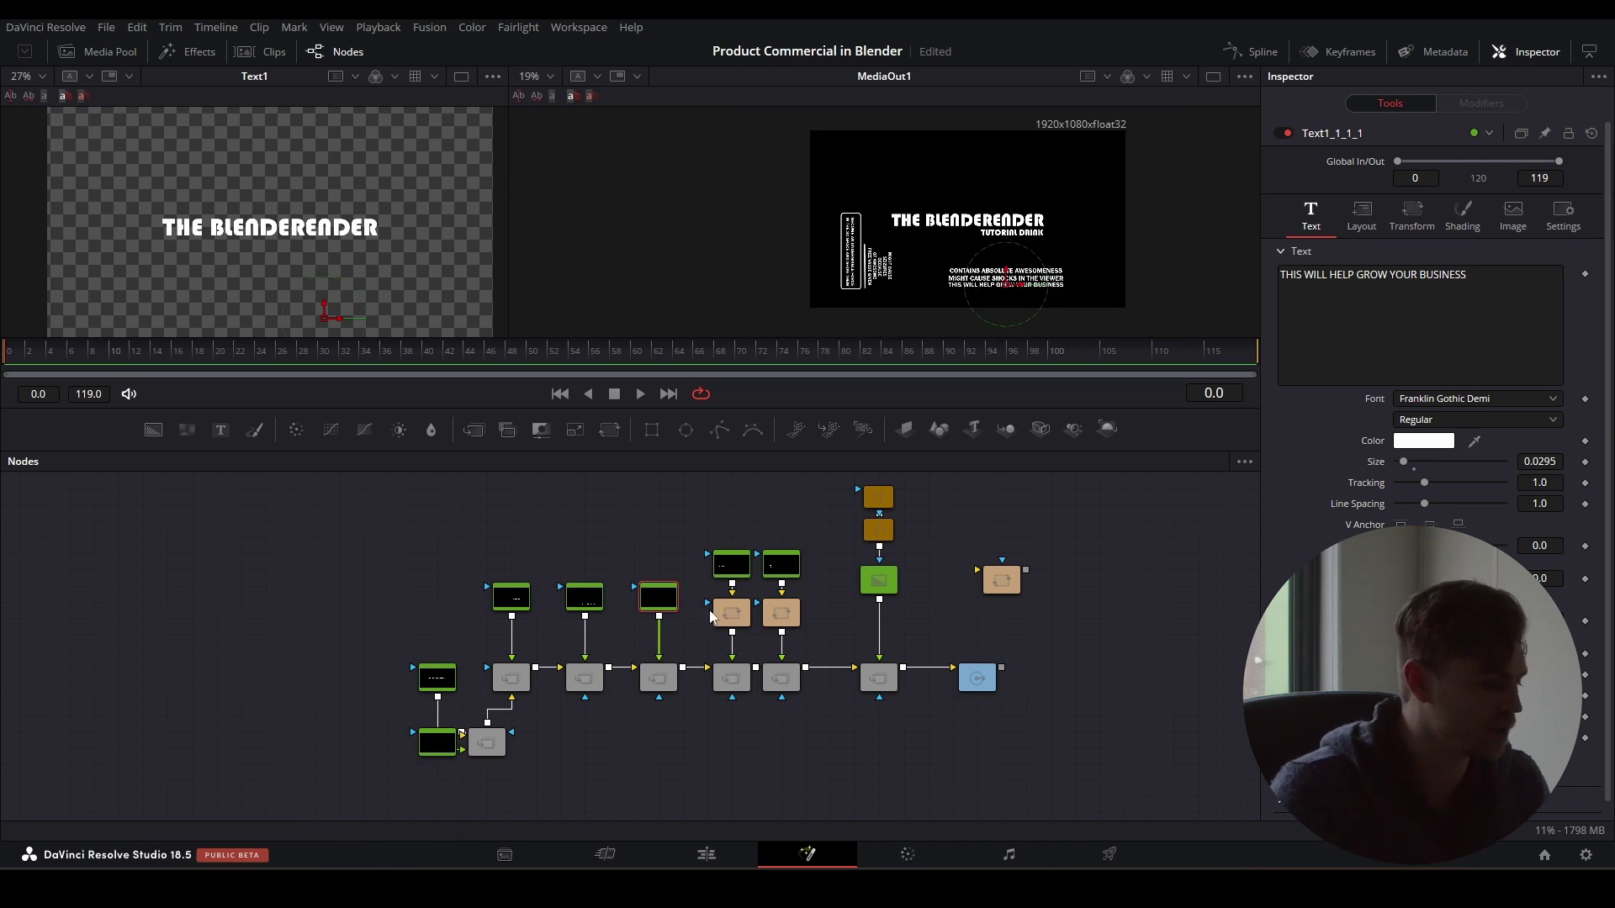
middle_drag(785, 580, 750, 596)
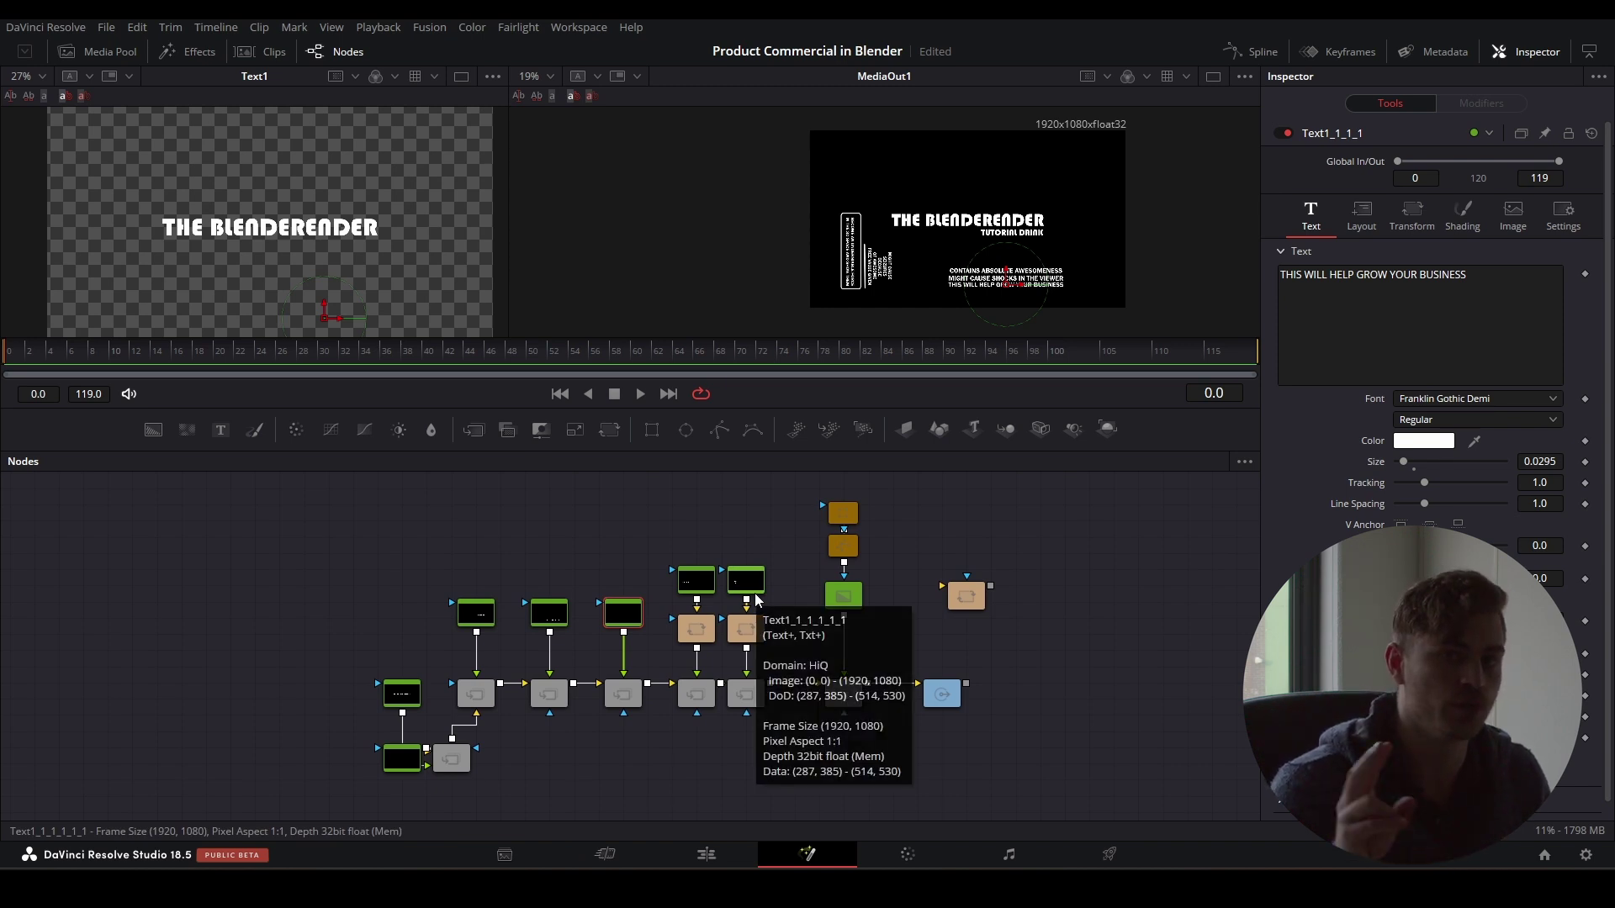
middle_drag(883, 646, 681, 649)
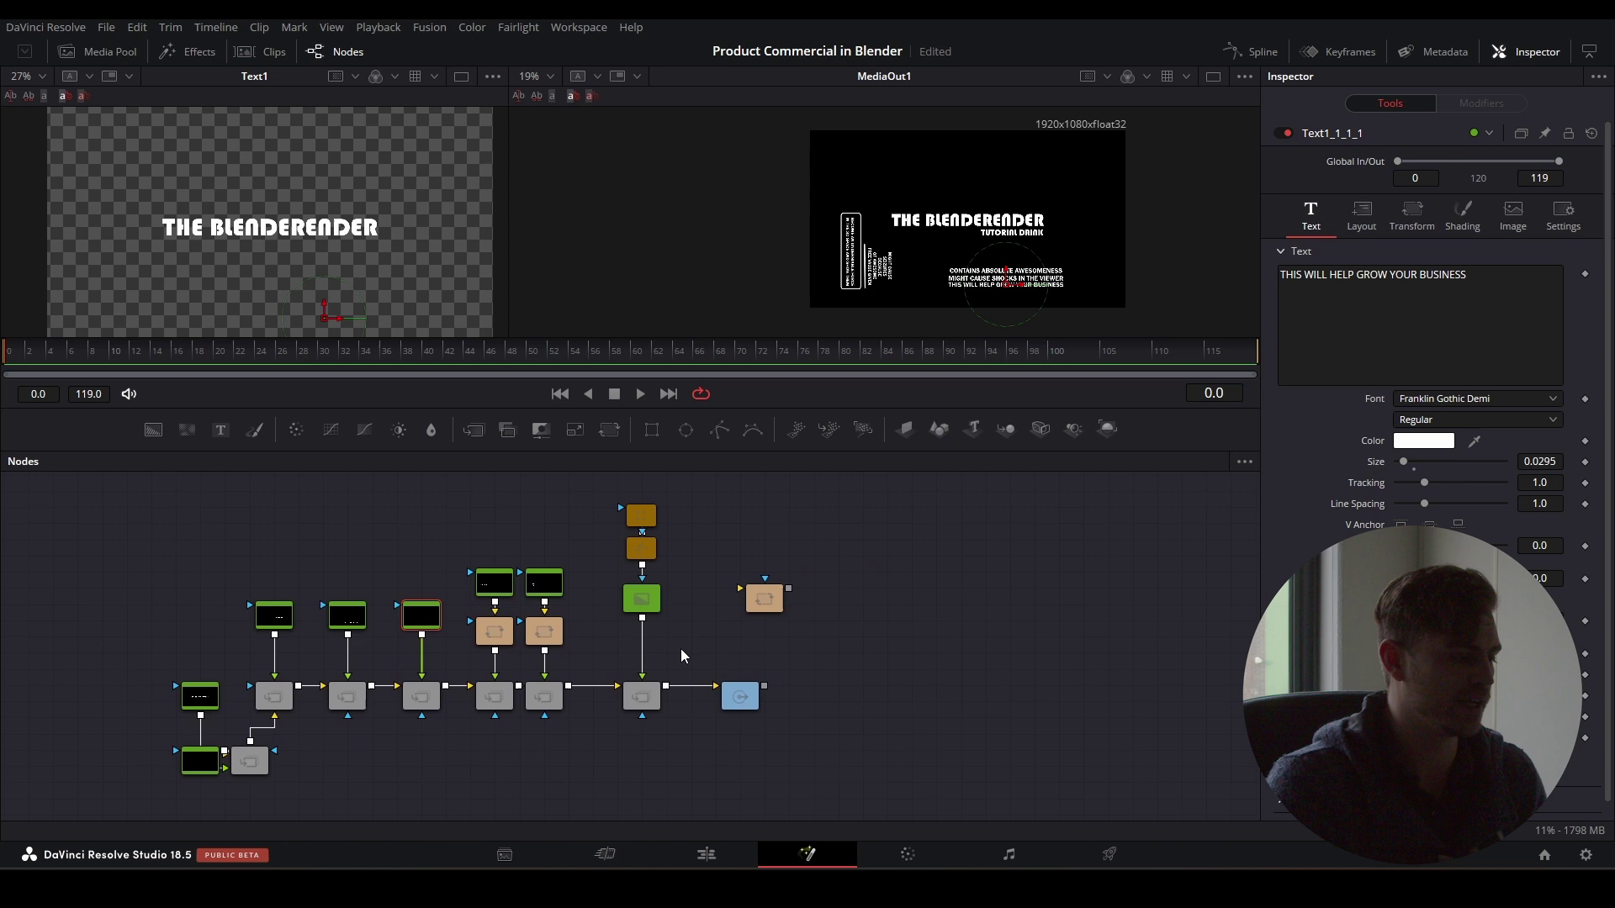
- Preview the Background1 node to inspect the rounded frame and line made with the rectangle and polygon masks
ctrl+scroll(710, 612, up, 3)
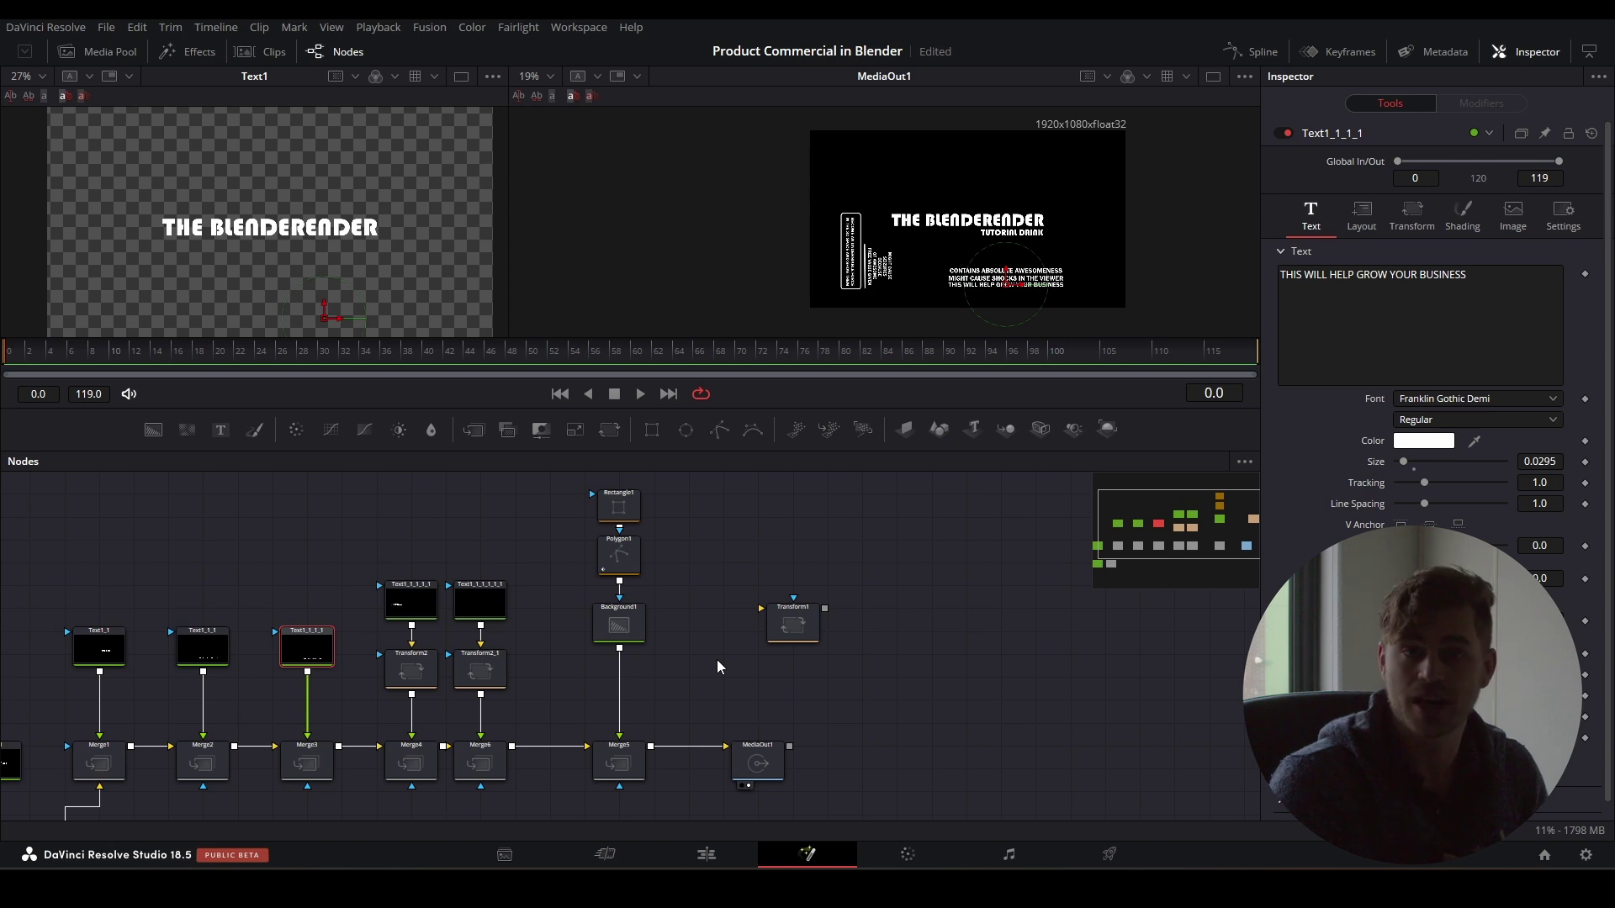
ctrl+scroll(615, 589, up, 2)
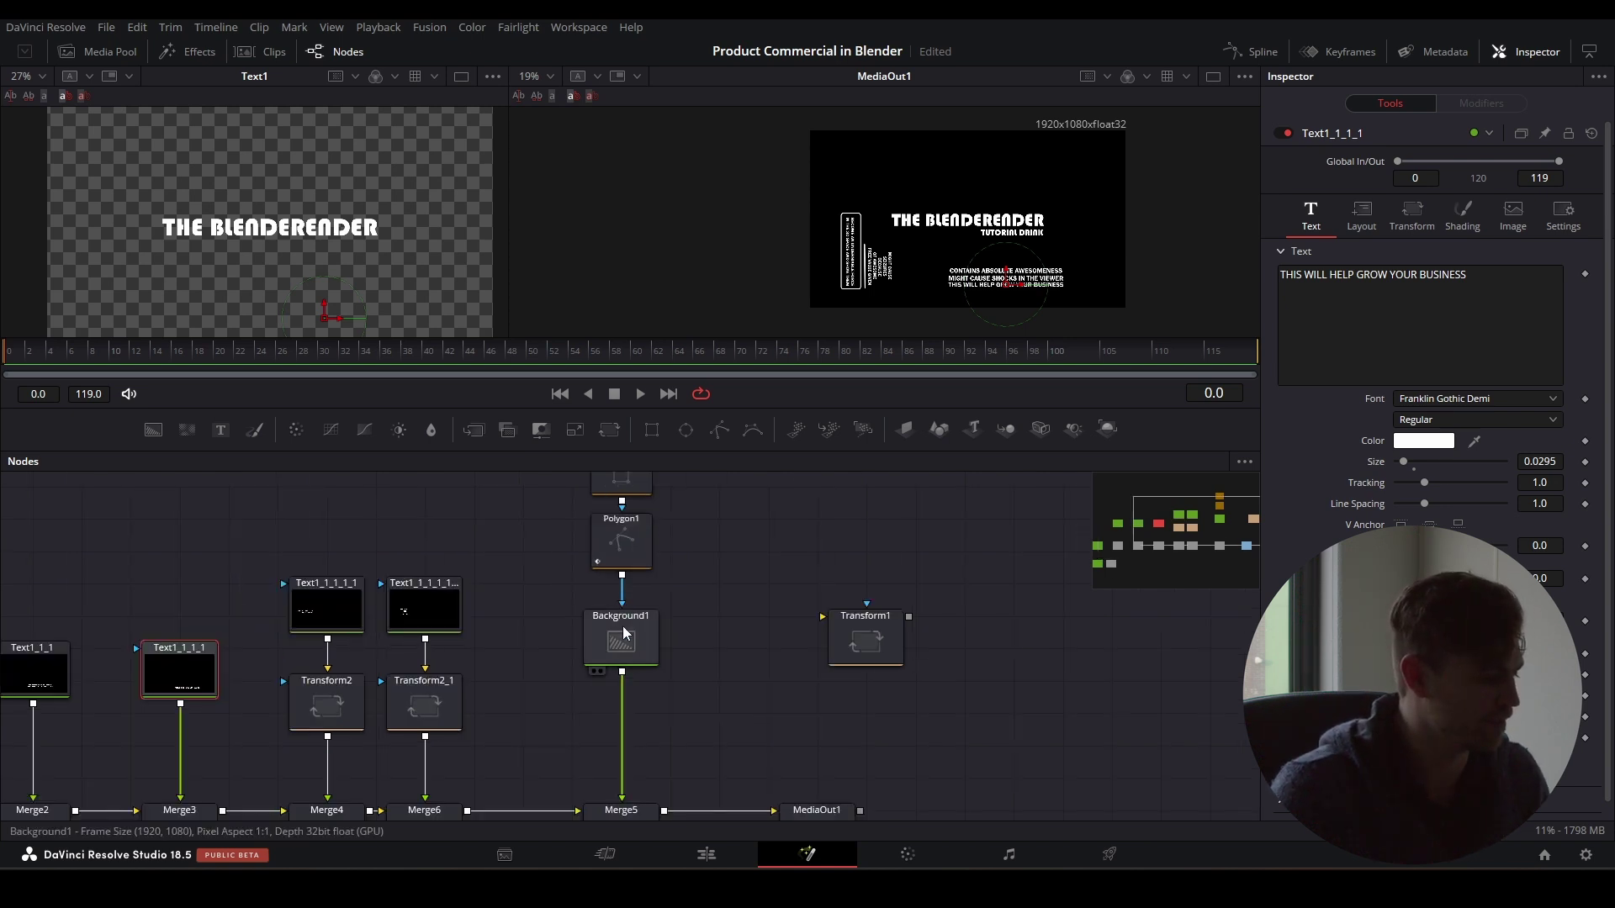
click(623, 635)
key(1)
ctrl+scroll(679, 643, down, 2)
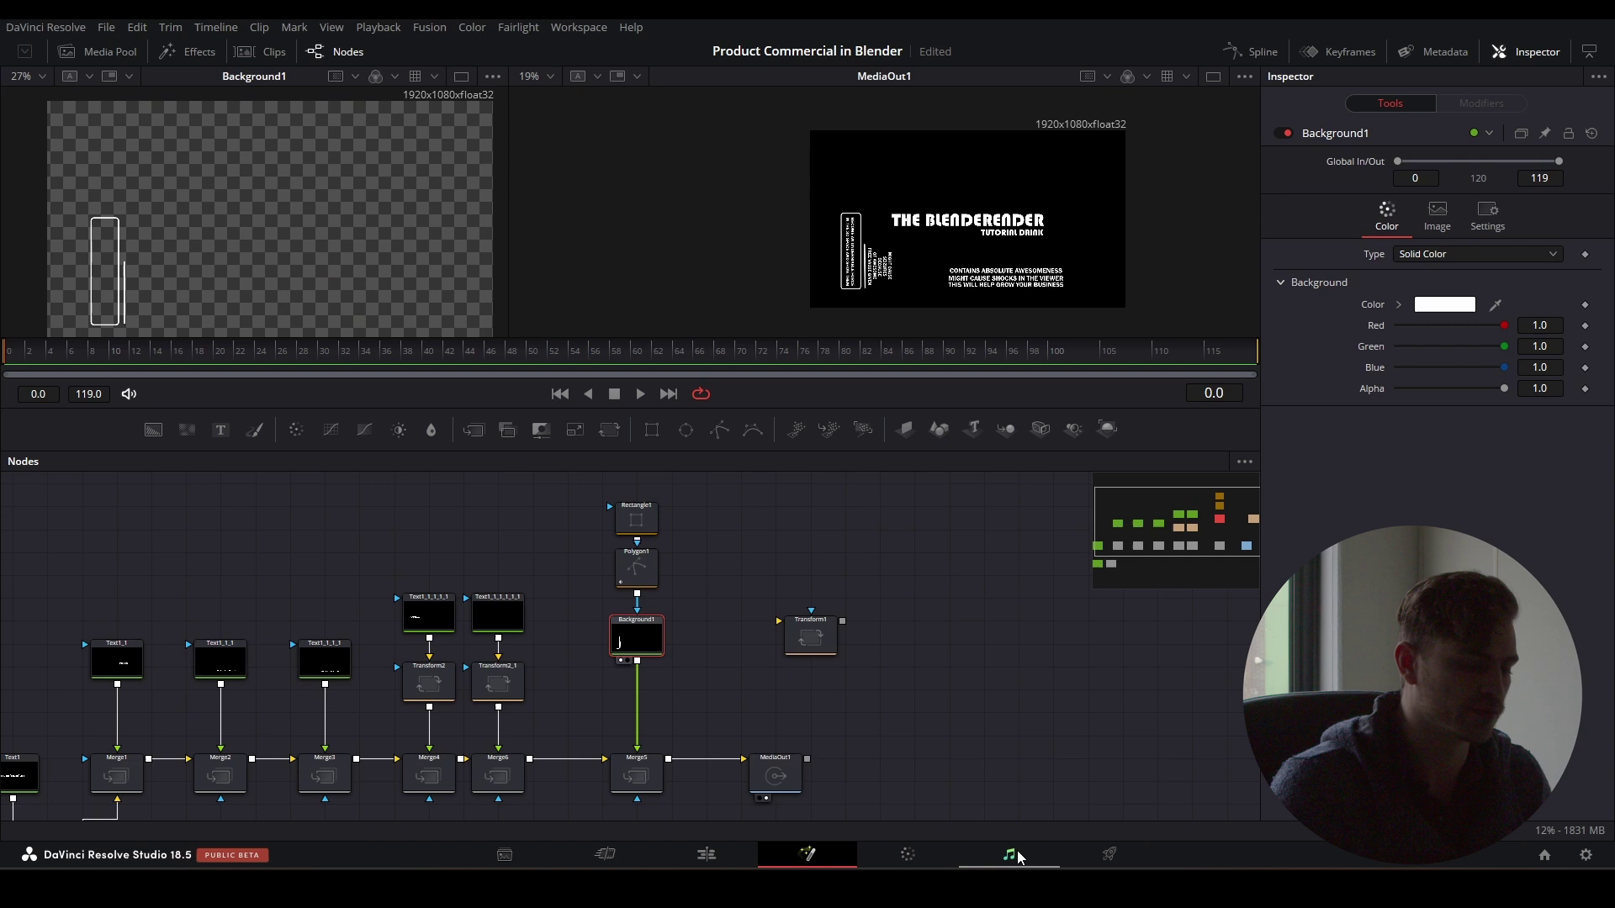
scroll(769, 728, down, 2)
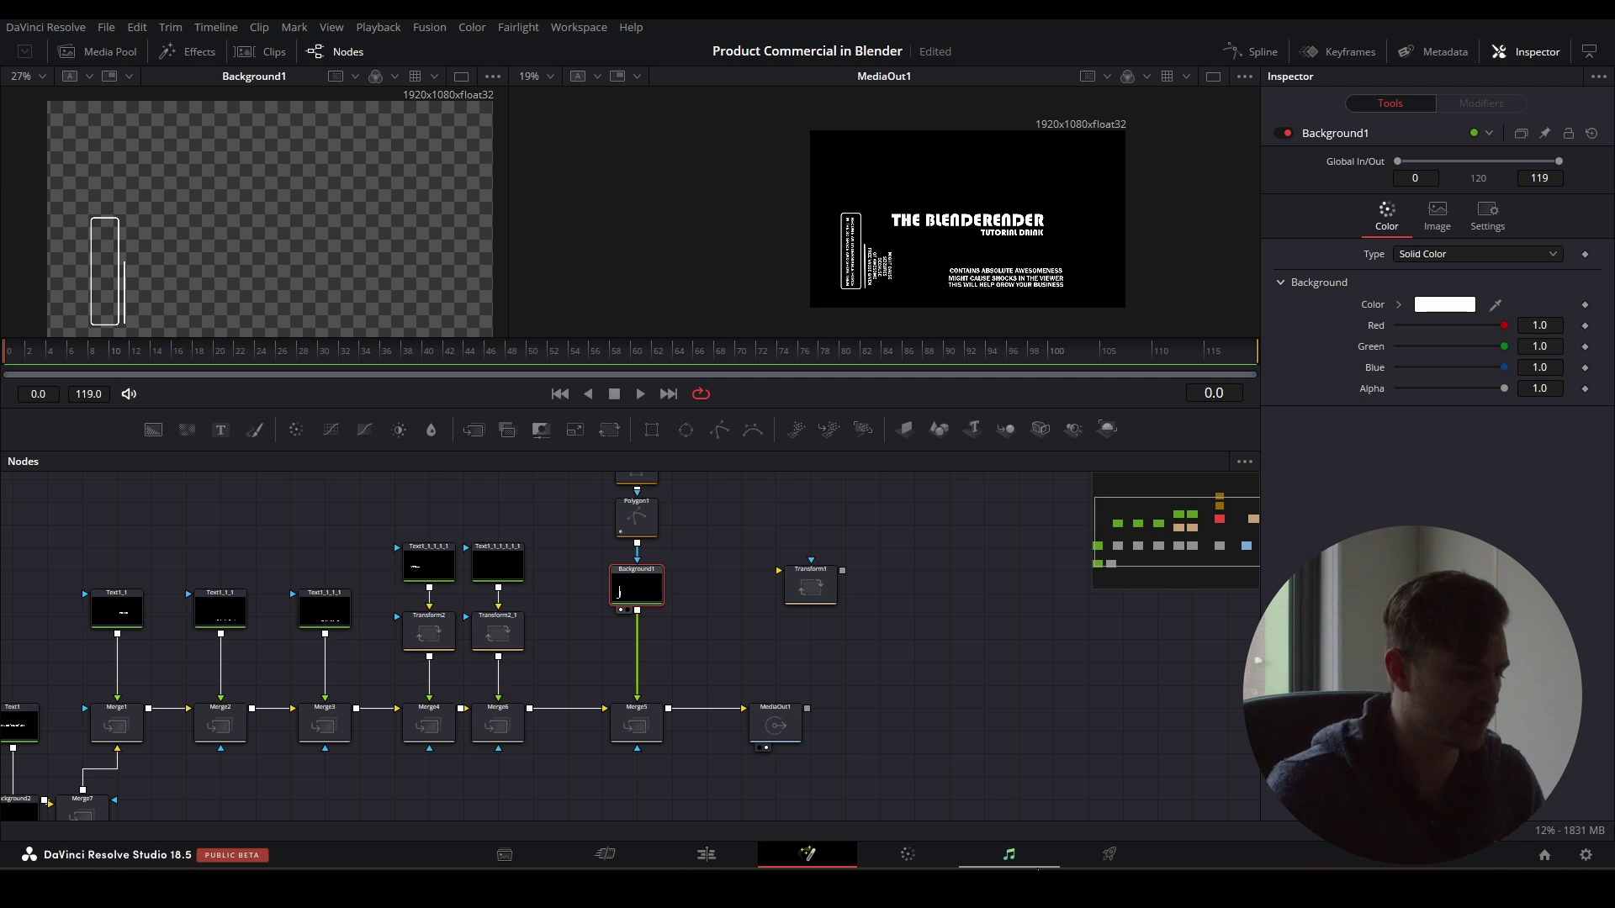
- Switch back to Blender and load Can Text 2.png from the Textures folder into the image texture node
mouse_move(1004, 871)
click(903, 807)
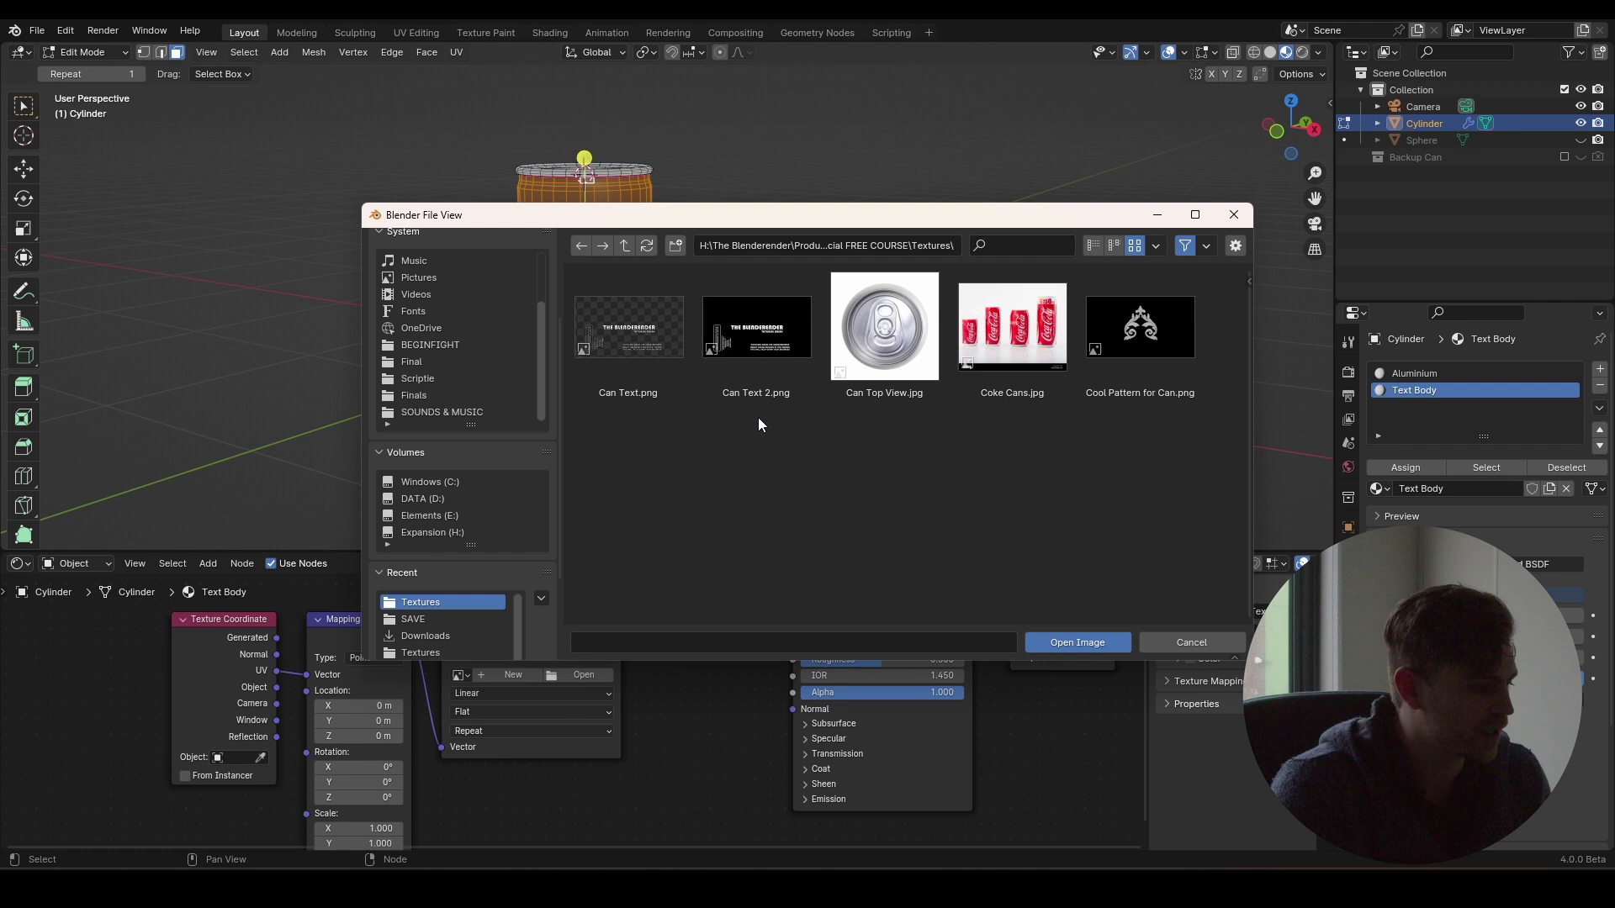
double_click(769, 349)
- Unwrap the UVs of the selected can body faces
scroll(678, 373, up, 4)
middle_drag(678, 374, 769, 347)
scroll(789, 370, down, 5)
key(u)
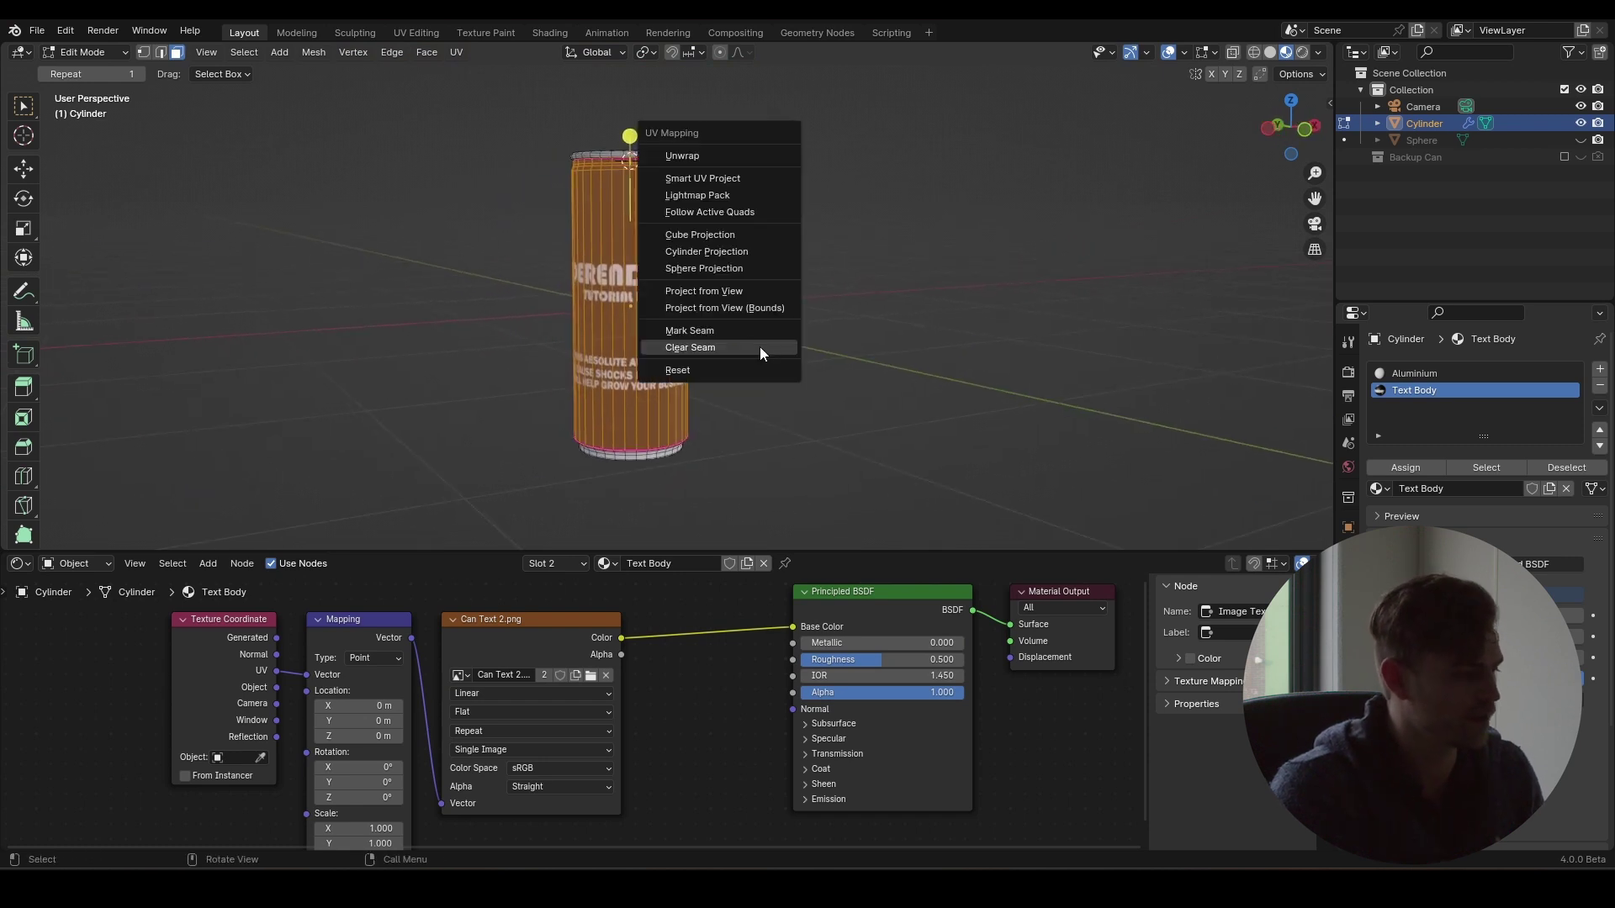
click(734, 156)
scroll(748, 205, up, 3)
middle_drag(757, 252, 480, 371)
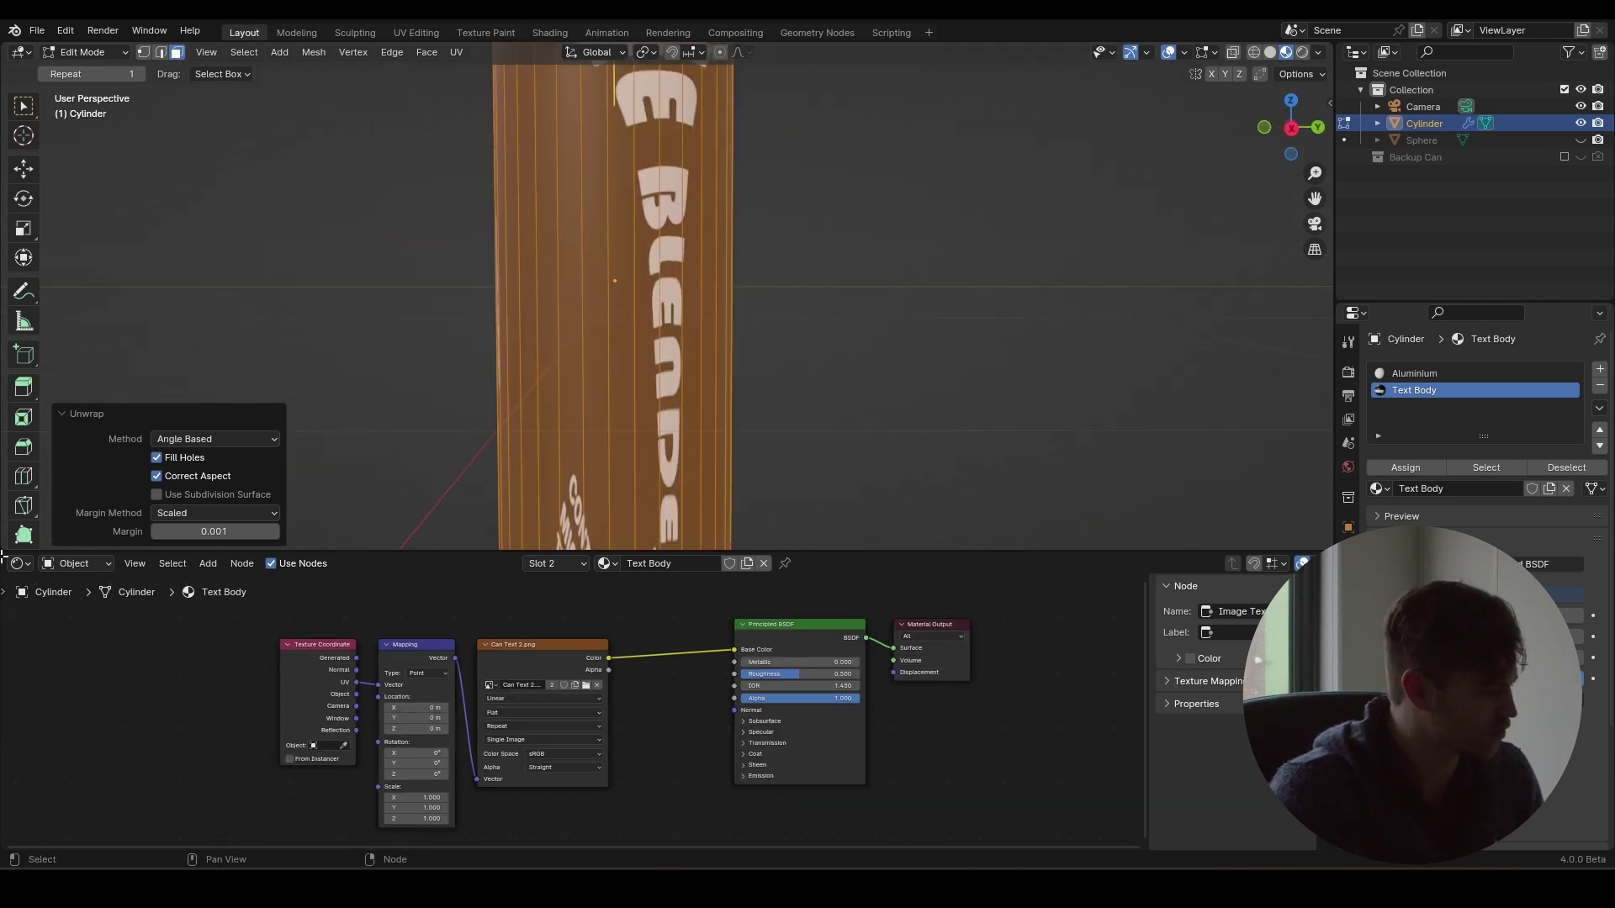
- Split the node editor area, turn the new part into a UV Editor, and frame the unwrapped body over the image
drag(88, 559, 544, 569)
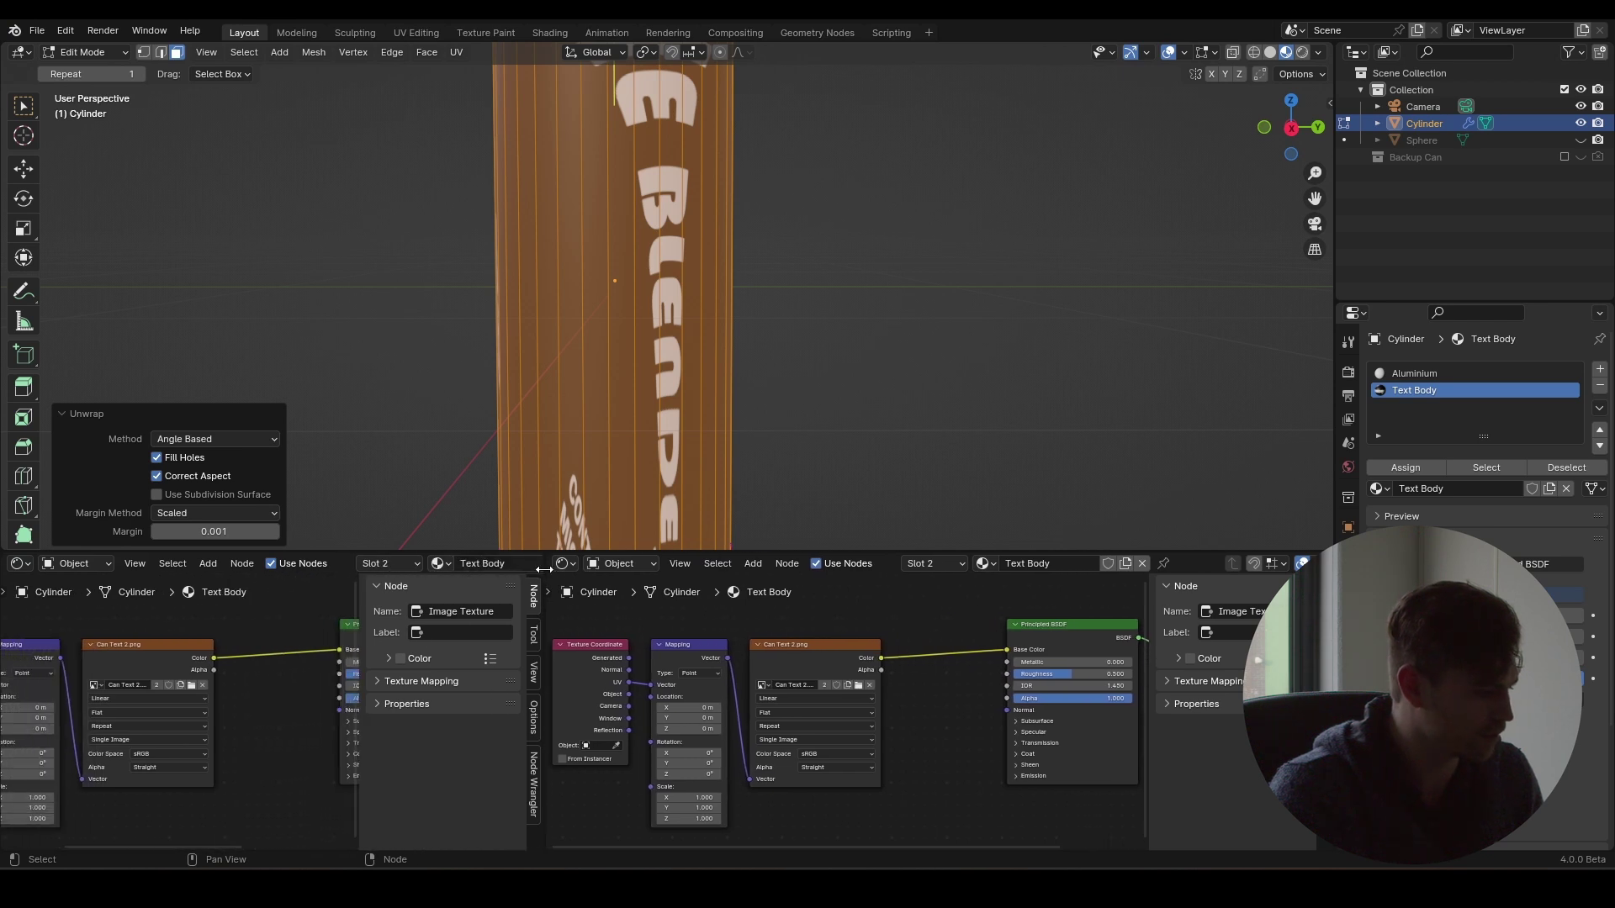
middle_drag(119, 685, 158, 632)
click(25, 568)
click(54, 646)
key(Home)
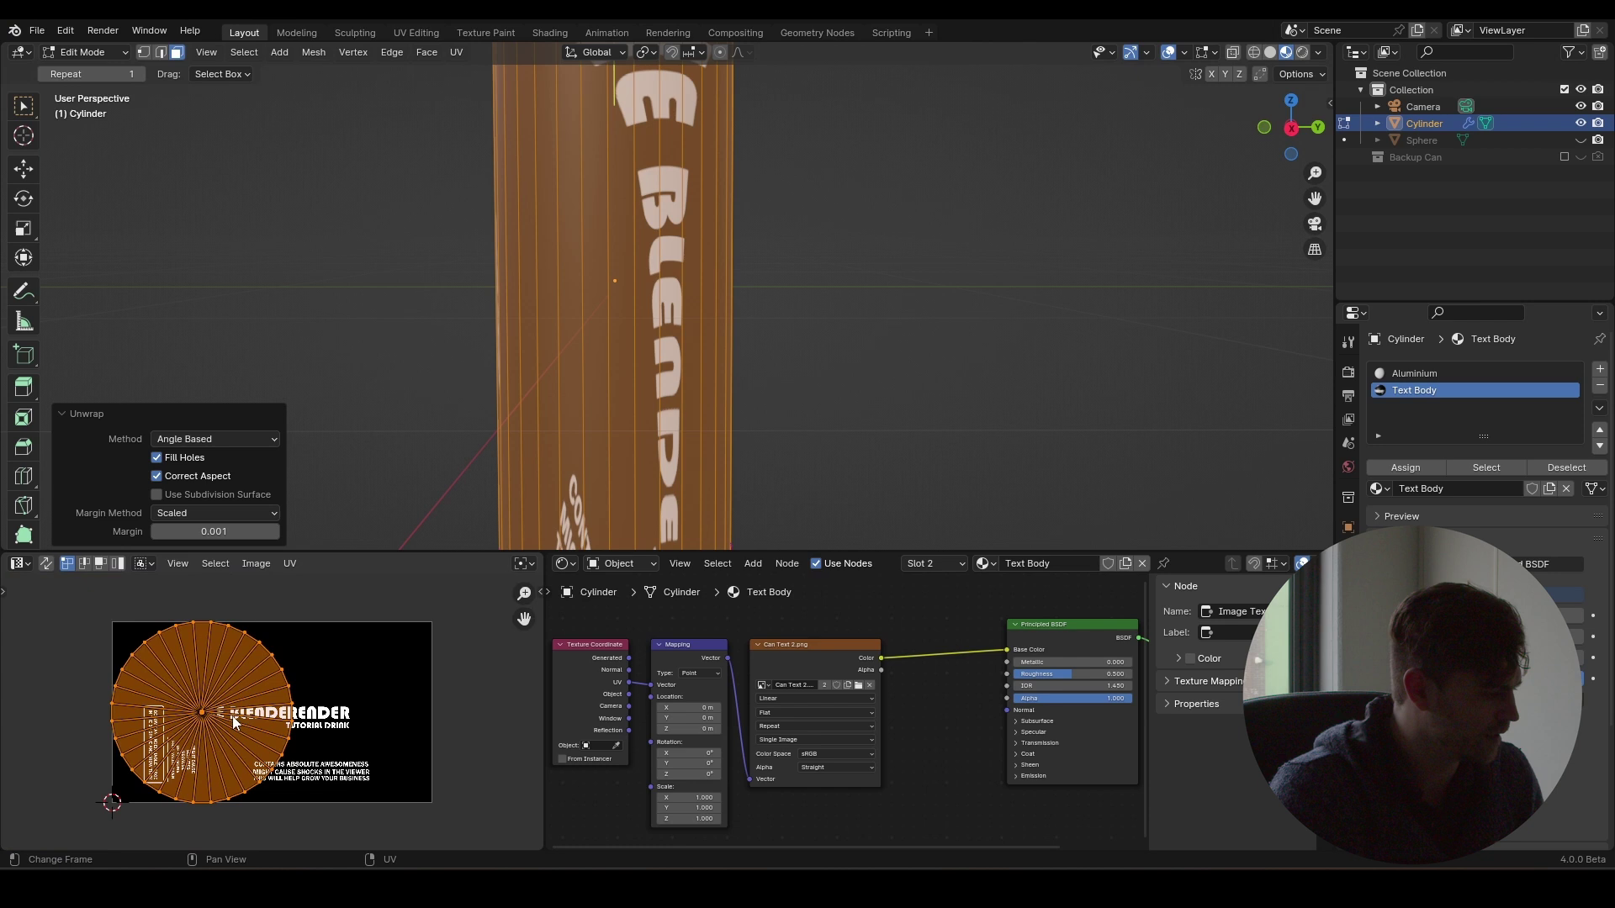
key(Home)
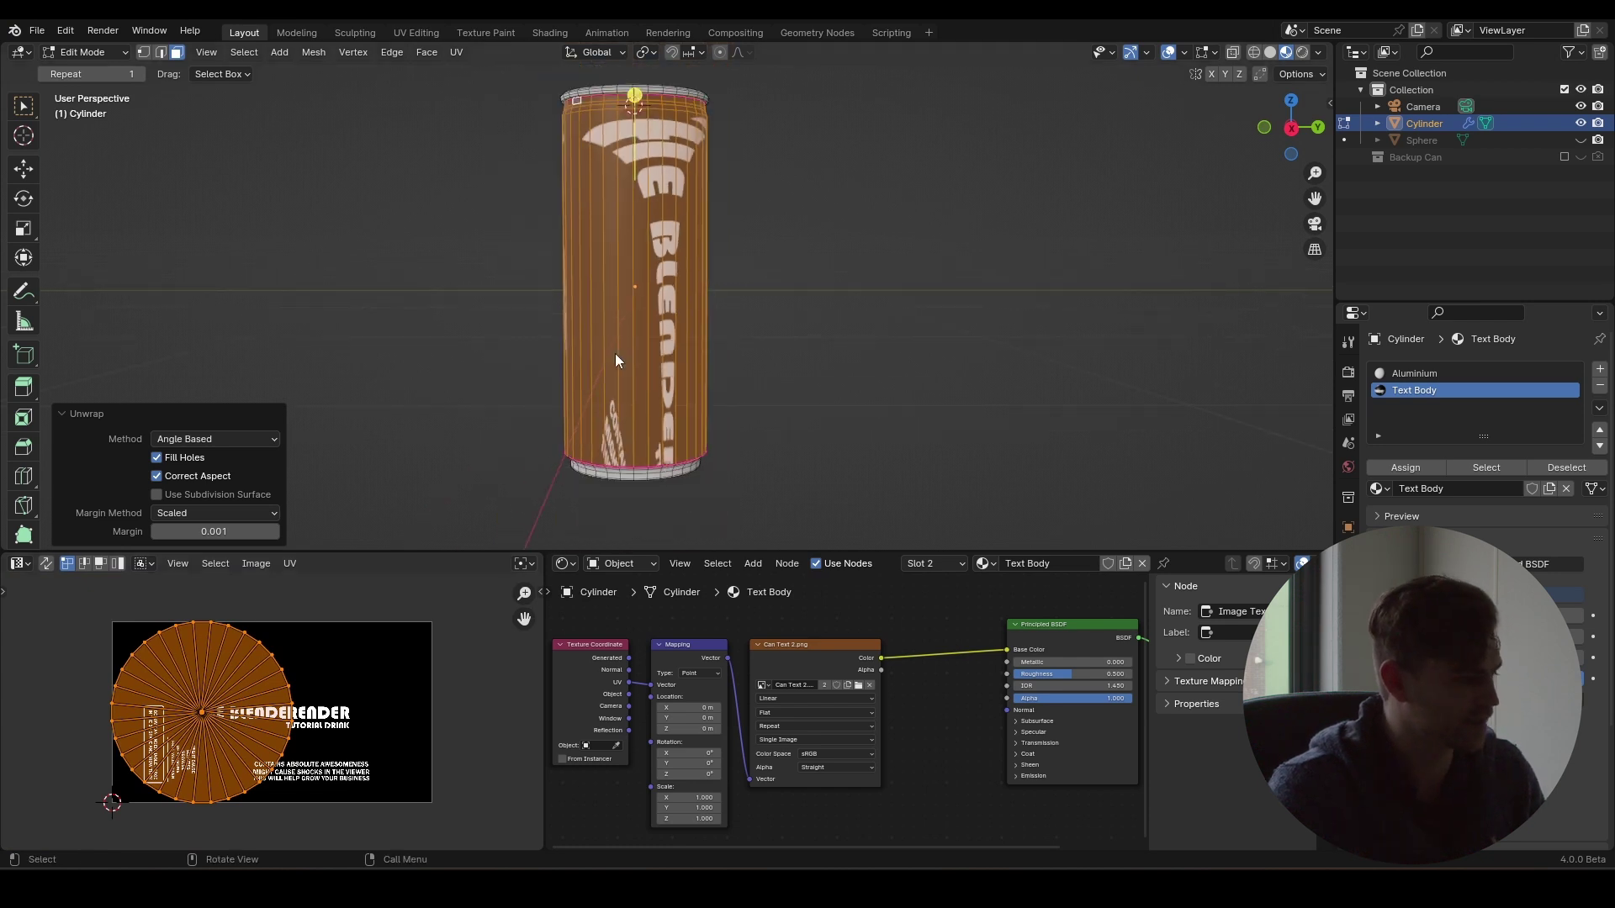
middle_drag(615, 354, 601, 355)
scroll(601, 404, down, 1)
middle_drag(729, 344, 727, 353)
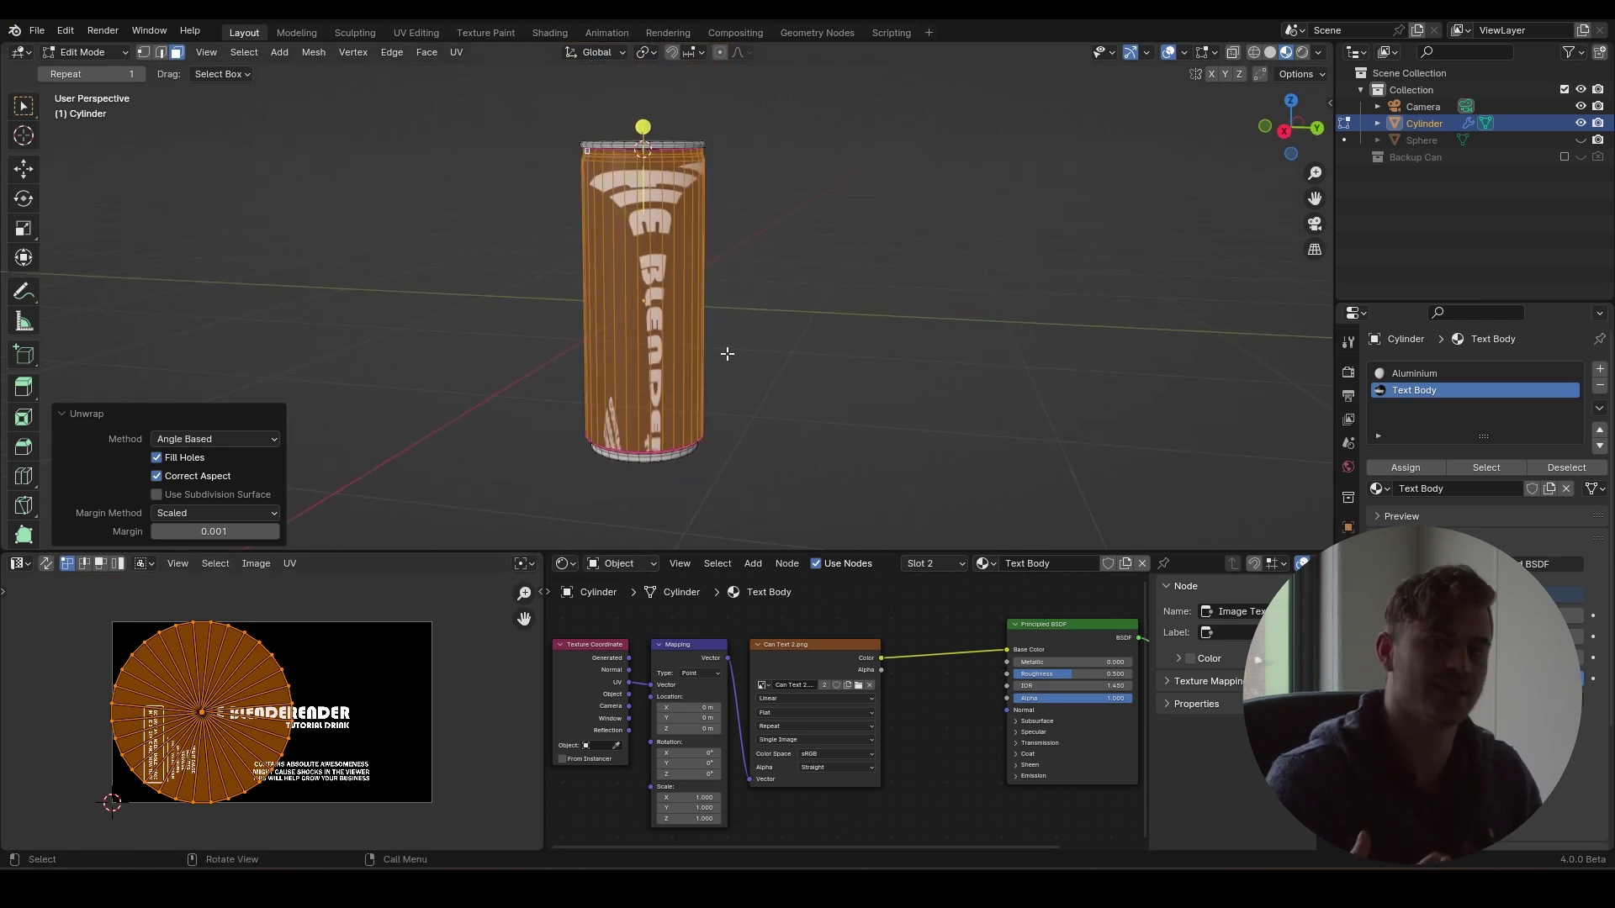
scroll(613, 289, up, 3)
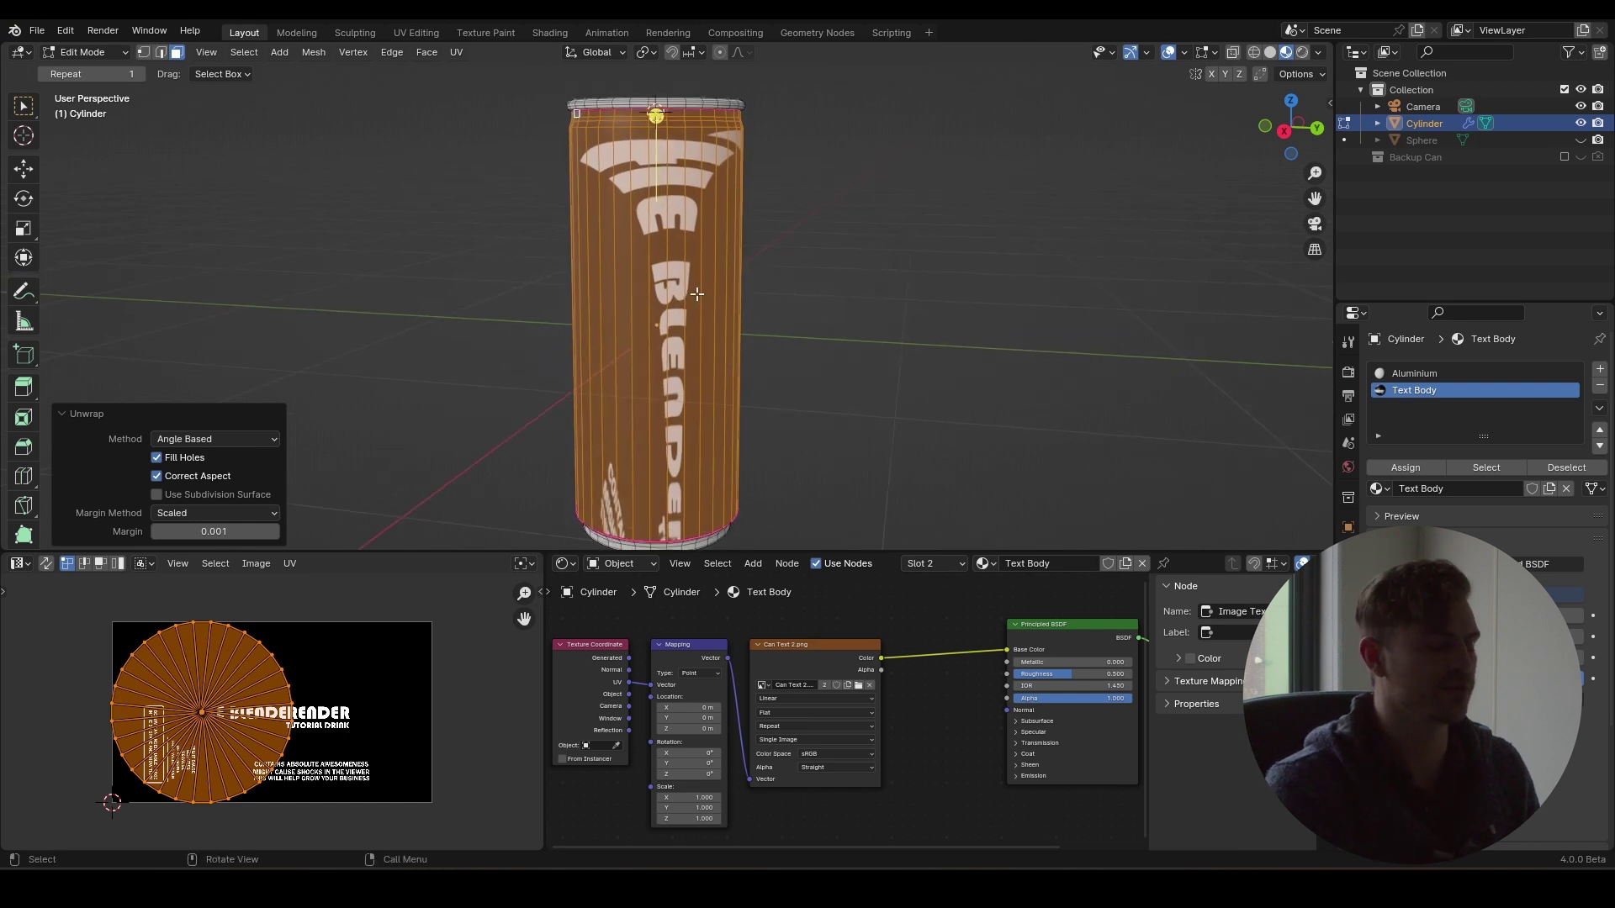
- Mark a vertical seam along the can body's edges from the top rim to the bottom rim
click(751, 237)
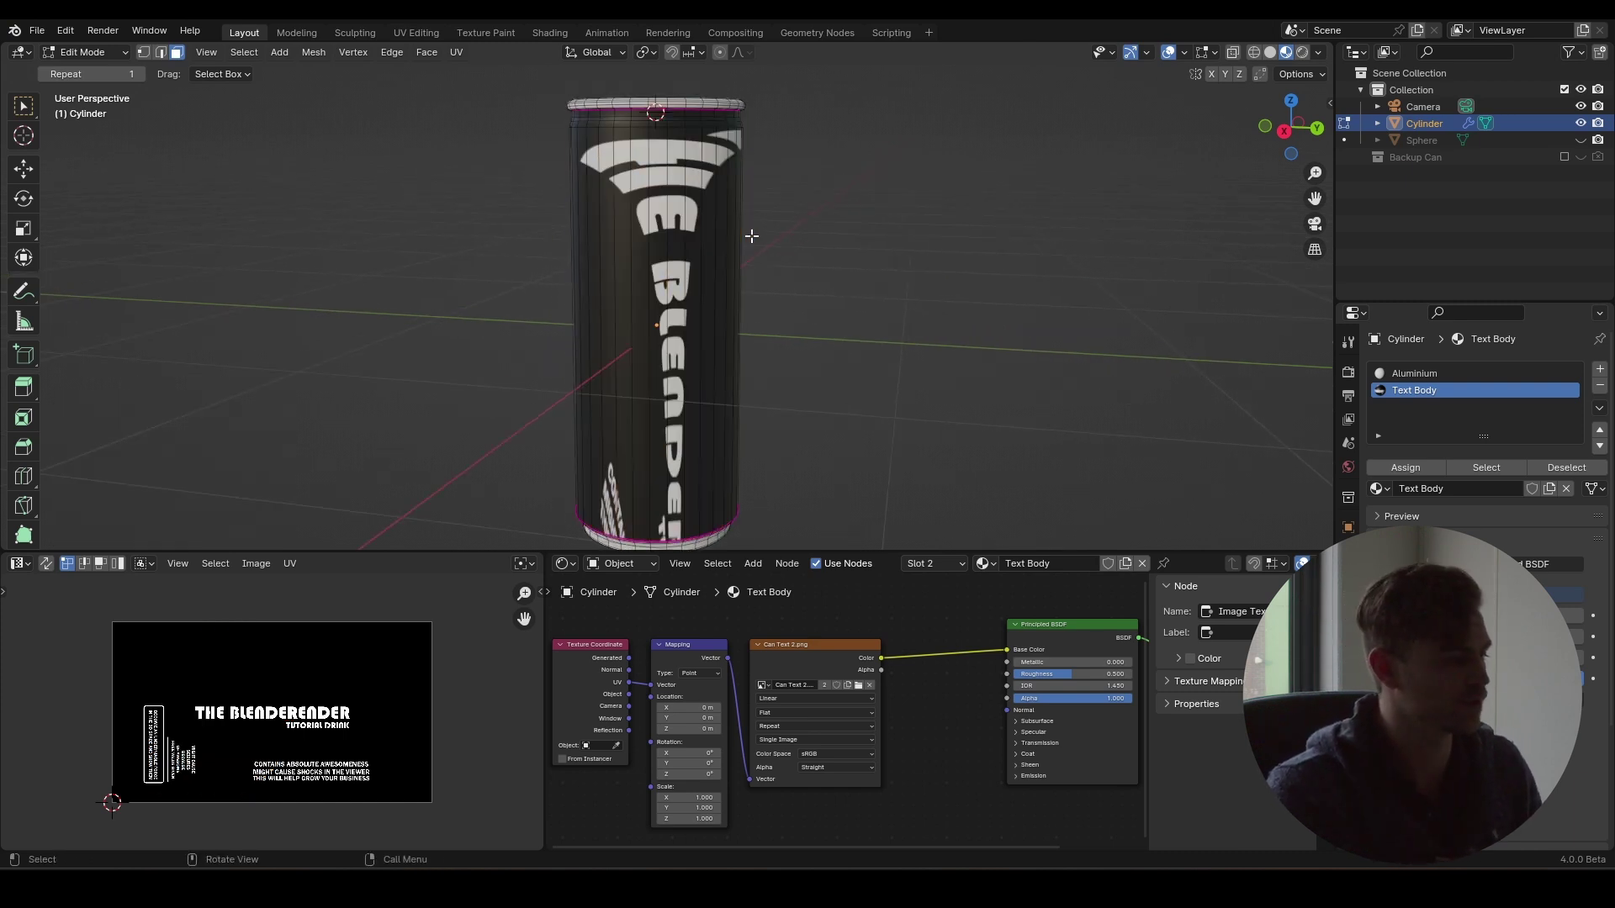
scroll(703, 201, up, 3)
scroll(681, 222, down, 5)
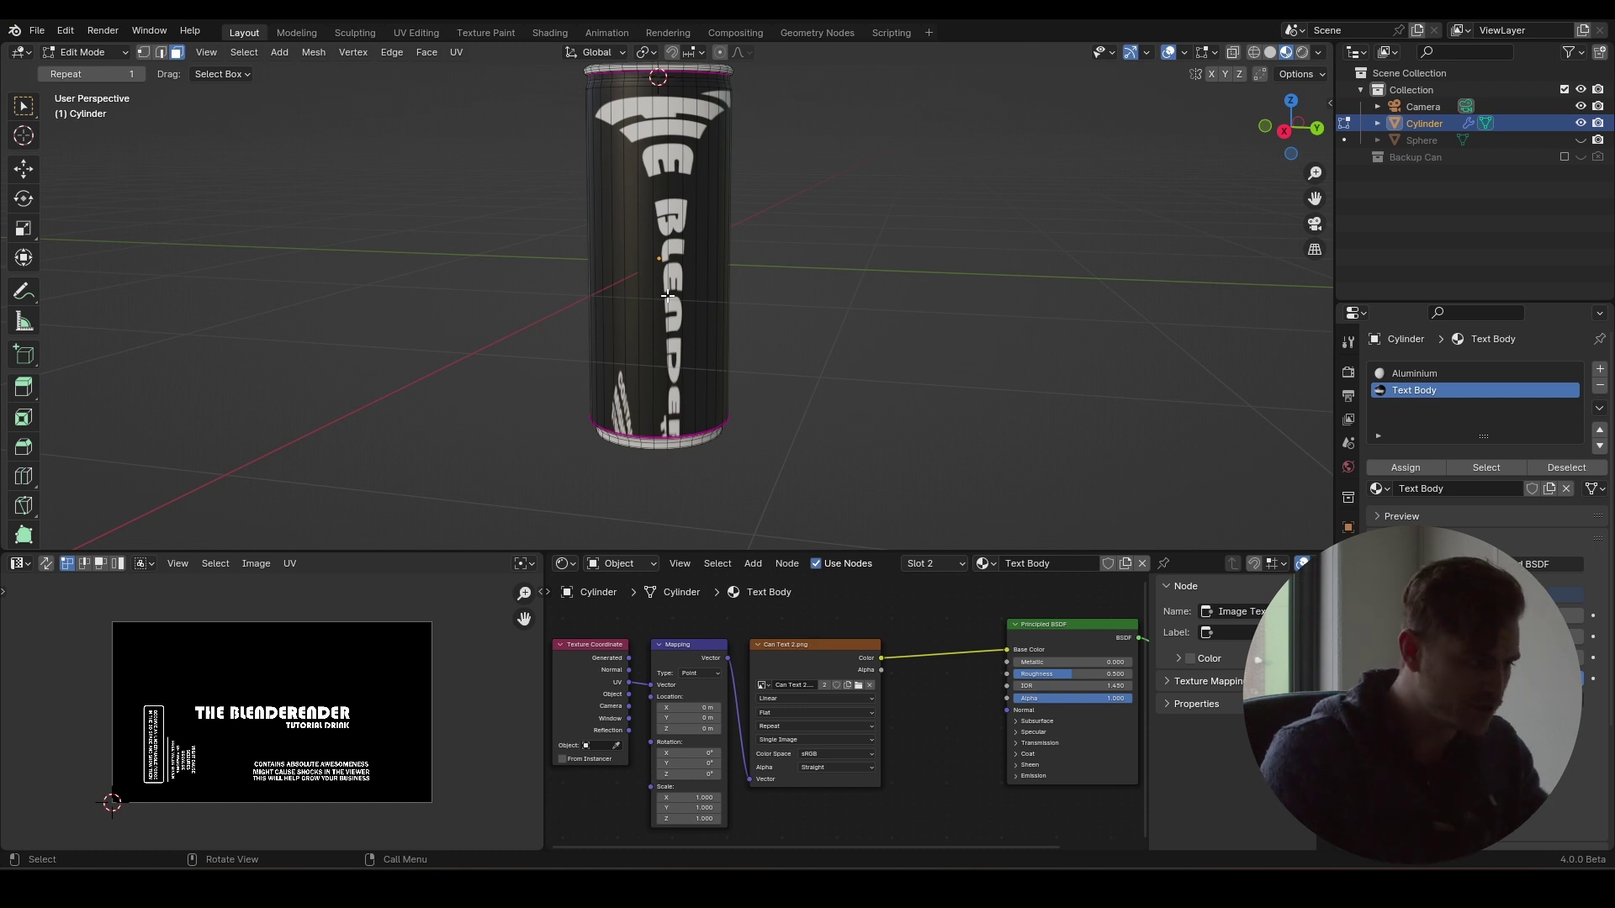
middle_drag(710, 167, 704, 159)
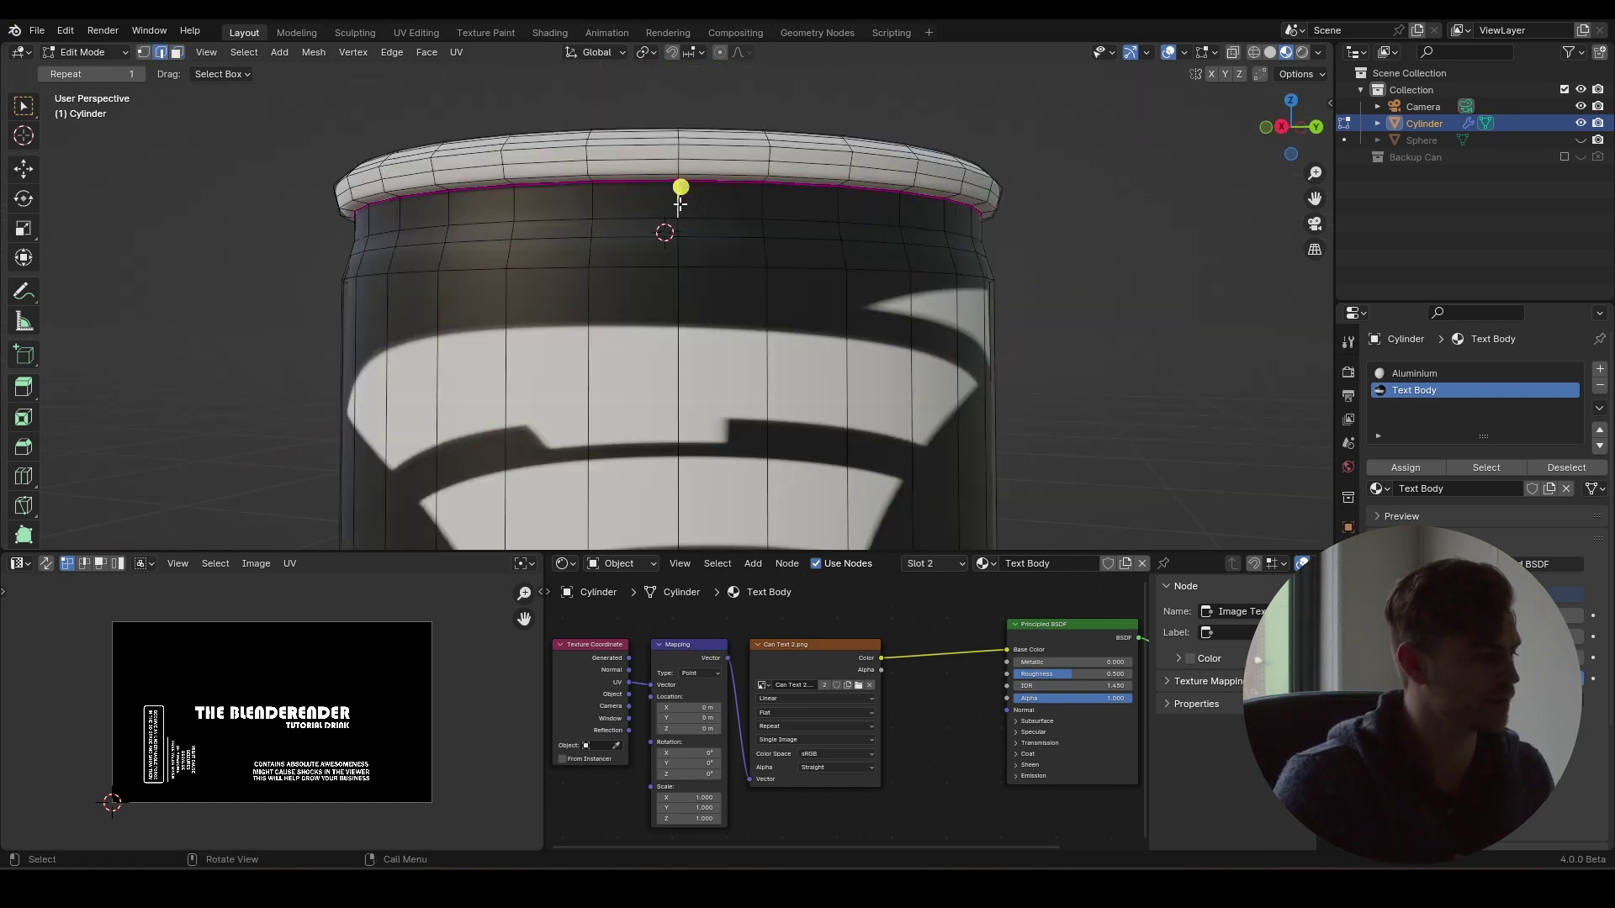
scroll(697, 240, down, 4)
shift+middle_drag(699, 370, 673, 202)
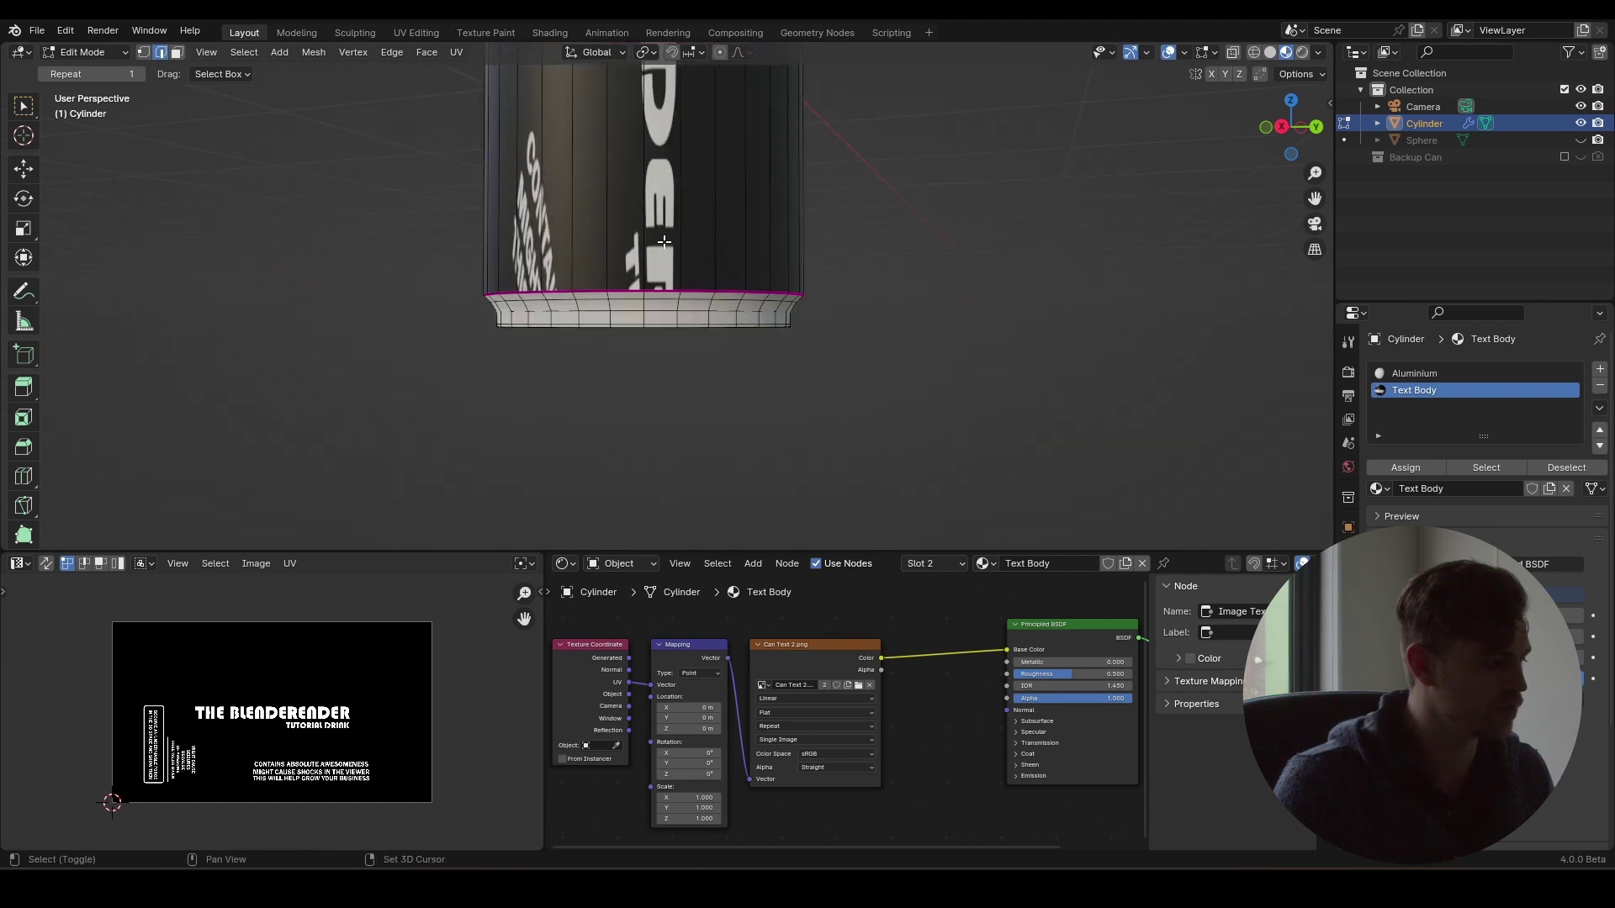
scroll(634, 267, up, 5)
ctrl+click(589, 243)
scroll(589, 242, down, 4)
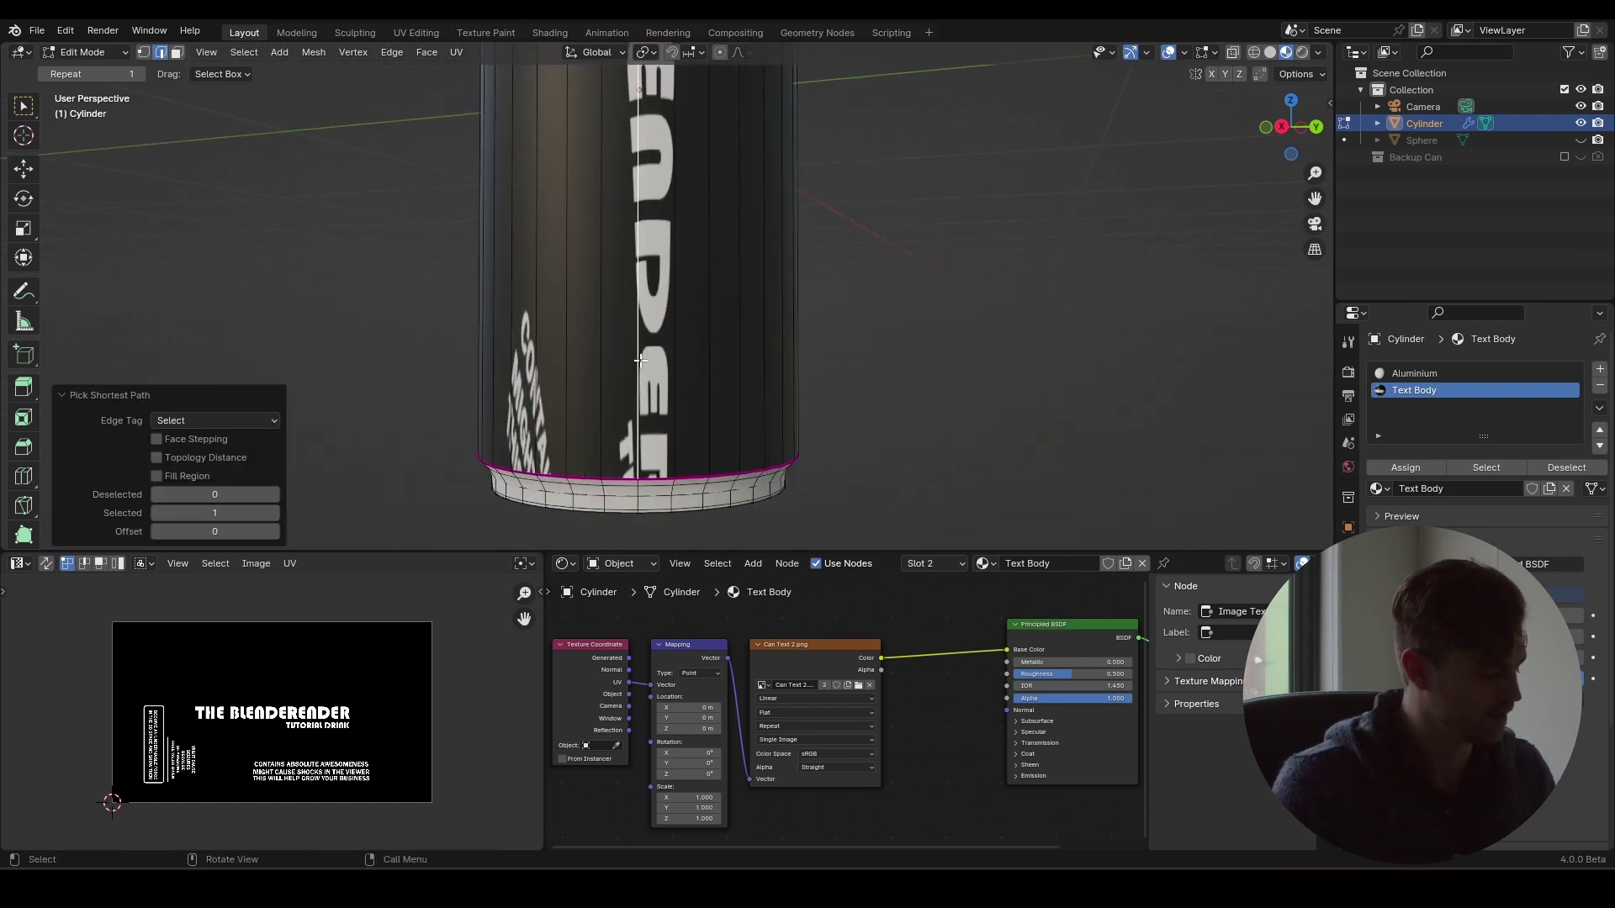
key(u)
click(602, 537)
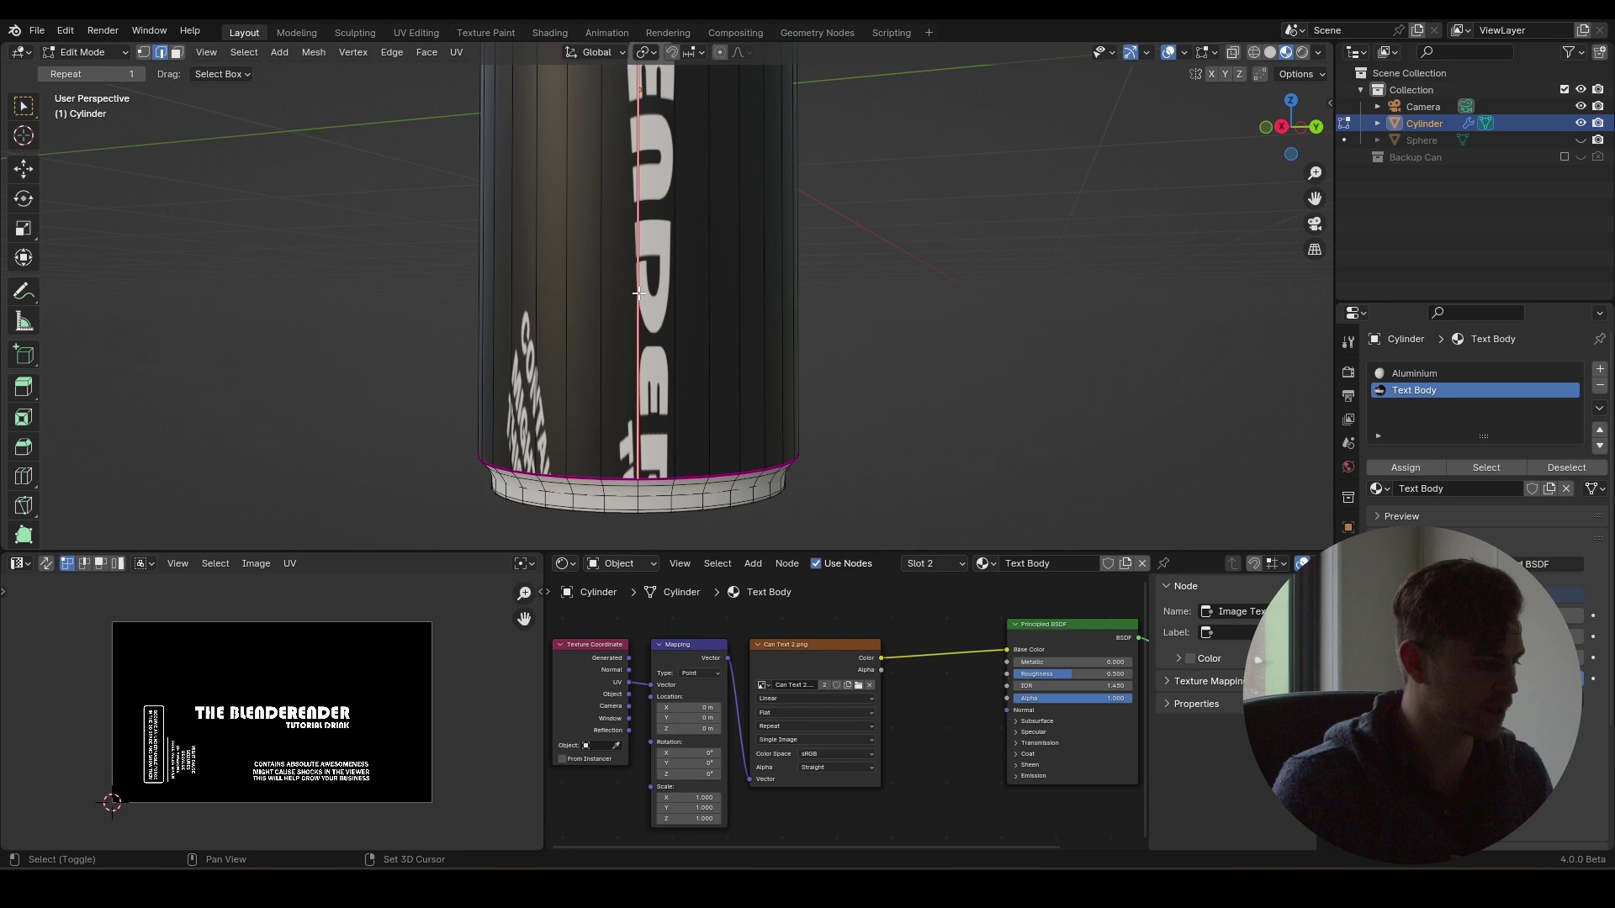
- Mark seams on the edge loops around the bottom and top borders of the can body
middle_drag(631, 429, 633, 476)
scroll(634, 404, down, 3)
middle_drag(635, 395, 638, 311)
scroll(639, 328, up, 3)
alt+click(628, 422)
shift+scroll(640, 356, up, 10)
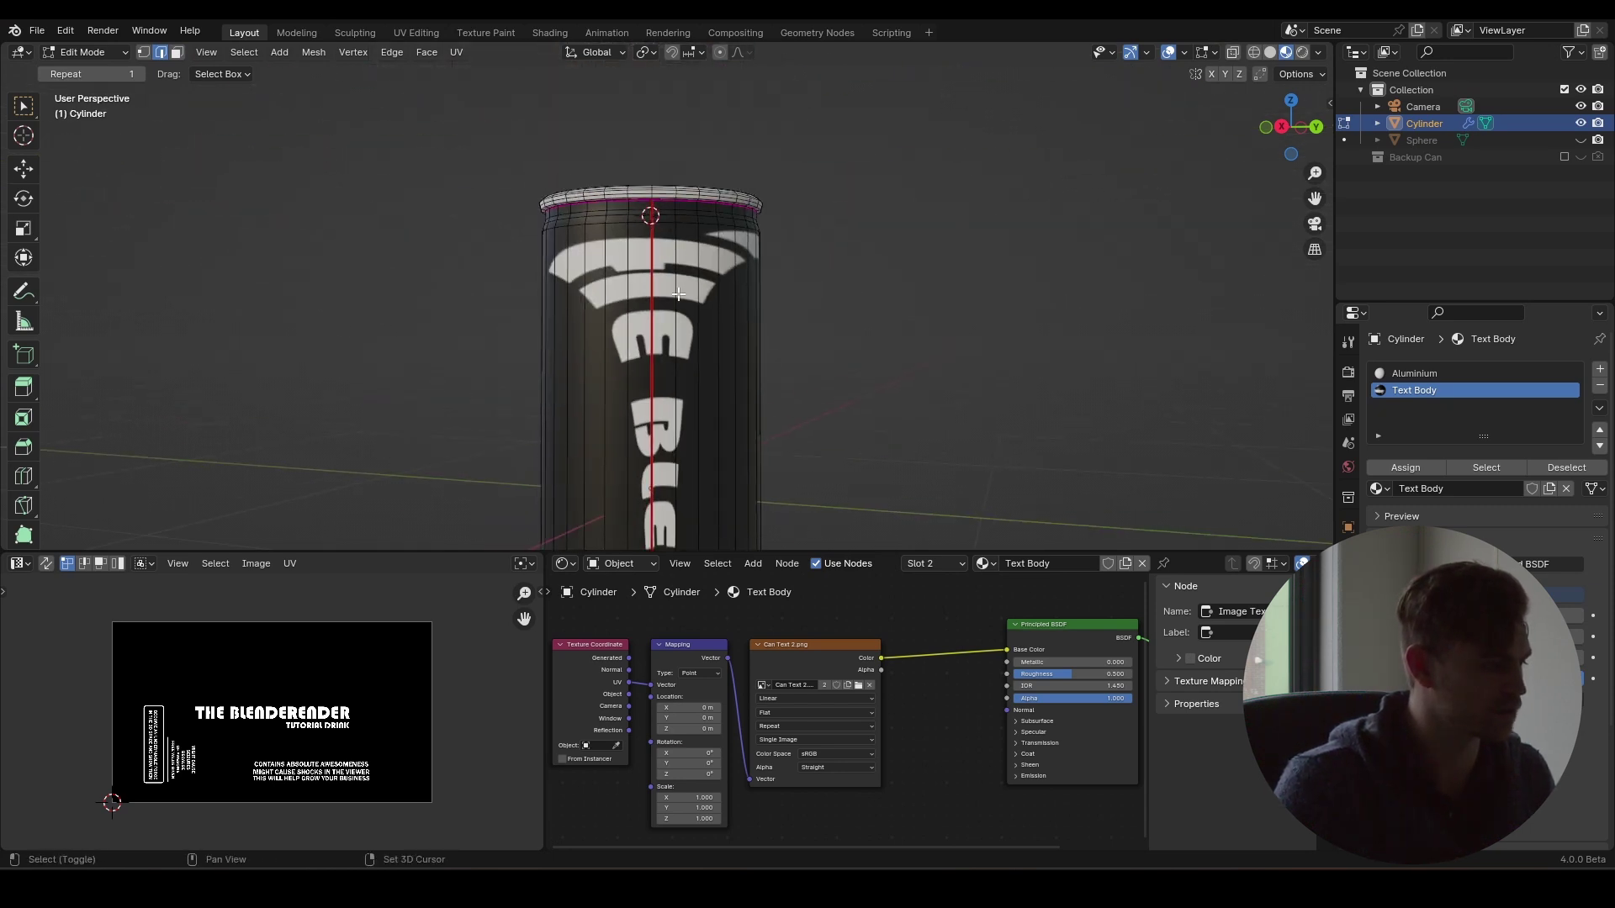
alt+shift+click(605, 171)
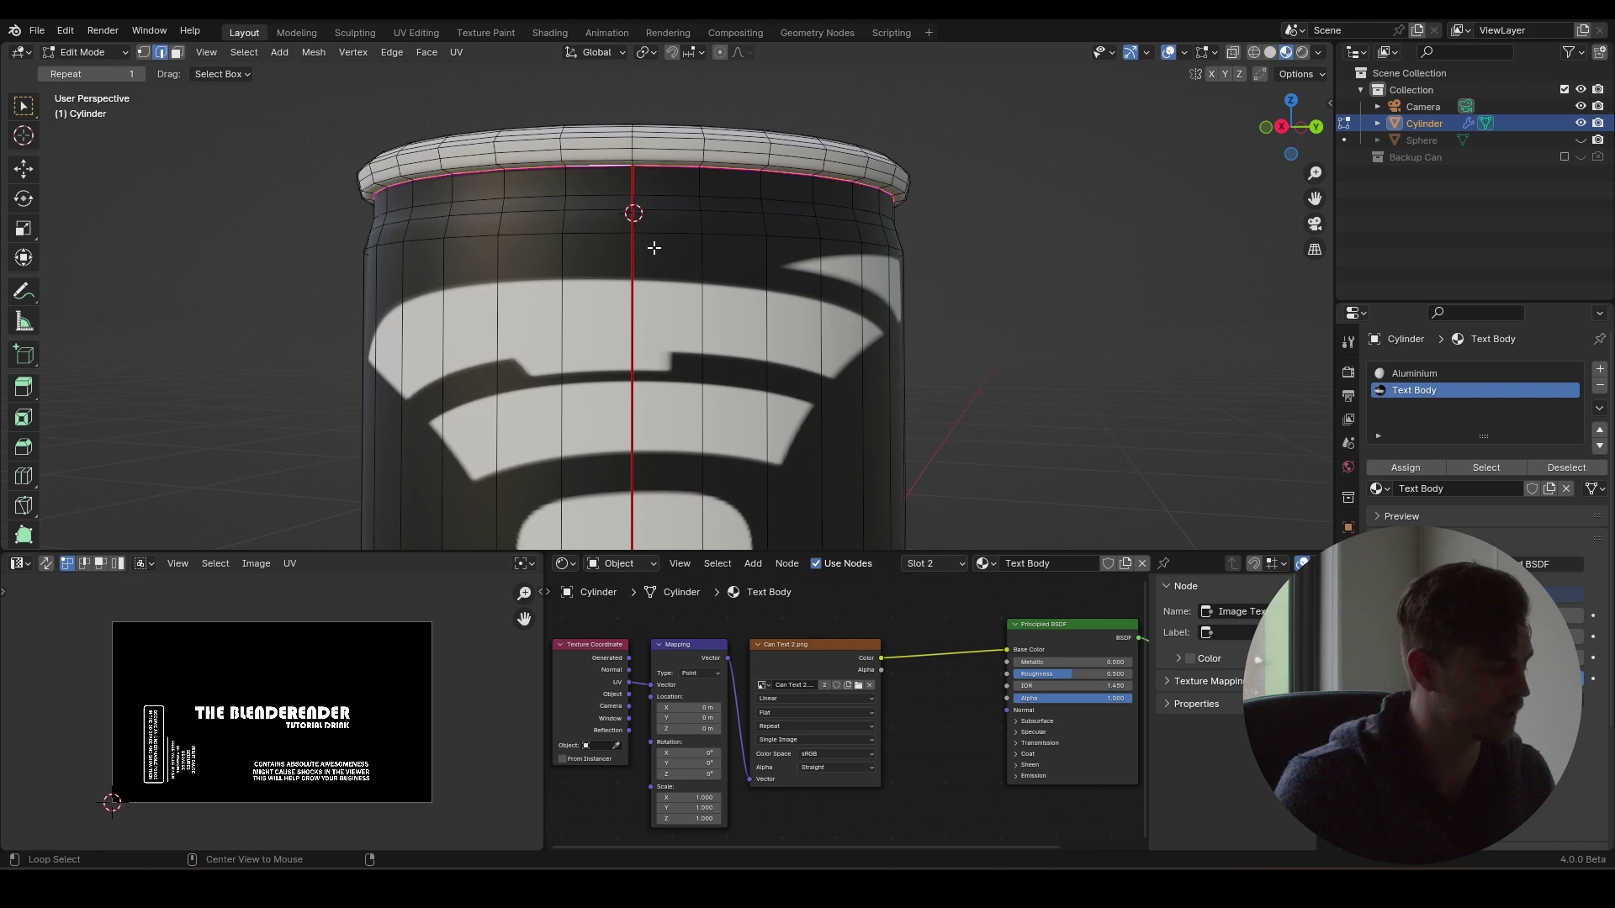
key(u)
click(670, 273)
- Select all faces assigned to the Text Body material and unwrap them along the new seams
scroll(669, 273, down, 6)
key(Tab)
key(Tab)
key(a)
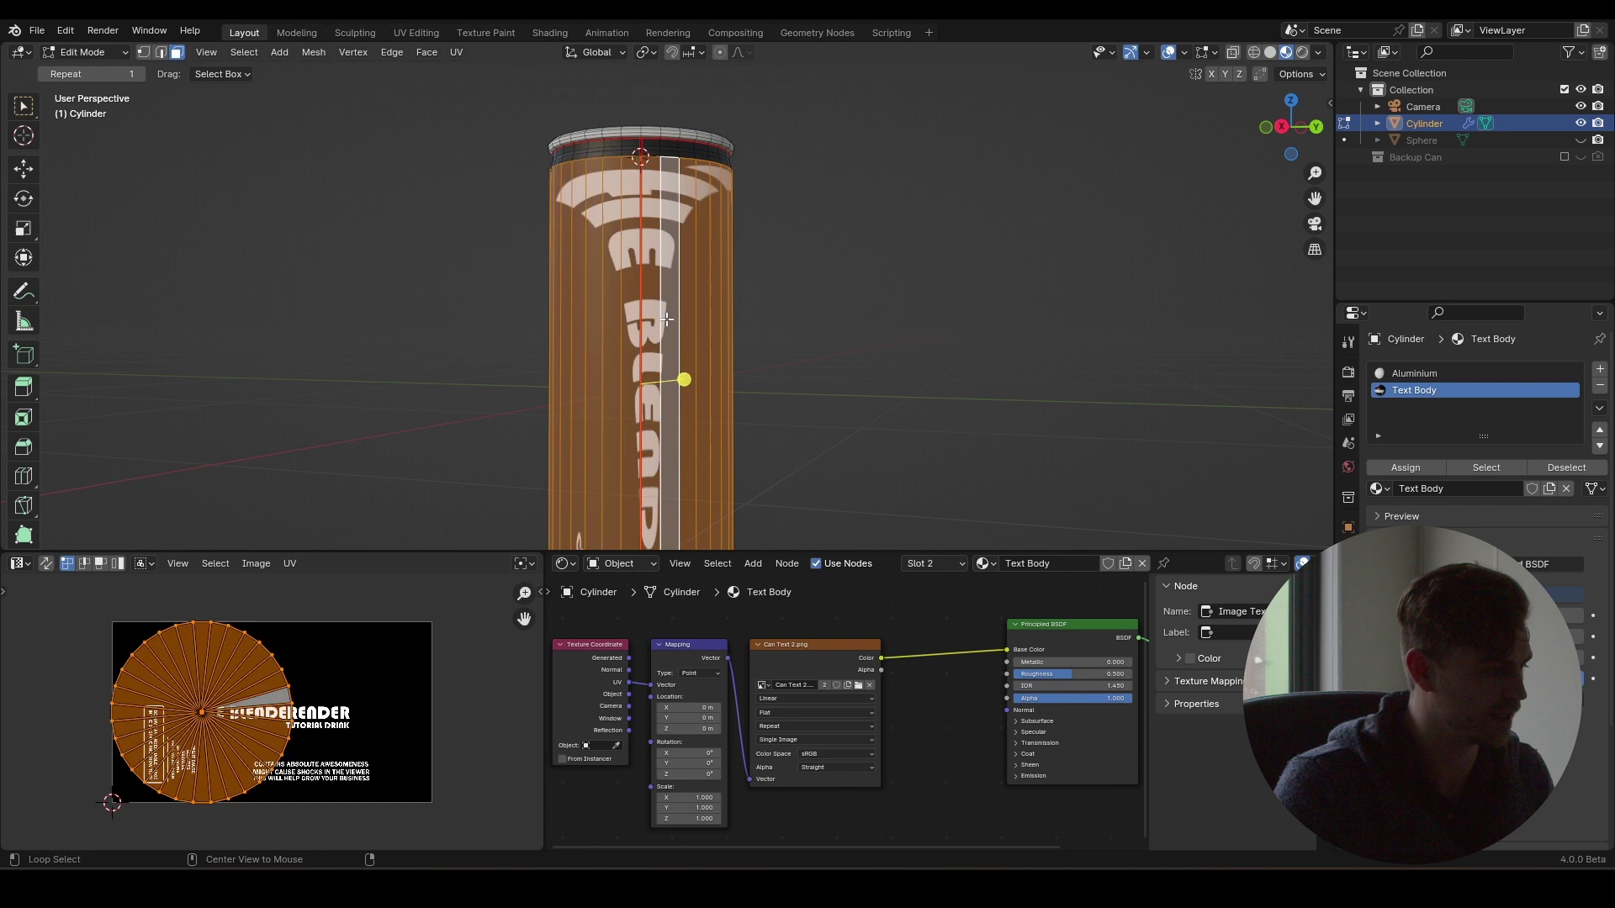
click(1497, 462)
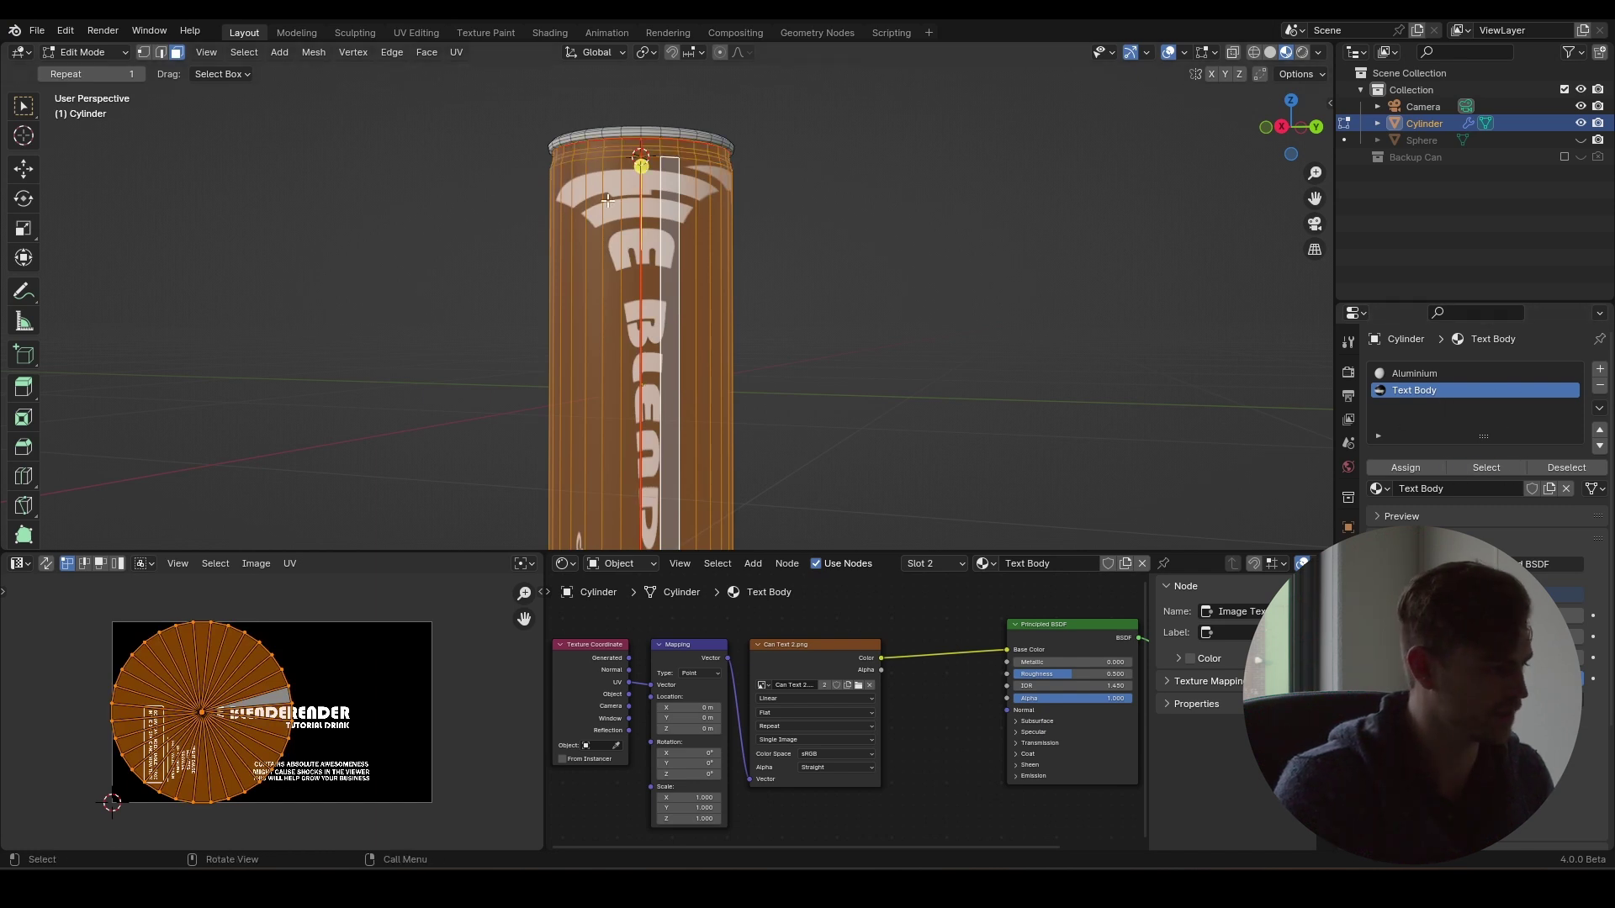
middle_drag(576, 184, 602, 135)
key(u)
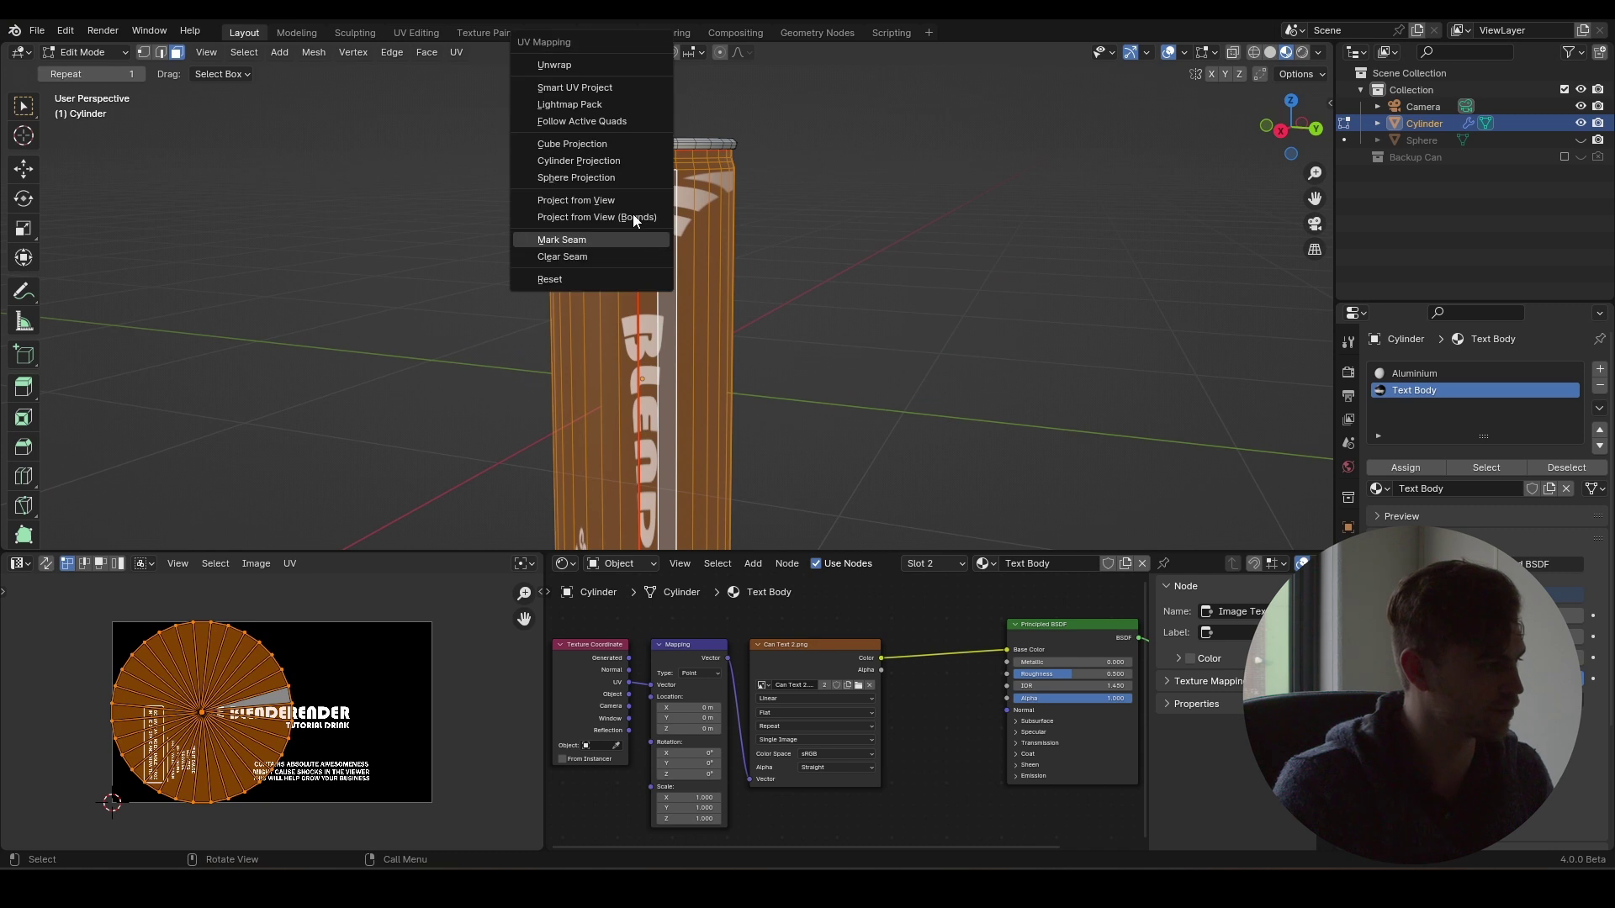
click(611, 68)
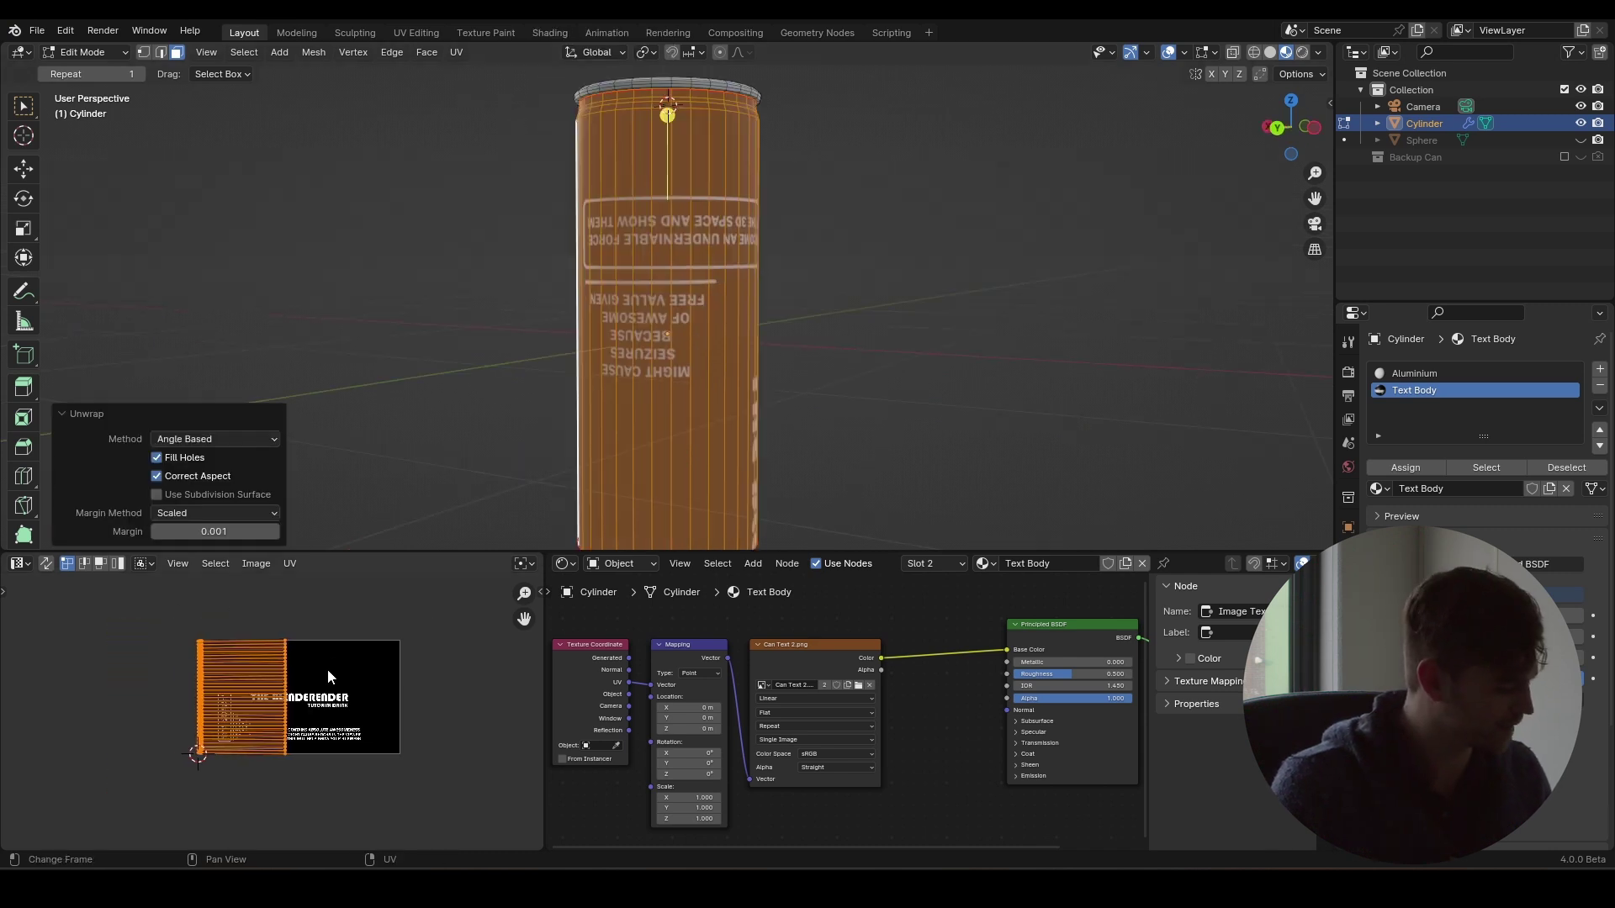
- Rotate the can body's UV island by 180 degrees in the UV Editor
text(r18)
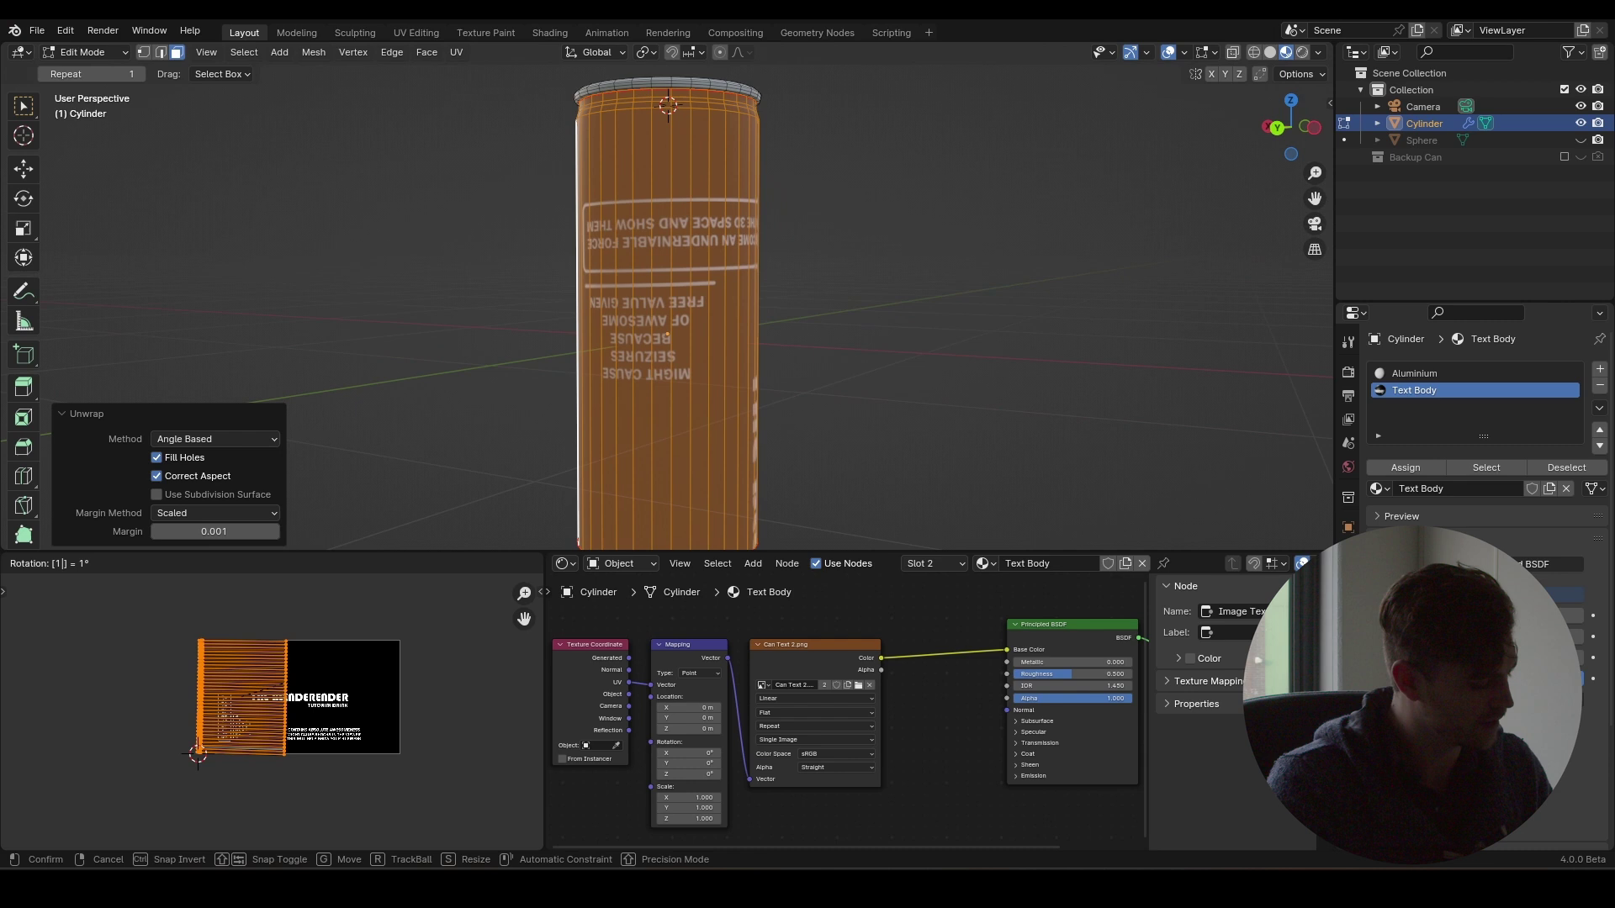
text(0)
key(Return)
- Widen the UV island along X and shift it along X to centre the title lengthwise on the can
middle_drag(378, 471, 678, 425)
middle_drag(310, 726, 274, 728)
key(s)
key(x)
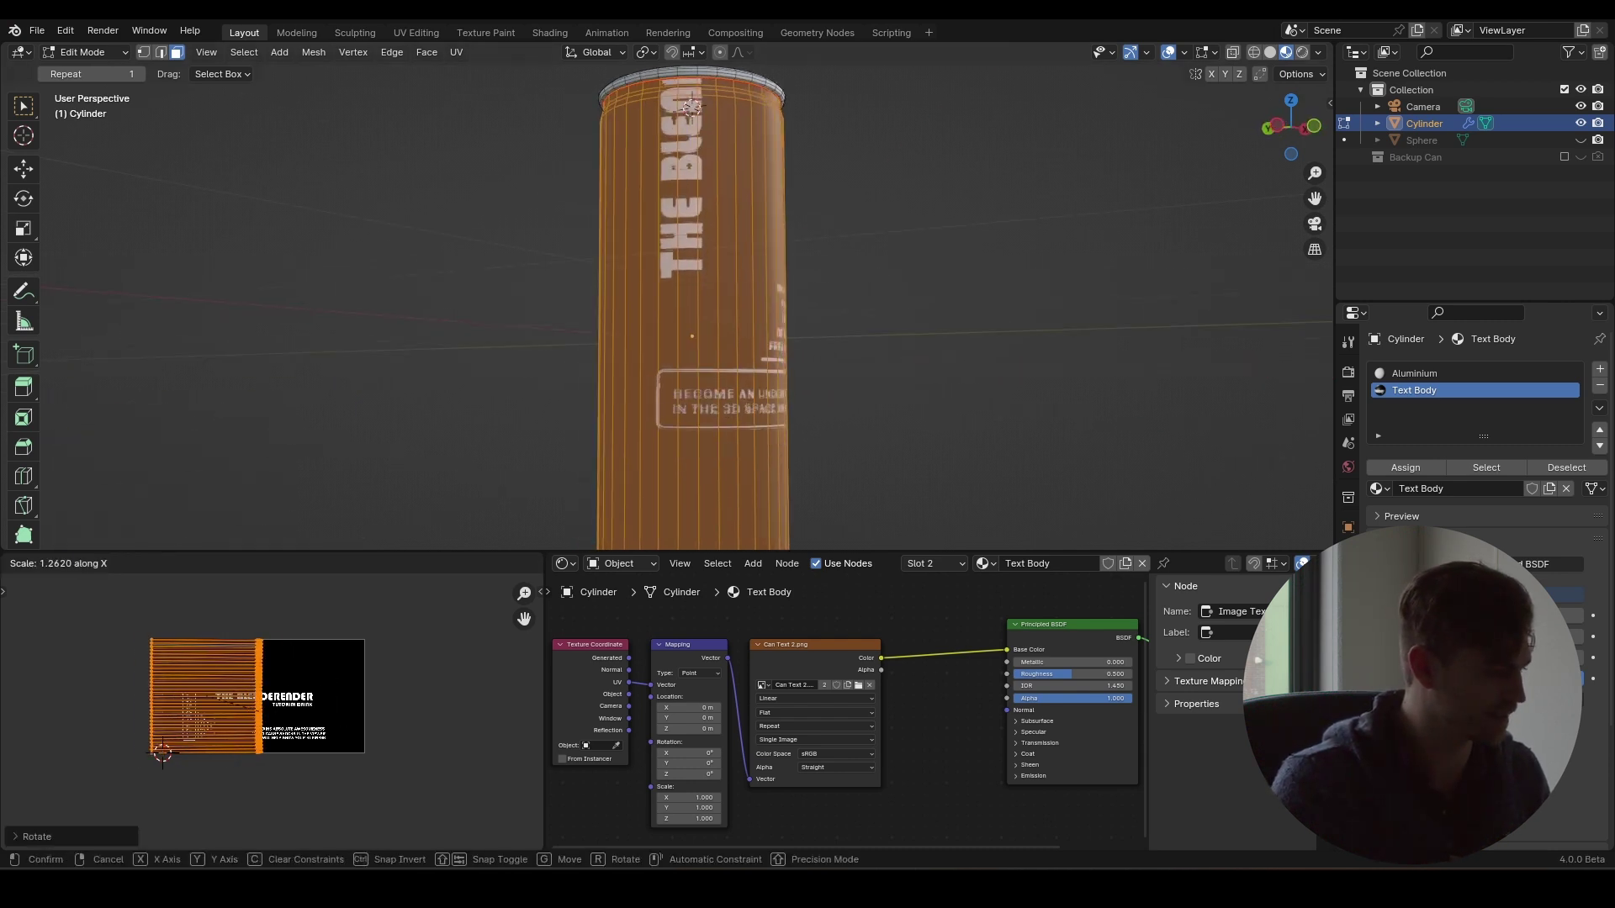
click(321, 738)
key(g)
key(x)
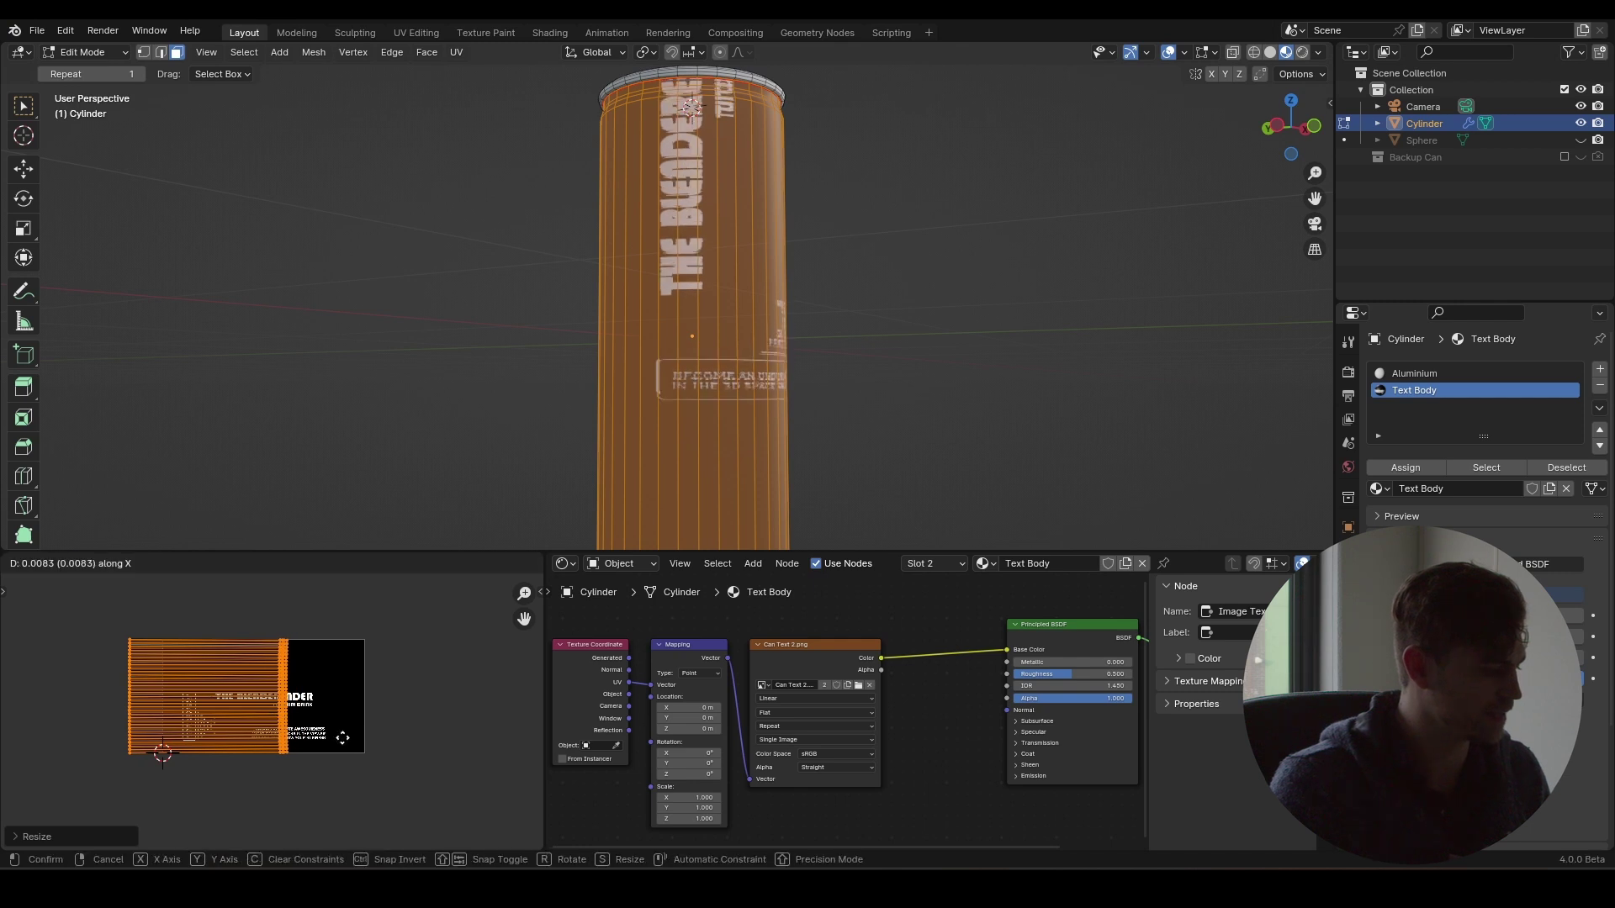
click(378, 747)
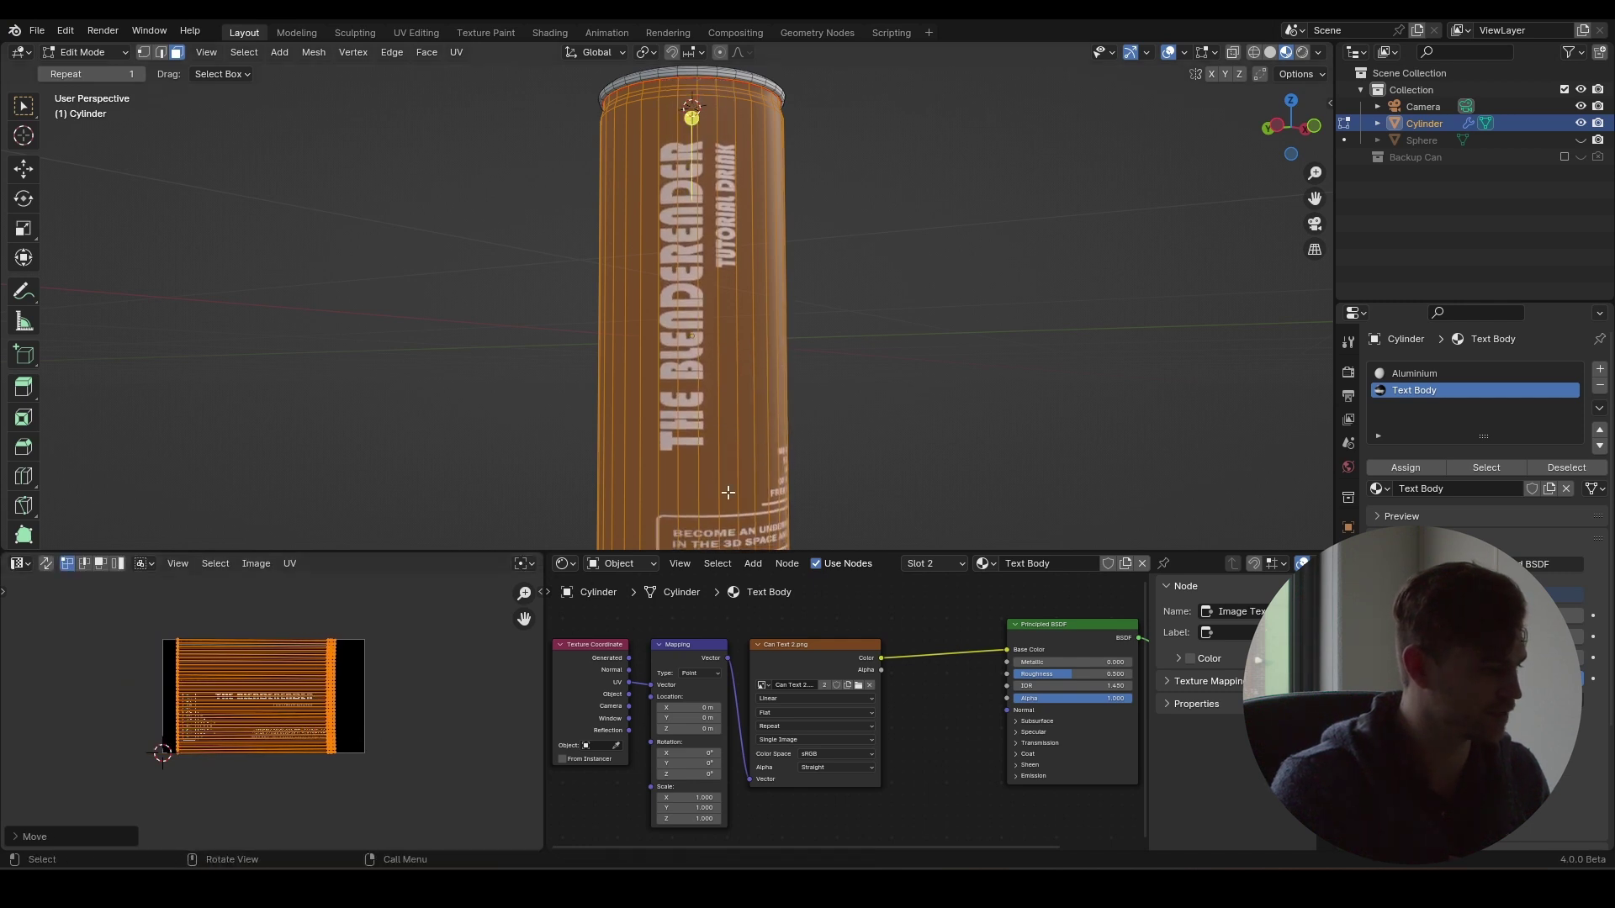
- Stretch the UV island about 2.4 times along Y to narrow the label text around the can
scroll(643, 460, down, 3)
scroll(675, 414, up, 3)
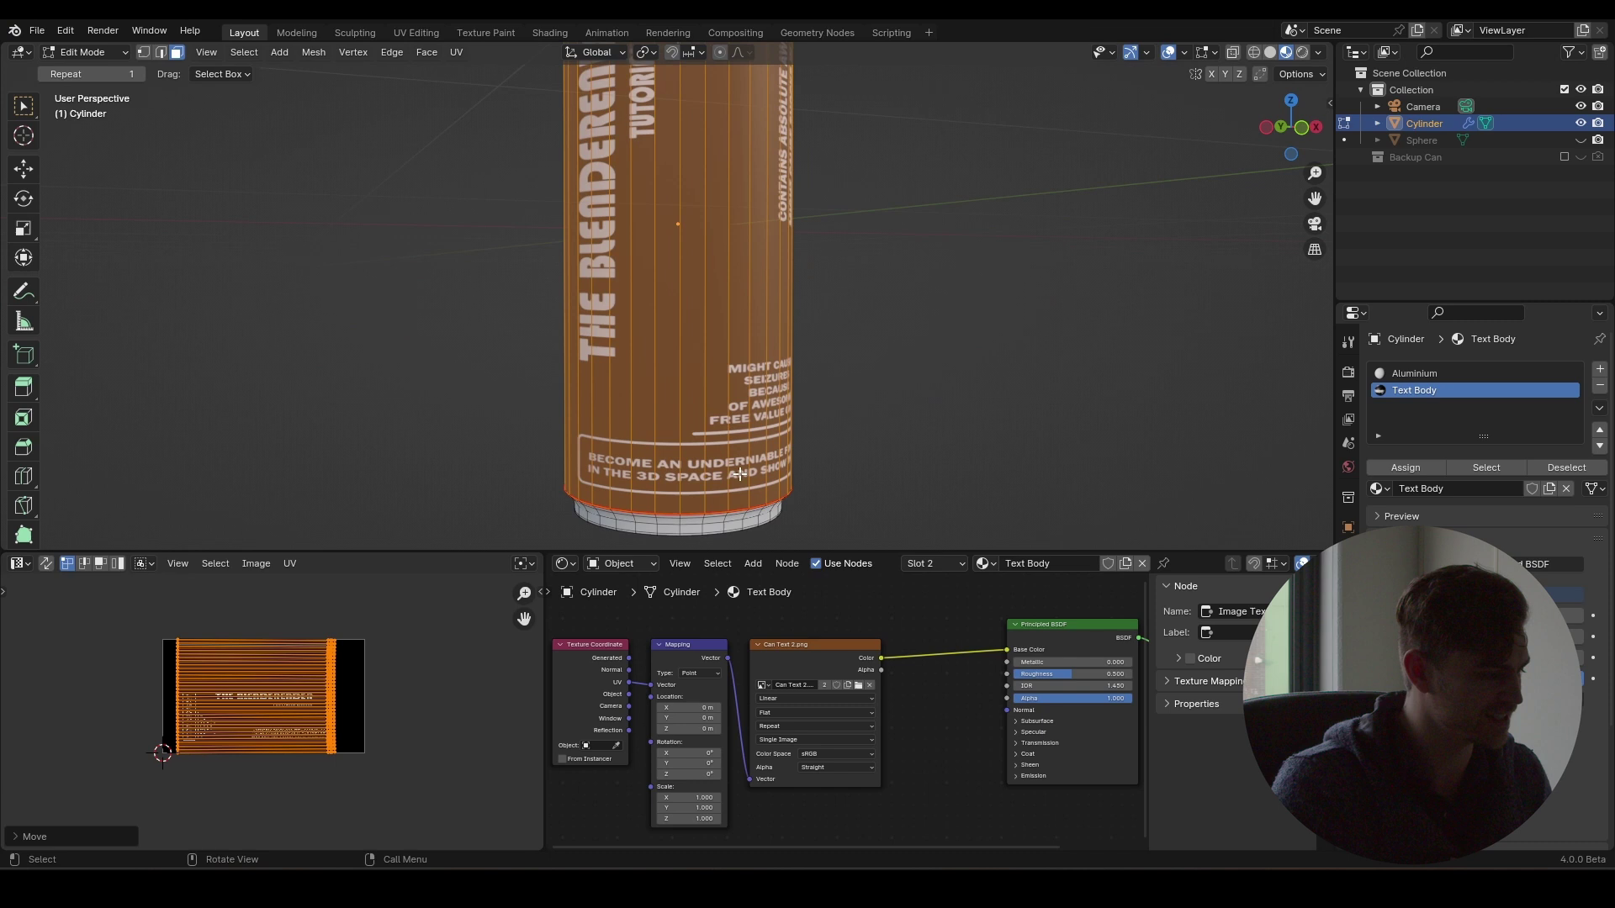
scroll(316, 682, down, 2)
key(s)
key(y)
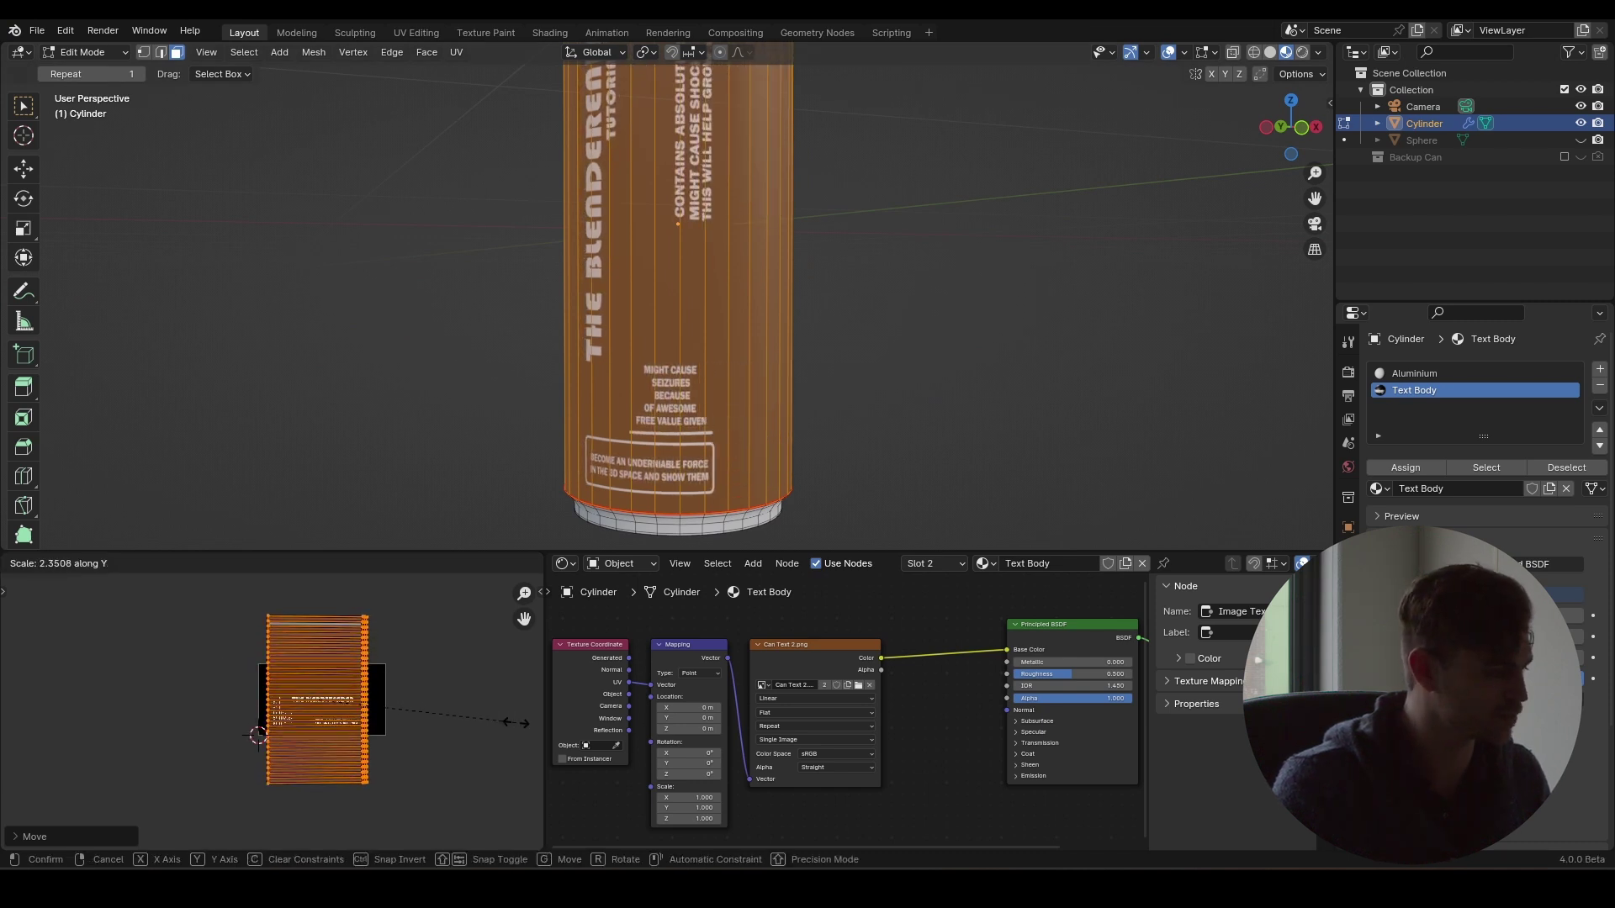
click(526, 723)
- Scale the UV island about 1.13 times along X and adjust its position over the label image
middle_drag(991, 363, 942, 404)
scroll(997, 379, down, 2)
key(s)
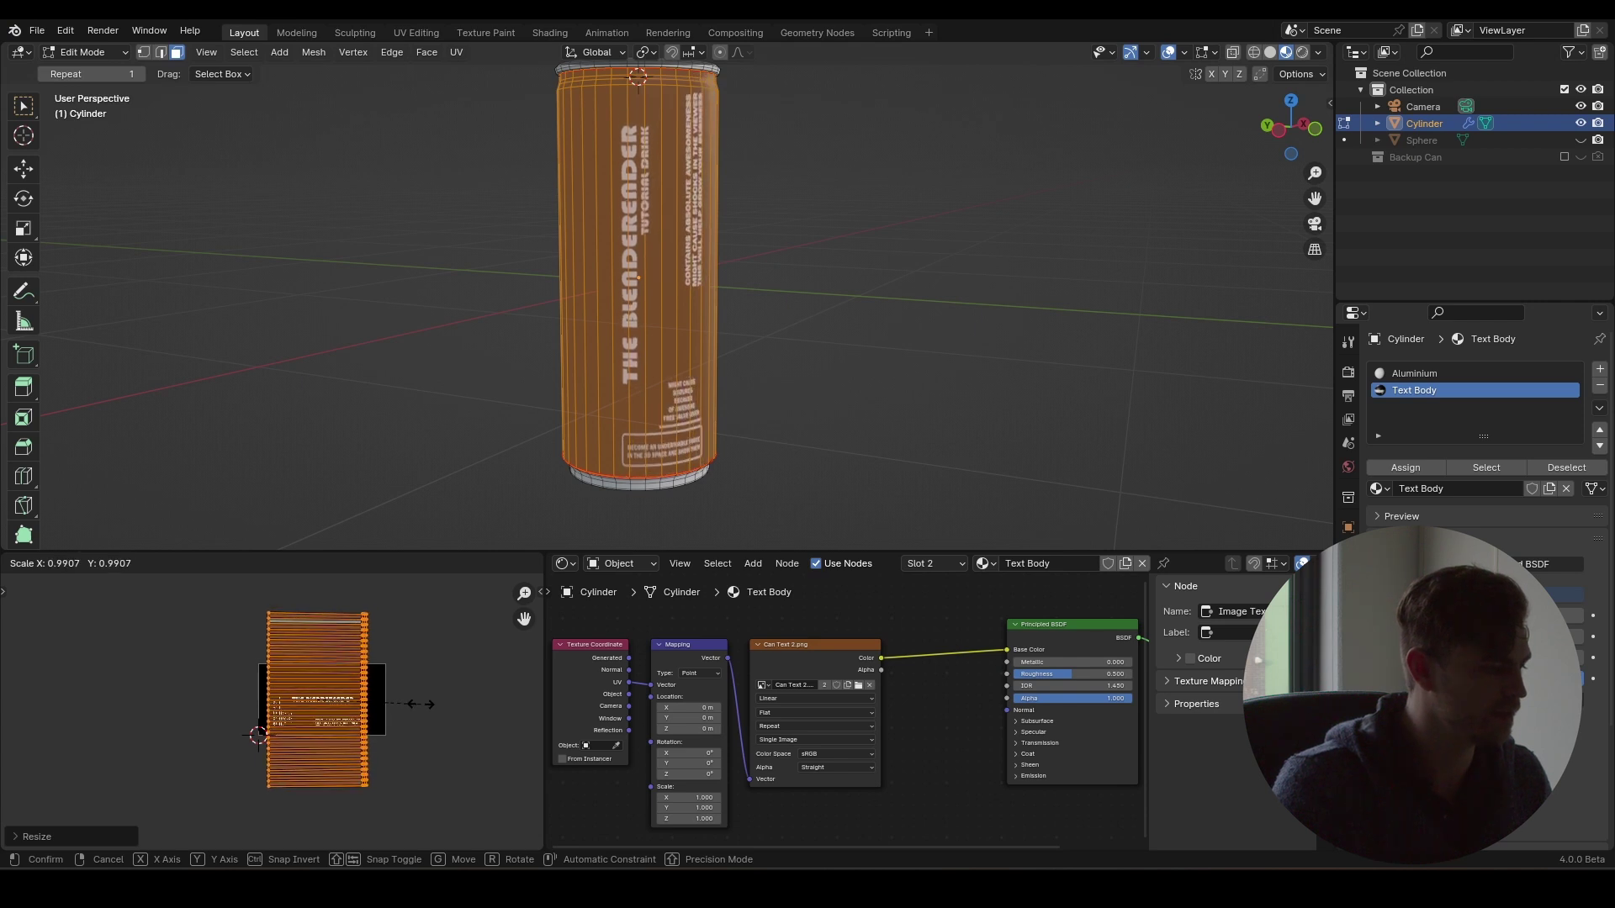
key(x)
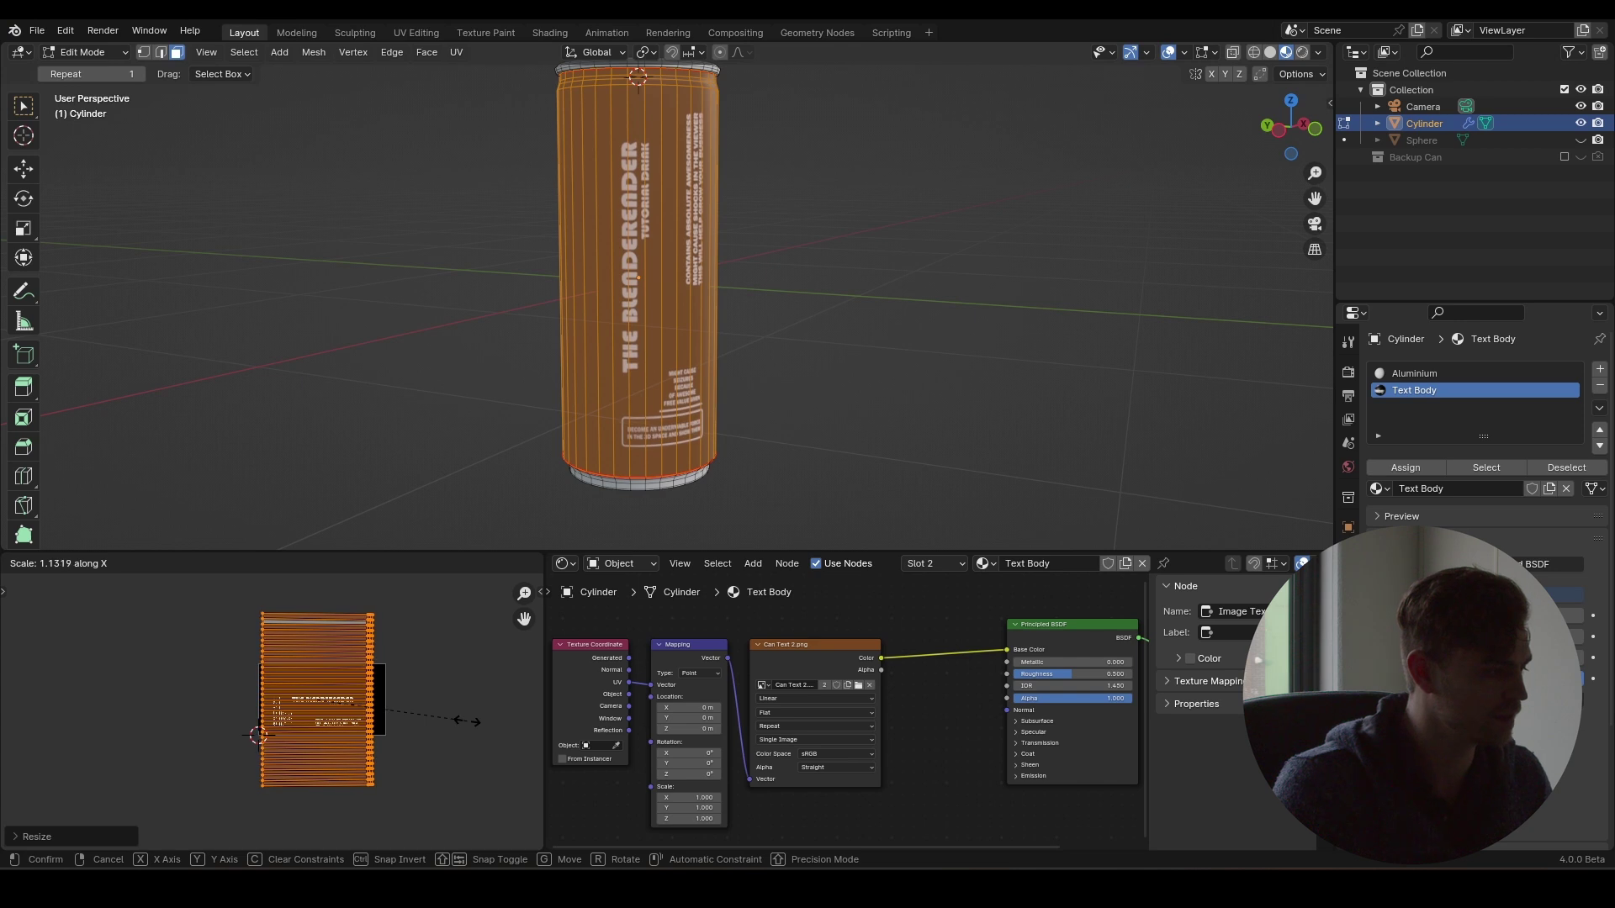
key(g)
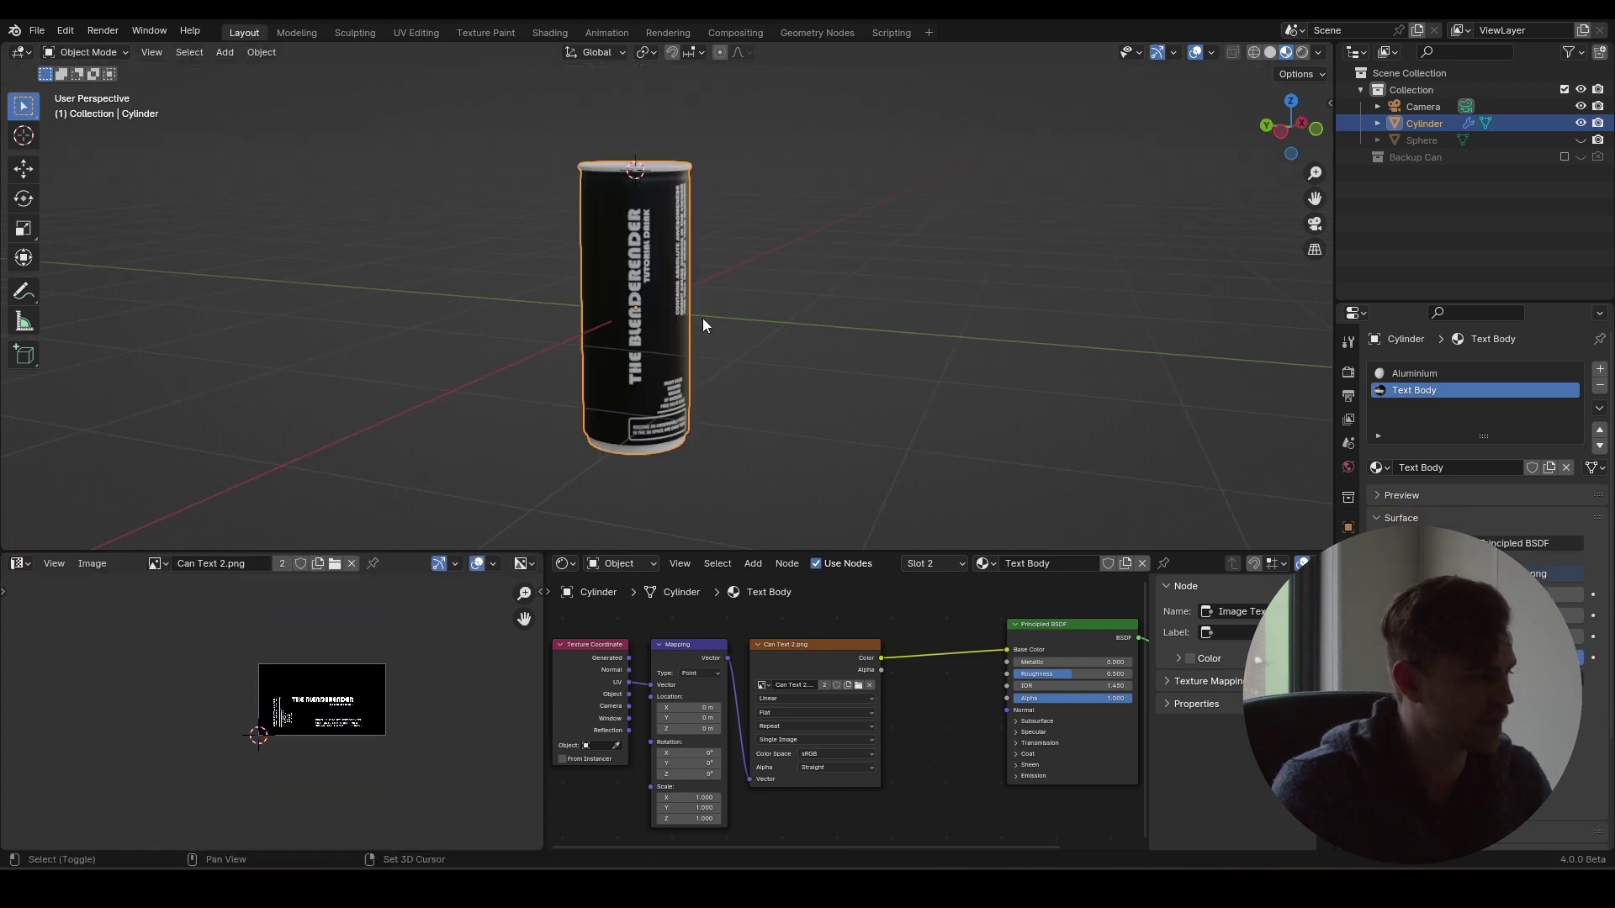
- Check the label on the can from close up and save the file
middle_drag(704, 317, 751, 372)
scroll(734, 331, up, 6)
scroll(787, 372, down, 2)
middle_drag(955, 684, 740, 671)
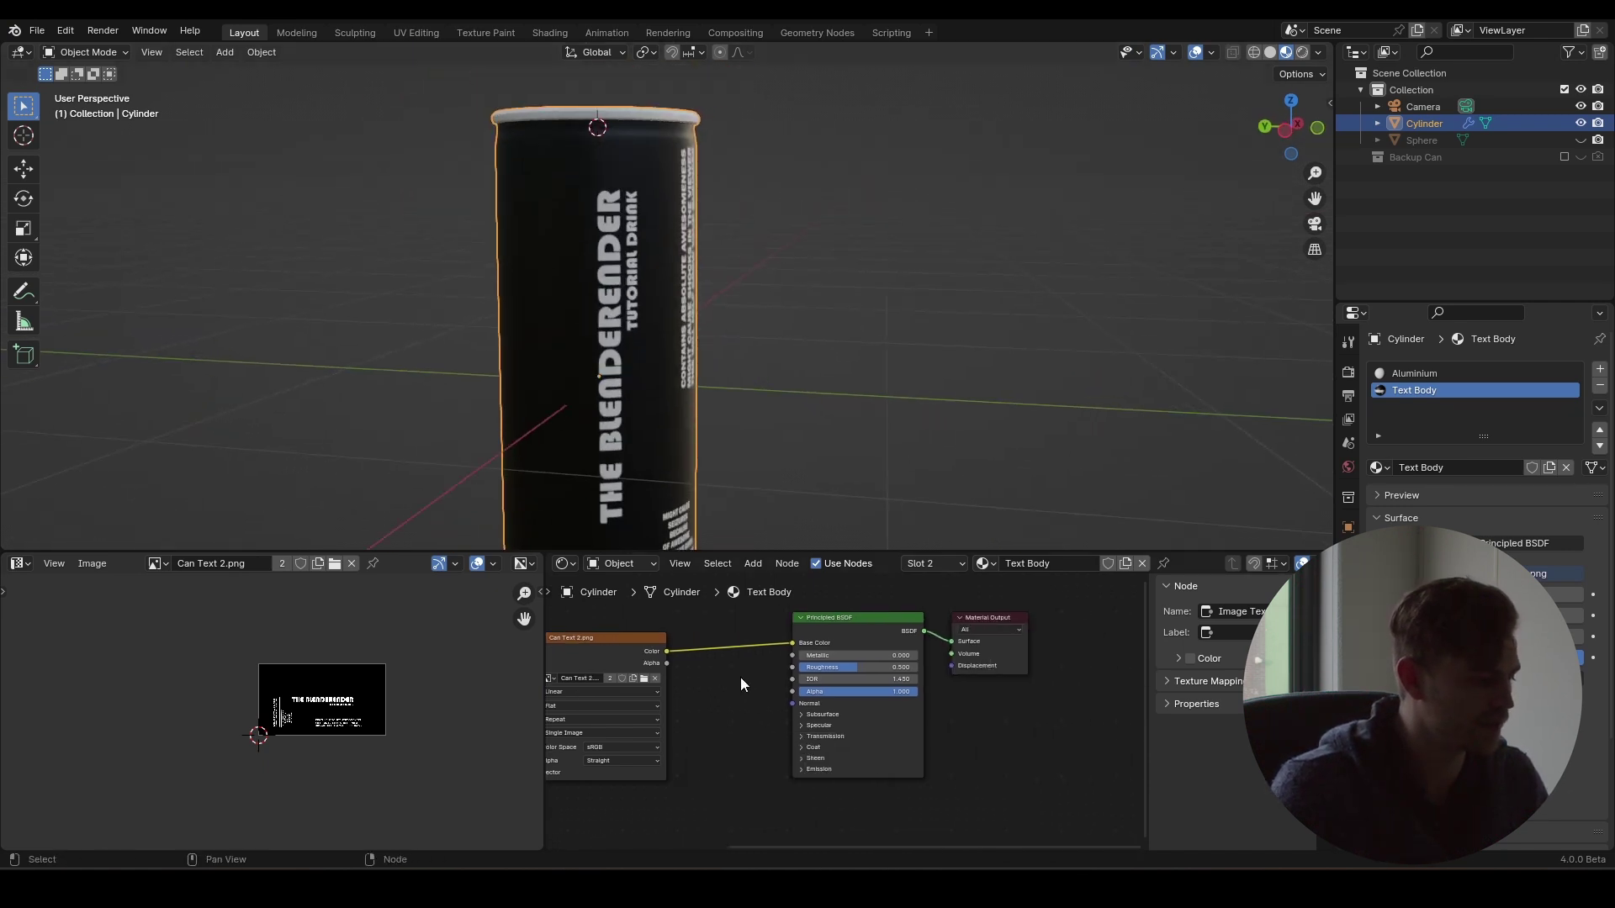
key(ctrl+s)
- Set the Text Body material's Metallic to 1.000 and Roughness to 0.541 in the Principled BSDF
middle_drag(836, 749, 796, 745)
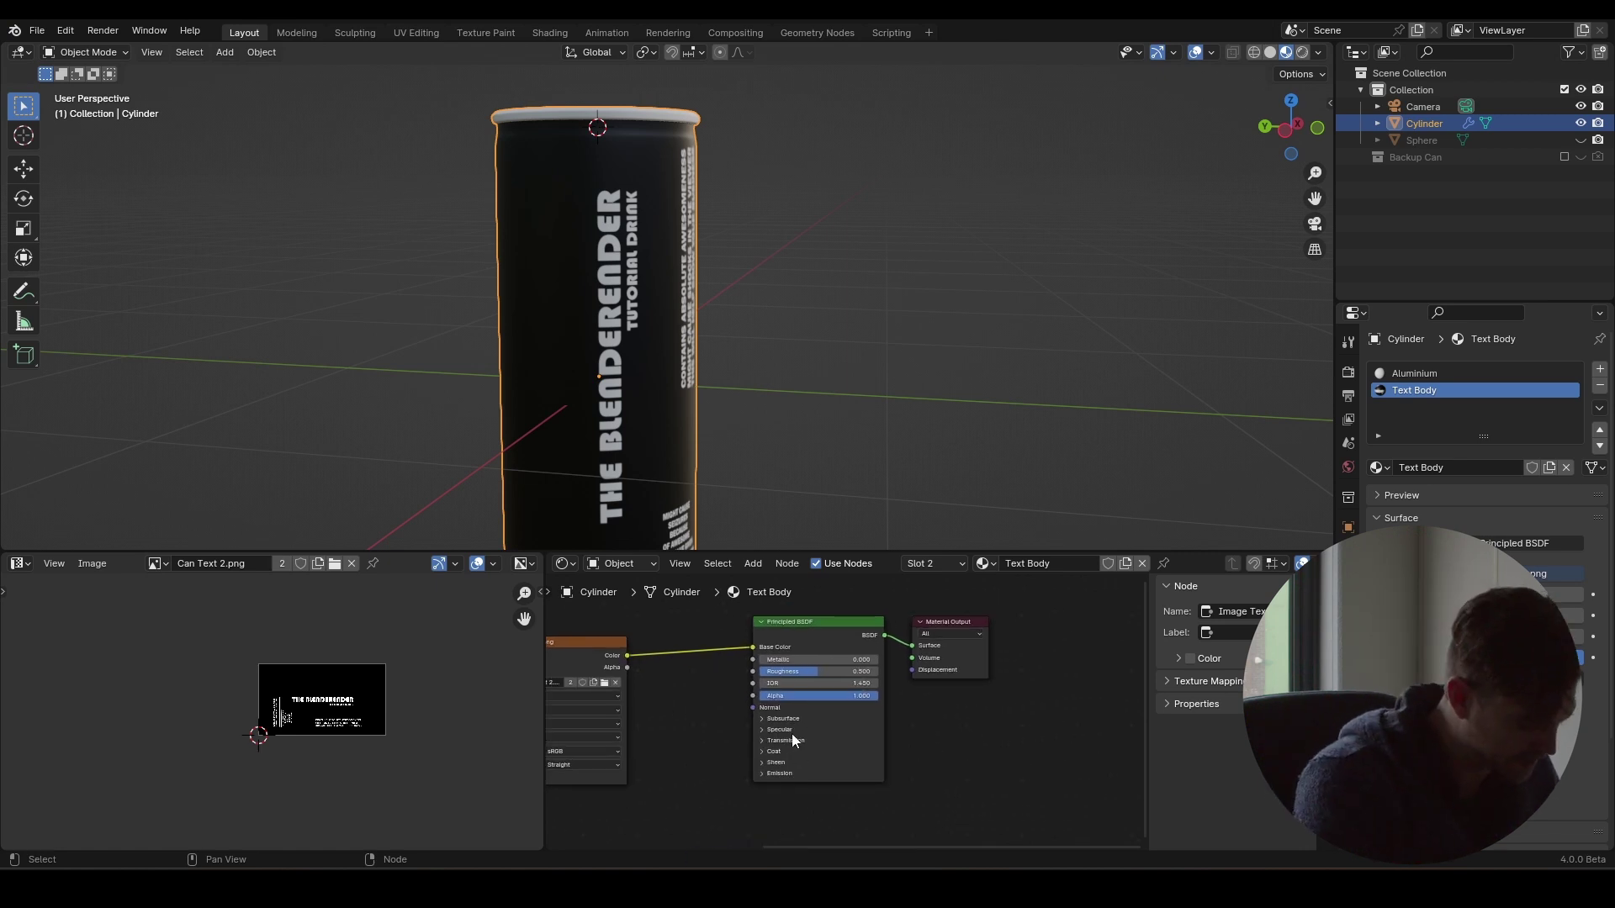
scroll(791, 666, up, 3)
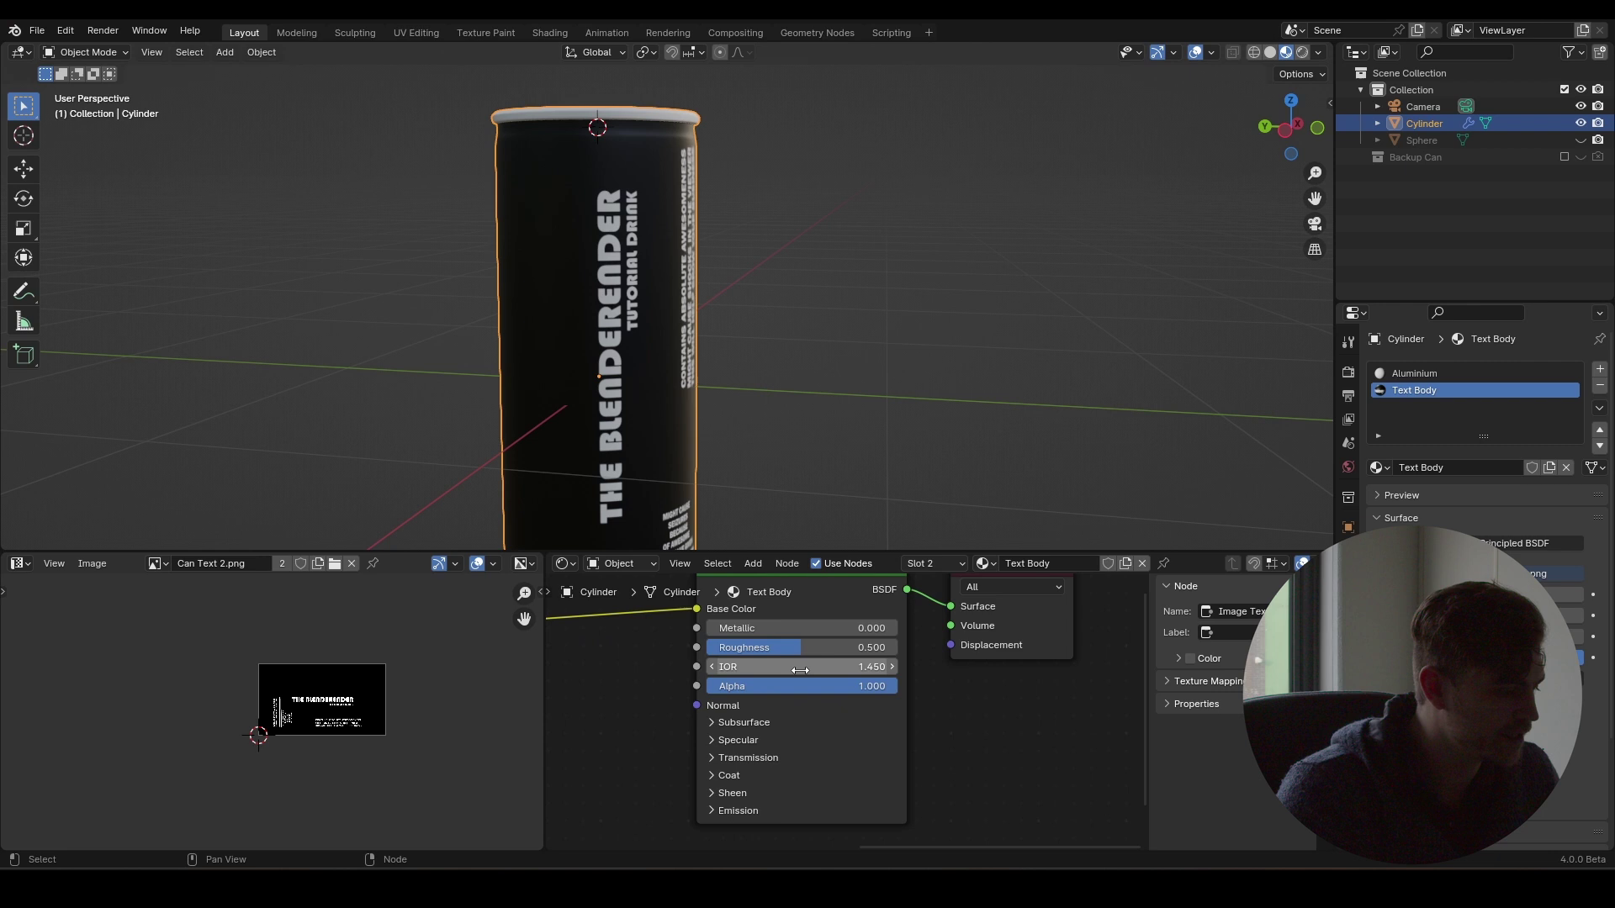
drag(789, 661, 930, 659)
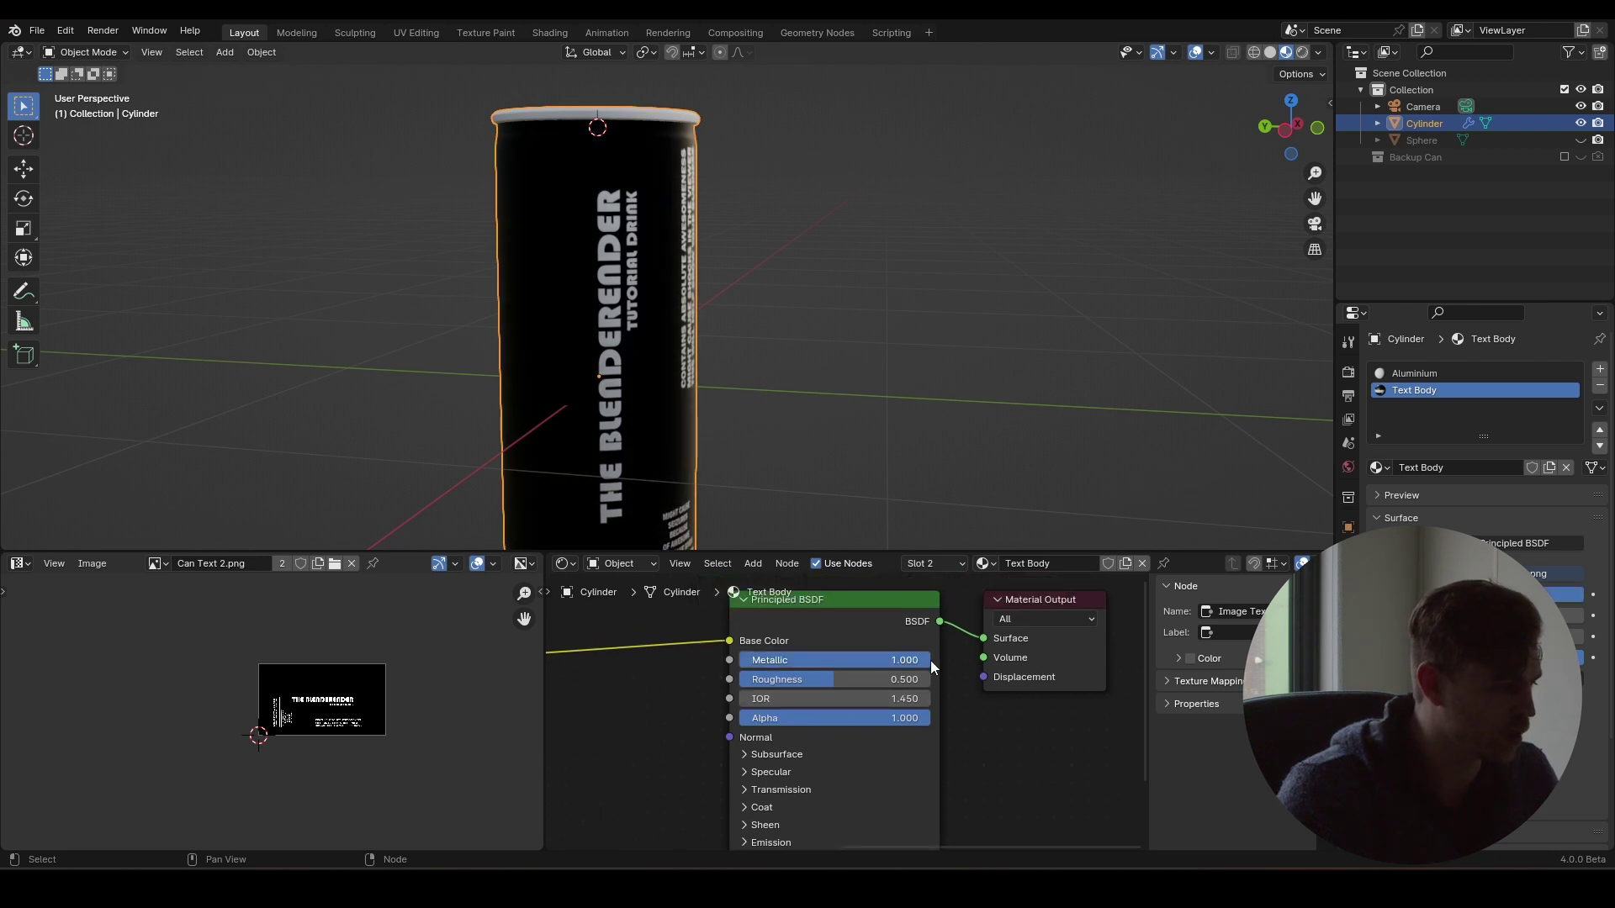
drag(824, 678, 843, 679)
scroll(638, 320, down, 2)
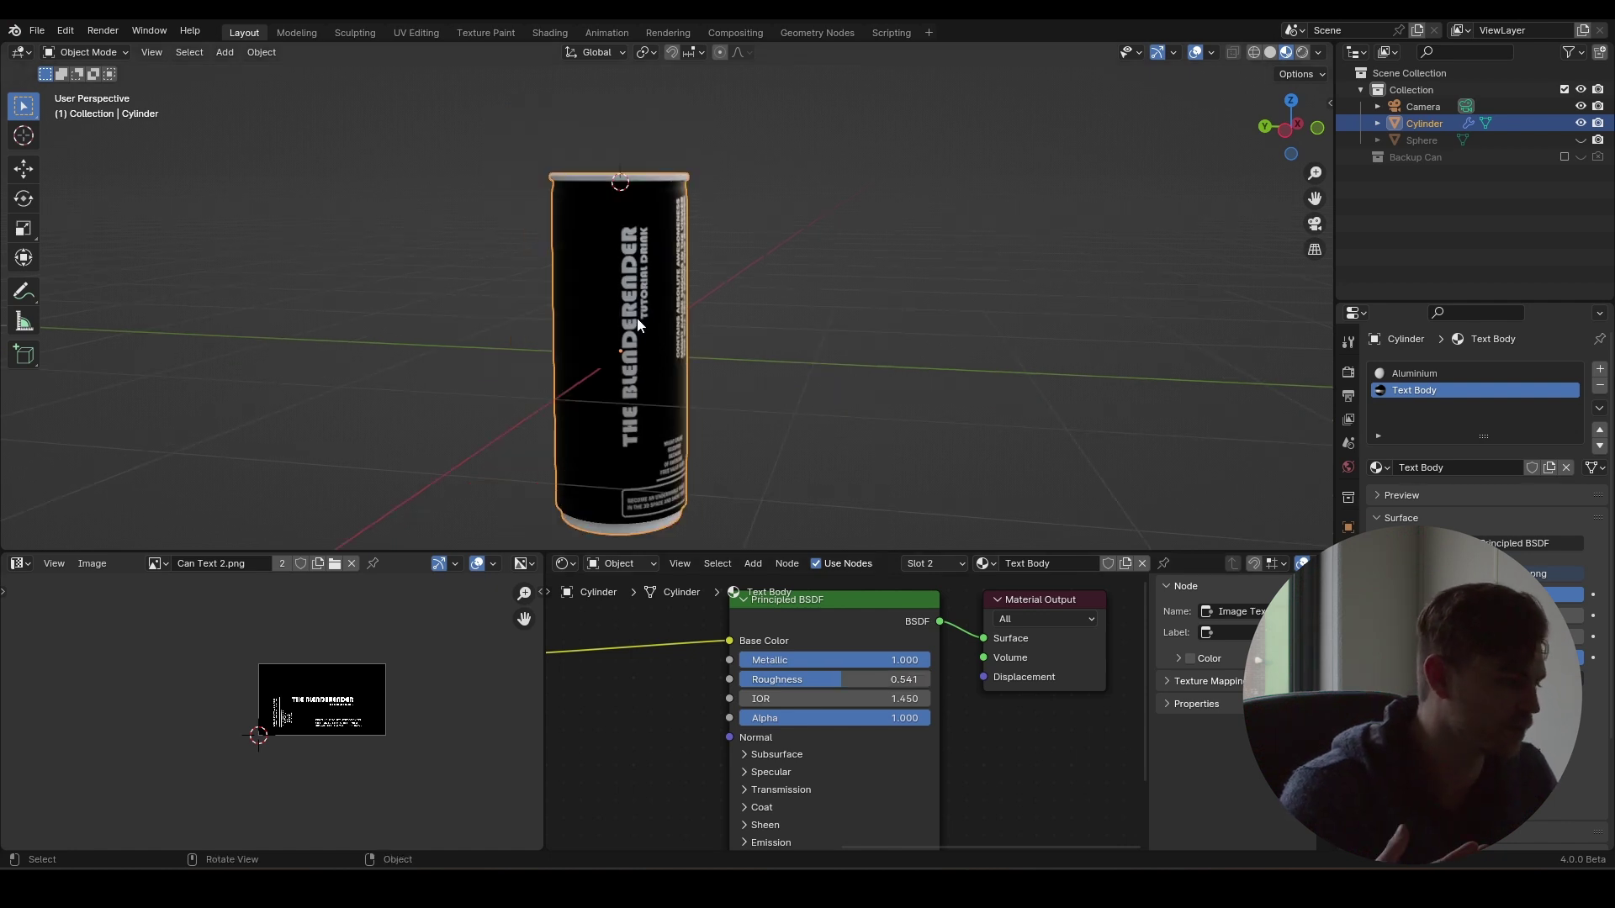
- Set the Principled BSDF's specular IOR Level to 0.72 and Anisotropic to 1.000
middle_drag(738, 351, 674, 340)
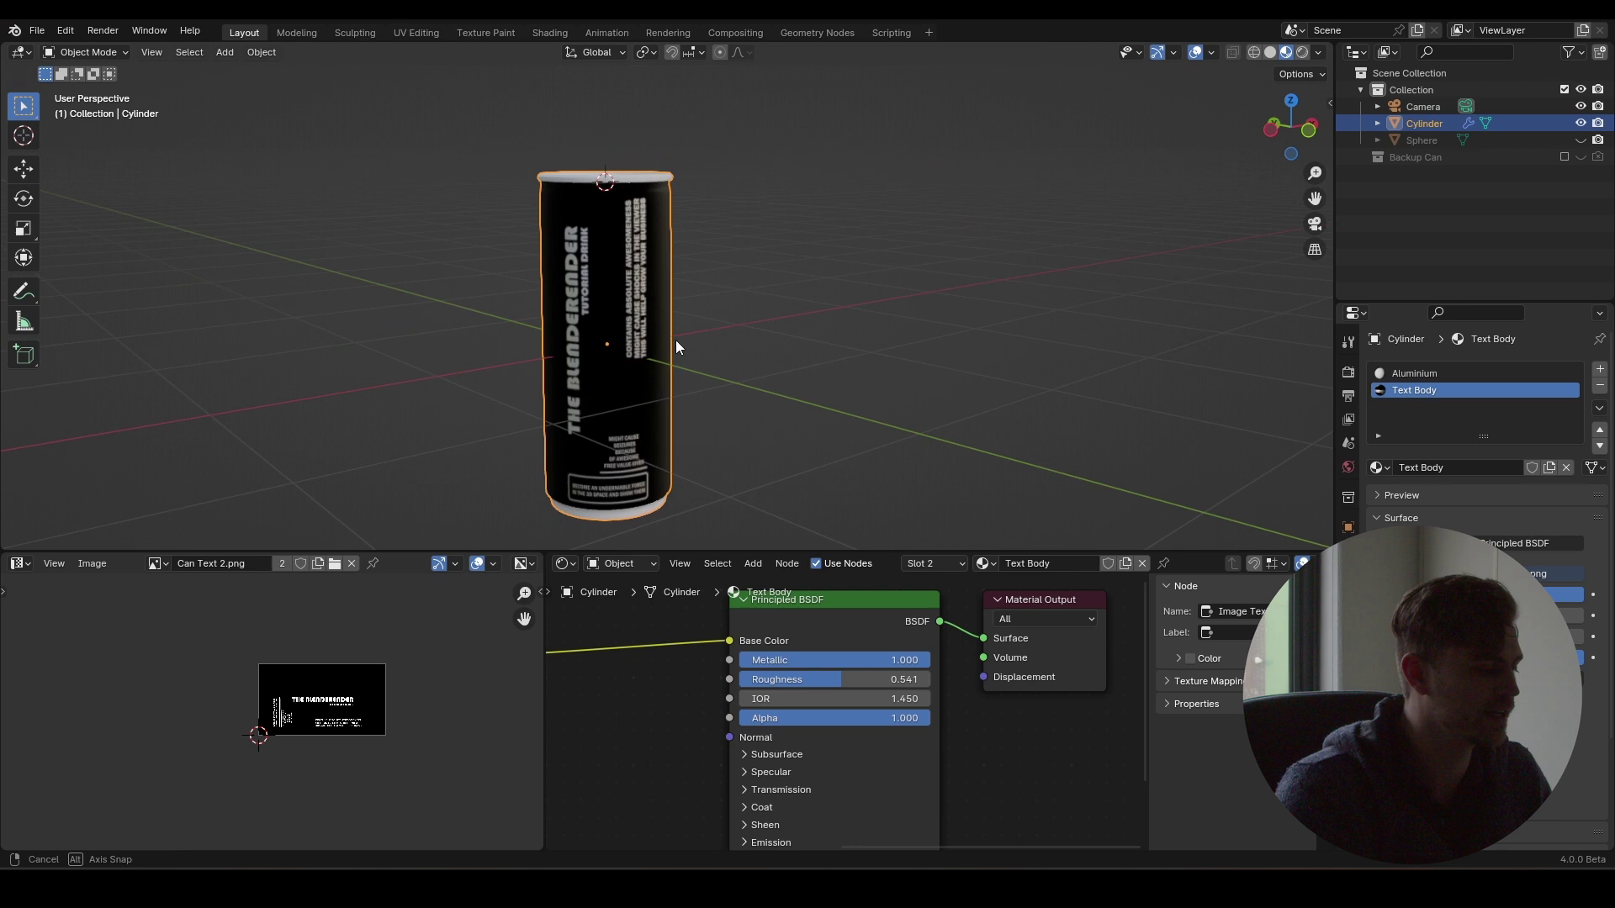
scroll(725, 766, up, 3)
middle_drag(749, 686, 829, 727)
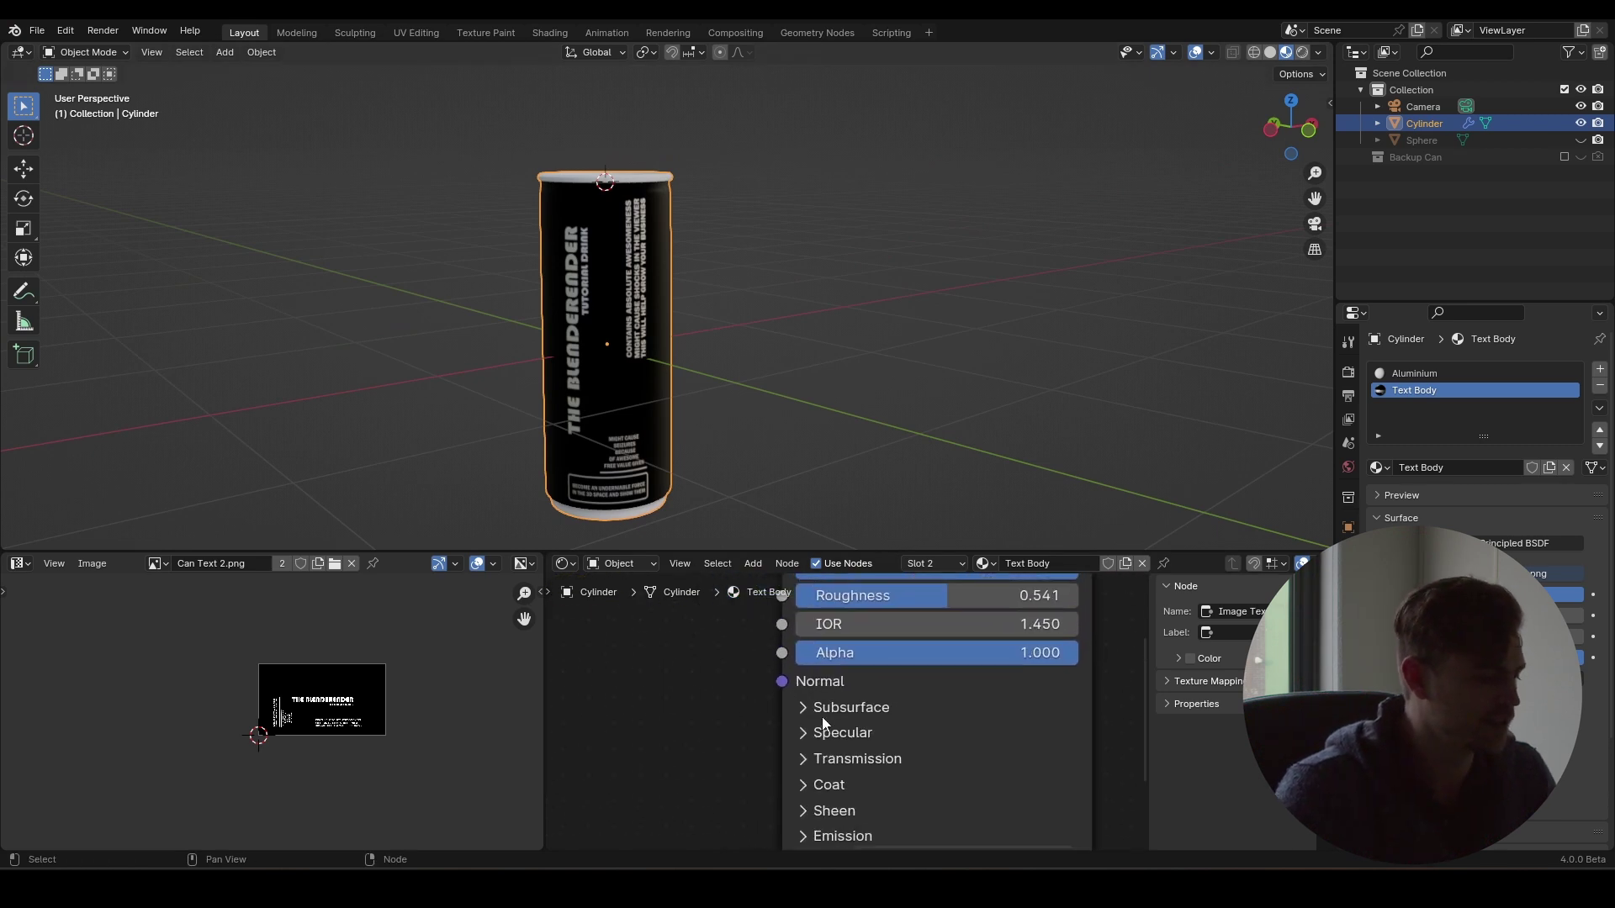
click(804, 738)
middle_drag(744, 755, 684, 641)
scroll(684, 642, down, 2)
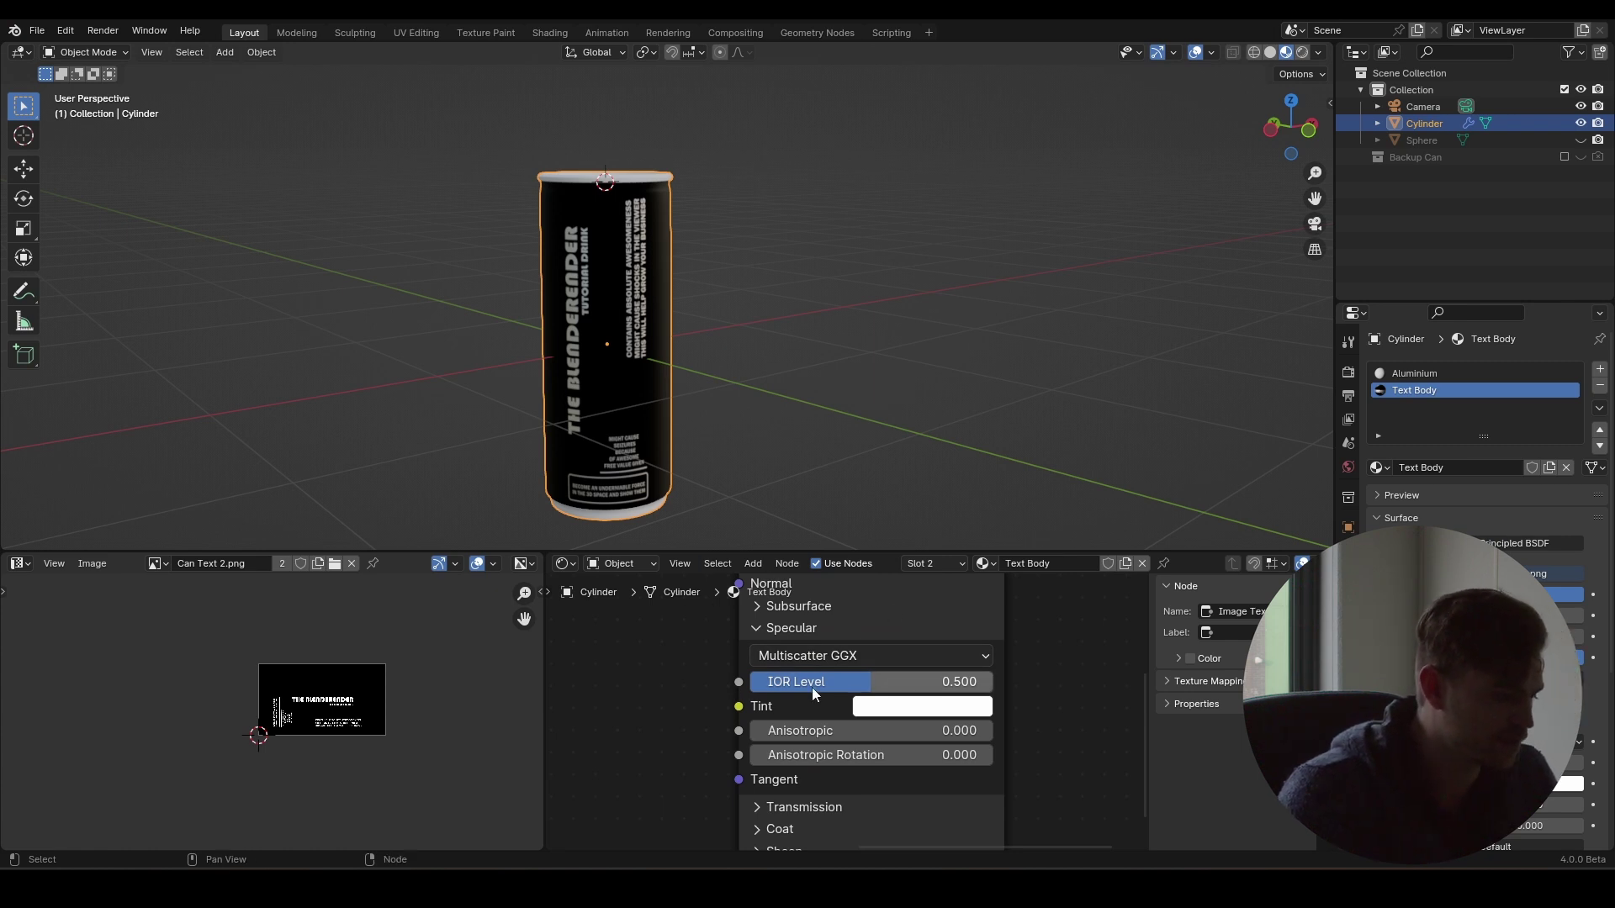
click(910, 684)
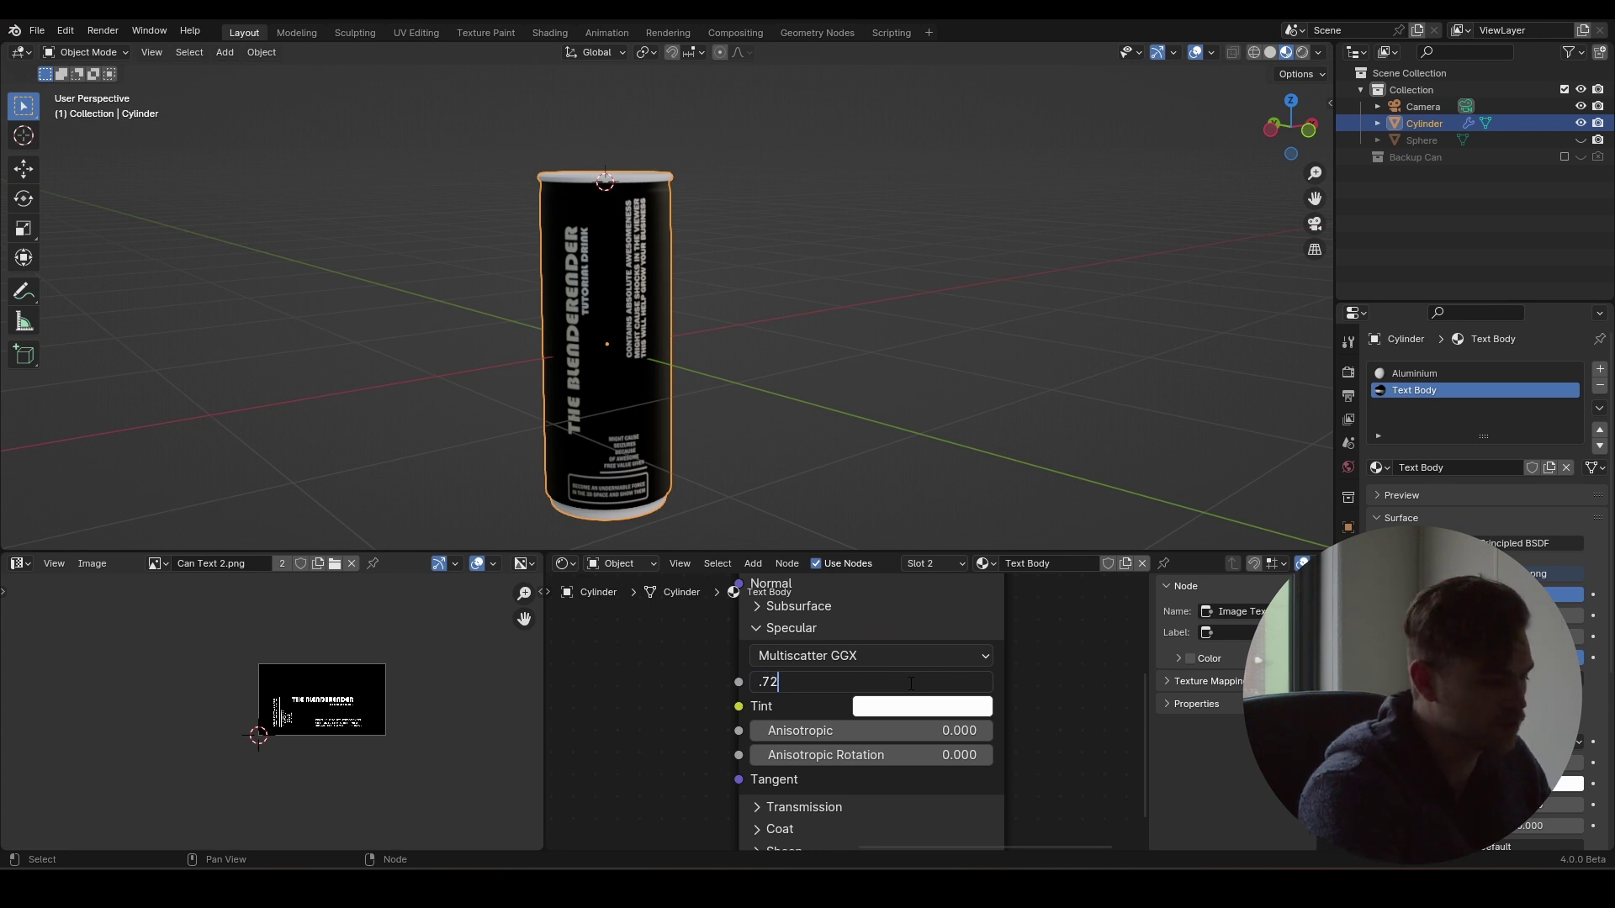
text(.72)
key(Return)
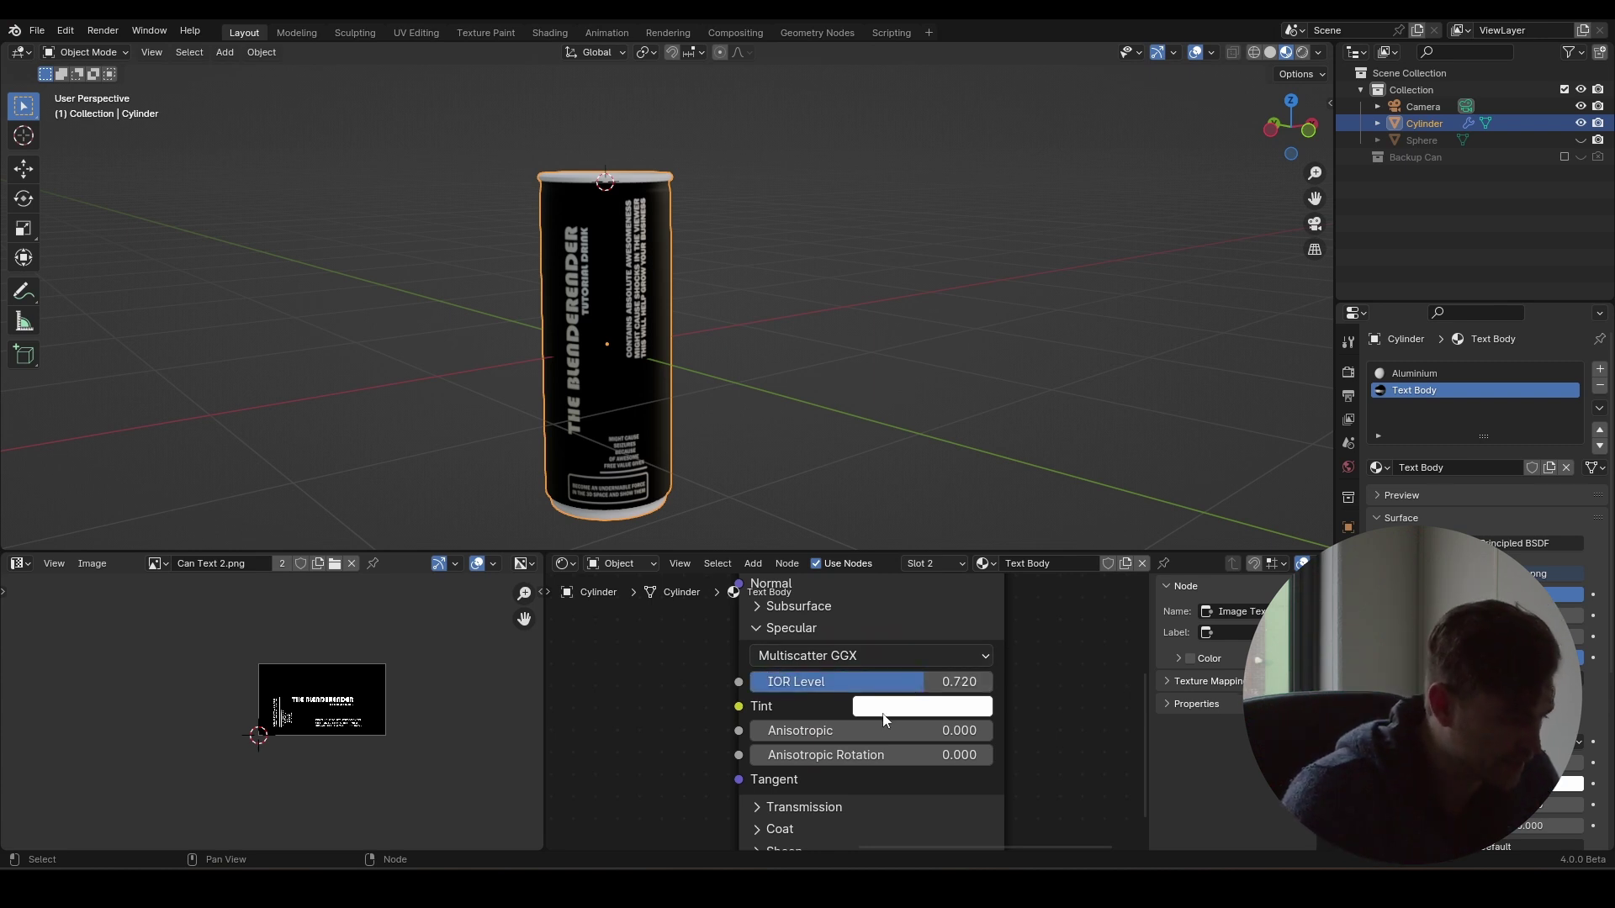
drag(780, 730, 992, 730)
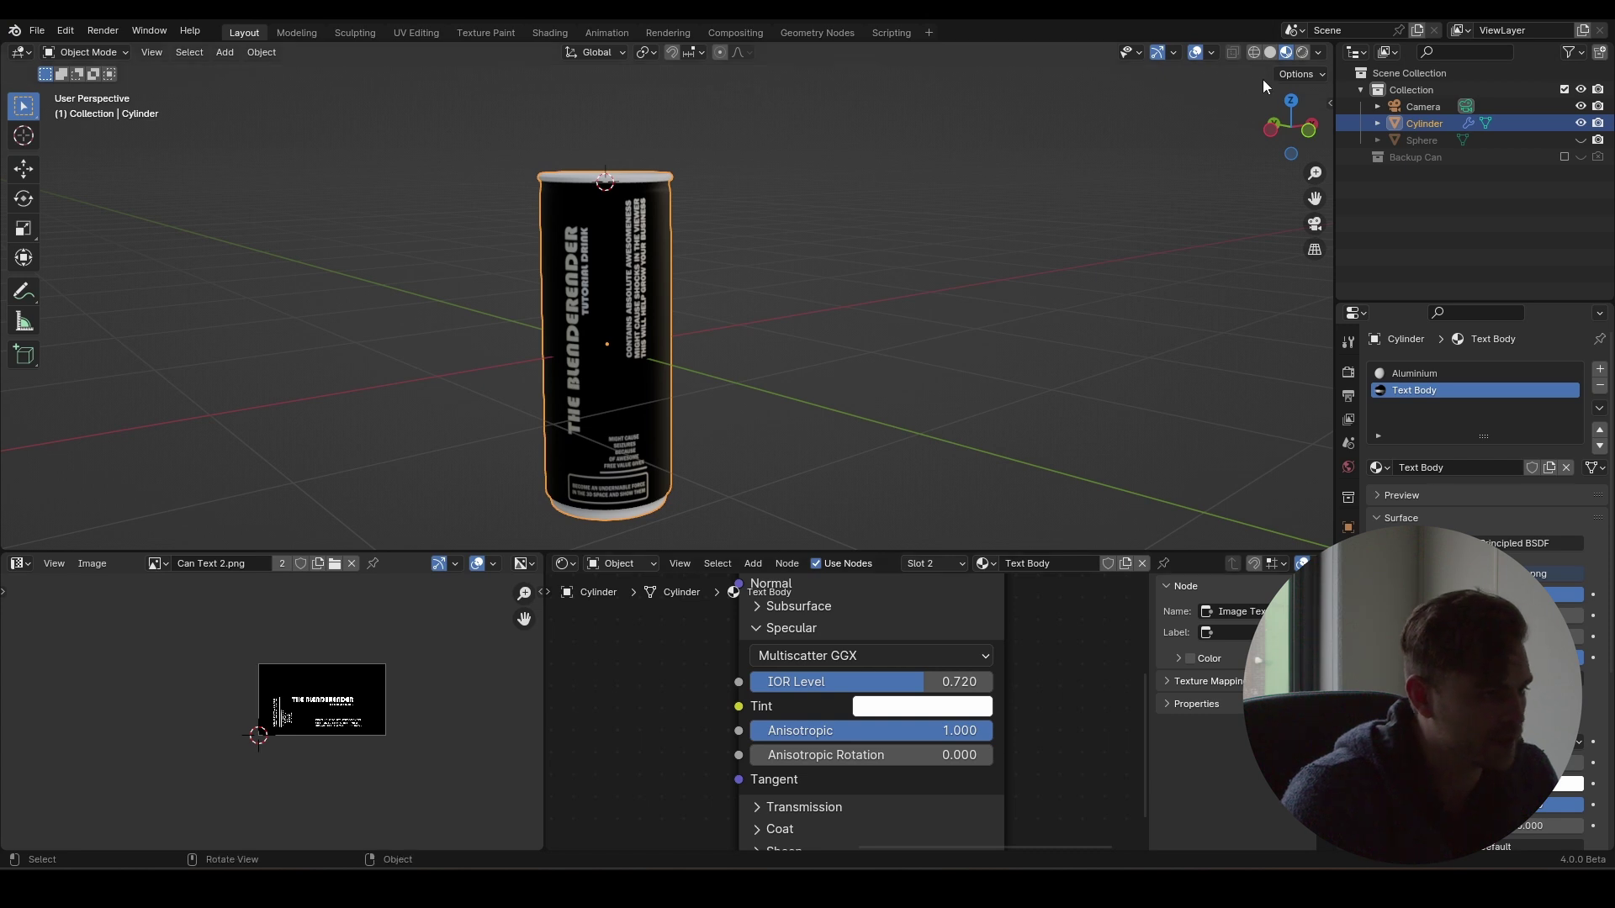
- Switch the viewport to rendered shading and add an enlarged Area light
click(1305, 53)
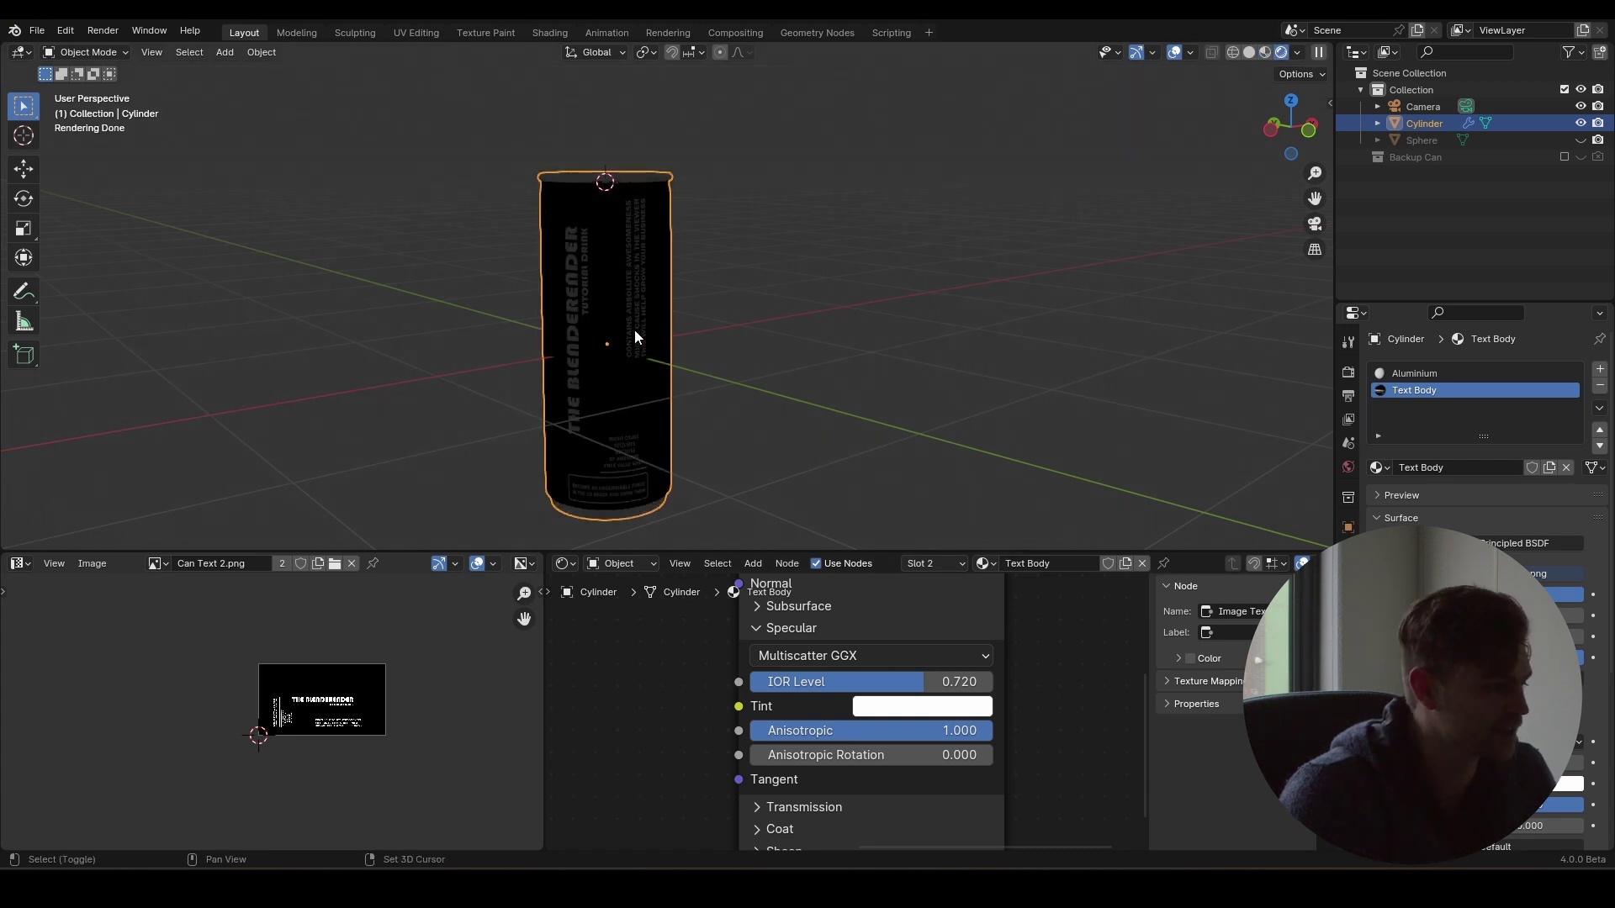
key(shift+a)
mouse_move(613, 532)
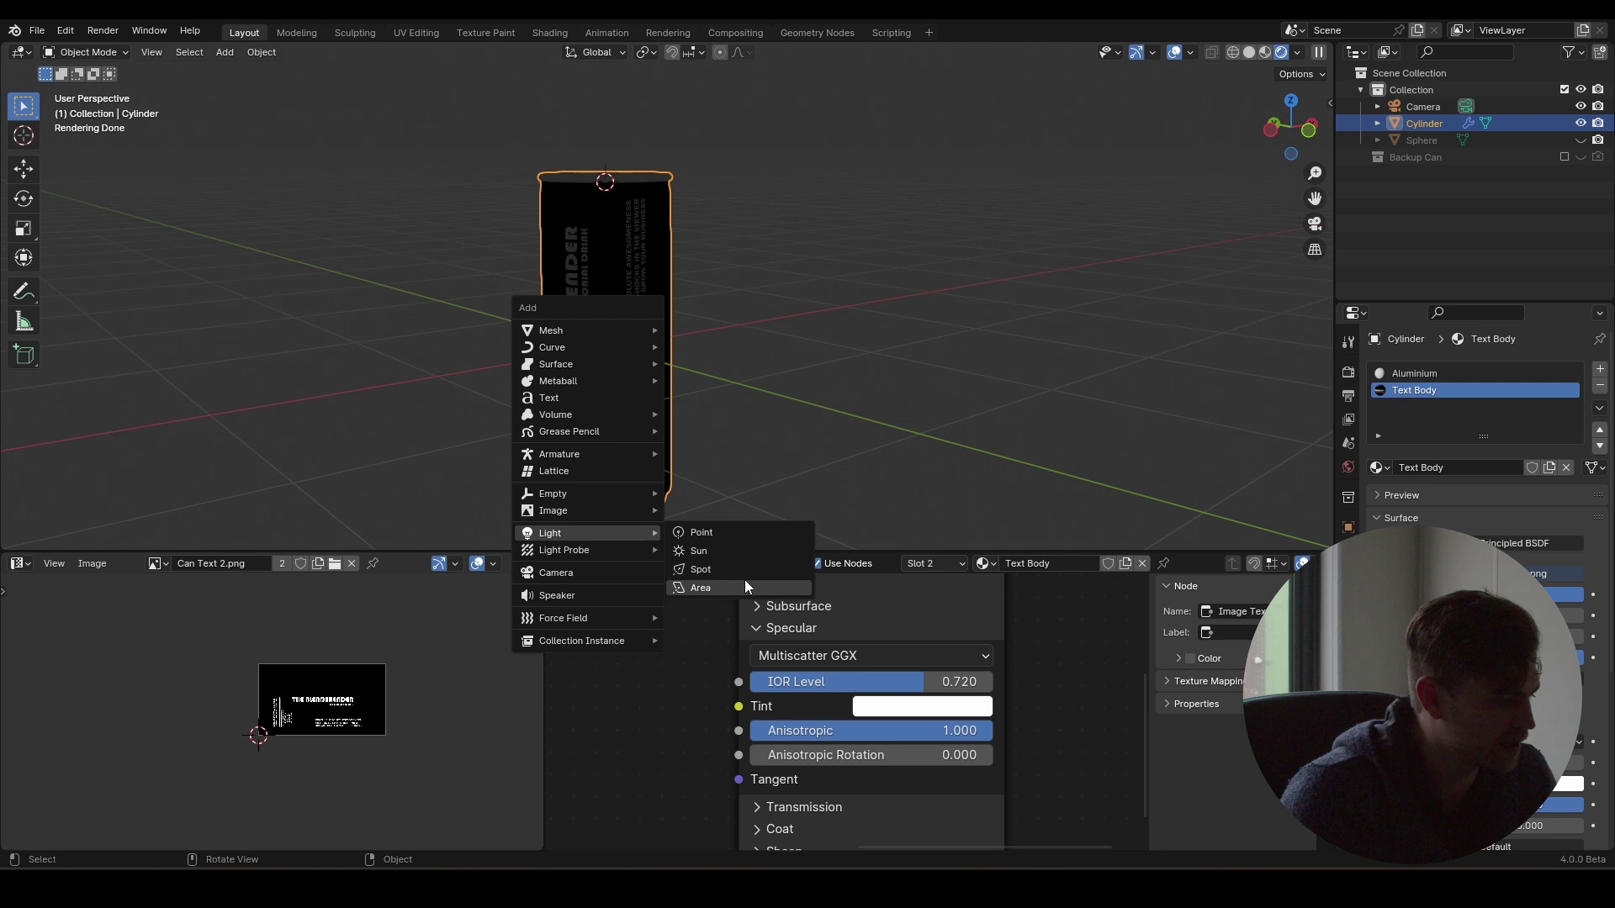
click(700, 587)
key(s)
key(Return)
- Move the area light beside the can, rotate it to face the can, and set its power to 482.3 W
key(r)
click(640, 446)
key(g)
click(1051, 406)
key(r)
click(936, 447)
mouse_move(1513, 485)
mouse_down()
mouse_move(1581, 485)
mouse_move(1539, 485)
mouse_up()
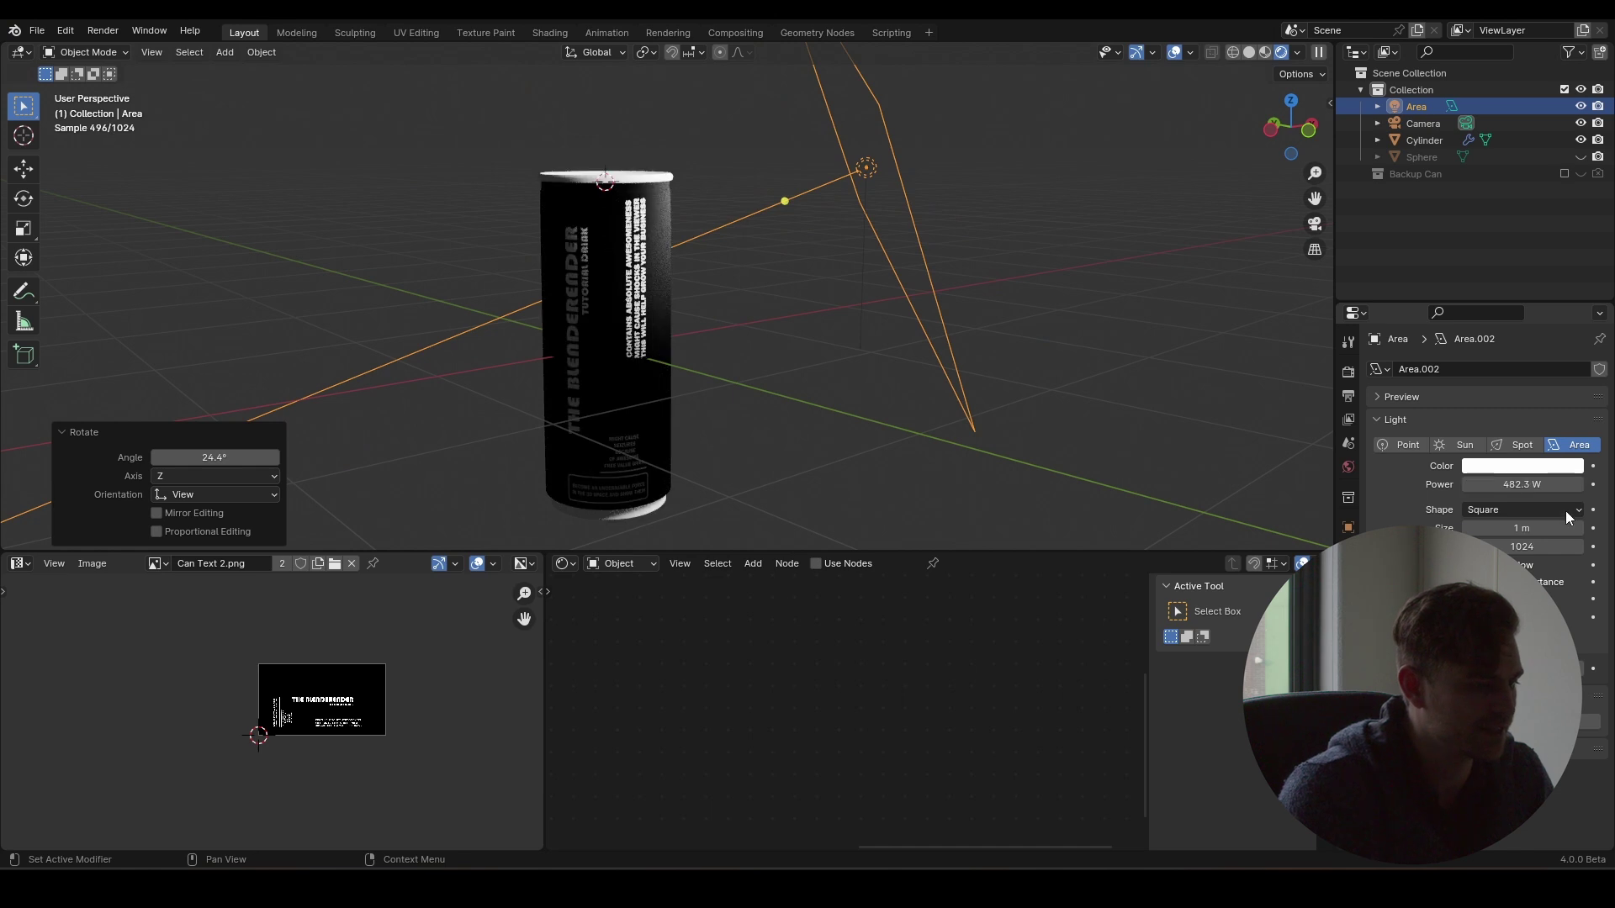
- Rotate the area light further and move it beside the can so it lights the label
key(r)
click(1008, 328)
key(g)
key(x)
click(872, 353)
middle_drag(873, 353, 709, 305)
key(g)
click(1147, 379)
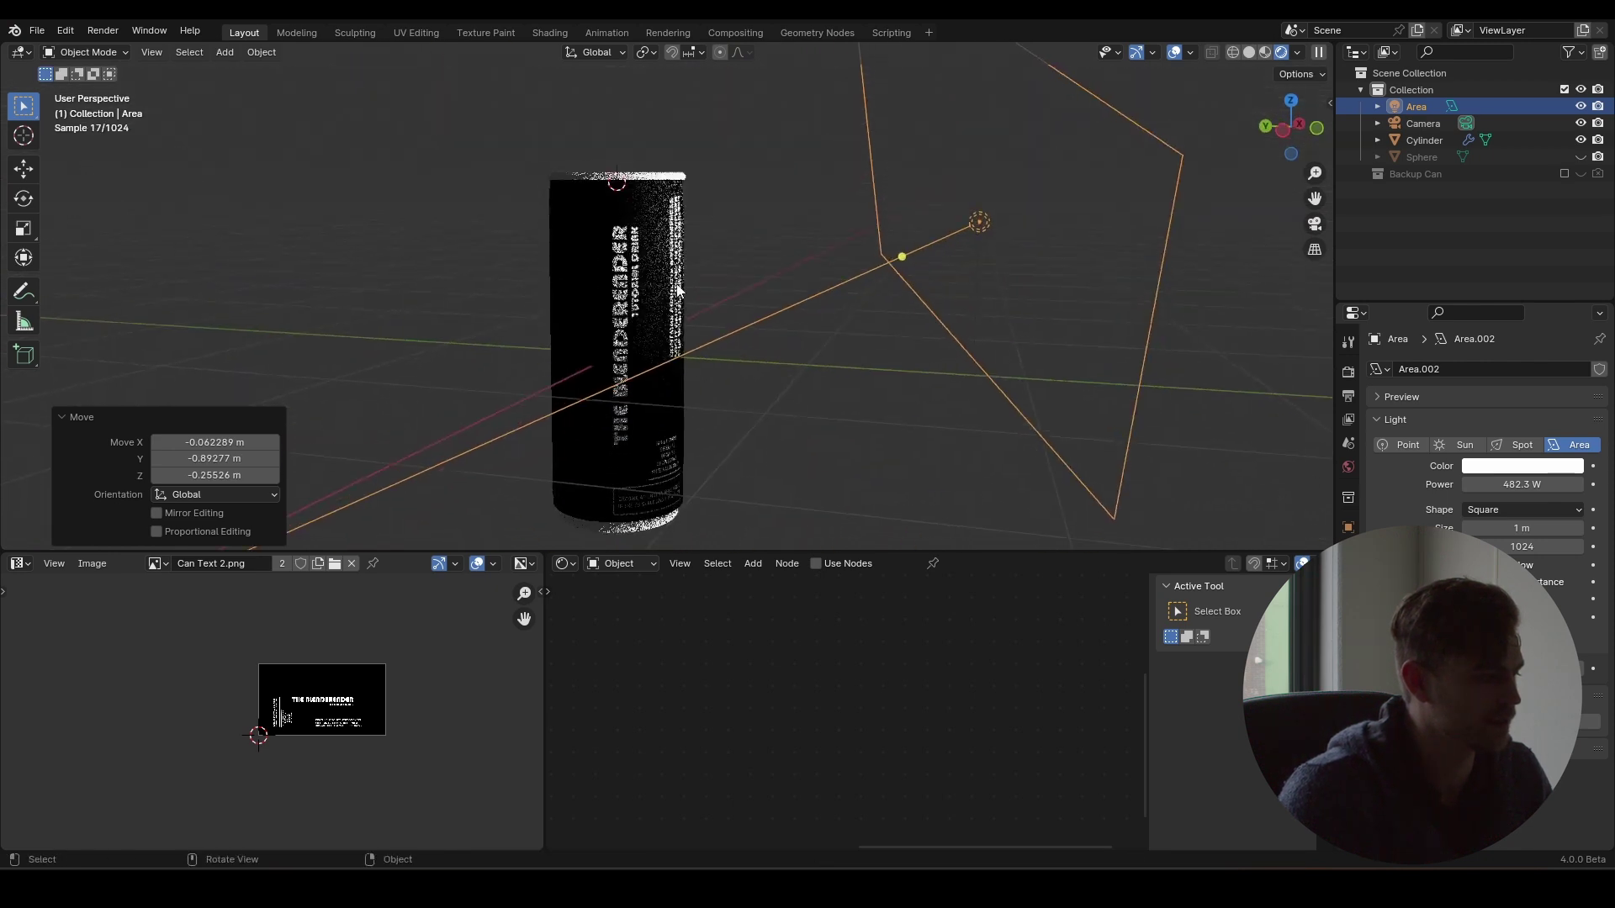
- Set the Coat Weight to 1.000 in the can's Text Body Principled BSDF
click(650, 259)
mouse_move(987, 736)
mouse_down()
mouse_move(753, 736)
mouse_move(990, 737)
mouse_up()
middle_drag(1034, 699, 1008, 689)
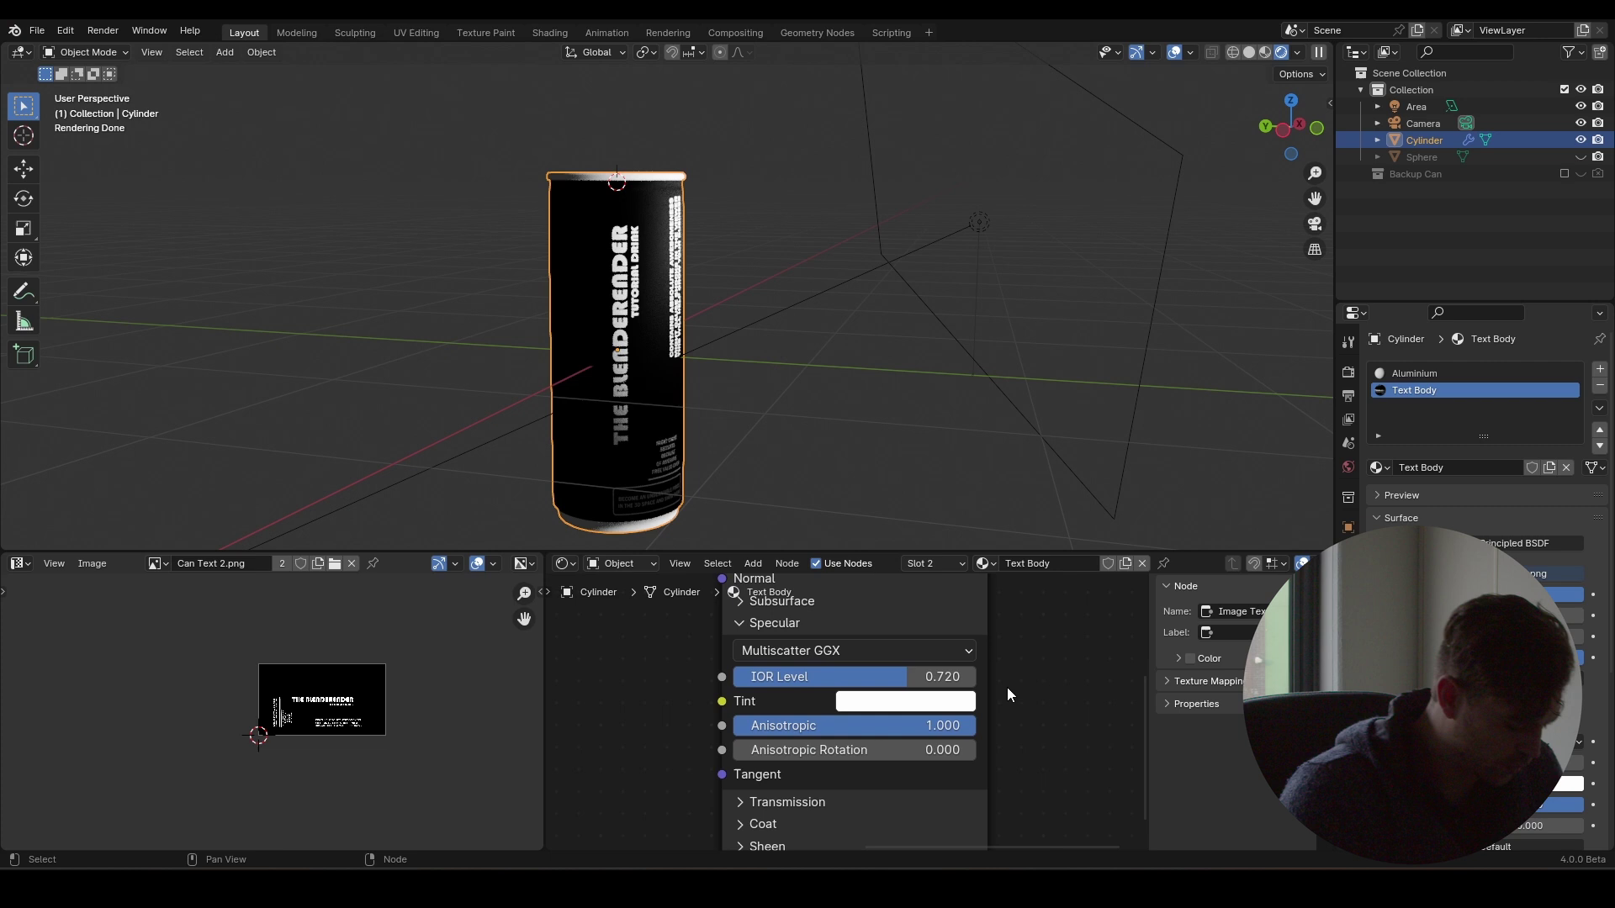
middle_drag(998, 784, 912, 677)
scroll(971, 770, down, 2)
scroll(898, 771, up, 1)
click(709, 666)
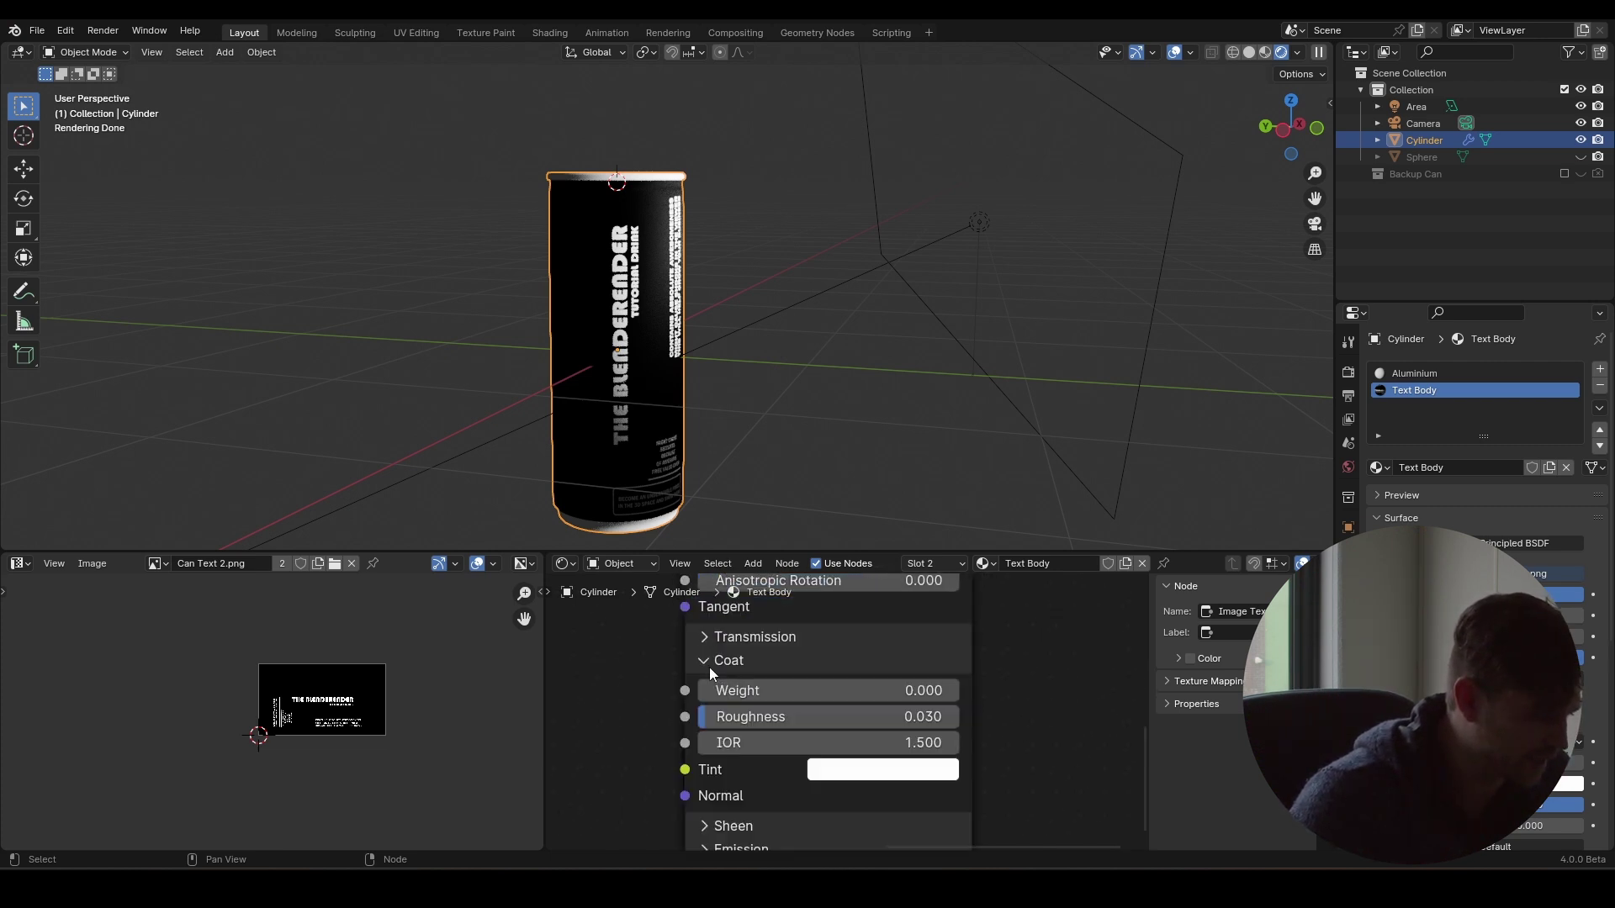
scroll(623, 696, up, 1)
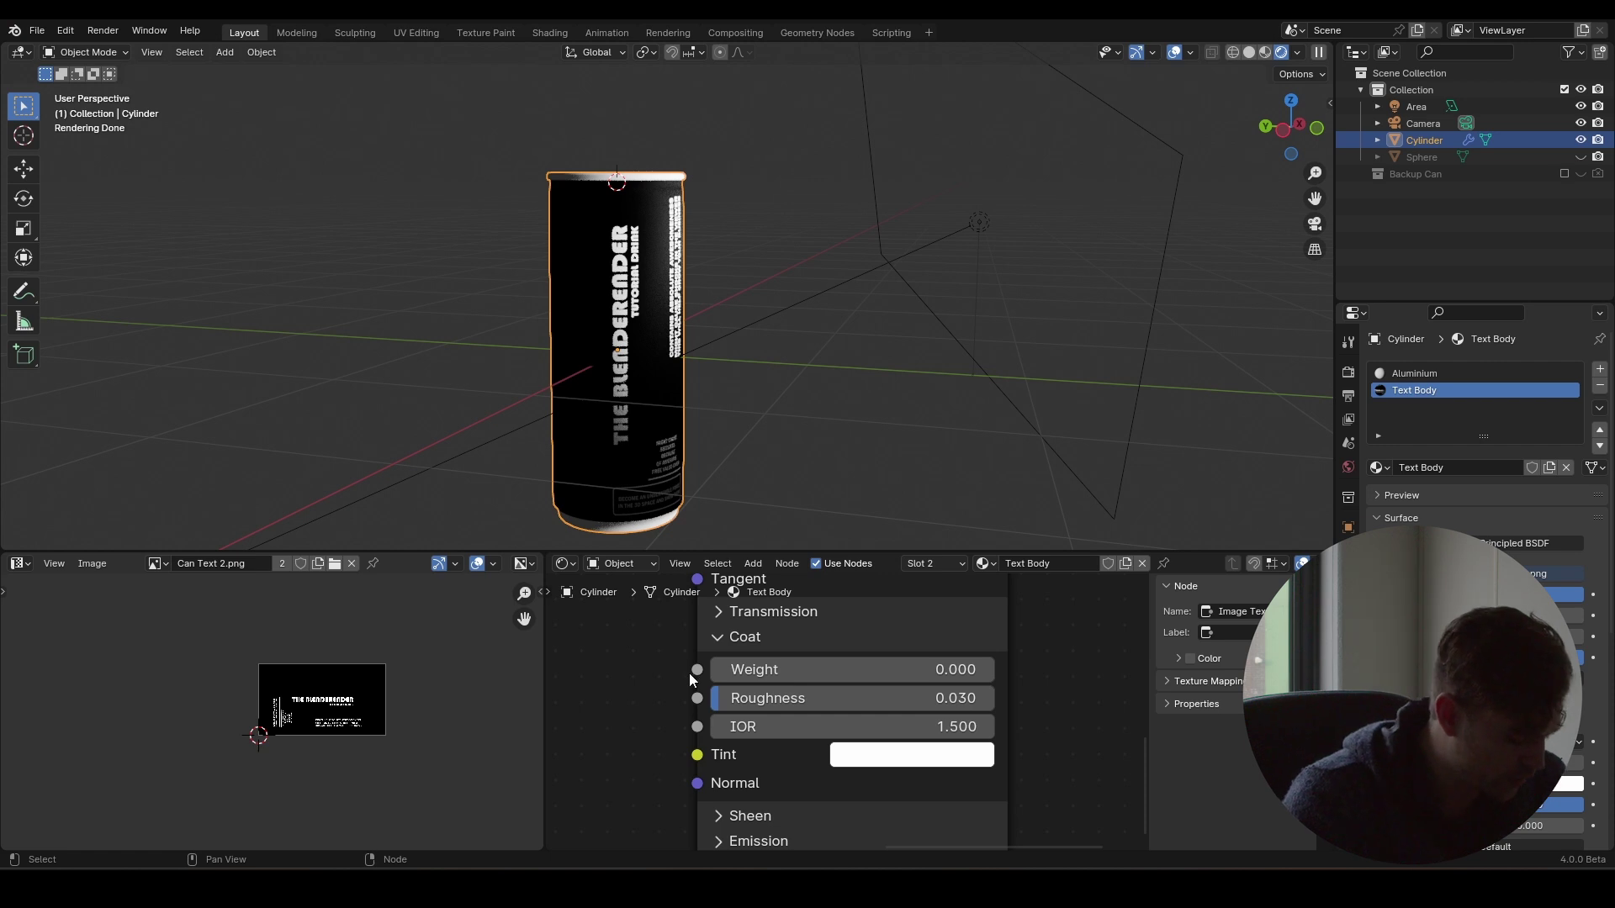
drag(731, 670, 1093, 689)
middle_drag(924, 348, 862, 357)
scroll(643, 286, up, 4)
shift+middle_drag(586, 200, 687, 311)
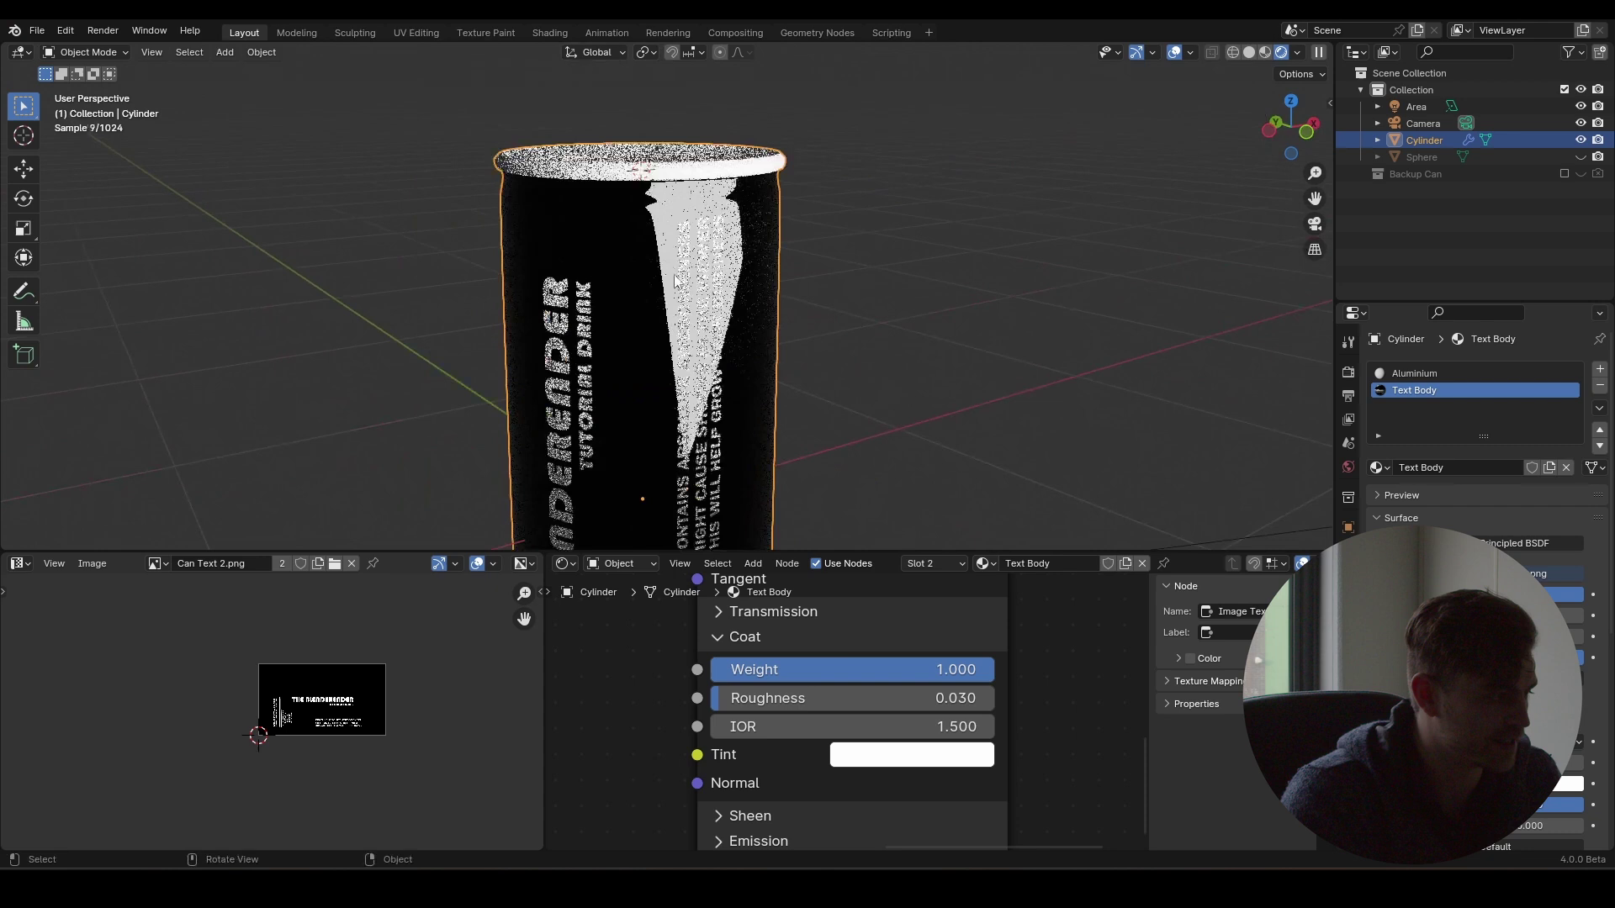
middle_drag(791, 384, 823, 395)
- Set the Text Body material's Coat Roughness to 0.15
middle_drag(631, 801, 665, 754)
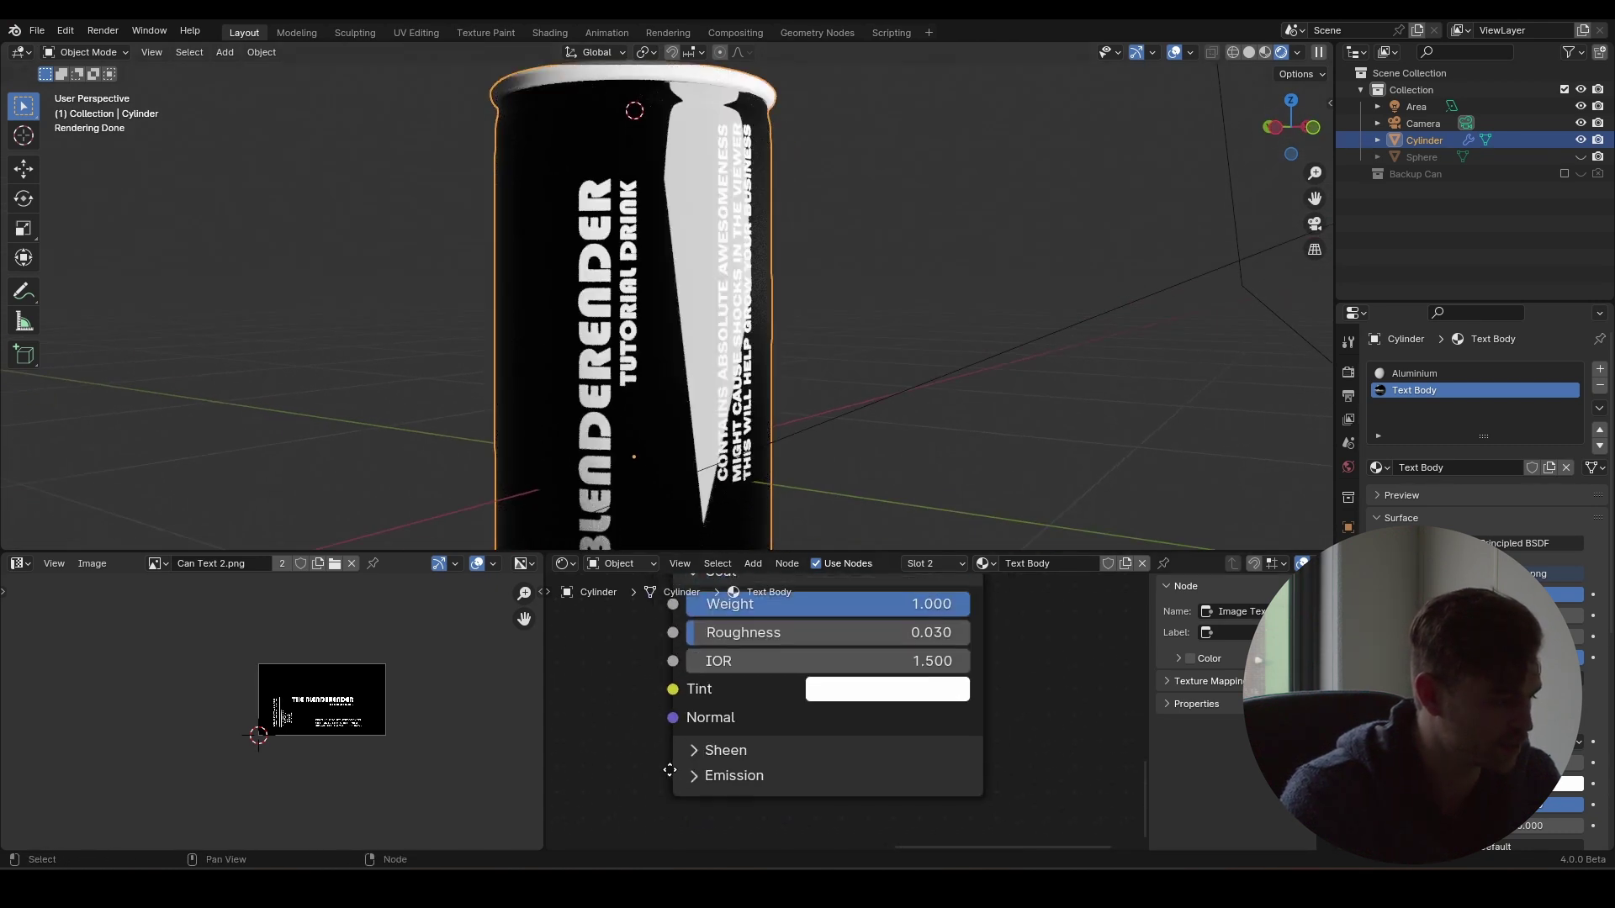
drag(666, 754, 669, 841)
scroll(640, 715, up, 2)
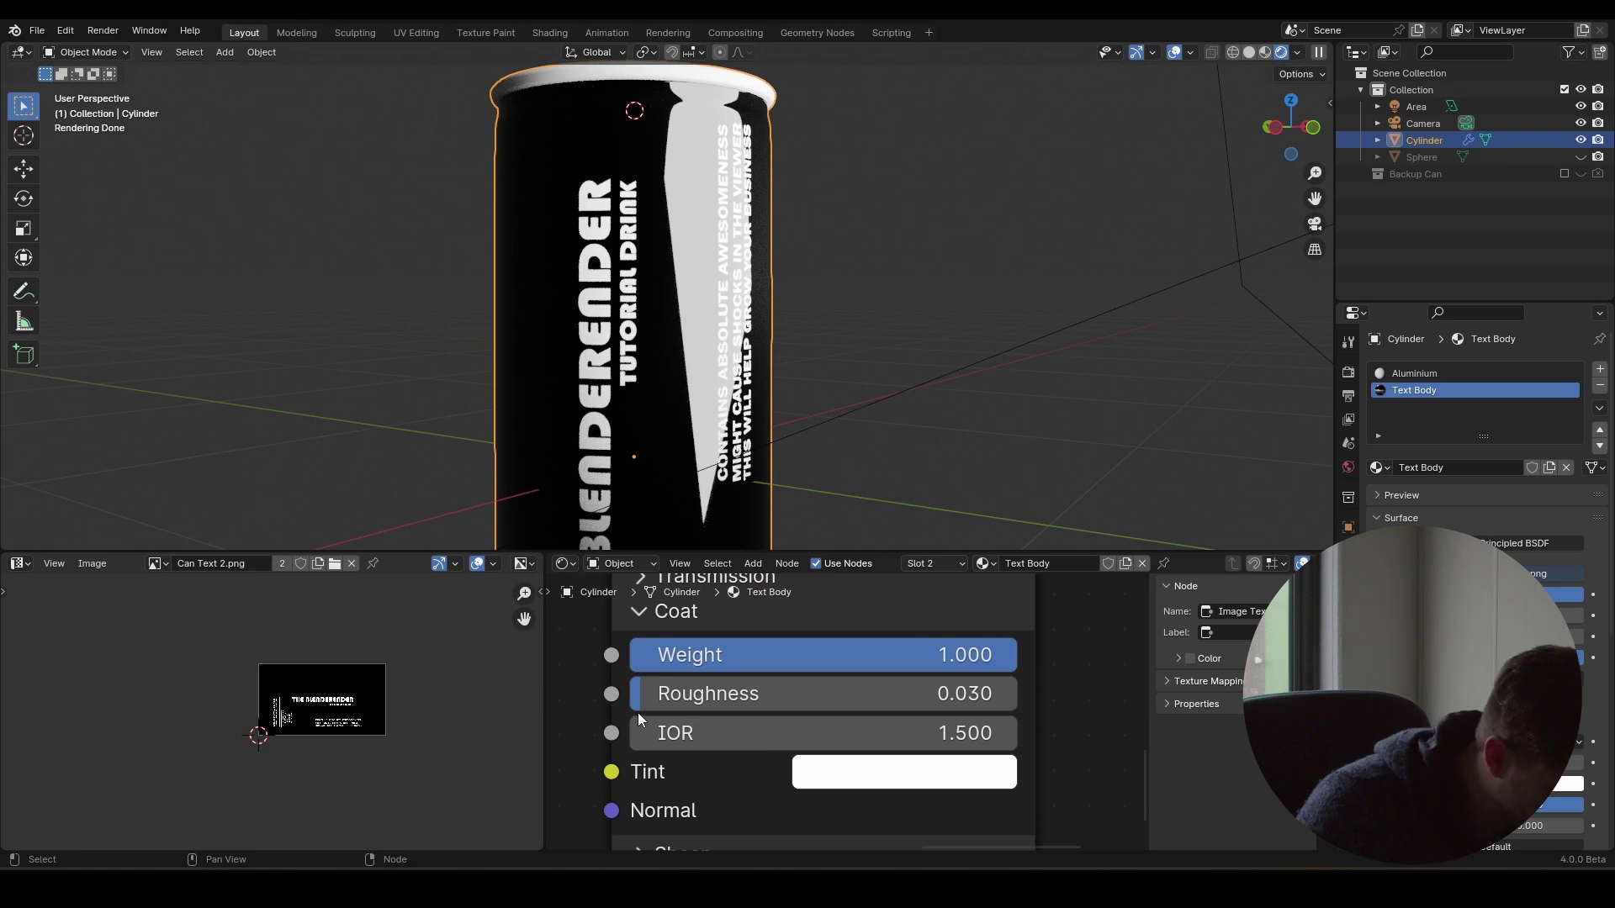
click(669, 694)
text(.)
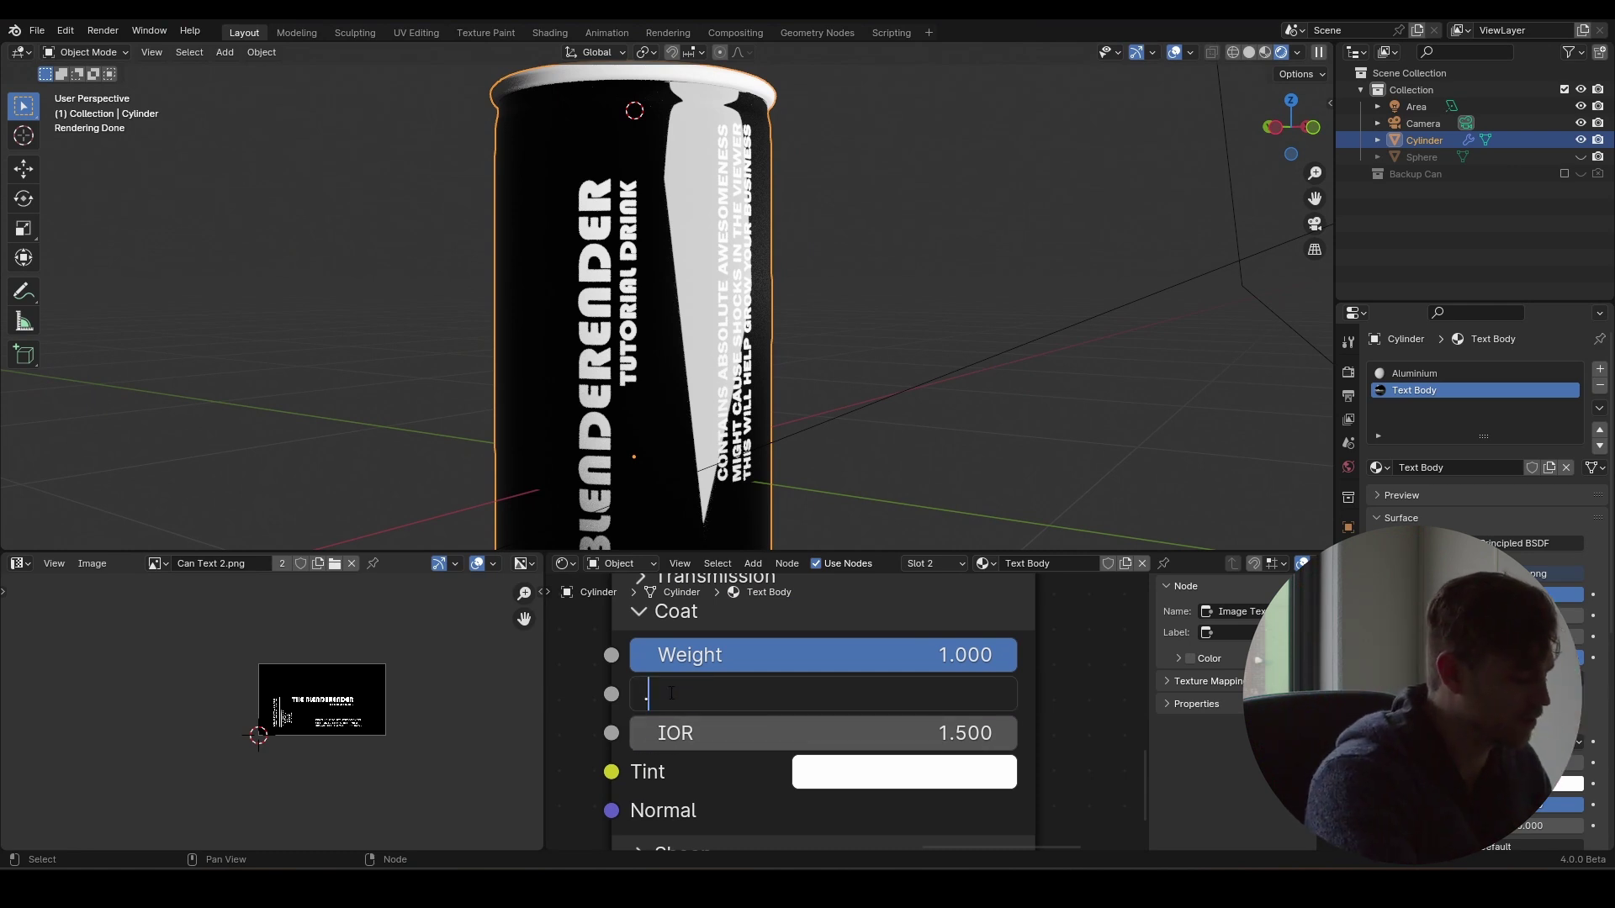
text(15)
key(Return)
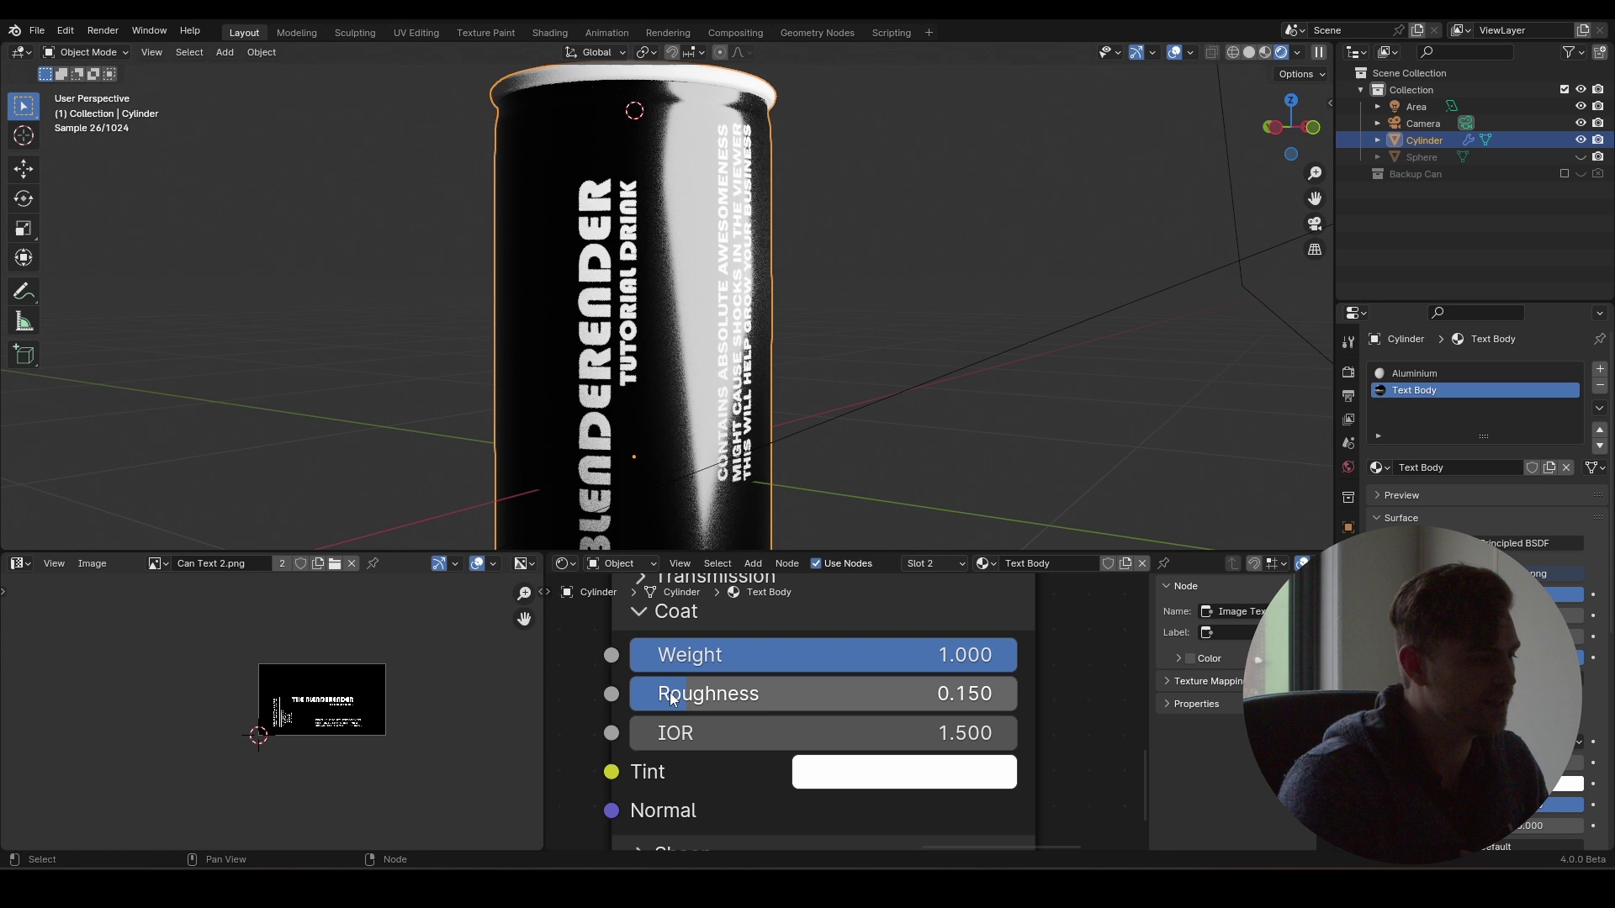
- Try a Coat Roughness of 0.18 on the Text Body material
scroll(652, 411, down, 3)
mouse_move(723, 439)
middle_down()
mouse_move(749, 443)
mouse_move(735, 447)
middle_up()
drag(757, 694, 770, 694)
click(695, 693)
text(.18)
key(Return)
- Save the file and check the coat's highlight on the can from several angles and distances
middle_drag(705, 477, 745, 279)
key(ctrl+s)
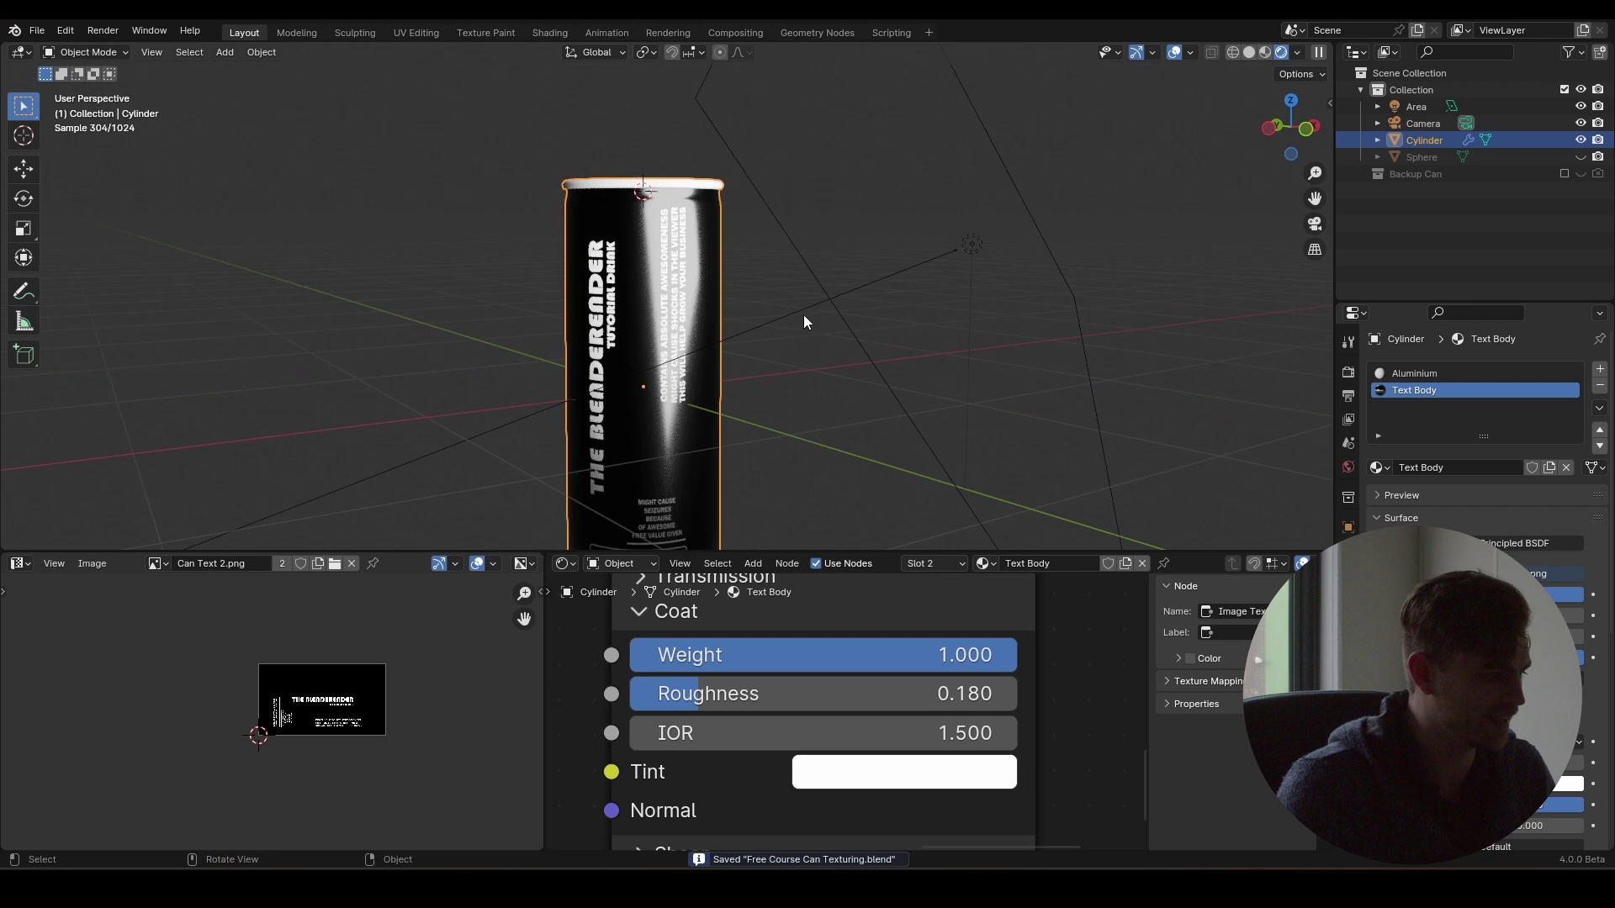
scroll(740, 356, down, 2)
middle_drag(714, 336, 806, 364)
scroll(806, 364, up, 5)
shift+drag(688, 693, 690, 700)
scroll(735, 314, down, 3)
- Select the area light and reposition it next to the can
click(734, 364)
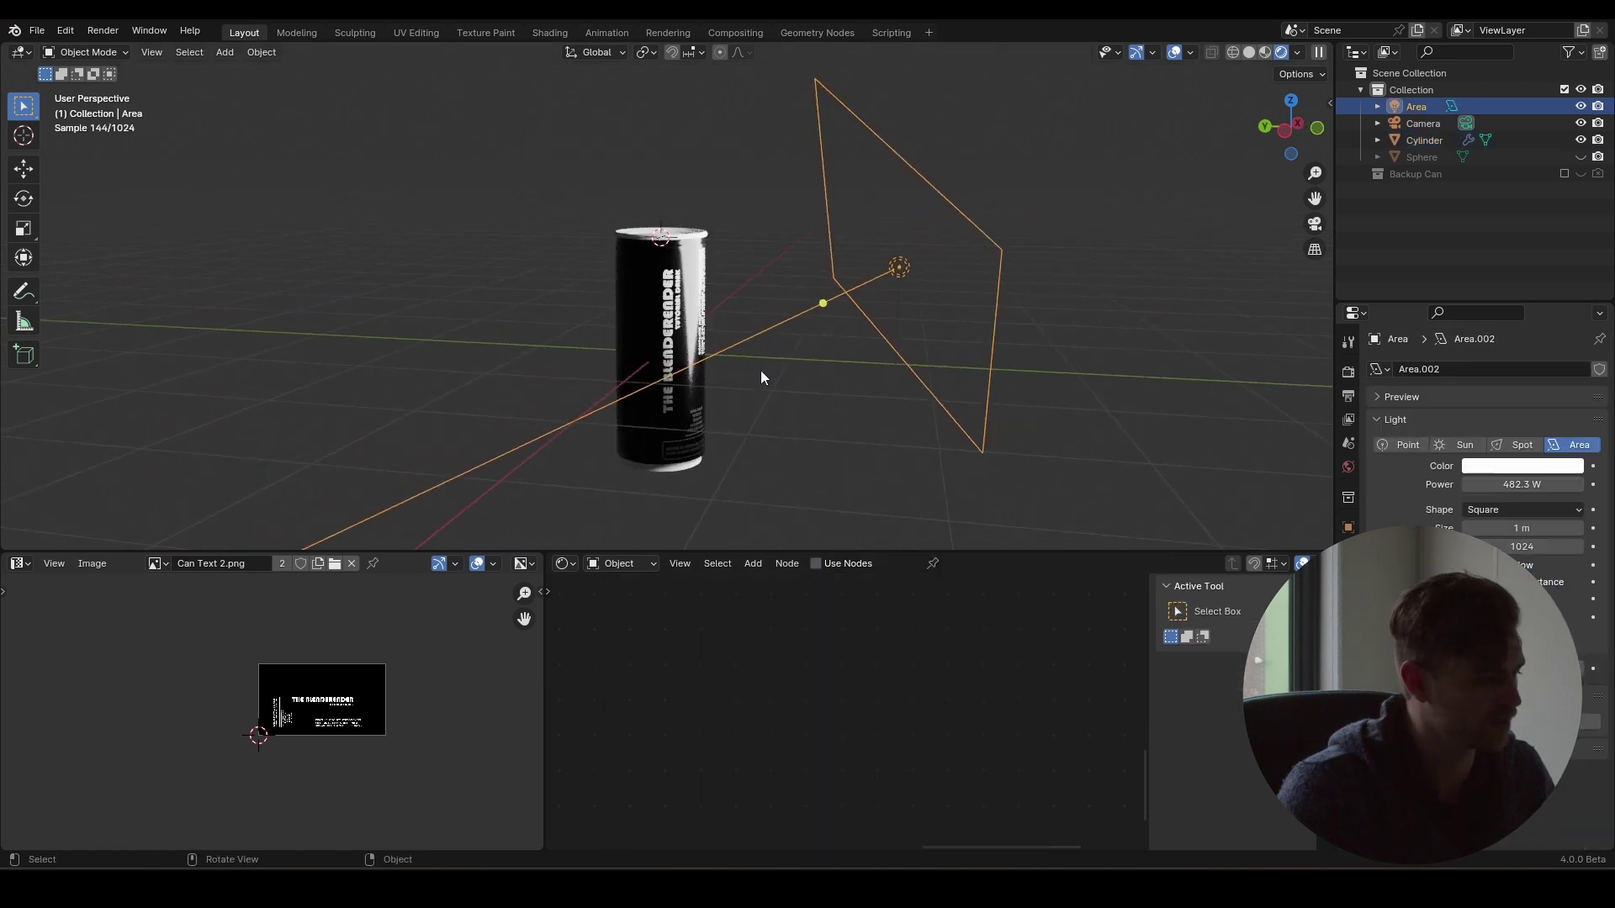
middle_drag(779, 375, 820, 450)
key(g)
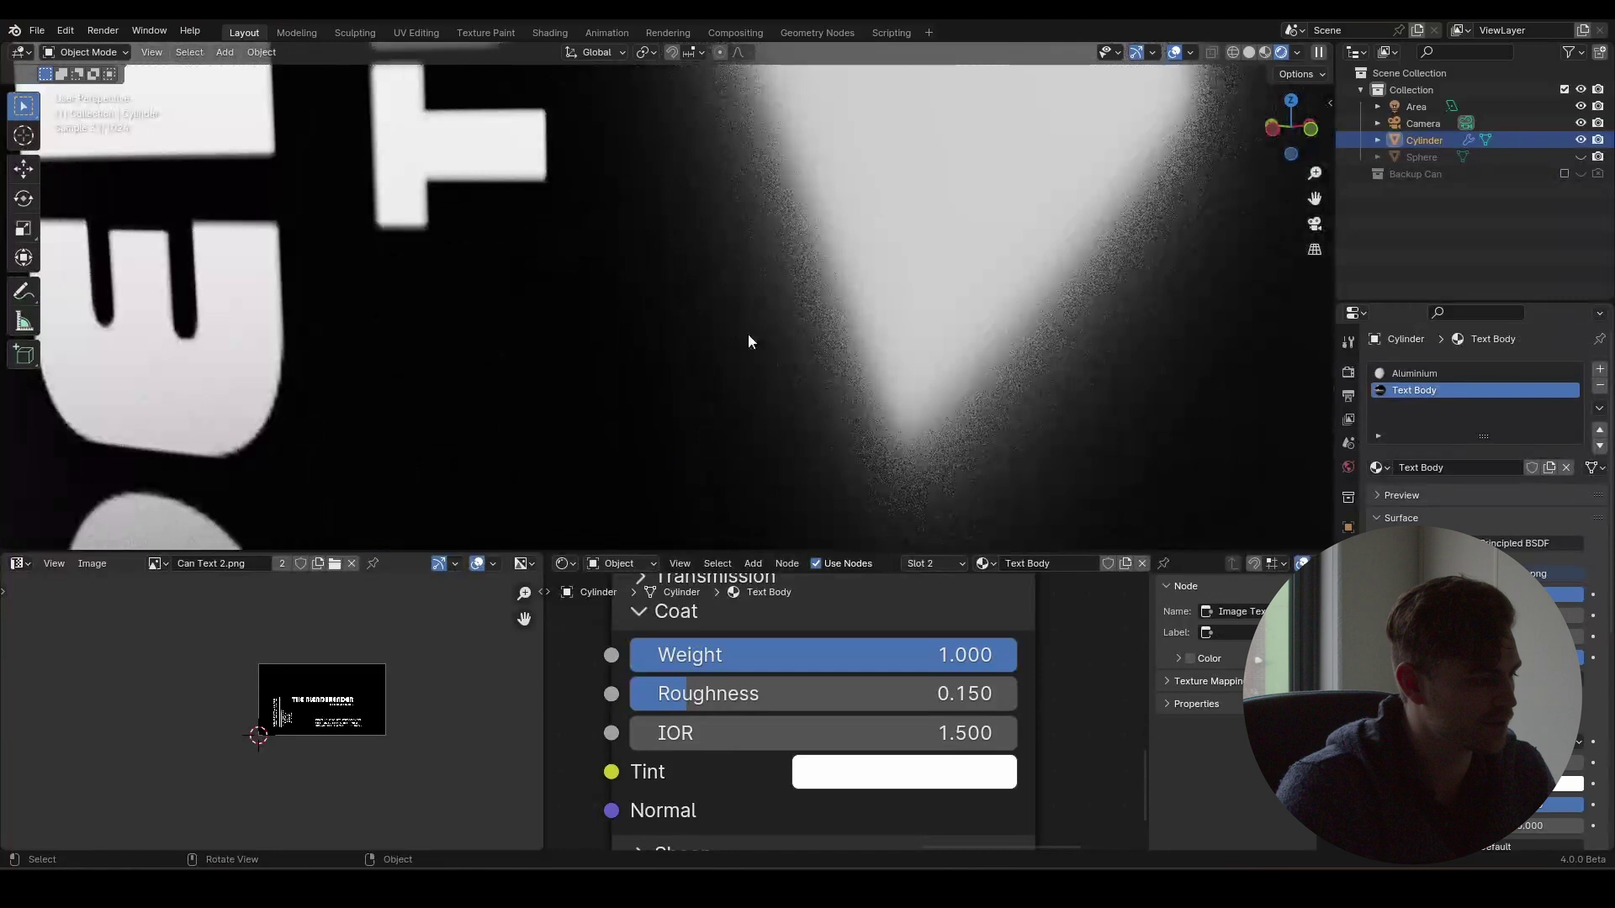
- Set the Text Body Principled BSDF's main Roughness to 0.564
scroll(708, 314, down, 10)
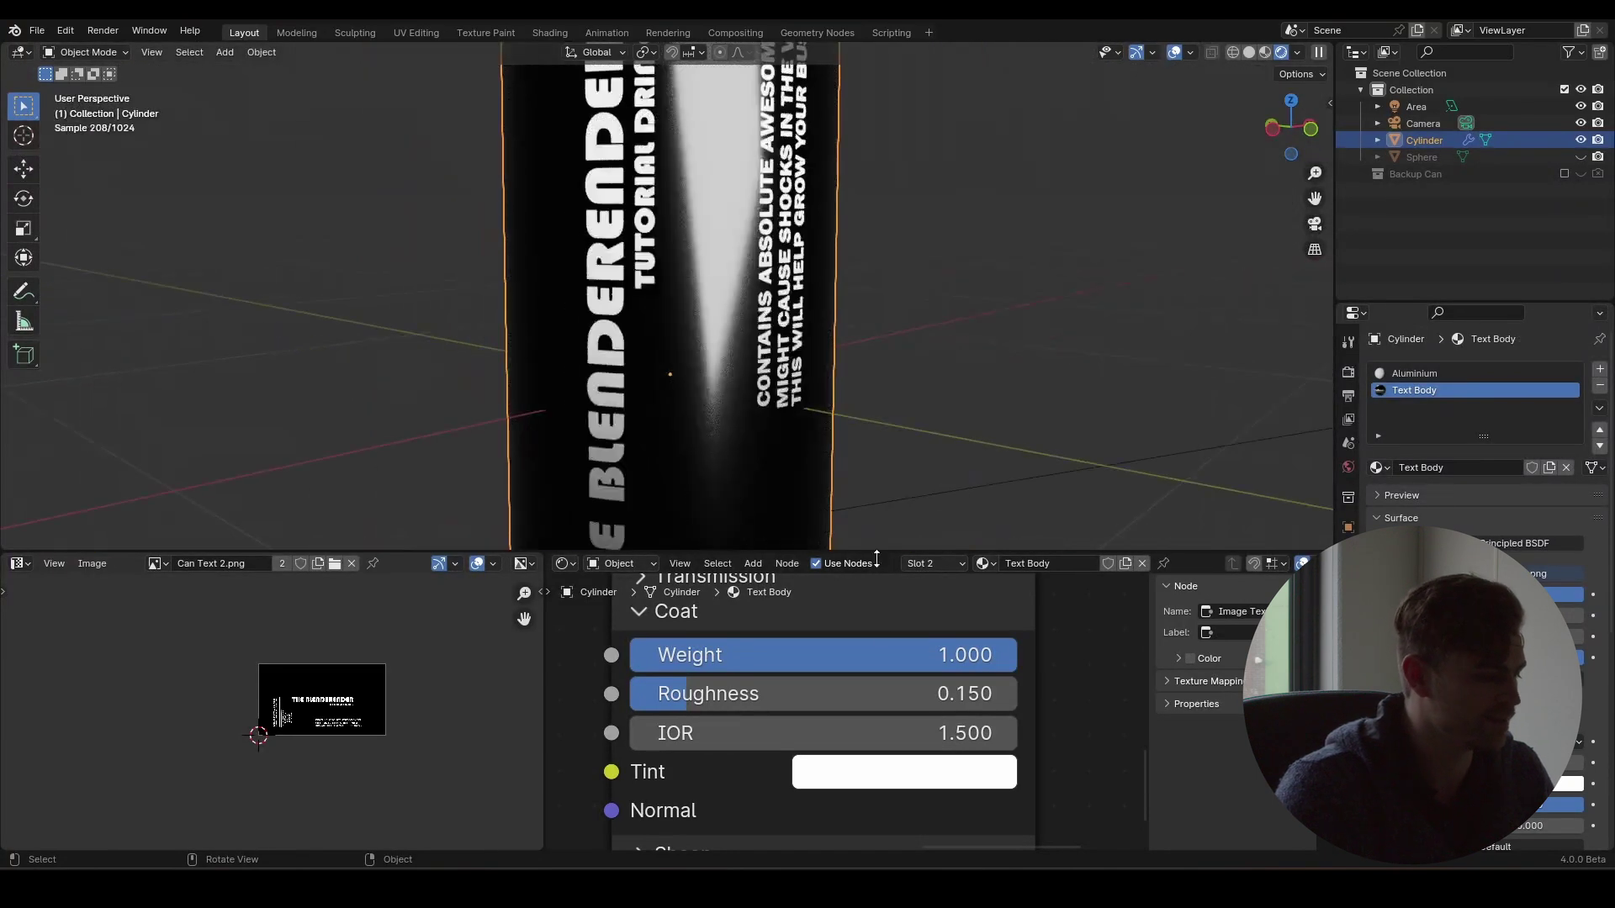
scroll(1018, 669, down, 3)
drag(867, 647, 912, 647)
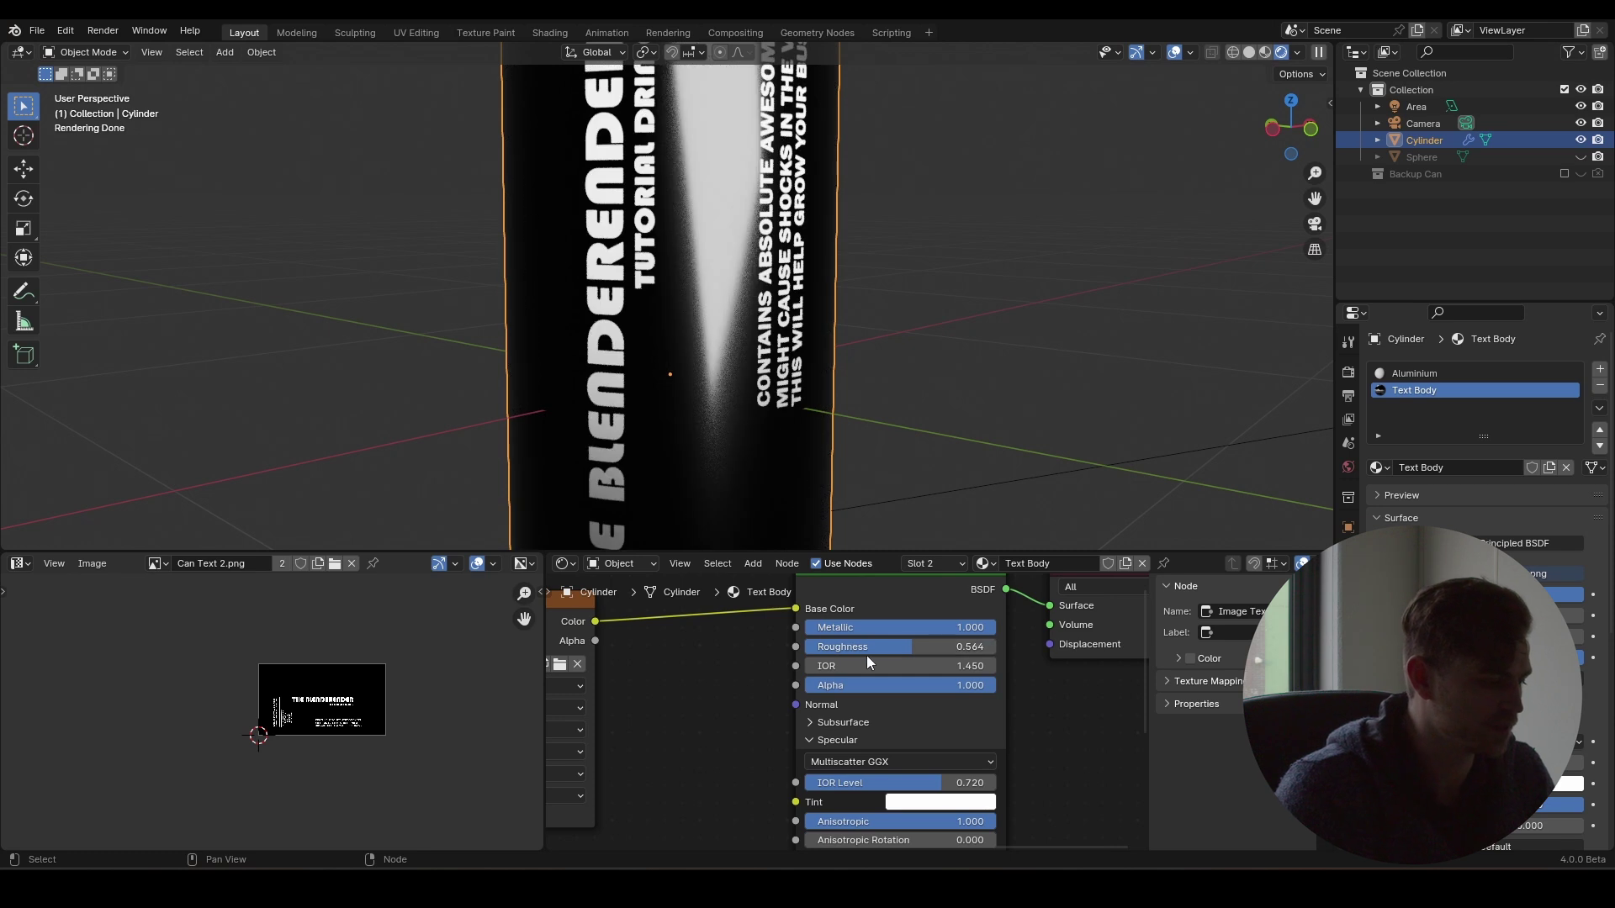
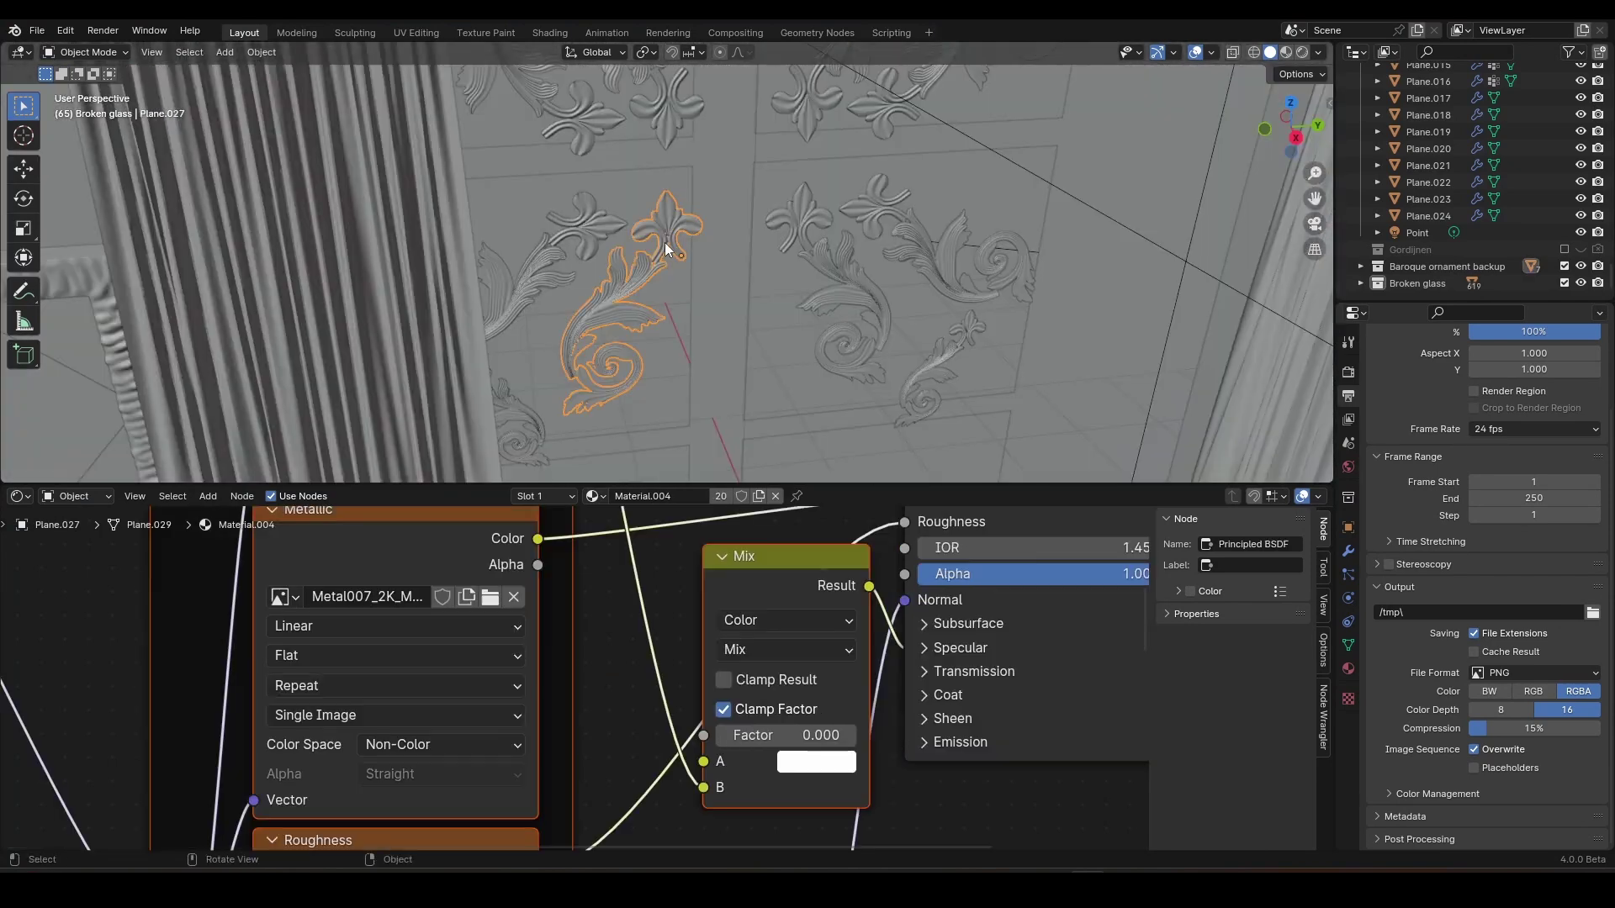
- Copy the selected baroque leaf ornament, Plane.027, in the ornament scene
right_click(666, 245)
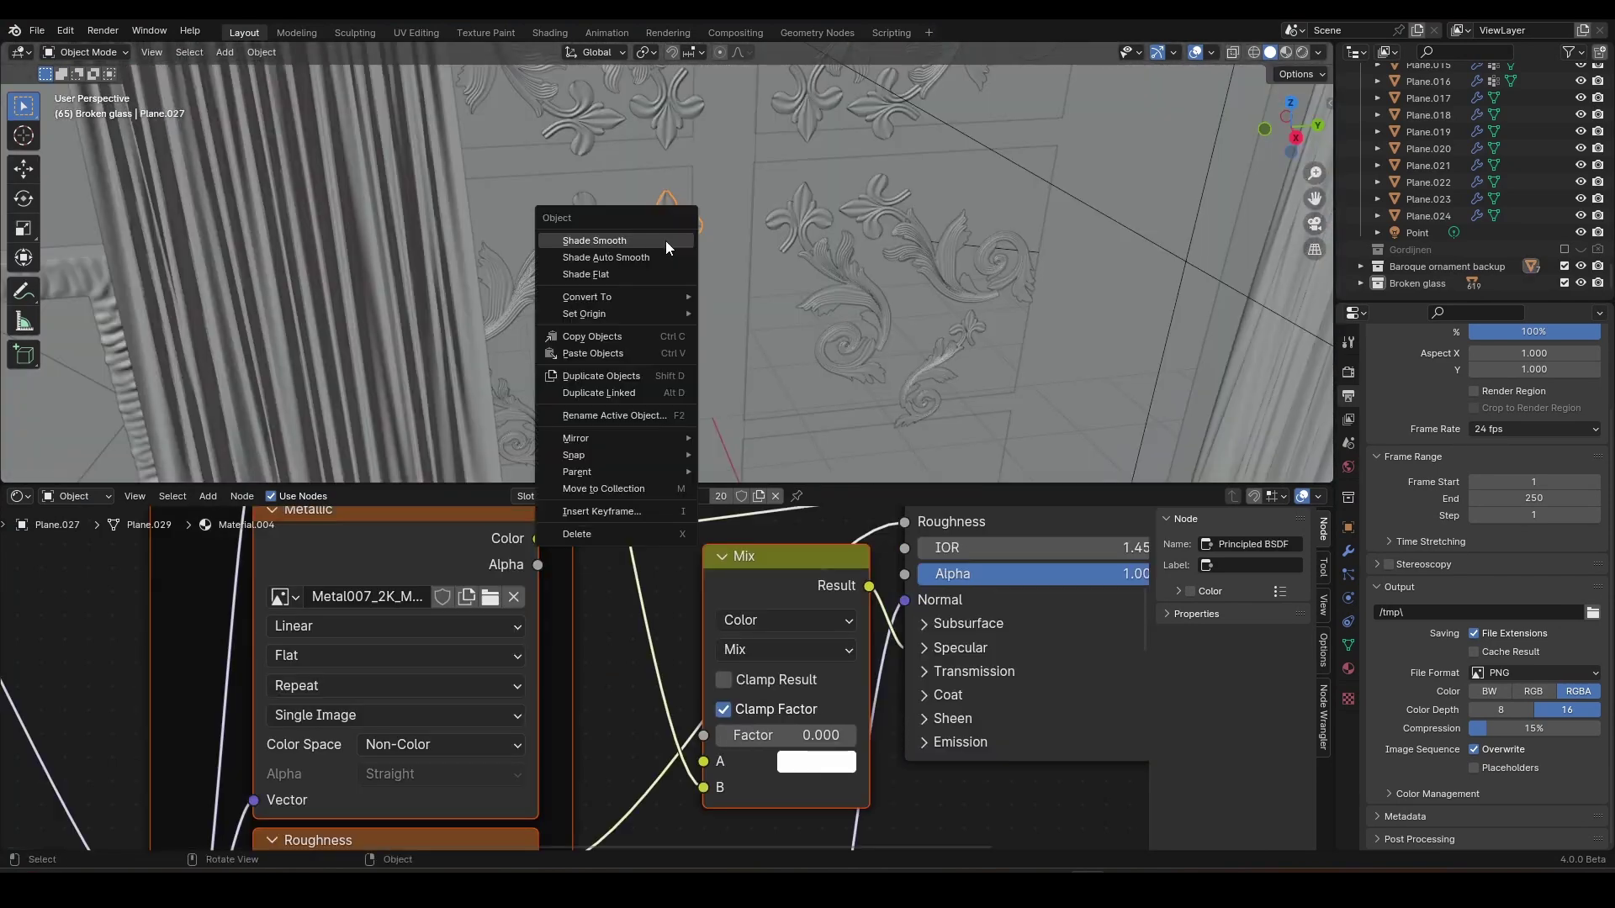
click(618, 337)
scroll(685, 291, up, 4)
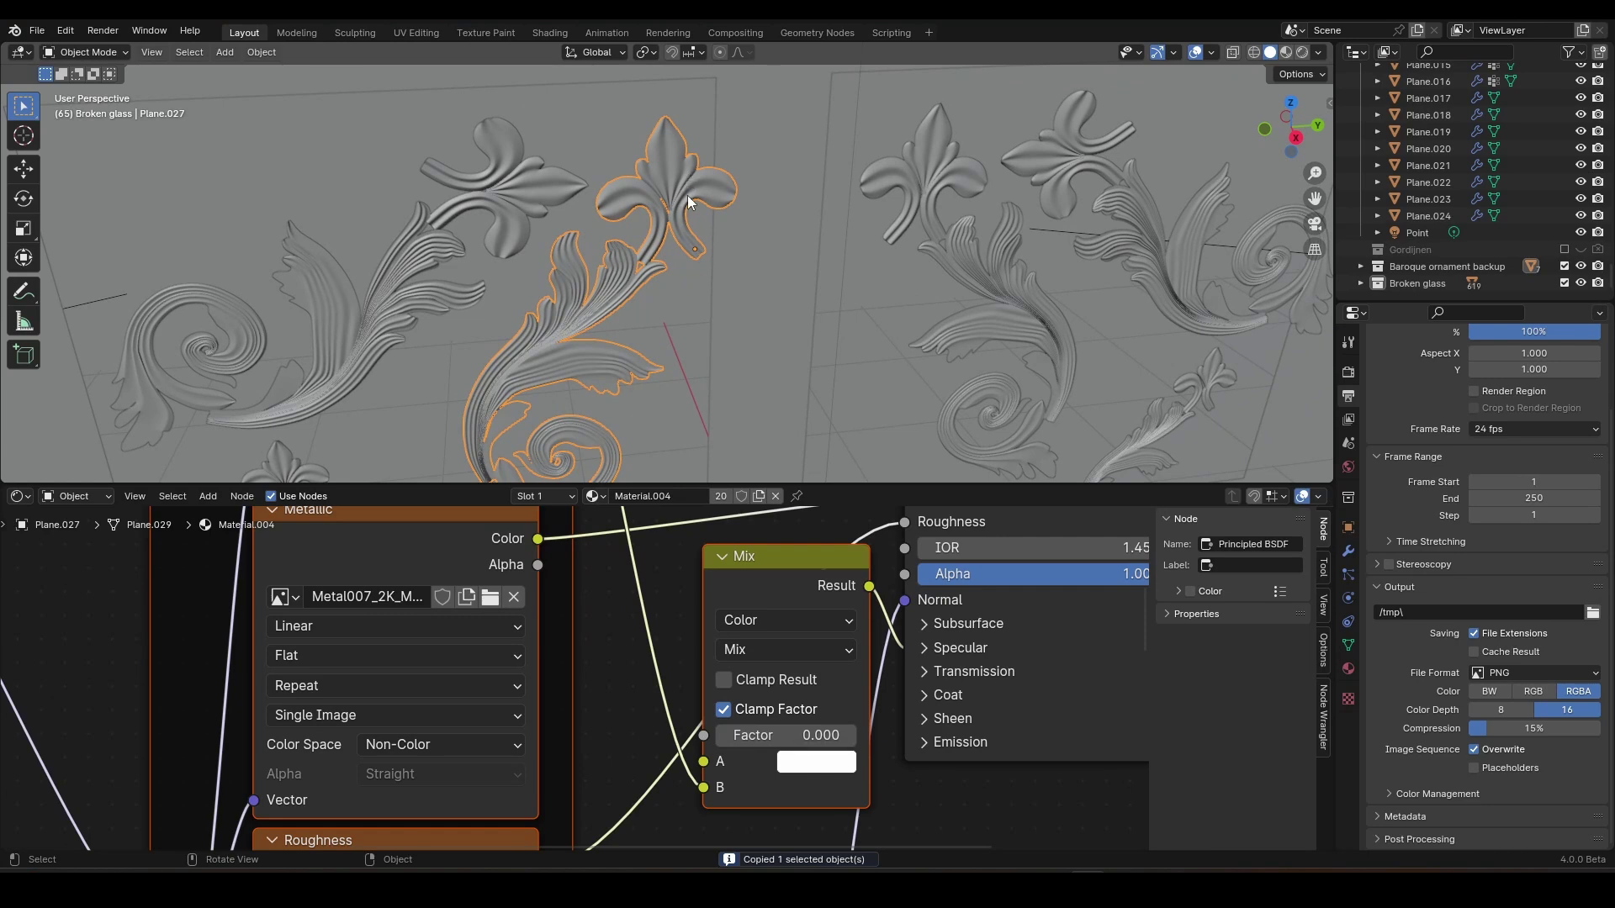
scroll(663, 272, down, 10)
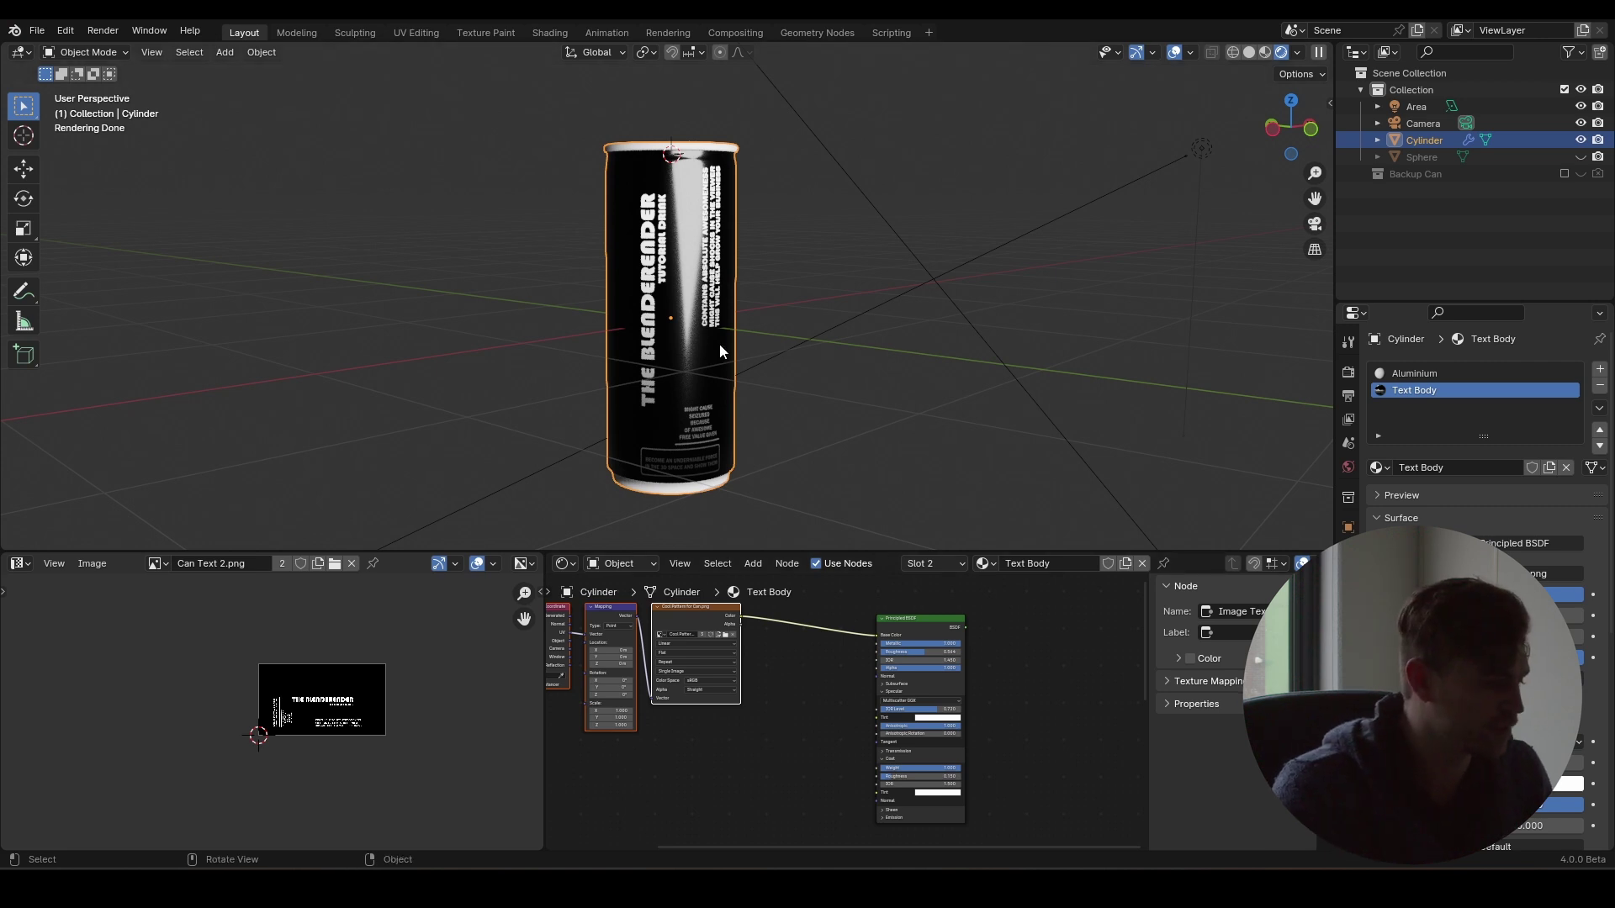
- Try changing the Location and Rotation in the Mapping node of the Cool Pattern for Can.png texture
middle_drag(714, 345, 769, 345)
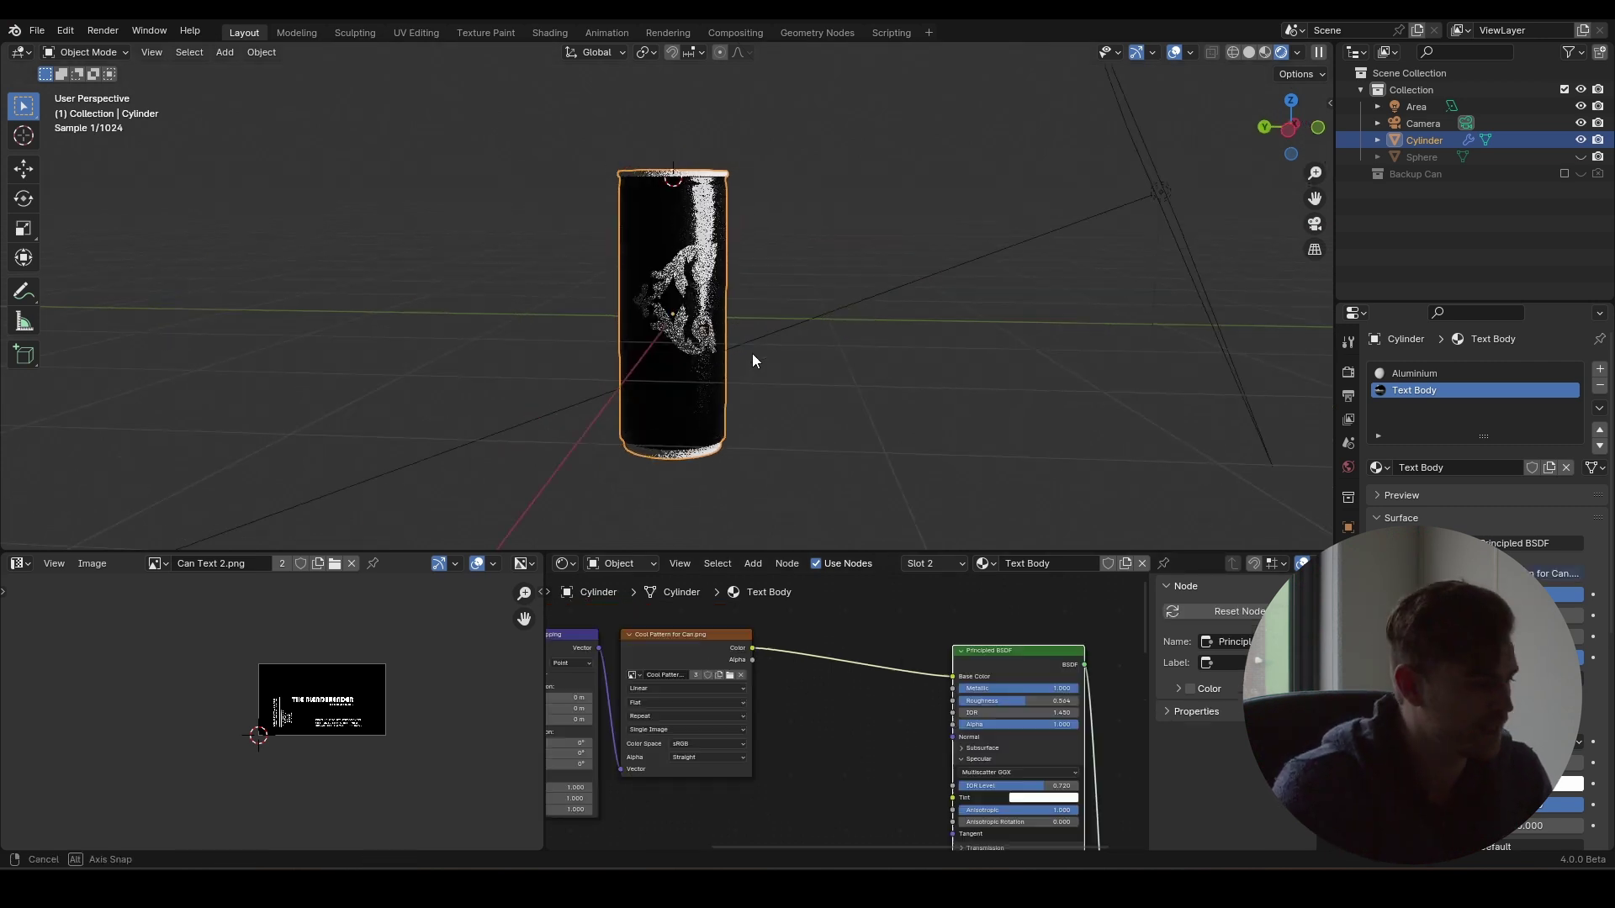
scroll(751, 353, up, 4)
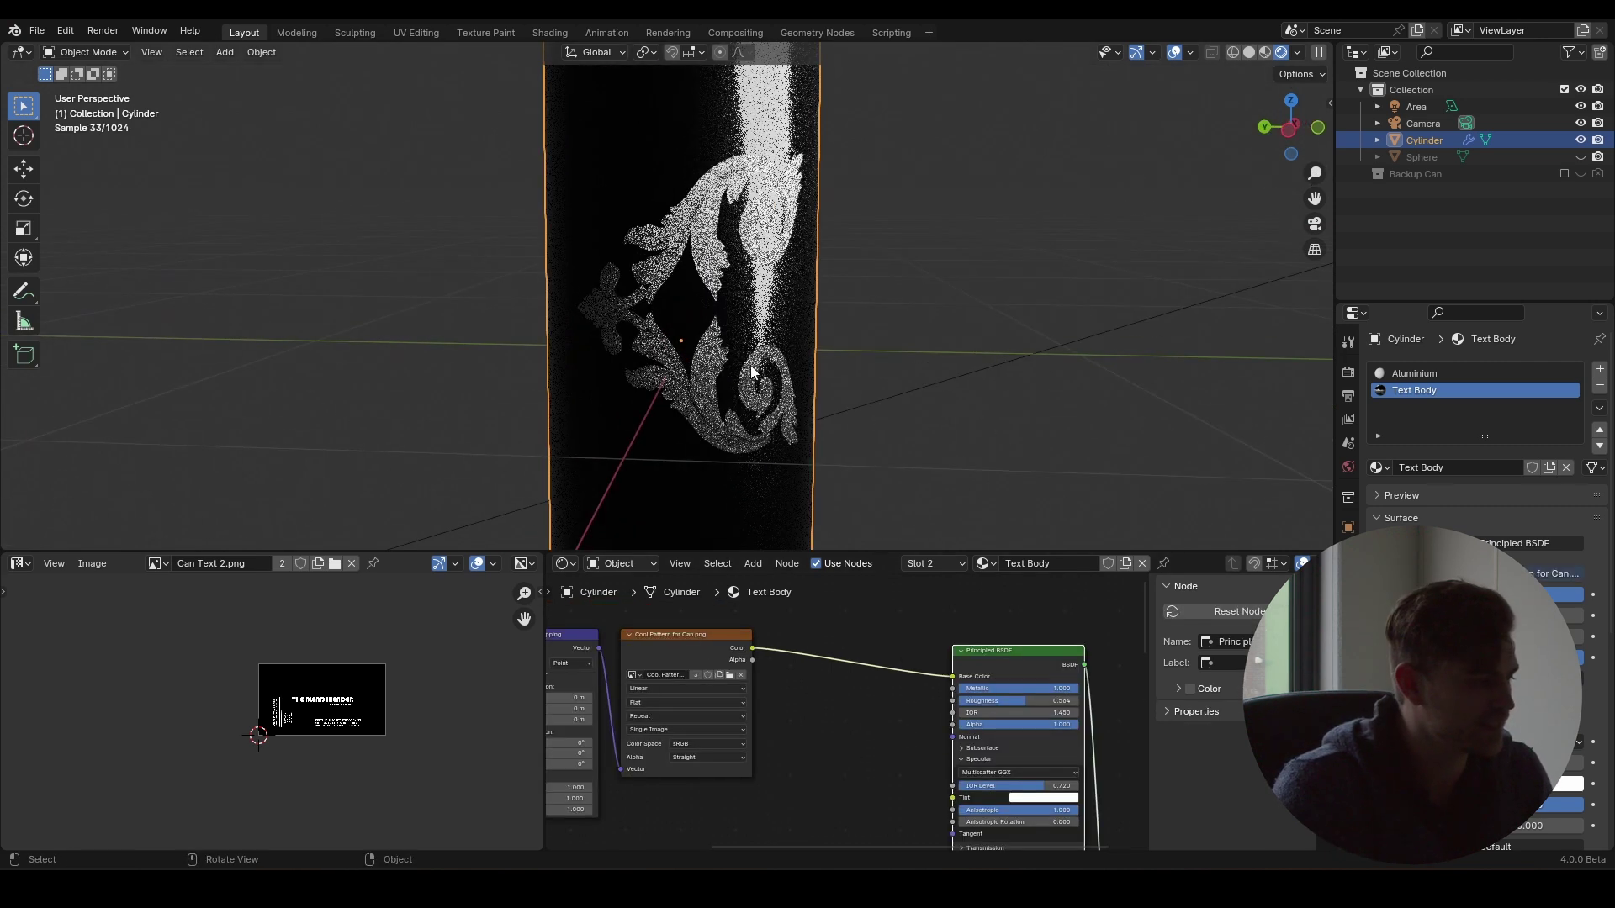
scroll(856, 668, up, 3)
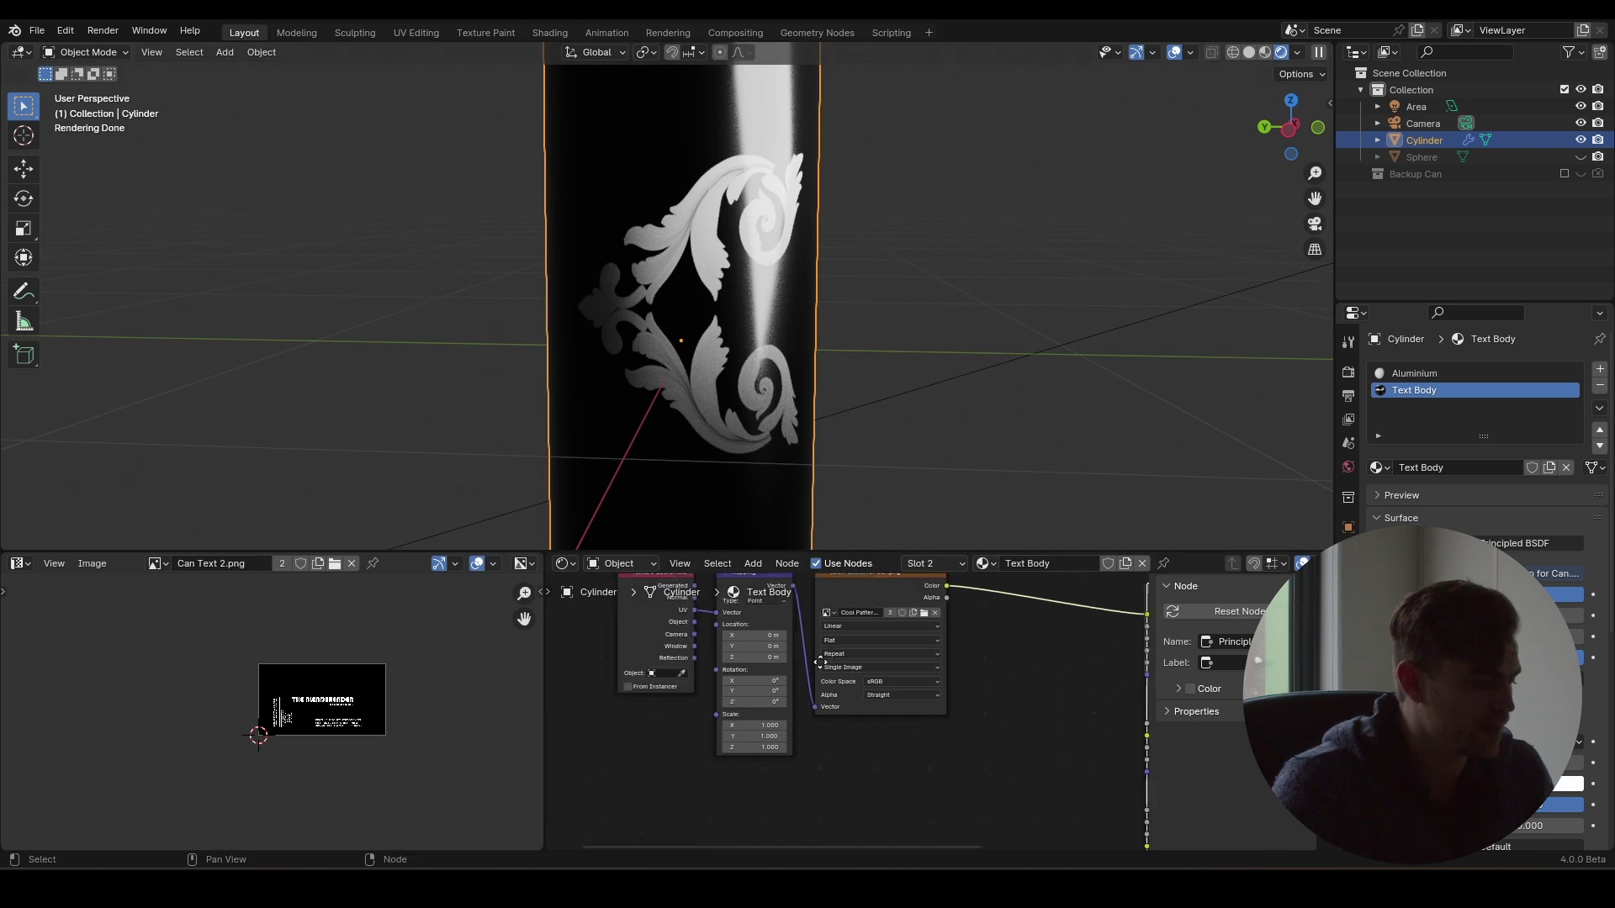
middle_drag(856, 668, 765, 740)
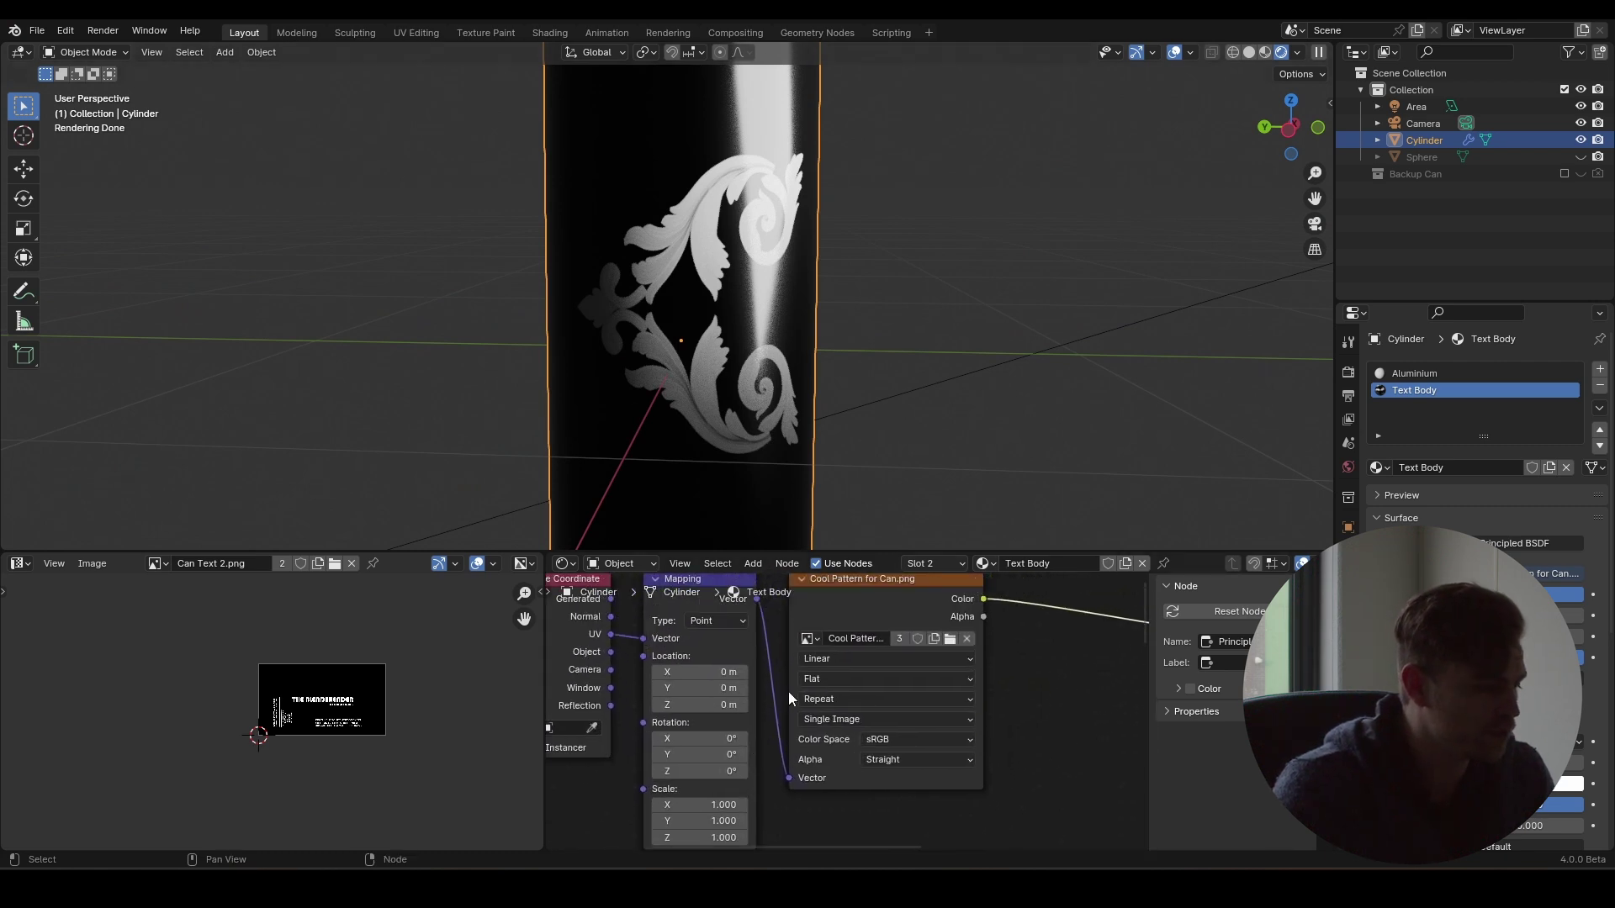
mouse_move(715, 672)
mouse_down()
mouse_move(744, 672)
mouse_move(690, 672)
mouse_move(714, 673)
mouse_up()
key(ctrl+z)
mouse_move(726, 754)
mouse_down()
mouse_move(743, 754)
mouse_move(717, 754)
mouse_move(737, 739)
mouse_move(698, 739)
mouse_move(719, 738)
mouse_move(724, 771)
mouse_move(740, 771)
mouse_up()
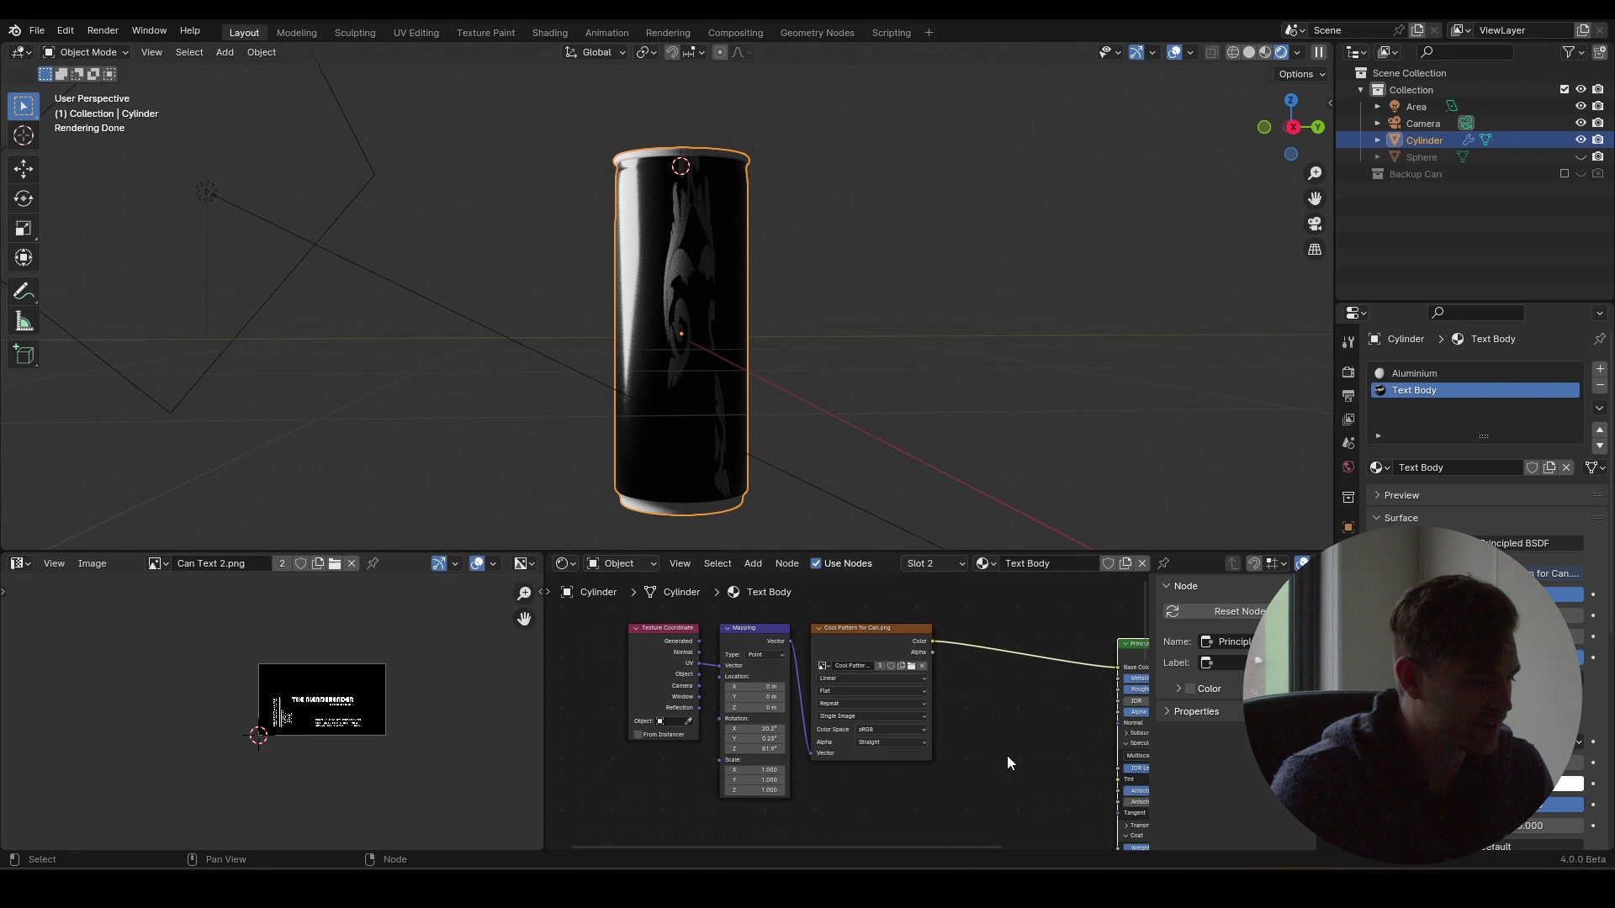
- Reset the Cool Pattern texture's Mapping node to its default values
scroll(1007, 755, down, 4)
middle_drag(1007, 739, 792, 700)
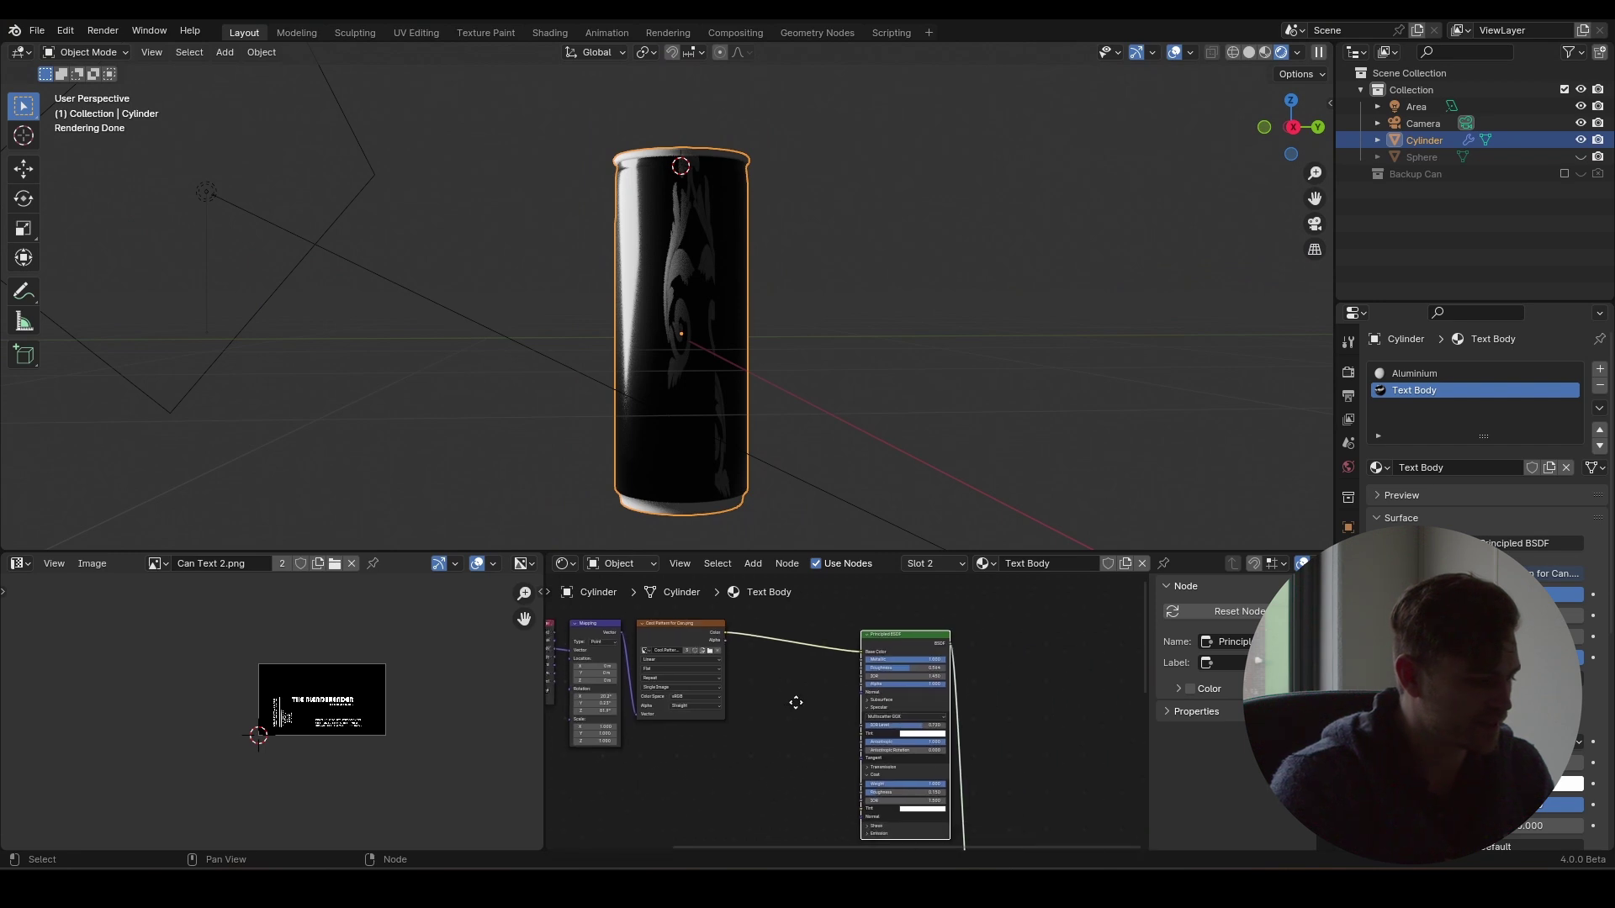
middle_drag(661, 686, 717, 654)
click(598, 621)
key(BackSpace)
scroll(761, 711, down, 6)
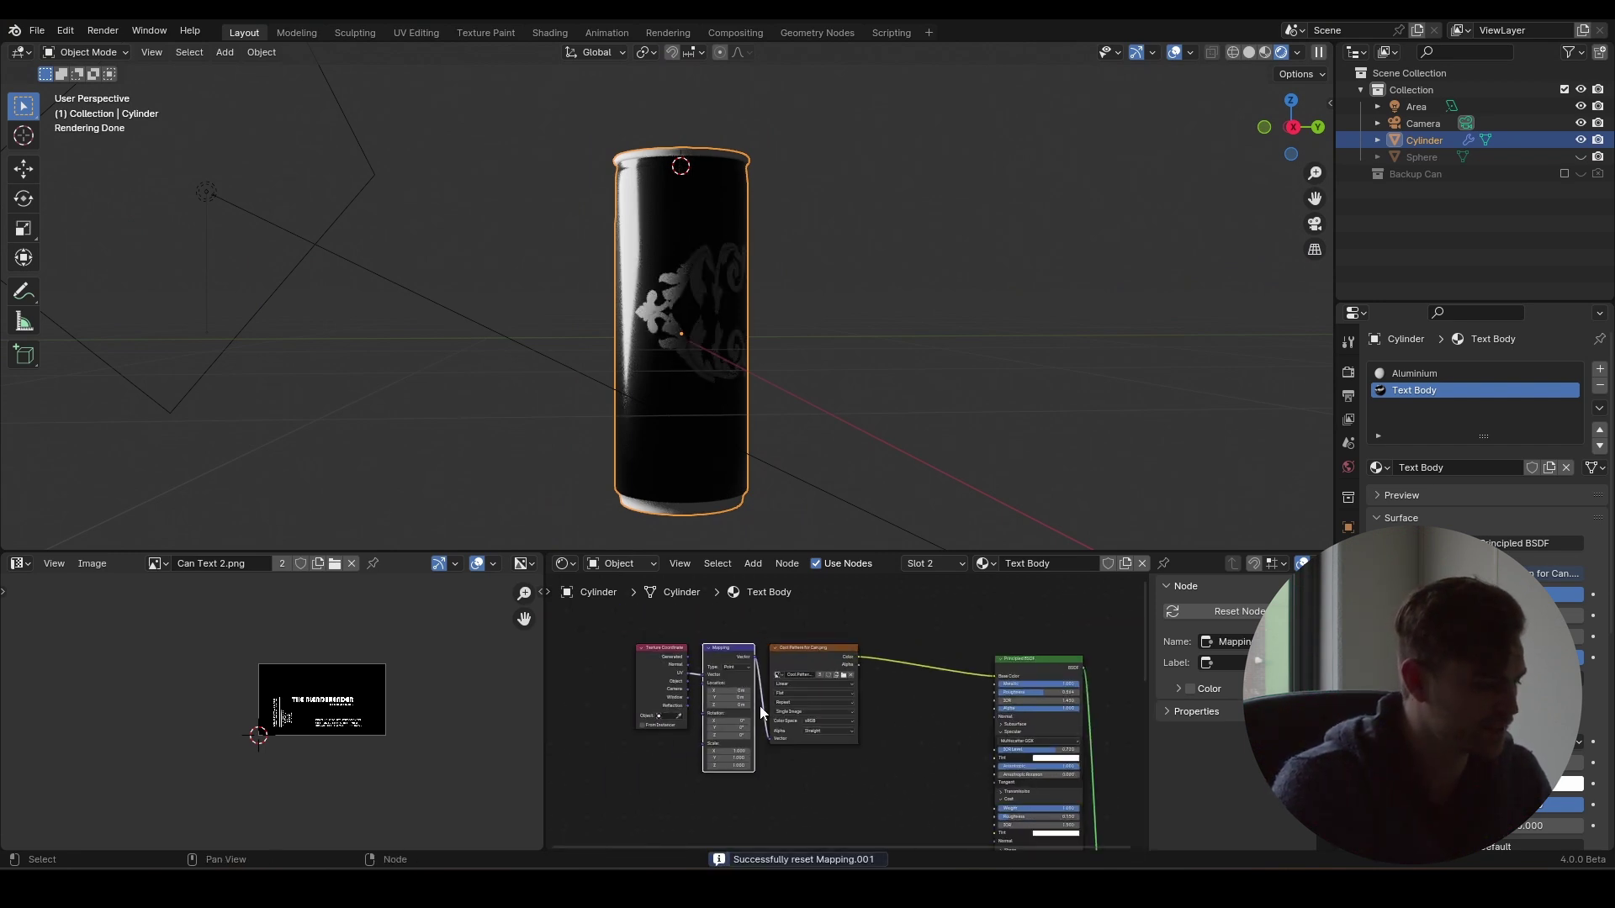
- Save the file and move the Material Output node away from the two Principled BSDF setups
middle_drag(1009, 807, 820, 711)
key(ctrl+s)
drag(859, 793, 986, 726)
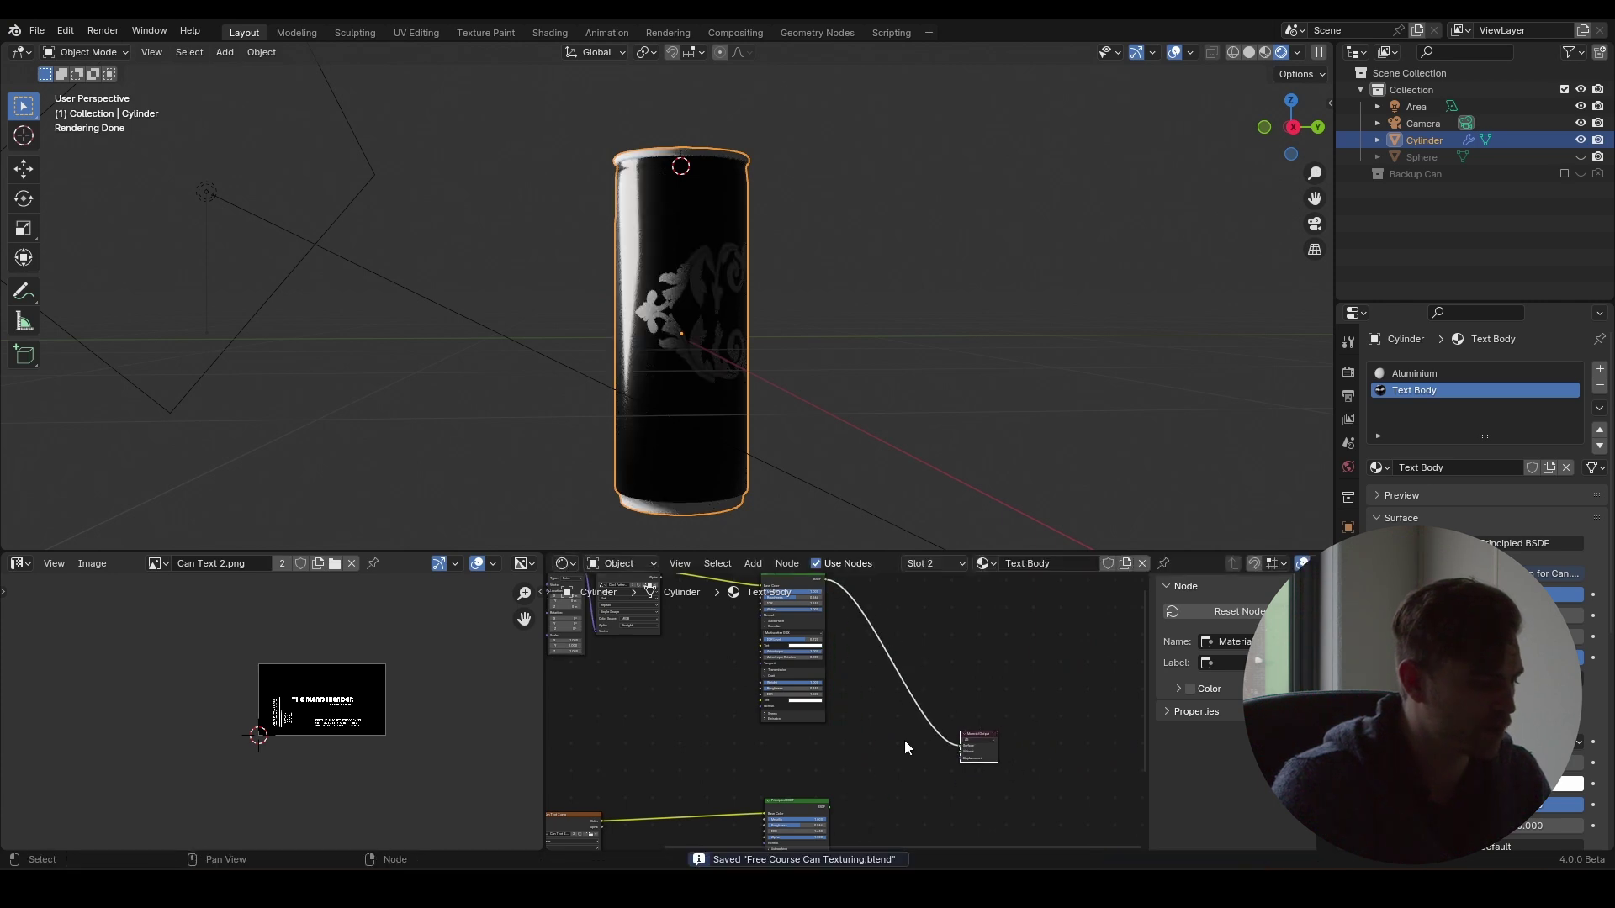
middle_drag(822, 767, 820, 726)
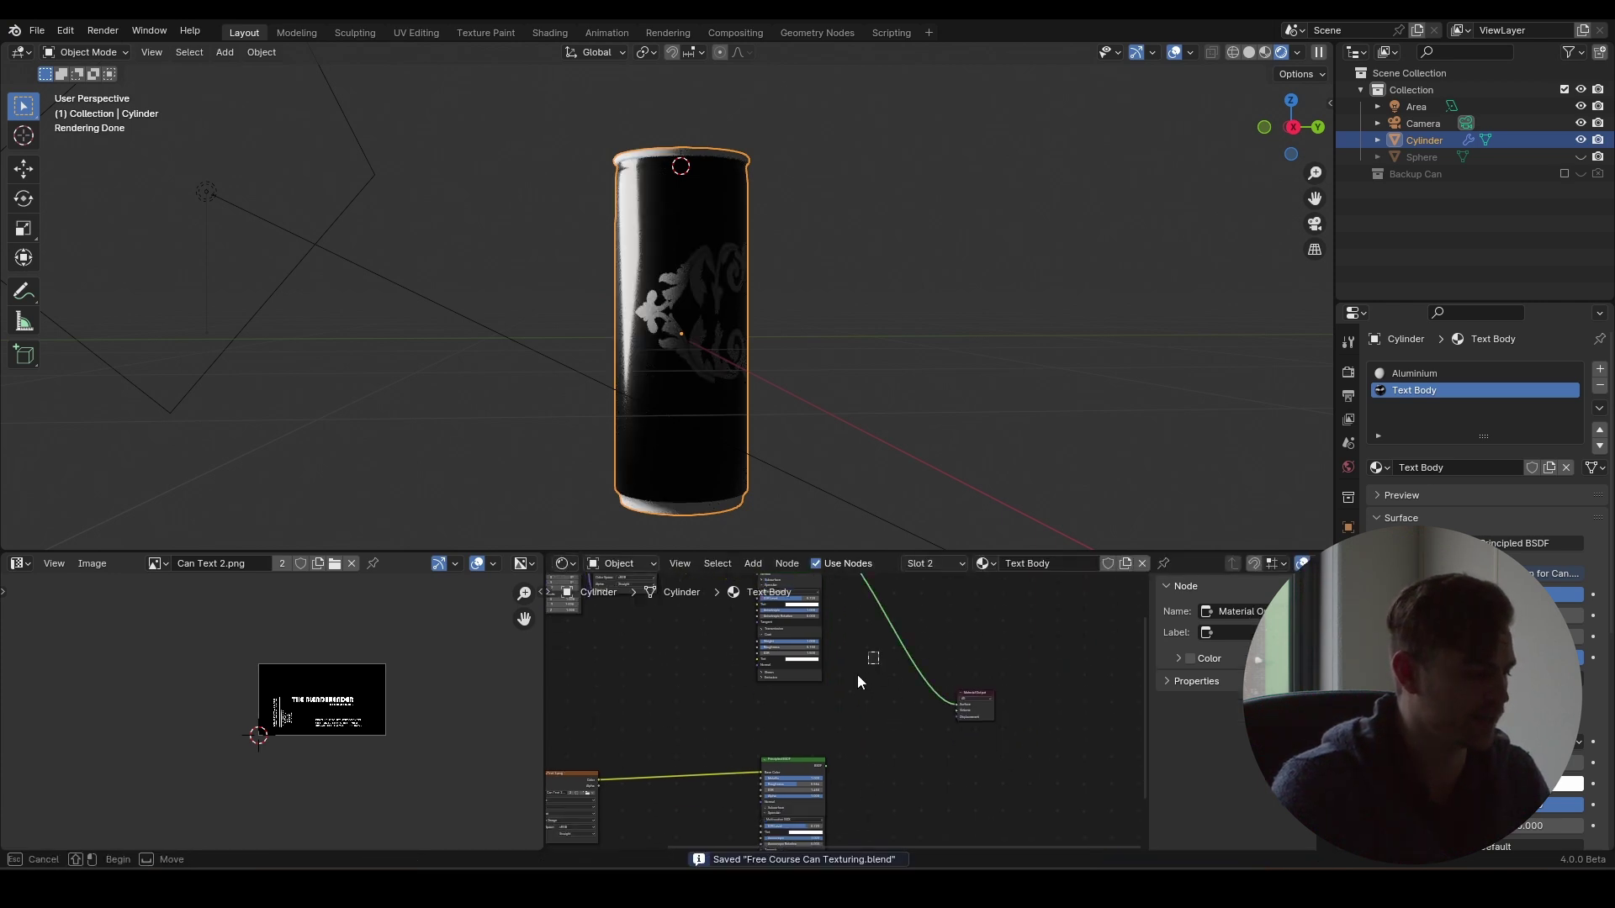
- Combine the pattern and text Principled BSDF nodes with a Mix Shader feeding the Material Output, and place it between them
drag(856, 674, 805, 783)
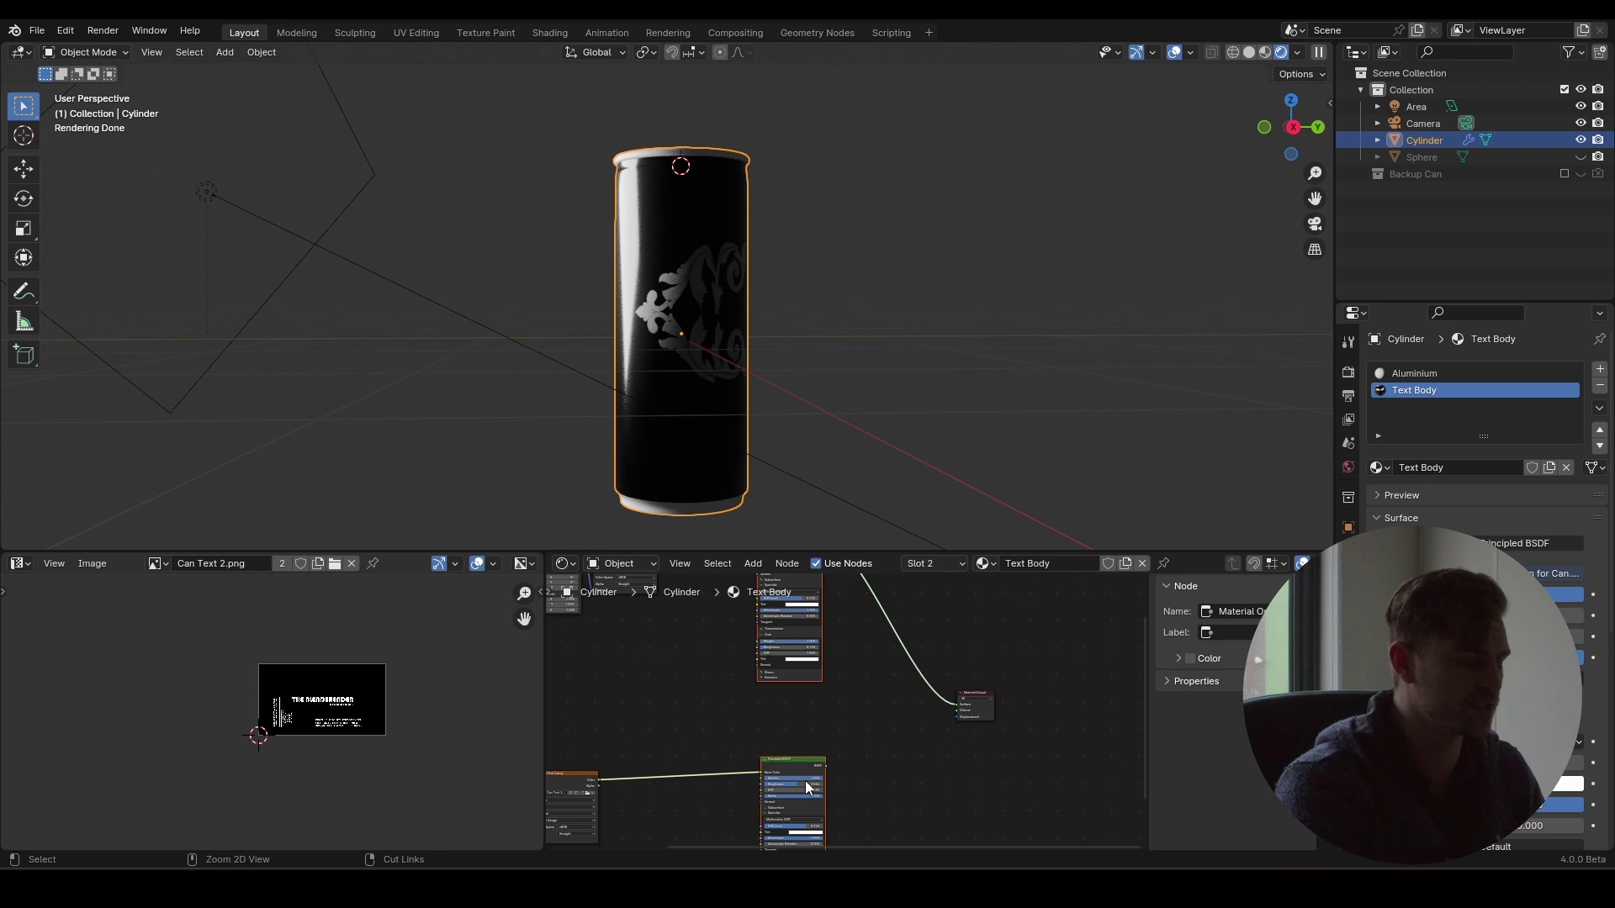
key(ctrl+0)
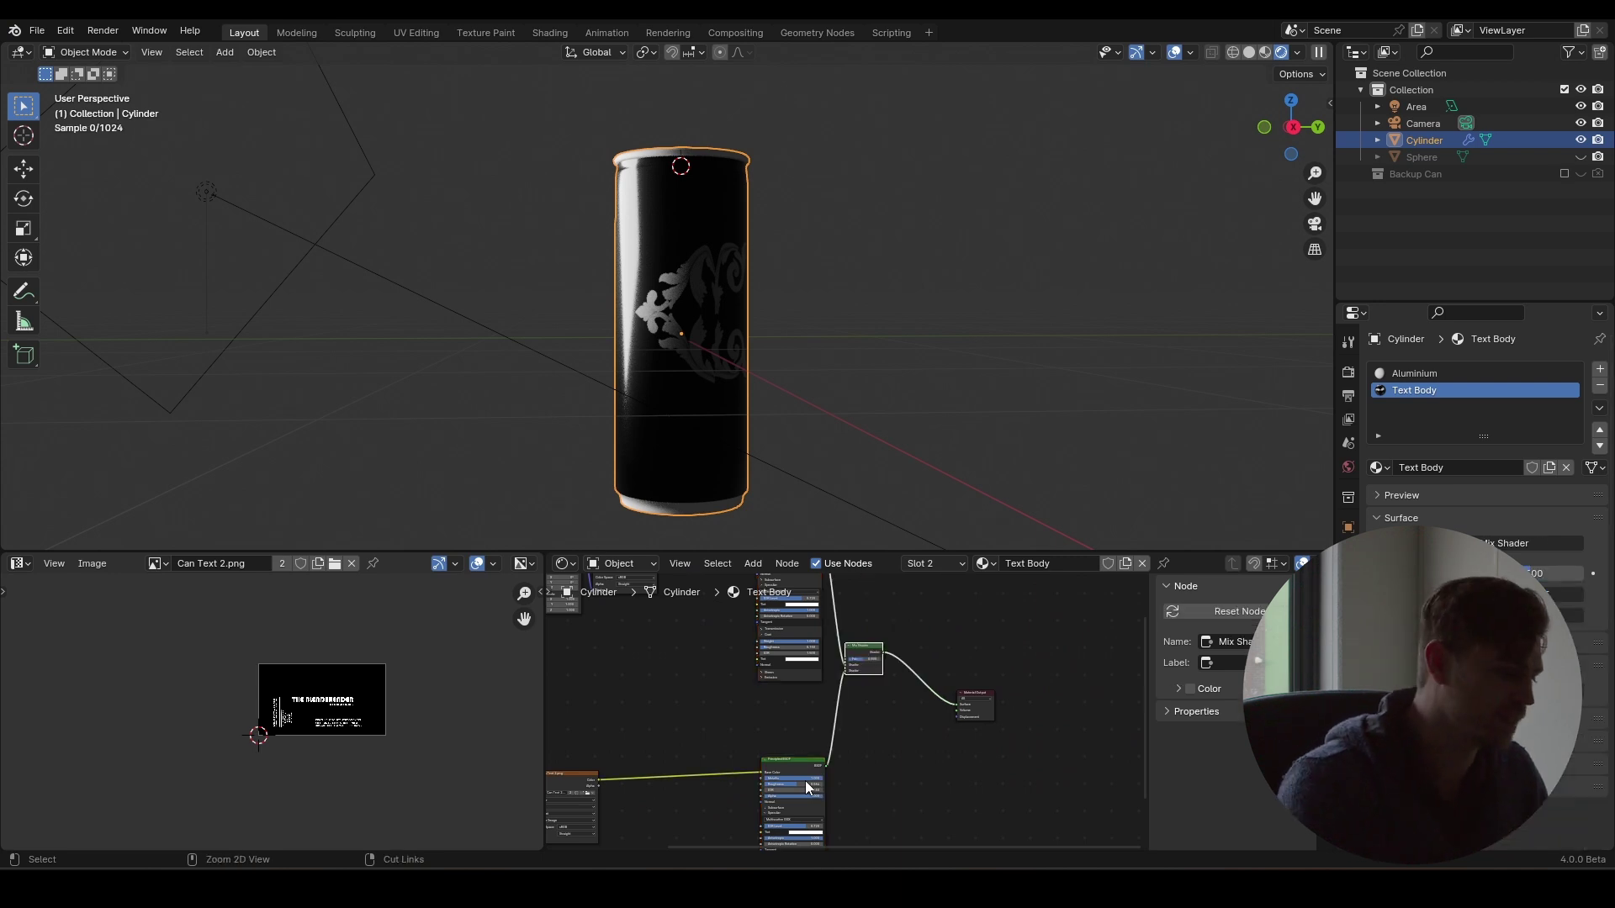
scroll(846, 711, up, 3)
drag(872, 638, 891, 679)
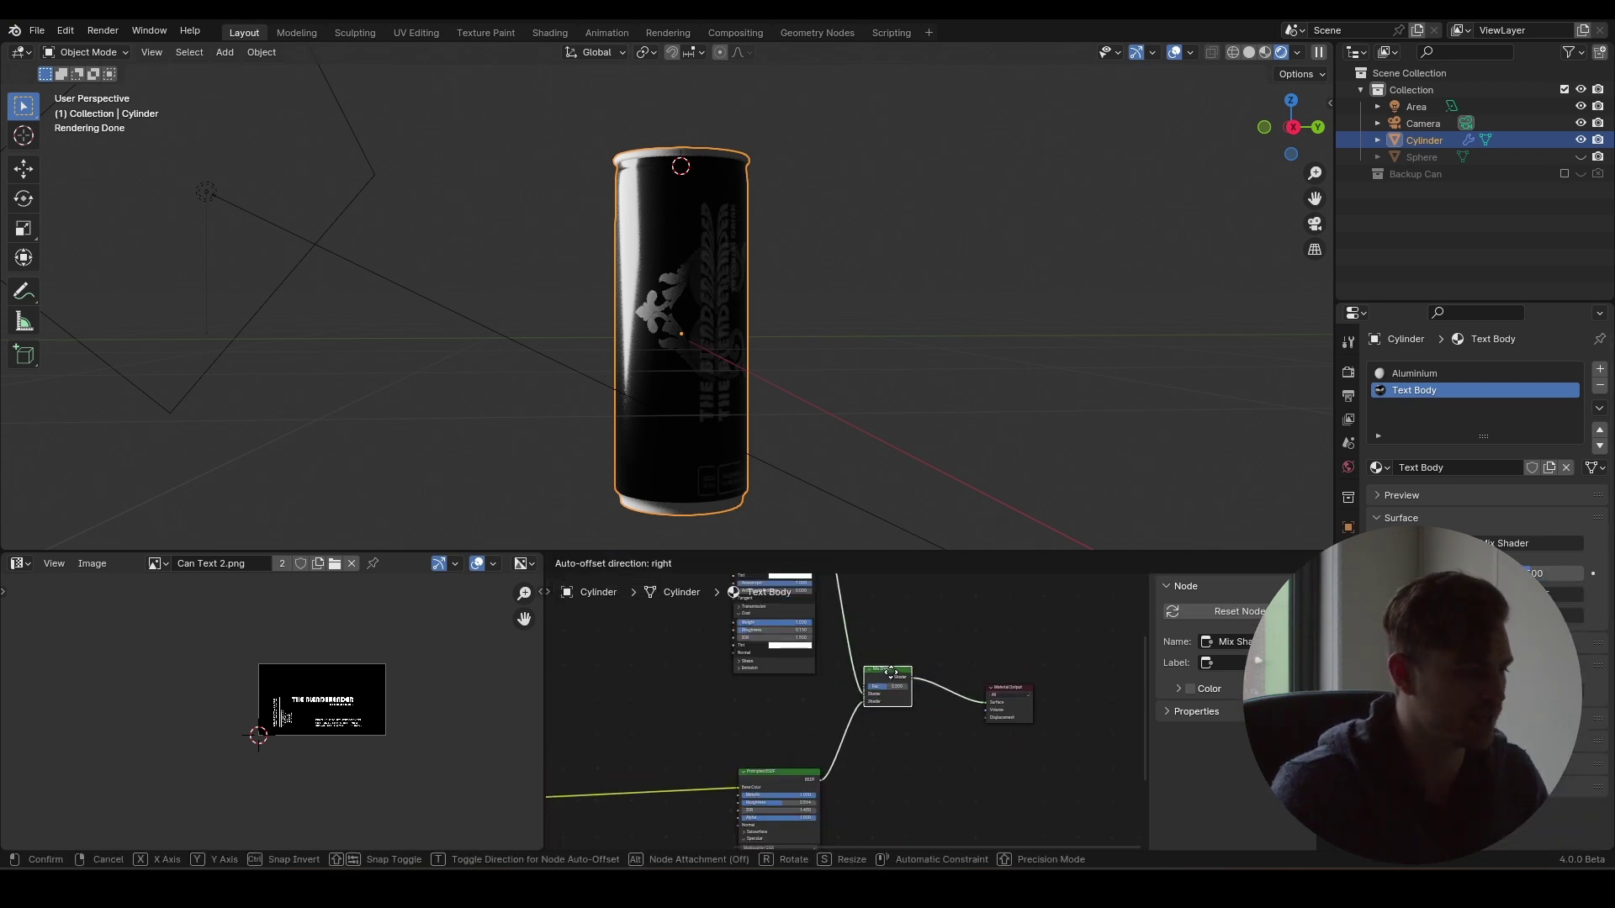
- Offset the Y Location in the Can Text 2.png Mapping node to move the label text away from the ornament pattern
middle_drag(746, 385, 712, 331)
scroll(713, 385, up, 4)
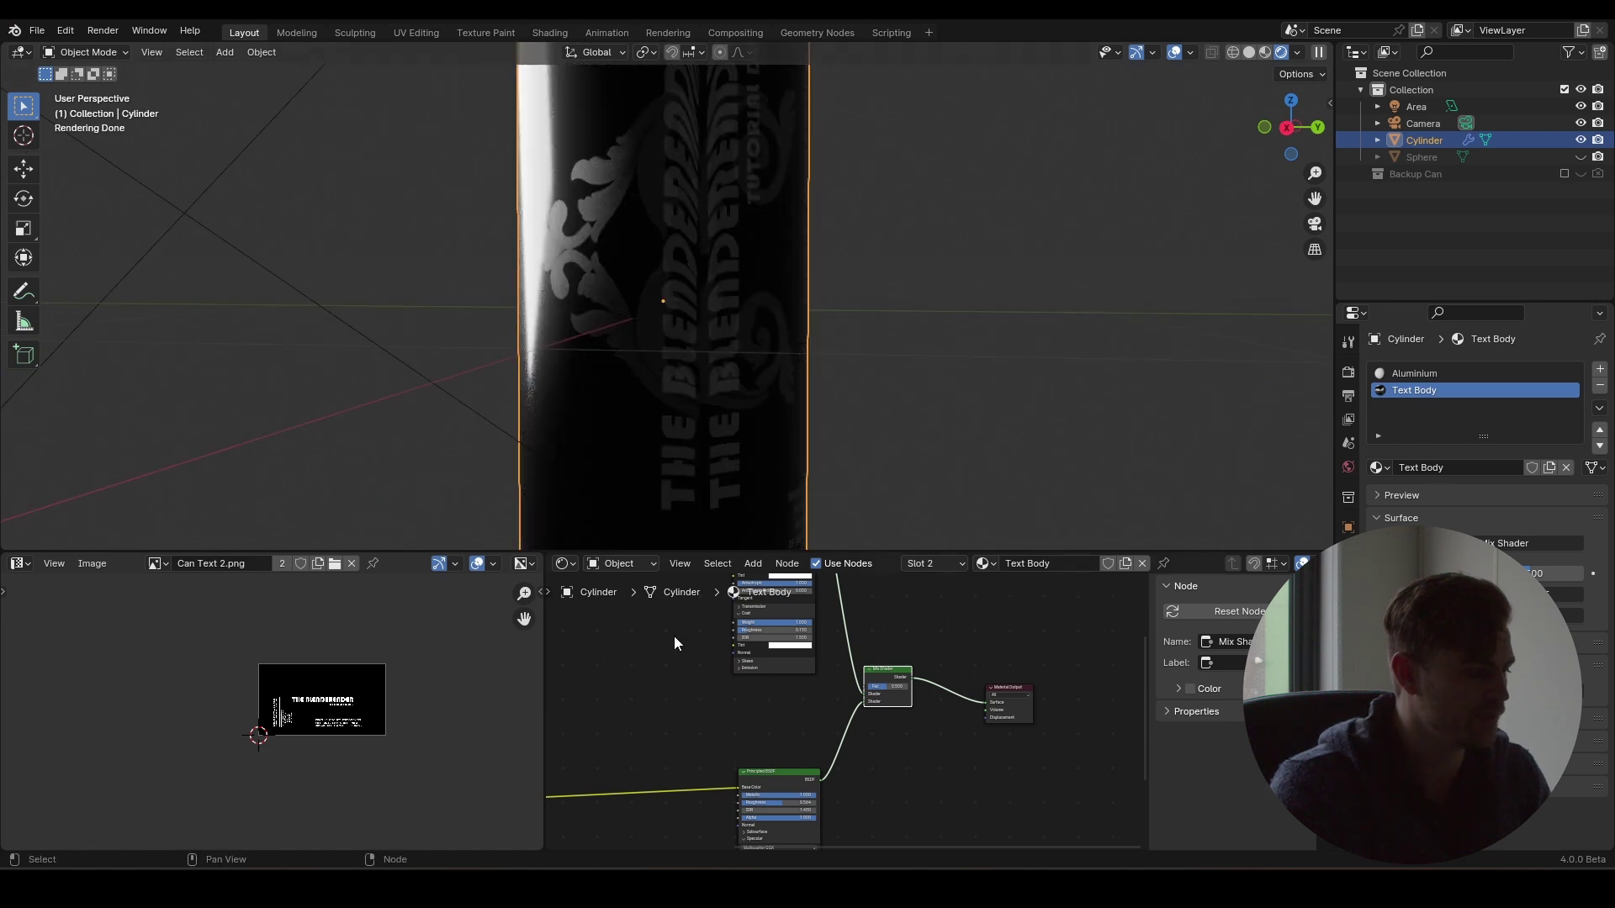
middle_drag(699, 497, 681, 538)
middle_drag(659, 738, 996, 608)
scroll(794, 655, up, 5)
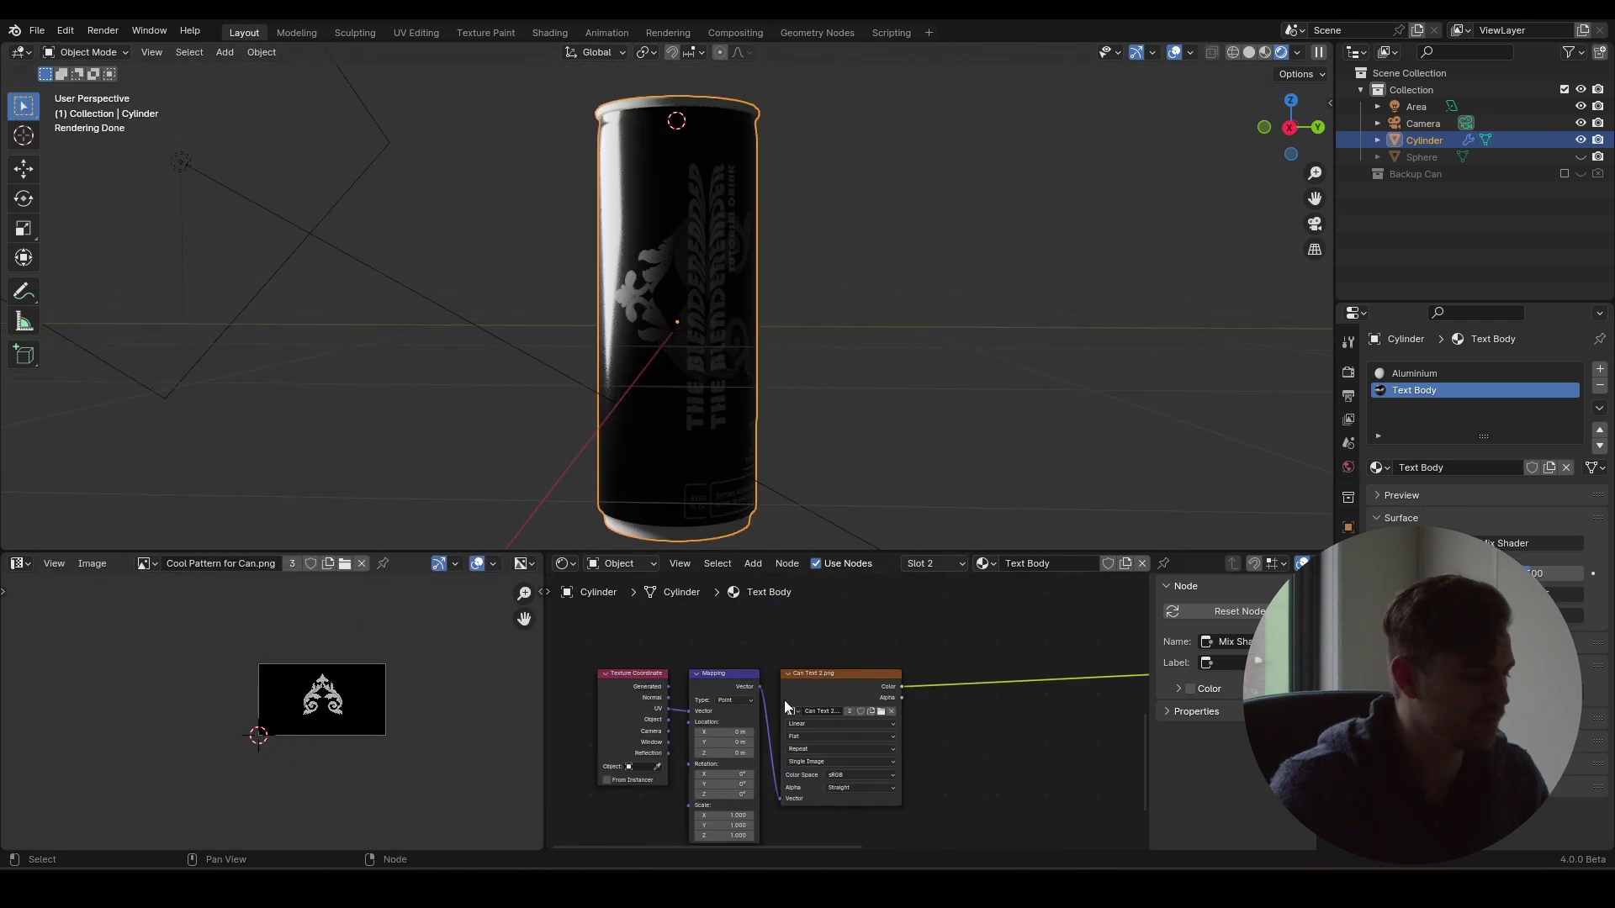
scroll(784, 700, up, 4)
drag(762, 727, 794, 742)
right_click(762, 726)
middle_drag(756, 454, 775, 402)
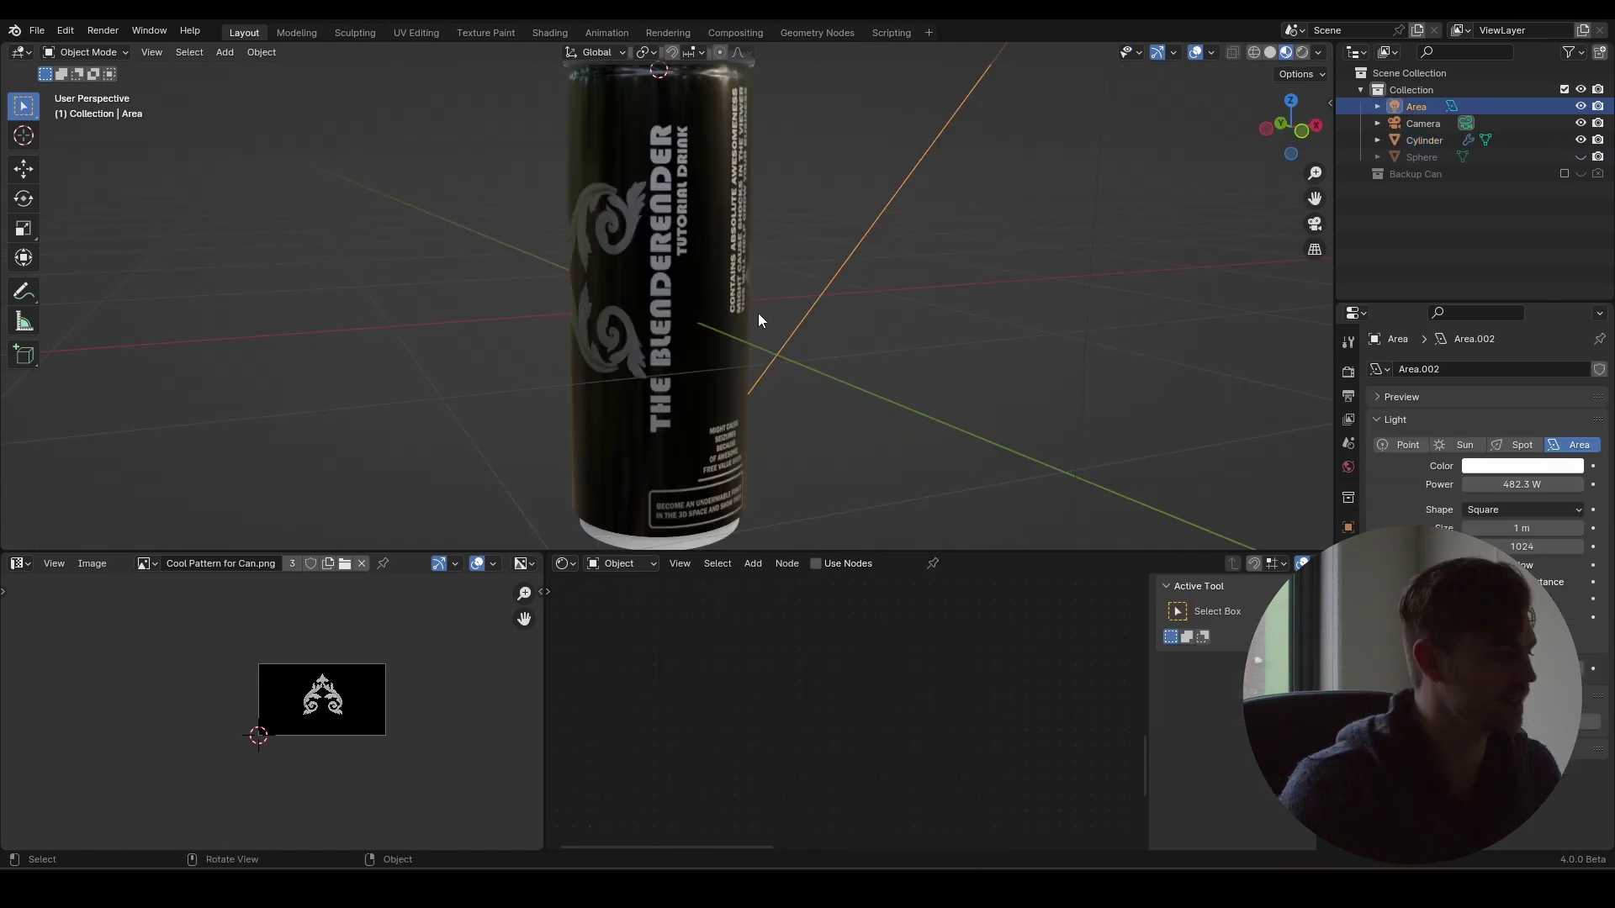
- Save the file and select the can to bring up its Text Body nodes
key(ctrl+s)
middle_drag(582, 319, 848, 353)
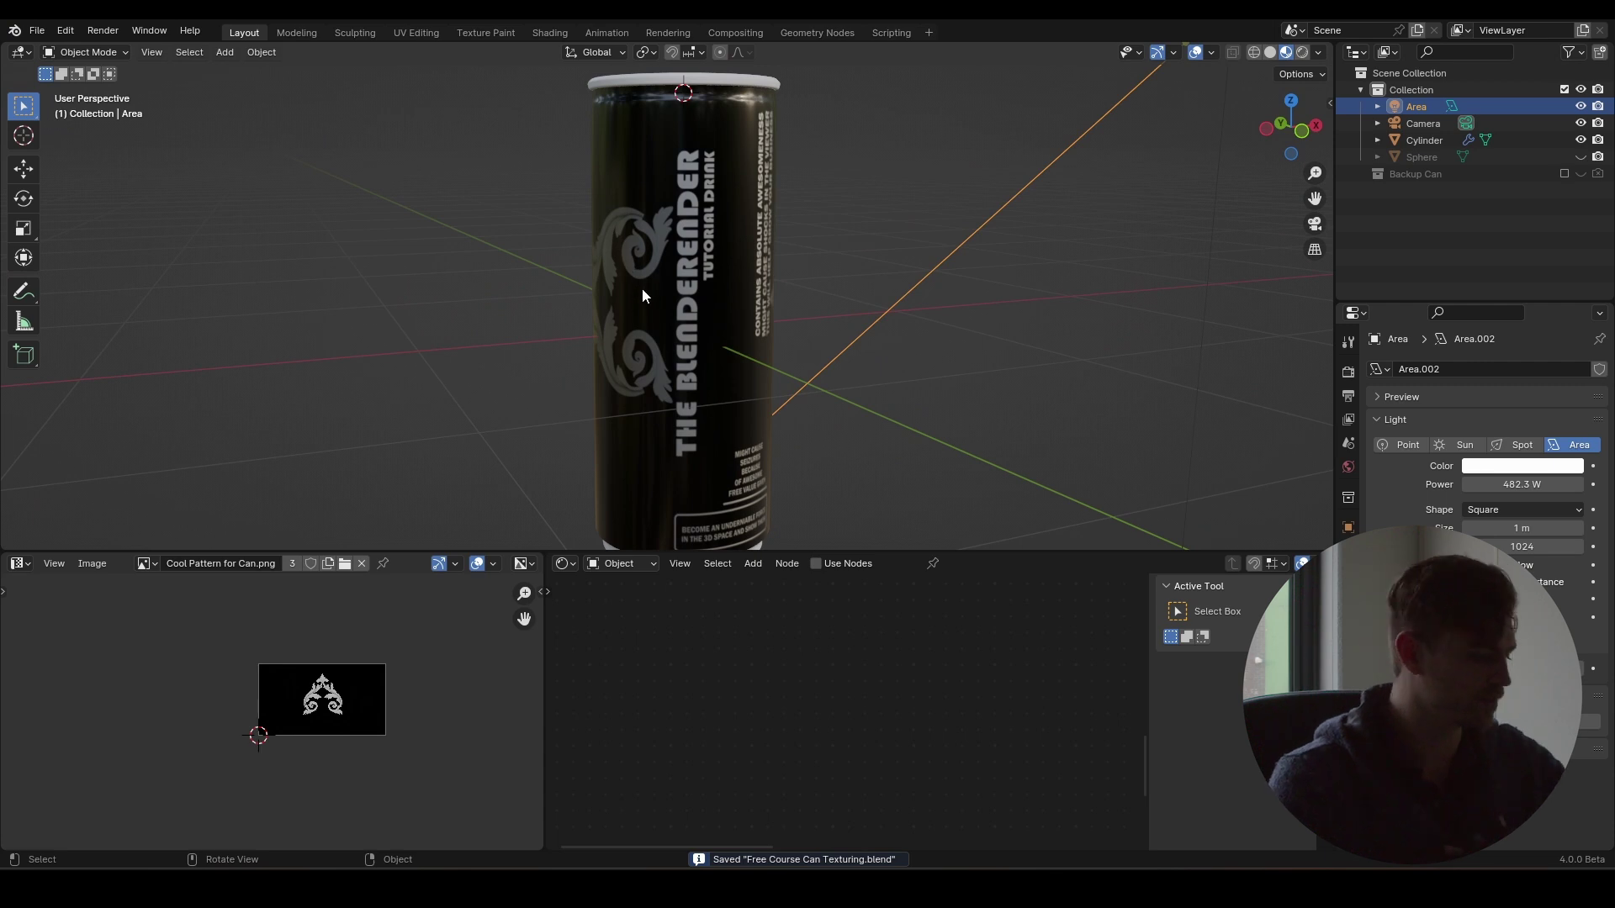
click(670, 478)
scroll(725, 680, down, 3)
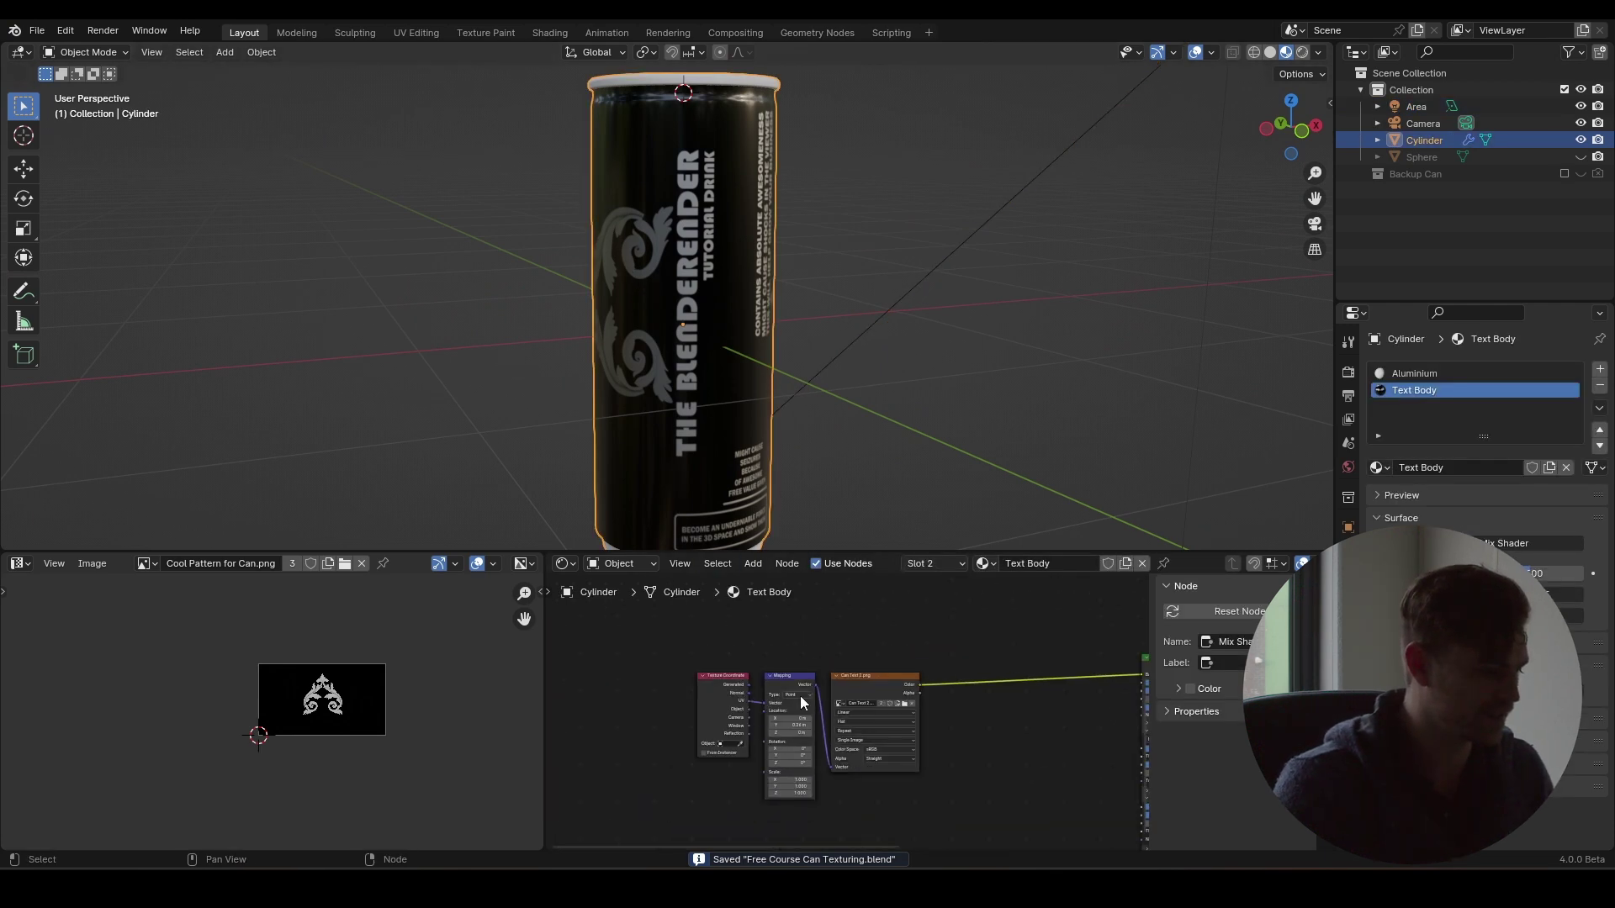
- Move the Cool Pattern for Can.png texture nodes closer to the Can Text 2.png texture nodes
middle_drag(800, 695, 785, 766)
middle_drag(800, 605, 850, 688)
scroll(864, 664, down, 4)
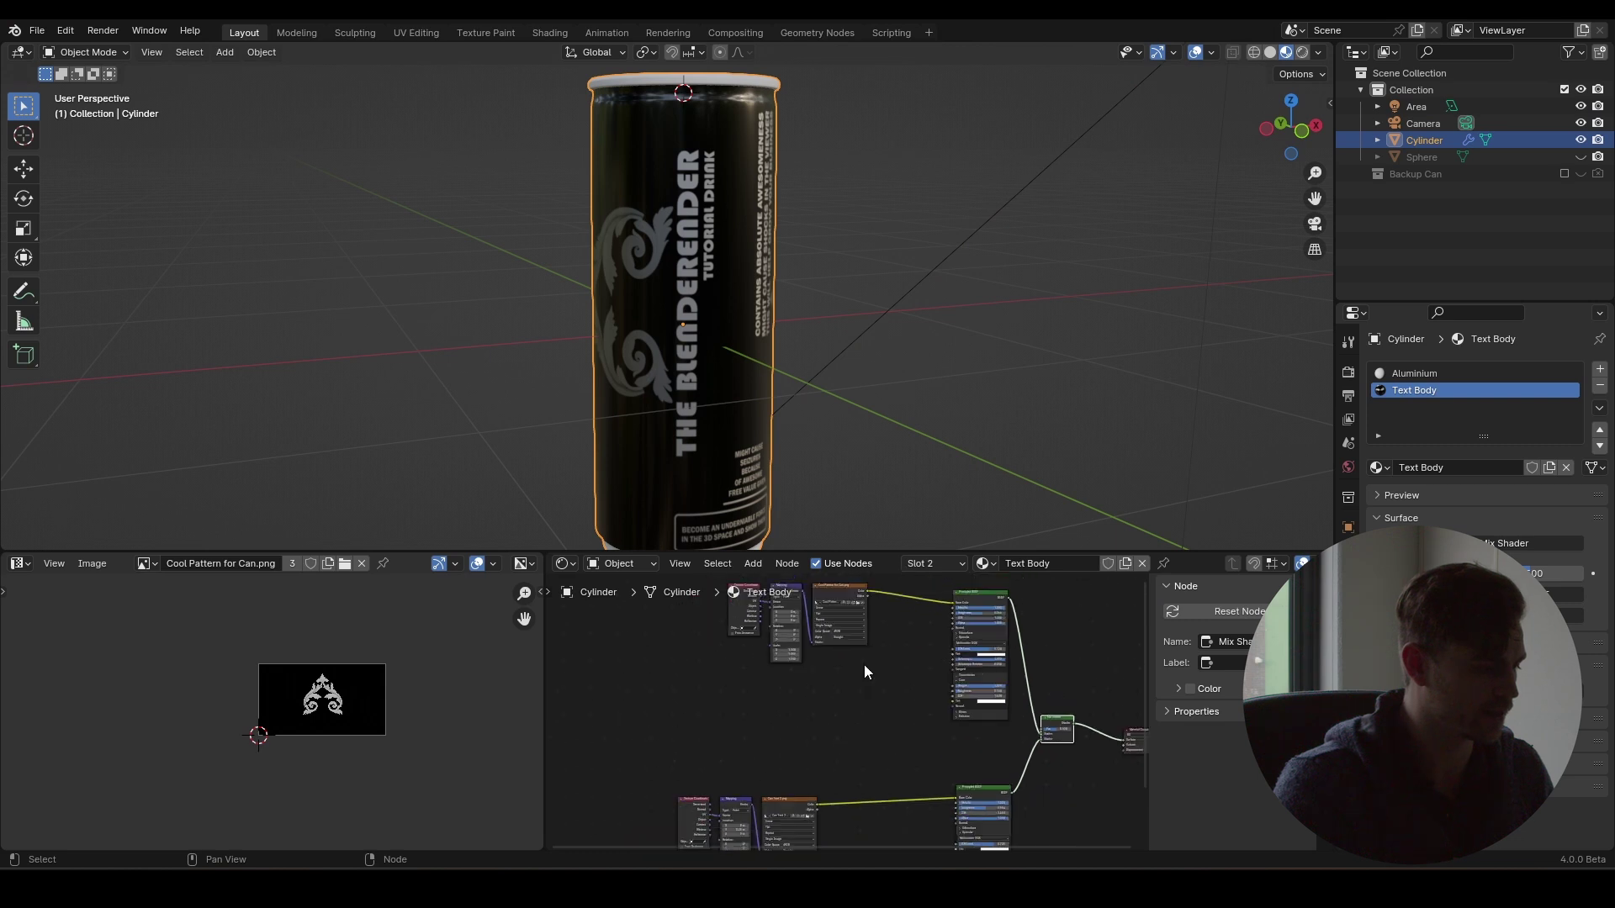
drag(876, 613, 659, 681)
key(g)
click(607, 735)
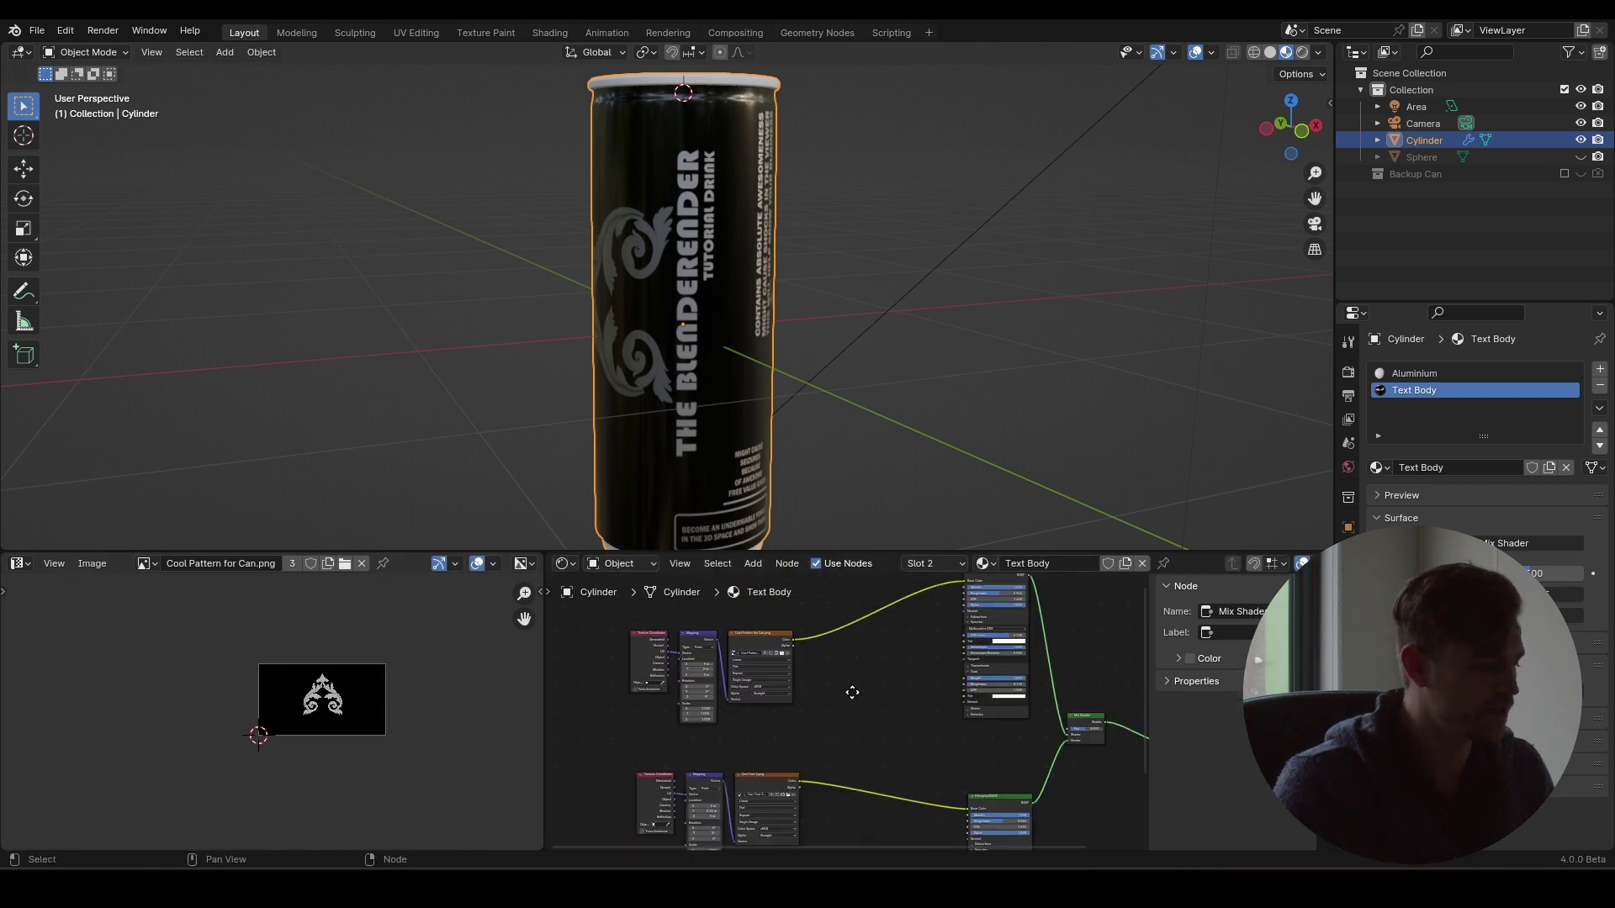
middle_drag(852, 691, 835, 687)
drag(839, 663, 754, 785)
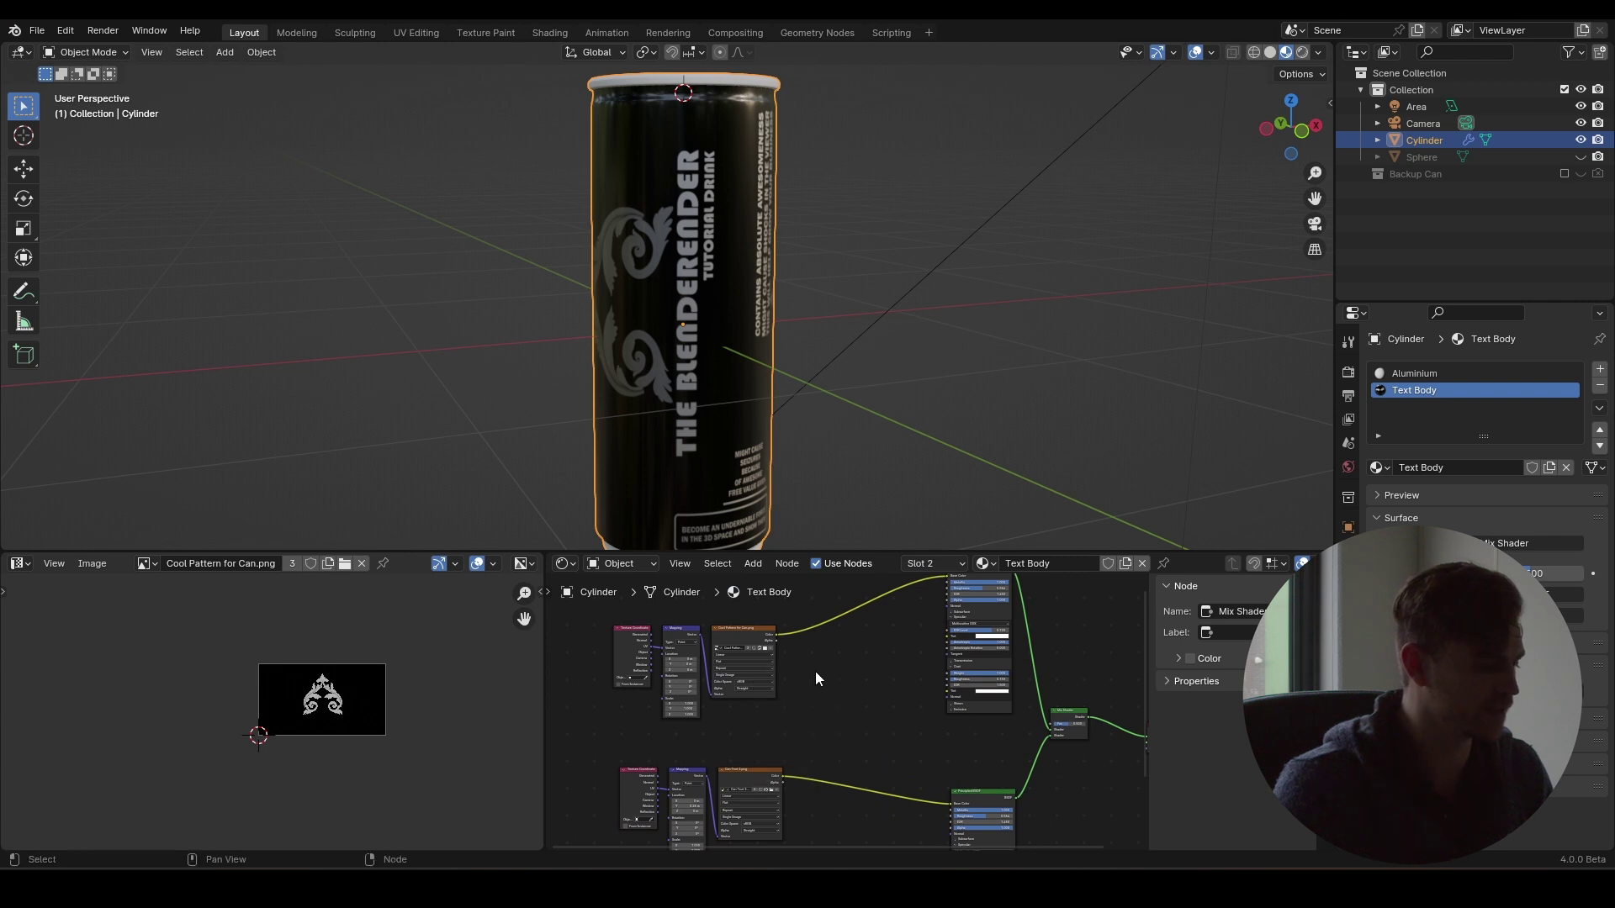
- Offset the Cool Pattern for Can.png Mapping Location to X -0.07 m and Y 0.26 m, placing the ornament over the label text
scroll(736, 660, up, 8)
middle_drag(670, 684, 794, 733)
scroll(794, 734, up, 7)
drag(705, 701, 732, 721)
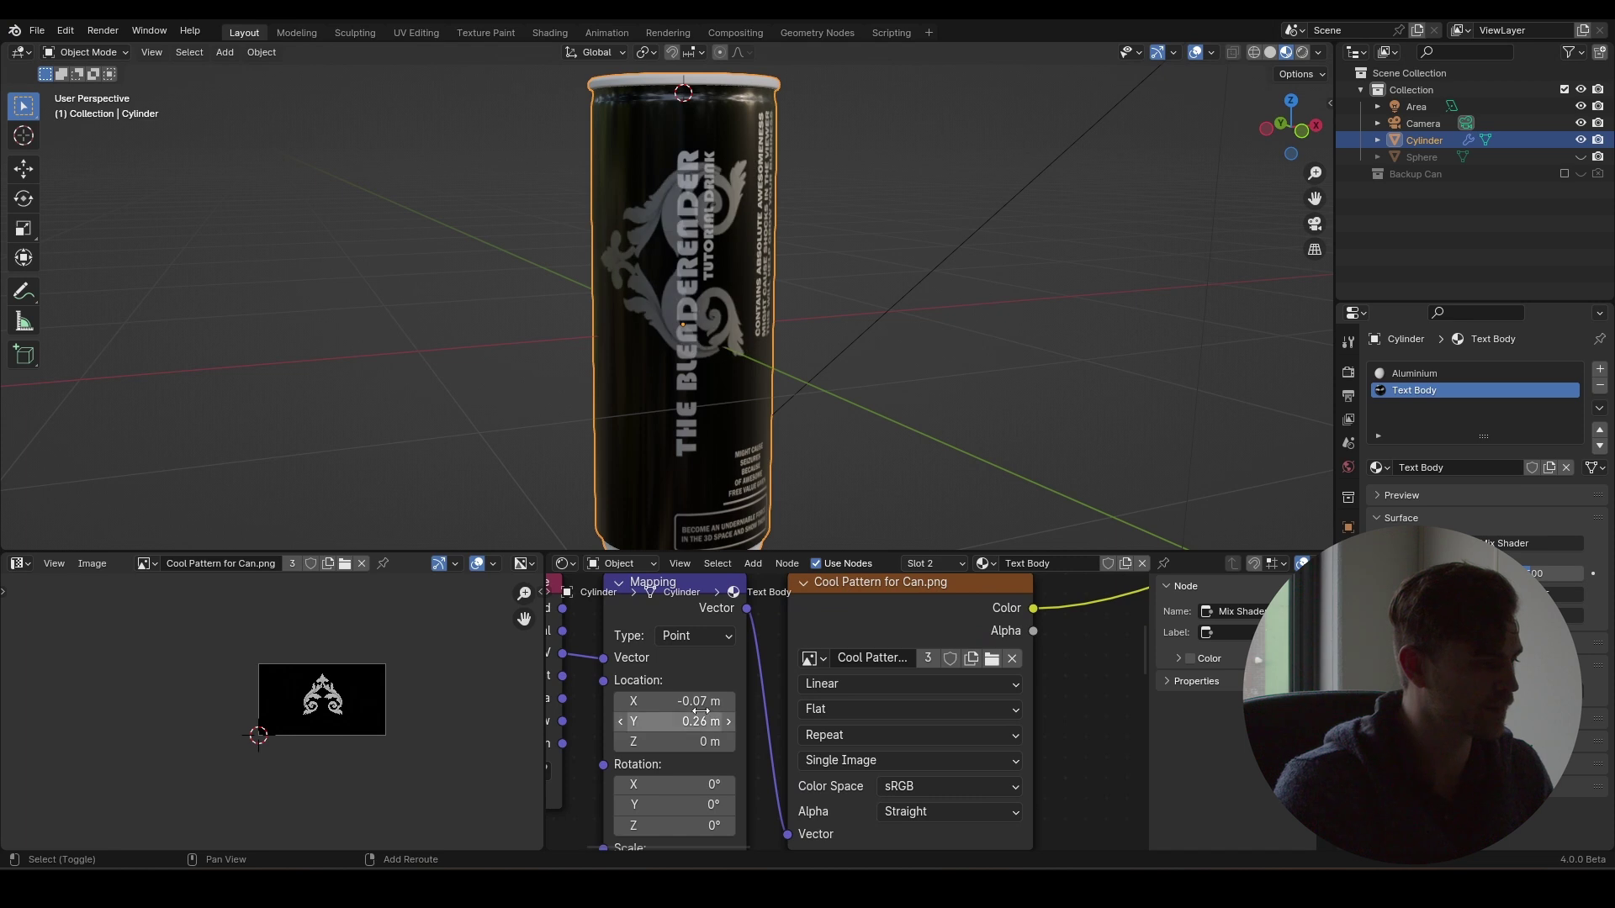
- Examine up close how the ornament pattern and the label text blend where they overlap on the can
scroll(683, 251, up, 8)
scroll(694, 301, up, 2)
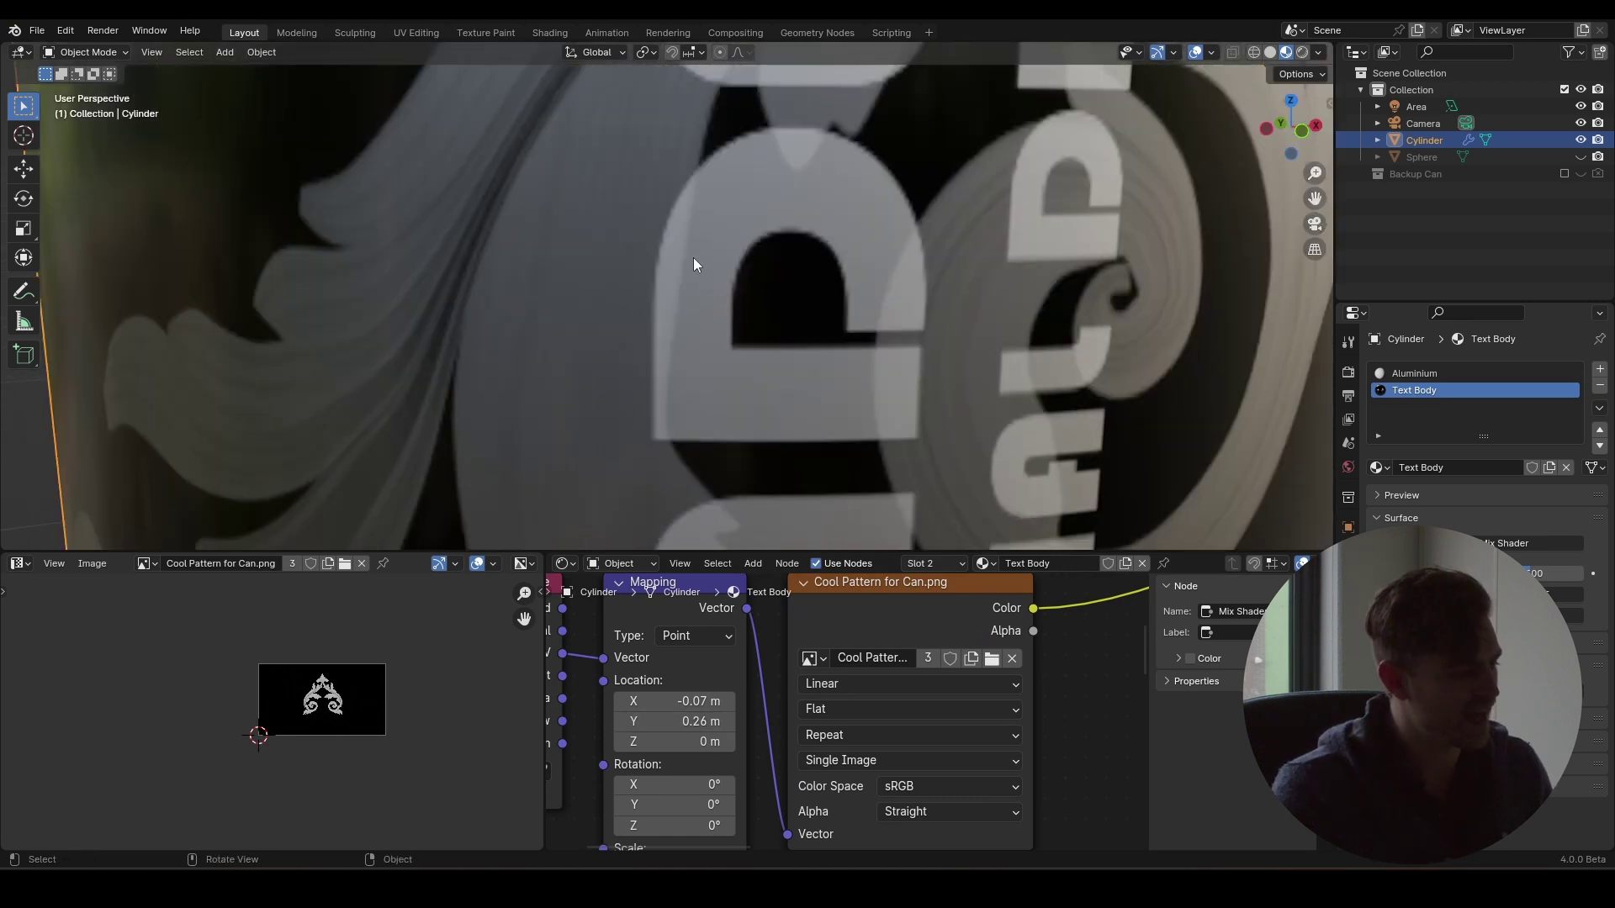
scroll(690, 192, down, 4)
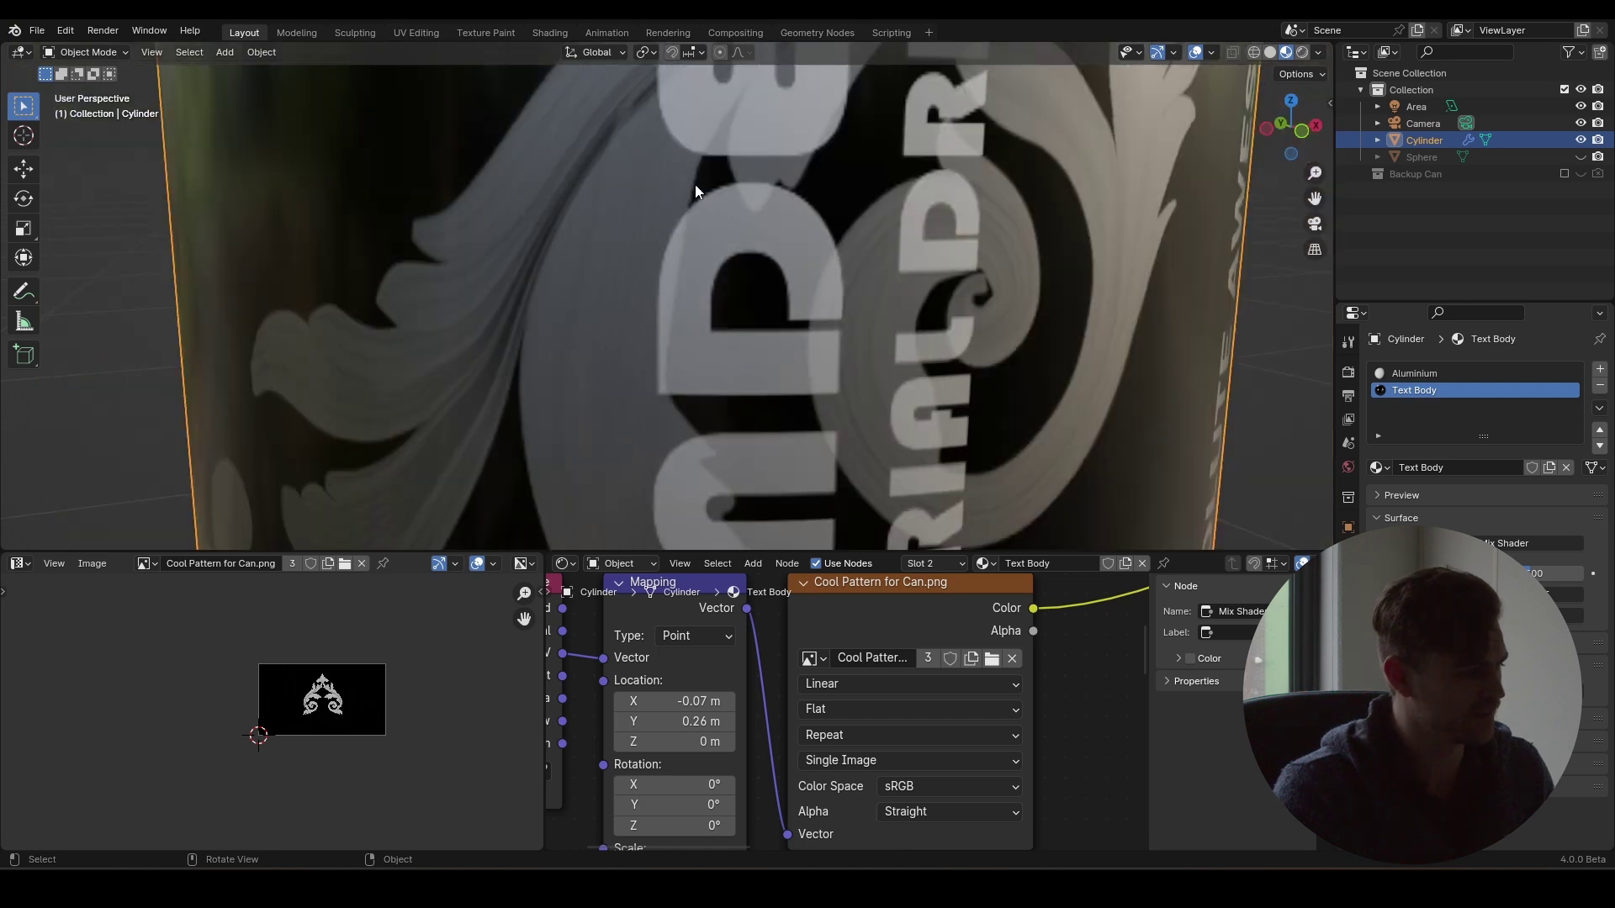
scroll(678, 222, up, 2)
shift+middle_drag(674, 229, 622, 271)
scroll(623, 277, up, 3)
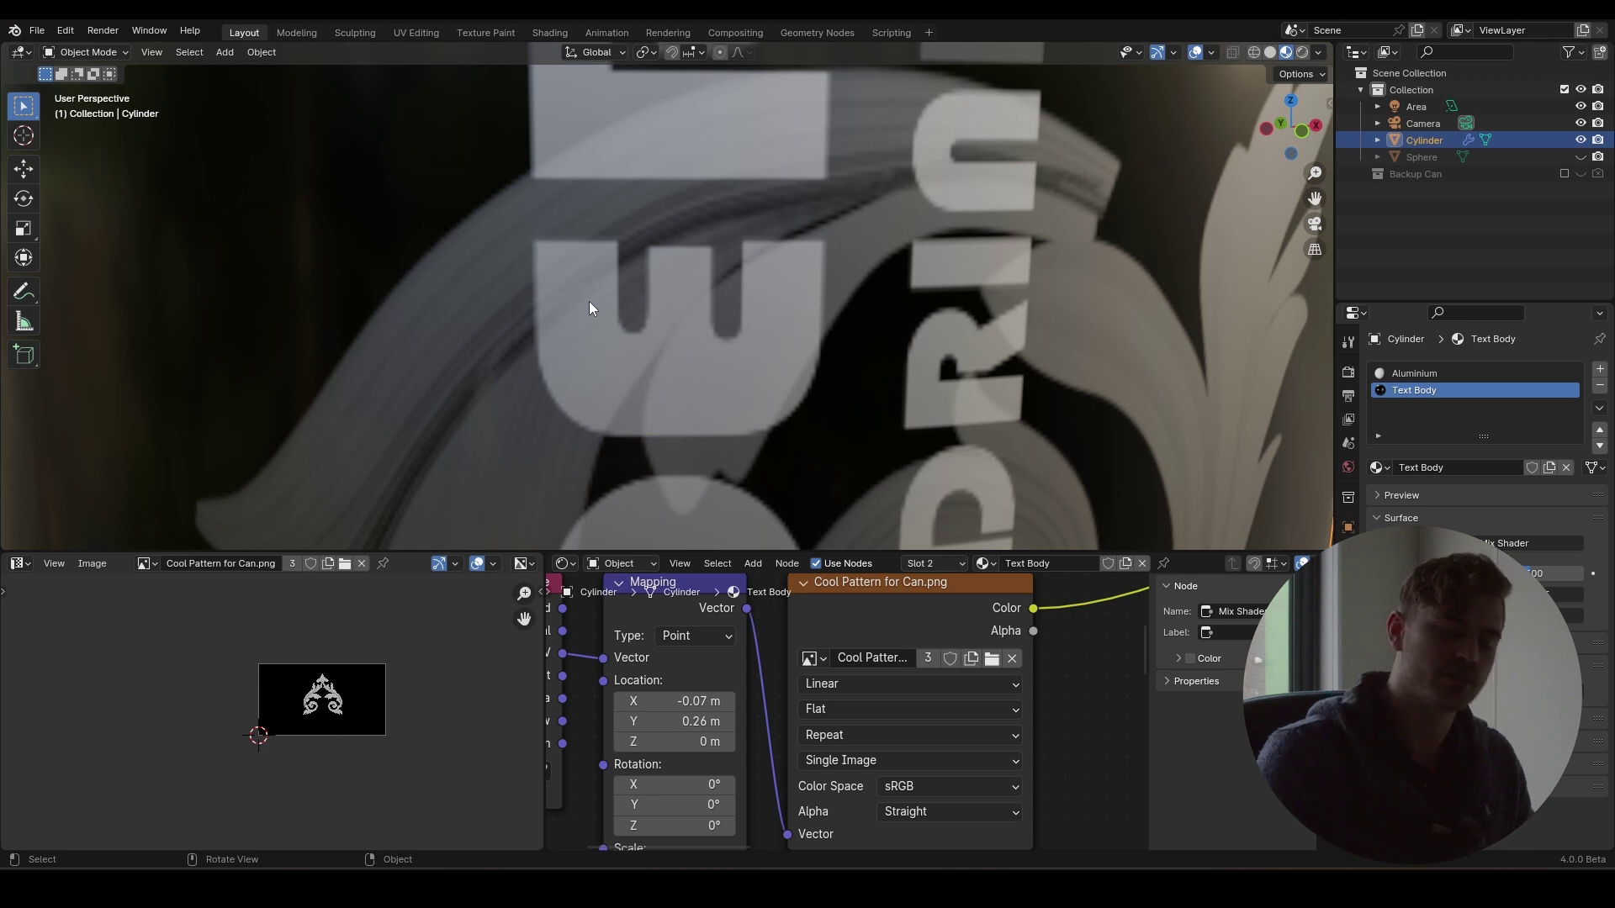
scroll(626, 338, down, 3)
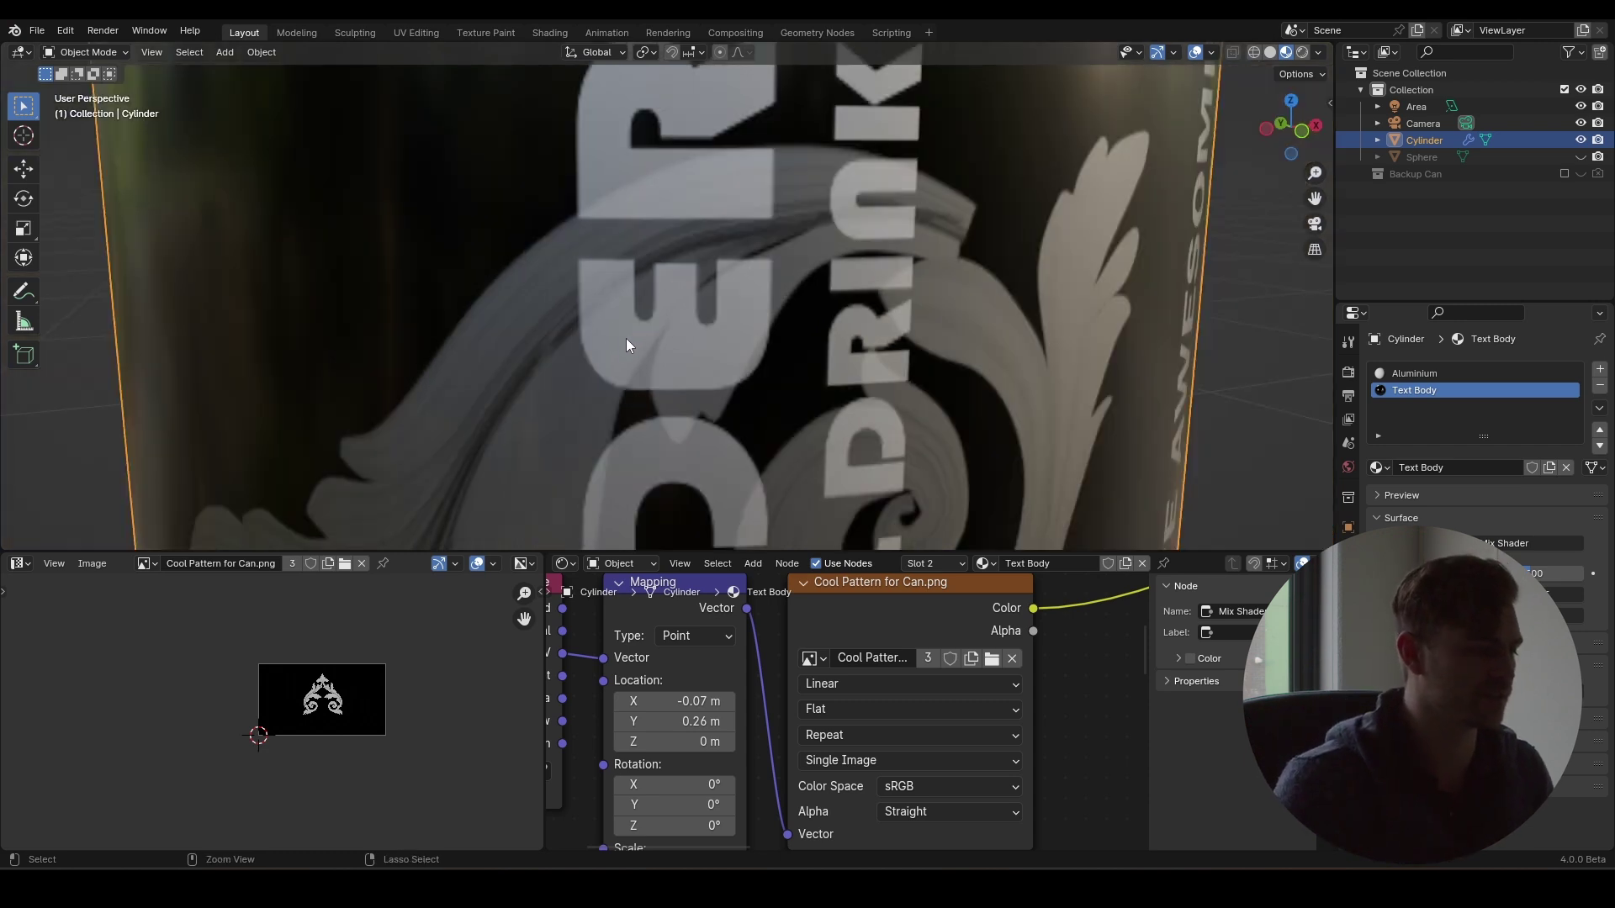
scroll(644, 370, down, 5)
scroll(758, 715, down, 6)
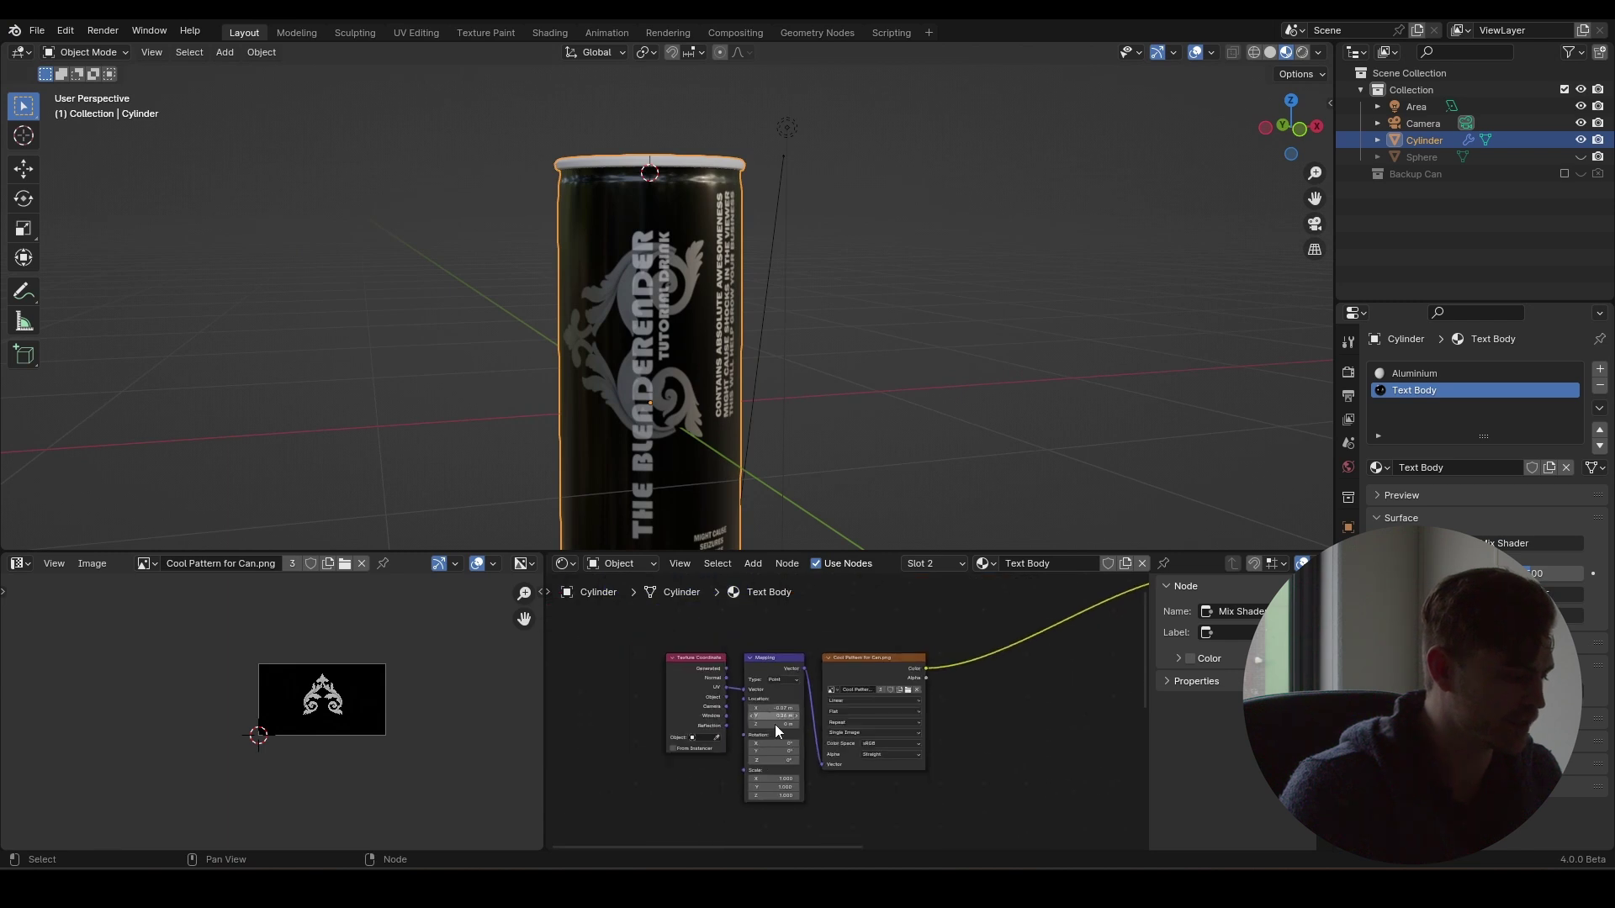
- Unhide and frame the Sphere, and enlarge the node editor to show its Material.003 nodes
click(1438, 156)
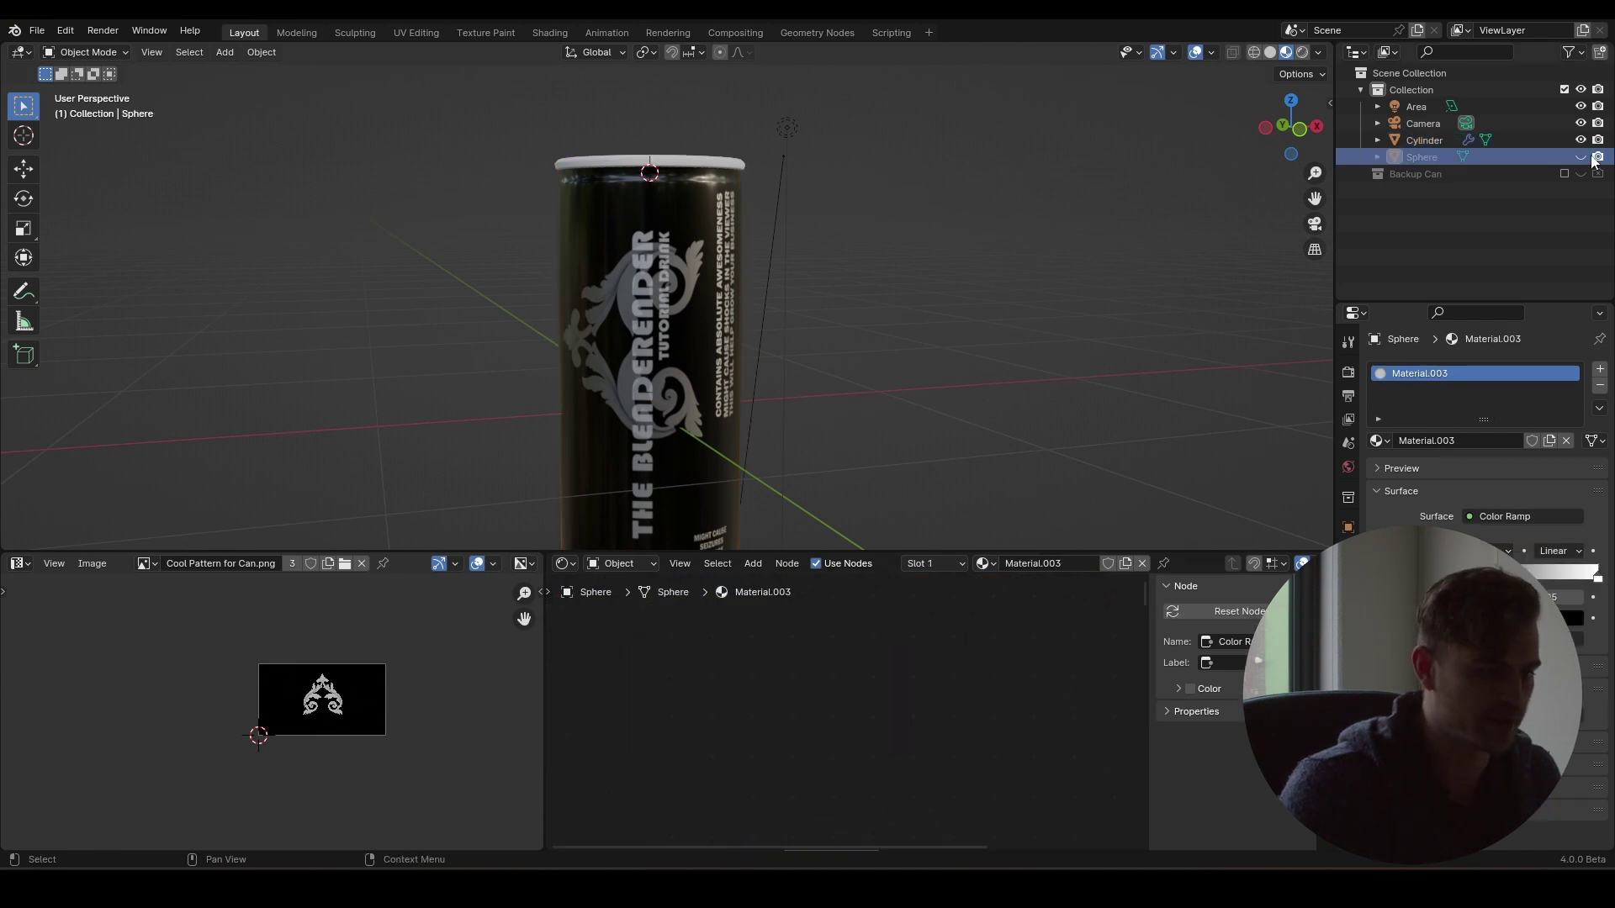
key(KP_Decimal)
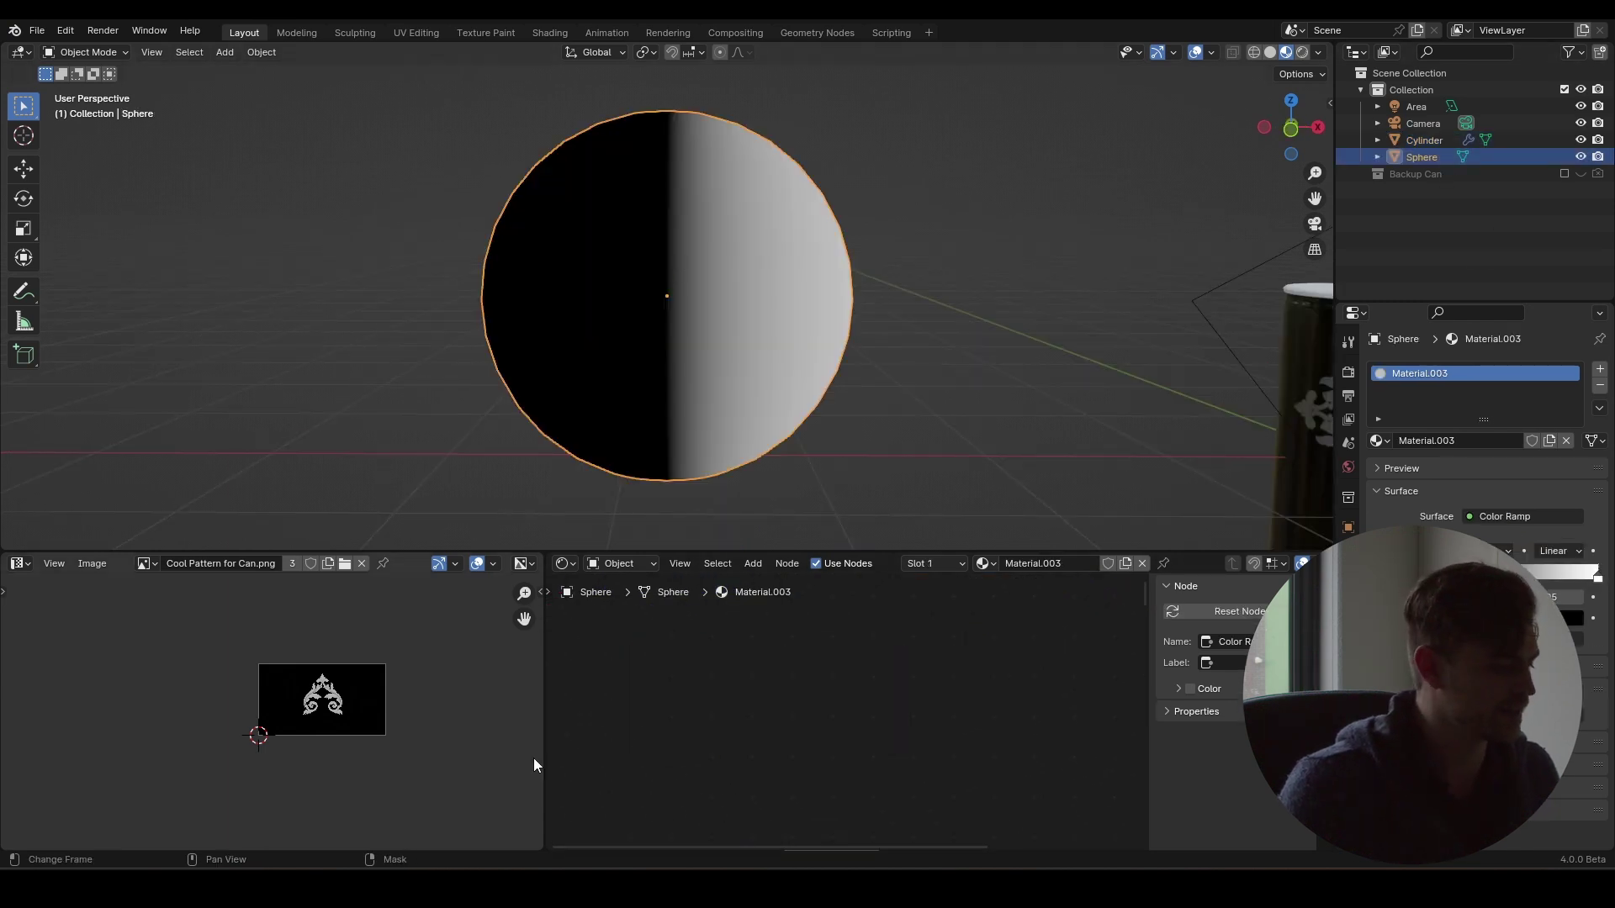
drag(540, 723, 103, 719)
scroll(591, 721, down, 2)
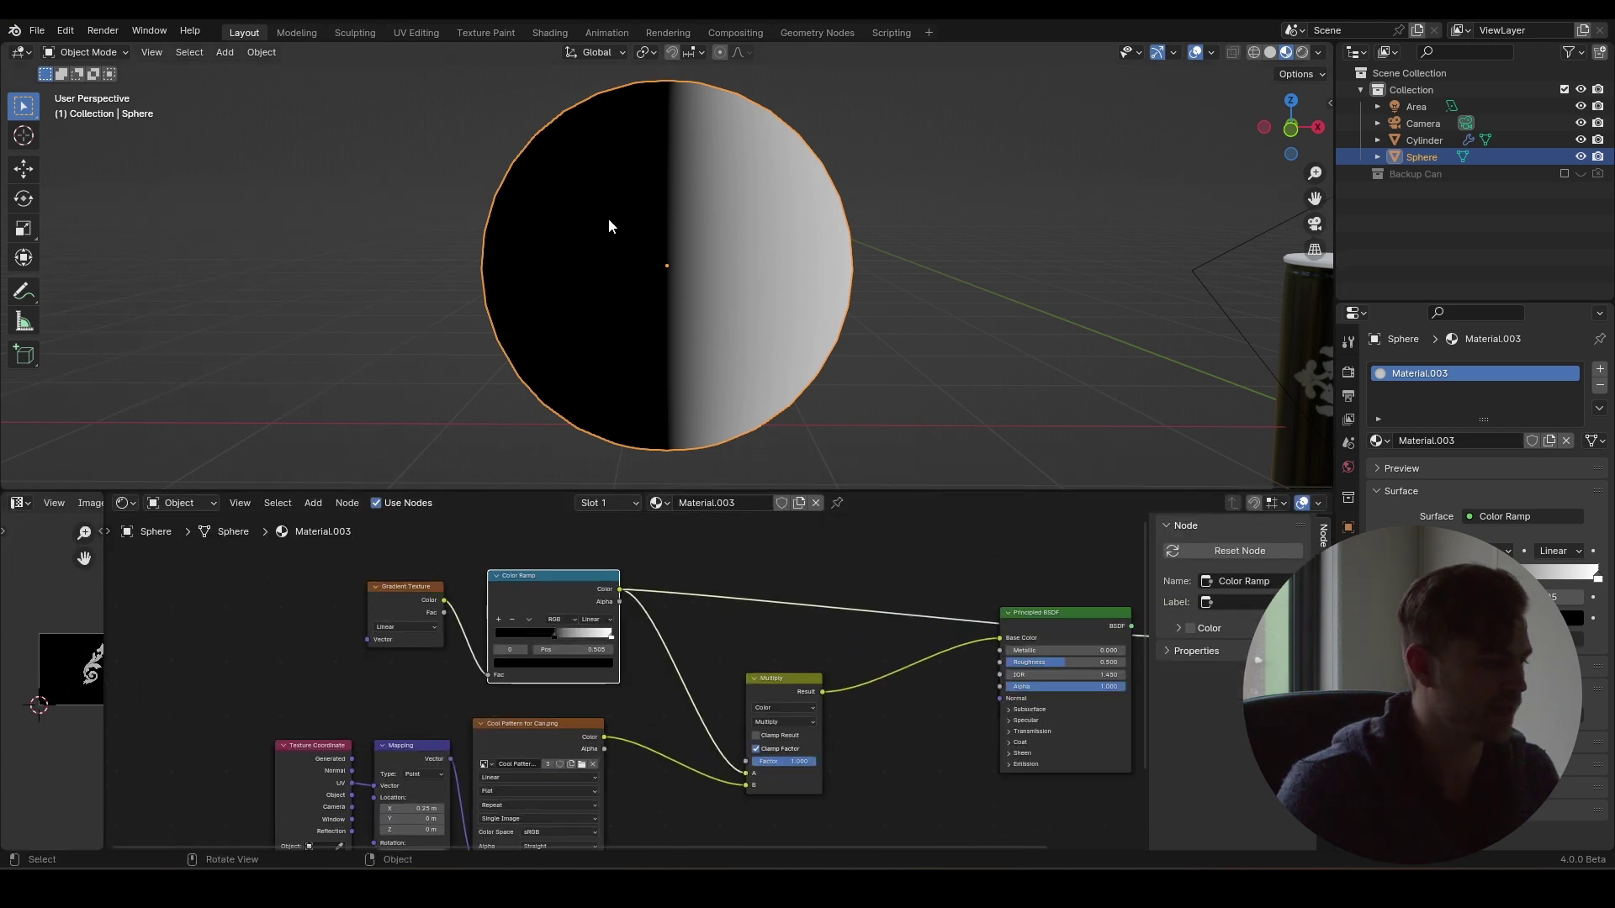
- Preview the sphere's Cool Pattern for Can.png image, its Color Ramp mask and the multiplied result through the Principled BSDF
scroll(757, 623, up, 4)
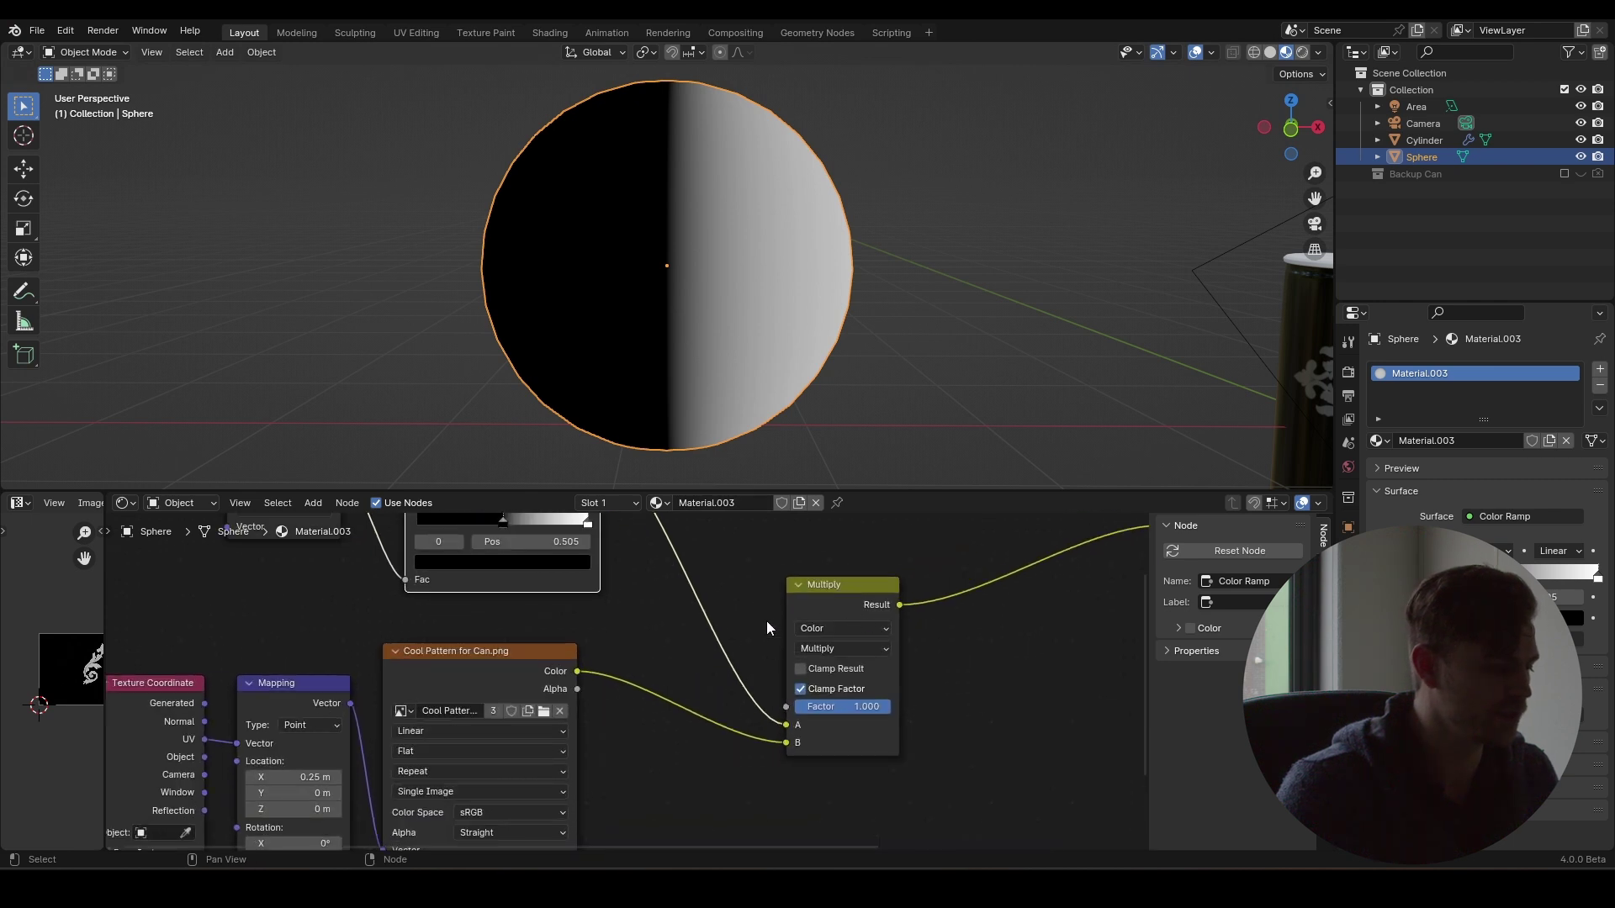
scroll(765, 620, down, 2)
ctrl+shift+click(546, 676)
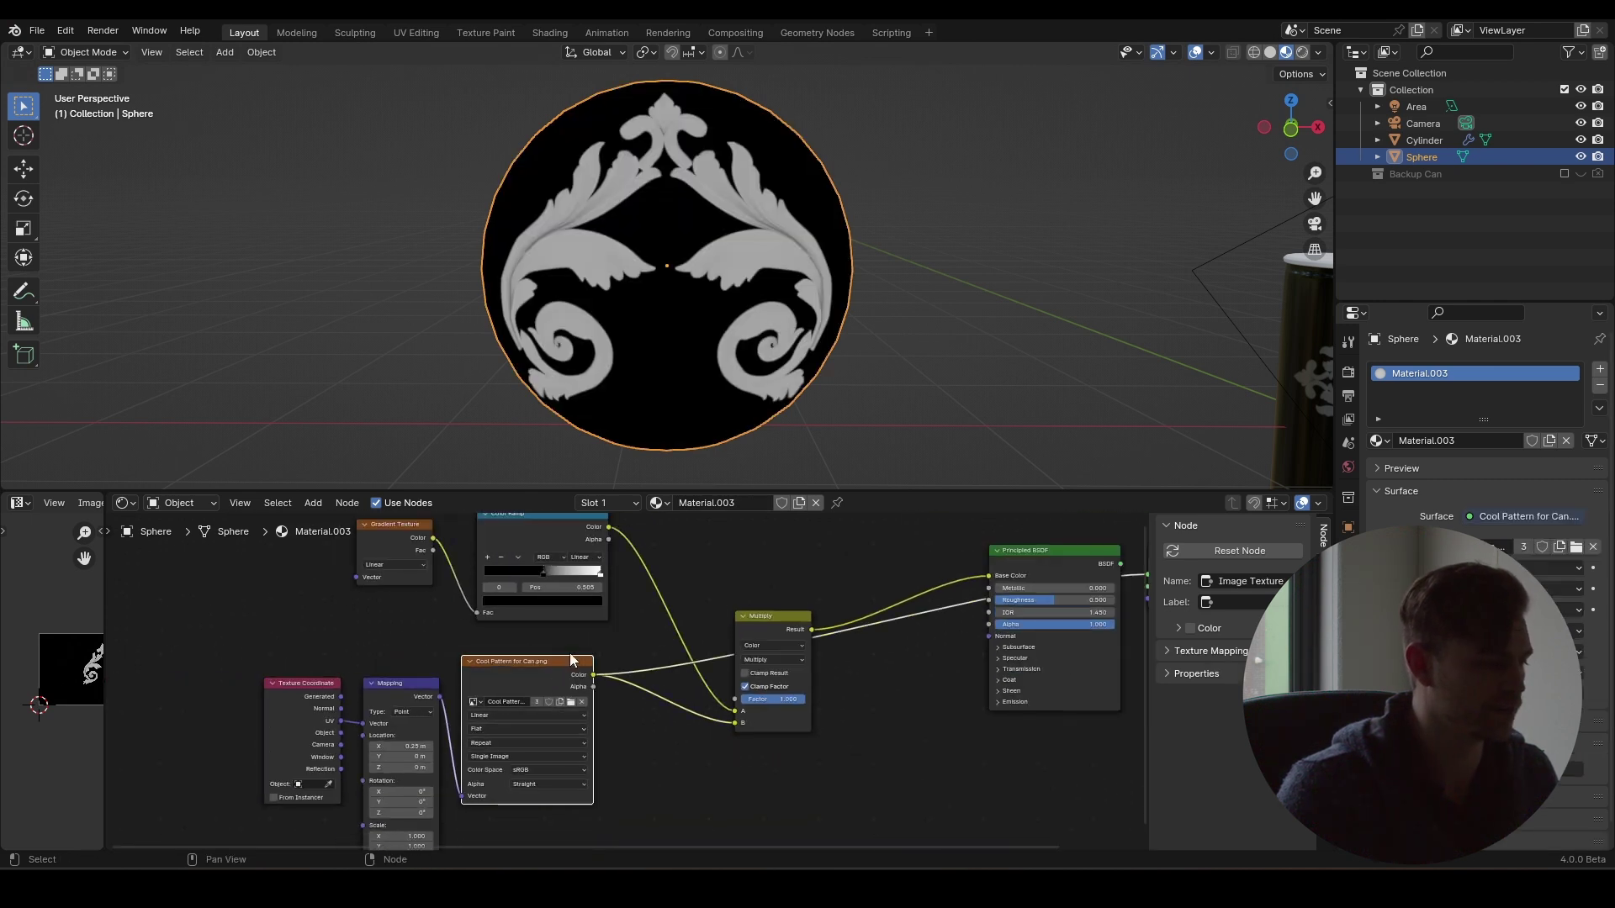
middle_drag(515, 740, 524, 790)
ctrl+shift+click(558, 579)
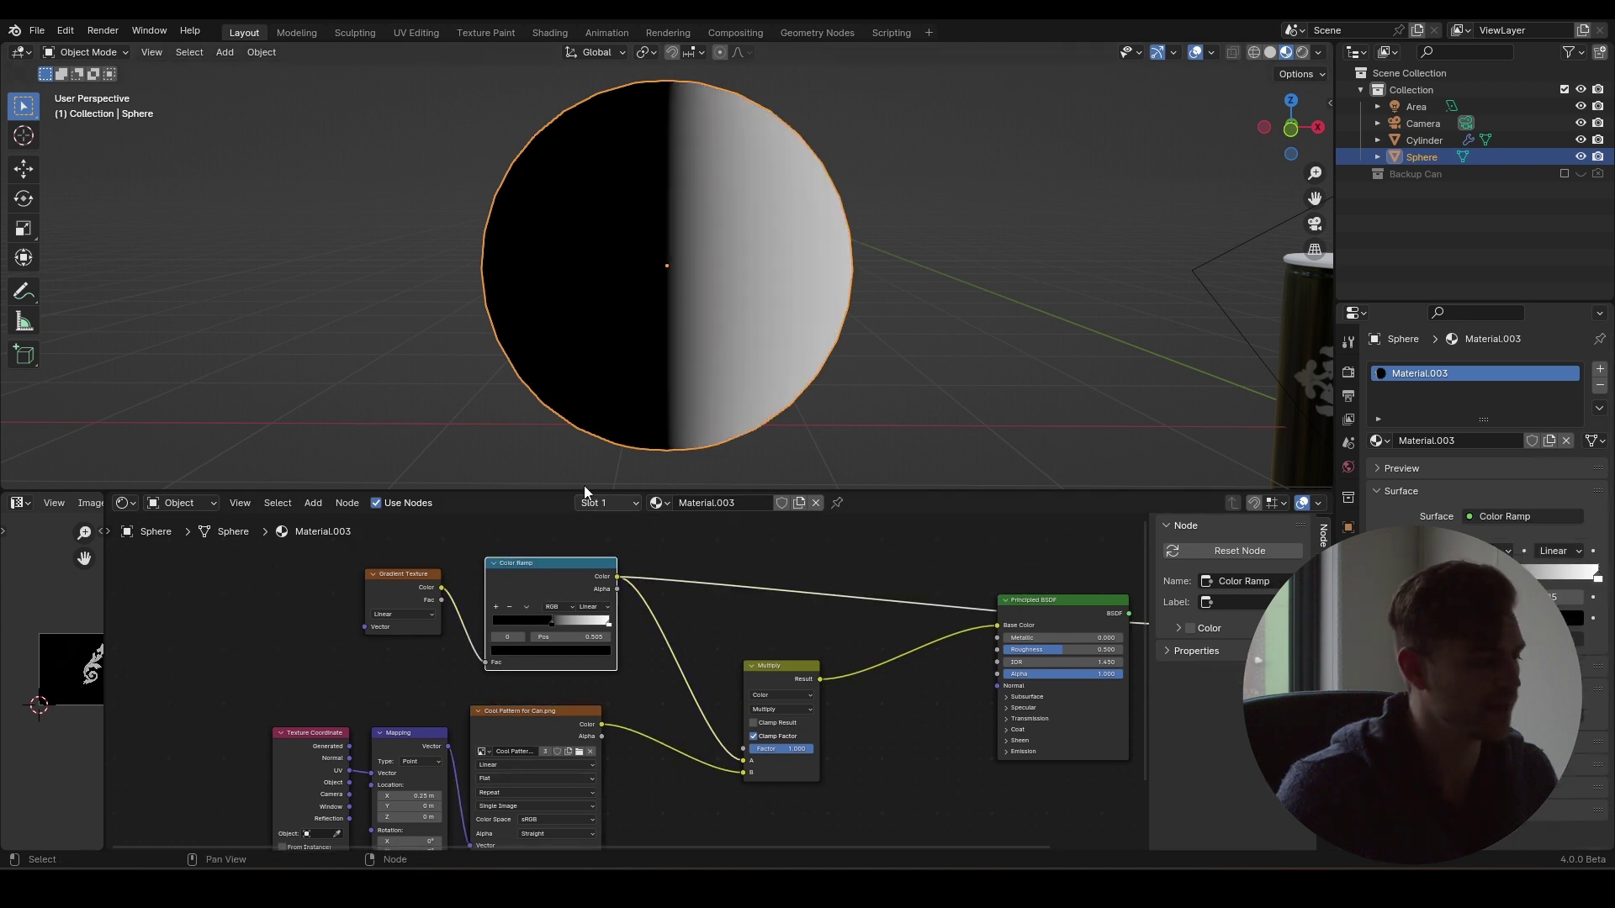
scroll(744, 749, up, 4)
middle_drag(796, 649, 728, 623)
middle_drag(821, 660, 822, 660)
scroll(822, 659, down, 2)
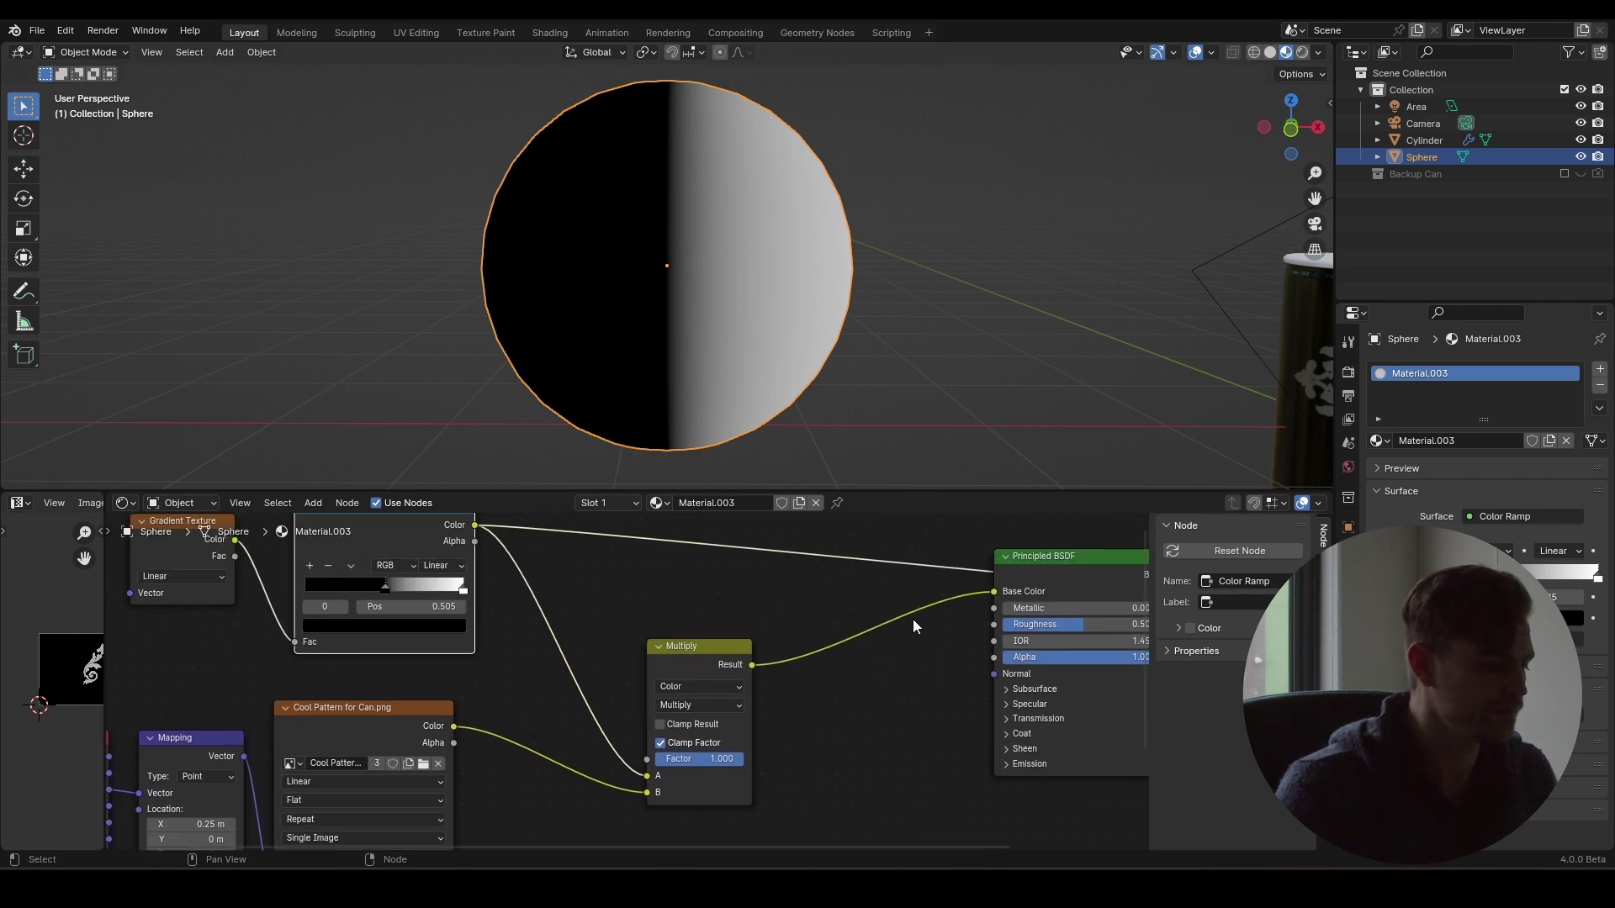
ctrl+shift+click(912, 619)
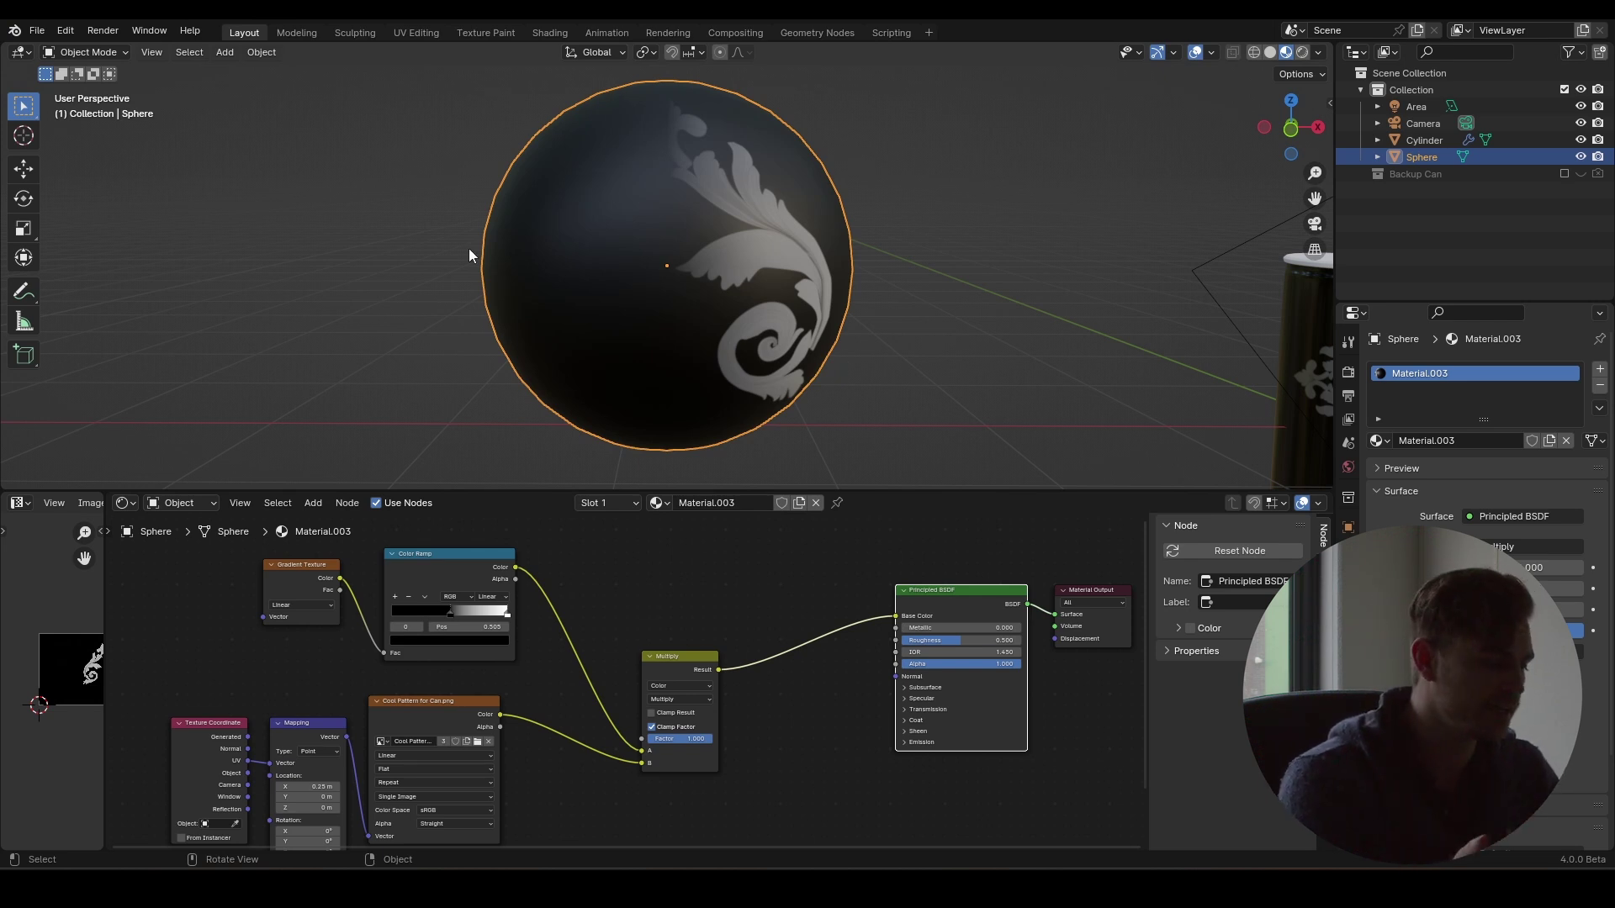
- Hide the Sphere and select the can to bring up its Text Body nodes and label
scroll(468, 249, down, 6)
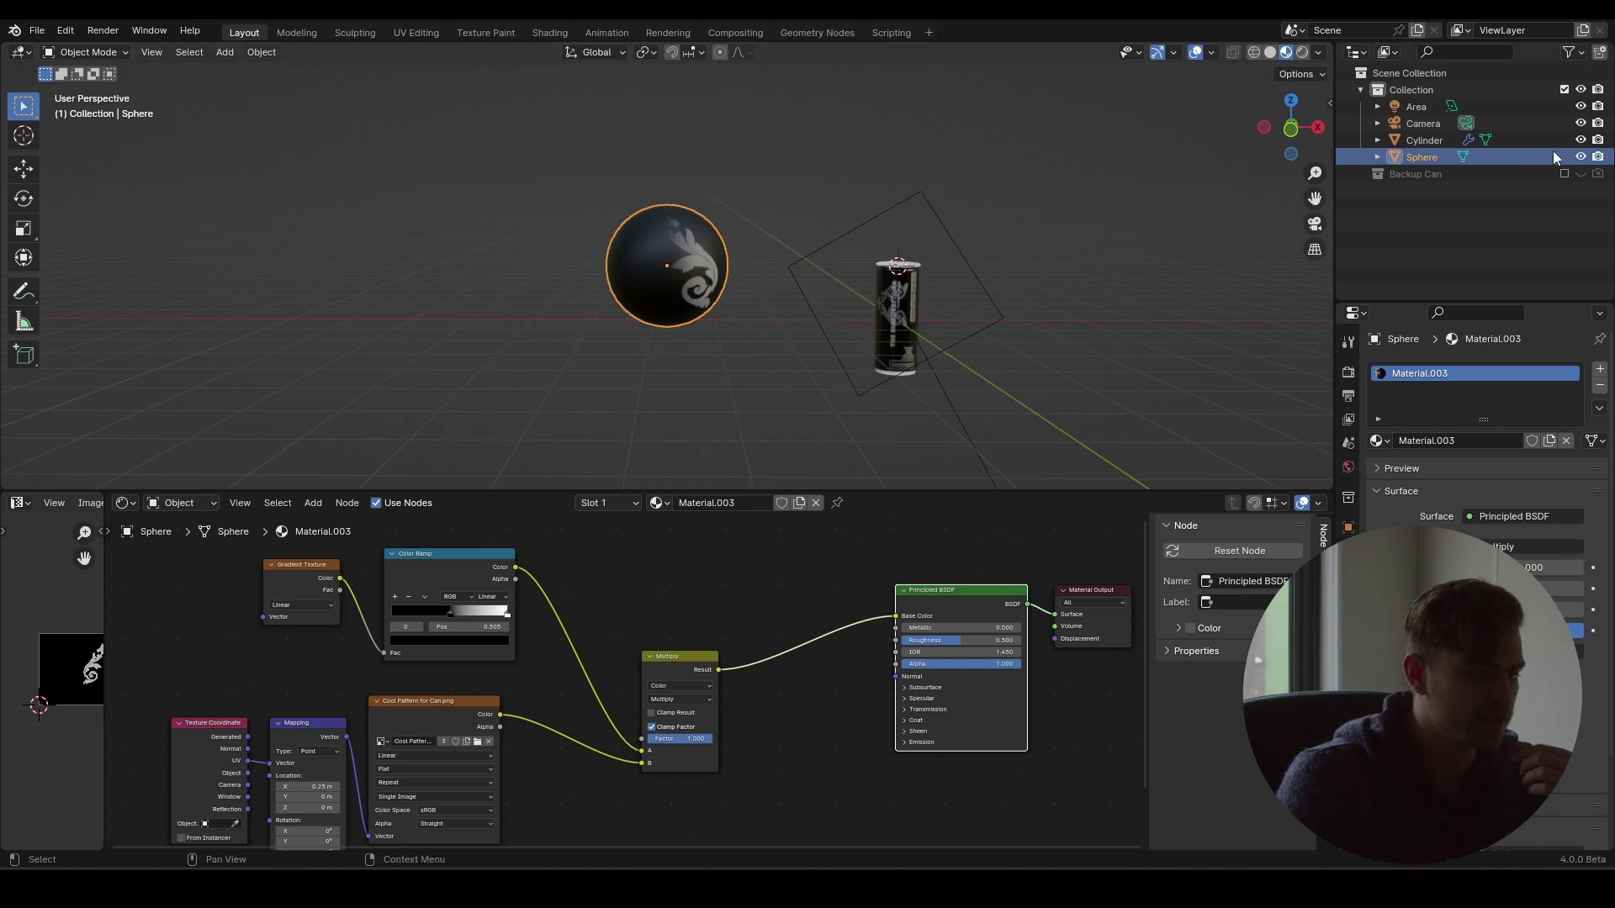
click(1580, 156)
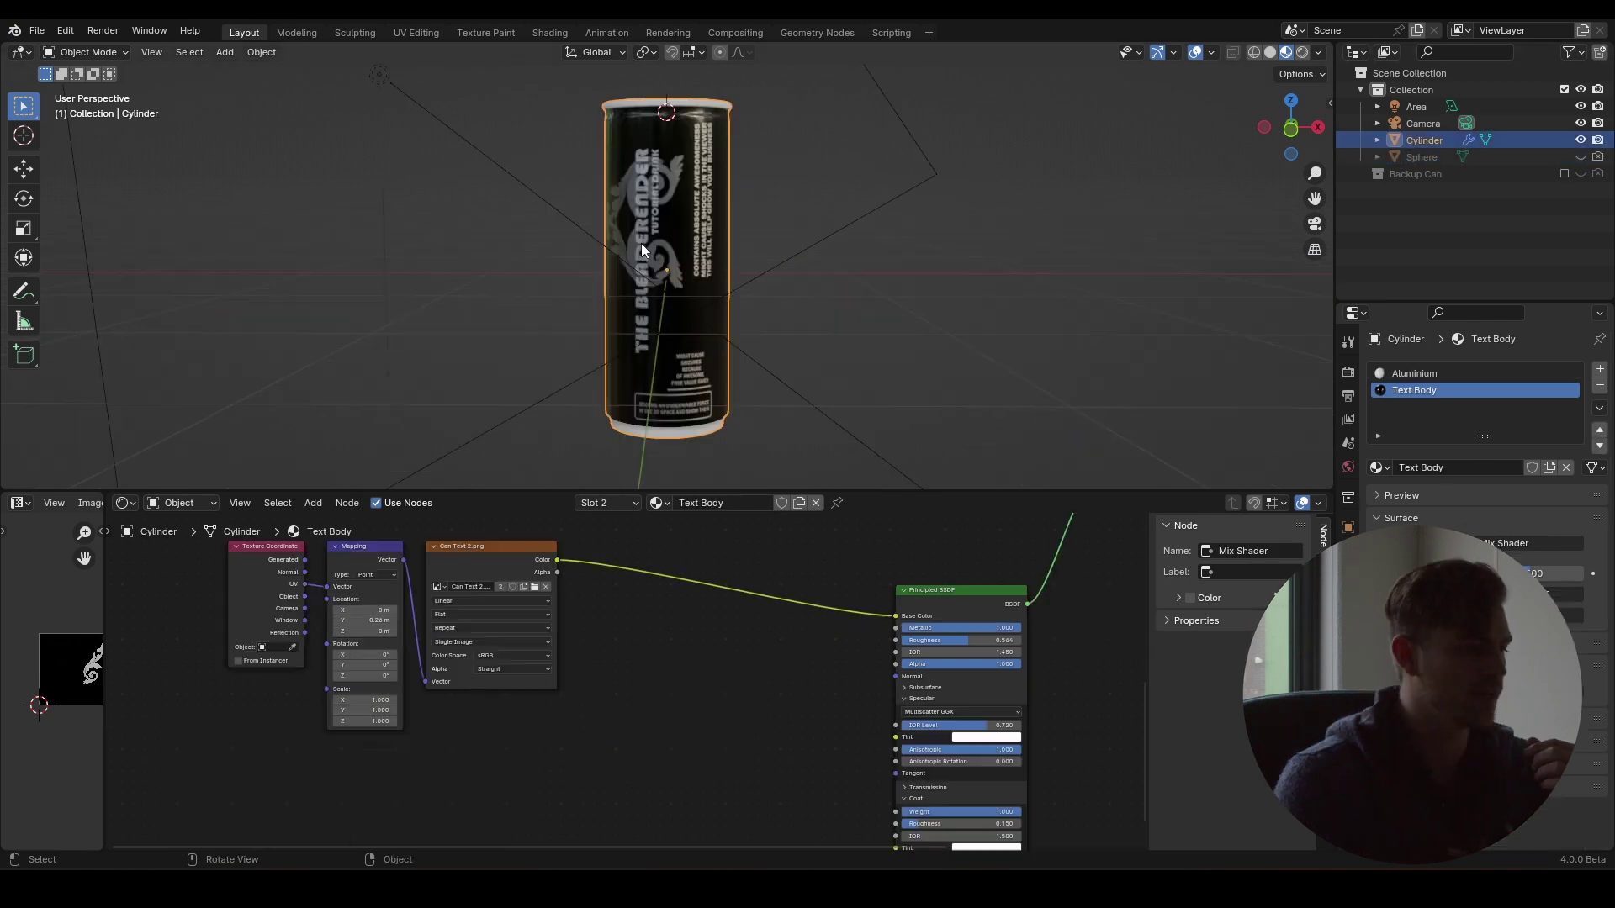
scroll(641, 244, up, 4)
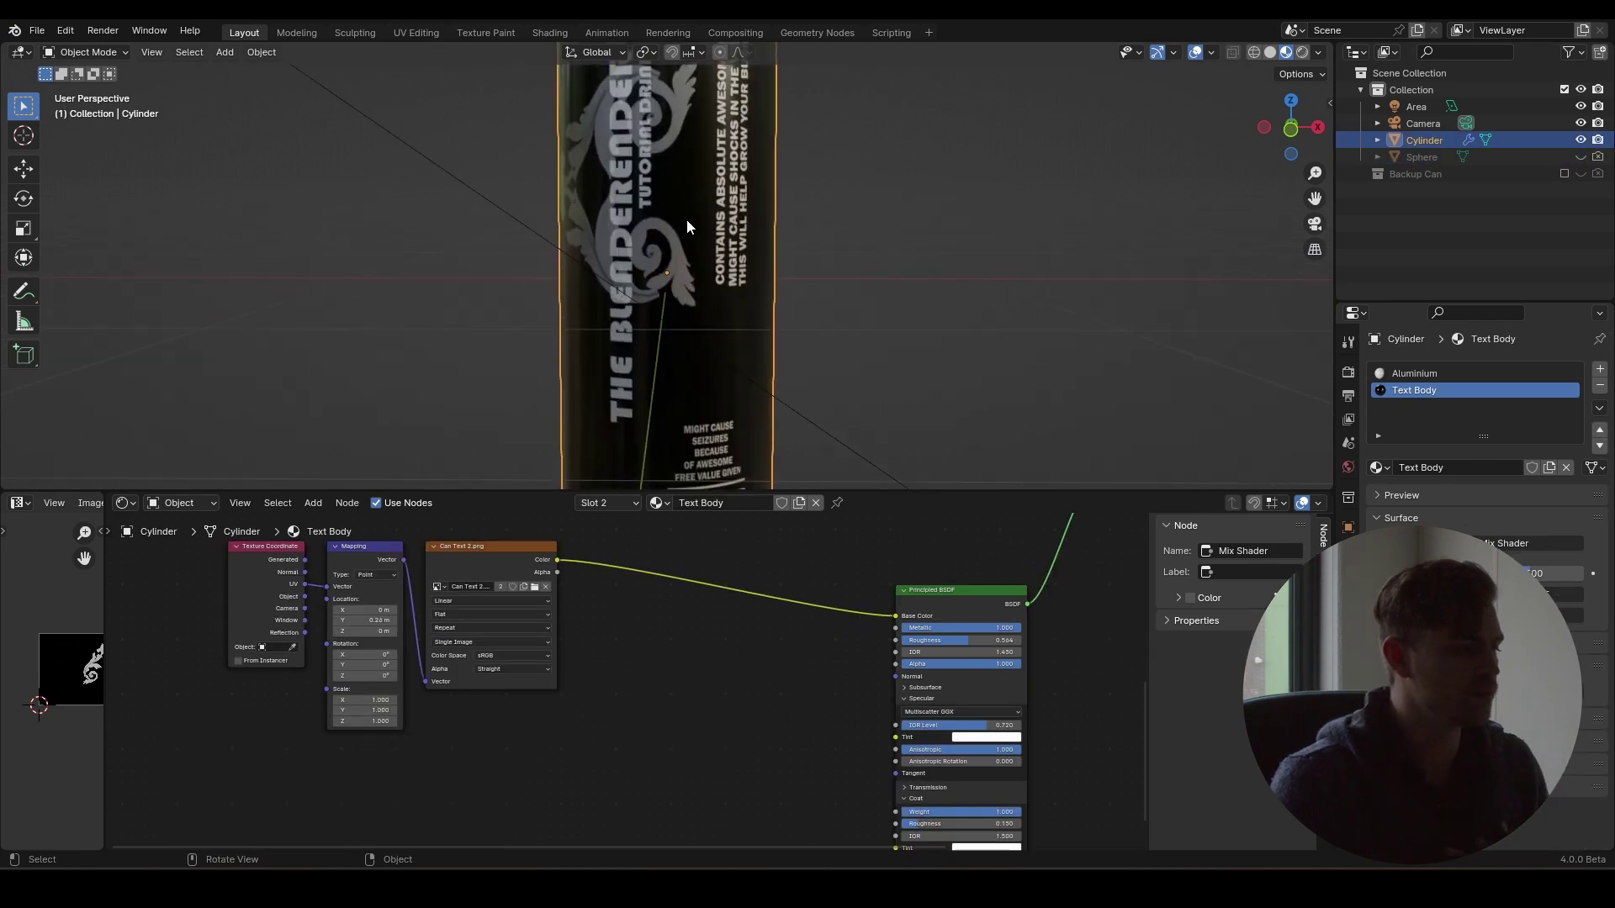
middle_drag(686, 218, 731, 239)
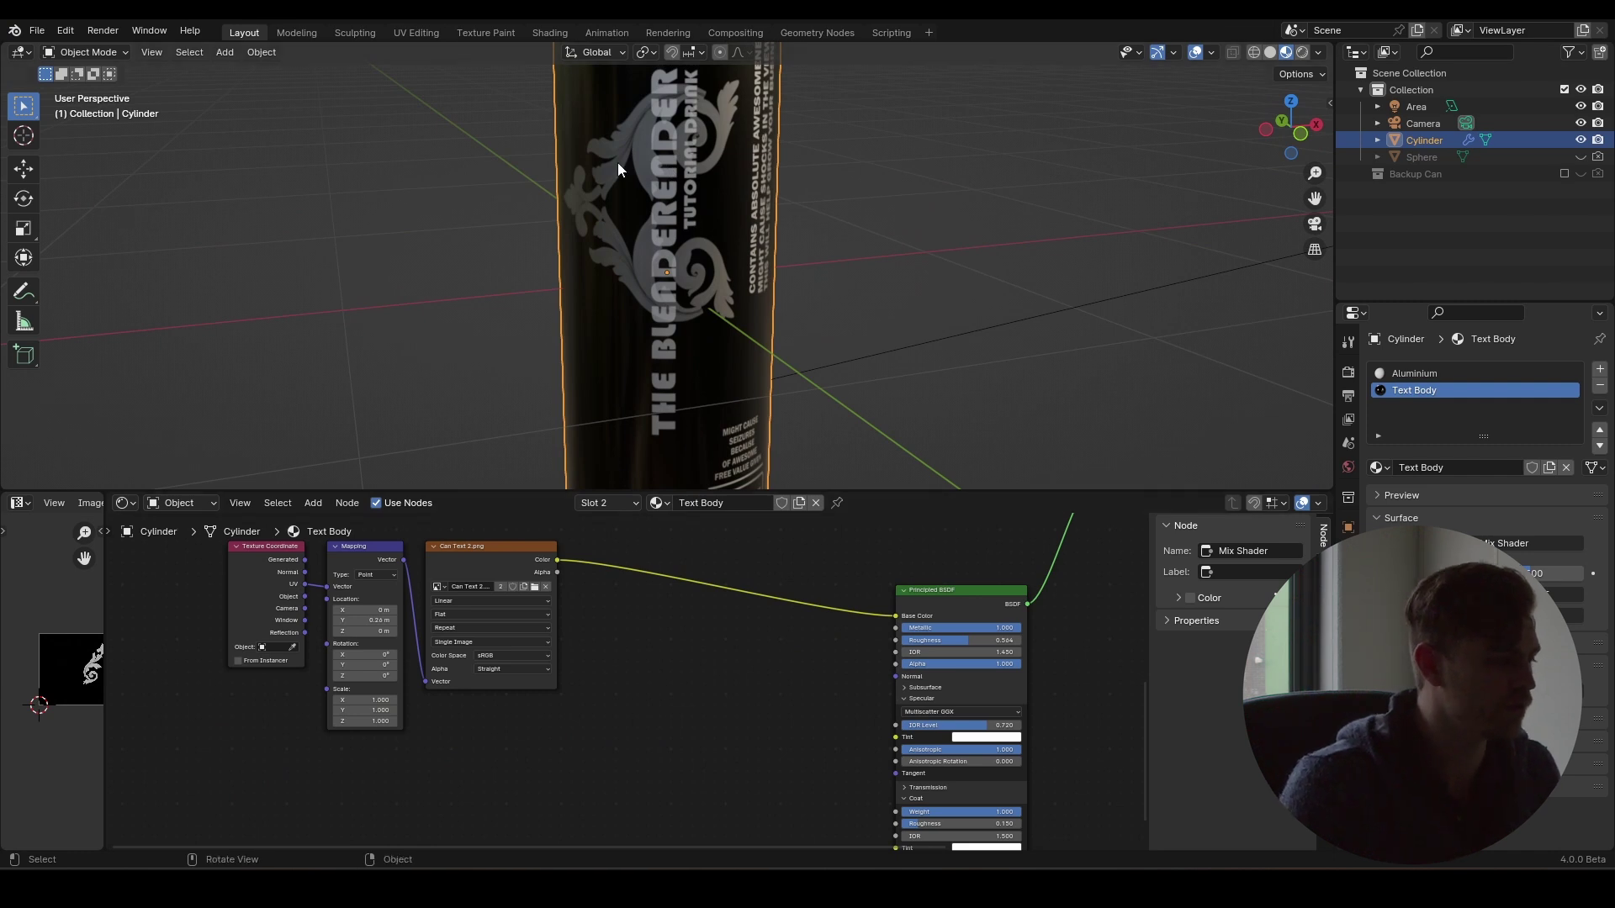
scroll(537, 626, down, 1)
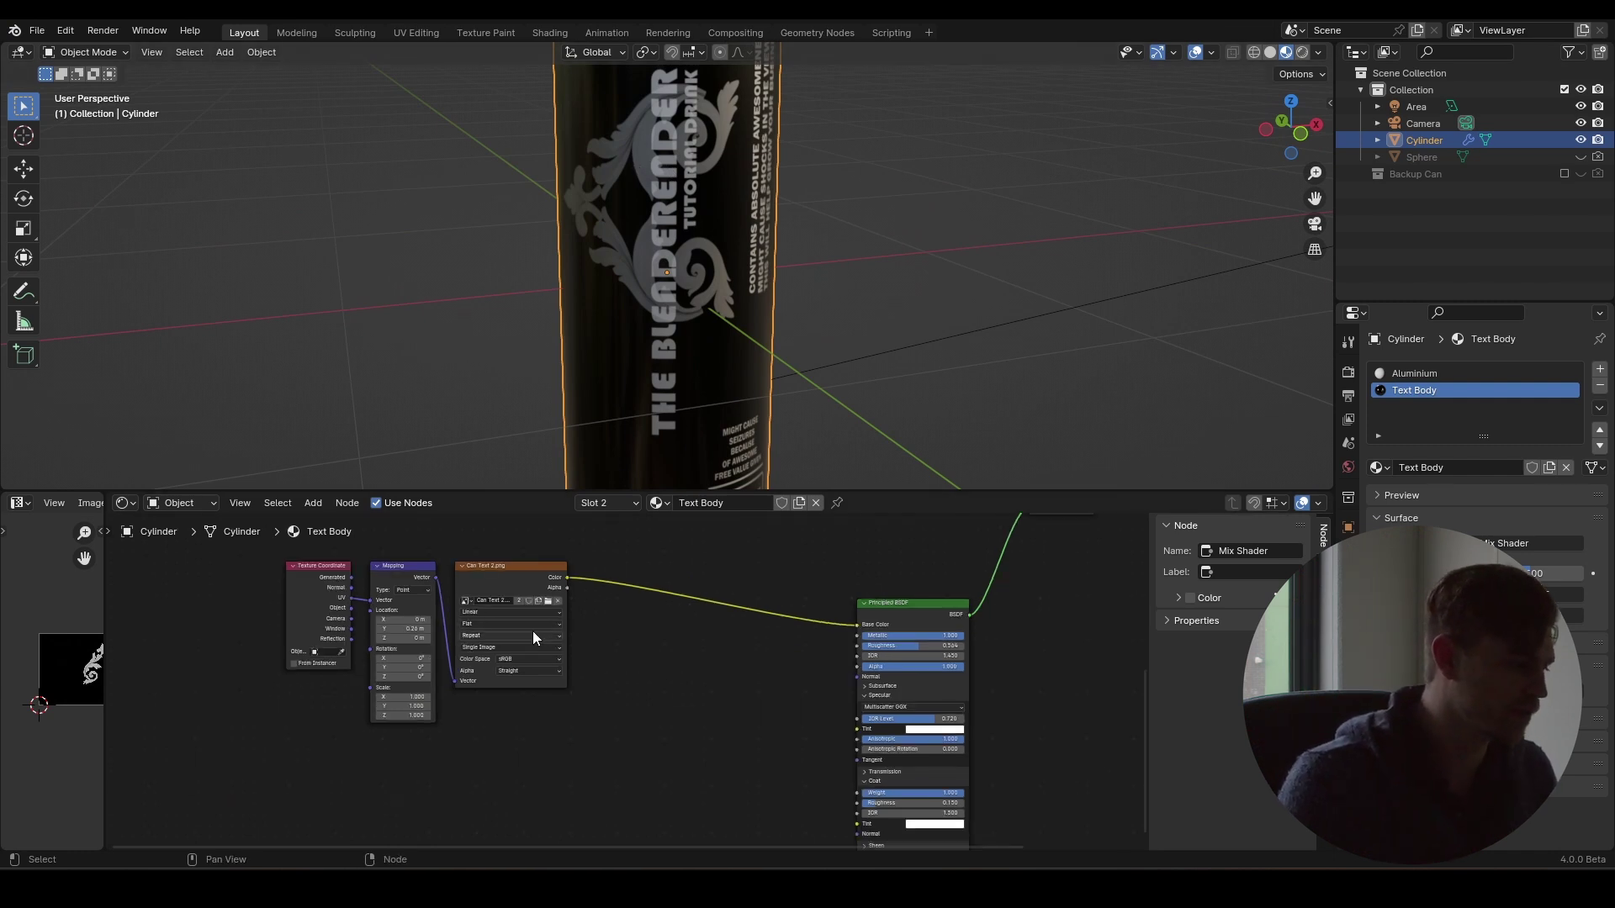
middle_drag(685, 180, 688, 210)
scroll(688, 210, down, 2)
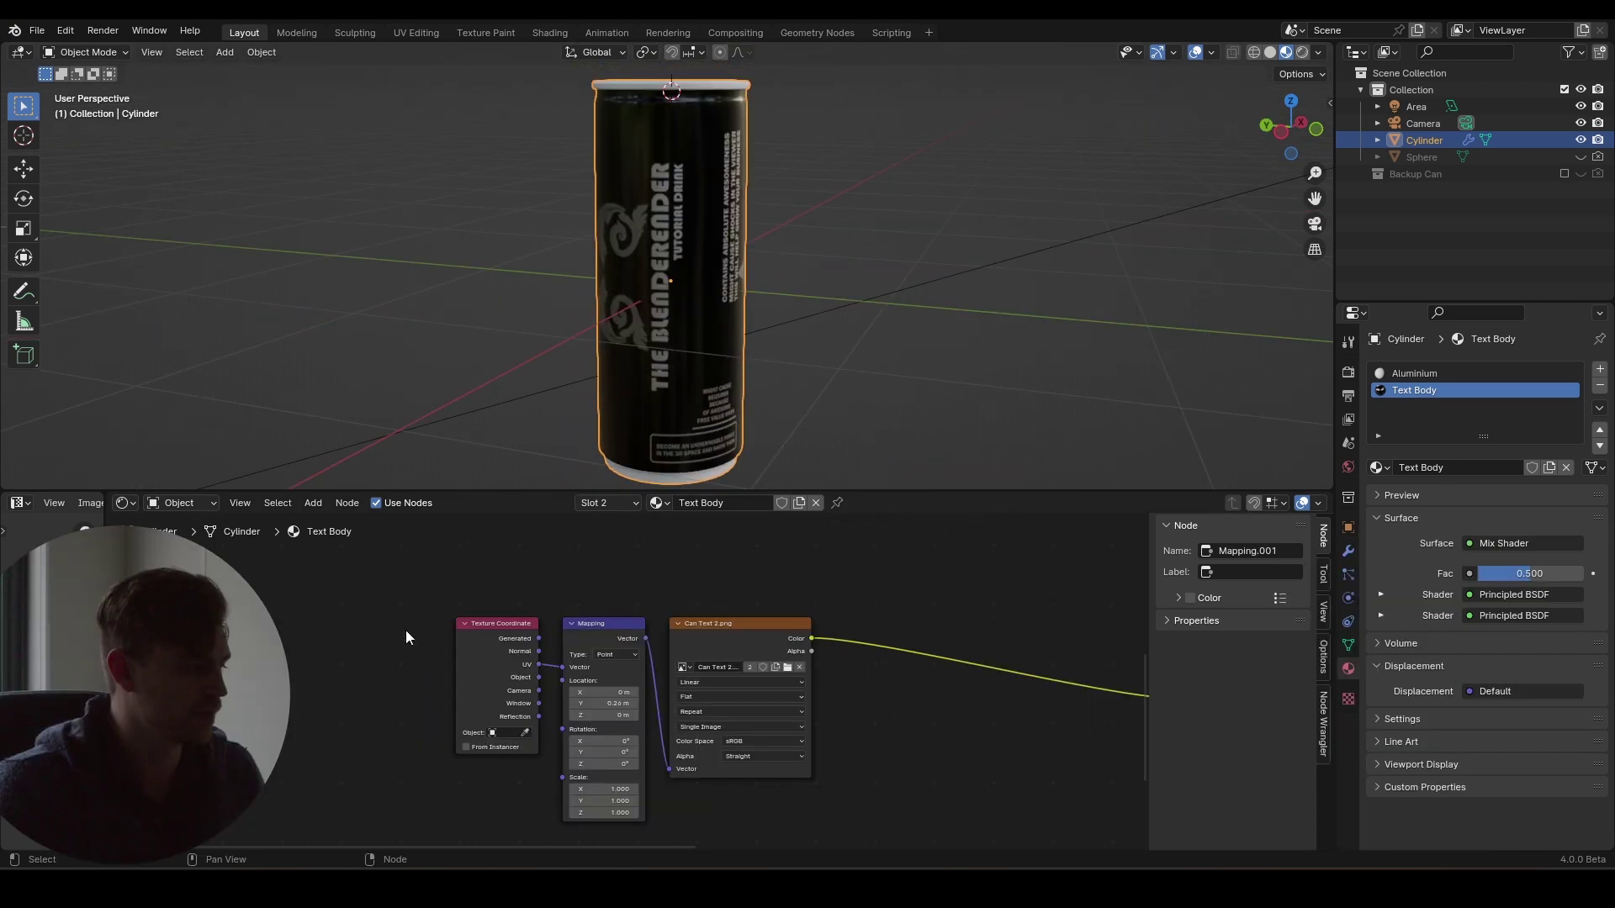
- Open the can's mesh data properties and locate its UV Maps
click(1348, 645)
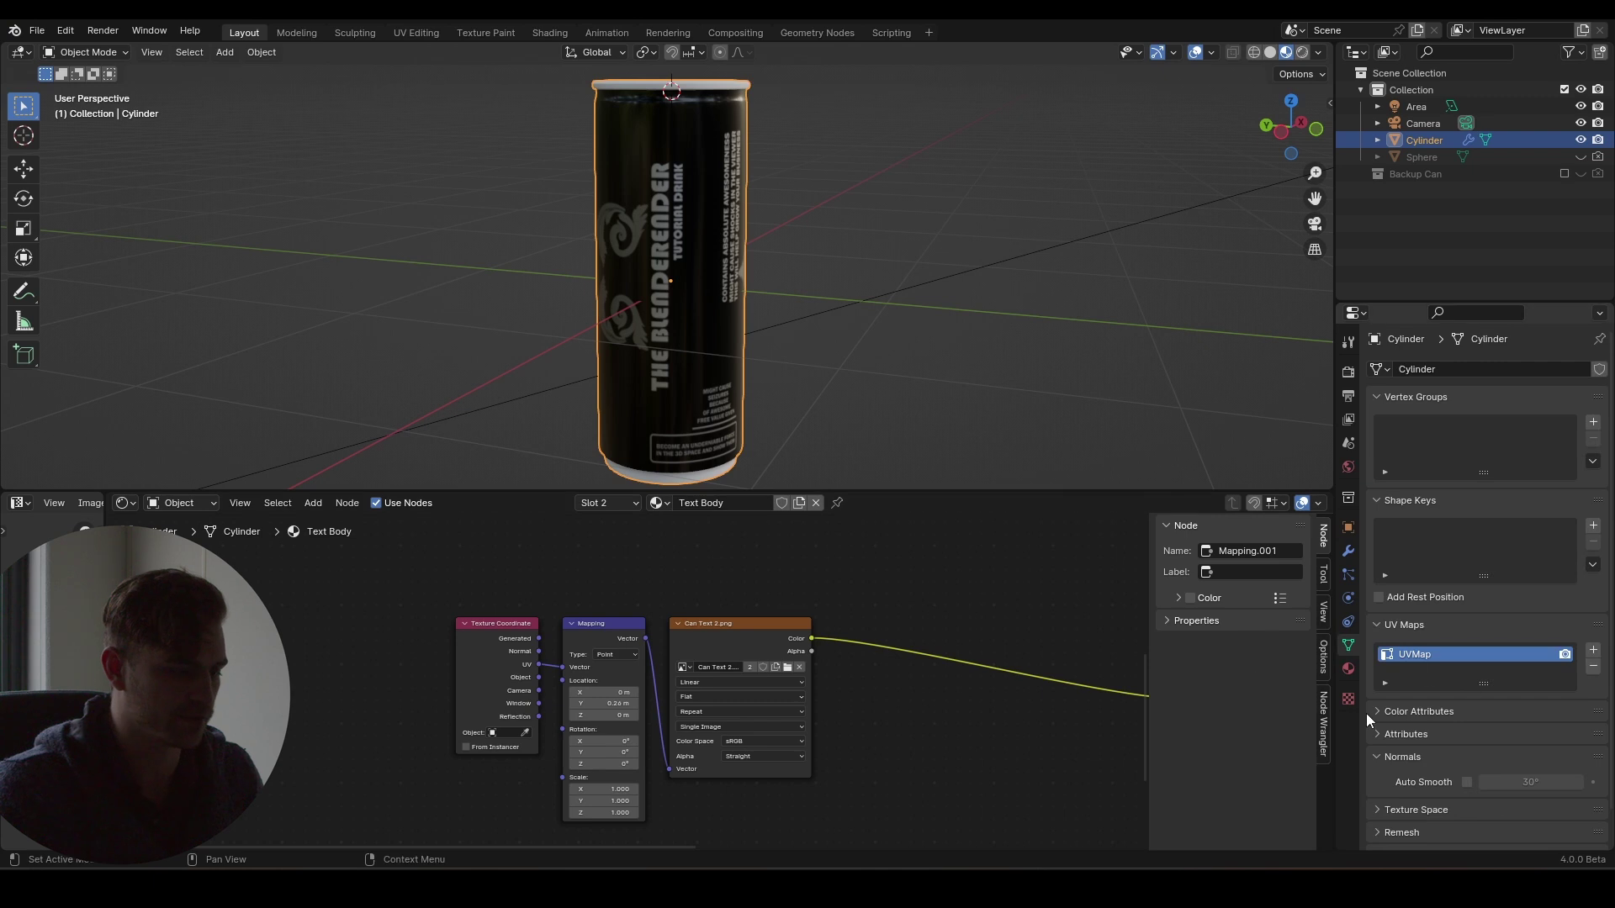
click(1409, 632)
click(1405, 628)
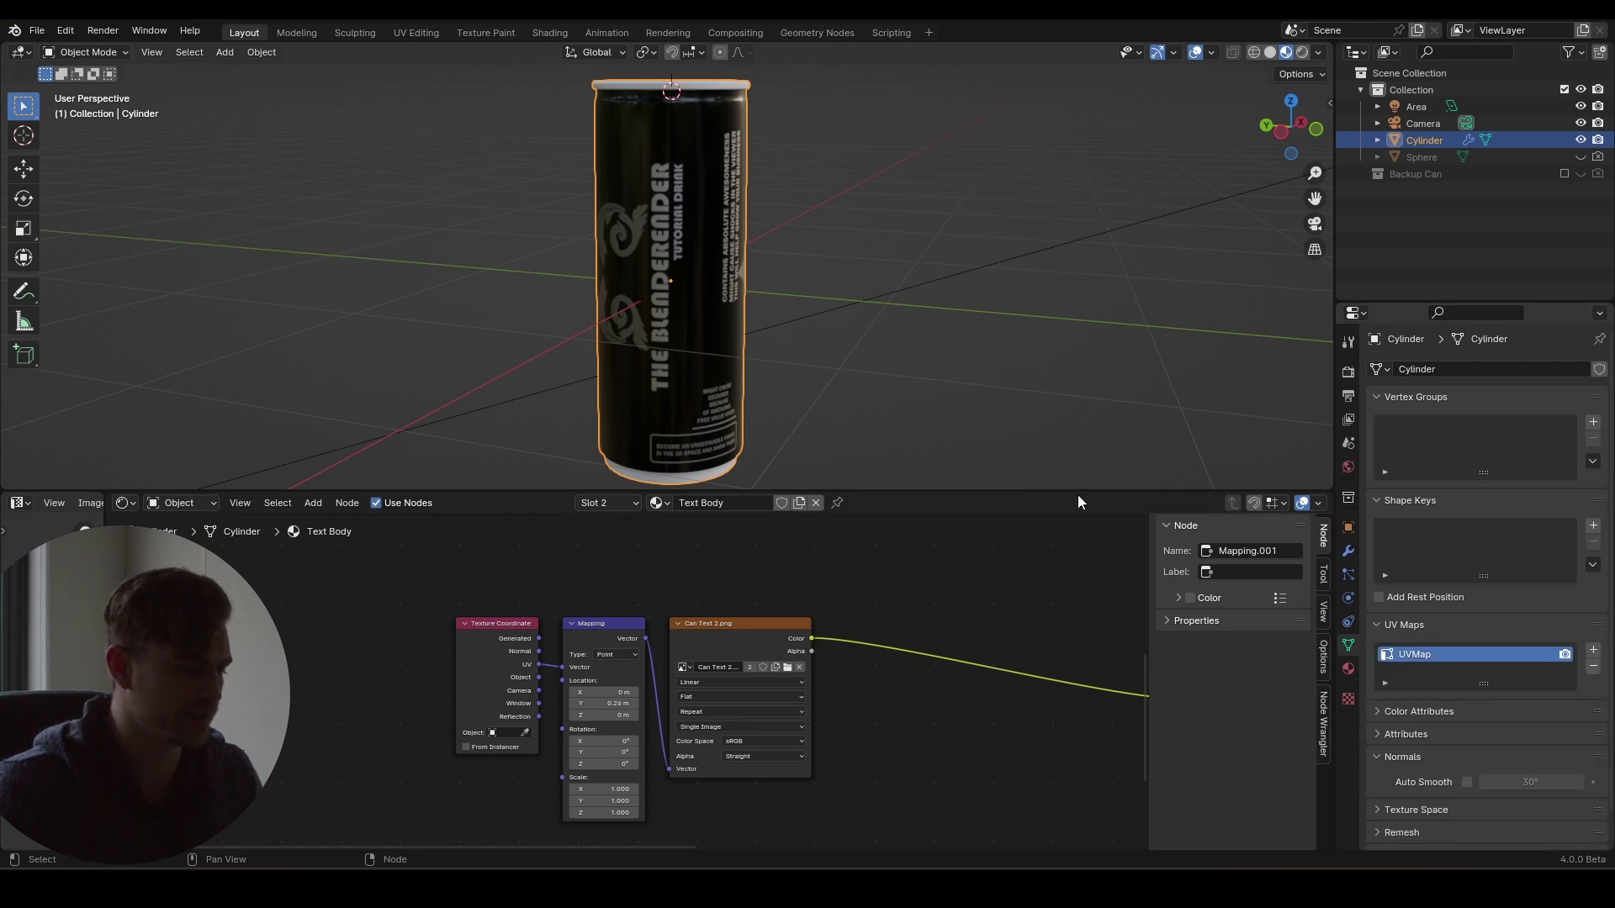
- Add a UV Map node set to UVMap beside the Can Text 2.png texture nodes
middle_drag(376, 658, 412, 641)
key(shift+a)
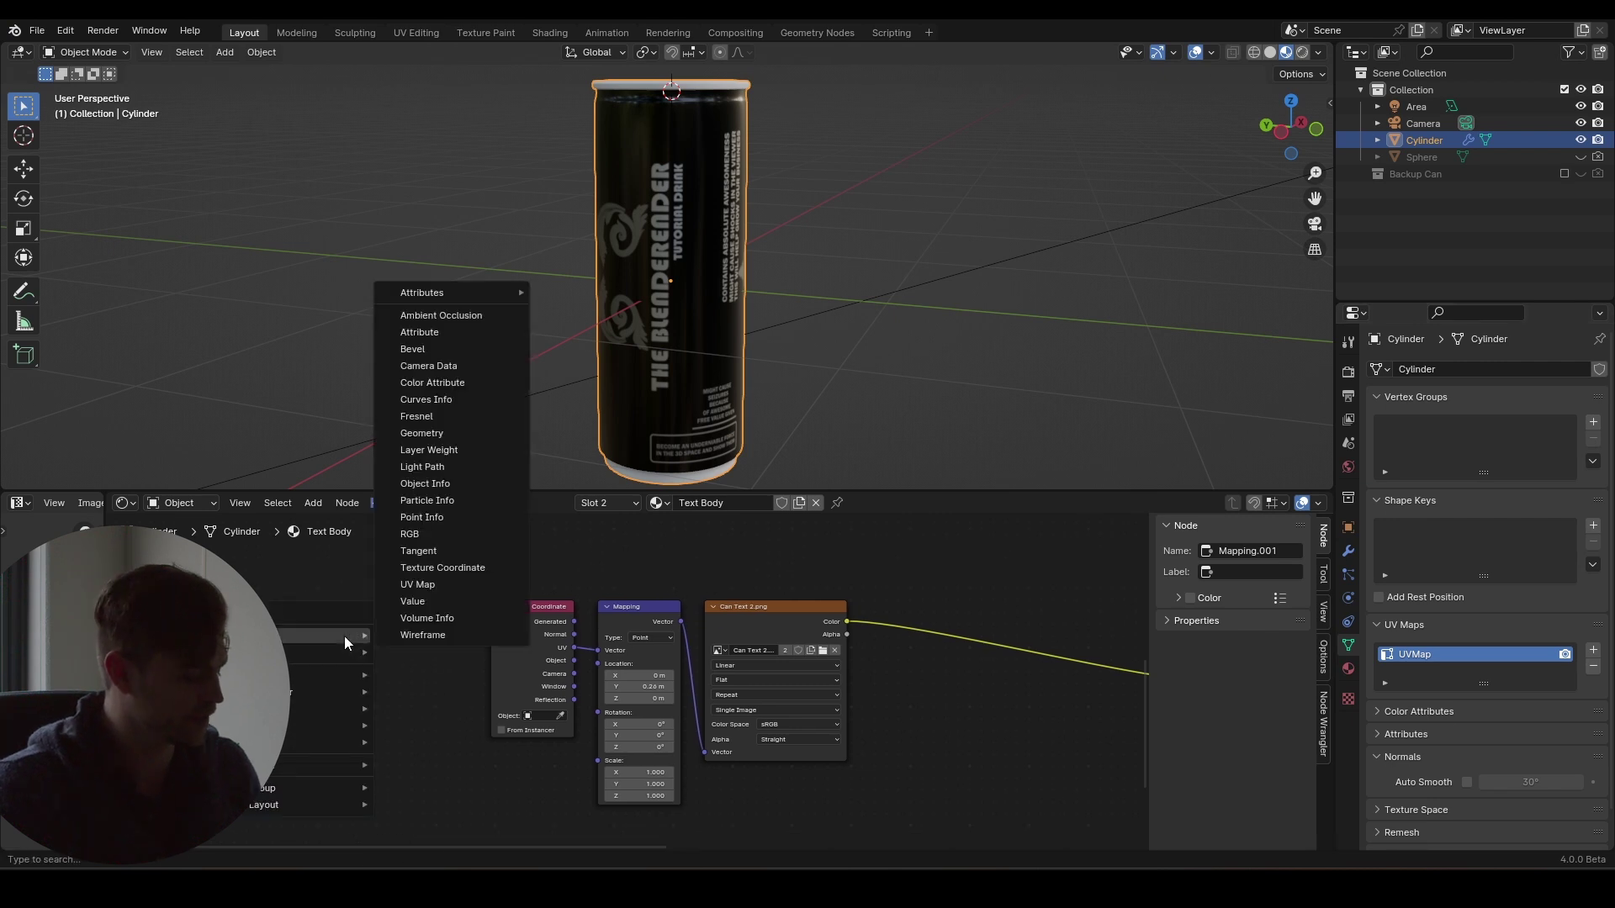
text(uv)
click(414, 666)
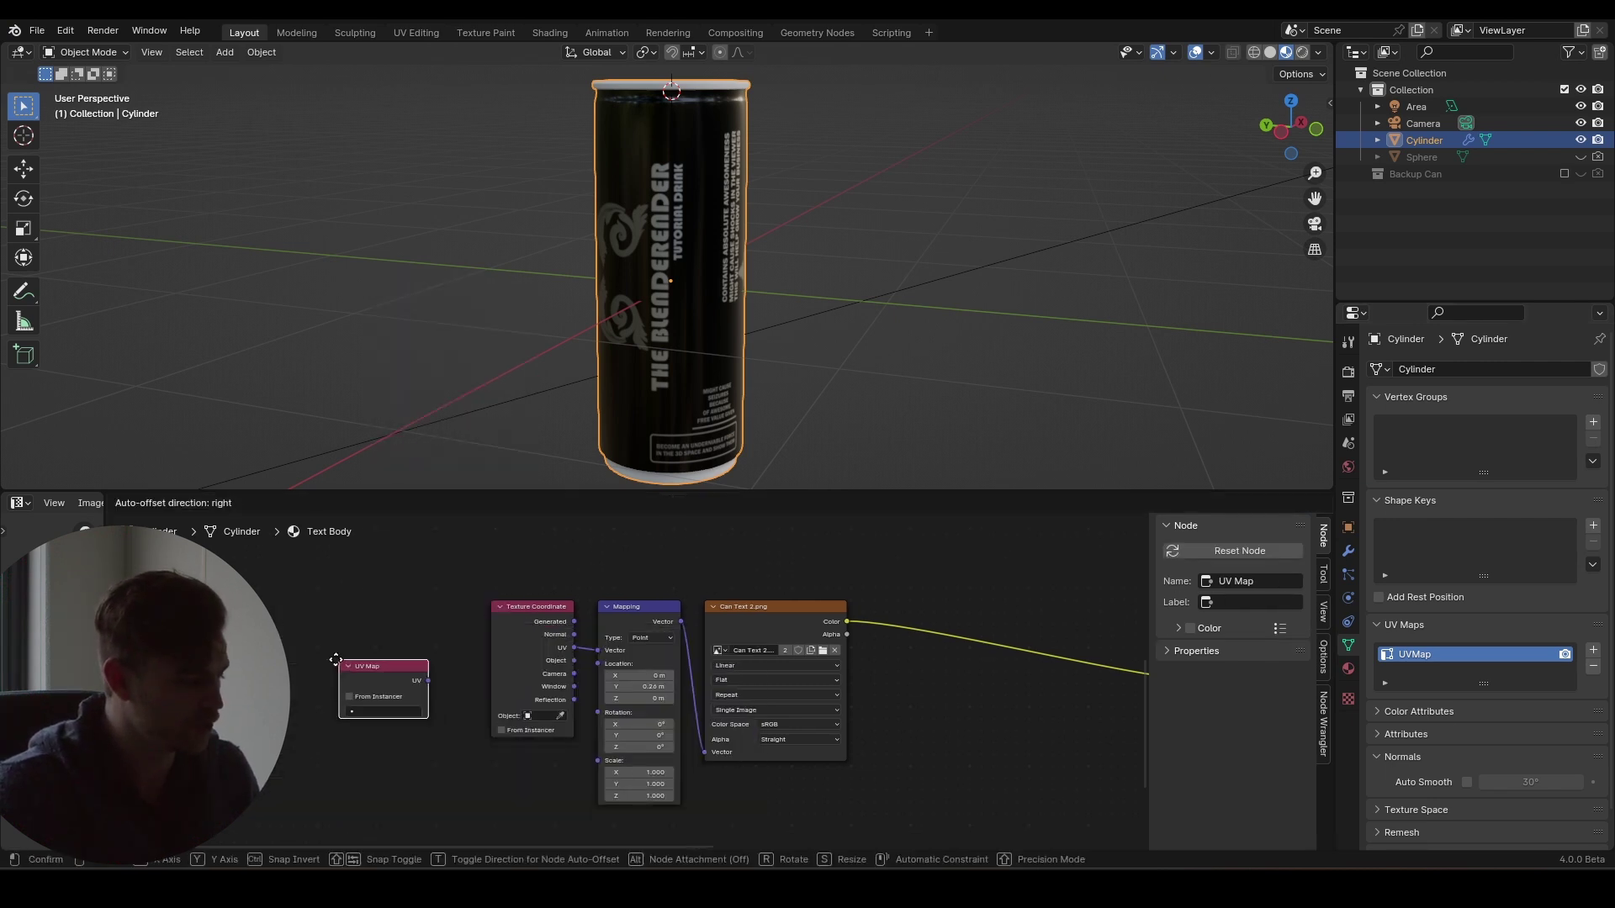
click(349, 677)
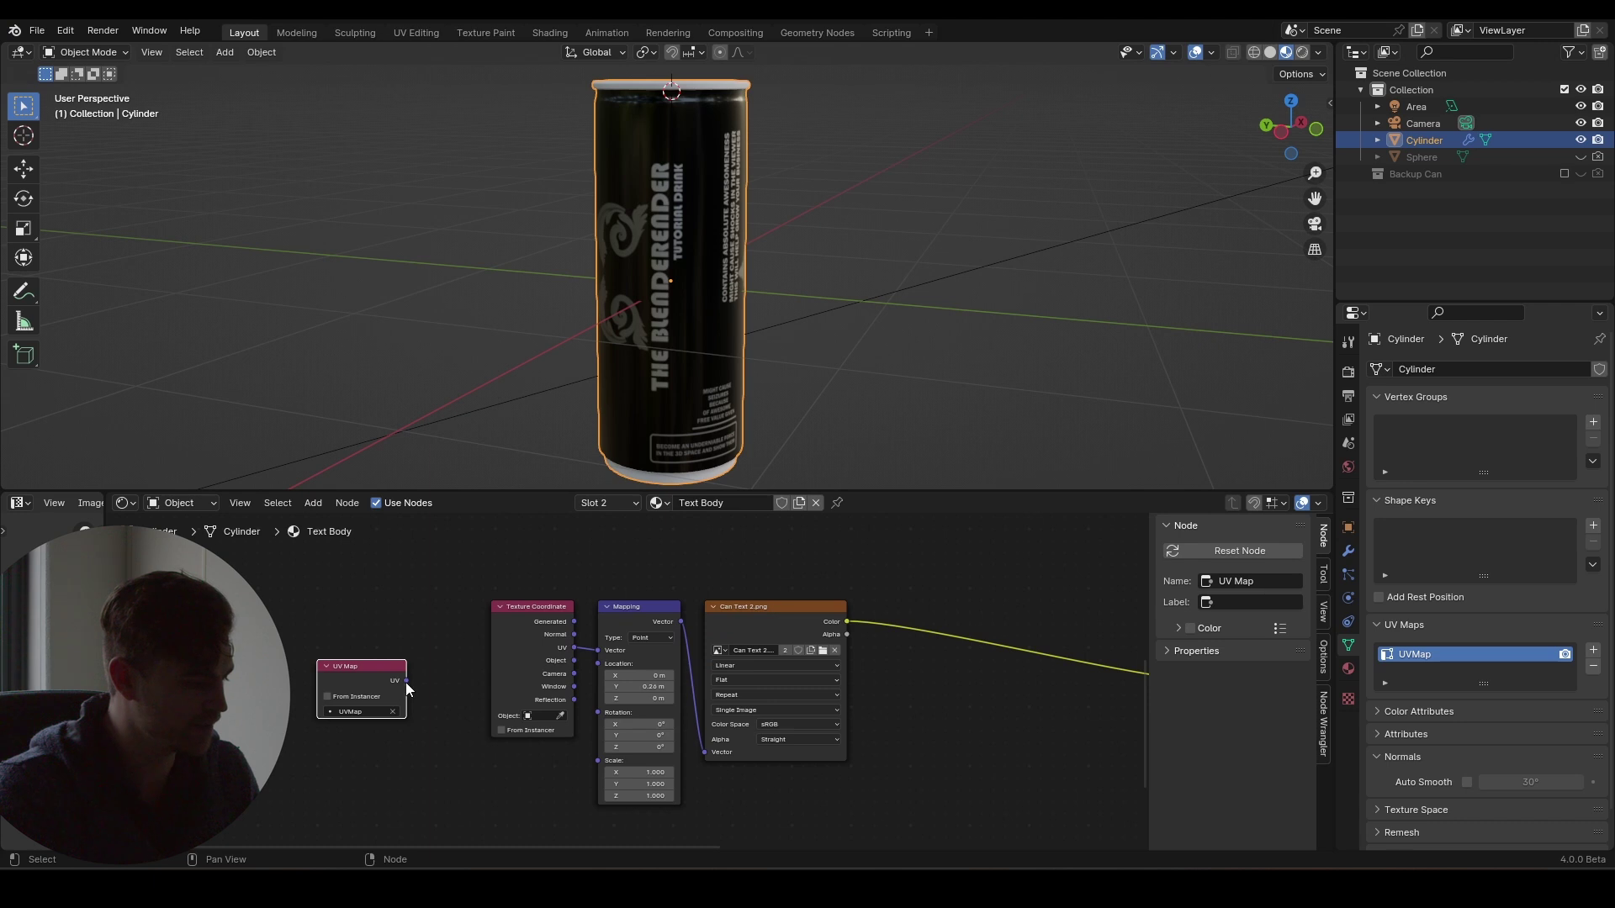
- Delete the Texture Coordinate node of the Can Text 2.png setup and connect the UV Map node to the Mapping Vector input
drag(406, 681, 595, 666)
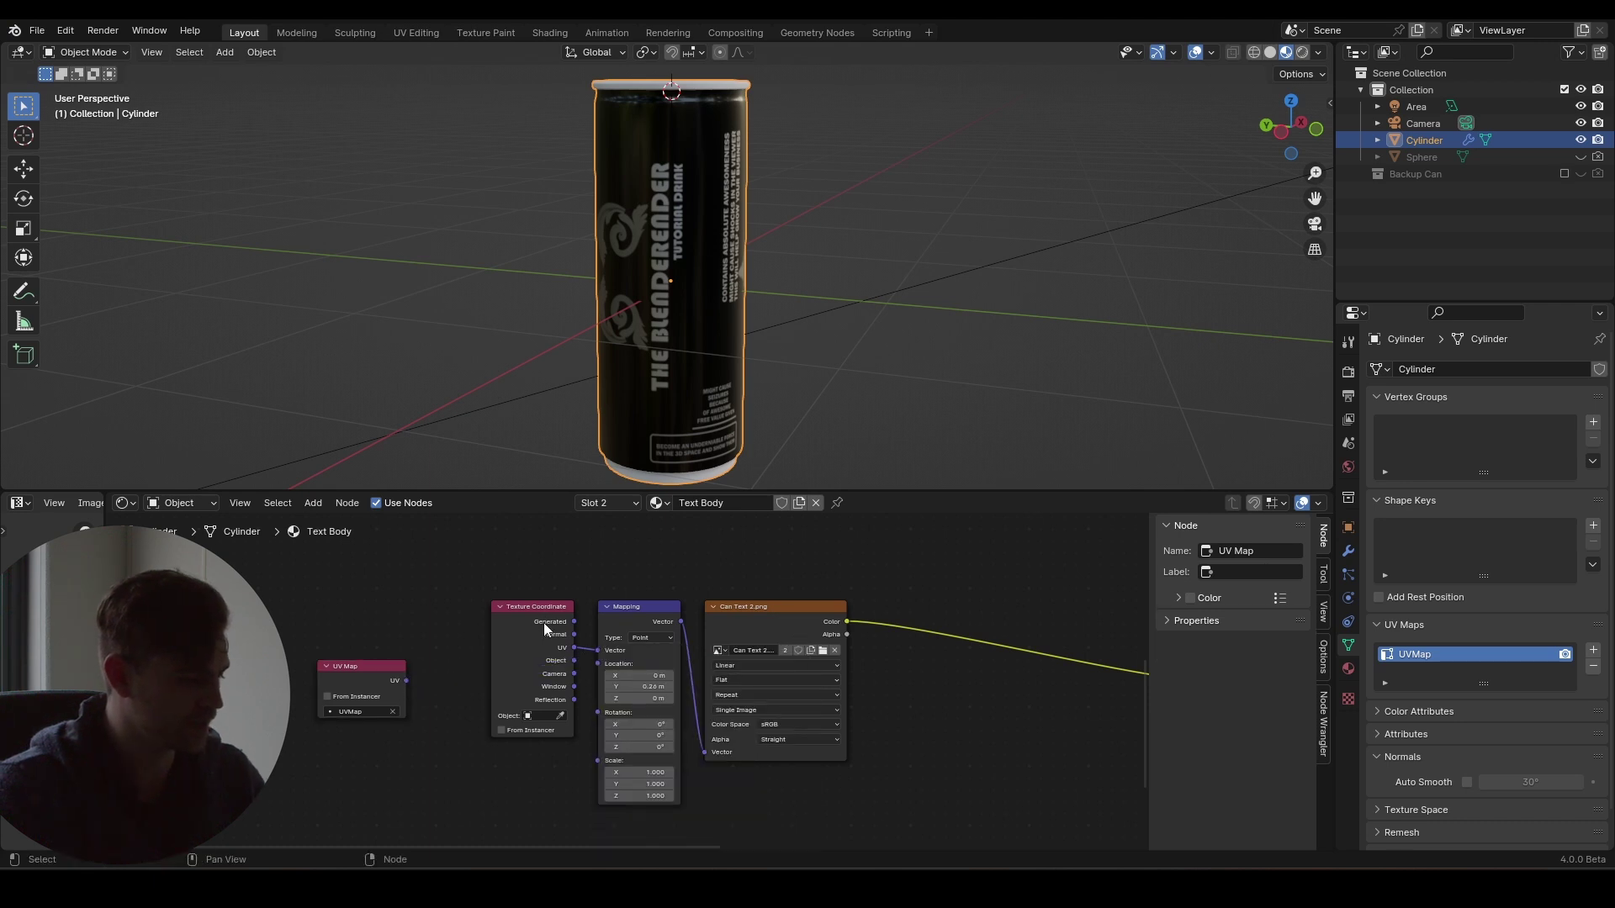
click(543, 622)
key(x)
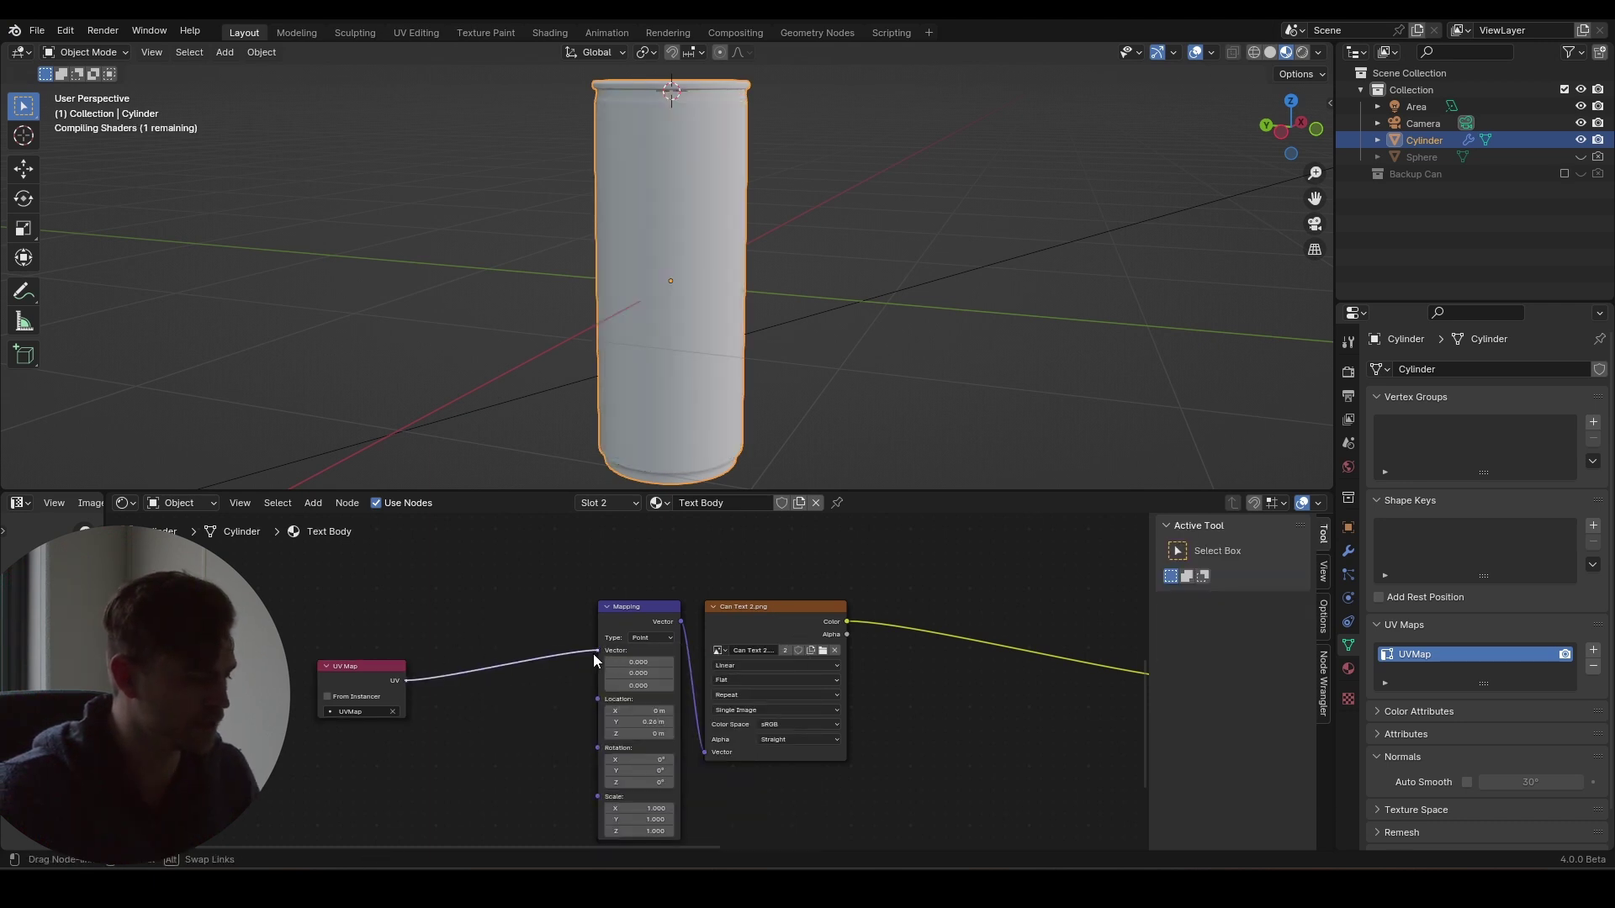
drag(593, 654, 588, 654)
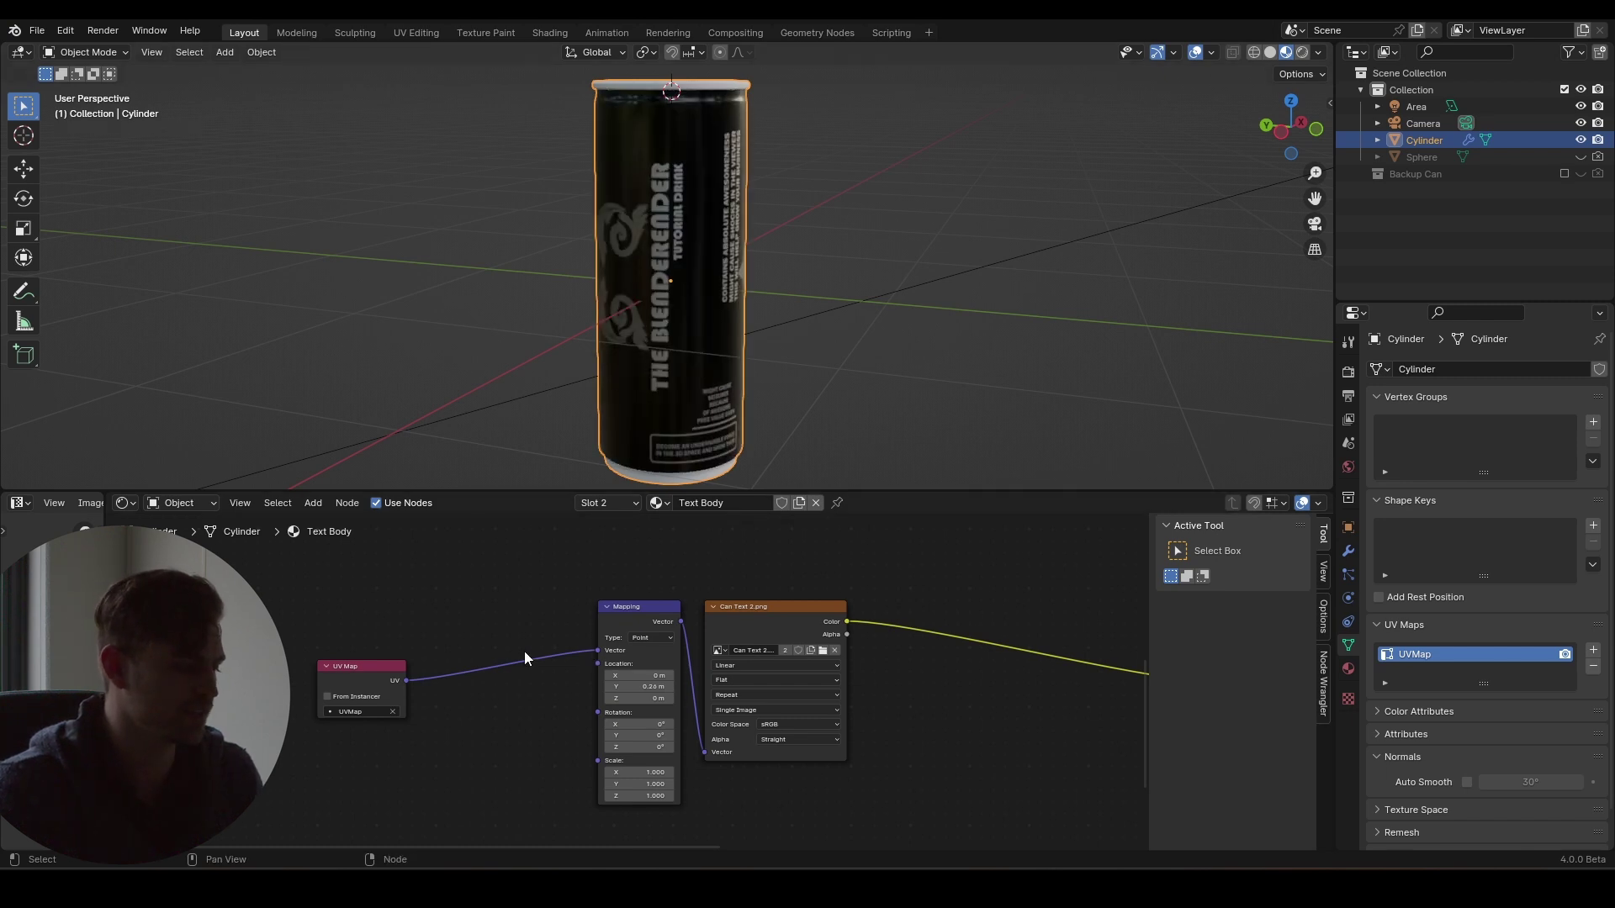
- Add a second UV map to the can and make it the active one for rendering
click(1594, 654)
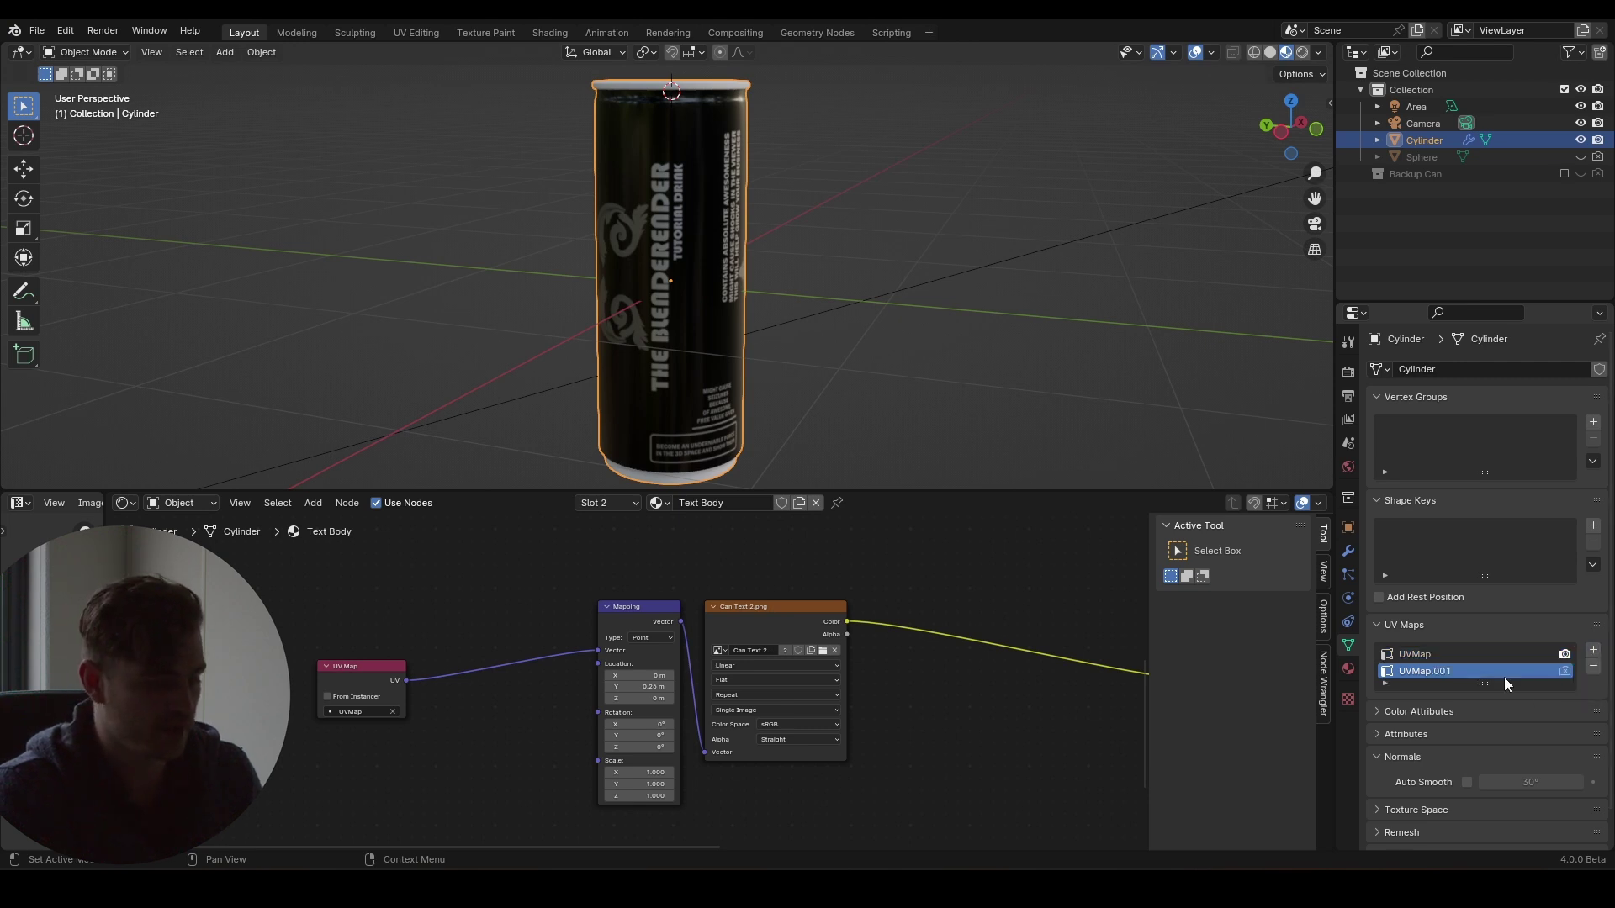
click(1564, 672)
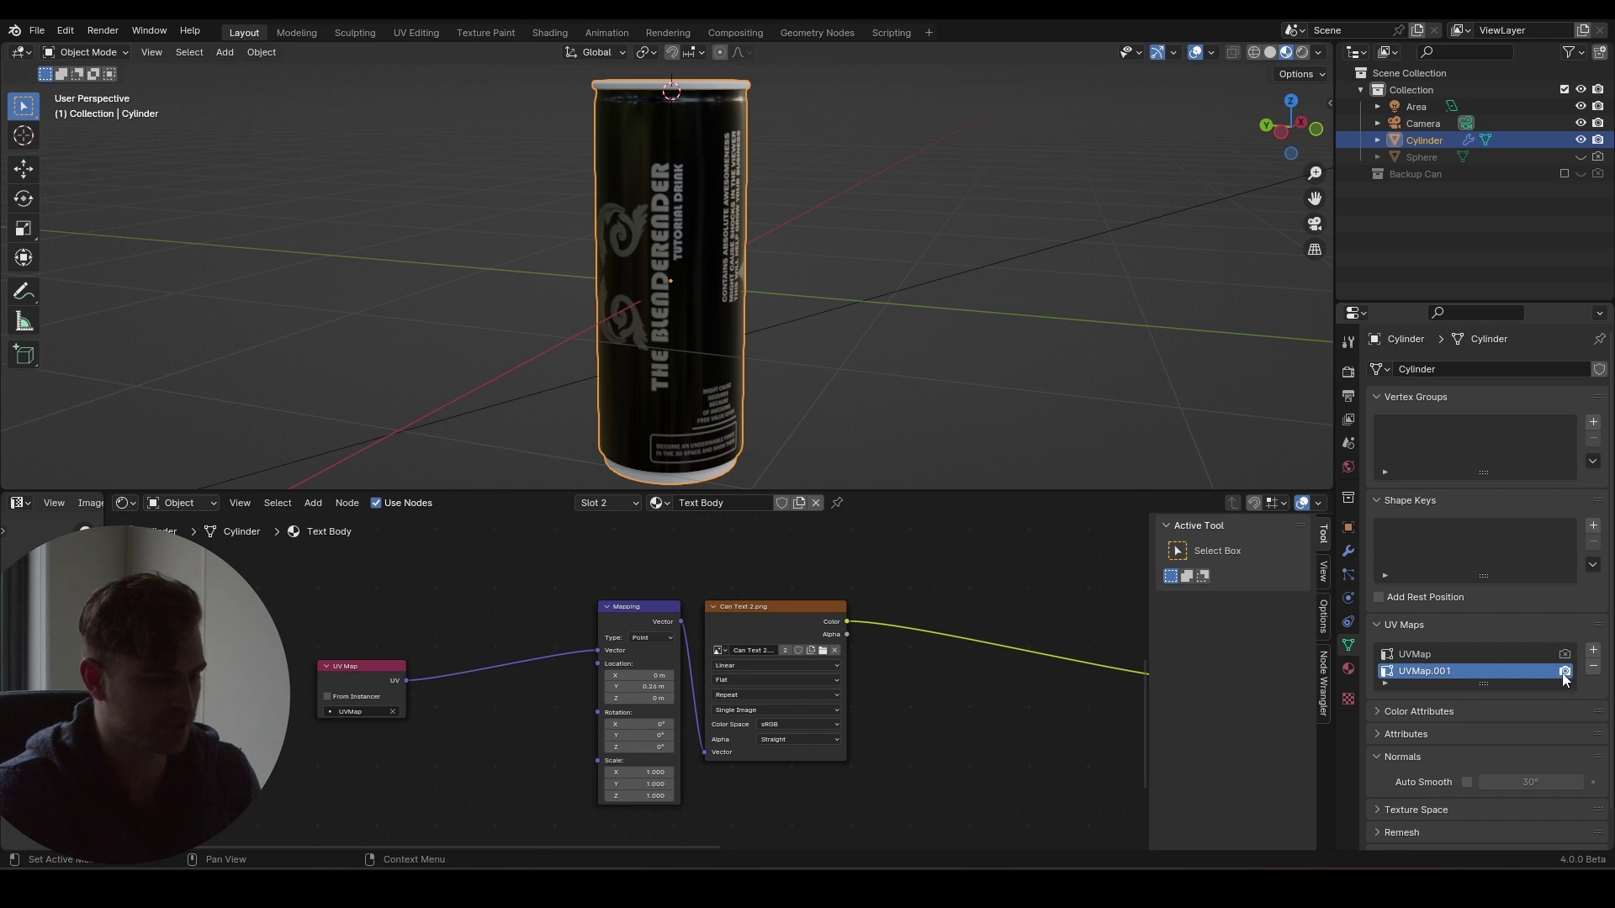
- Replace the Texture Coordinate node of the Cool Pattern for Can.png setup with a UV Map node set to UVMap.001, connected to the Mapping Vector input
middle_drag(826, 629, 746, 846)
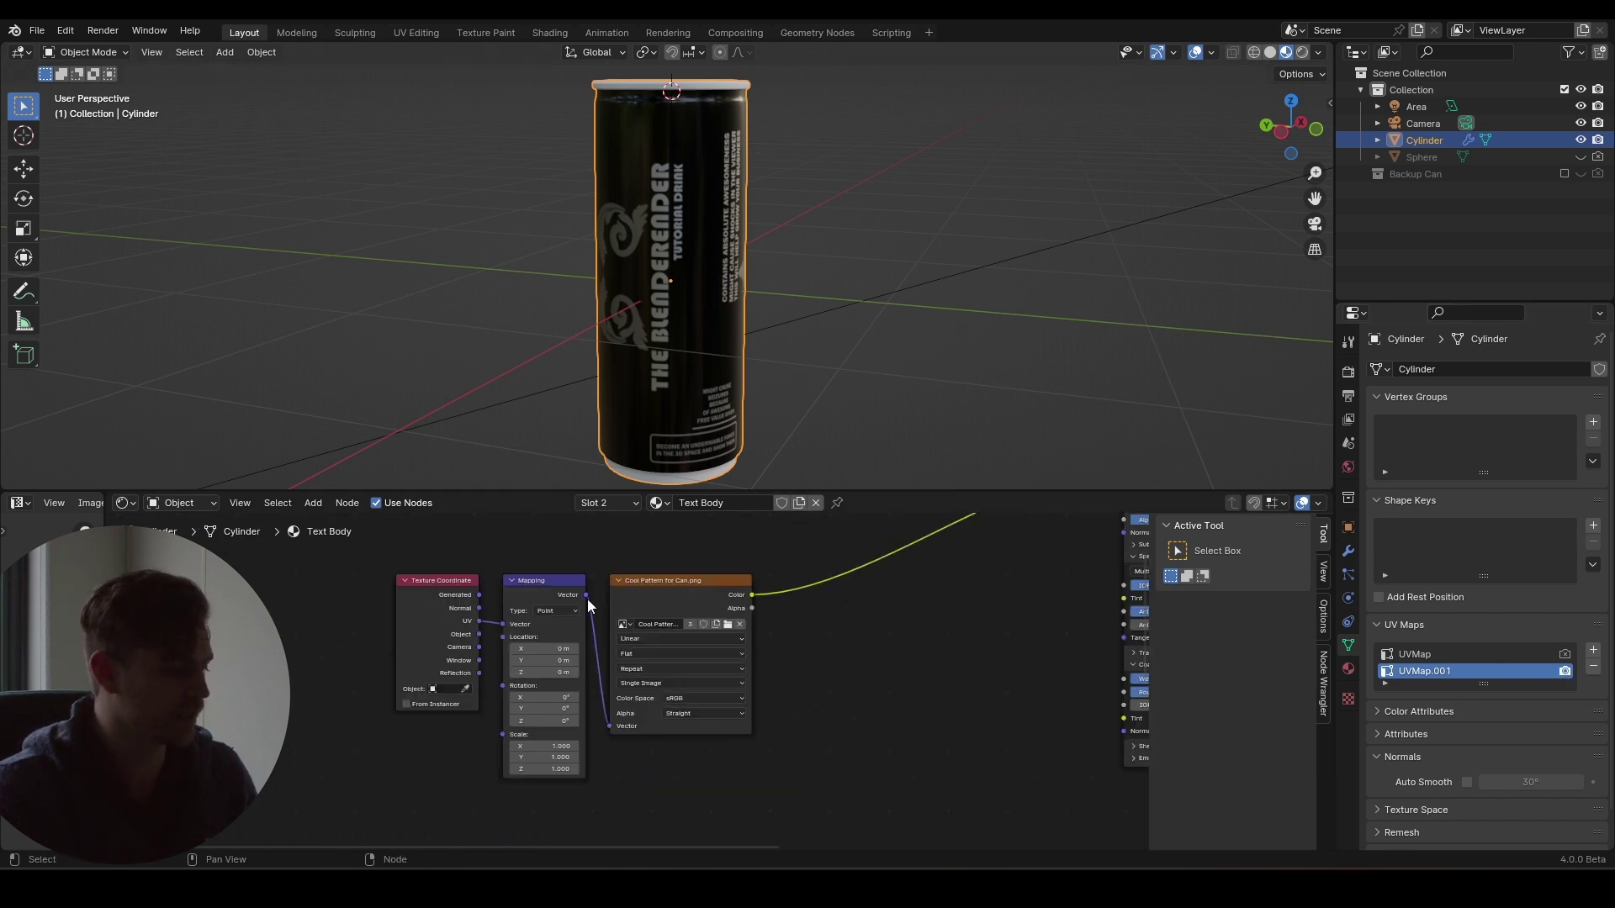
scroll(576, 627, down, 4)
click(492, 635)
key(x)
key(shift+a)
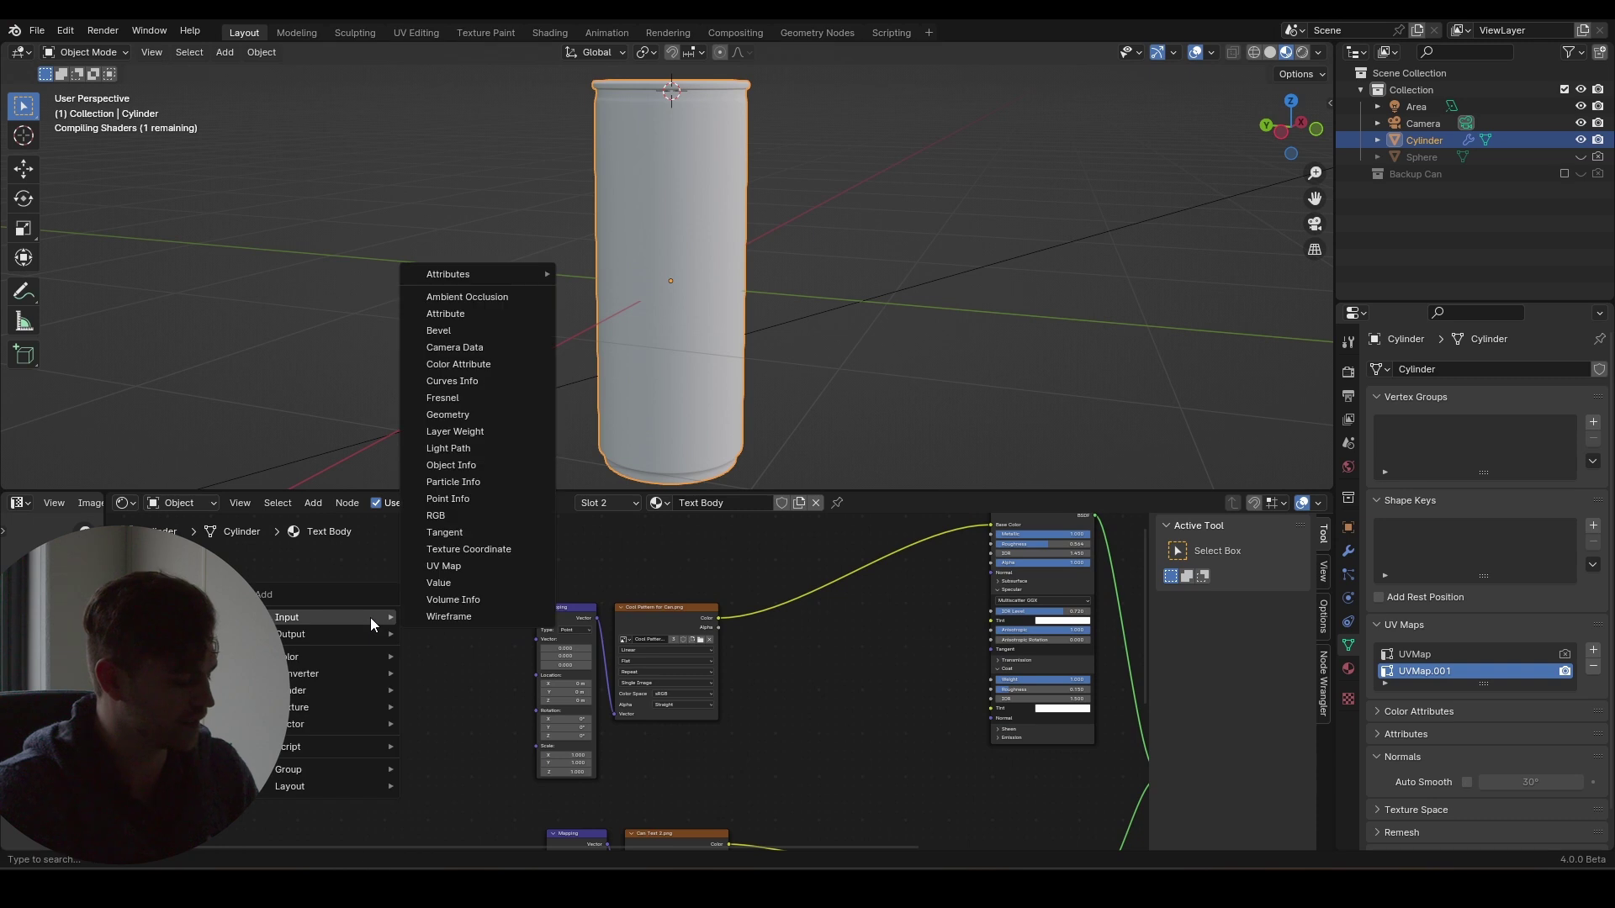
text(uv)
click(448, 648)
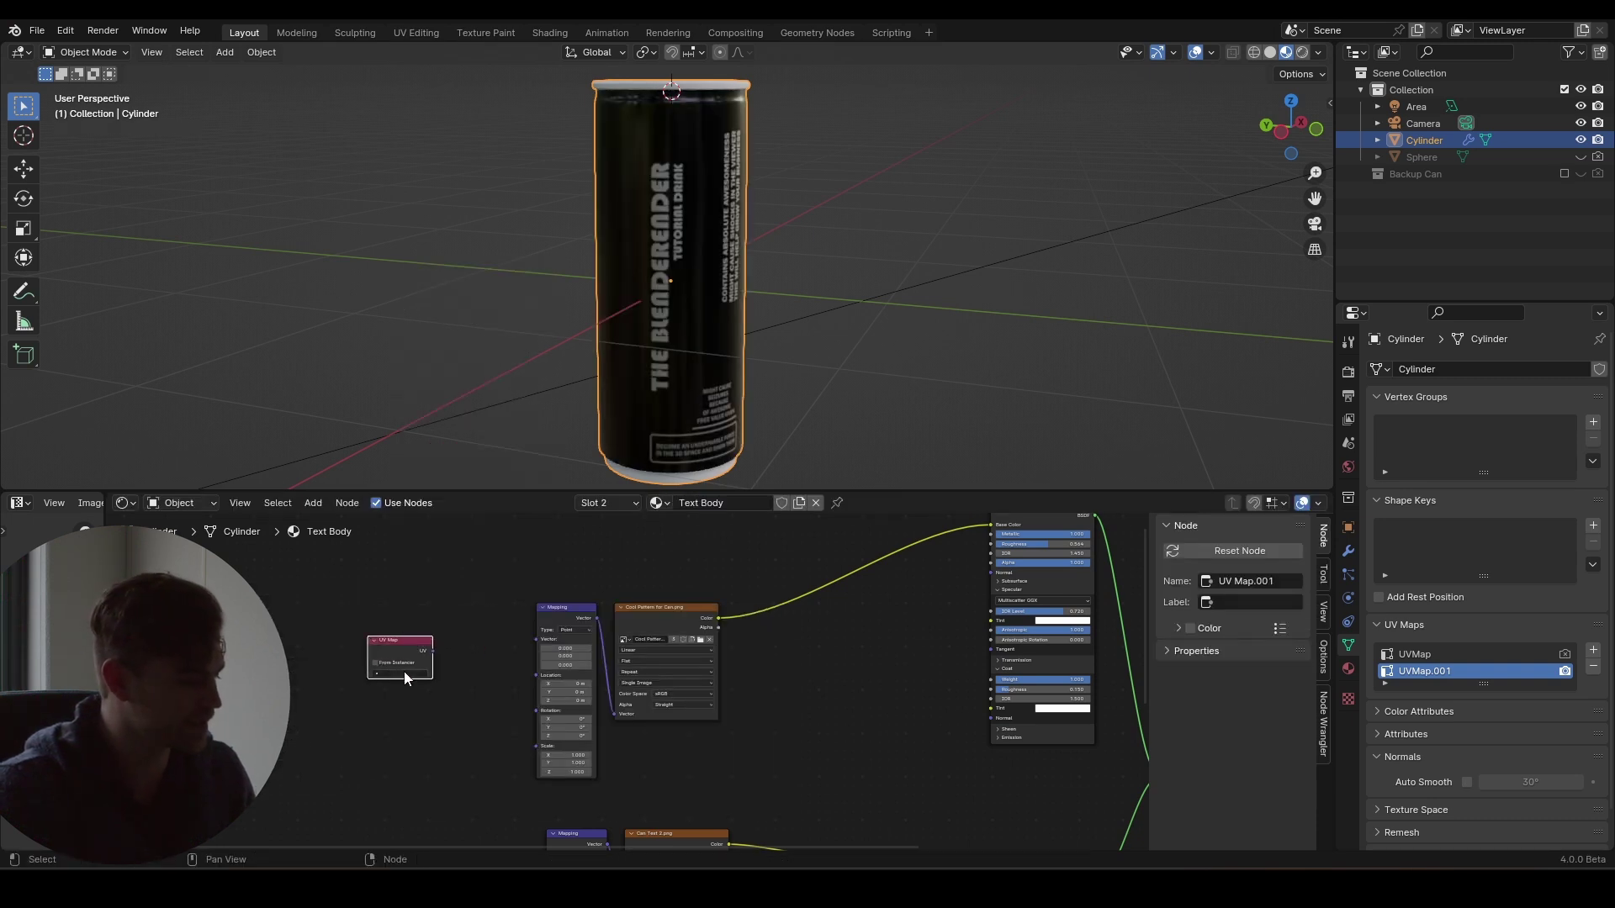
click(425, 698)
drag(432, 654, 539, 643)
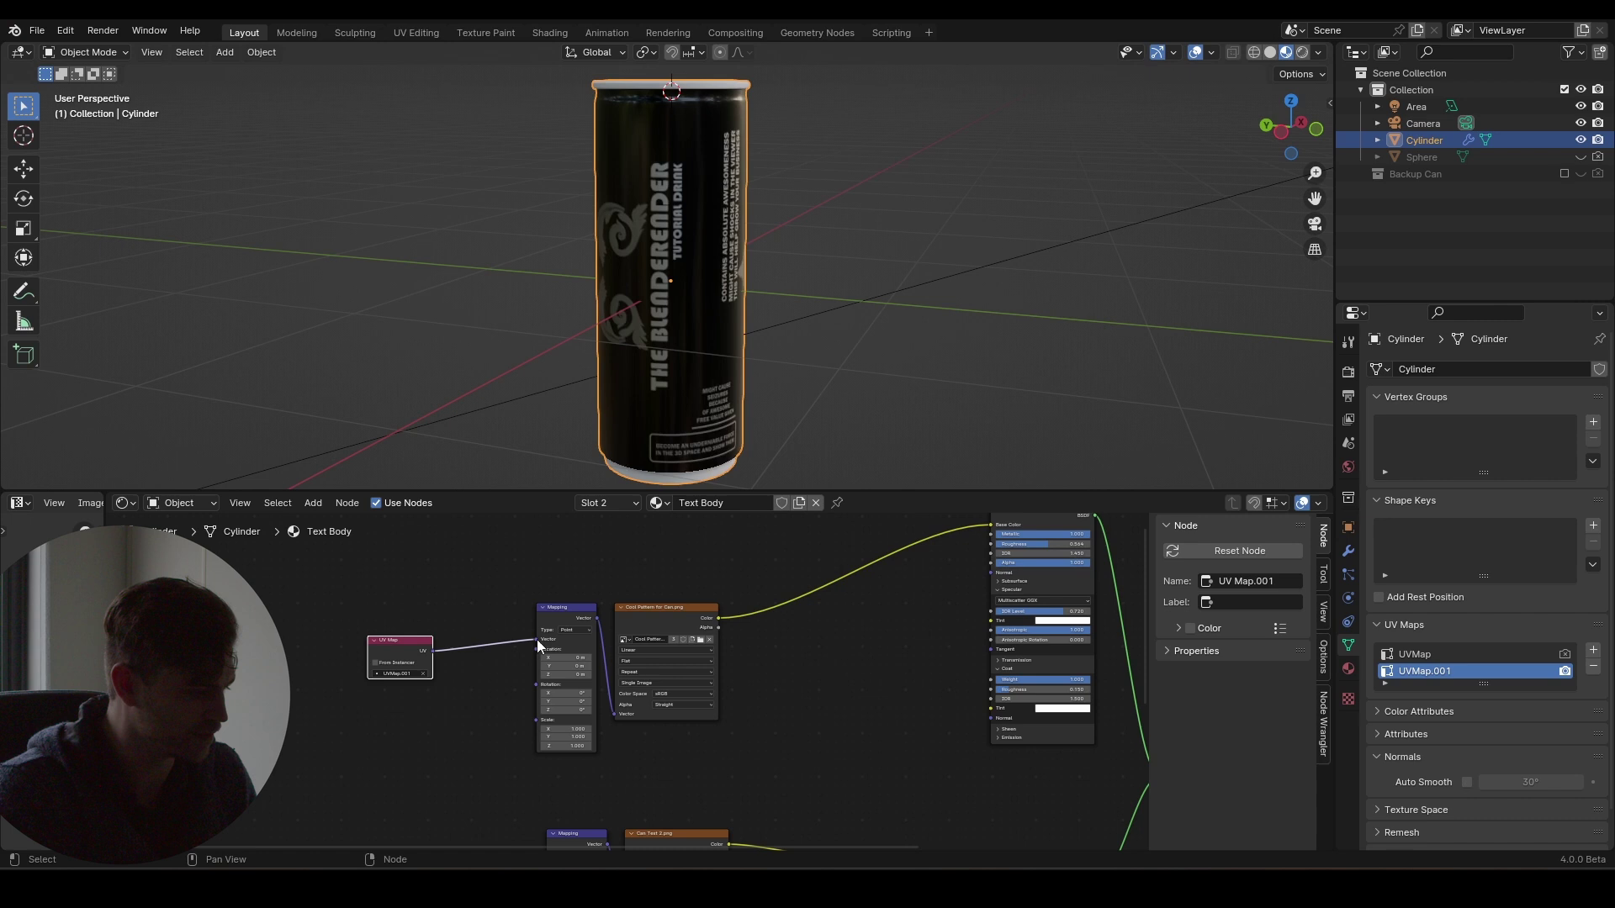
- Unwrap the can's selected body faces in Edit Mode
key(Tab)
key(u)
click(713, 311)
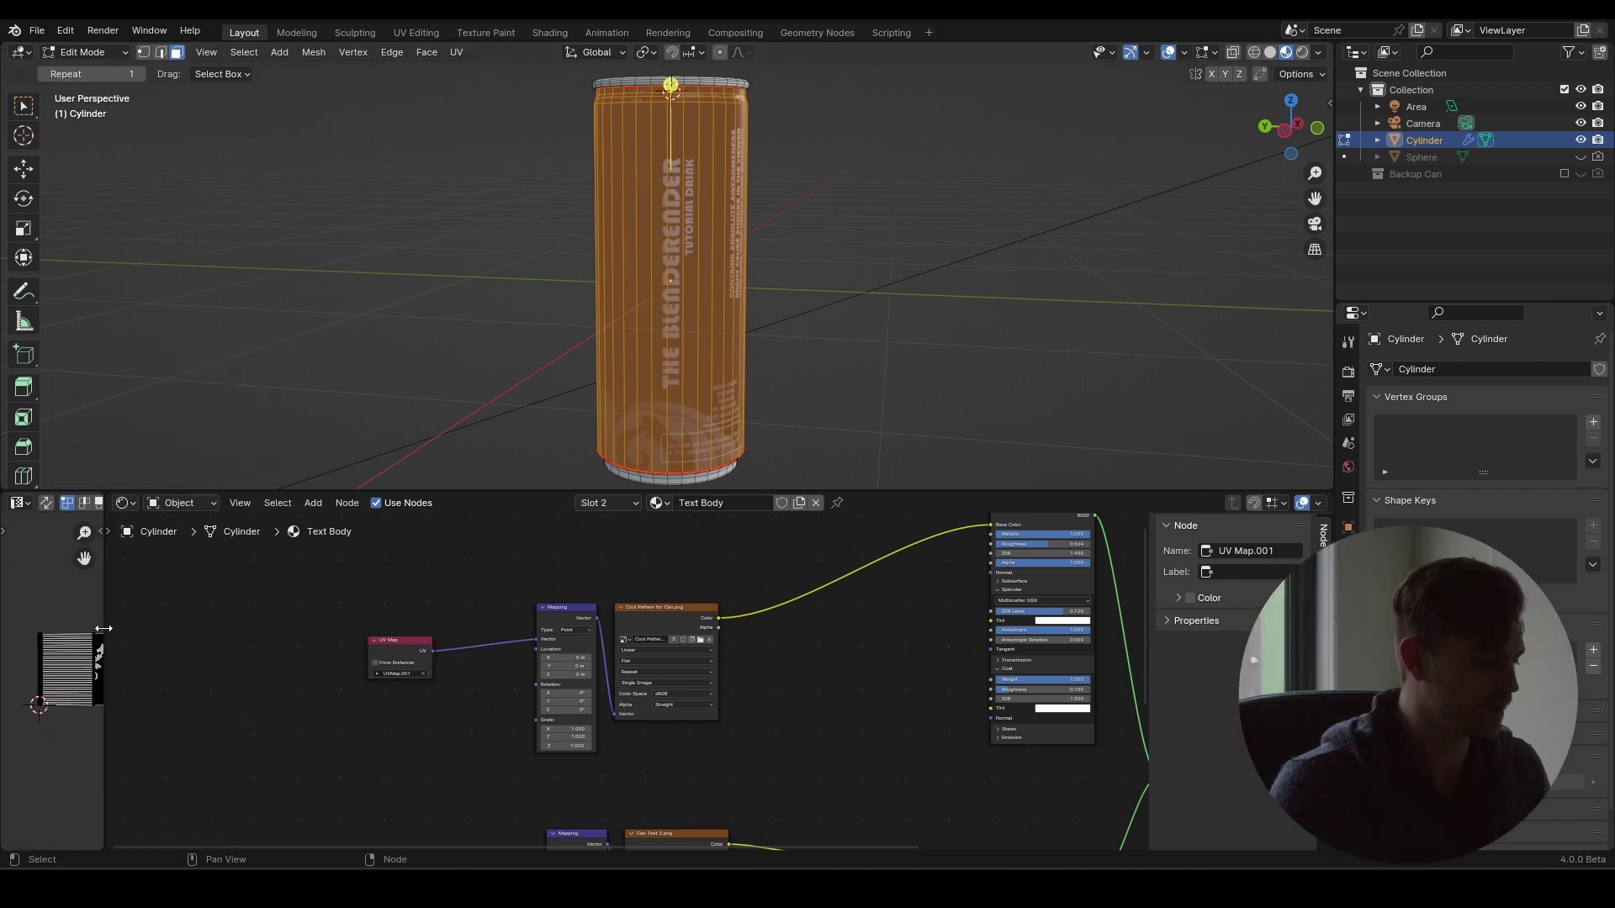
- Widen the UV Editor and move all the can's UVs over the baroque ornament in the pattern image
drag(104, 645, 407, 673)
scroll(270, 665, up, 3)
scroll(160, 659, down, 6)
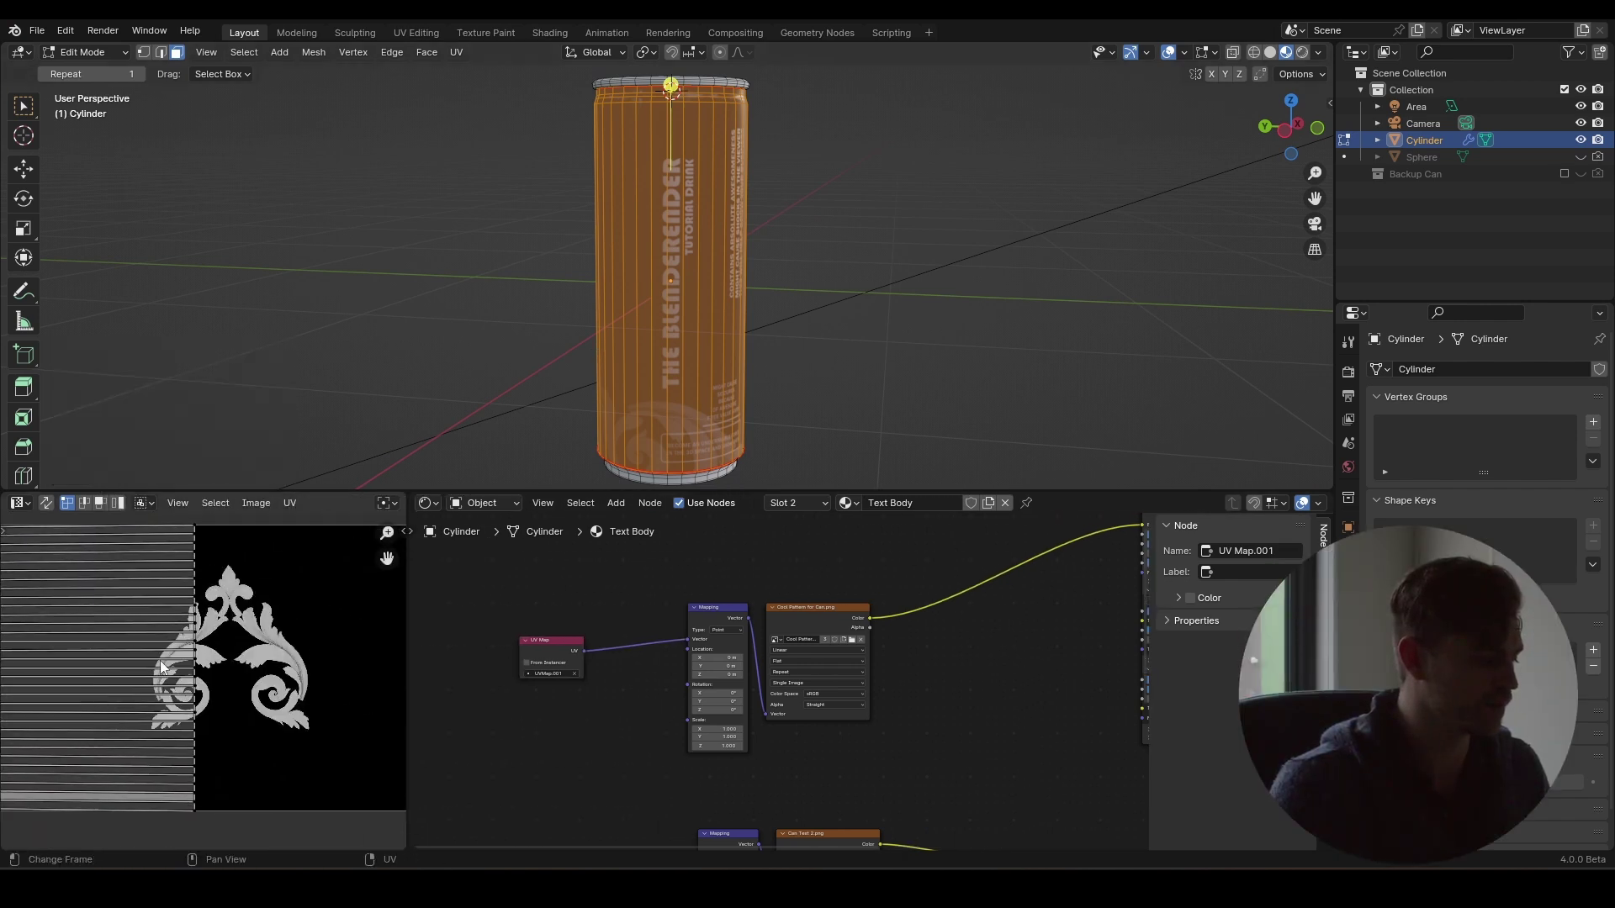
key(a)
key(g)
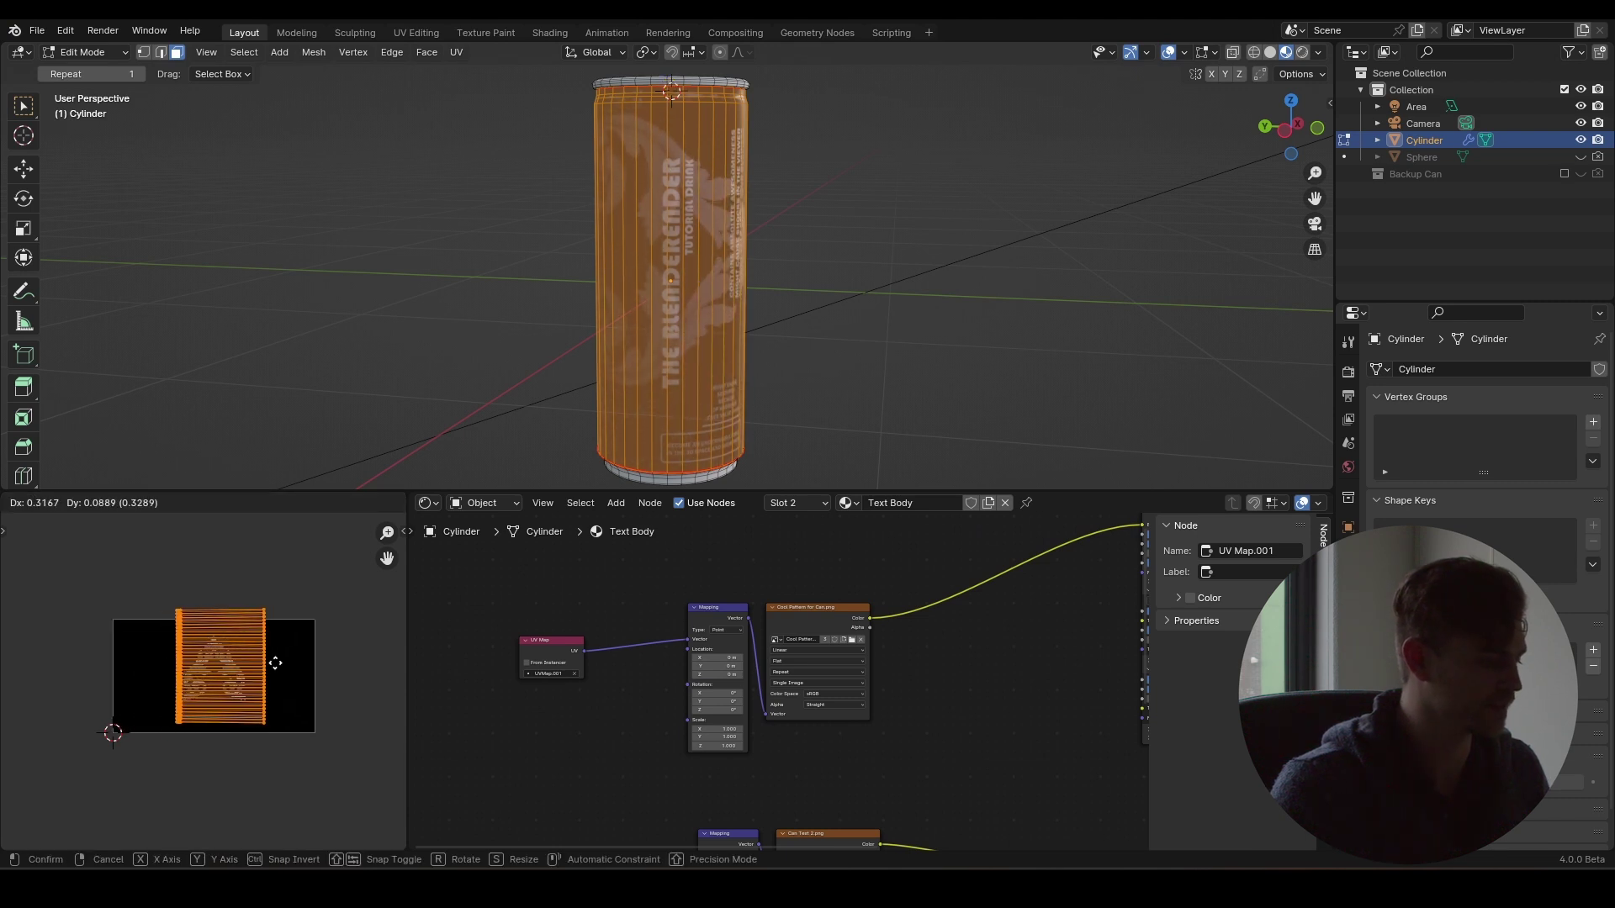
click(286, 677)
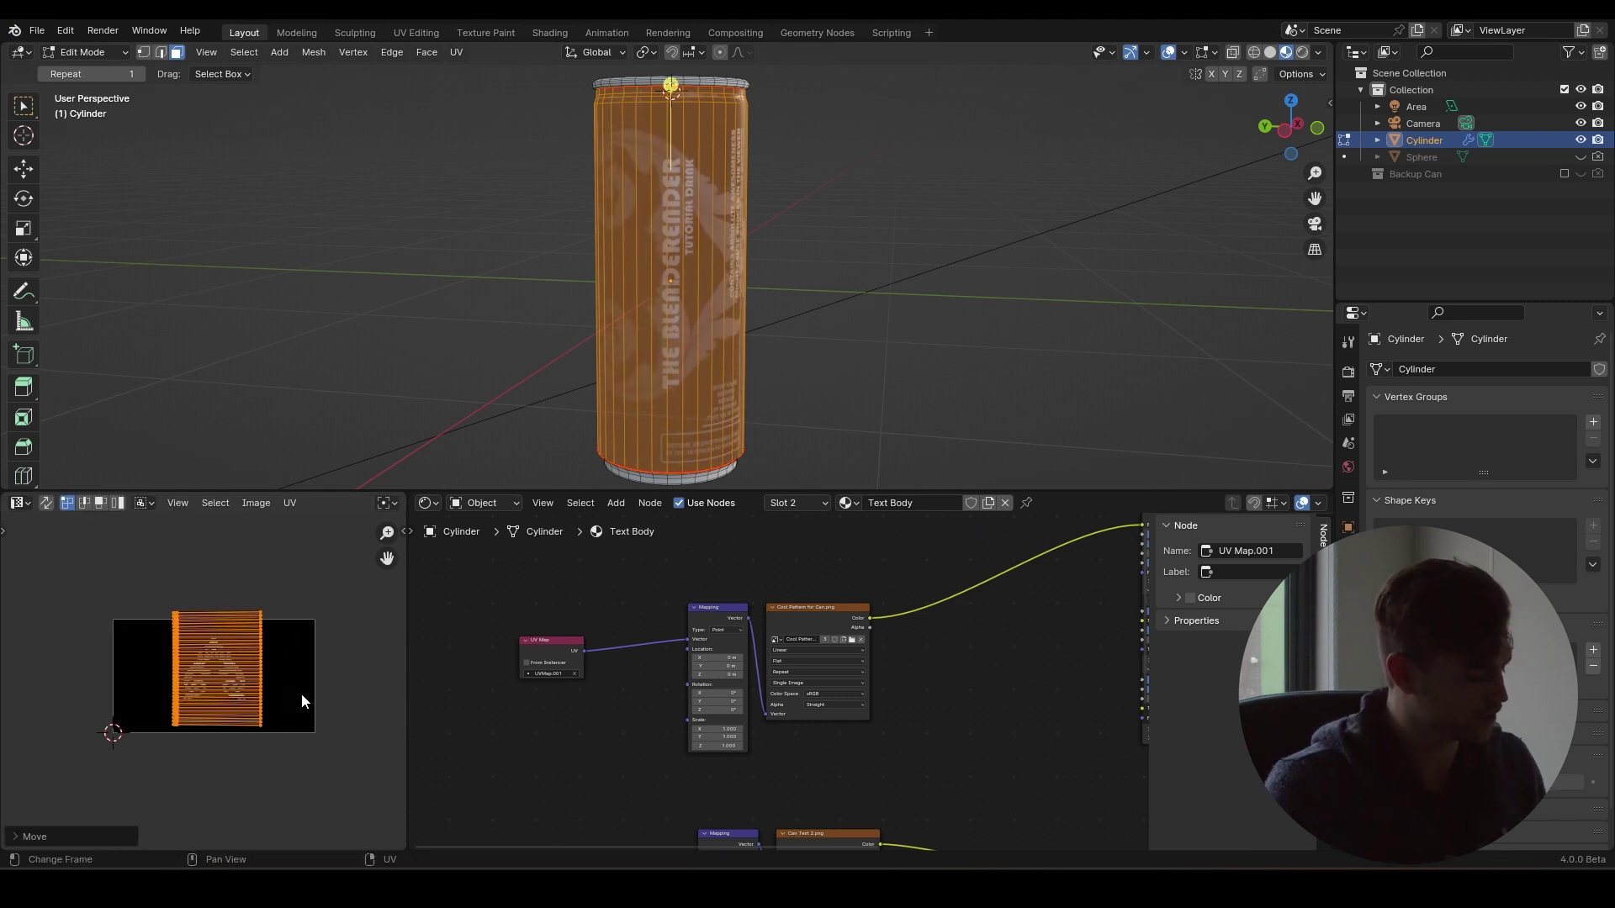
- Rotate the can's UVs by 90 degrees and scale them up to about 1.4 times their size
text(r90)
key(Return)
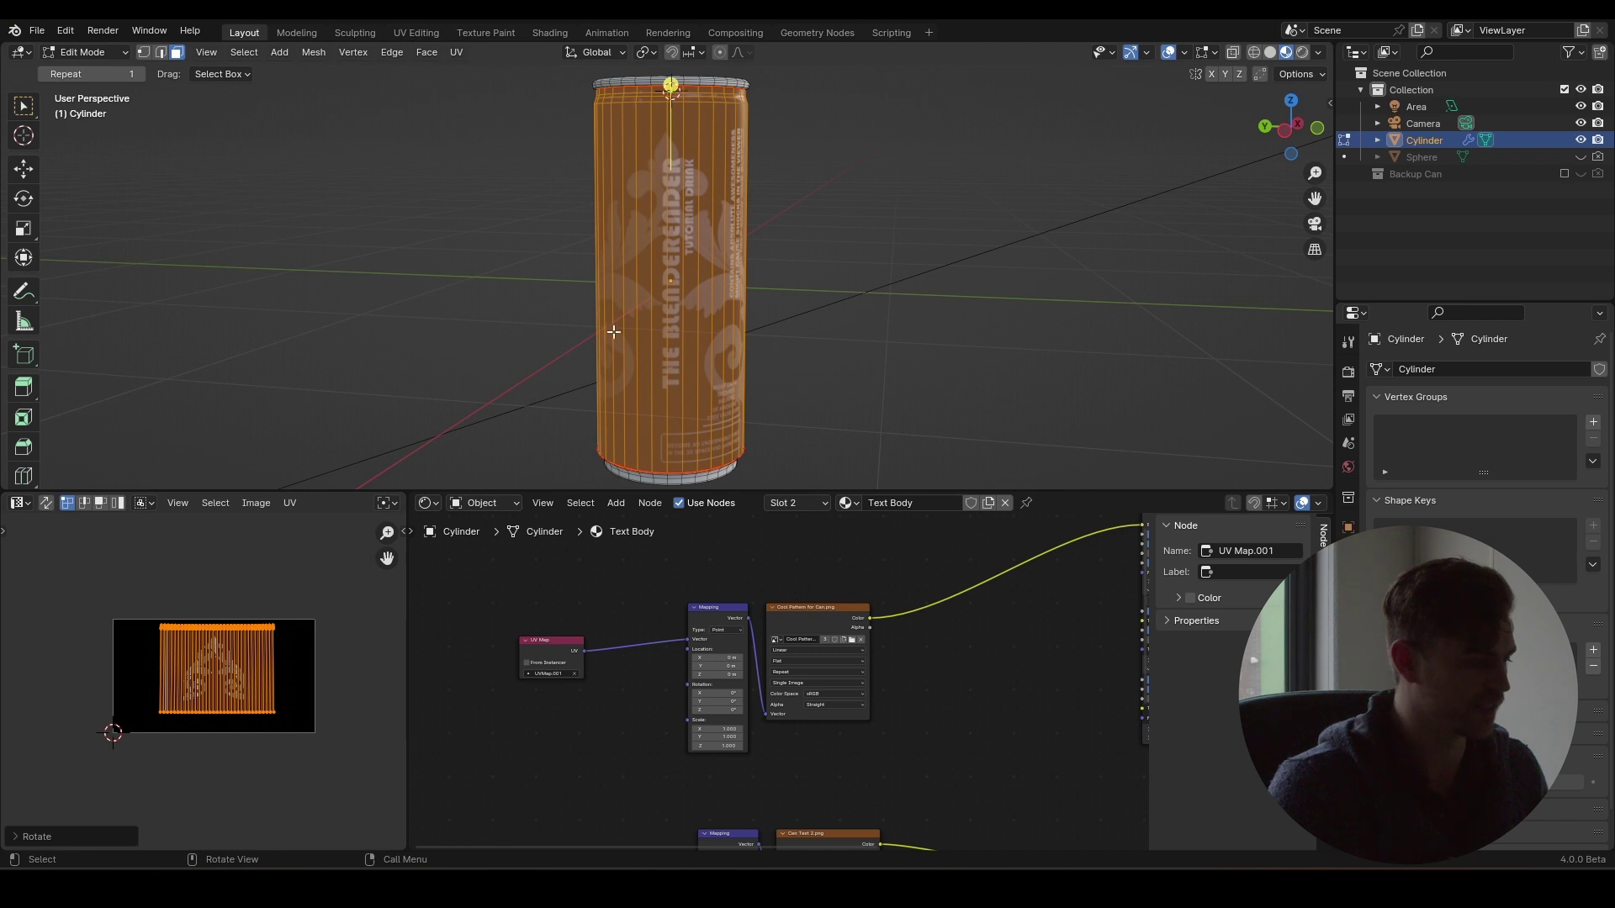
key(s)
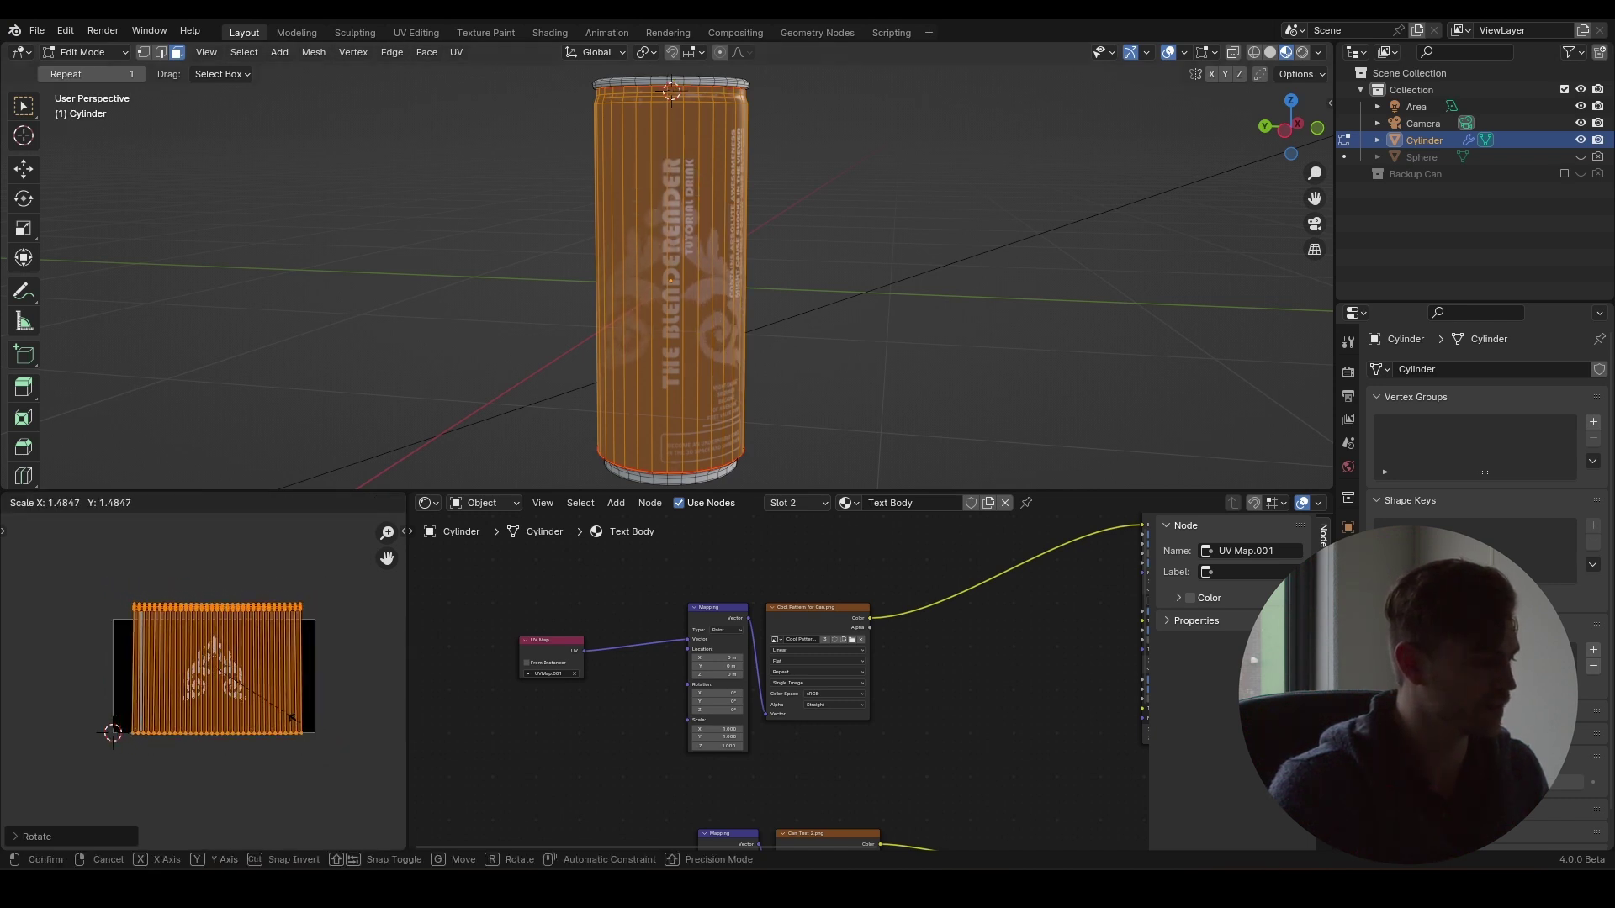
click(306, 745)
- Move the UVs down along Y to raise the ornament on the can, and hide the 3D viewport overlays
key(g)
key(y)
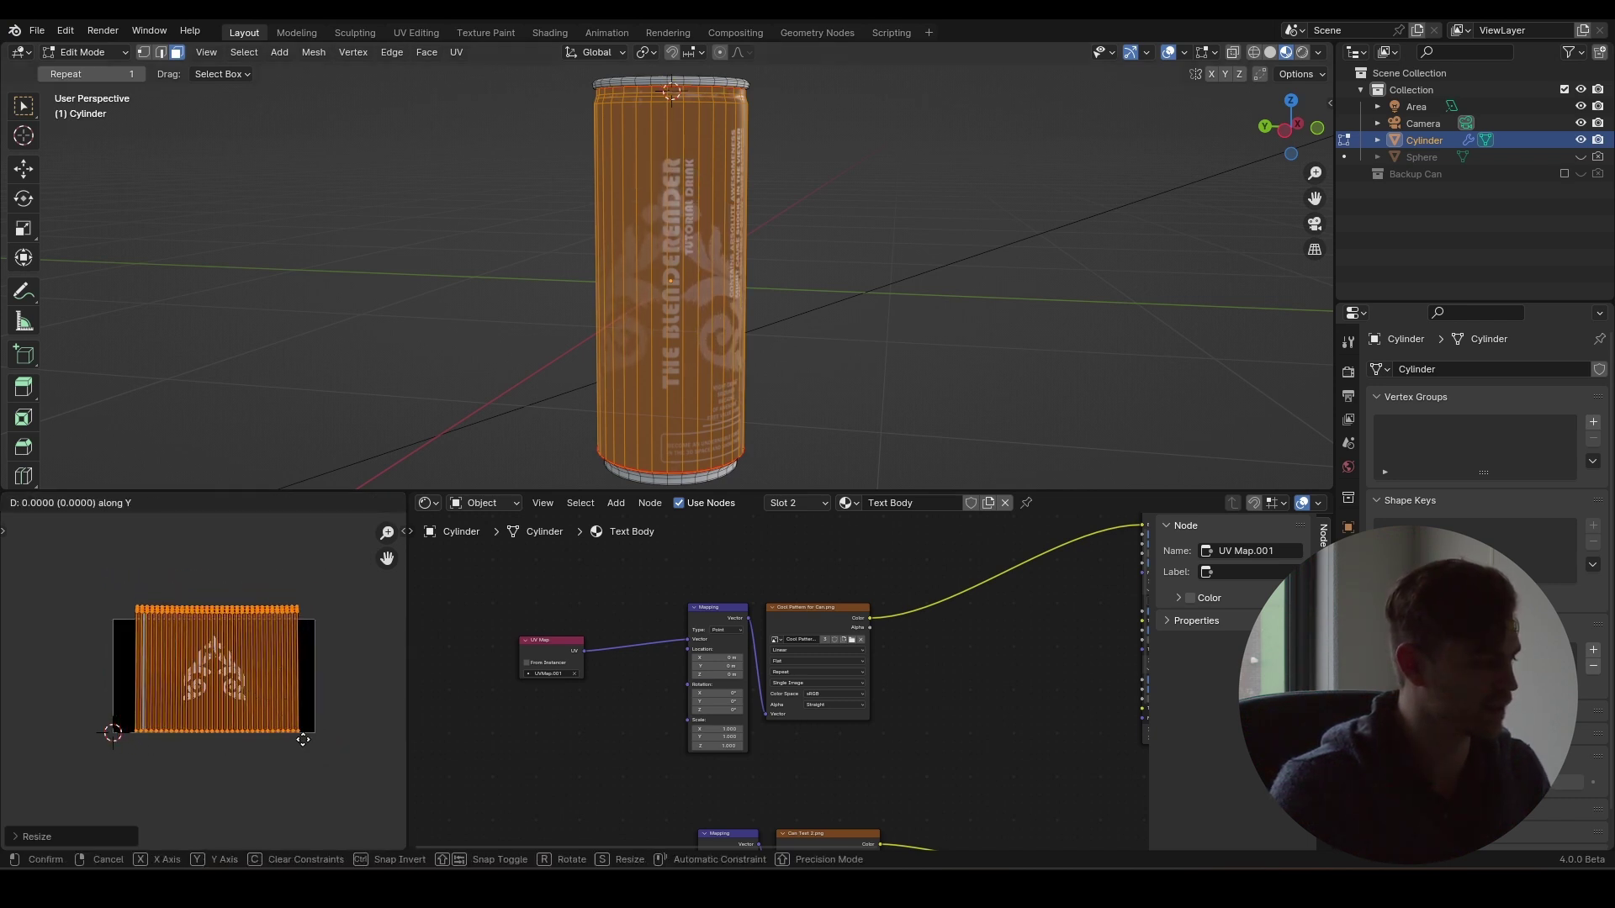
click(316, 766)
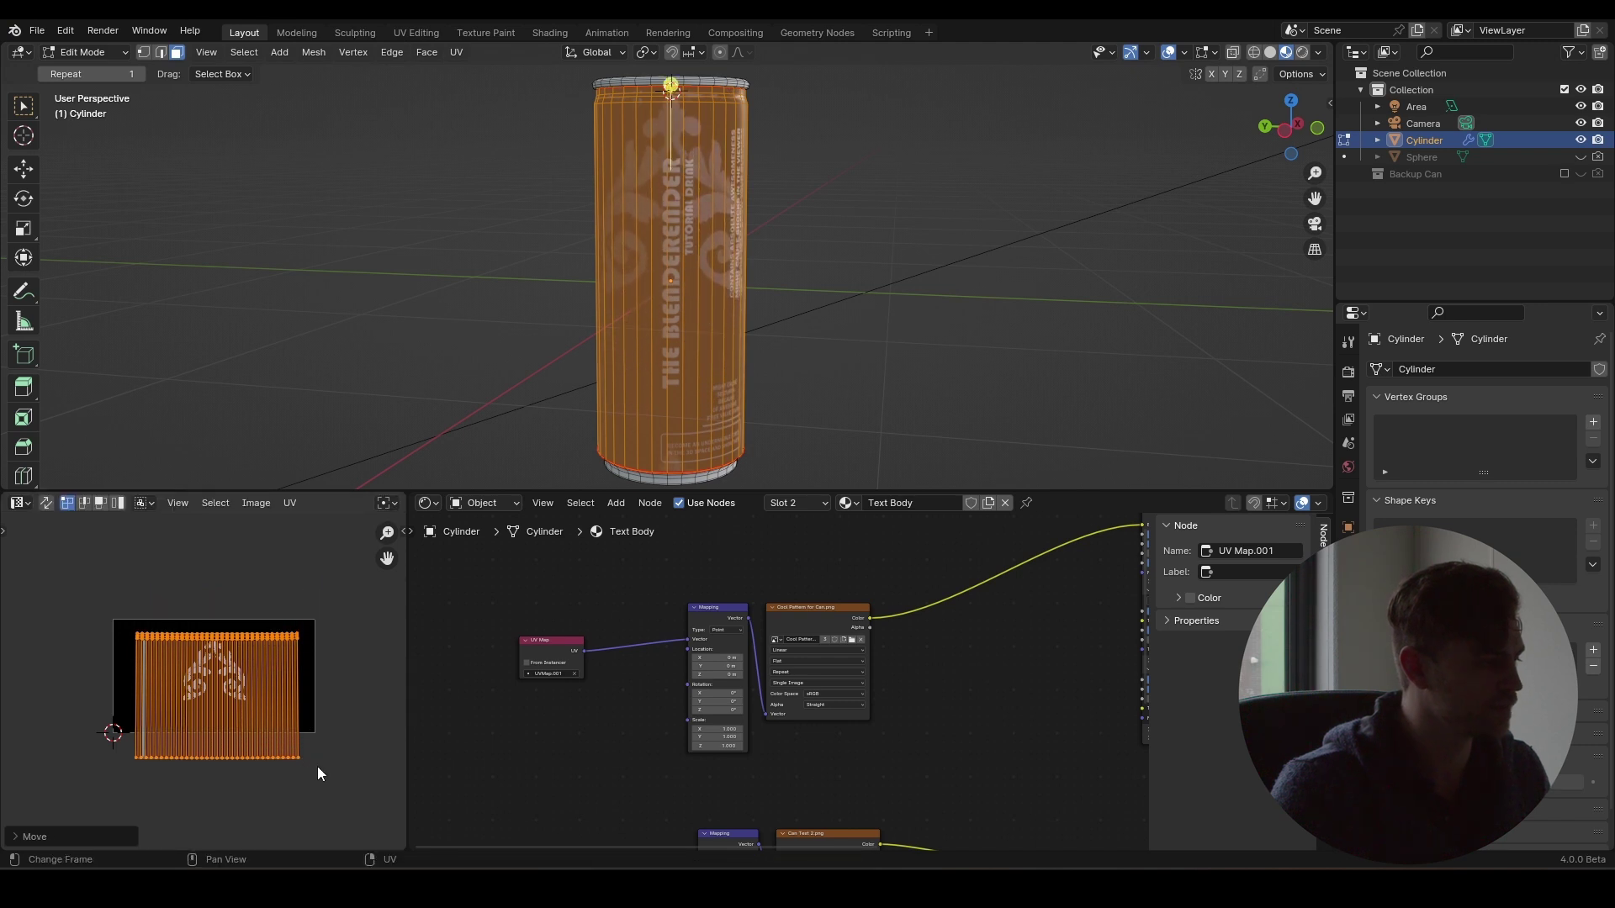
scroll(627, 191, up, 3)
shift+middle_drag(627, 191, 613, 358)
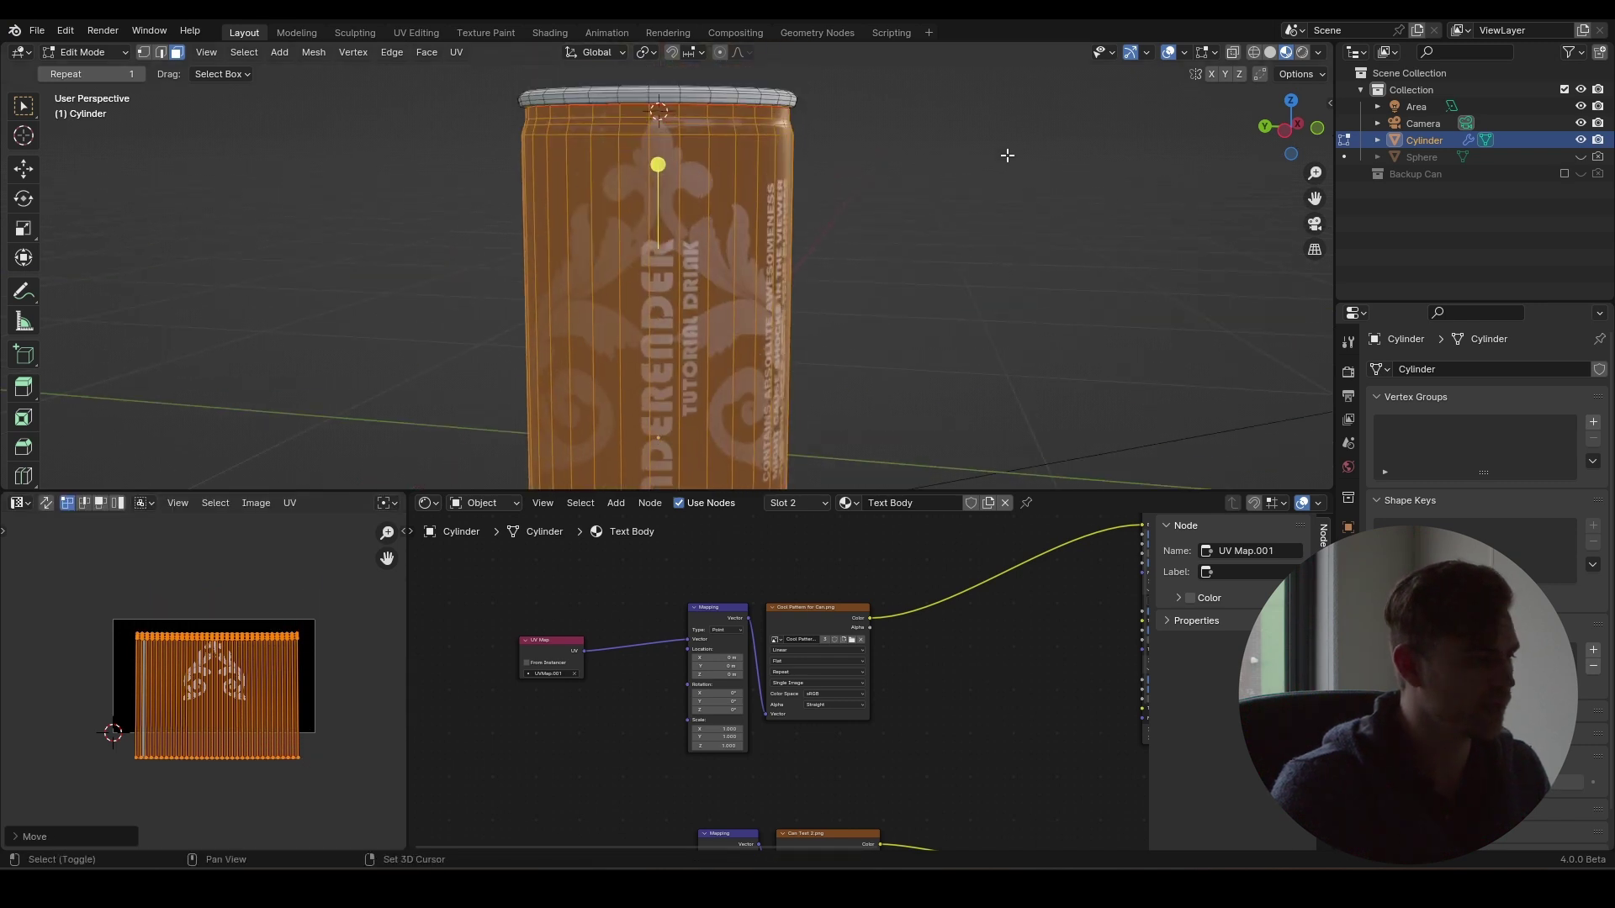
click(1167, 56)
scroll(652, 219, up, 4)
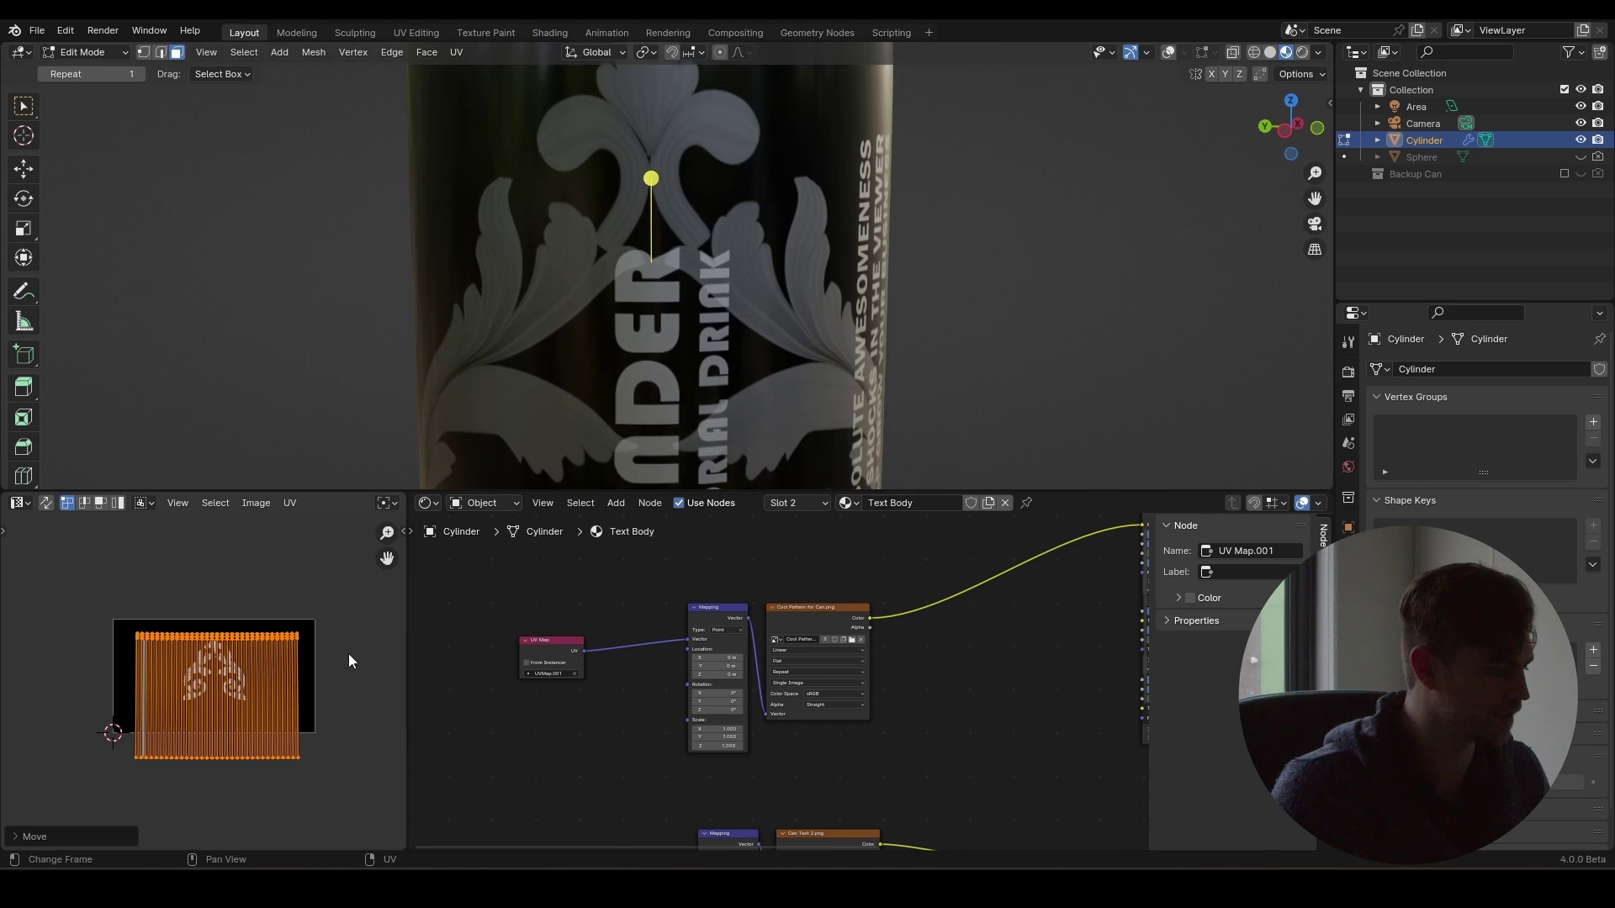
- Adjust the UVs' scale along X and nudge them slightly up along Y to fine-tune the ornament's fit
scroll(504, 420, down, 2)
scroll(286, 614, down, 2)
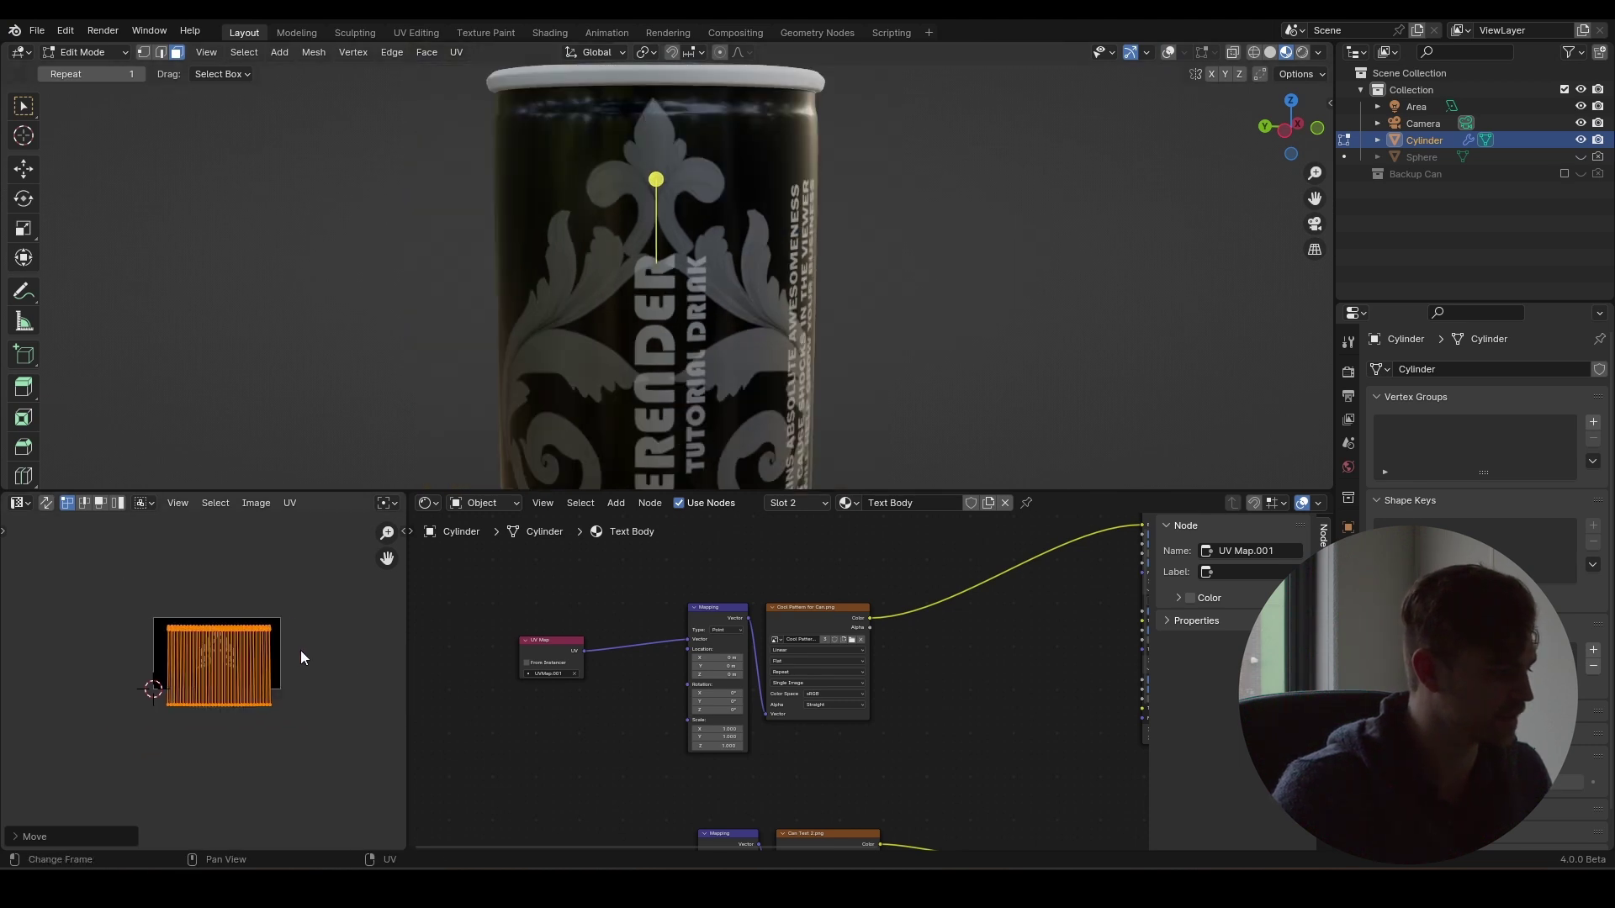
key(s)
key(x)
click(301, 643)
key(g)
key(y)
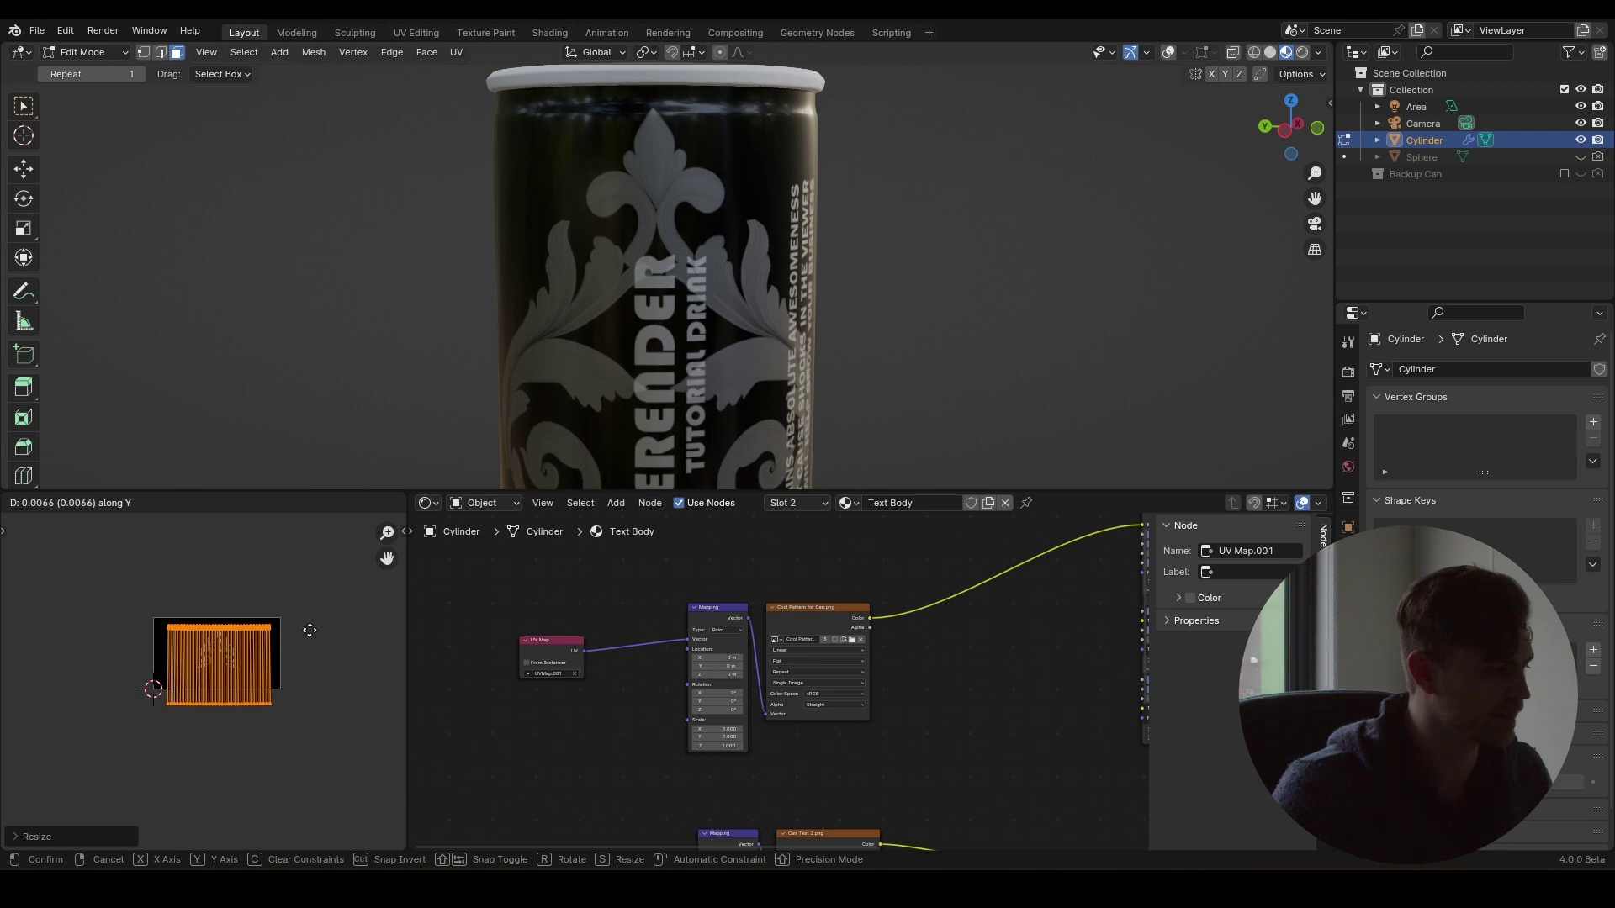
click(309, 632)
- Inspect how the ornament and the label text overlap on the can, and save the file
scroll(659, 400, down, 2)
shift+middle_drag(659, 400, 667, 336)
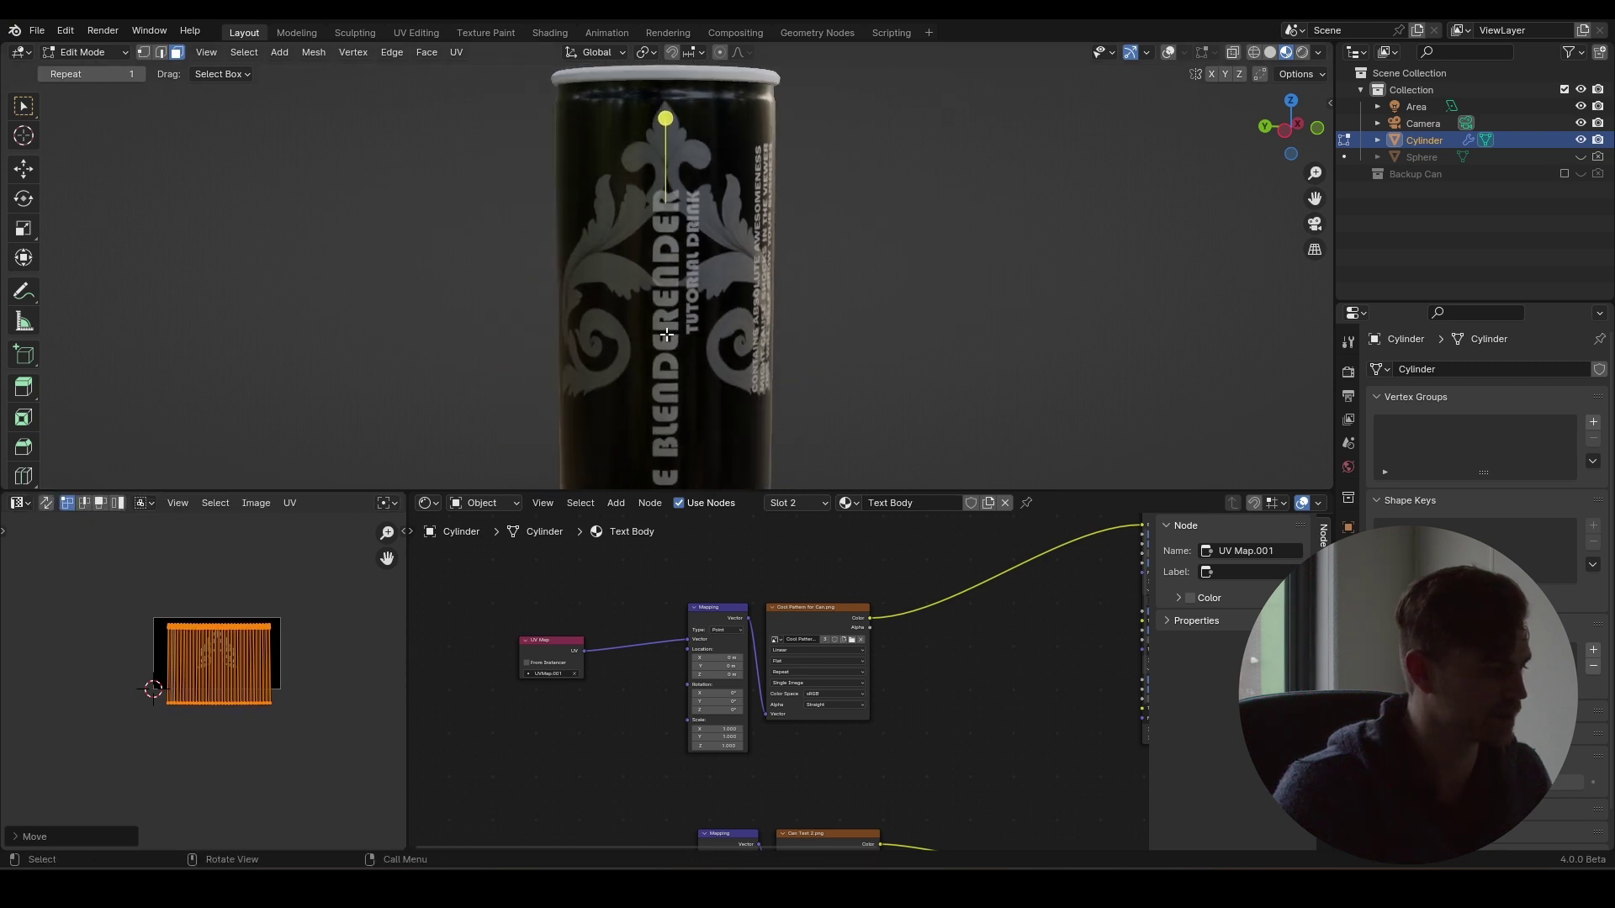
scroll(692, 299, up, 3)
scroll(692, 298, down, 5)
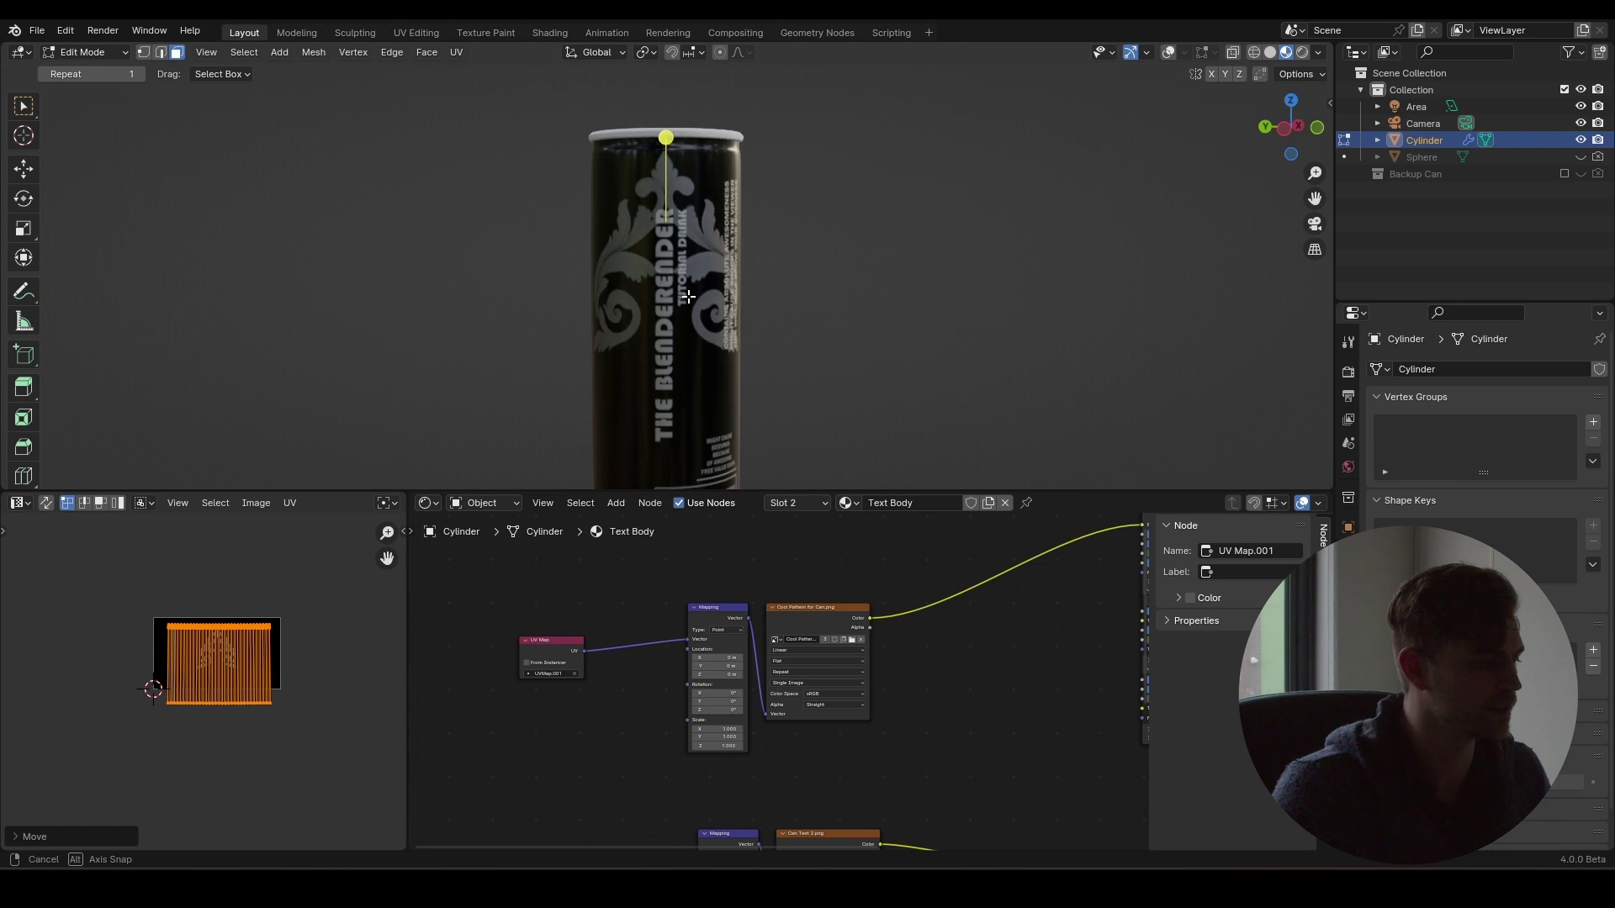
scroll(693, 278, up, 4)
scroll(692, 278, up, 4)
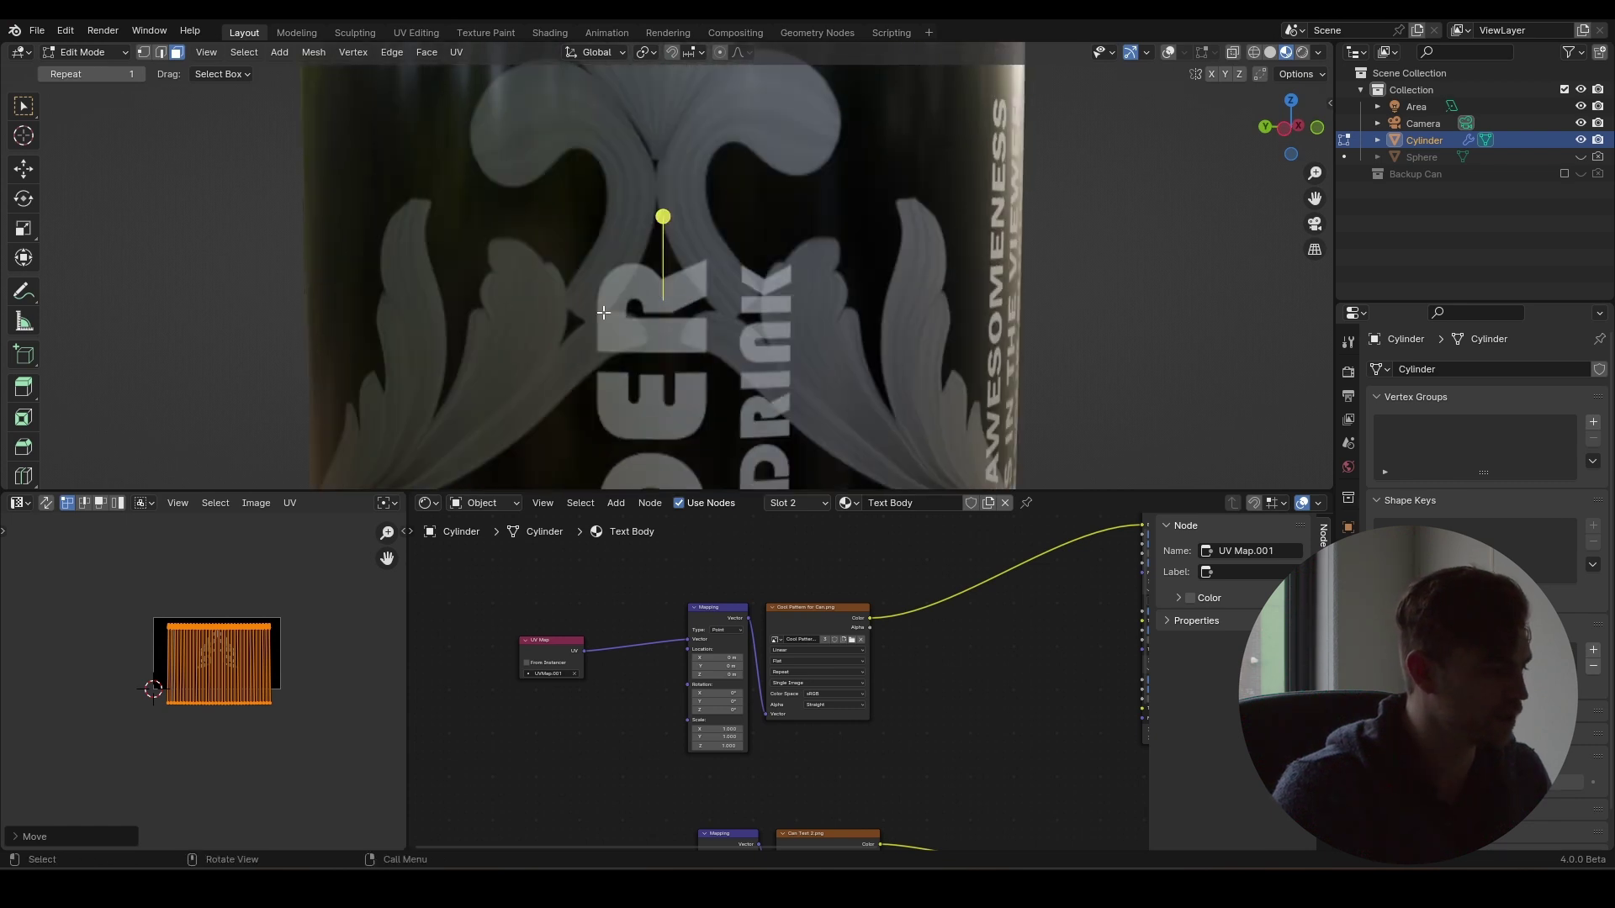
key(ctrl+s)
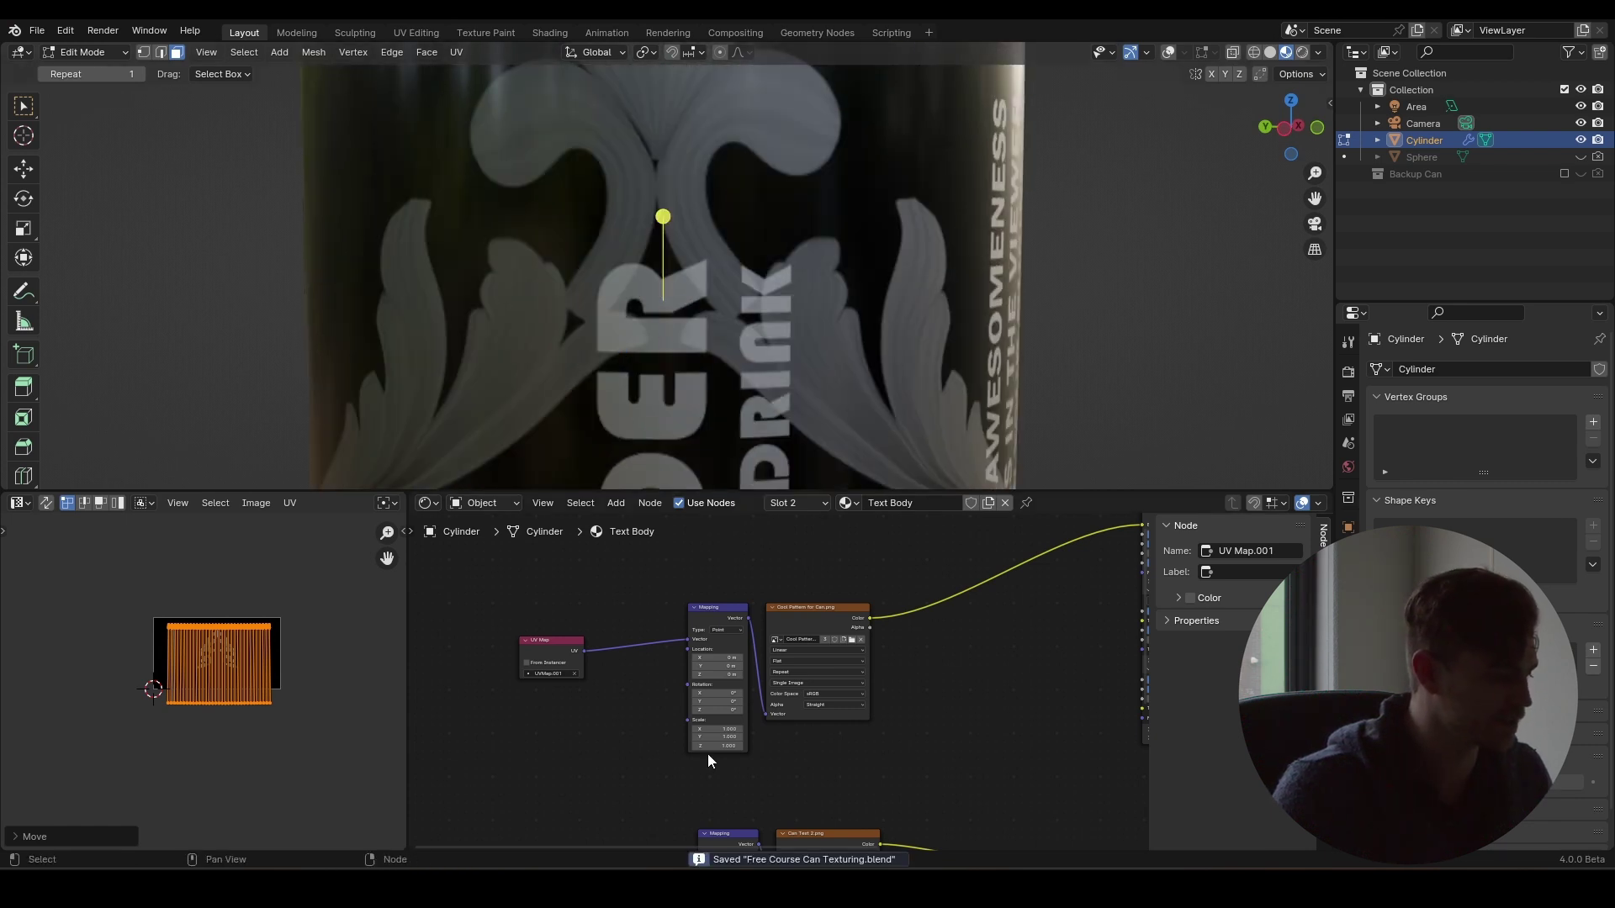
- Merge the Cool Pattern for Can.png and Can Text 2.png textures with a Mix color node
scroll(665, 662, down, 3)
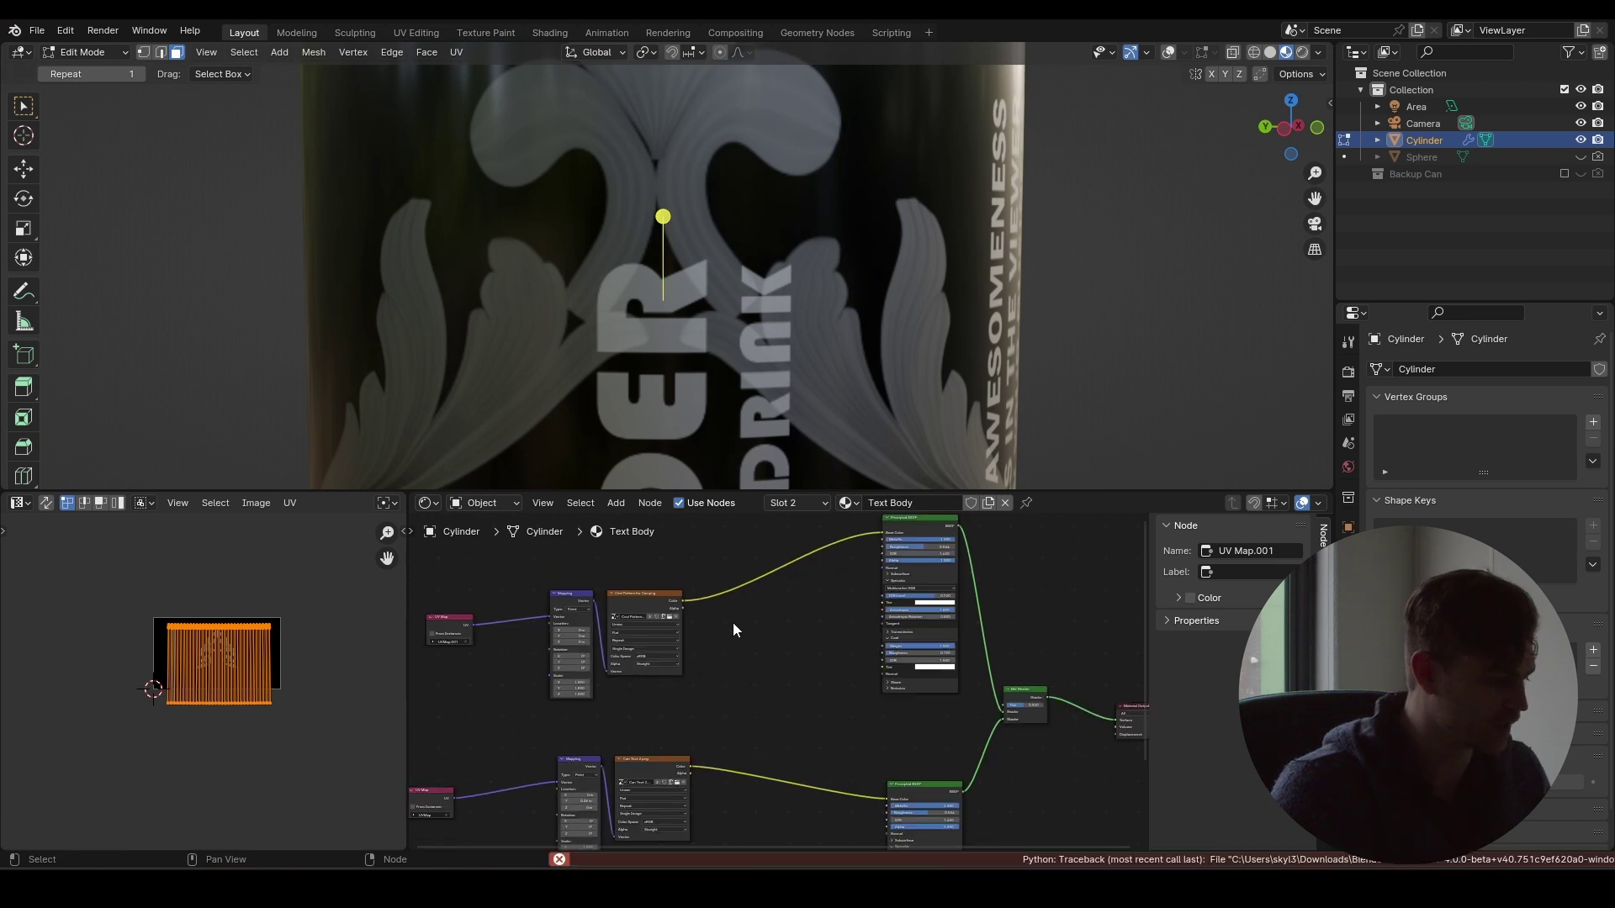
drag(733, 623, 644, 791)
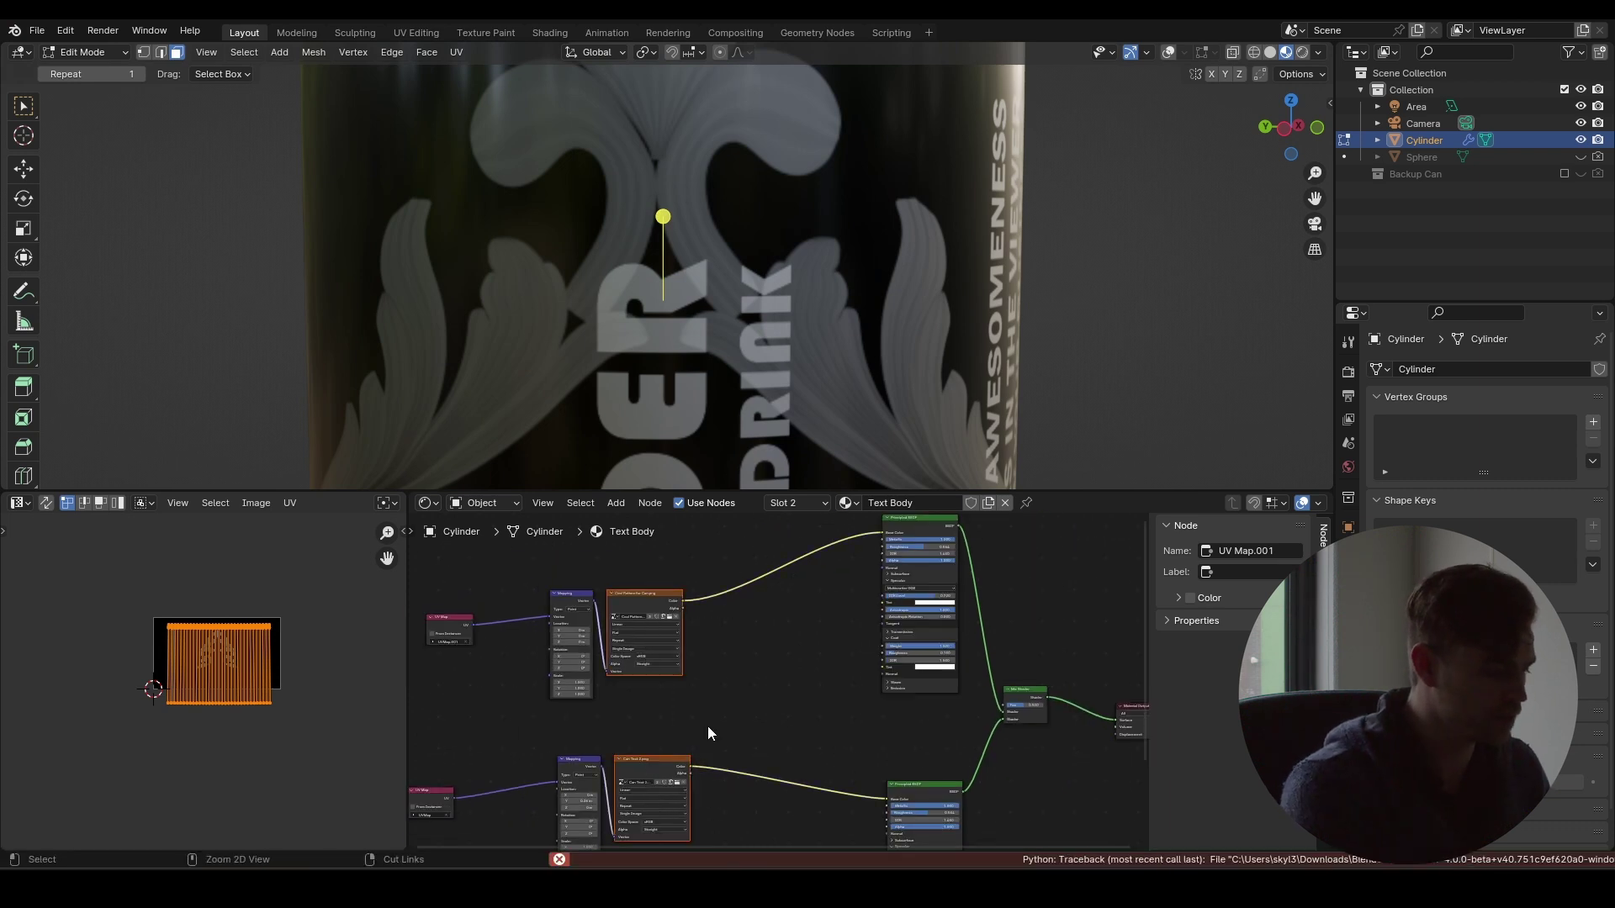
key(ctrl+0)
scroll(730, 713, up, 2)
scroll(730, 713, up, 5)
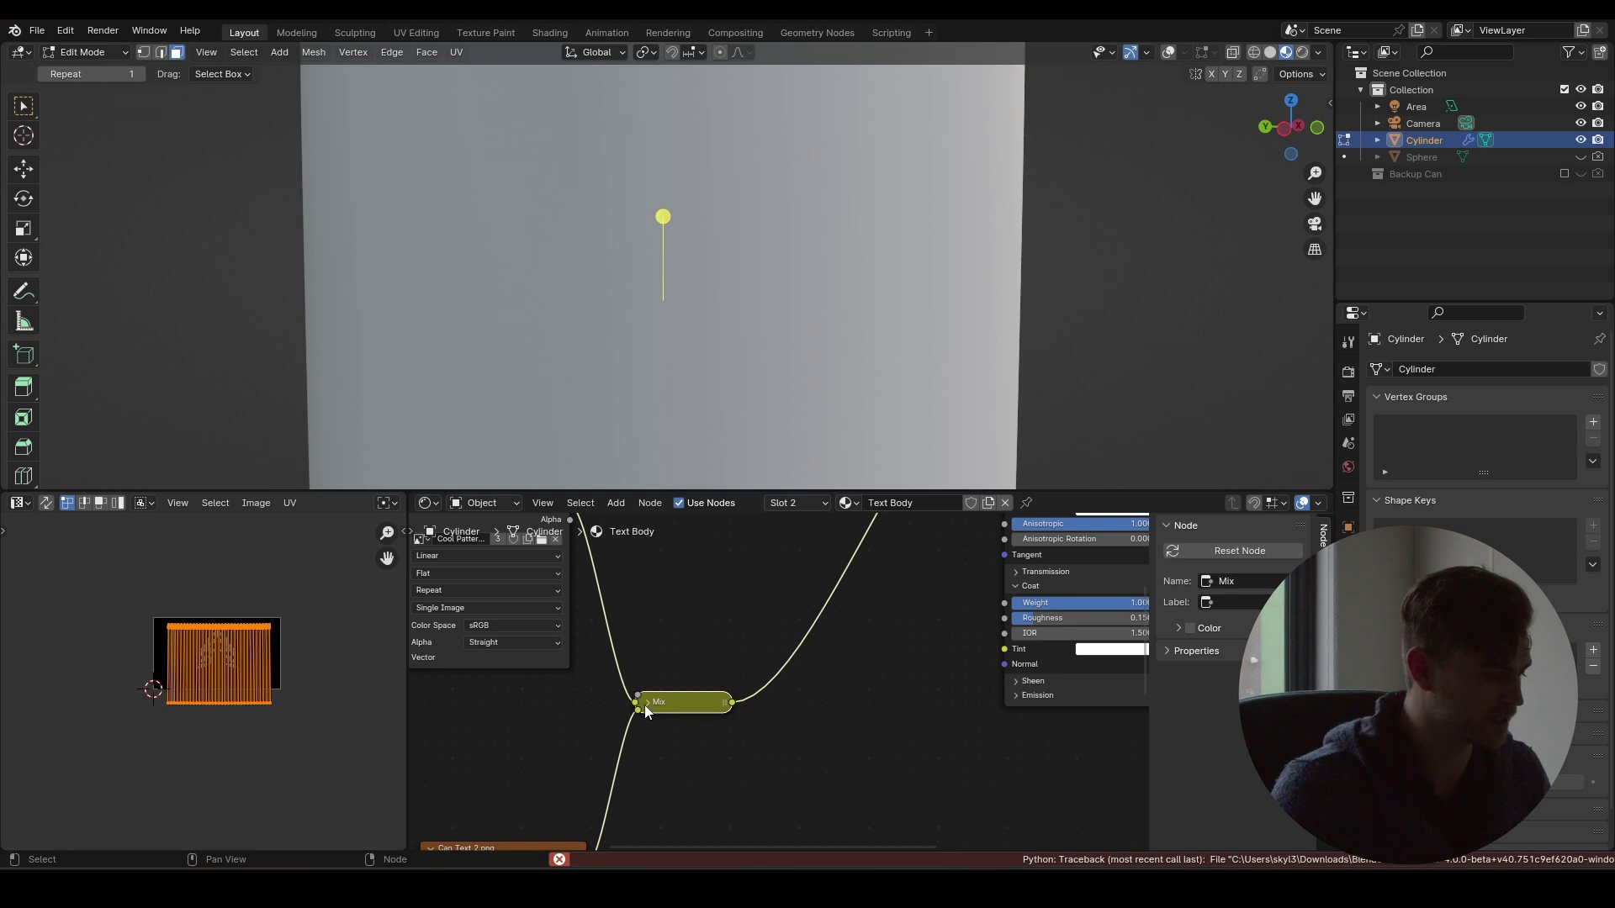
- Expand the Mix node and set its blending mode to Multiply with a factor of 1.000
click(645, 704)
middle_drag(677, 759, 742, 653)
click(747, 643)
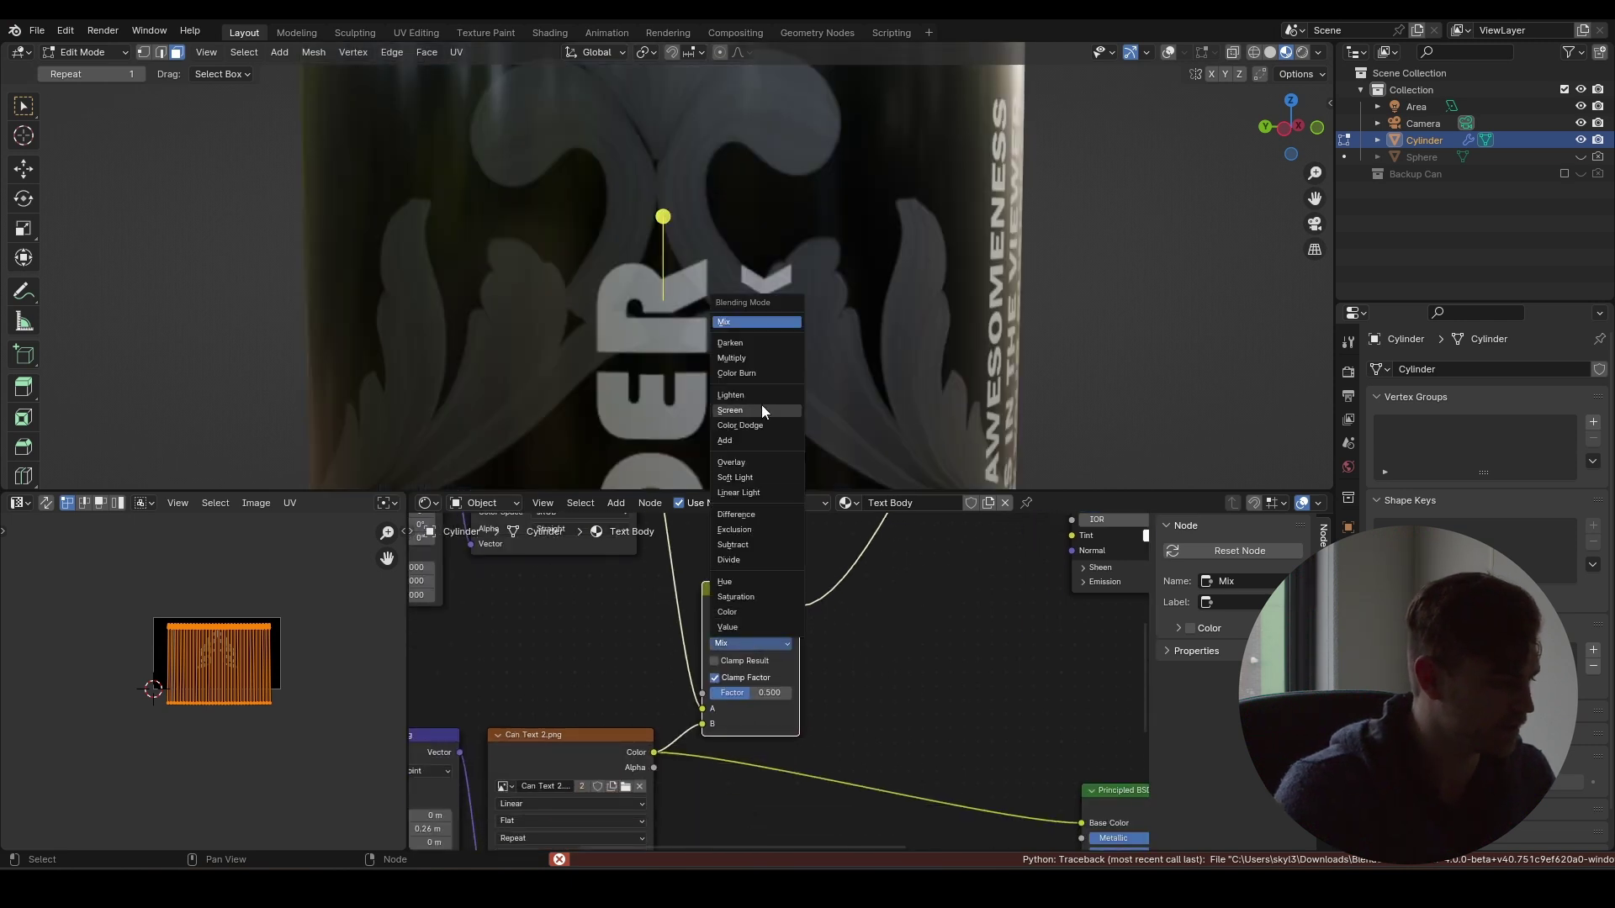
click(732, 358)
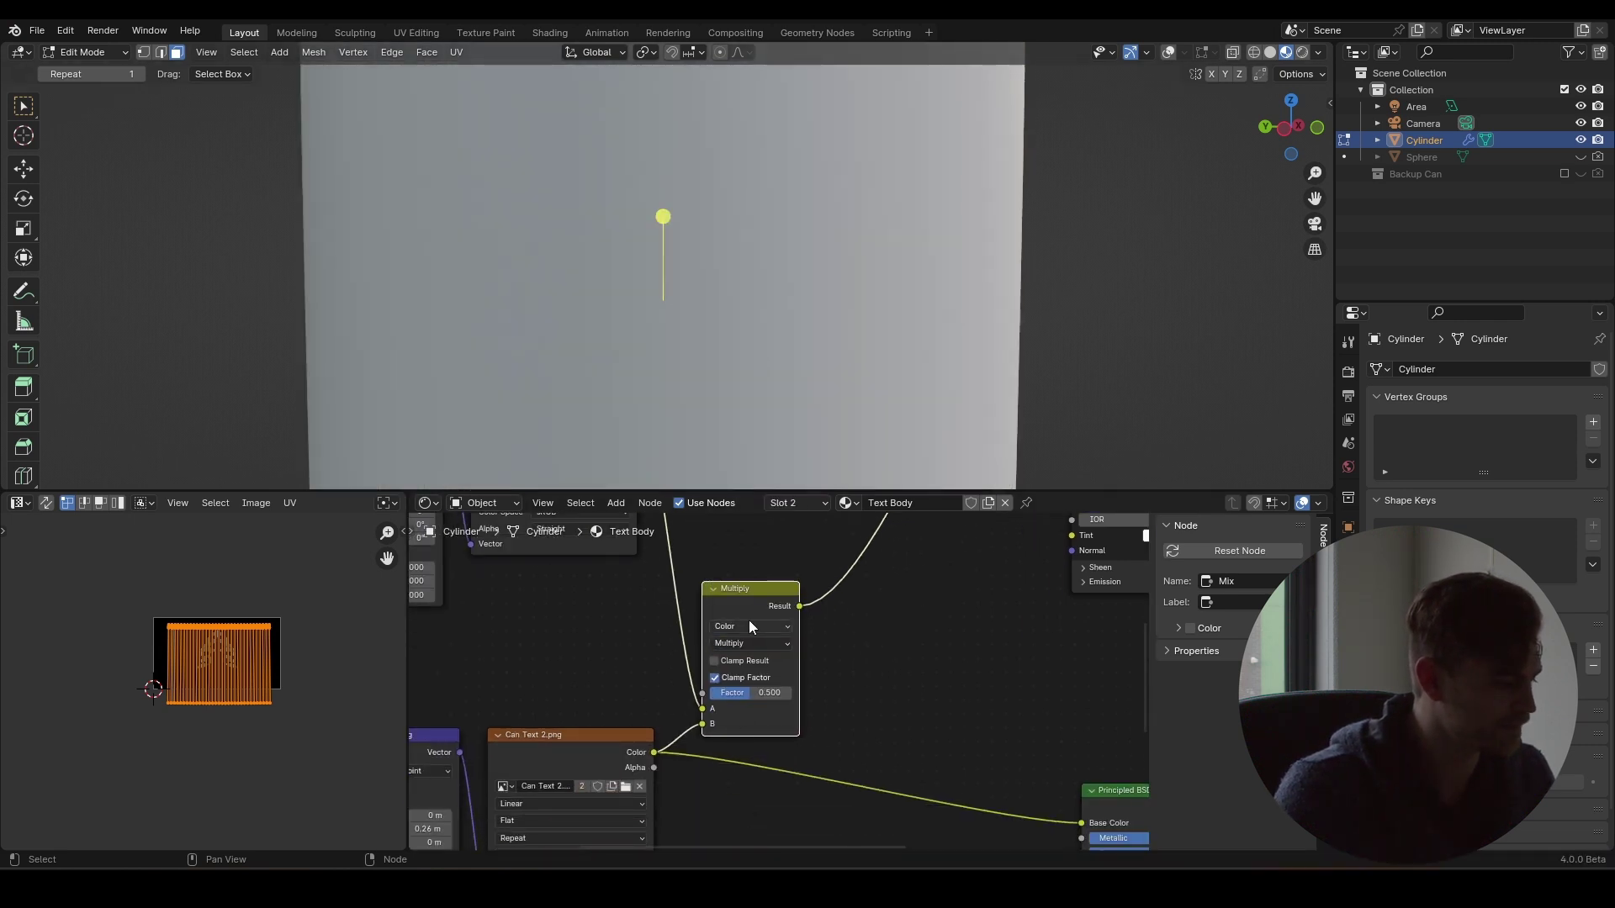
drag(752, 601, 778, 552)
drag(758, 646, 817, 645)
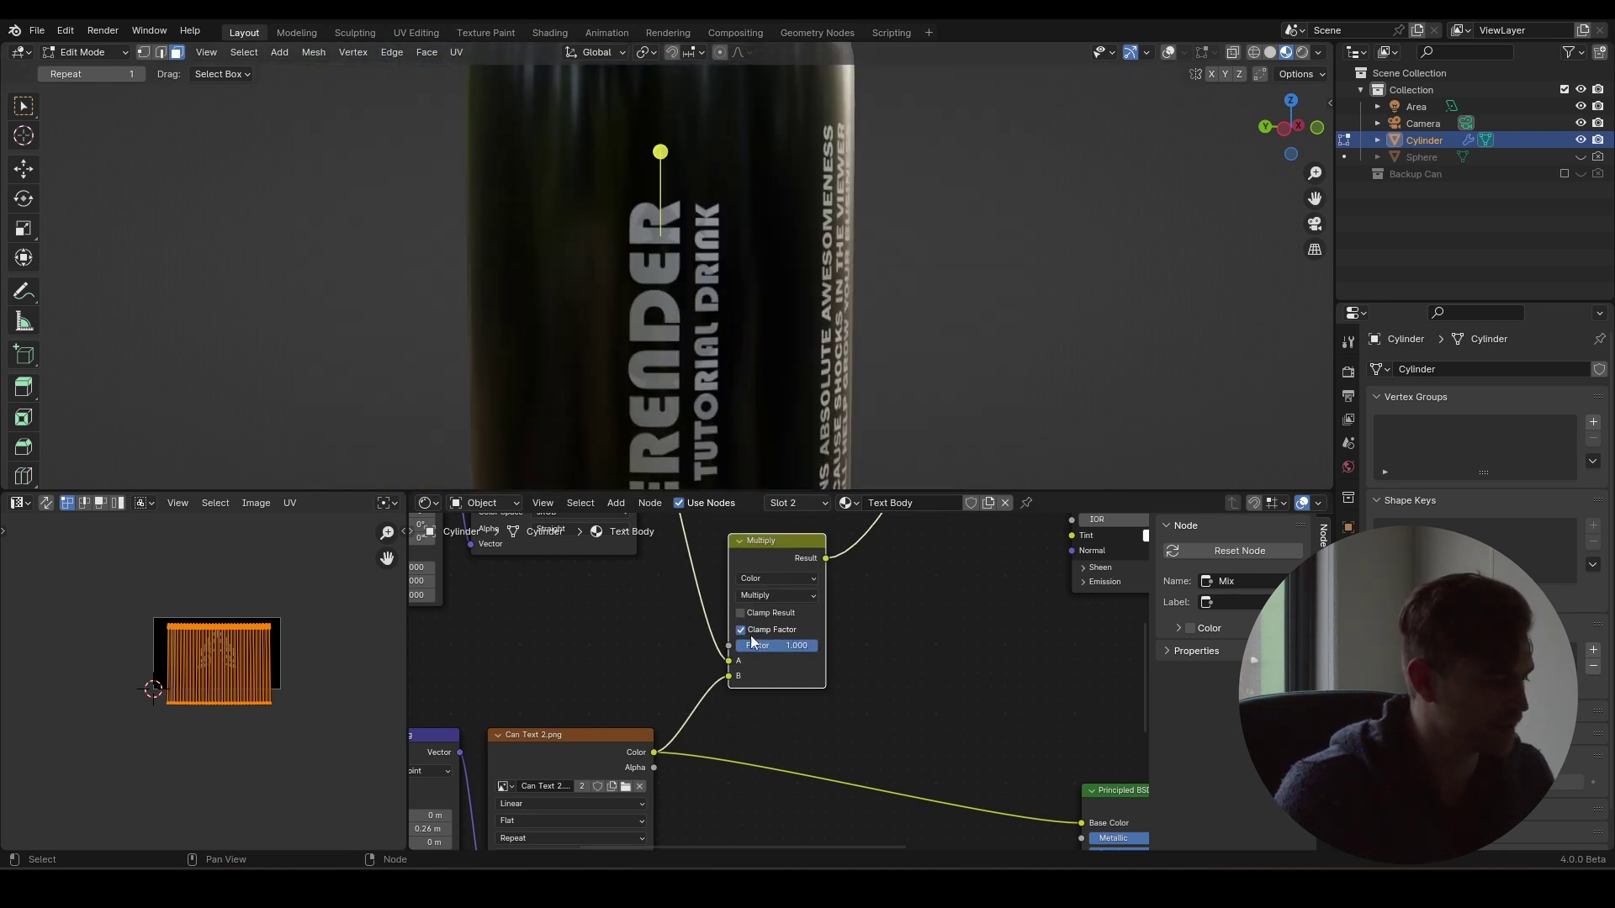
drag(772, 553, 803, 538)
- Insert an Invert Color node between the Can Text 2.png color output and the Multiply node's B input
middle_drag(758, 682, 764, 614)
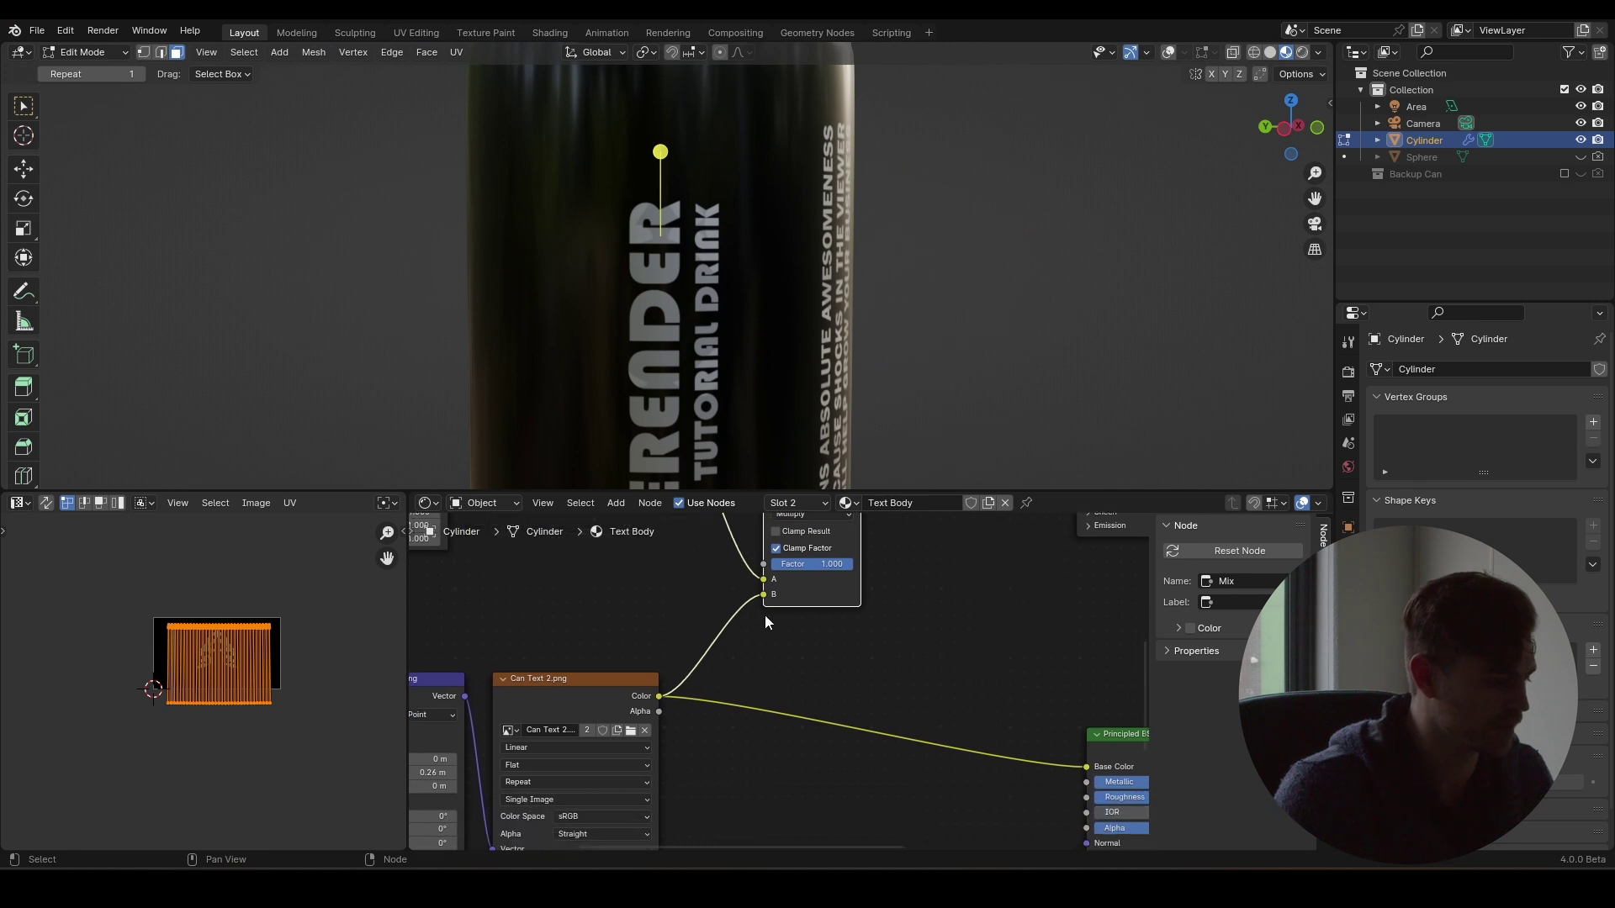
middle_drag(971, 576, 755, 714)
scroll(755, 715, down, 6)
scroll(622, 728, up, 8)
middle_drag(622, 728, 758, 680)
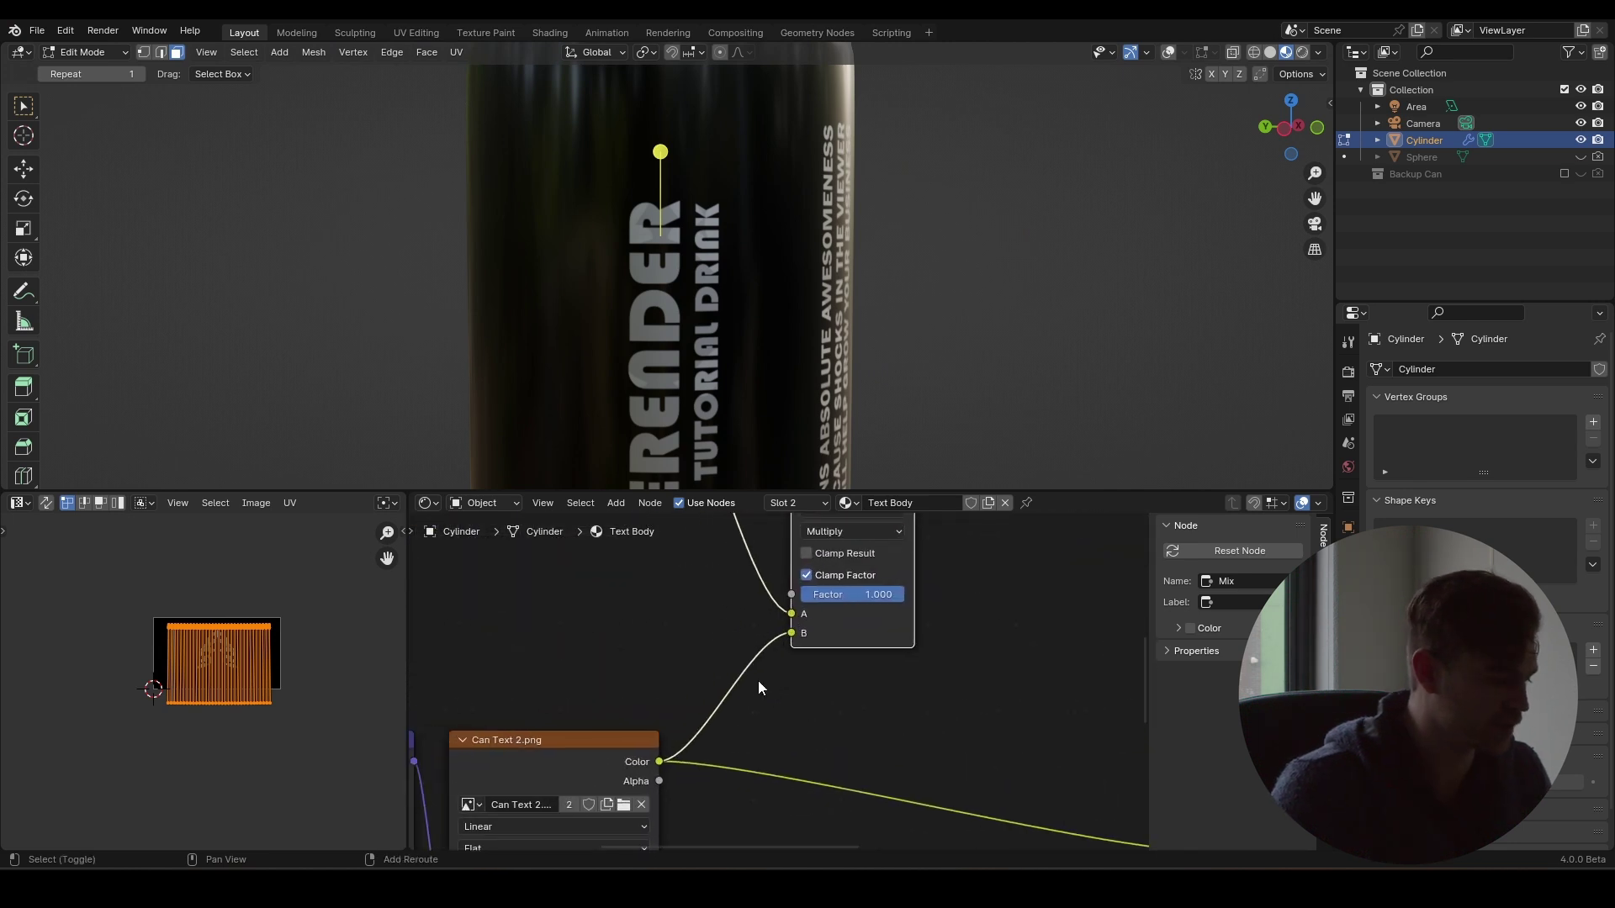
key(shift+a)
text(invert)
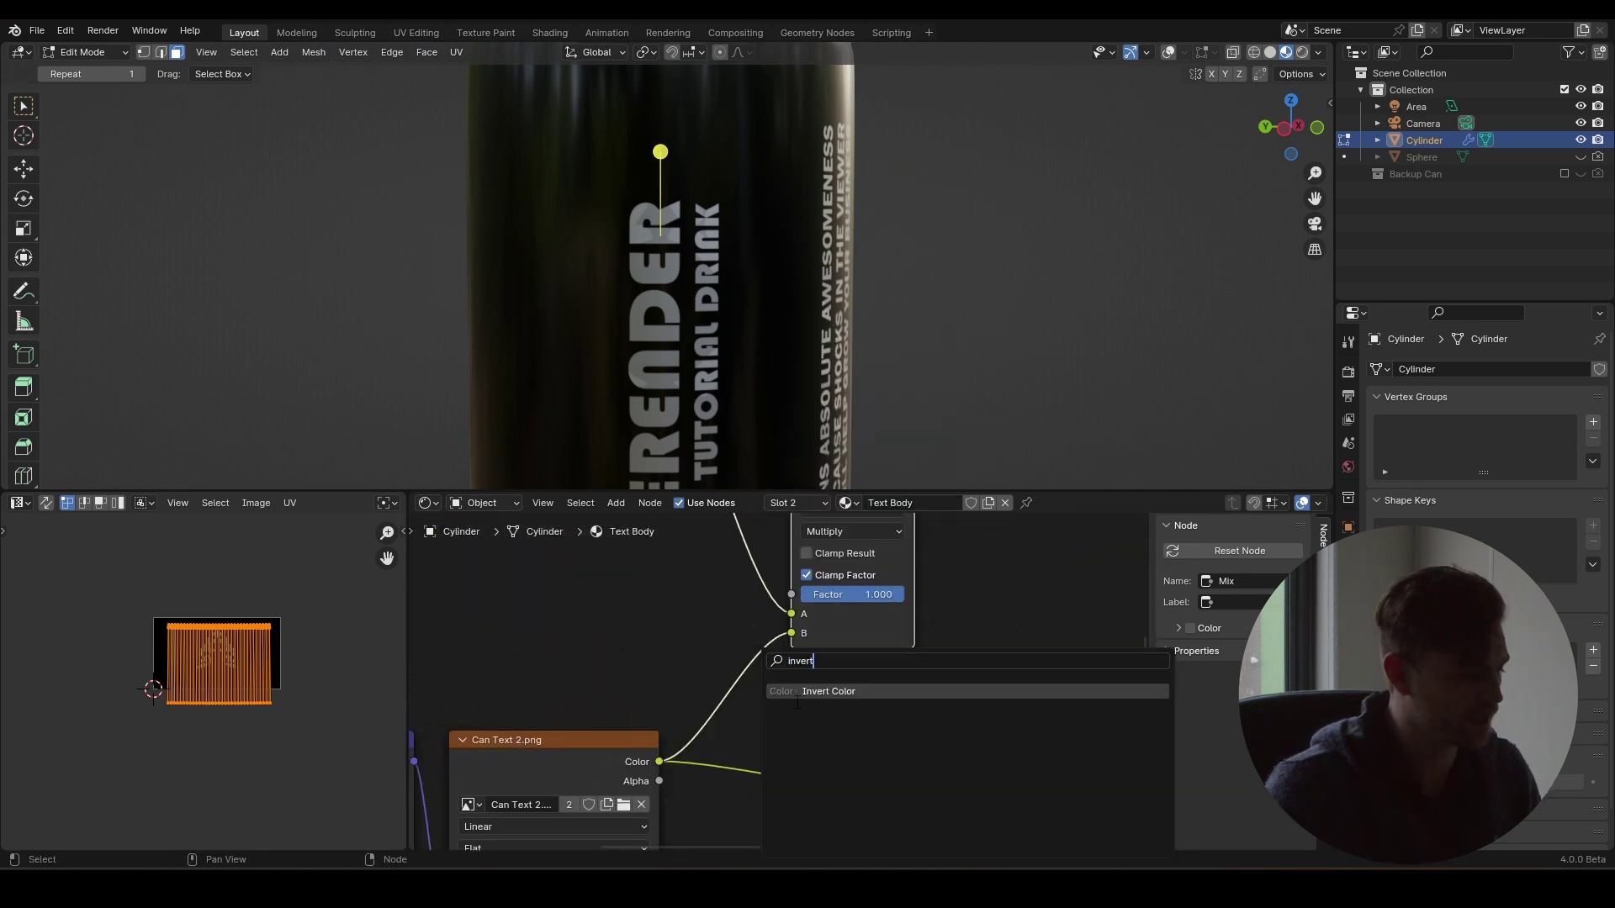
key(Return)
click(768, 642)
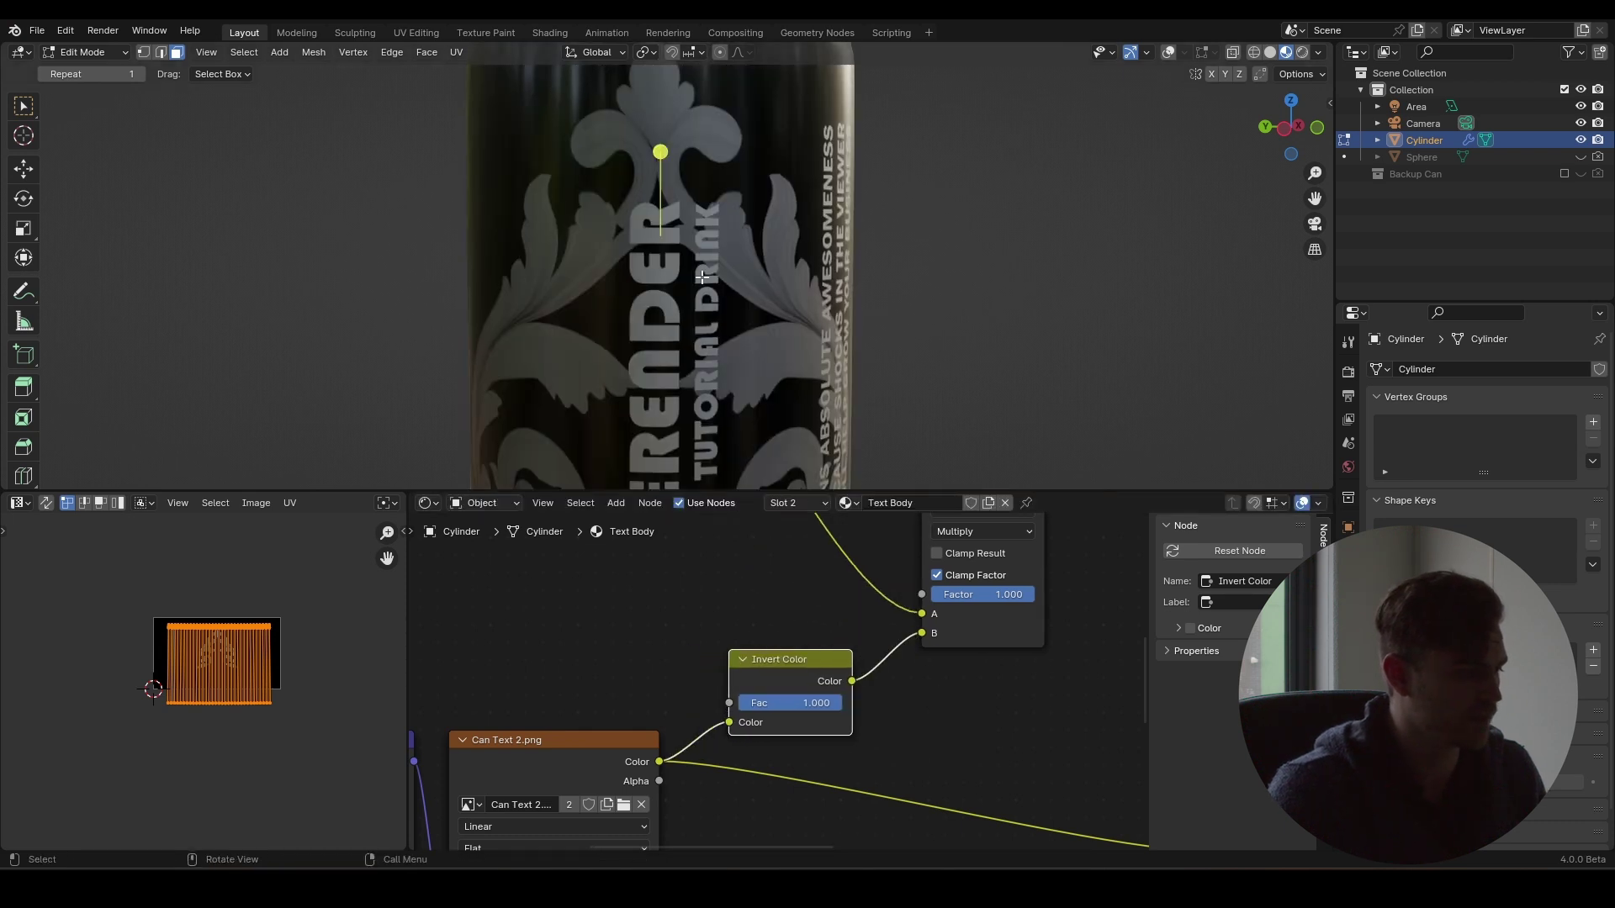
- Preview the Invert Color node's output on the can
ctrl+shift+click(782, 669)
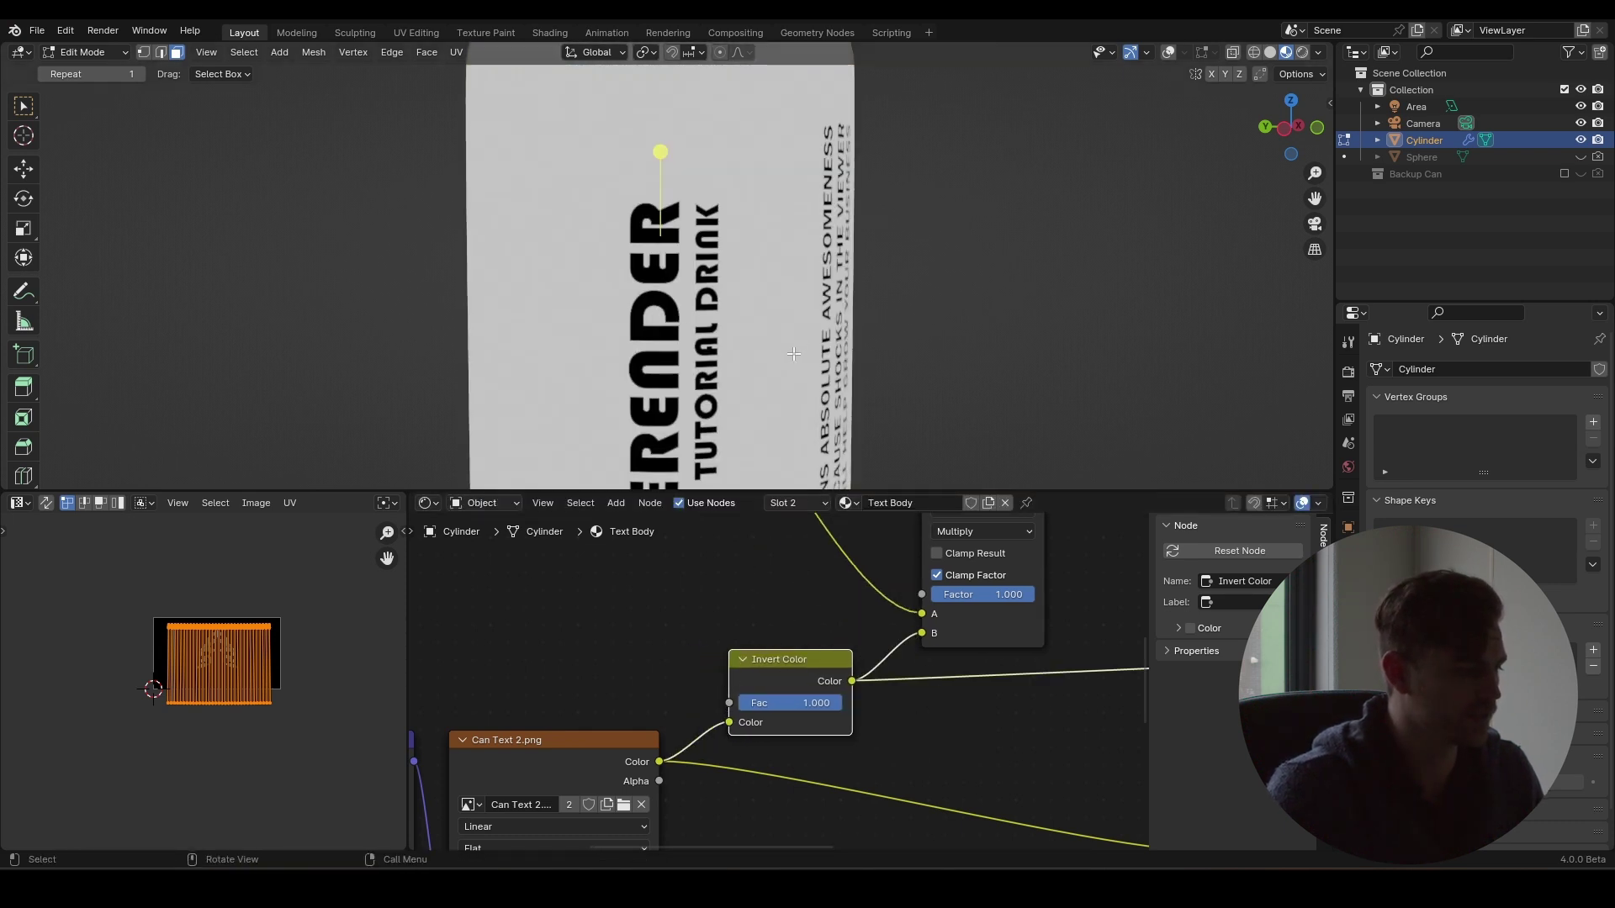
scroll(689, 287, down, 3)
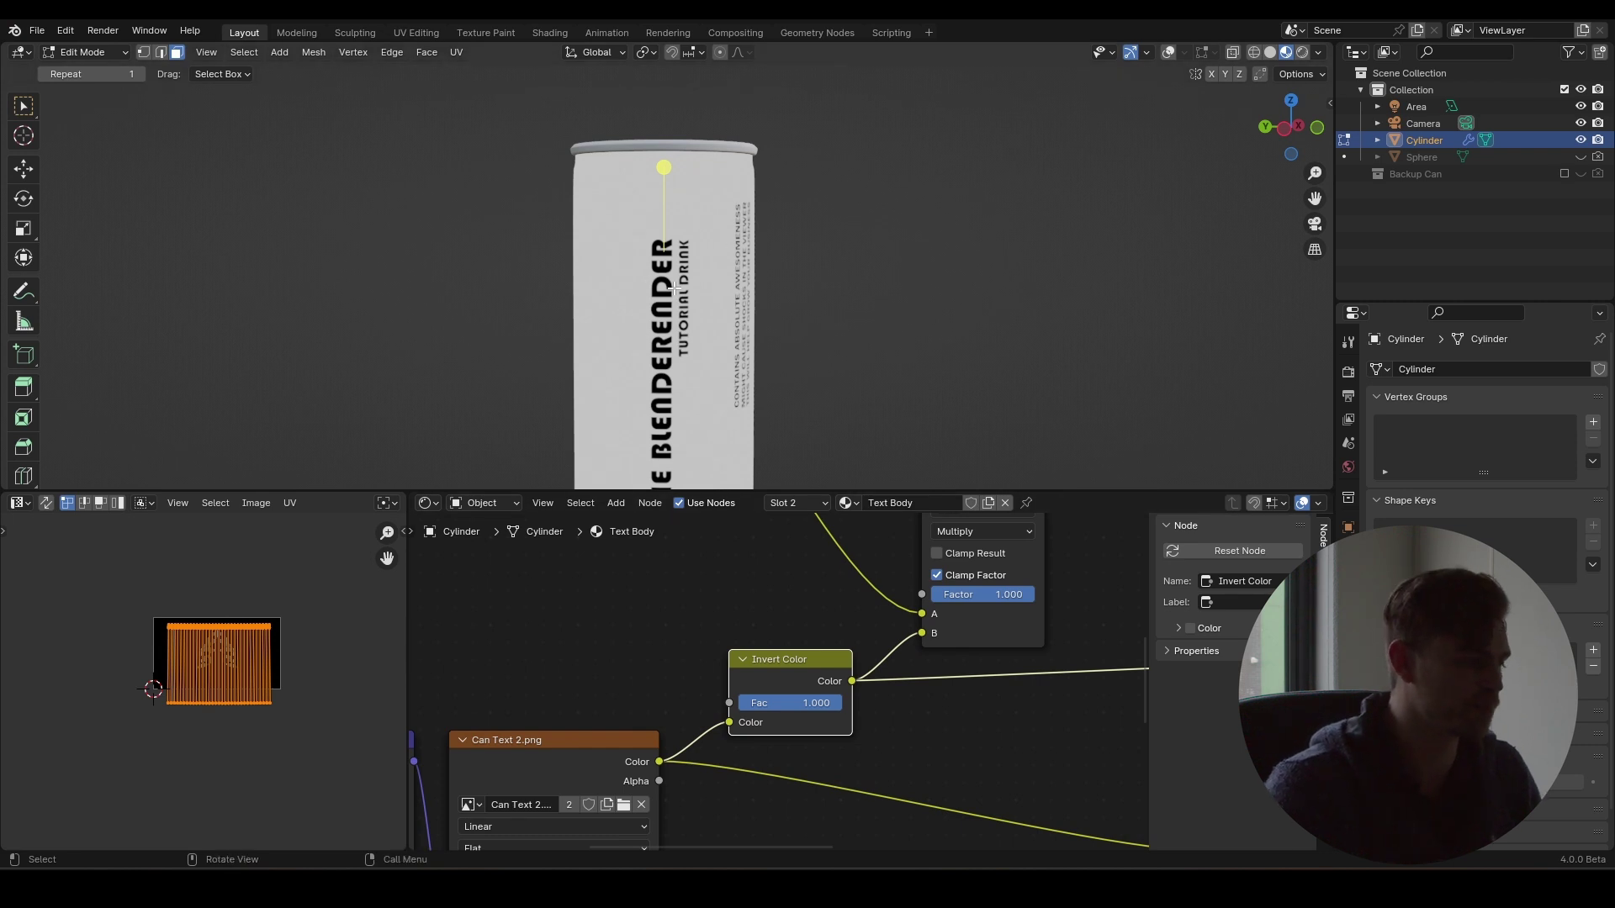
scroll(925, 643, down, 4)
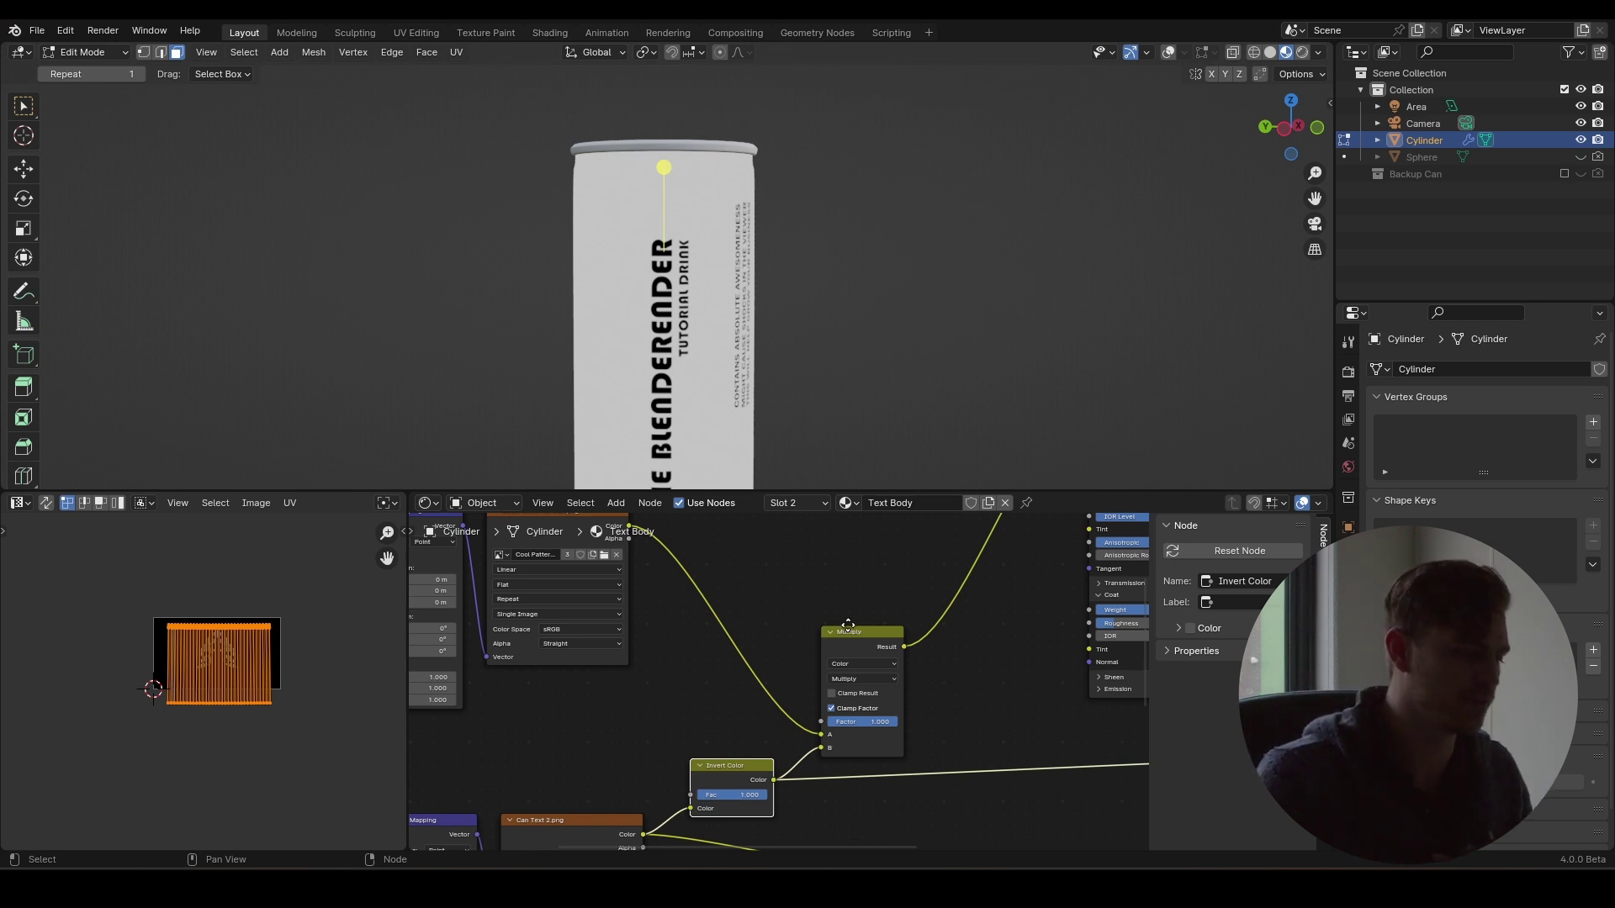
- Switch the preview back to the Mix Shader and examine the text and ornament up close on the can
middle_drag(847, 625, 696, 702)
scroll(696, 701, down, 3)
ctrl+shift+click(987, 743)
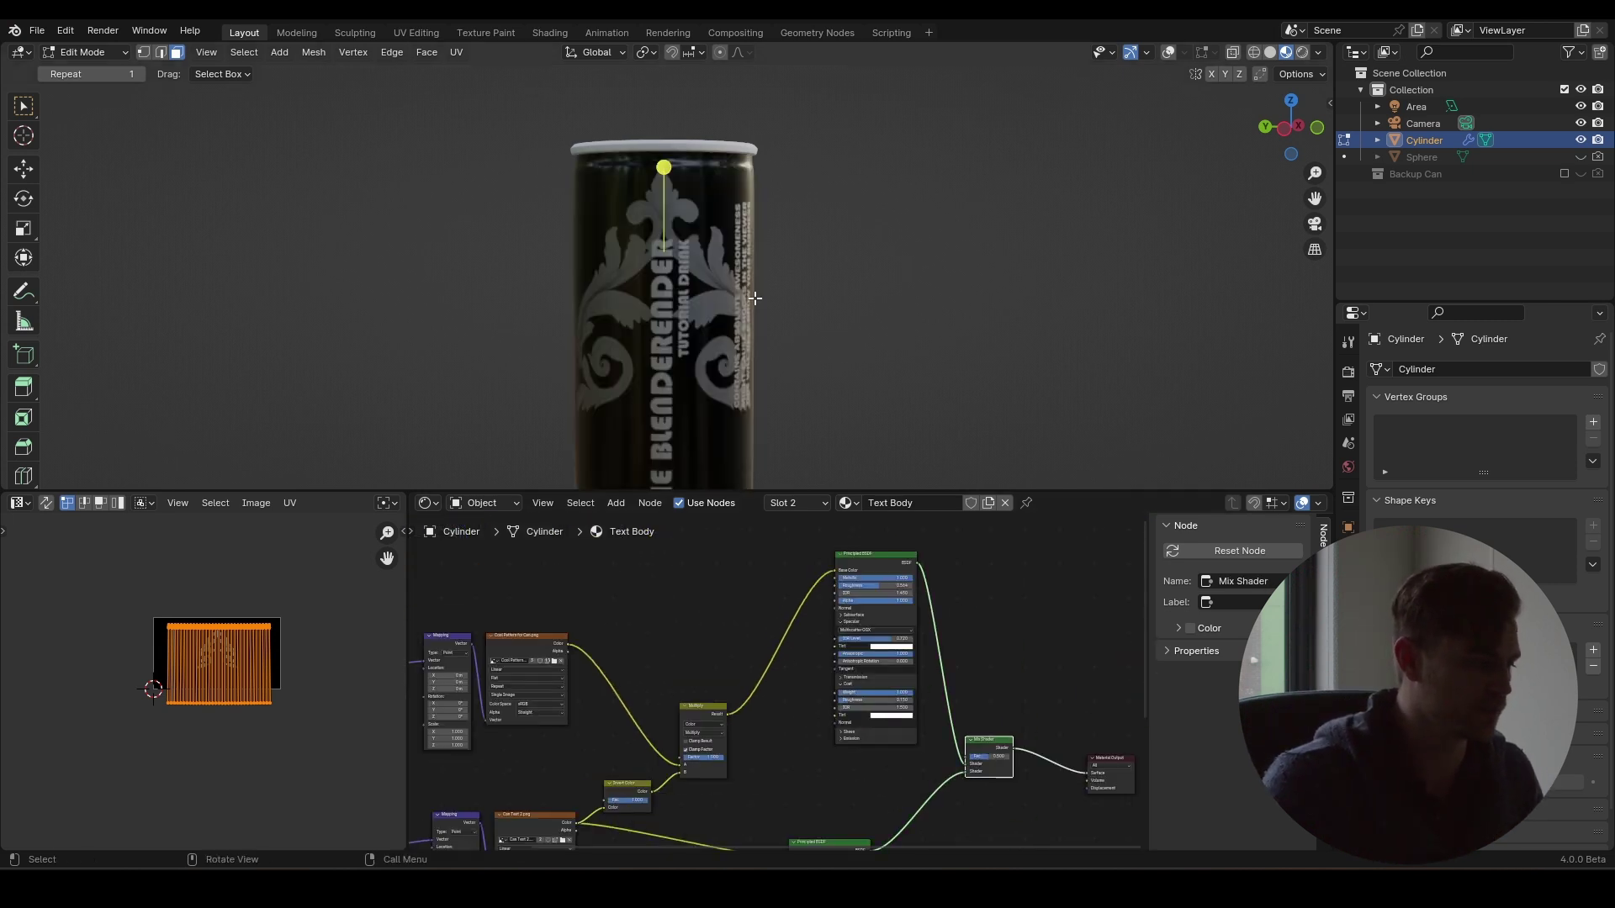
scroll(754, 296, up, 6)
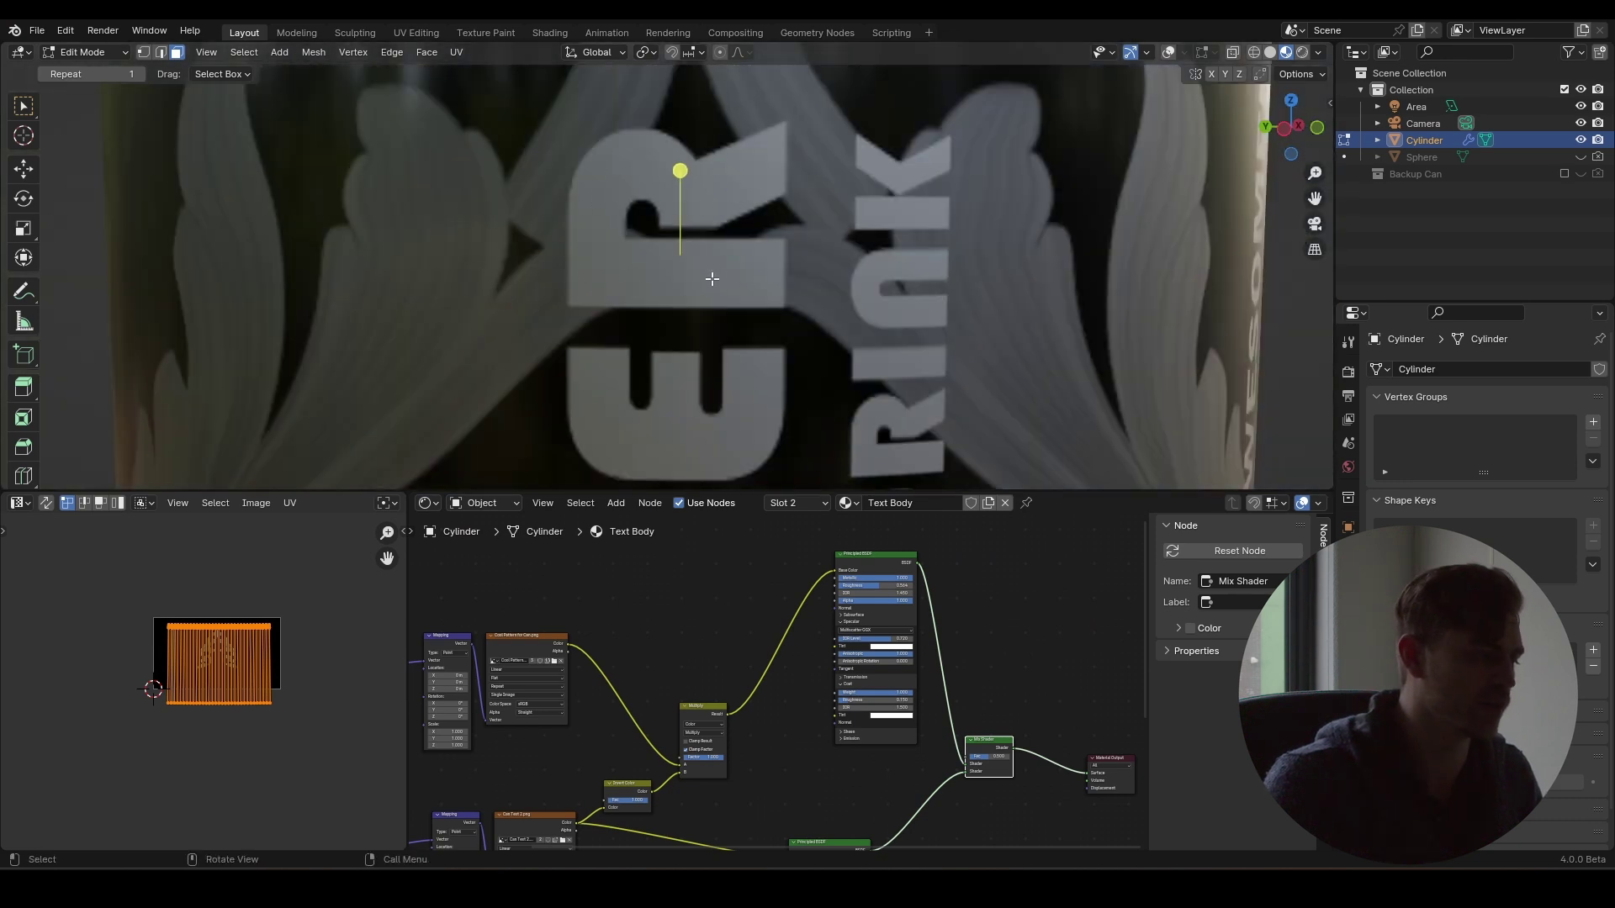
- Save the Blender file
scroll(800, 233, down, 6)
key(ctrl+s)
middle_drag(814, 563, 799, 566)
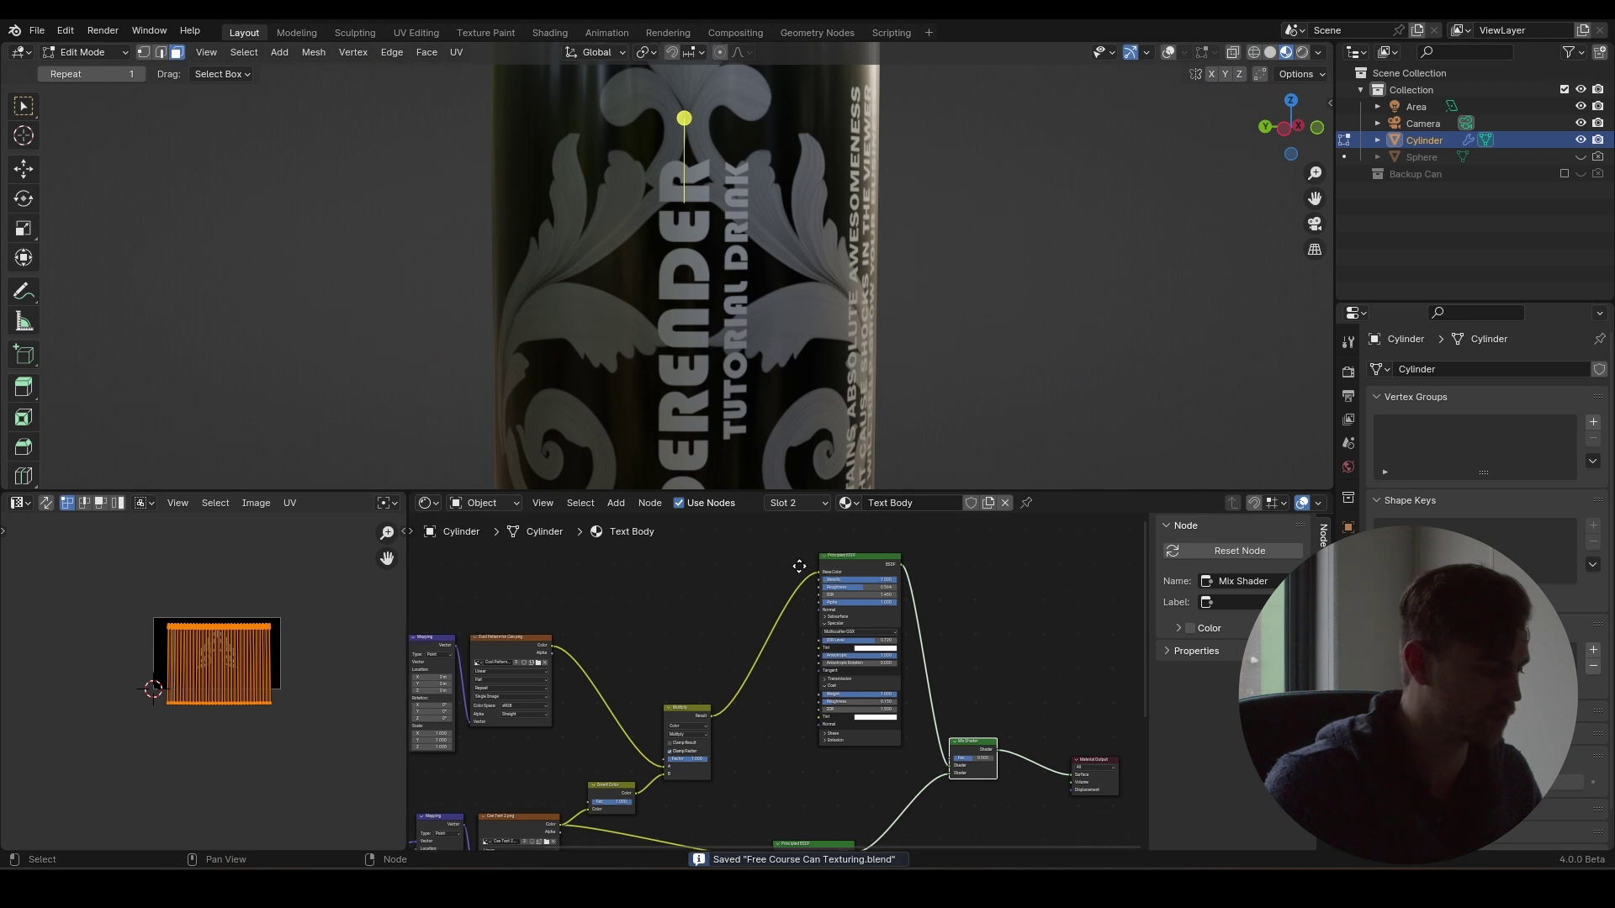
- Duplicate the Multiply node and insert the copy between it and the pattern shader's Base Color input
scroll(799, 566, up, 3)
click(689, 702)
key(shift+d)
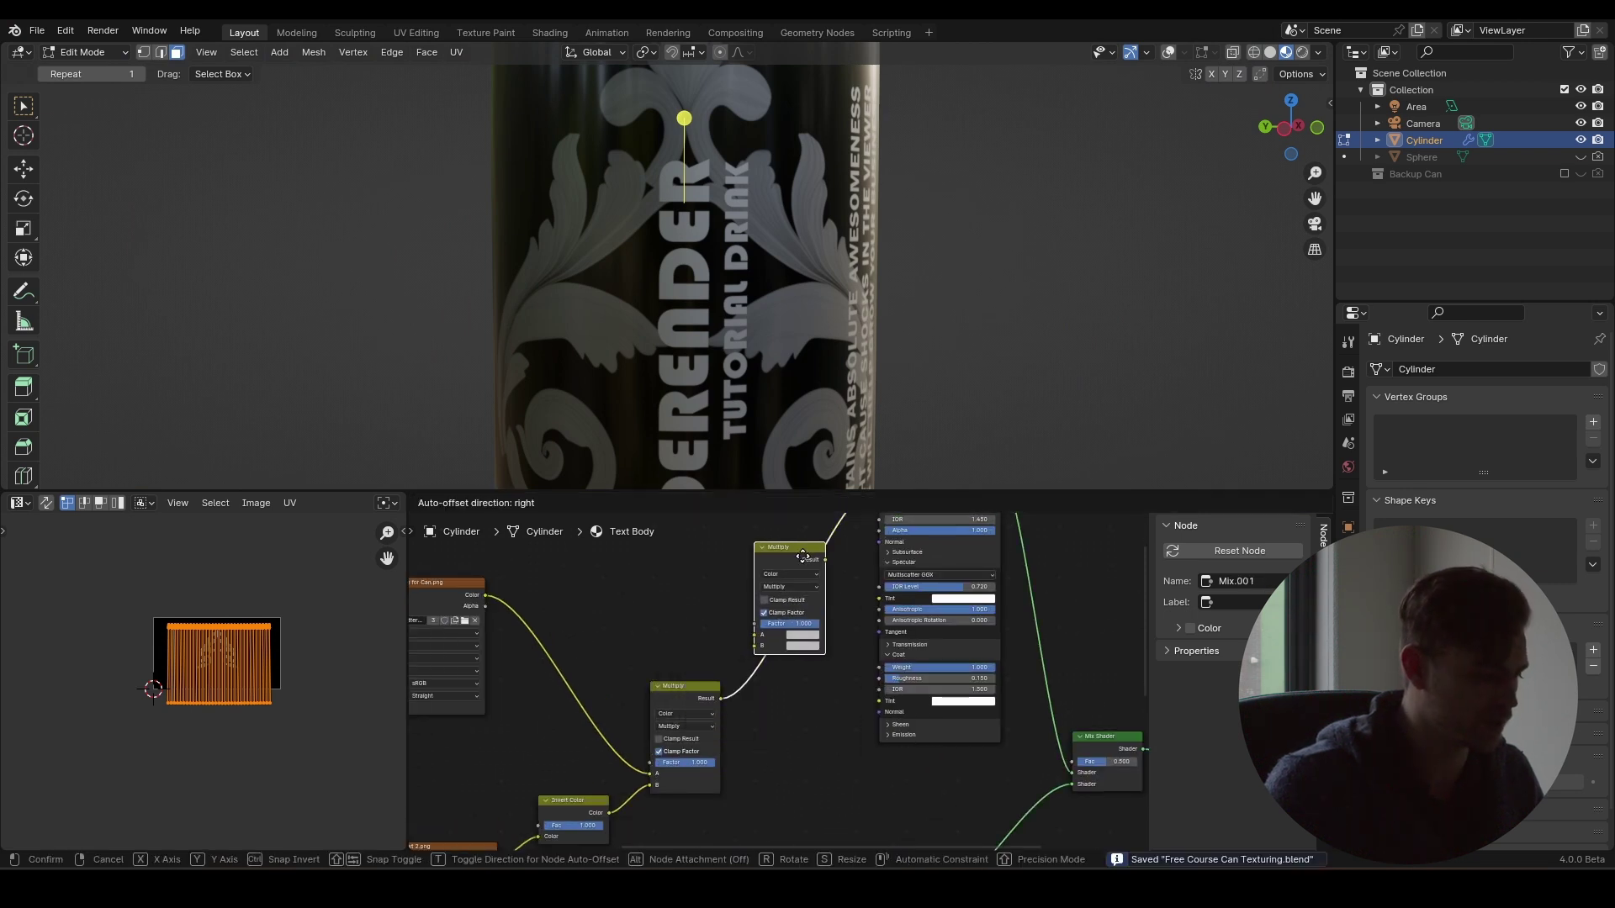
click(805, 576)
- Change the duplicated node's blending mode to Mix and reset its factor to 0.500
click(799, 602)
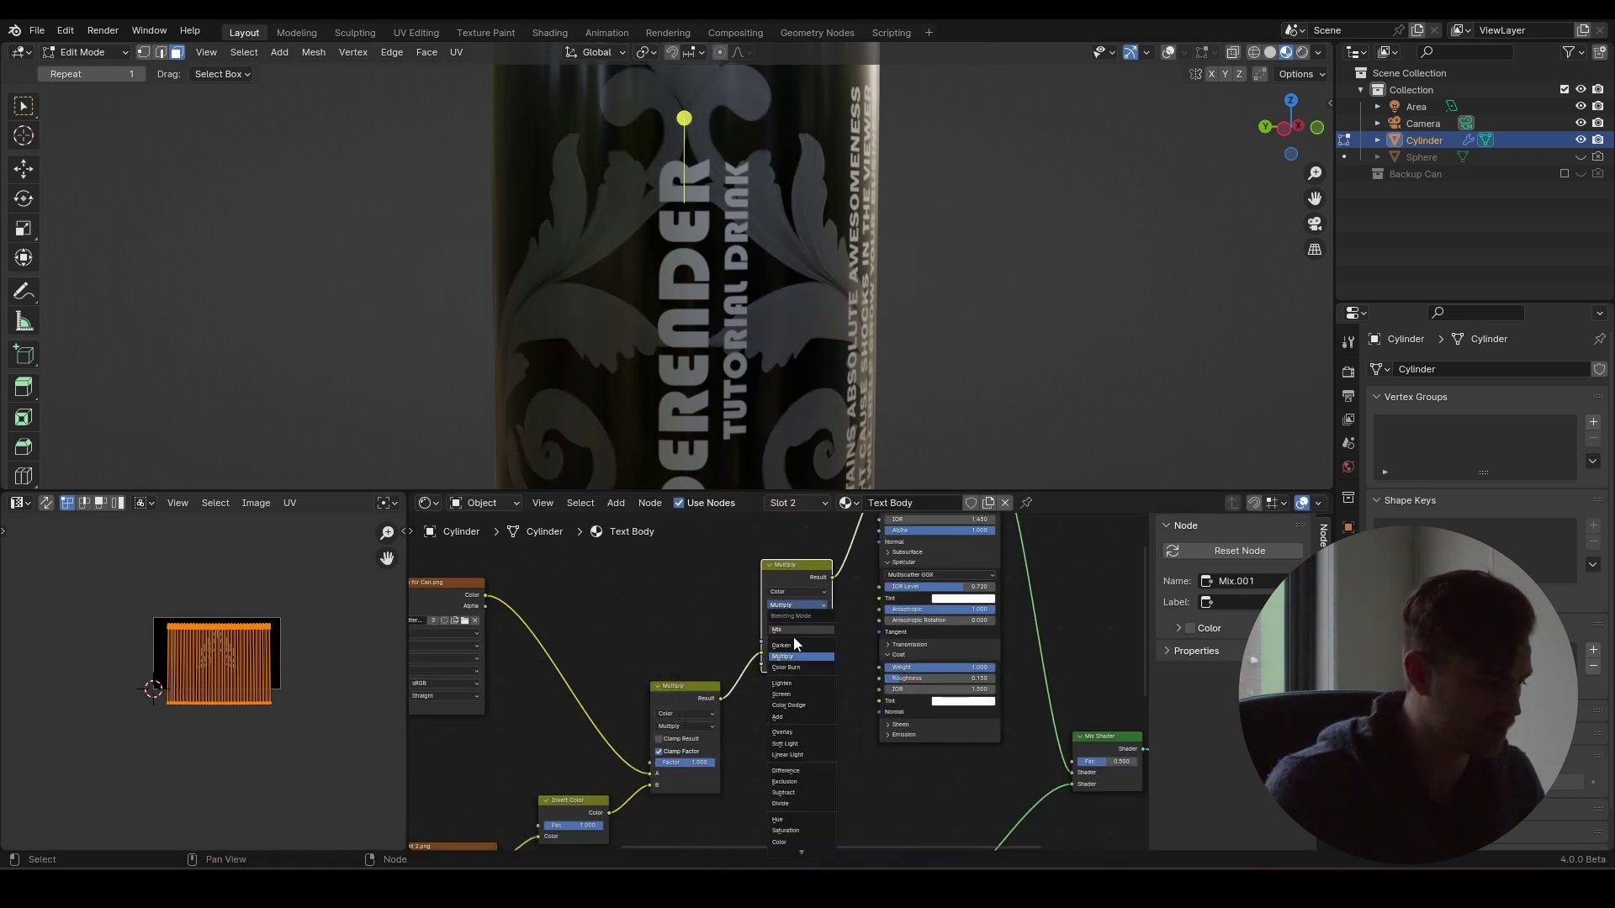
click(794, 631)
drag(695, 698, 674, 673)
scroll(731, 610, up, 4)
middle_drag(740, 602, 746, 659)
key(BackSpace)
scroll(774, 683, down, 2)
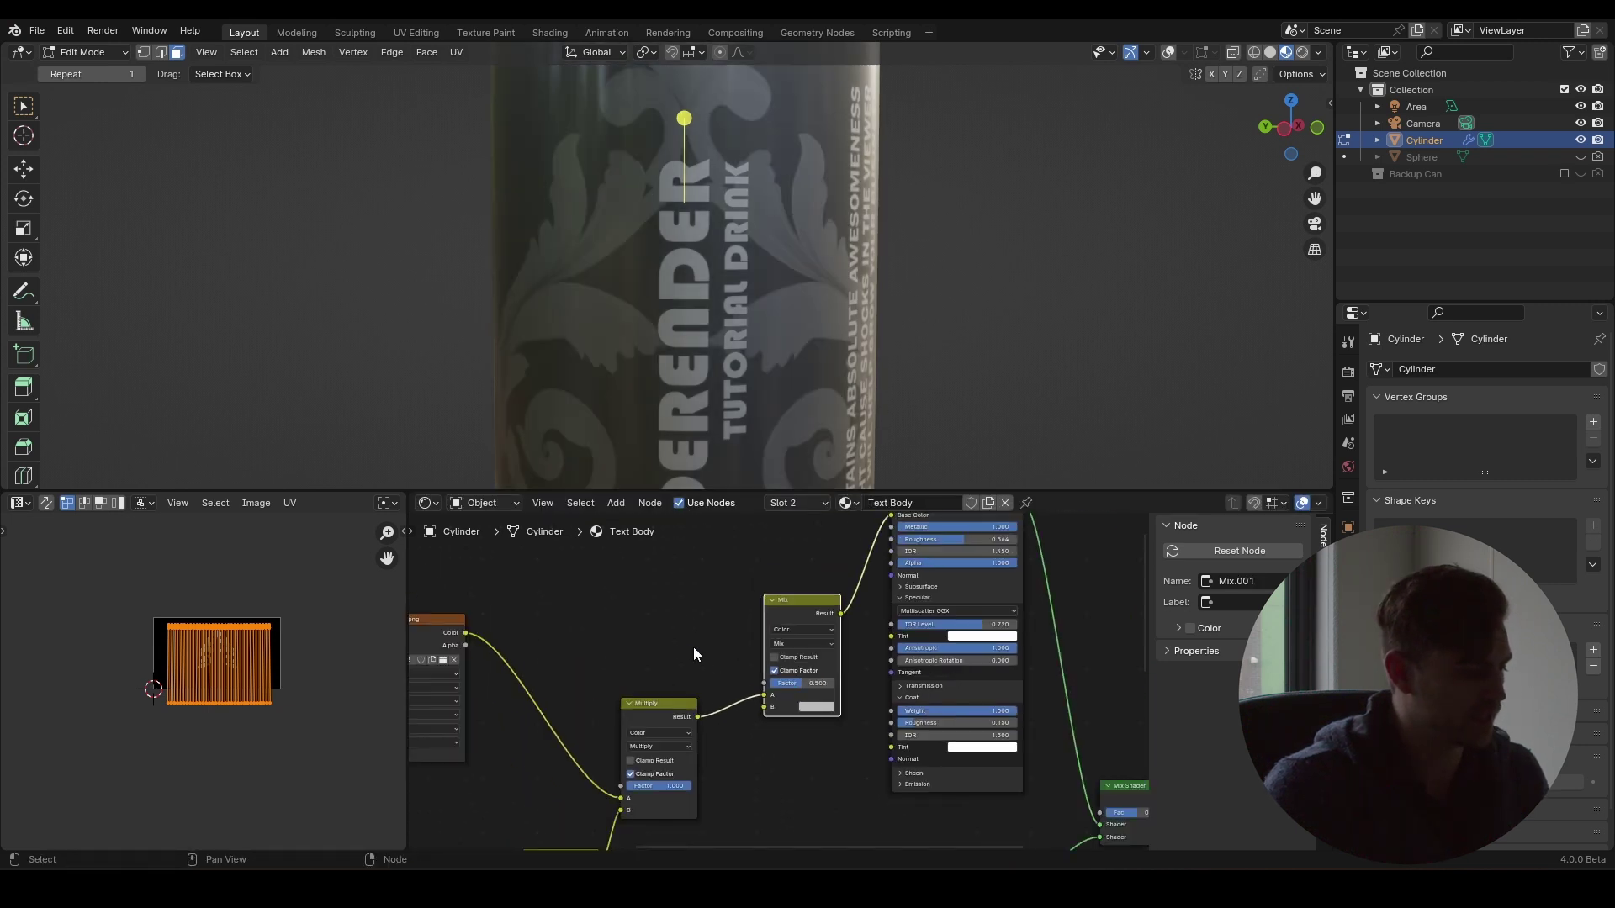
- Connect the pattern image texture's Color output to the new Mix node's Factor input
drag(465, 633, 664, 658)
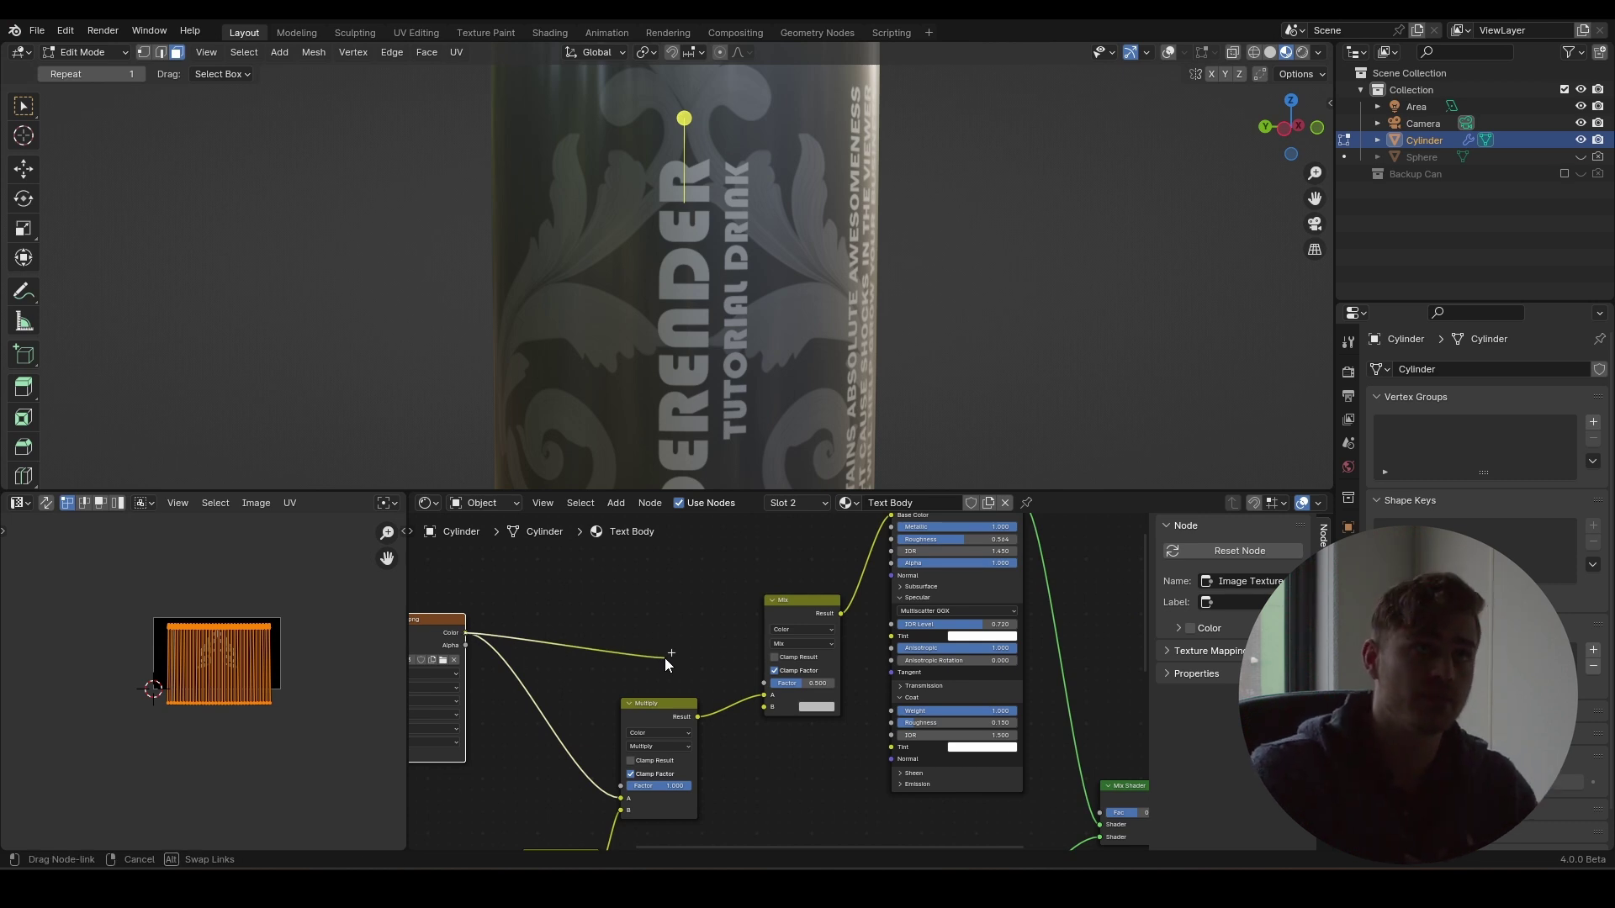
drag(664, 658, 774, 686)
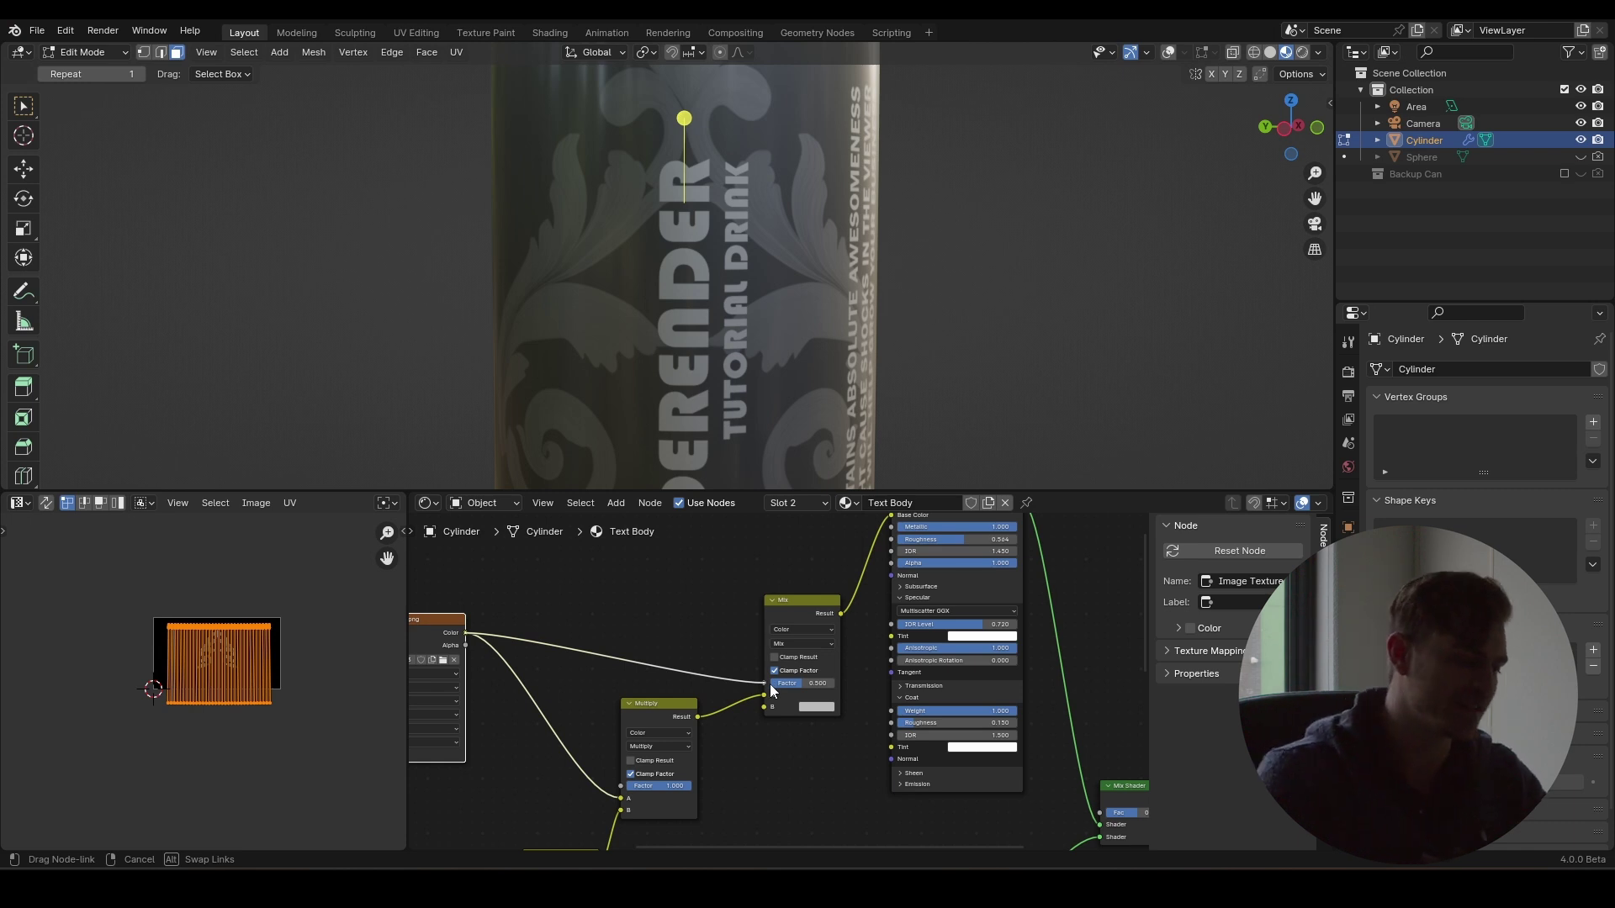
drag(769, 684, 770, 684)
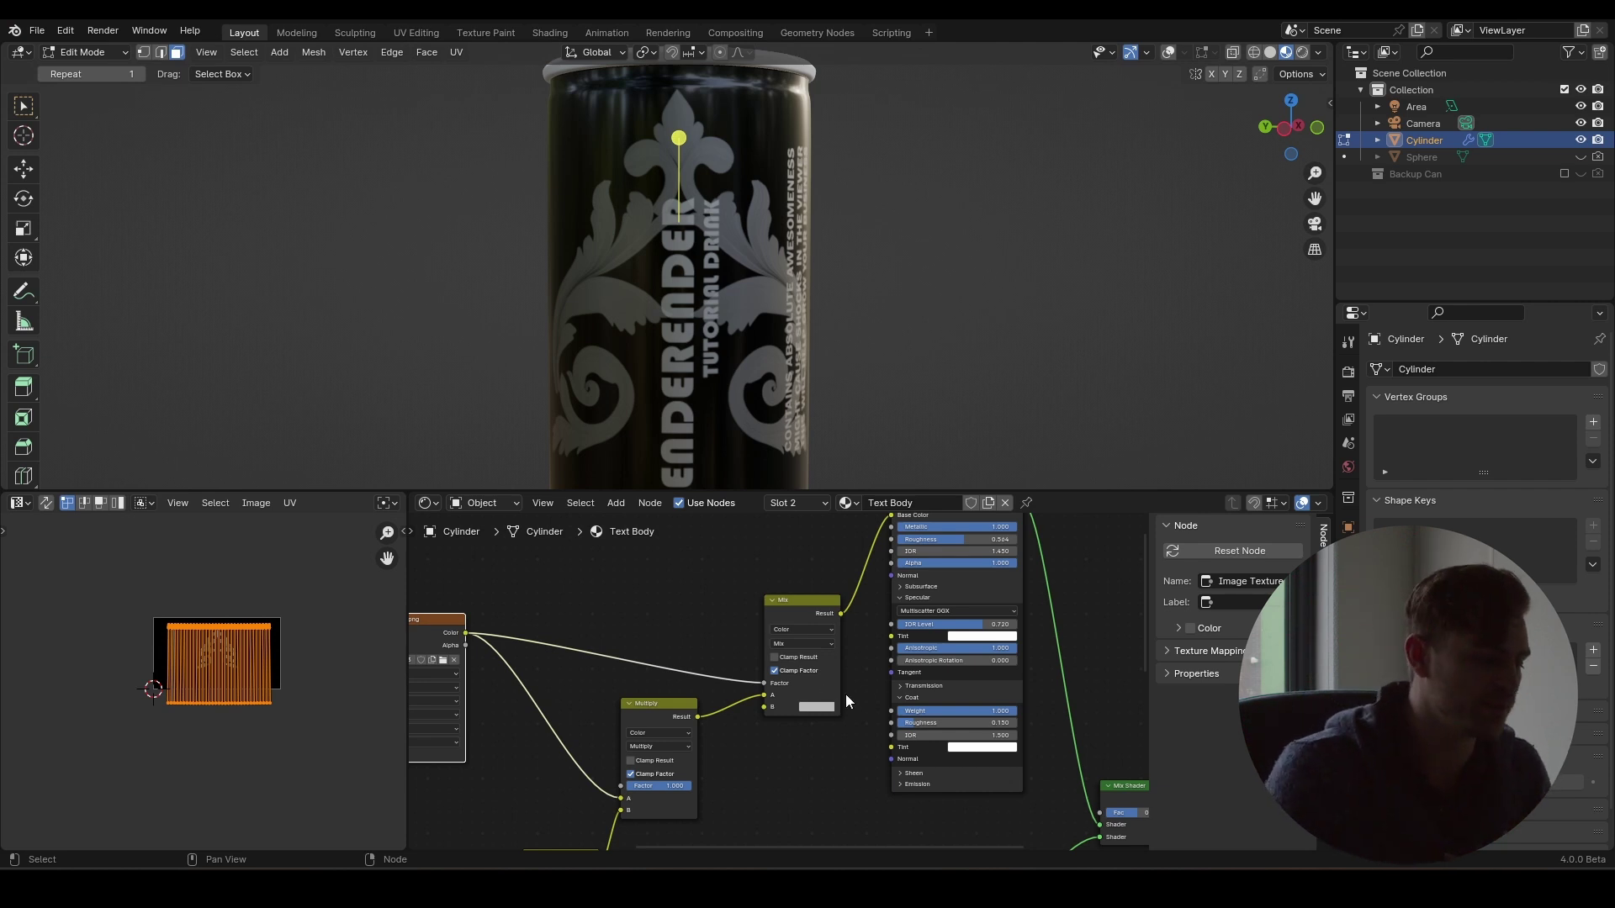
- Set the Mix node's B color to a fully saturated teal
click(820, 706)
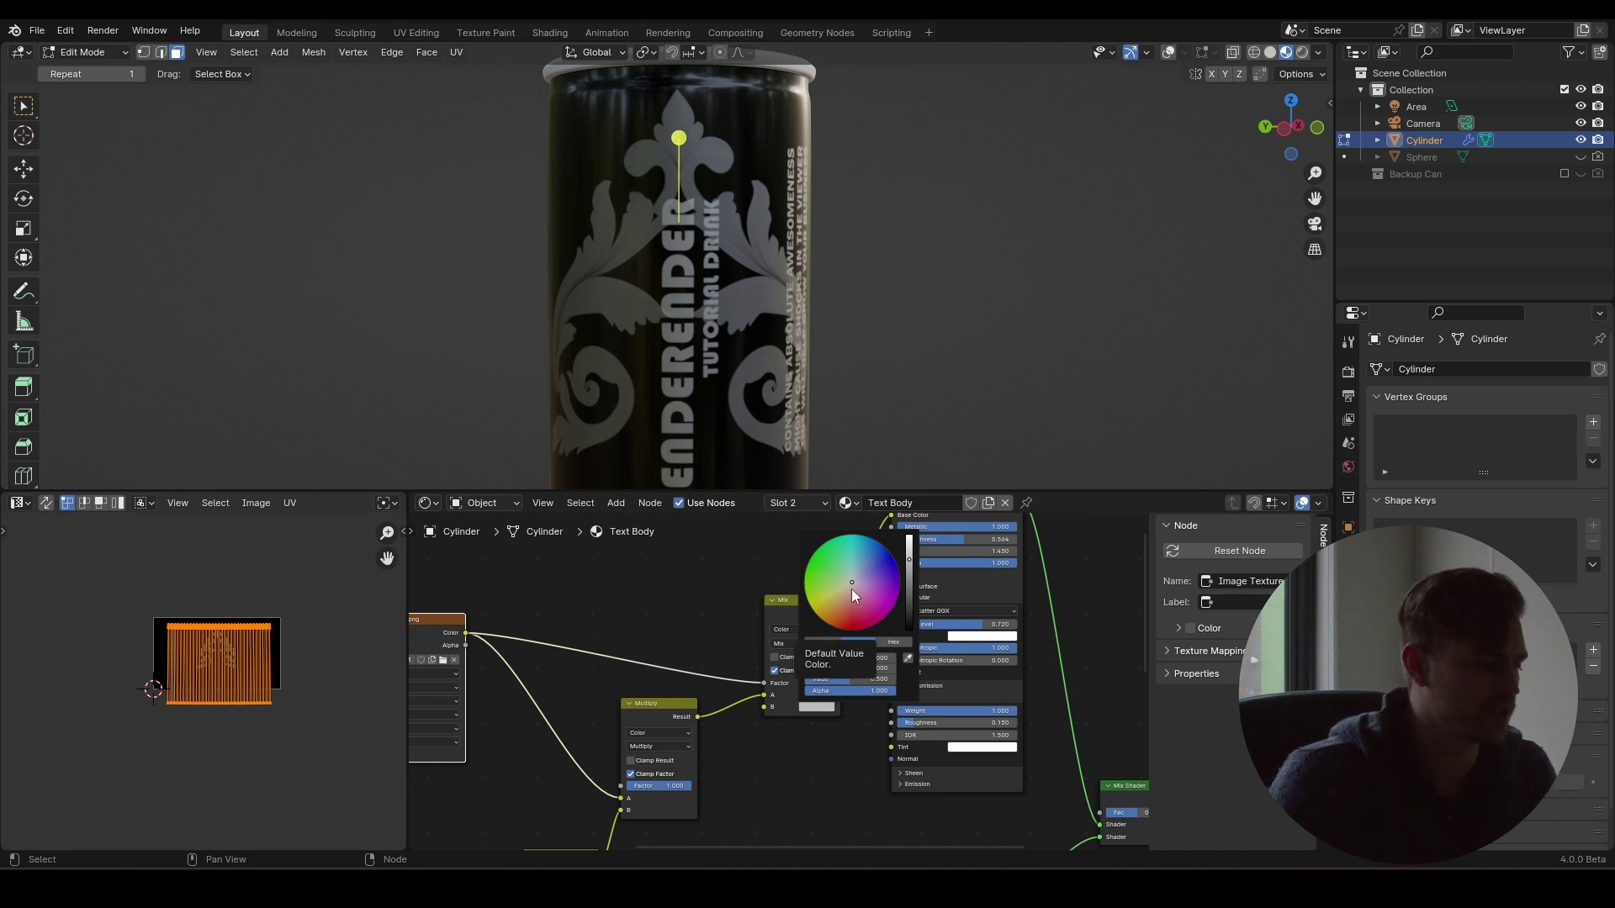
drag(851, 588, 852, 555)
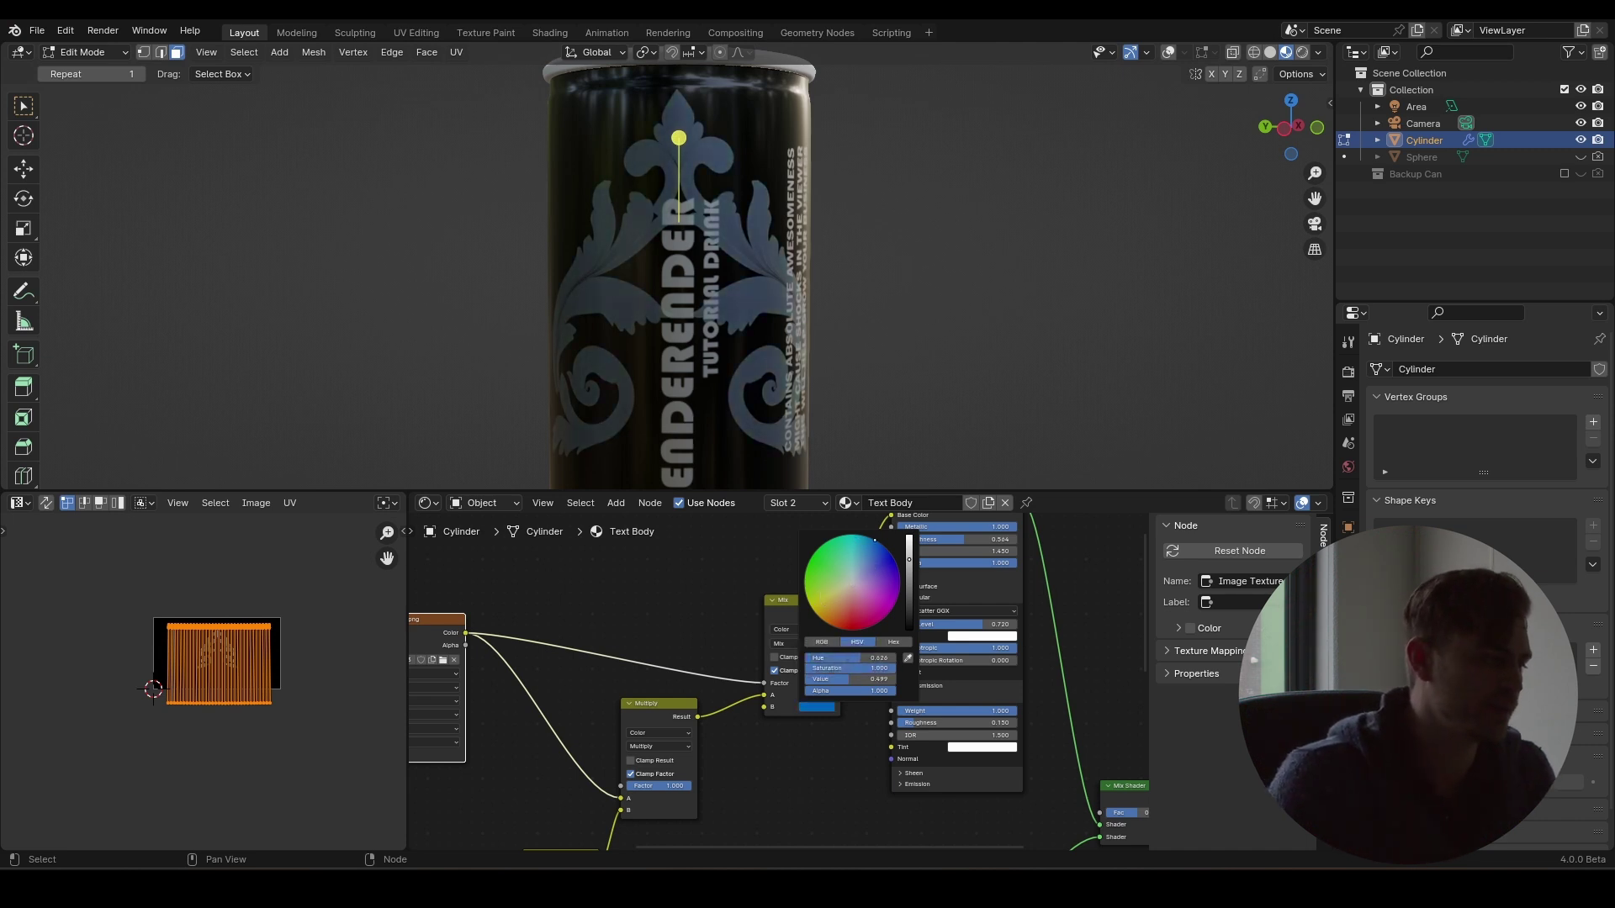
drag(883, 618, 812, 607)
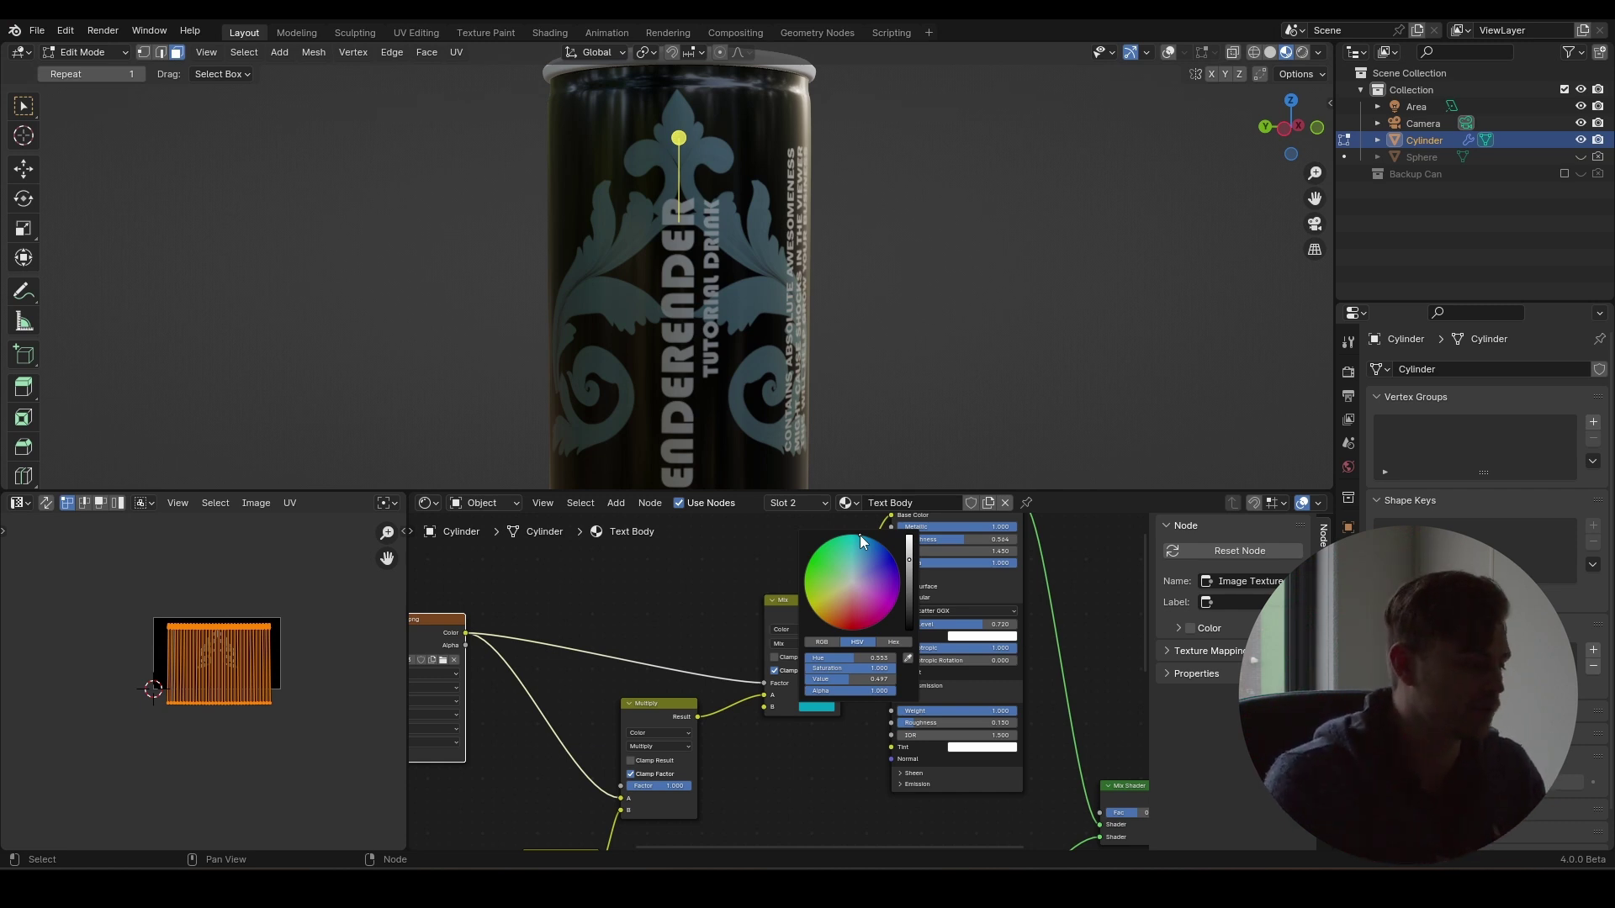
- Move the shader and Material Output nodes away from the Mix node to make room for another node
scroll(877, 681, down, 2)
scroll(904, 703, down, 1)
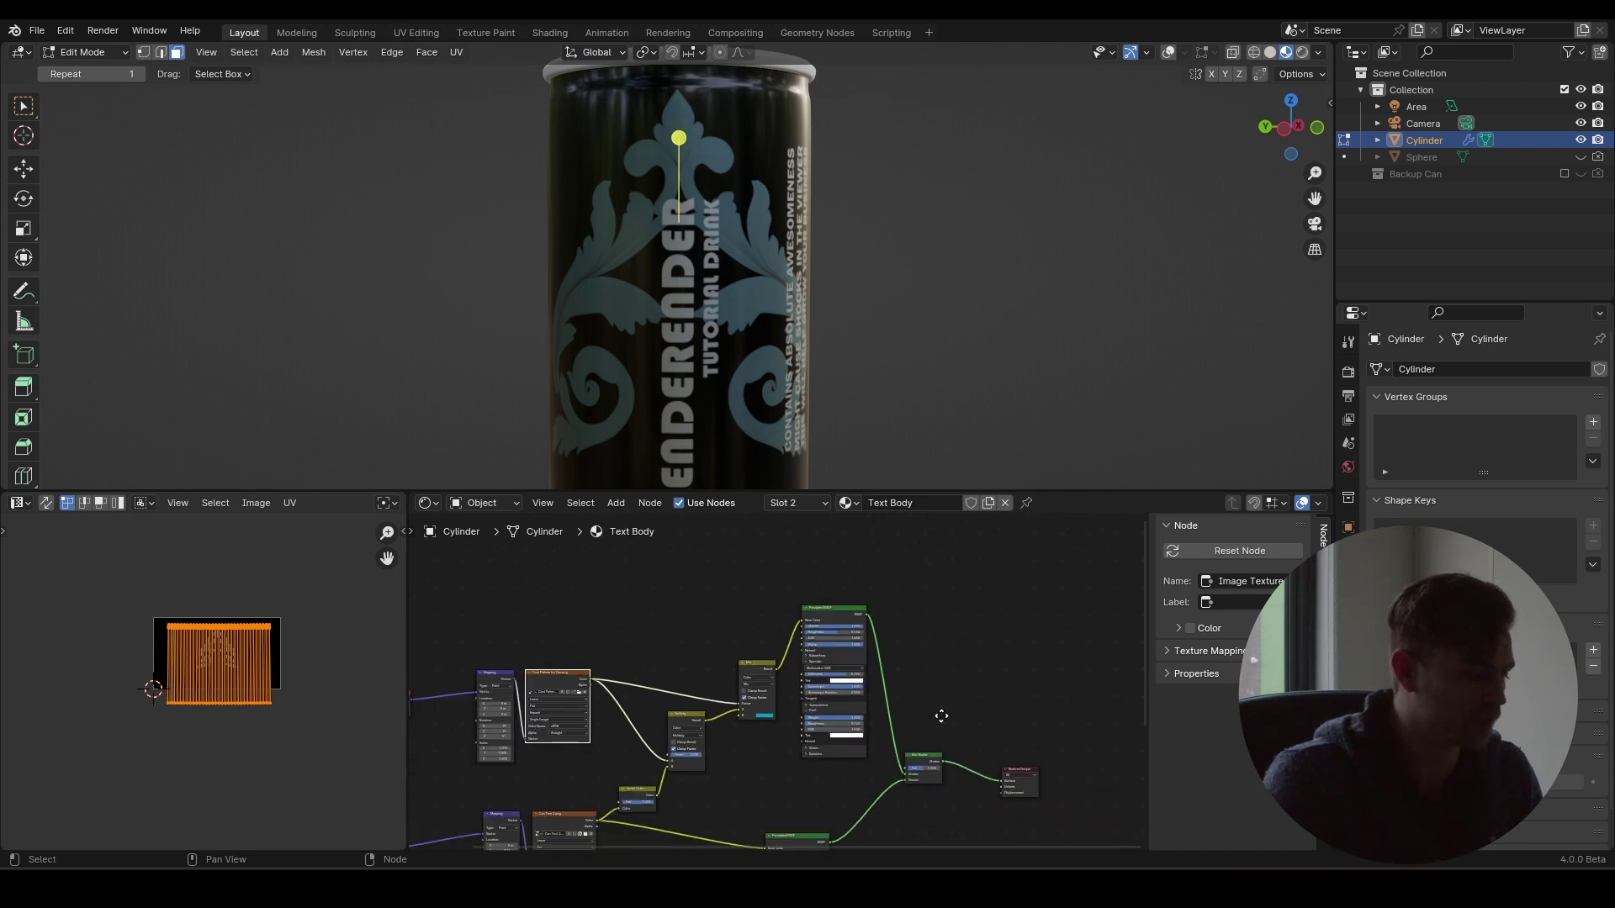
scroll(959, 622, down, 1)
drag(959, 618, 775, 762)
drag(1062, 573, 754, 828)
key(g)
click(794, 740)
scroll(747, 589, up, 4)
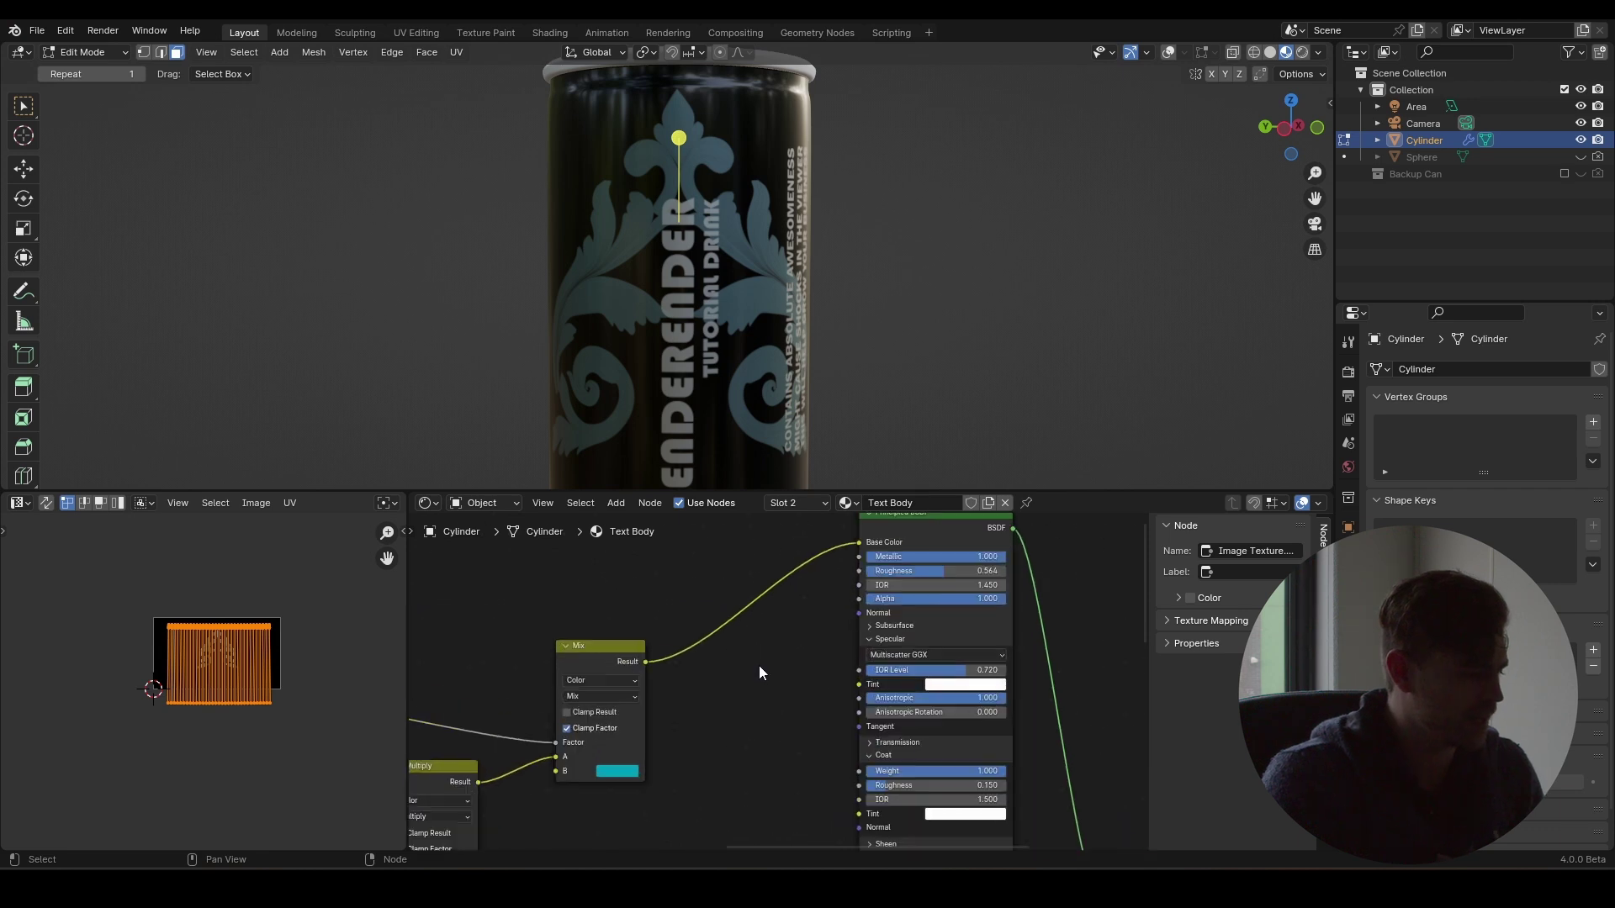
- Add a Hue/Saturation/Value node between the Mix result and the Principled BSDF's Base Color
key(shift+a)
text(hue)
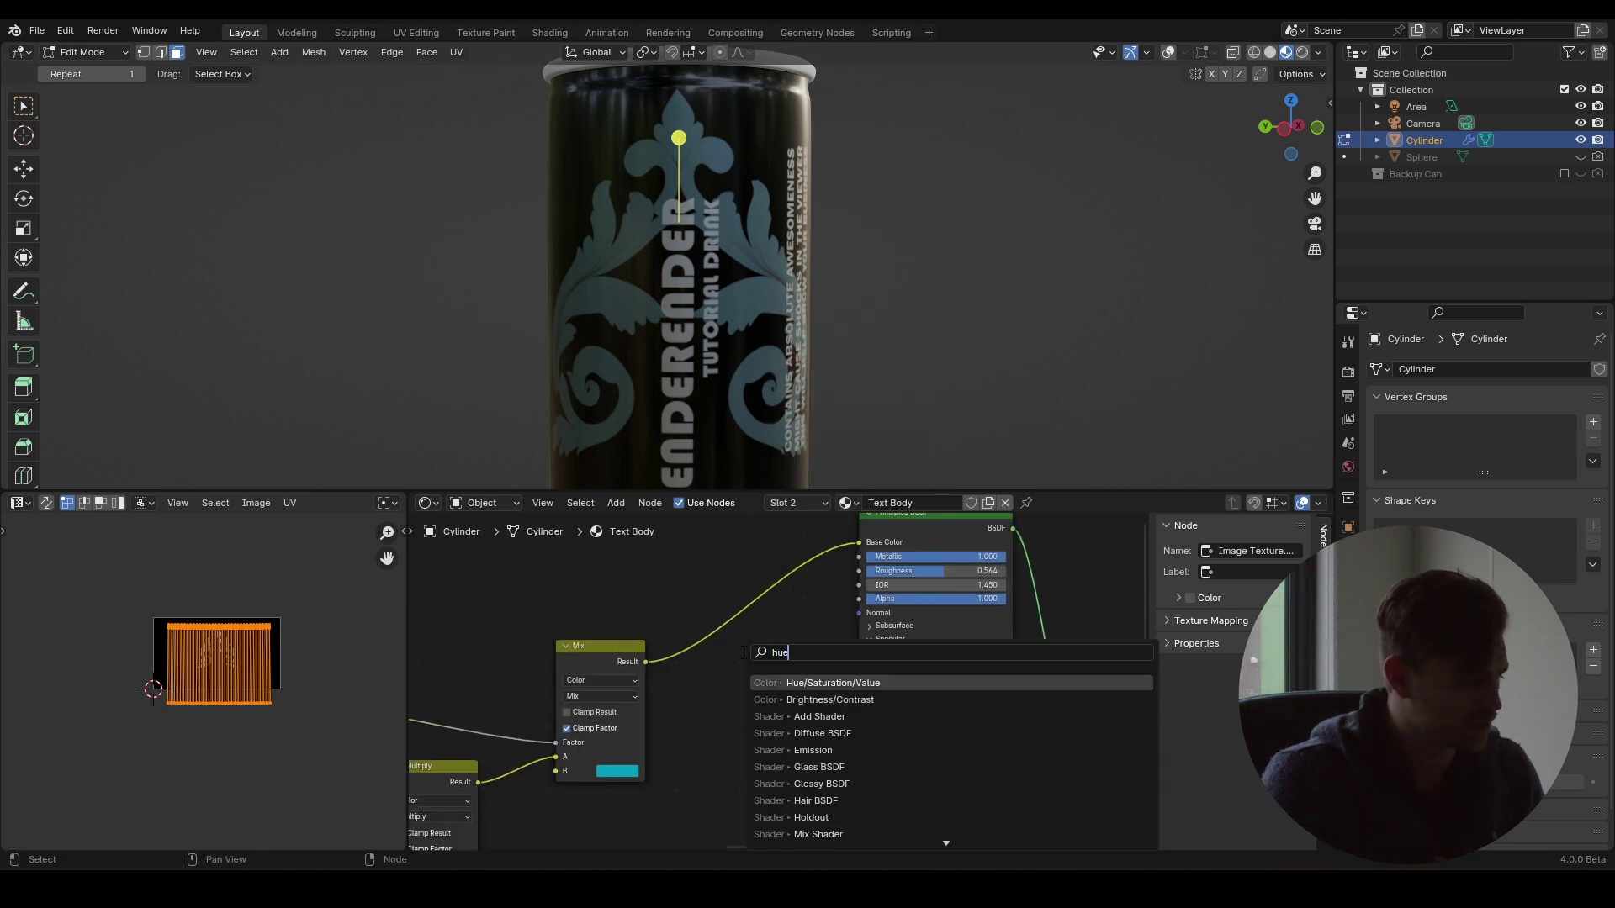
click(812, 680)
click(708, 579)
- Set the Hue/Saturation/Value node's saturation to 1.570 and view the whole can
scroll(730, 584, up, 6)
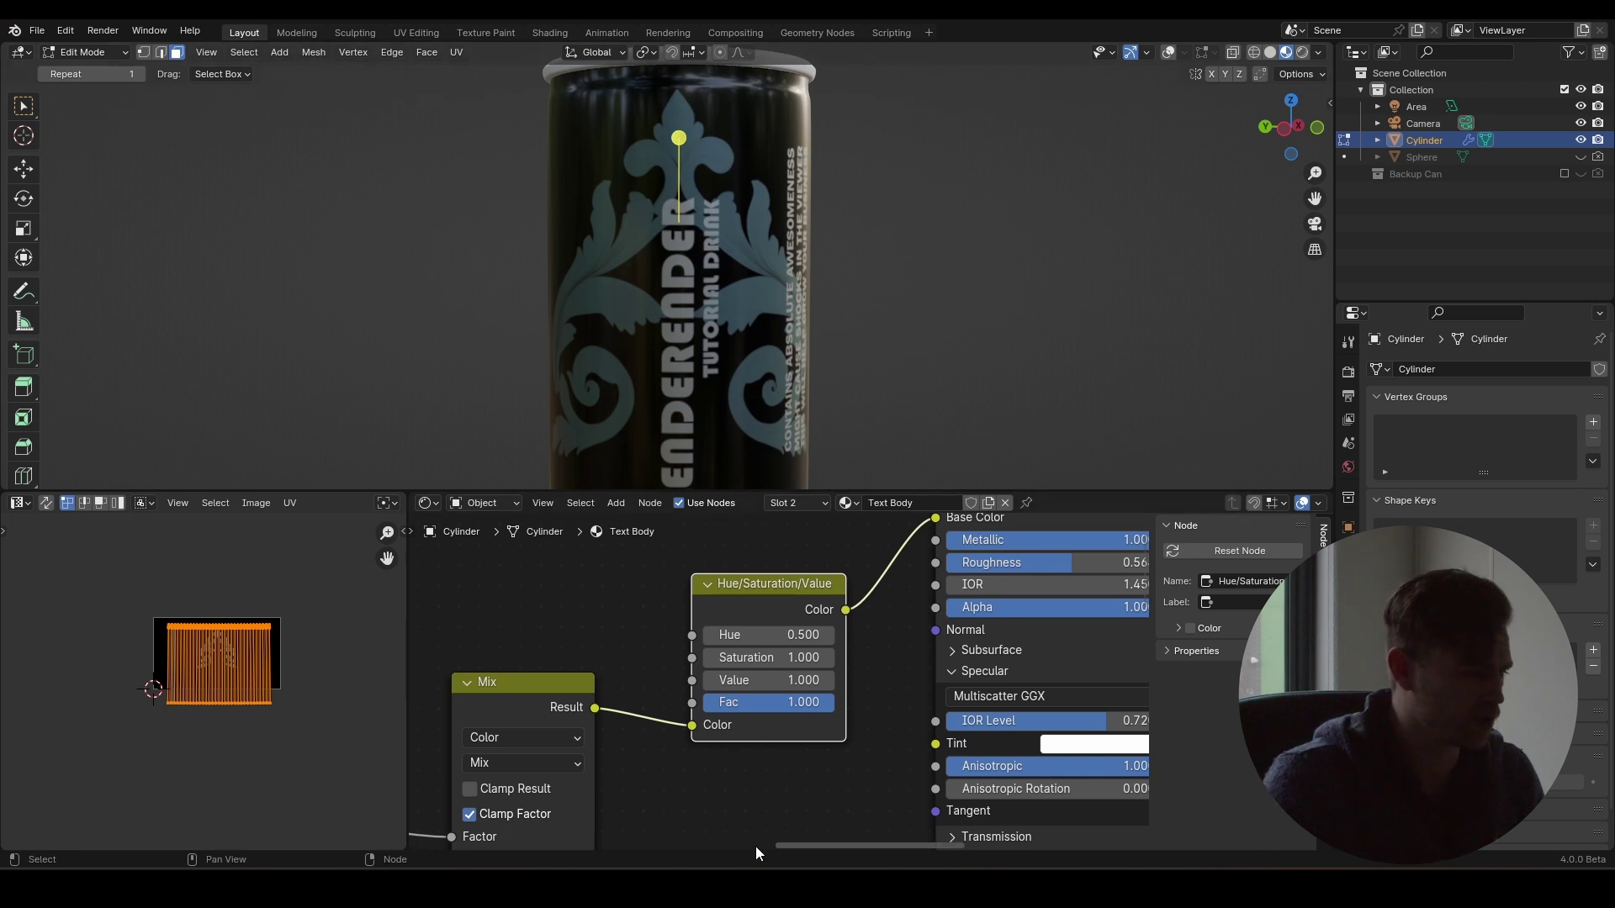
drag(779, 662, 820, 638)
drag(769, 658, 780, 657)
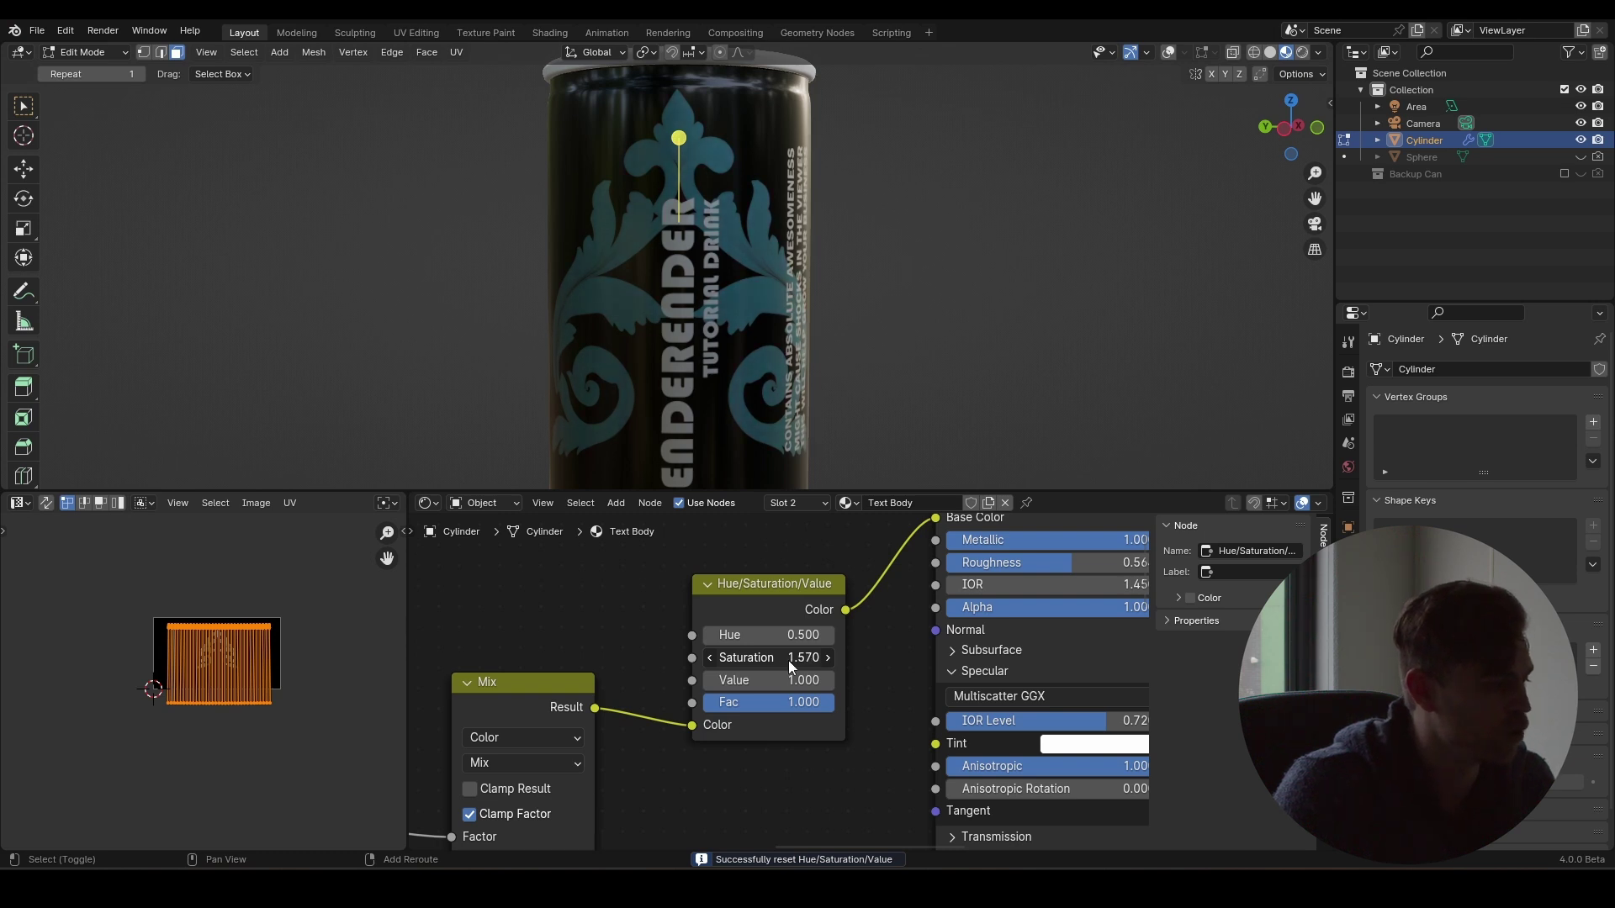
scroll(682, 301, down, 5)
scroll(682, 301, up, 2)
scroll(682, 301, down, 1)
shift+middle_drag(694, 315, 706, 381)
scroll(731, 591, down, 5)
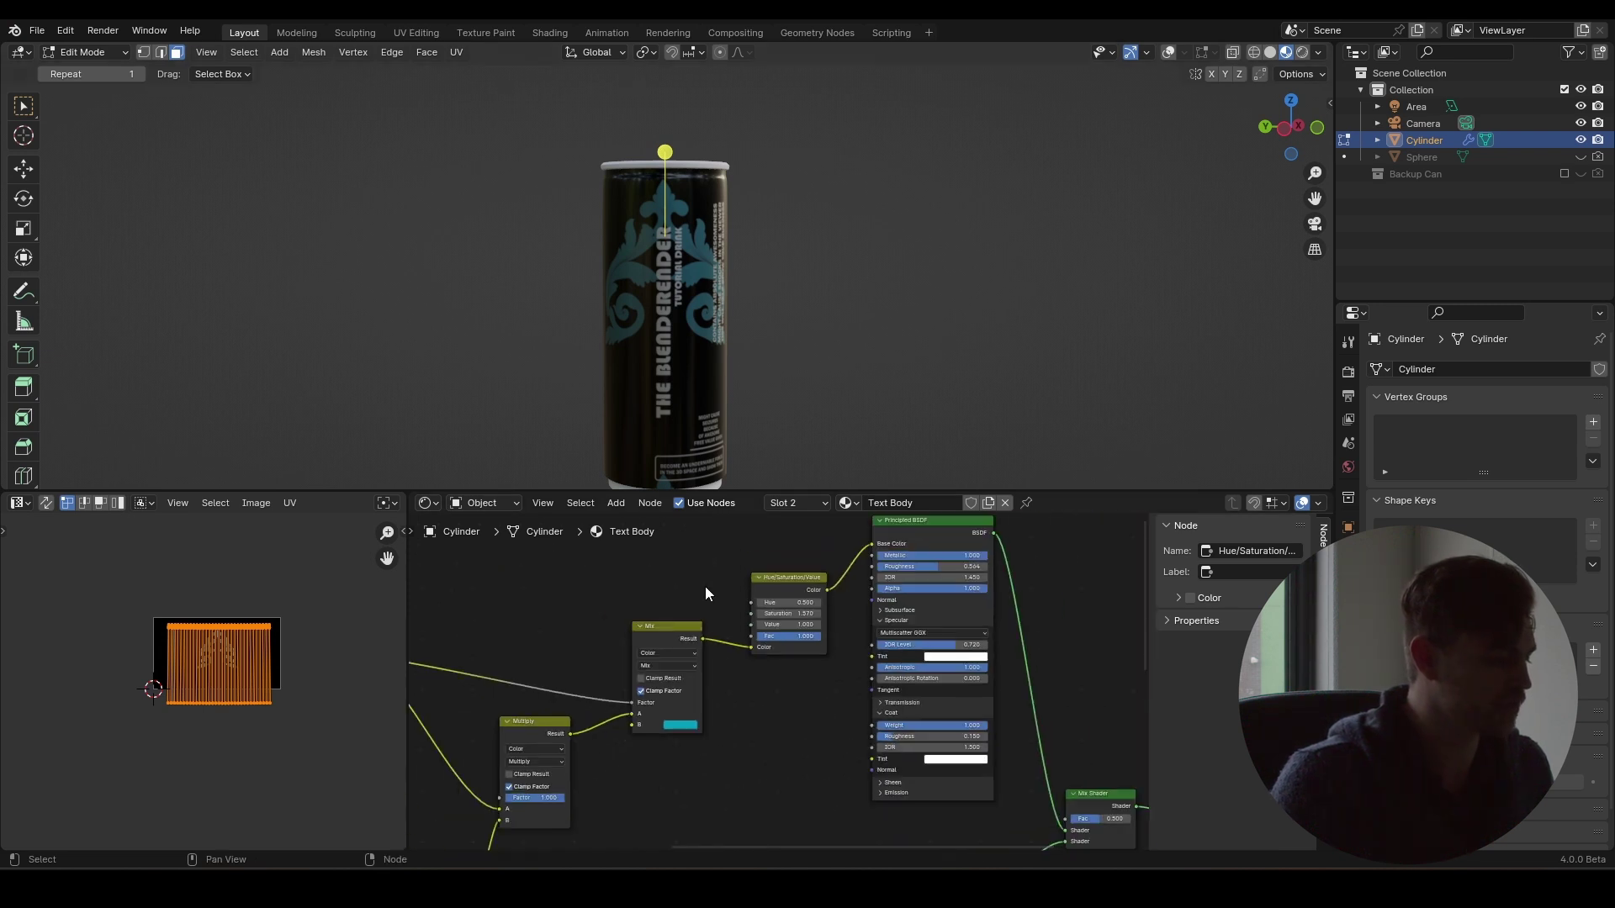
- Add a Bump node and connect the pattern image texture's Color output to its Height input
middle_drag(755, 639, 793, 624)
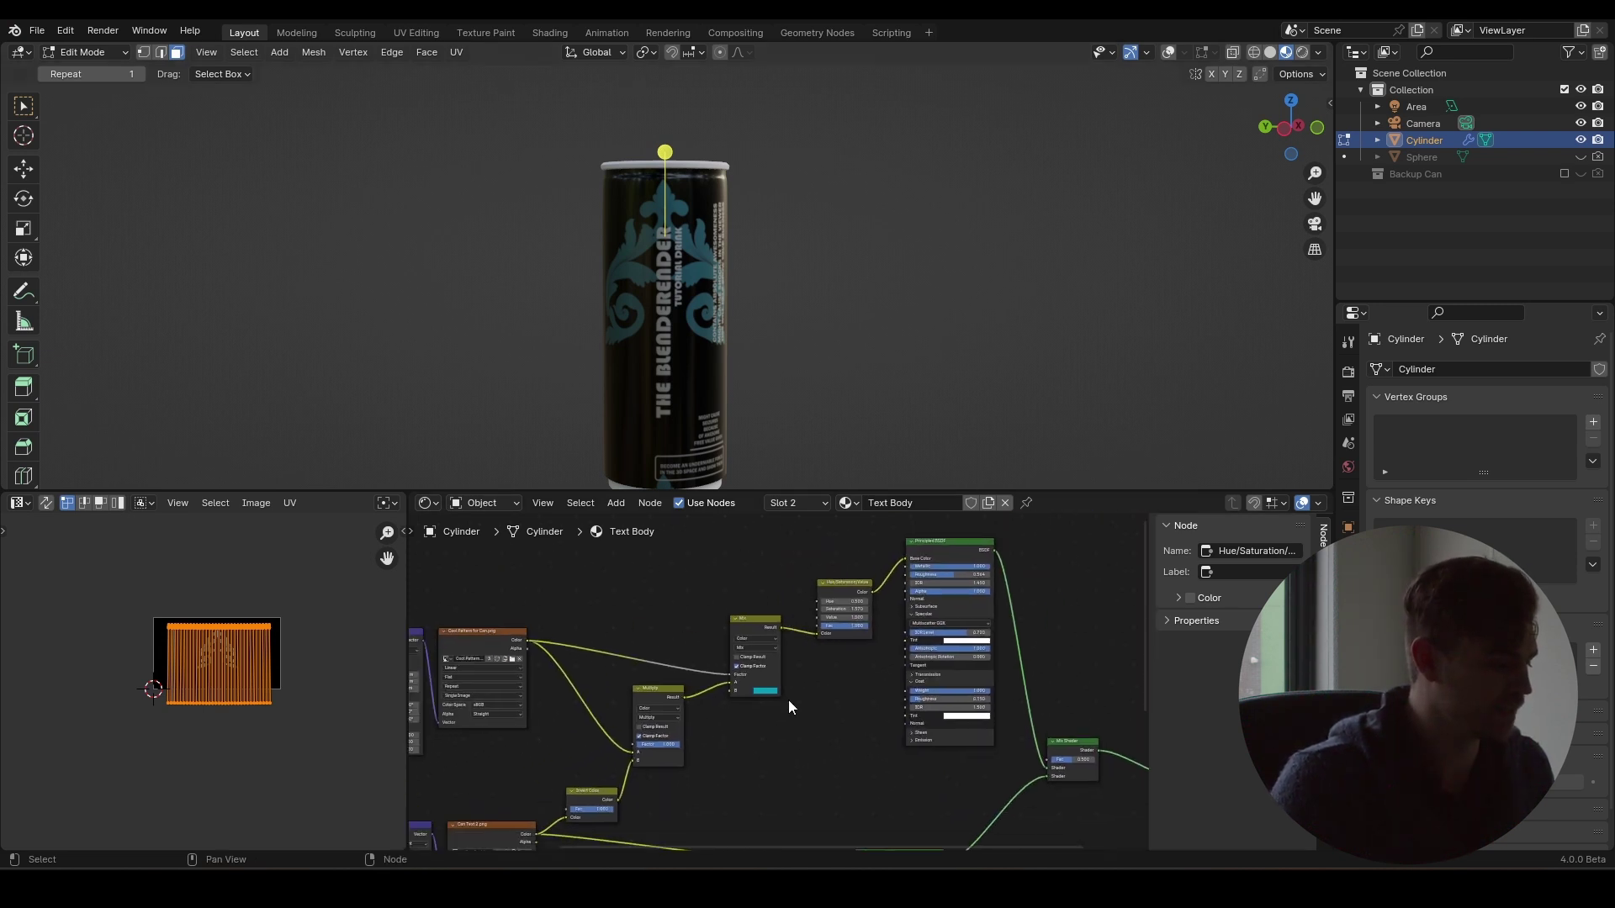
key(shift+a)
text(bump)
key(Return)
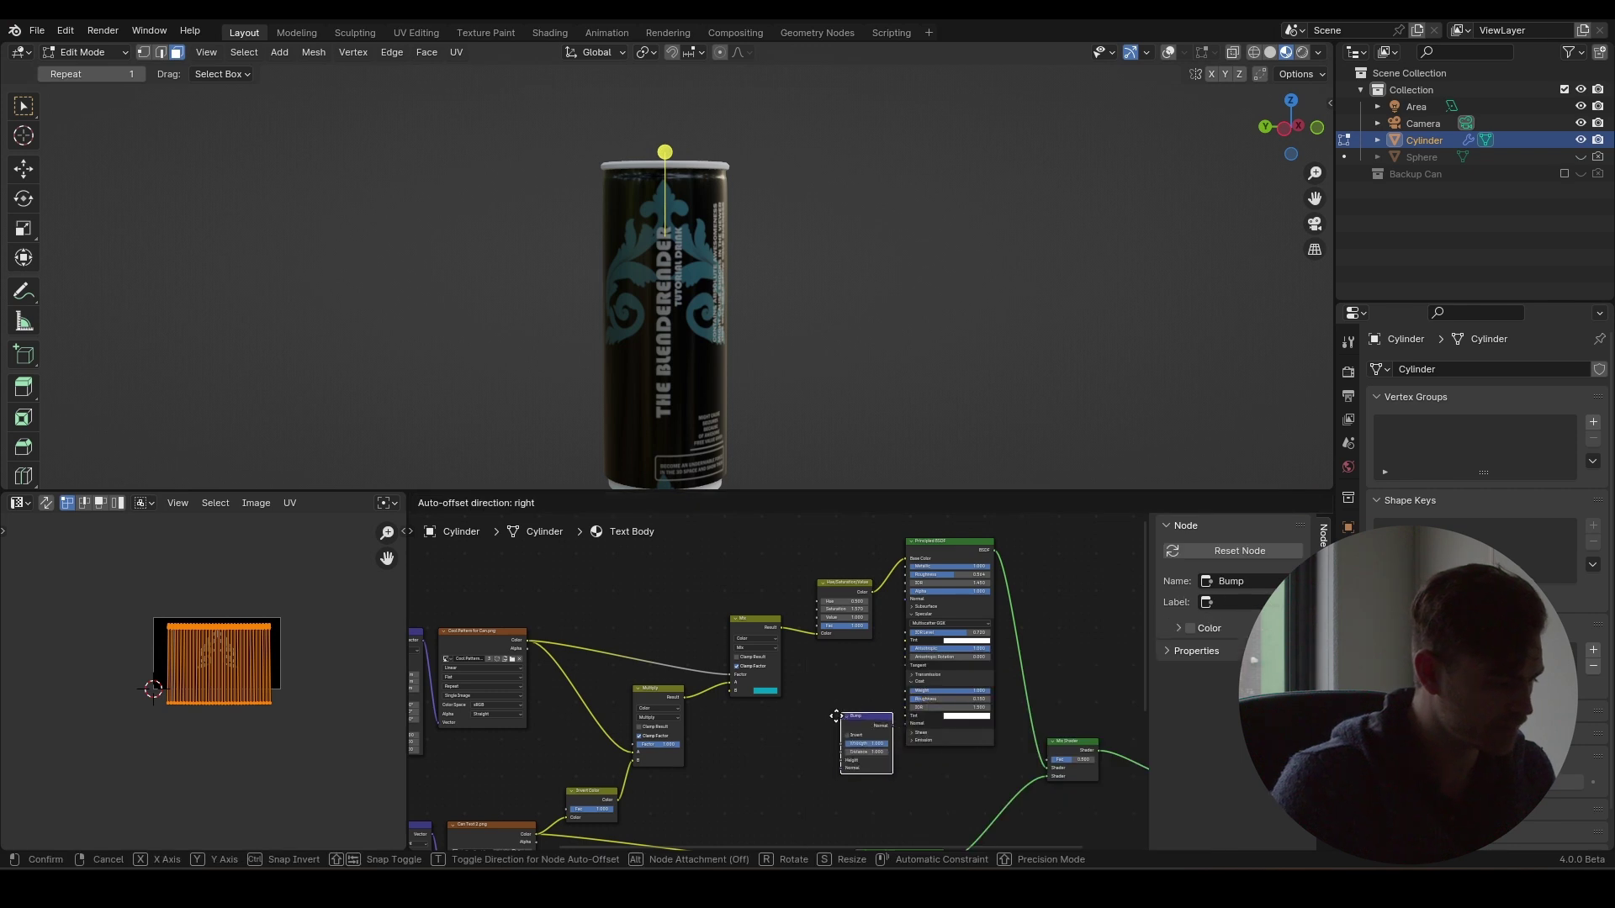
click(841, 723)
click(527, 643)
drag(527, 643, 823, 758)
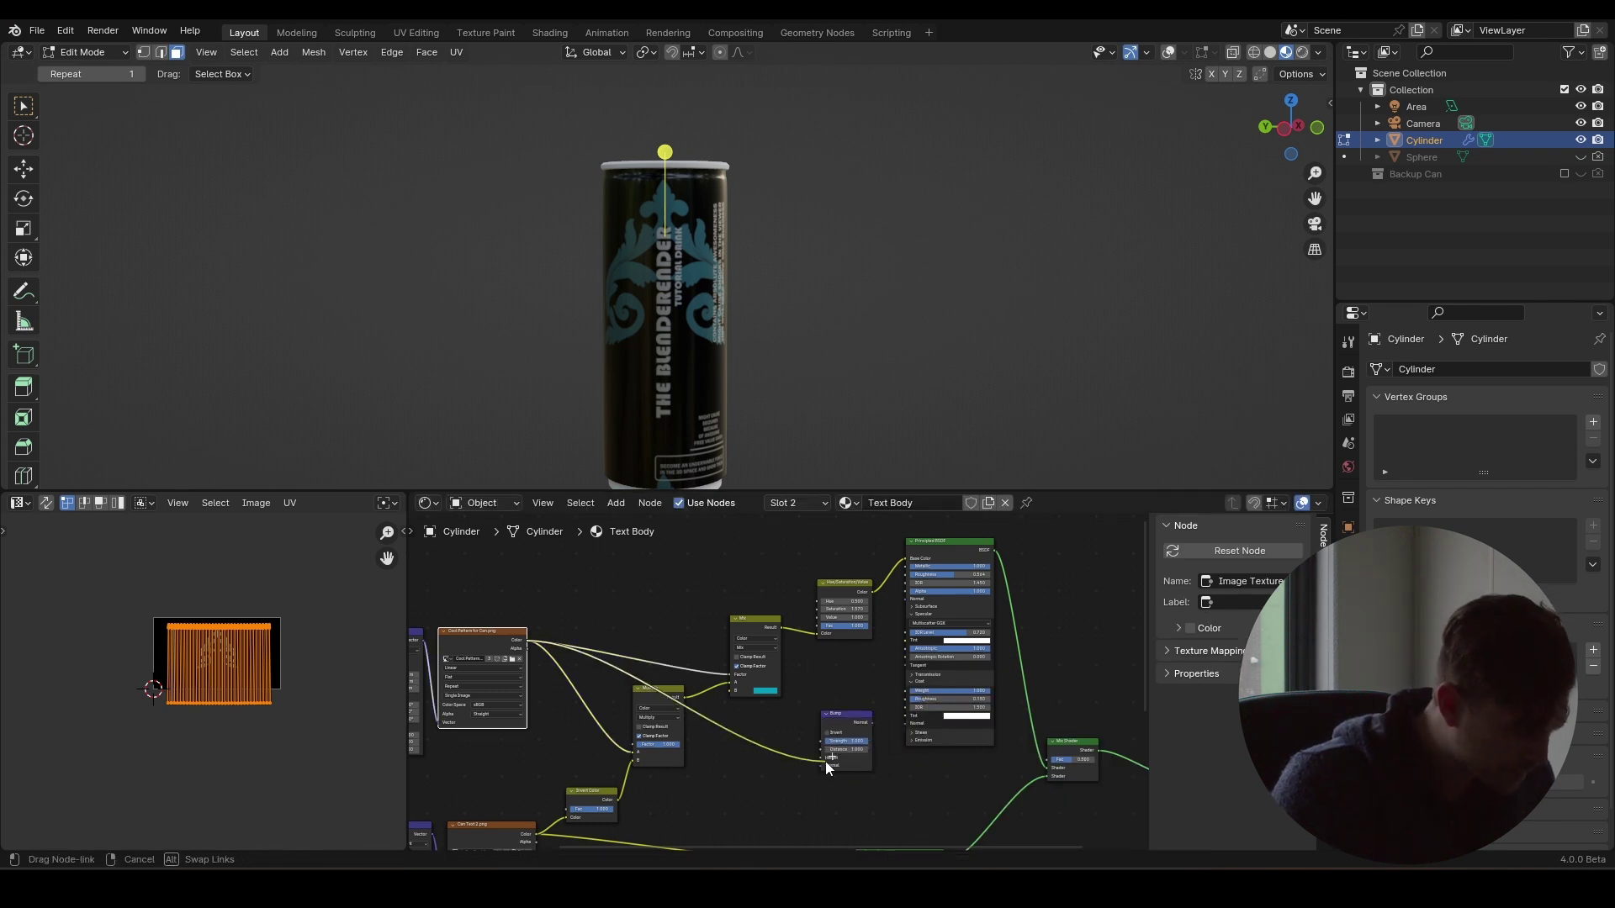
- Connect the Bump node's Normal output to the Principled BSDF's Coat Normal input and inspect the relief on the can
scroll(841, 740, up, 2)
scroll(880, 721, up, 5)
middle_drag(879, 721, 623, 673)
drag(695, 706, 772, 708)
scroll(723, 740, up, 2)
middle_drag(696, 782, 794, 725)
scroll(714, 281, up, 5)
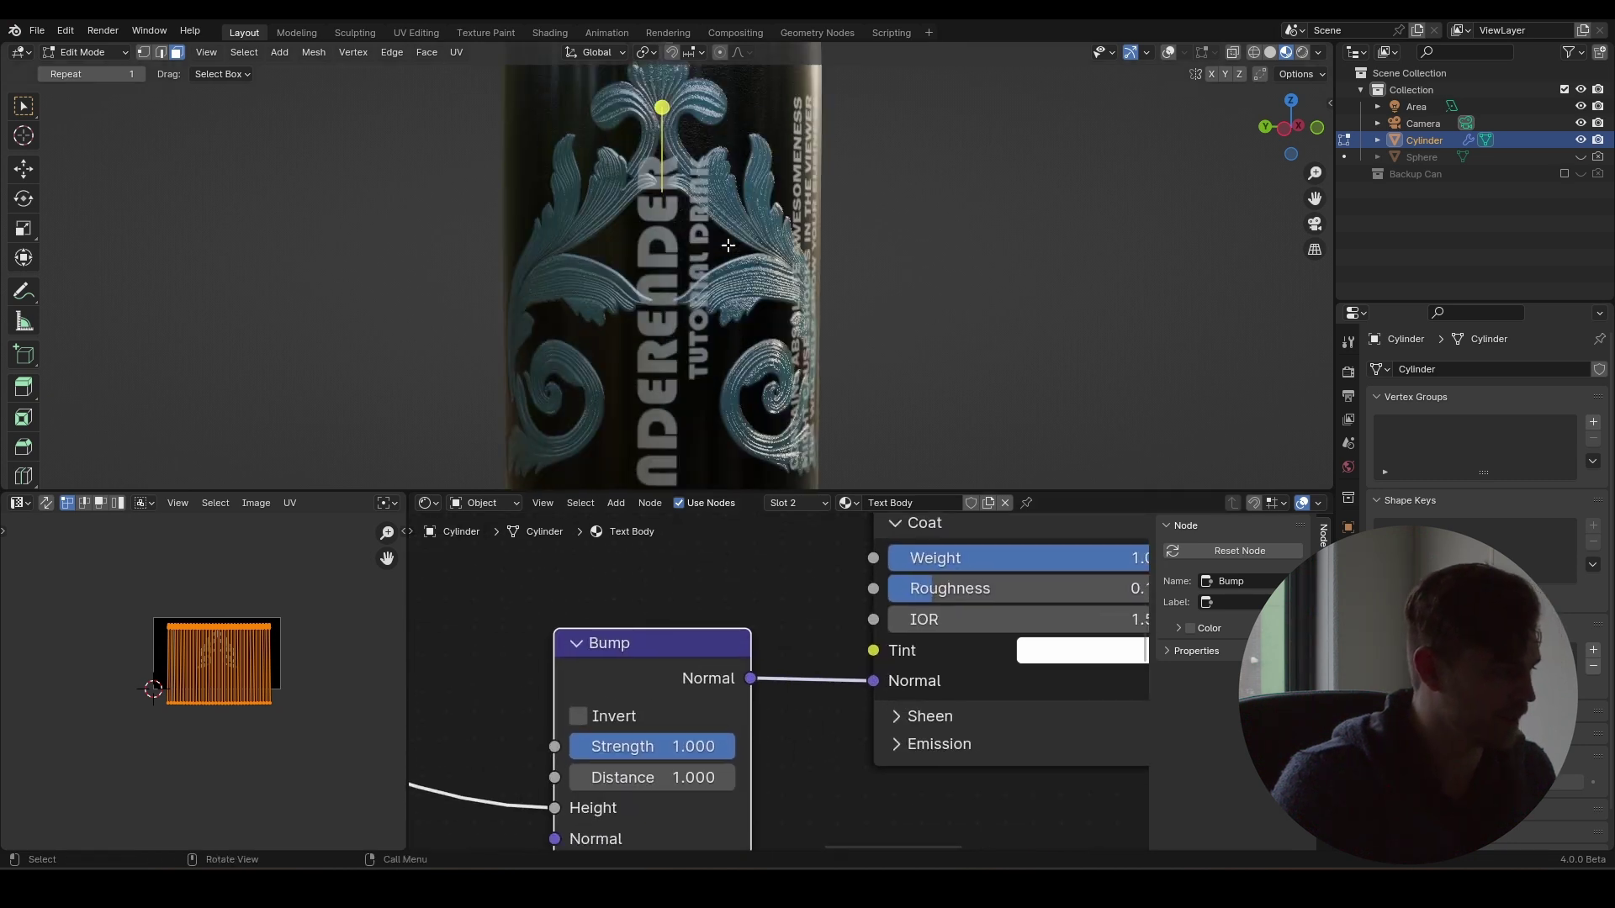
scroll(714, 280, down, 5)
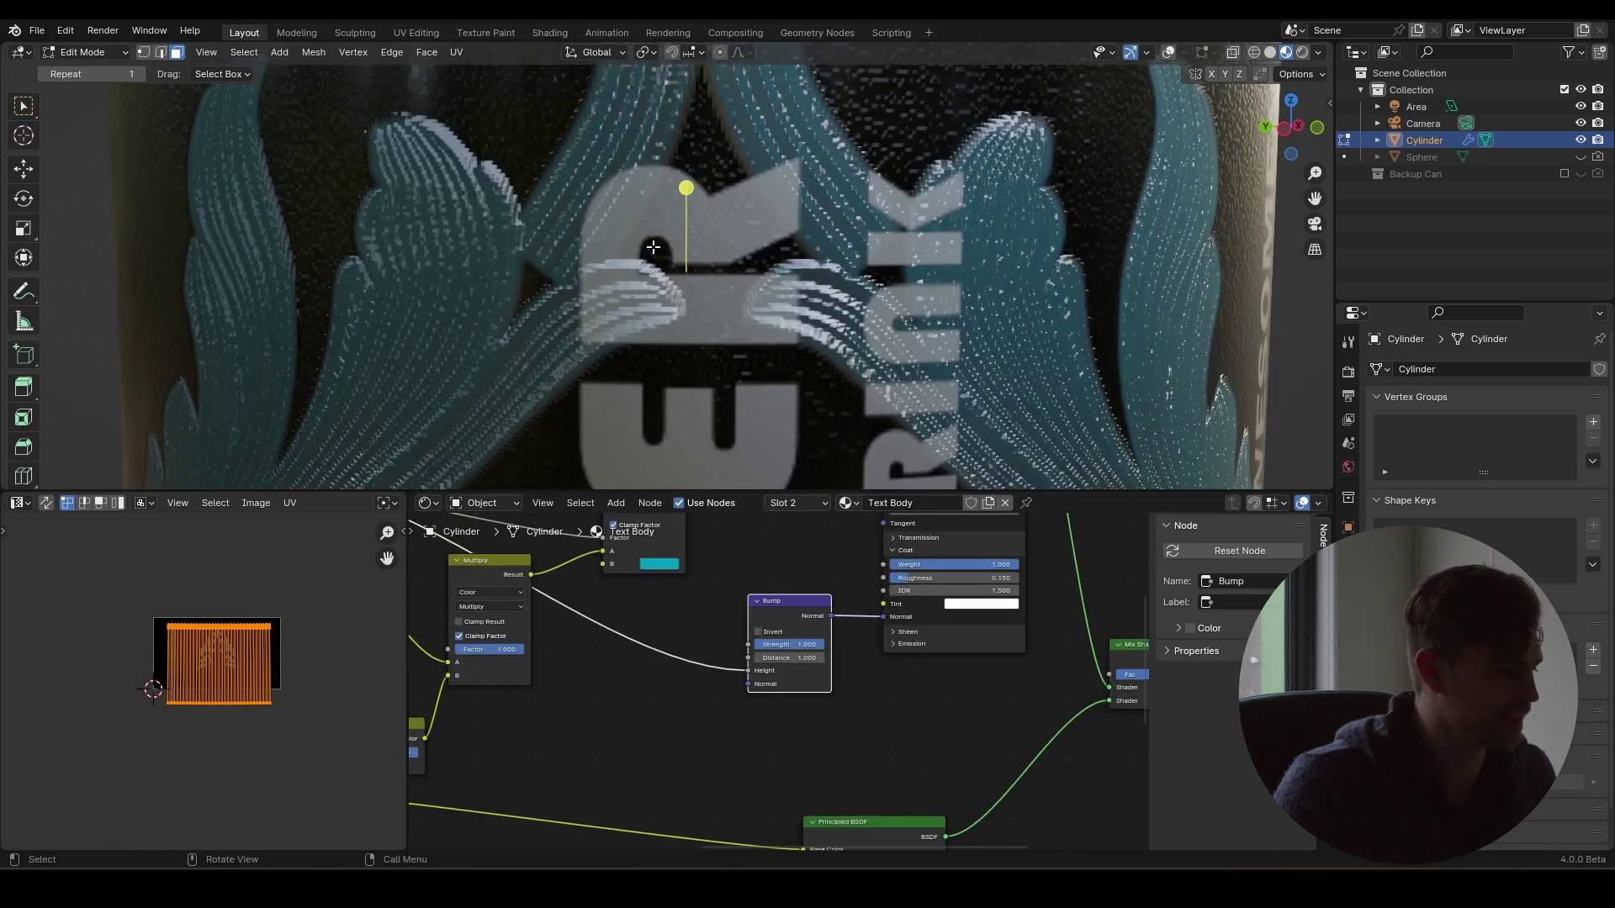
scroll(585, 277, down, 5)
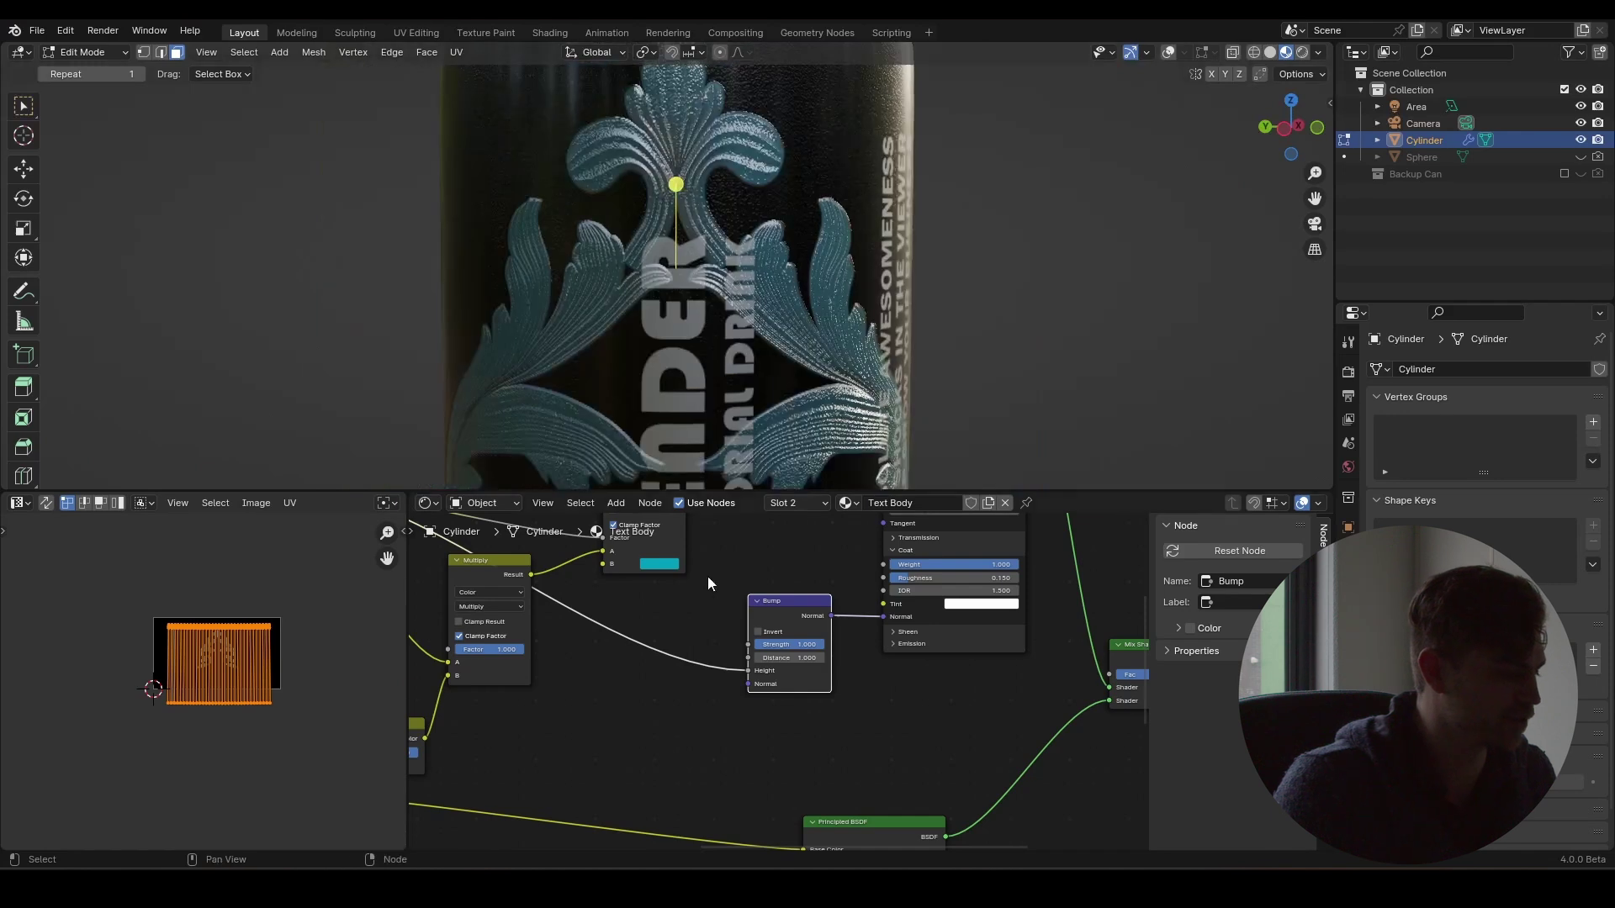
- Replace the Bump node's Height input with the Multiply node's Result and inspect the relief around the text
middle_drag(635, 683, 676, 728)
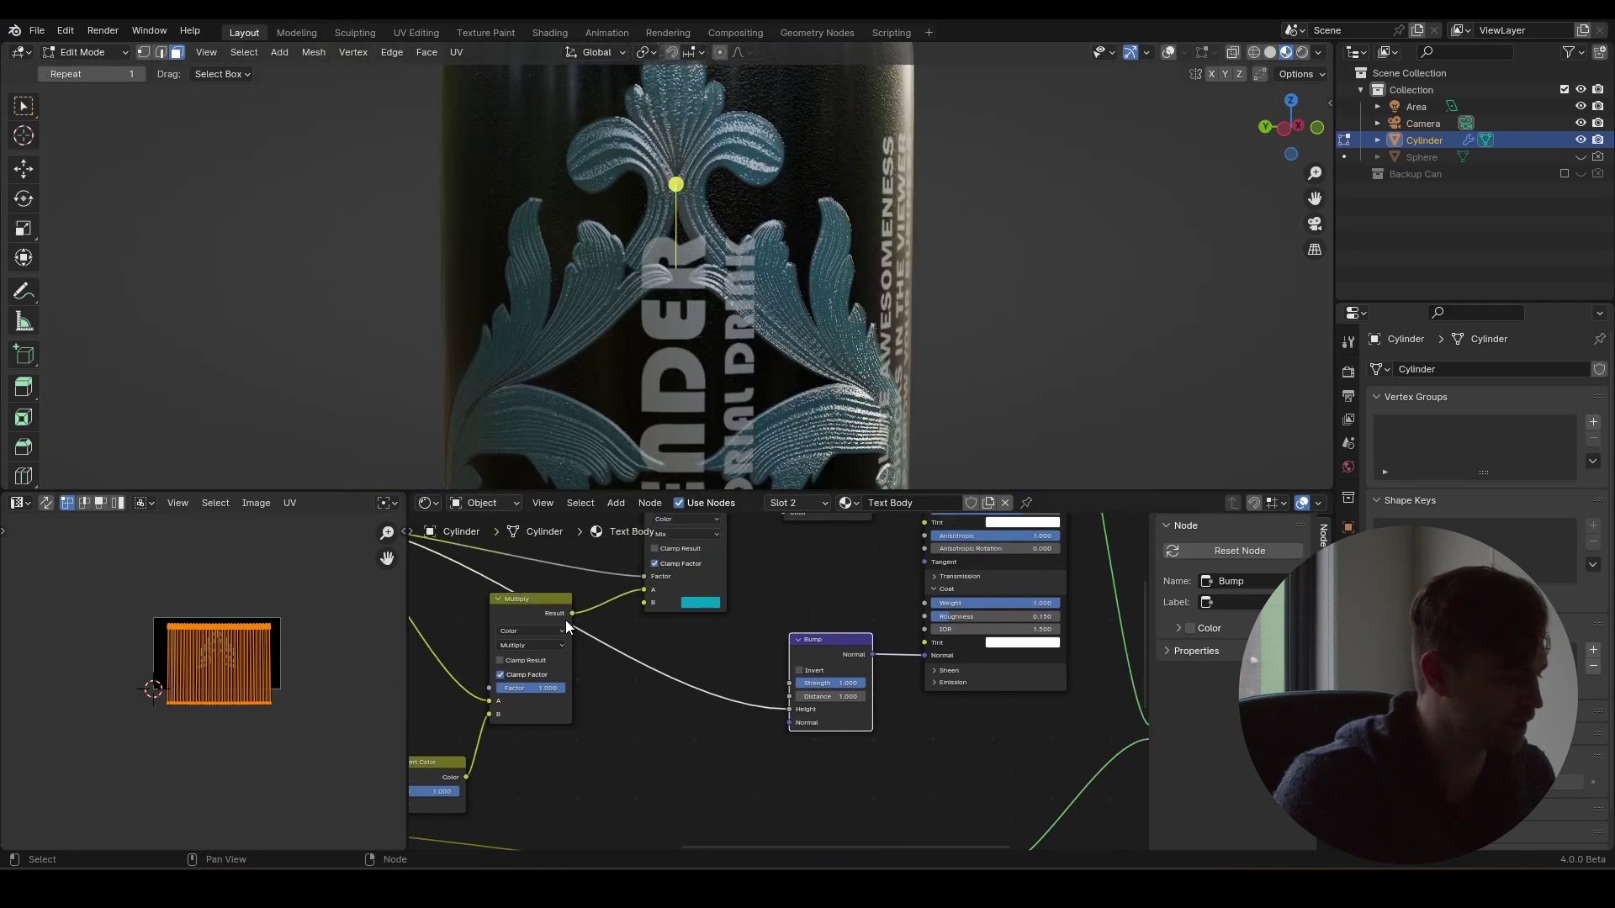
drag(572, 613, 789, 709)
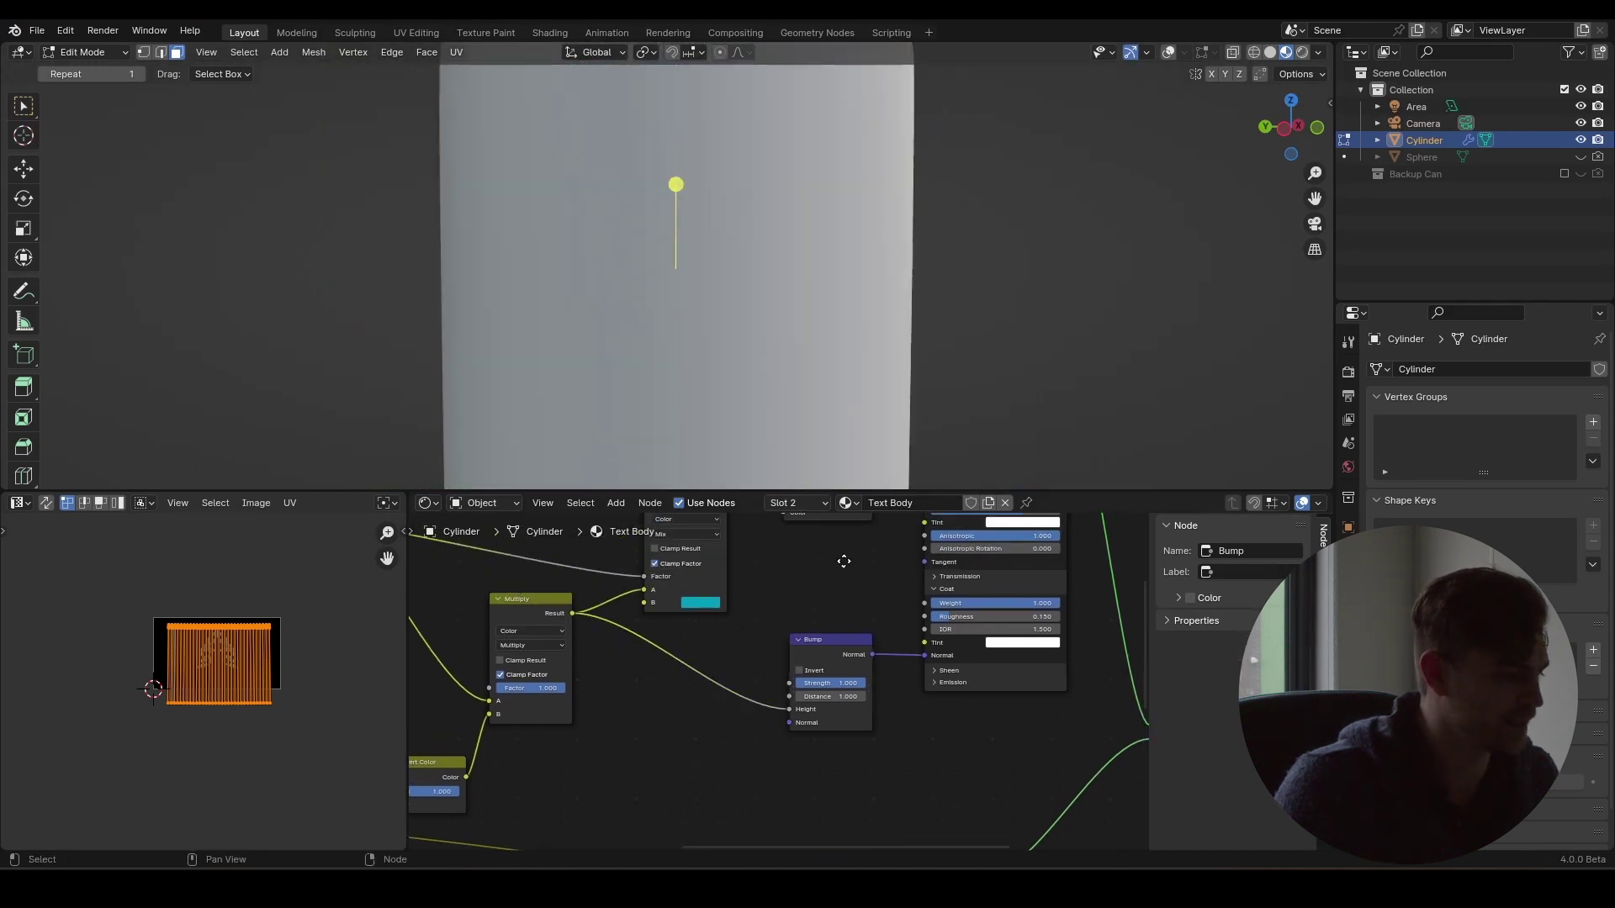
middle_drag(843, 561, 637, 563)
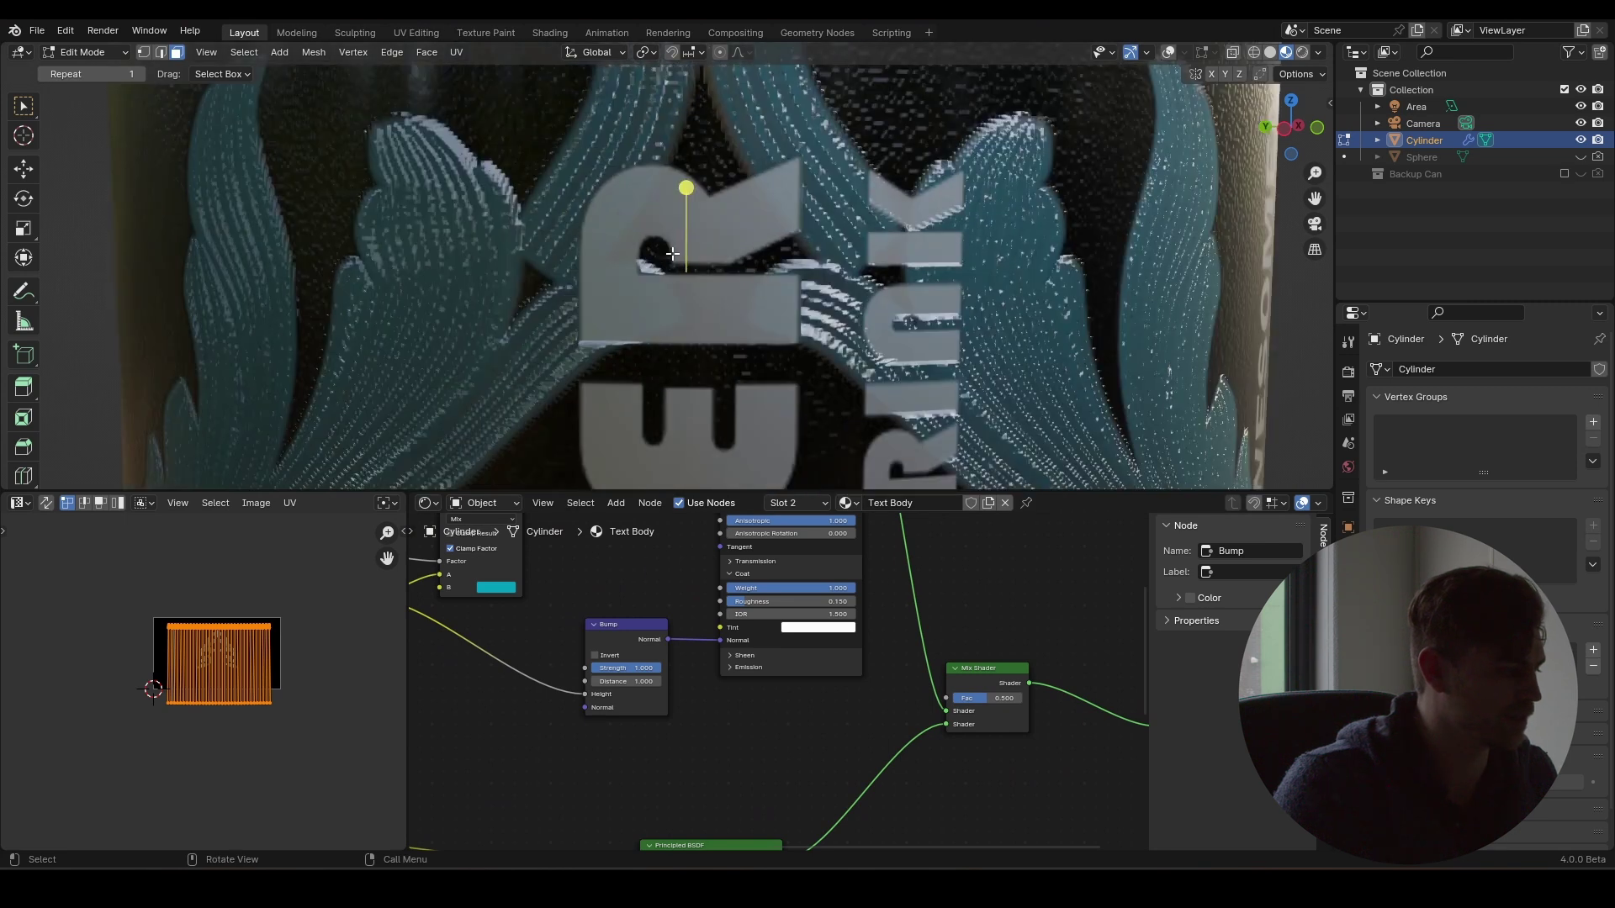
scroll(710, 287, down, 3)
scroll(516, 660, up, 3)
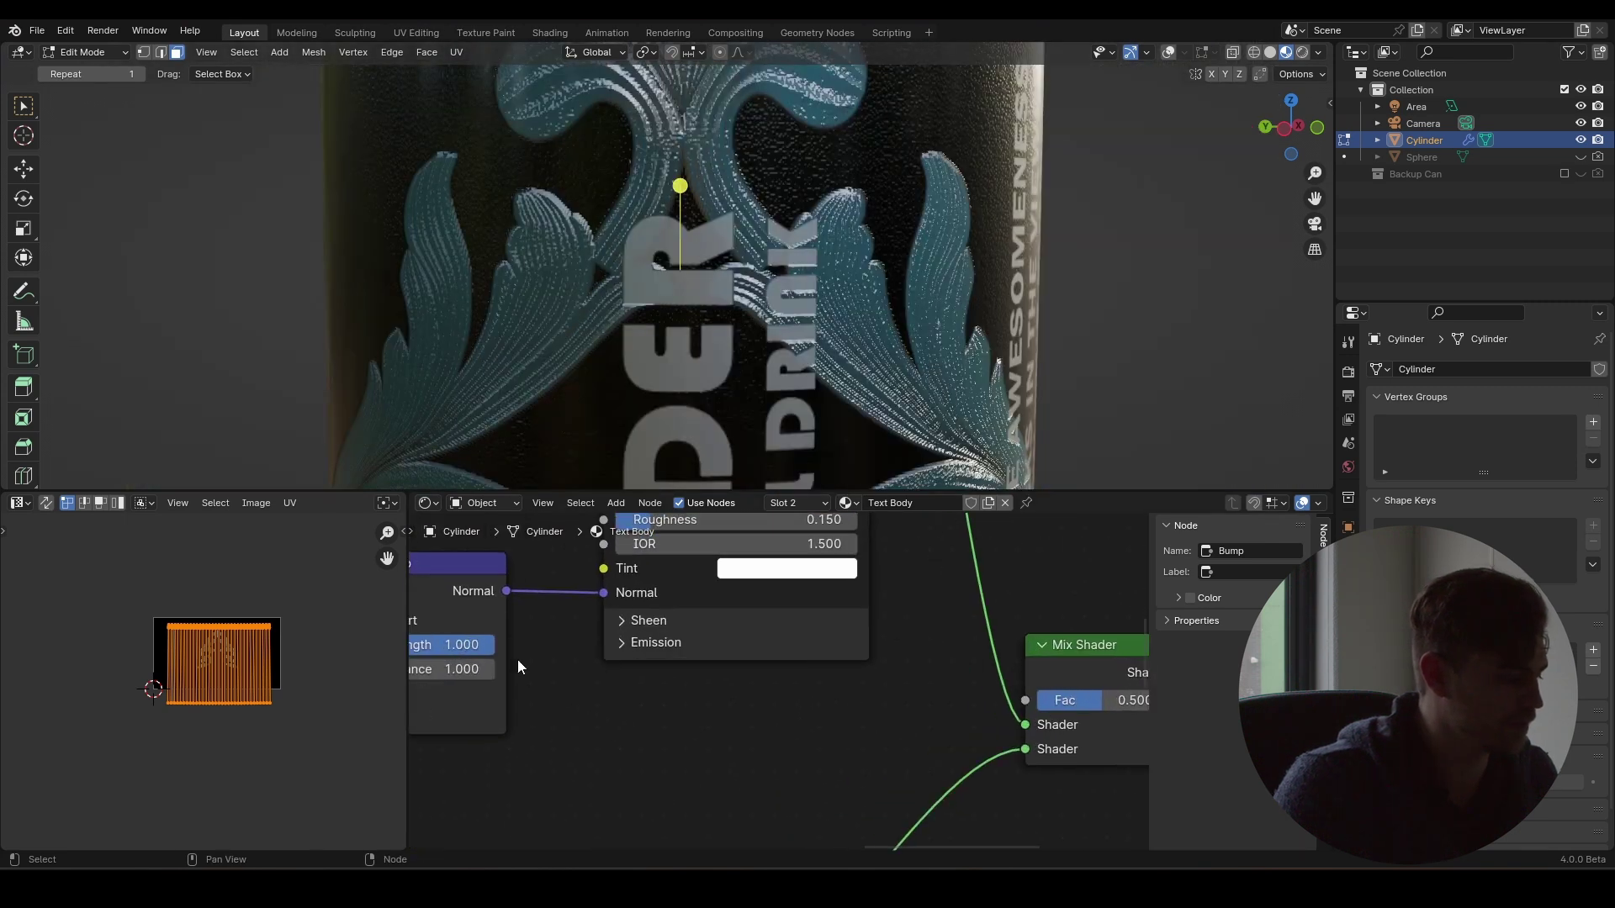
- Set the Bump node's strength to 0.258 and view the can from another side
middle_drag(515, 659, 820, 667)
drag(791, 657, 703, 657)
scroll(676, 356, down, 6)
middle_drag(676, 356, 883, 350)
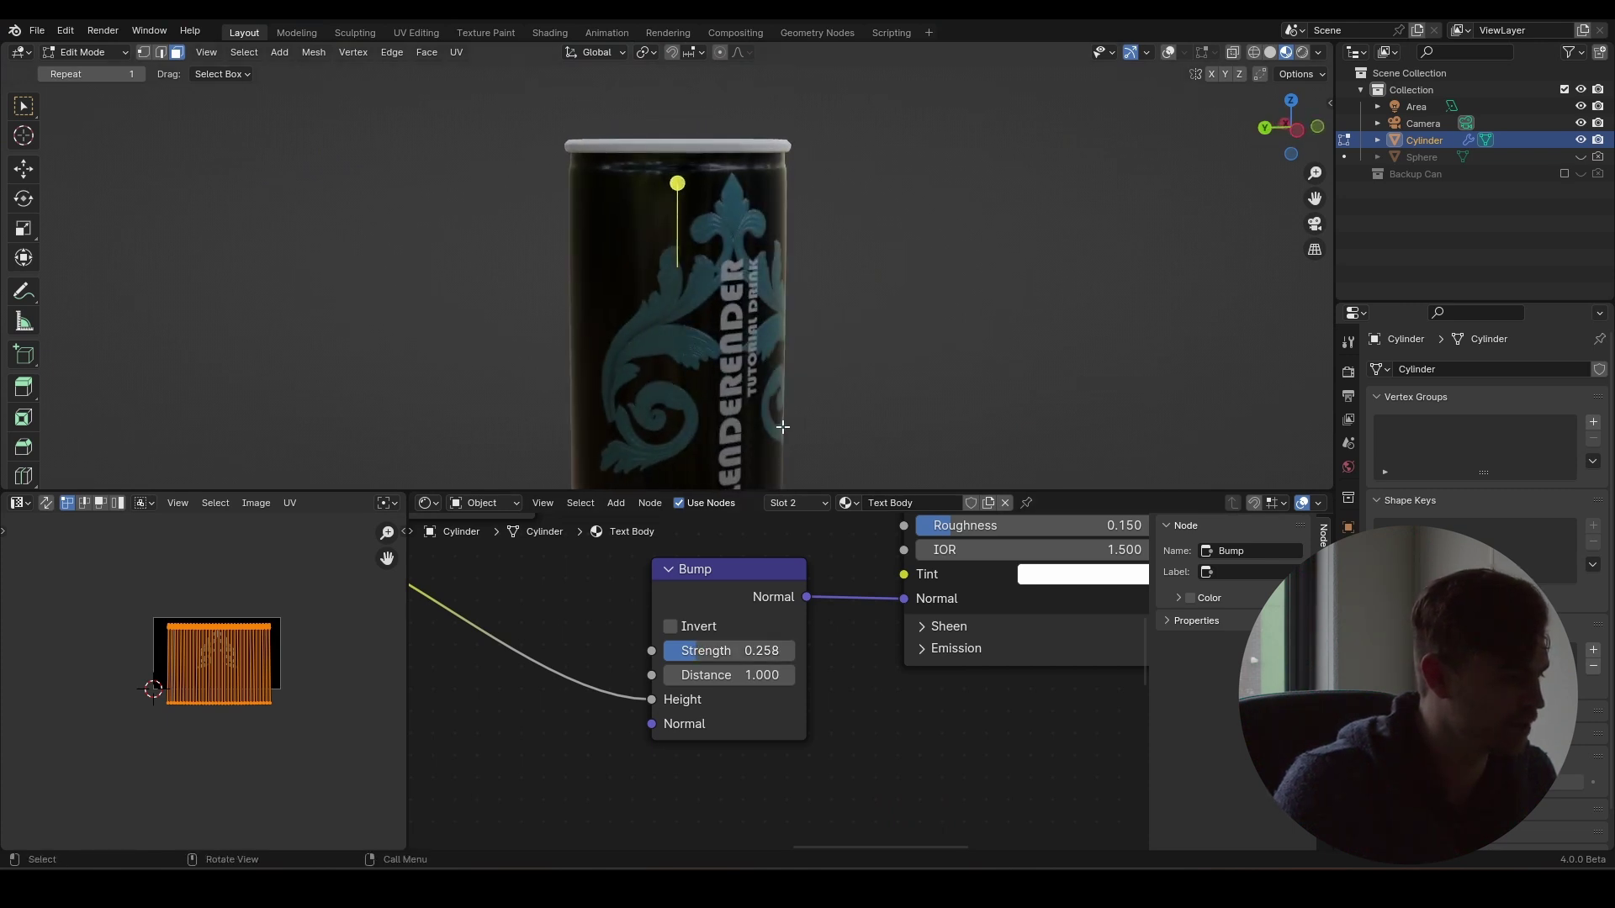
- Save the Blender file and check the label and ornament on the can from different distances
middle_drag(776, 425, 731, 365)
scroll(775, 407, down, 5)
key(ctrl+s)
scroll(775, 407, up, 4)
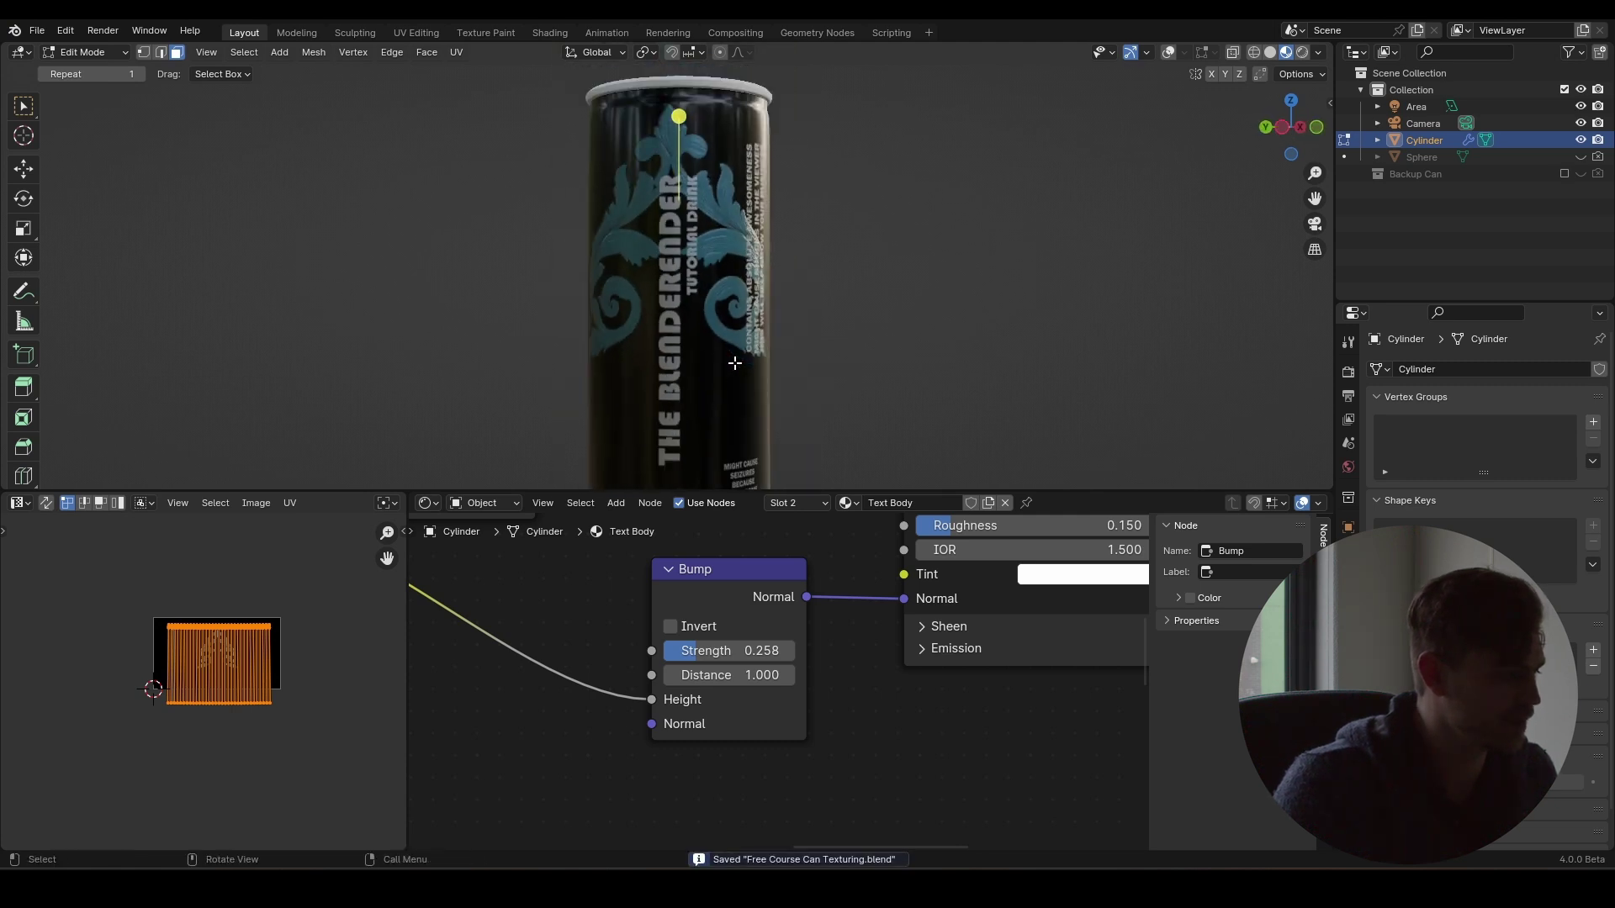
scroll(728, 363, down, 3)
scroll(725, 366, up, 3)
scroll(725, 364, down, 3)
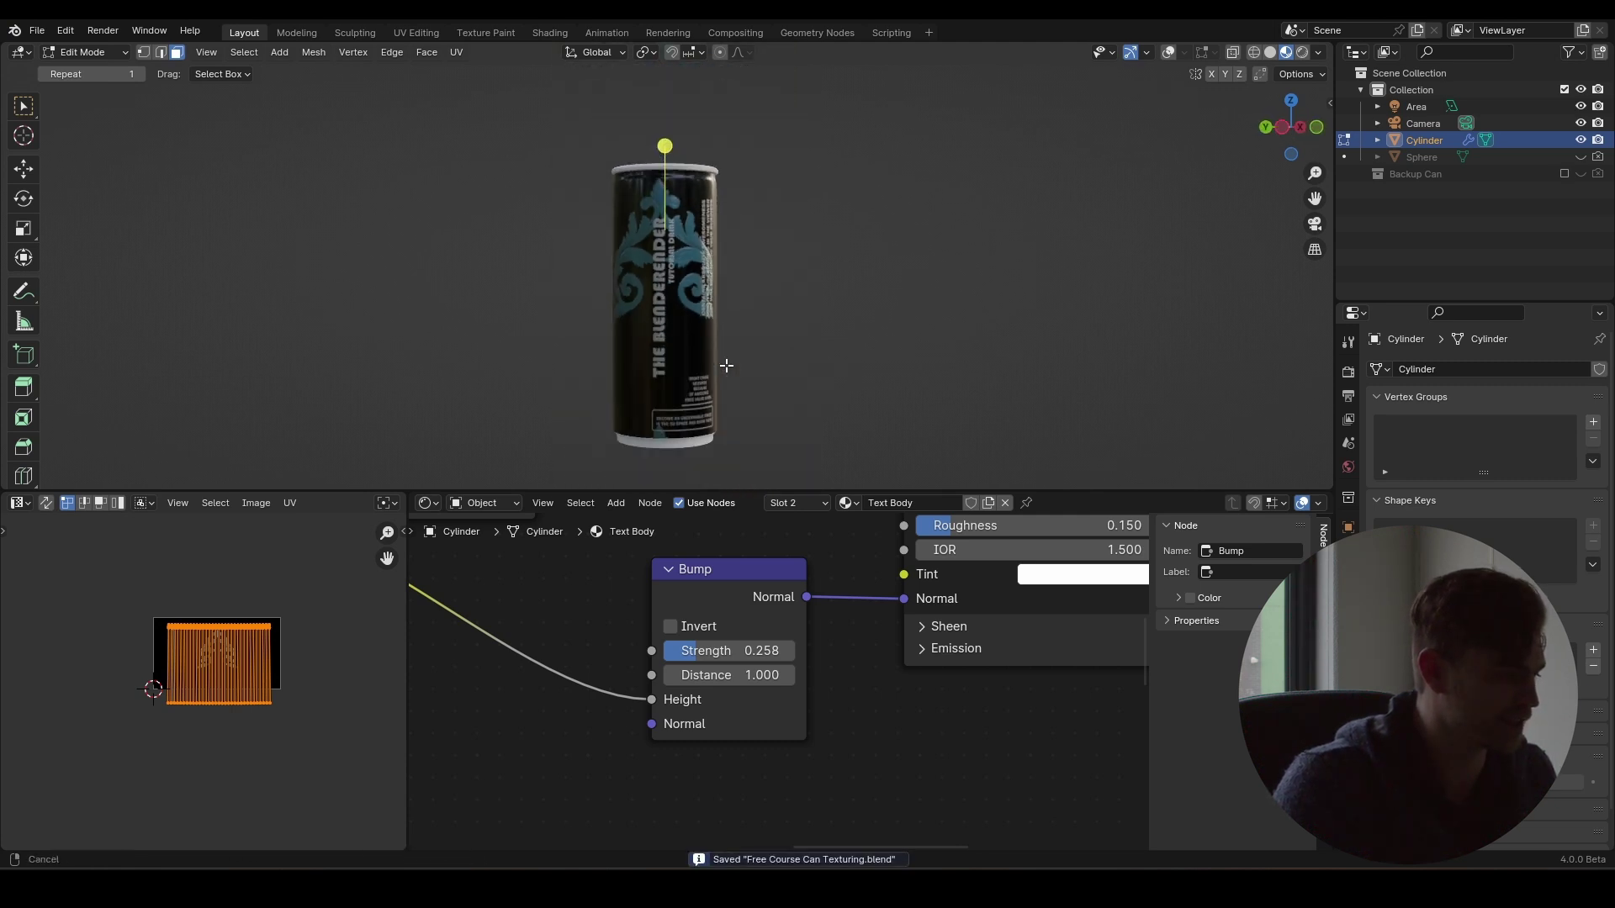
scroll(744, 375, up, 5)
- Try a hue of 1.000 in the Hue/Saturation/Value node
middle_drag(828, 629, 795, 770)
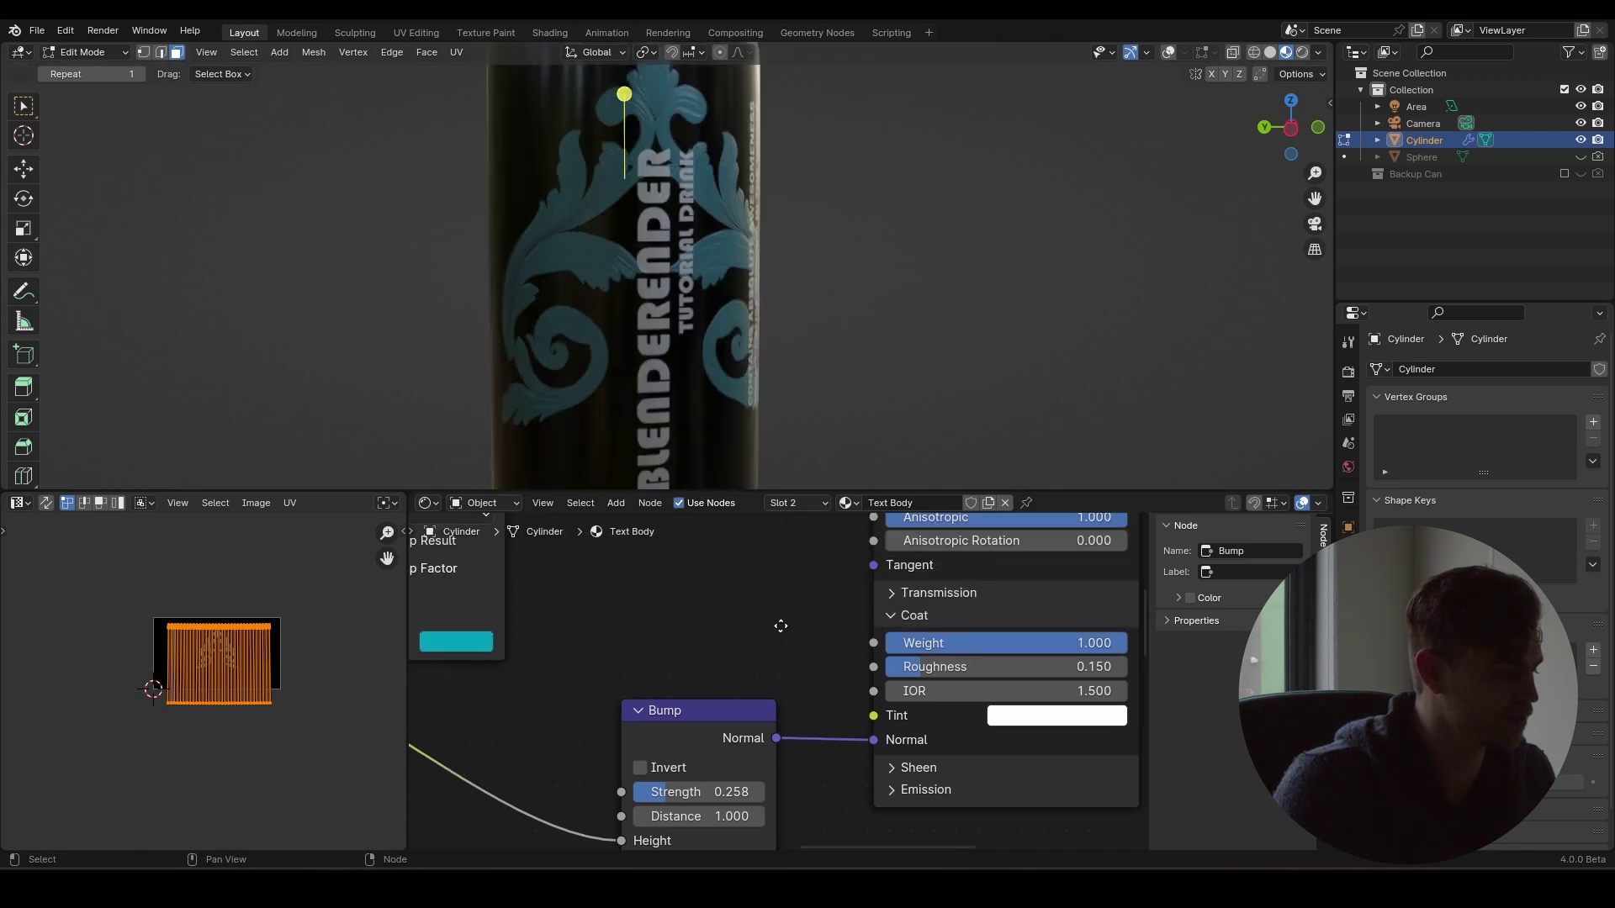
middle_drag(779, 624, 770, 845)
scroll(753, 681, up, 5)
middle_drag(744, 636, 853, 673)
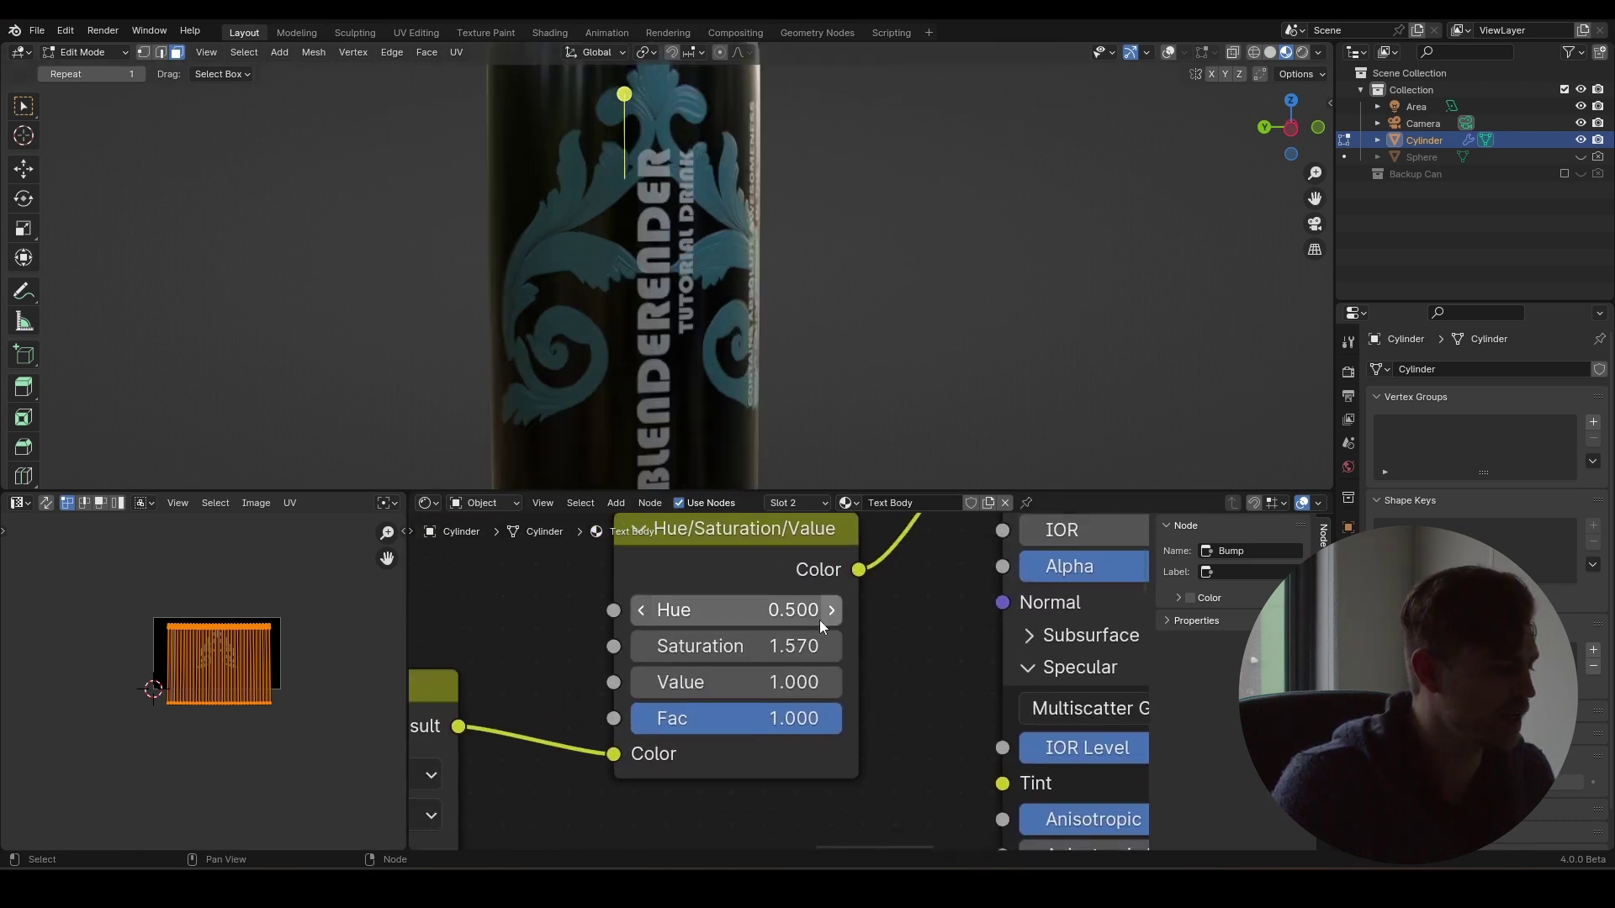
mouse_move(819, 619)
shift+mouse_down()
mouse_move(833, 619)
mouse_move(640, 610)
mouse_move(837, 610)
shift+mouse_up()
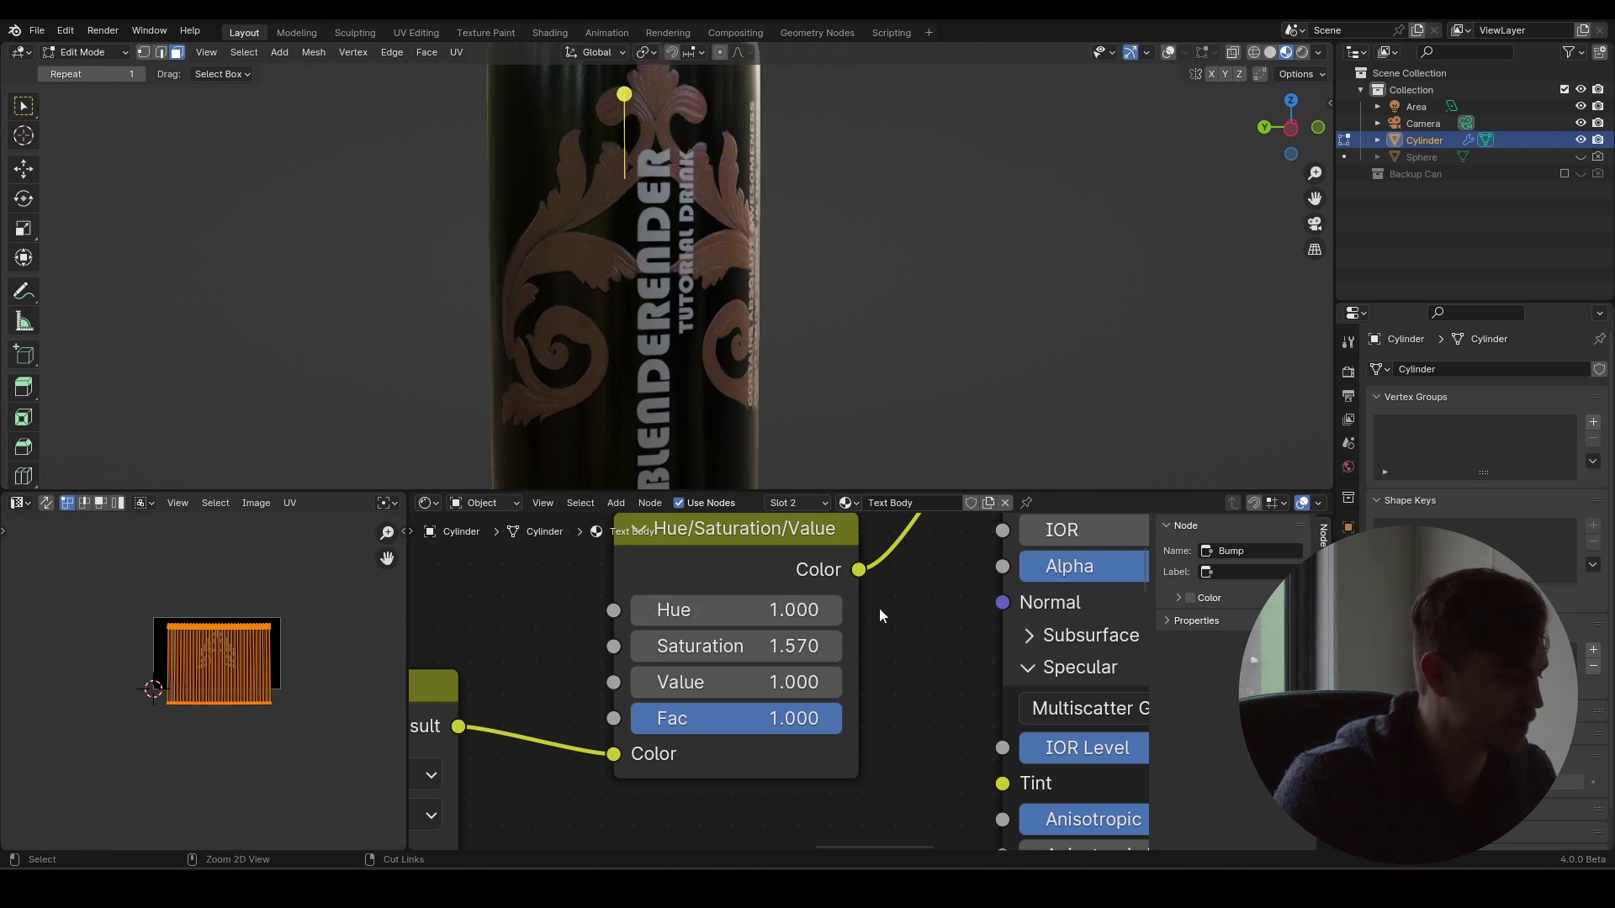
- Set the Hue/Saturation/Value node's hue back to 0.5
click(798, 614)
text(.5)
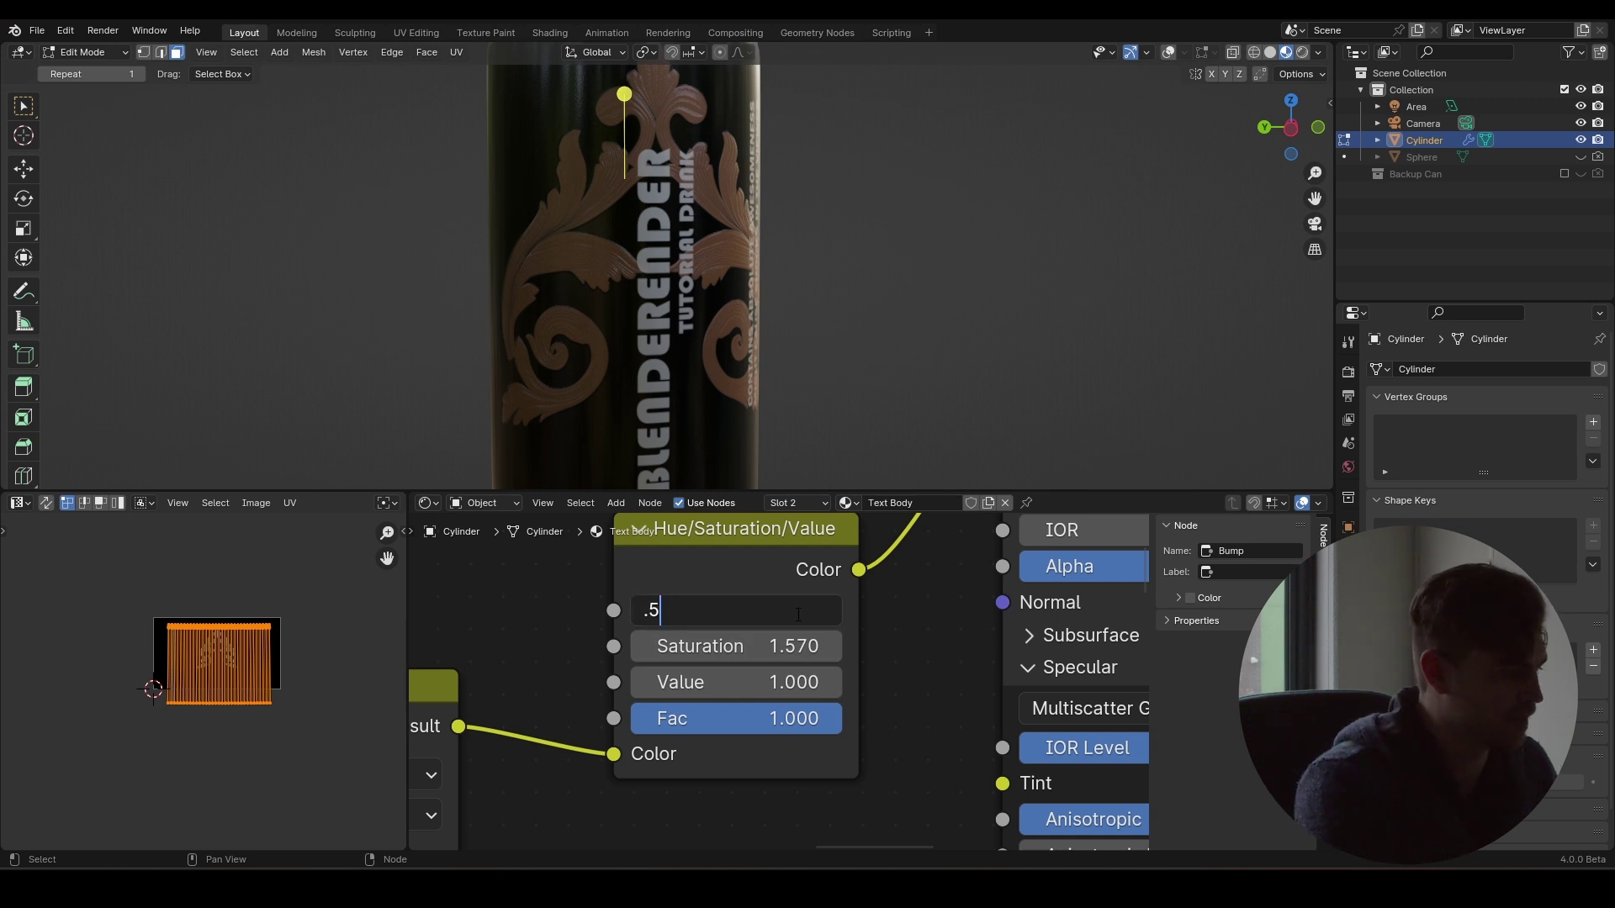
key(Return)
- Set the Hue/Saturation/Value node's saturation to 1.630 and its value to 0.000
ctrl+drag(780, 655, 808, 655)
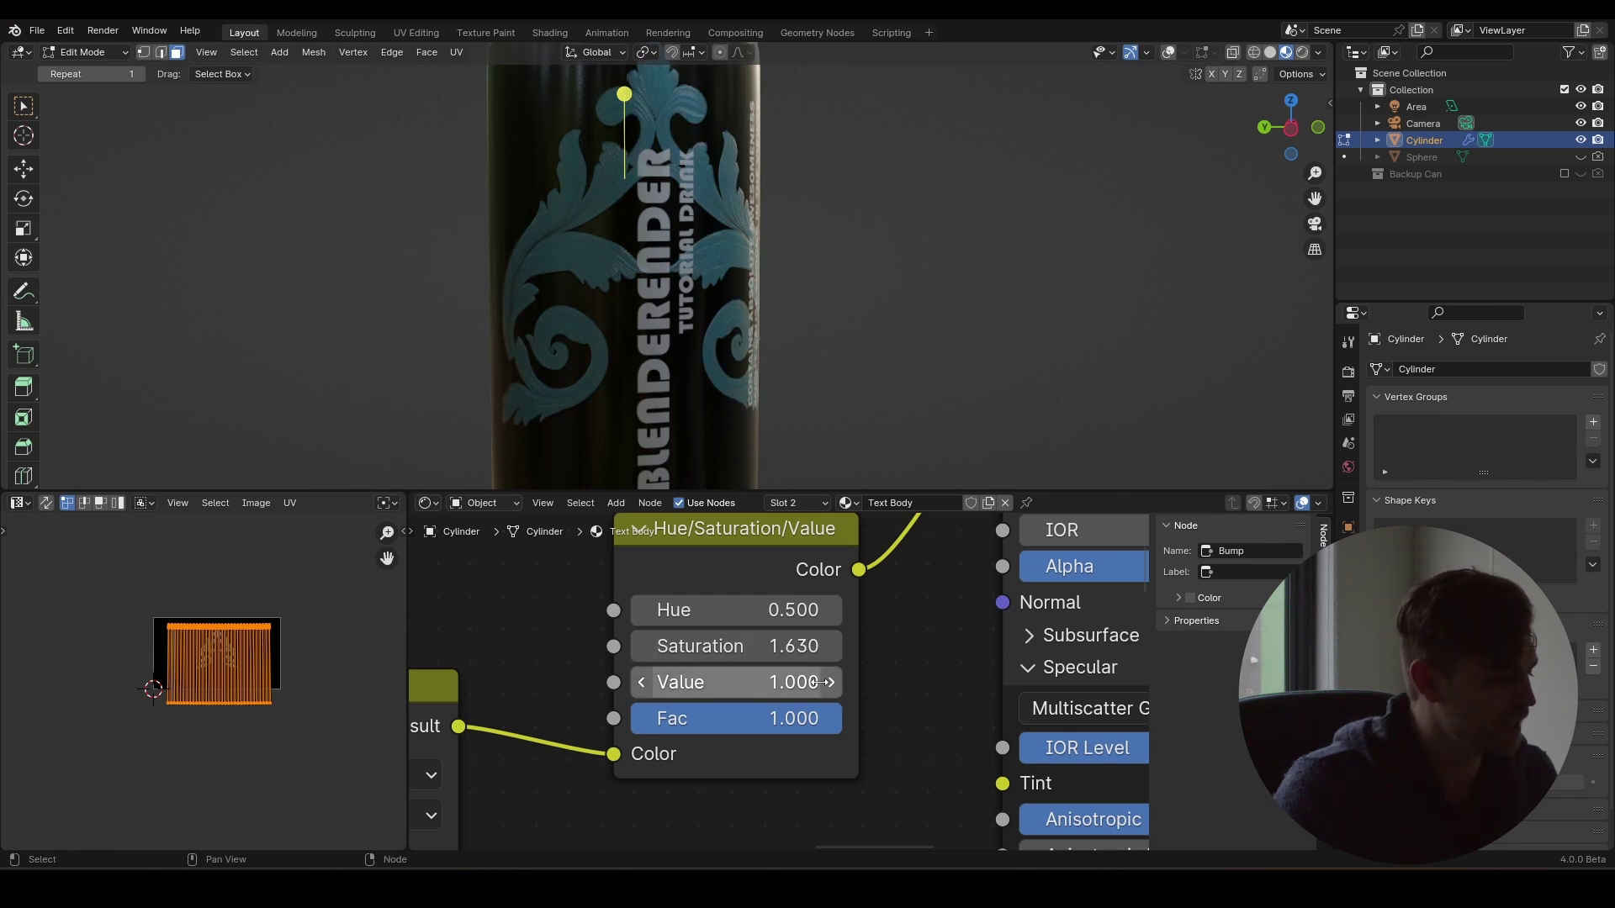
drag(805, 683, 721, 682)
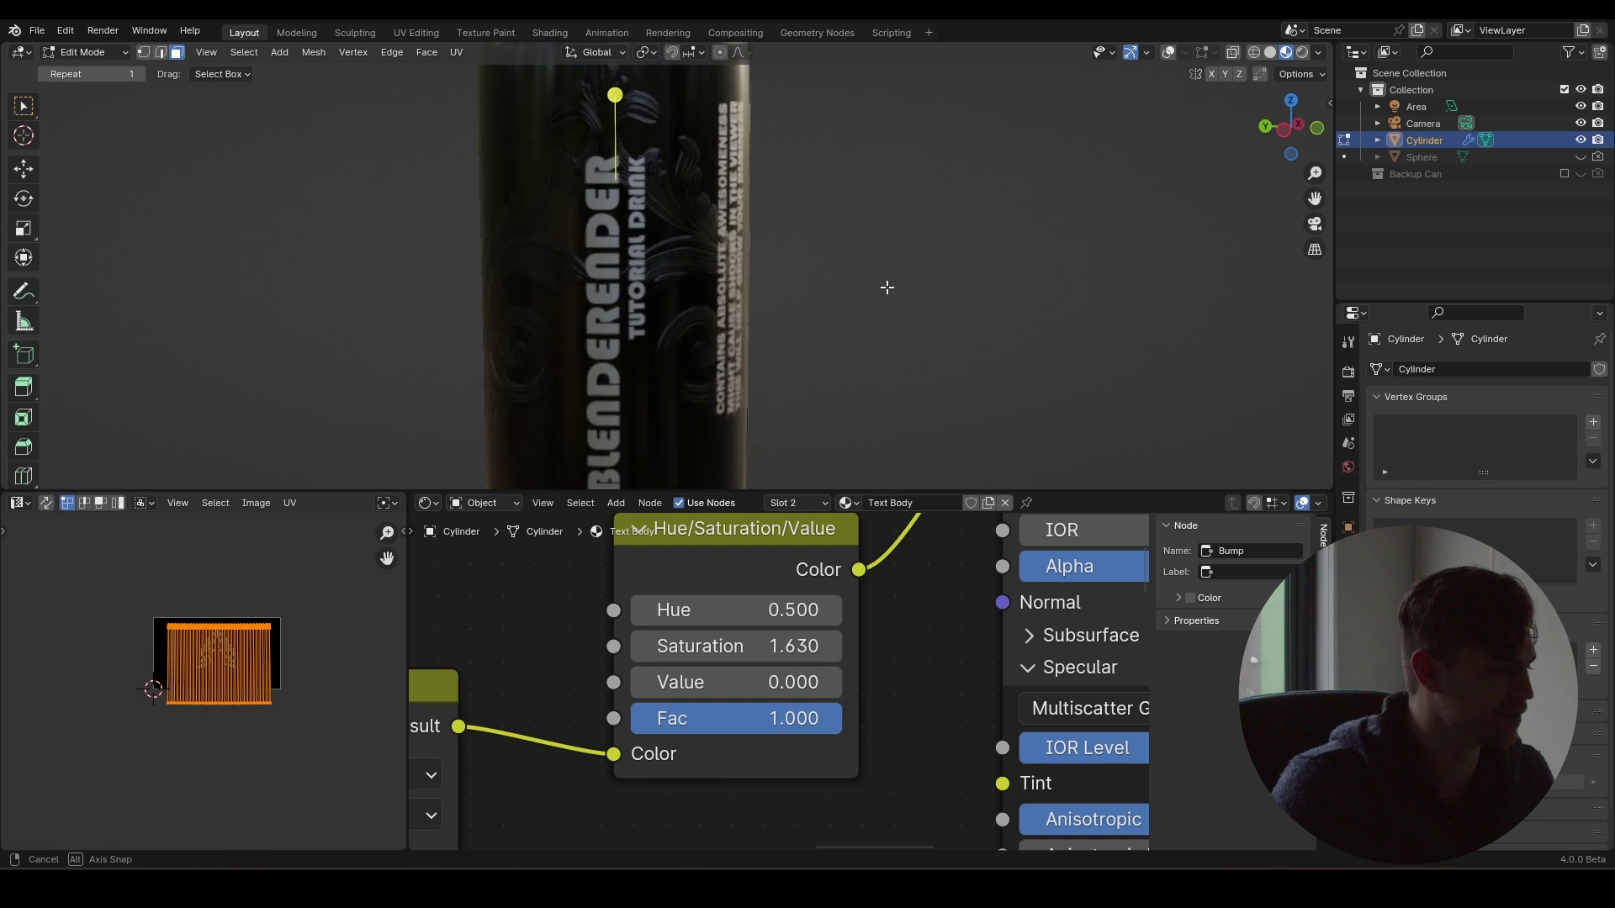
- Set the Hue/Saturation/Value node's value to 1.230
scroll(751, 328, down, 5)
scroll(751, 328, up, 2)
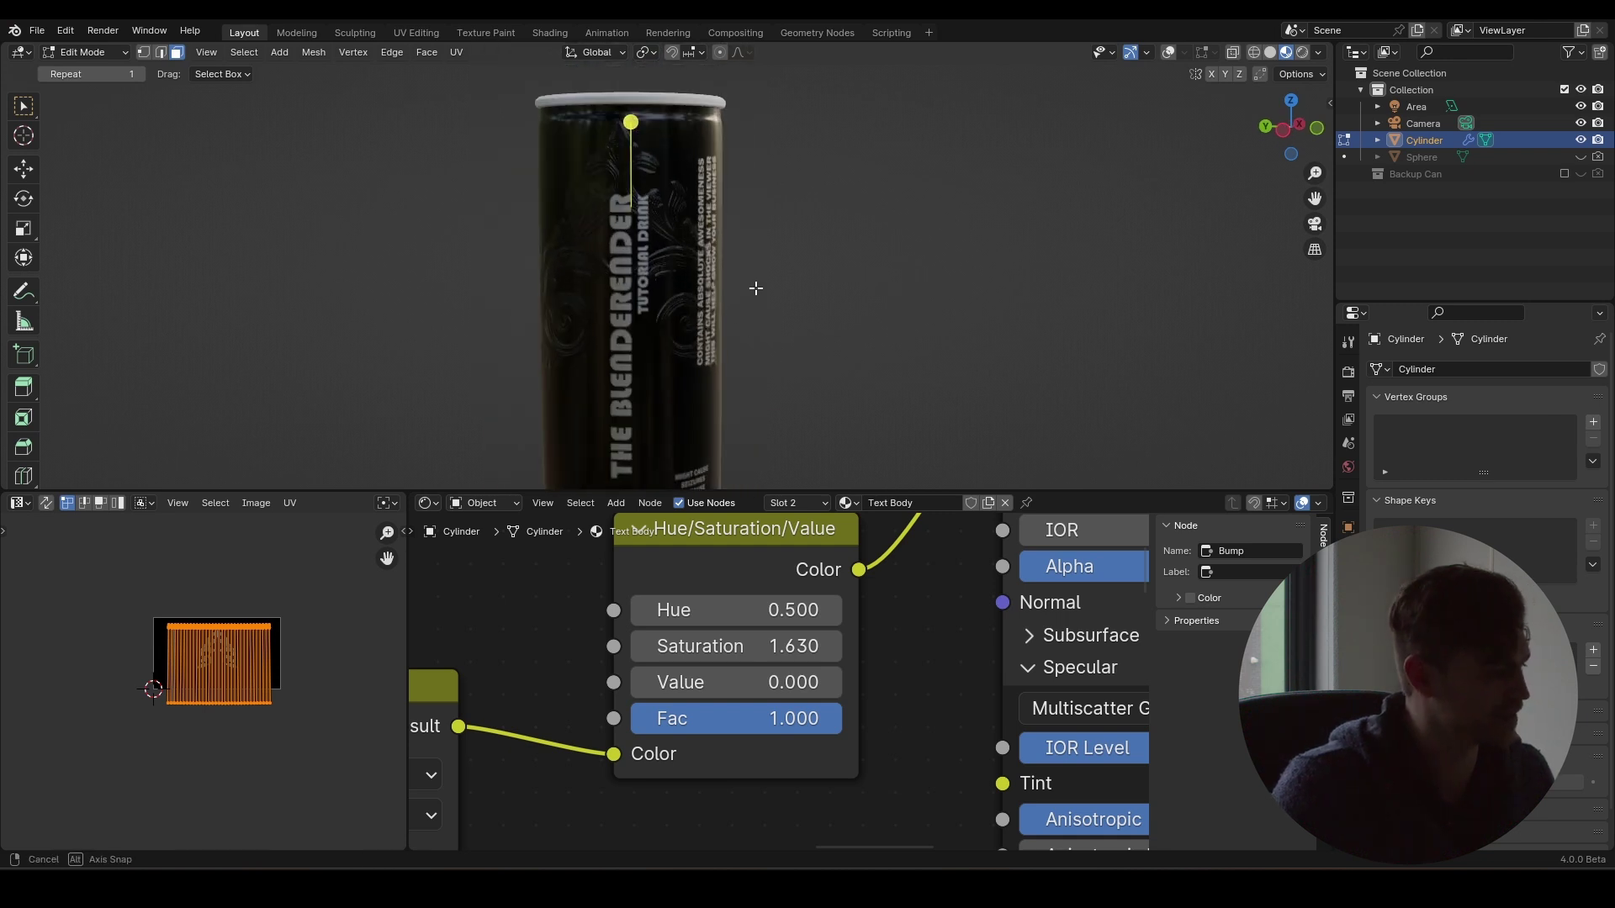
mouse_move(755, 289)
middle_down()
mouse_move(854, 274)
mouse_move(772, 282)
middle_up()
click(788, 677)
text(1)
key(Return)
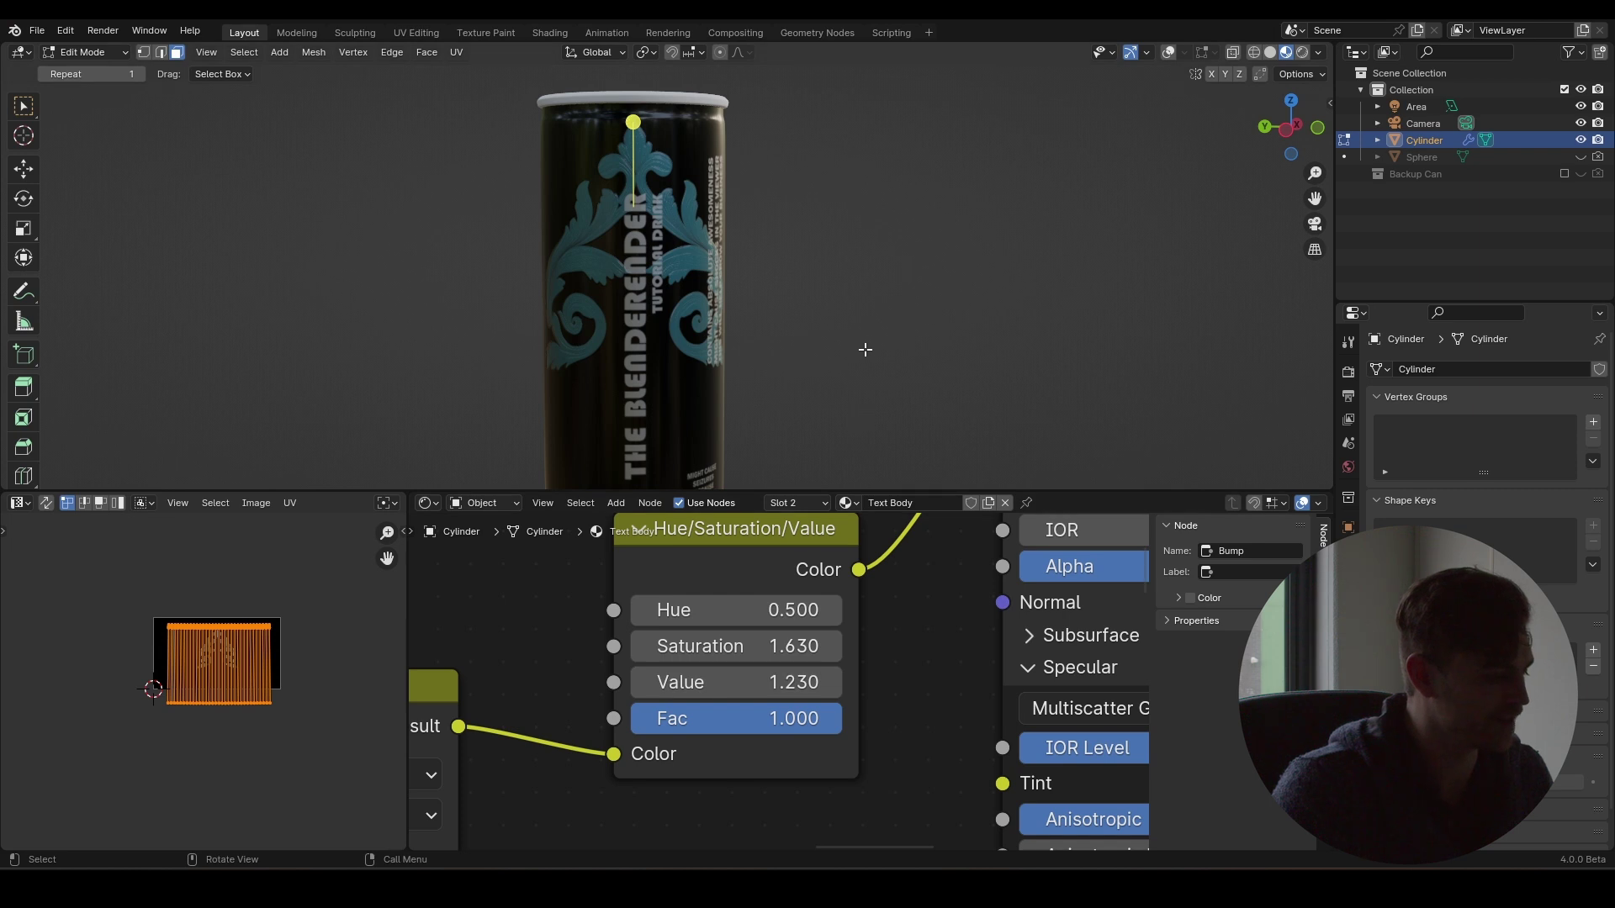
scroll(832, 336, down, 3)
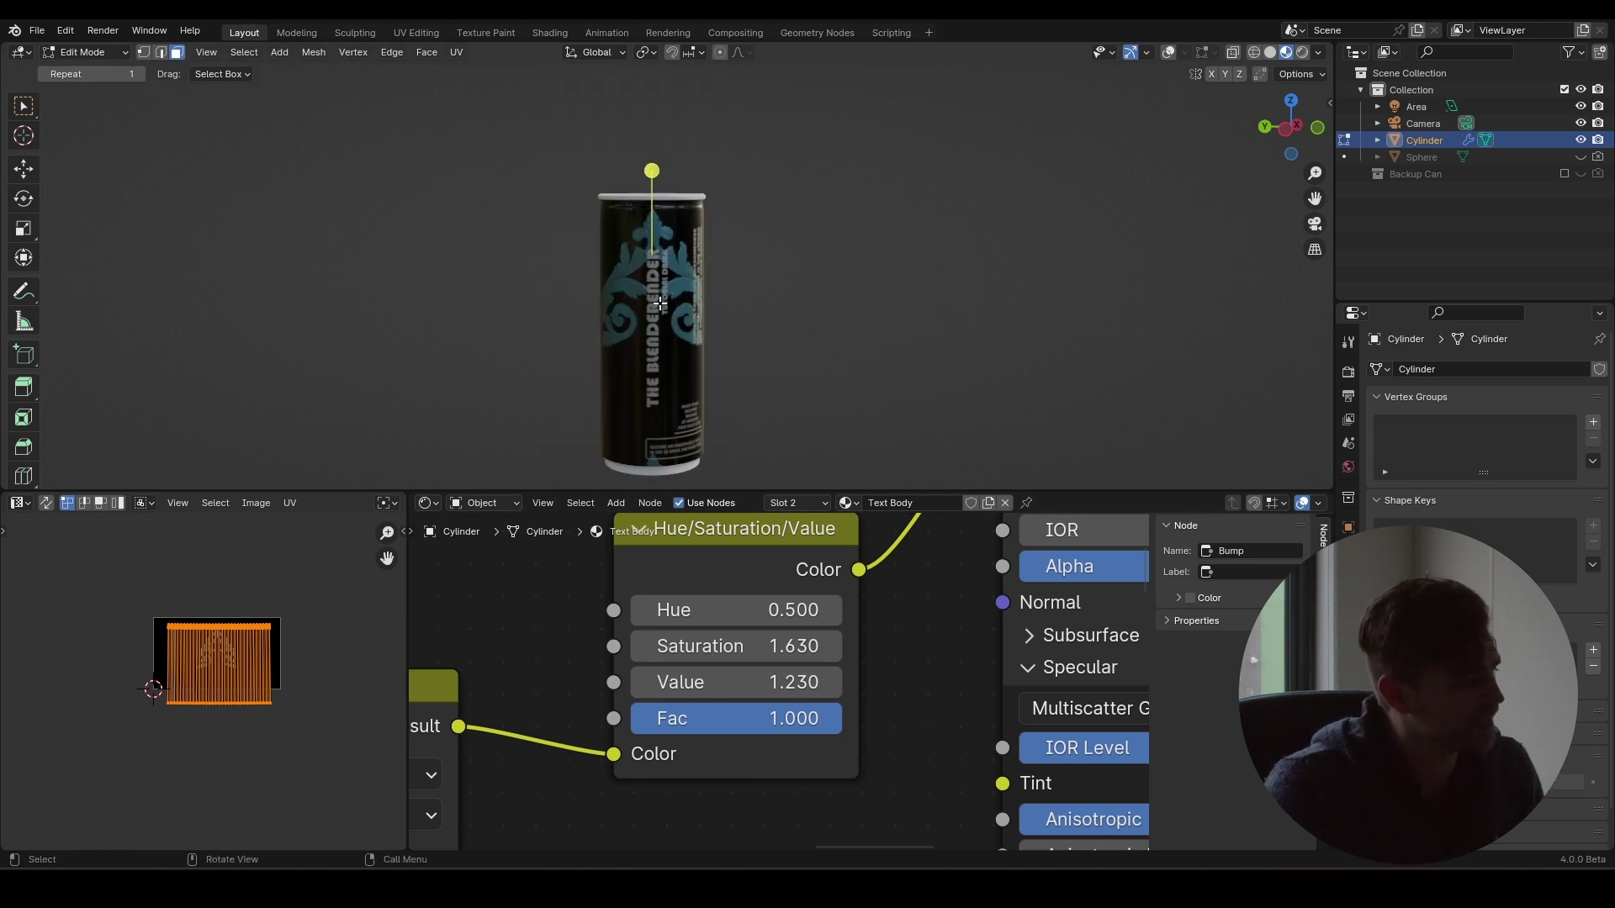
- Save the Blender file and examine the textured can from above and below
key(ctrl+s)
middle_drag(571, 303, 580, 348)
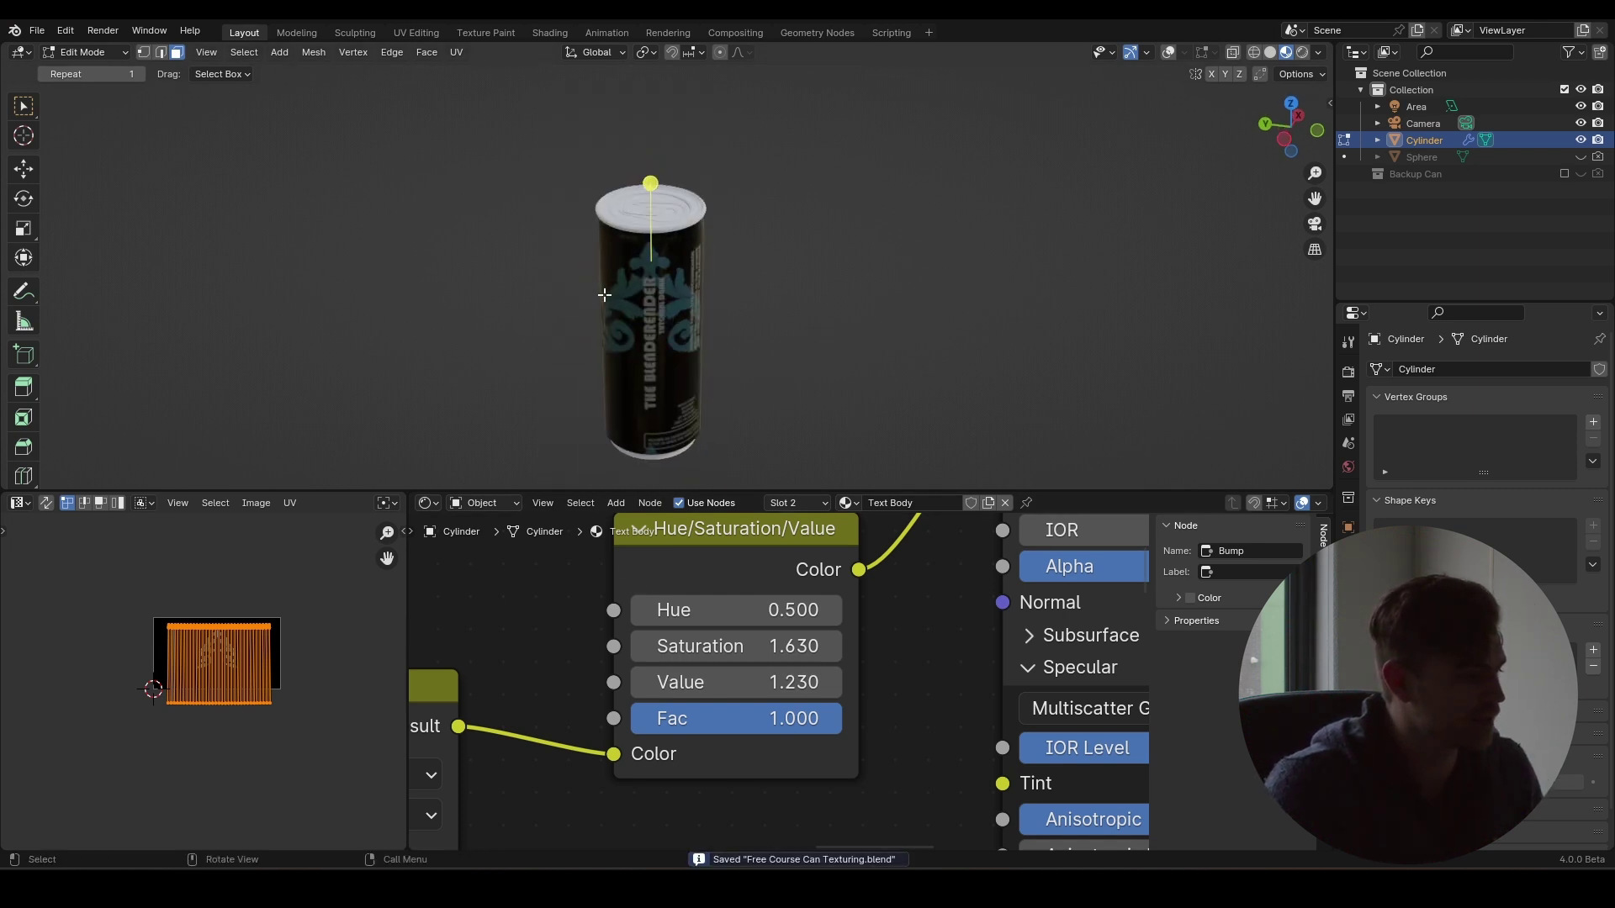
scroll(663, 210, up, 4)
middle_drag(673, 210, 732, 159)
scroll(686, 224, up, 1)
scroll(770, 291, down, 5)
middle_drag(775, 295, 739, 295)
scroll(732, 320, up, 4)
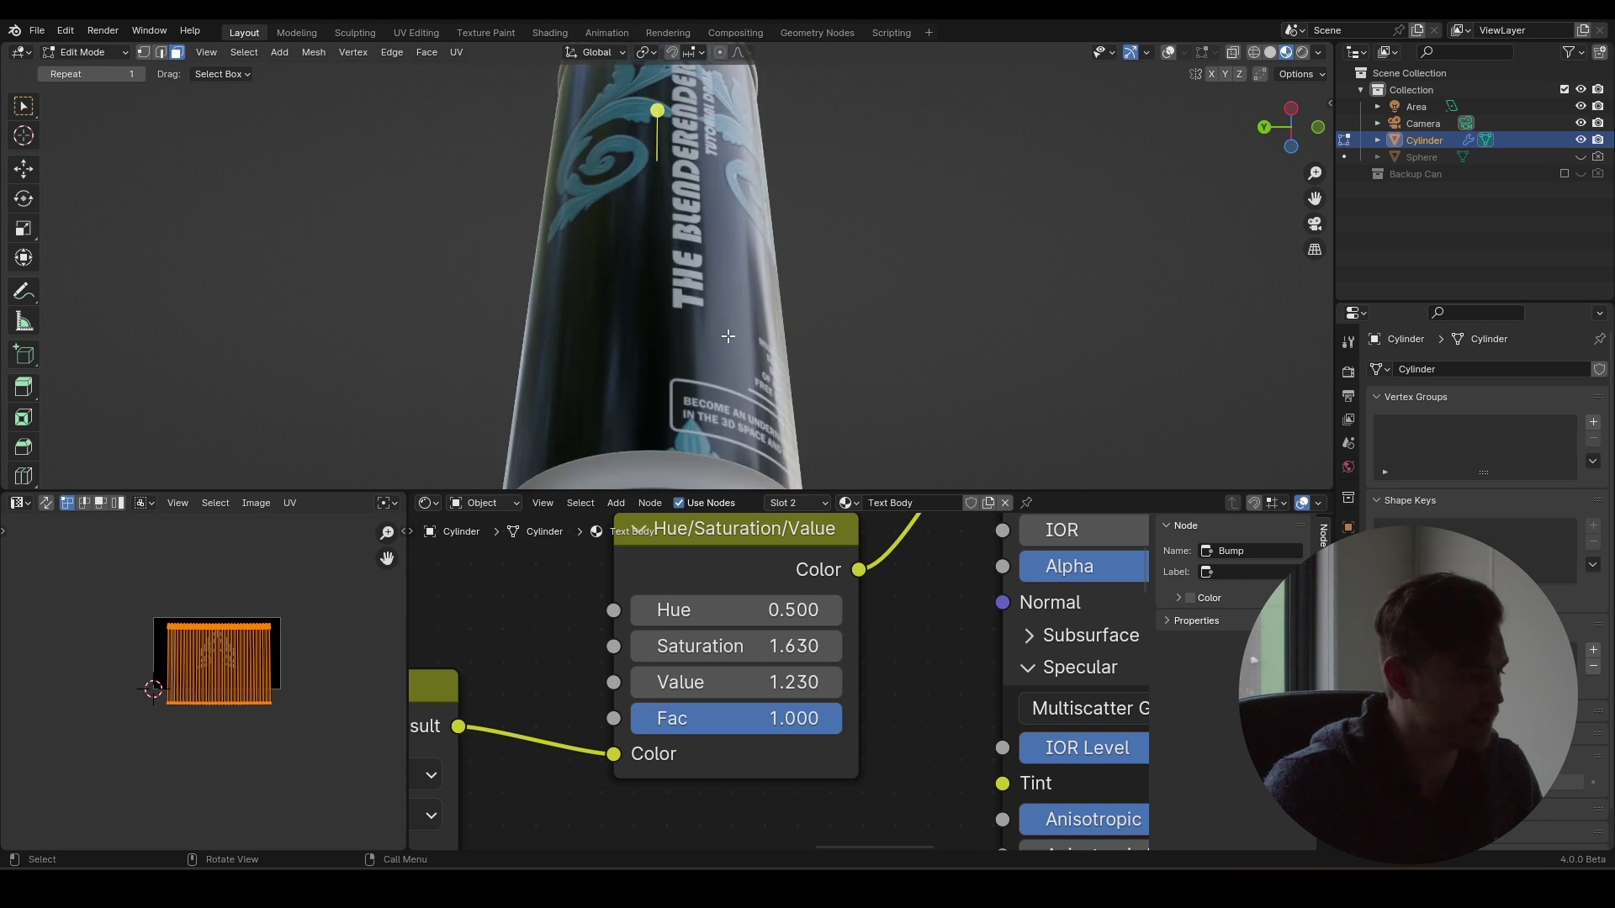
- Switch the shader editor to the Aluminium material in Slot 1 and select its Principled BSDF node
click(797, 502)
click(760, 543)
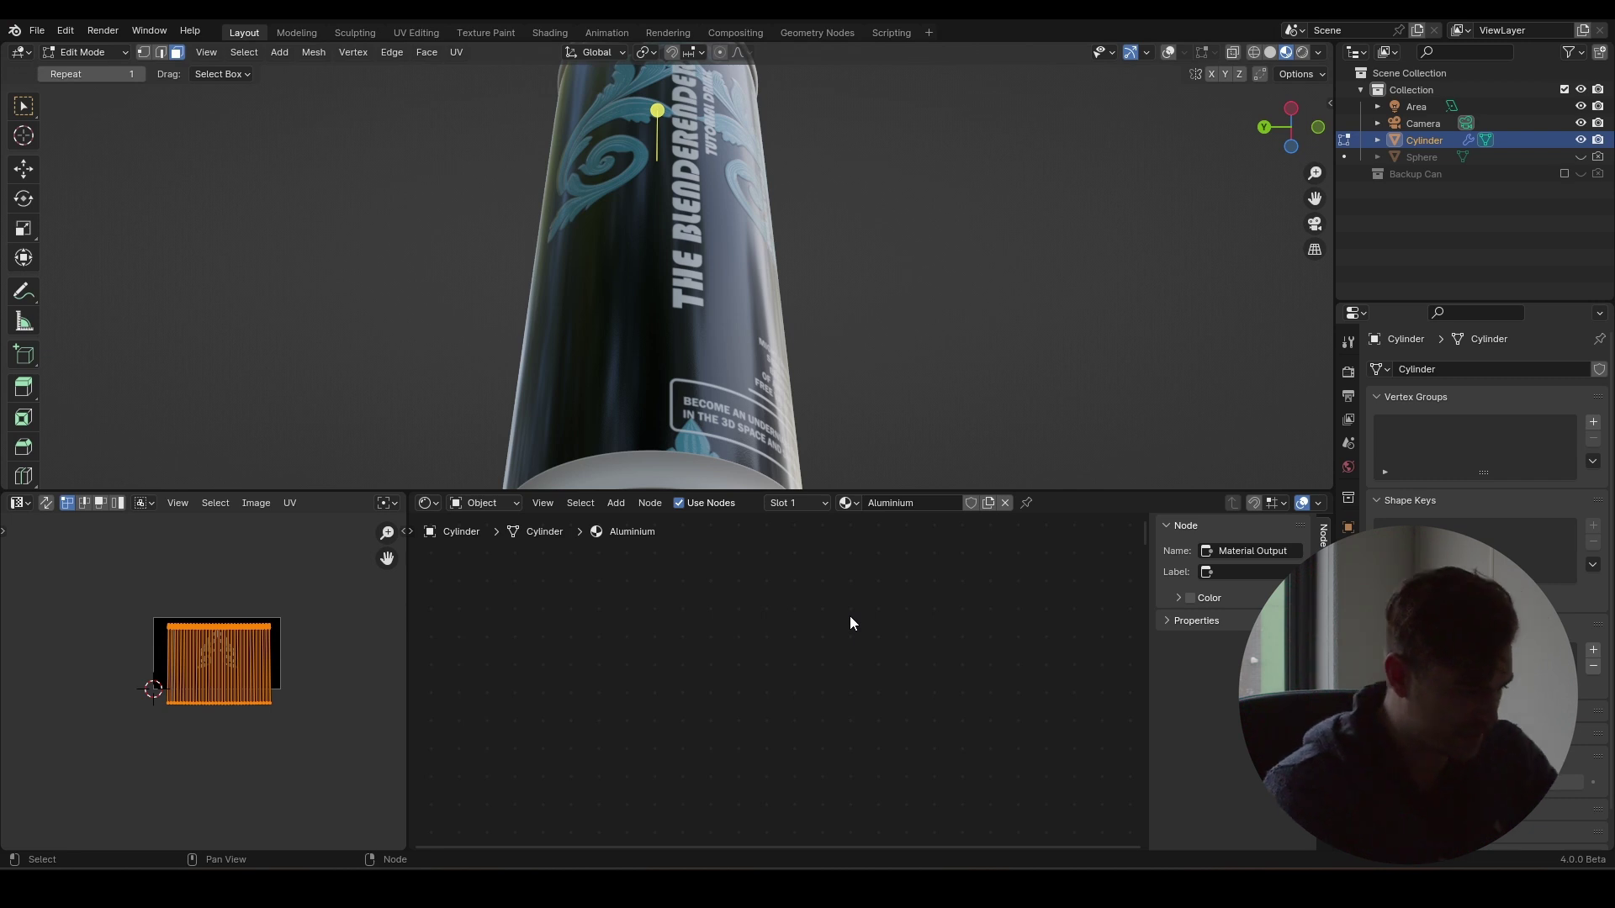
key(Home)
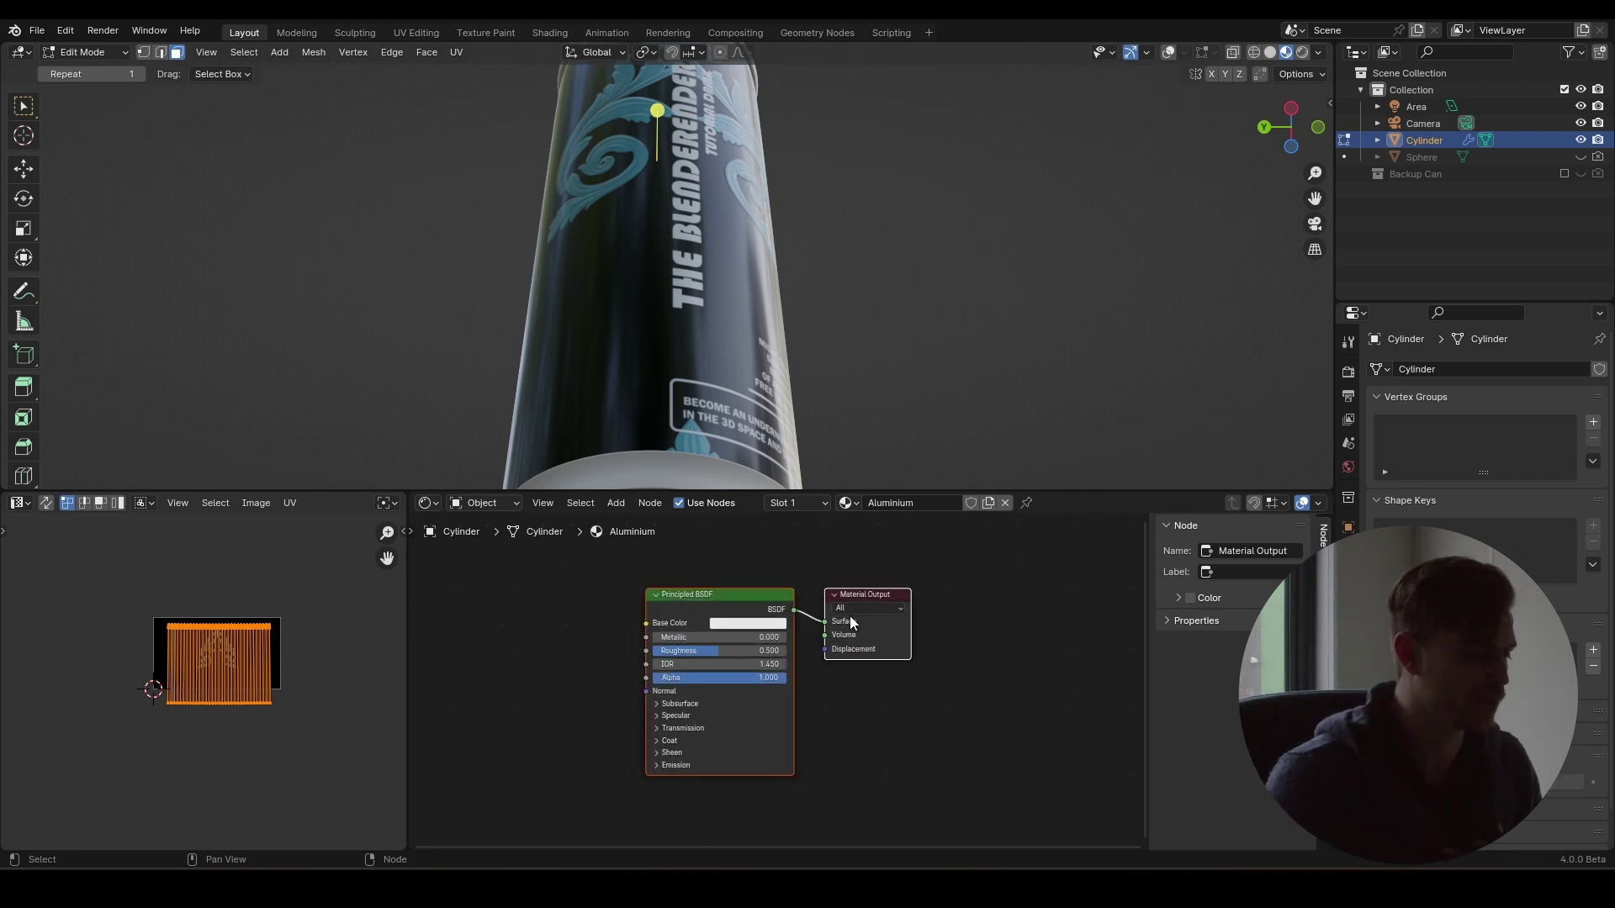
click(666, 626)
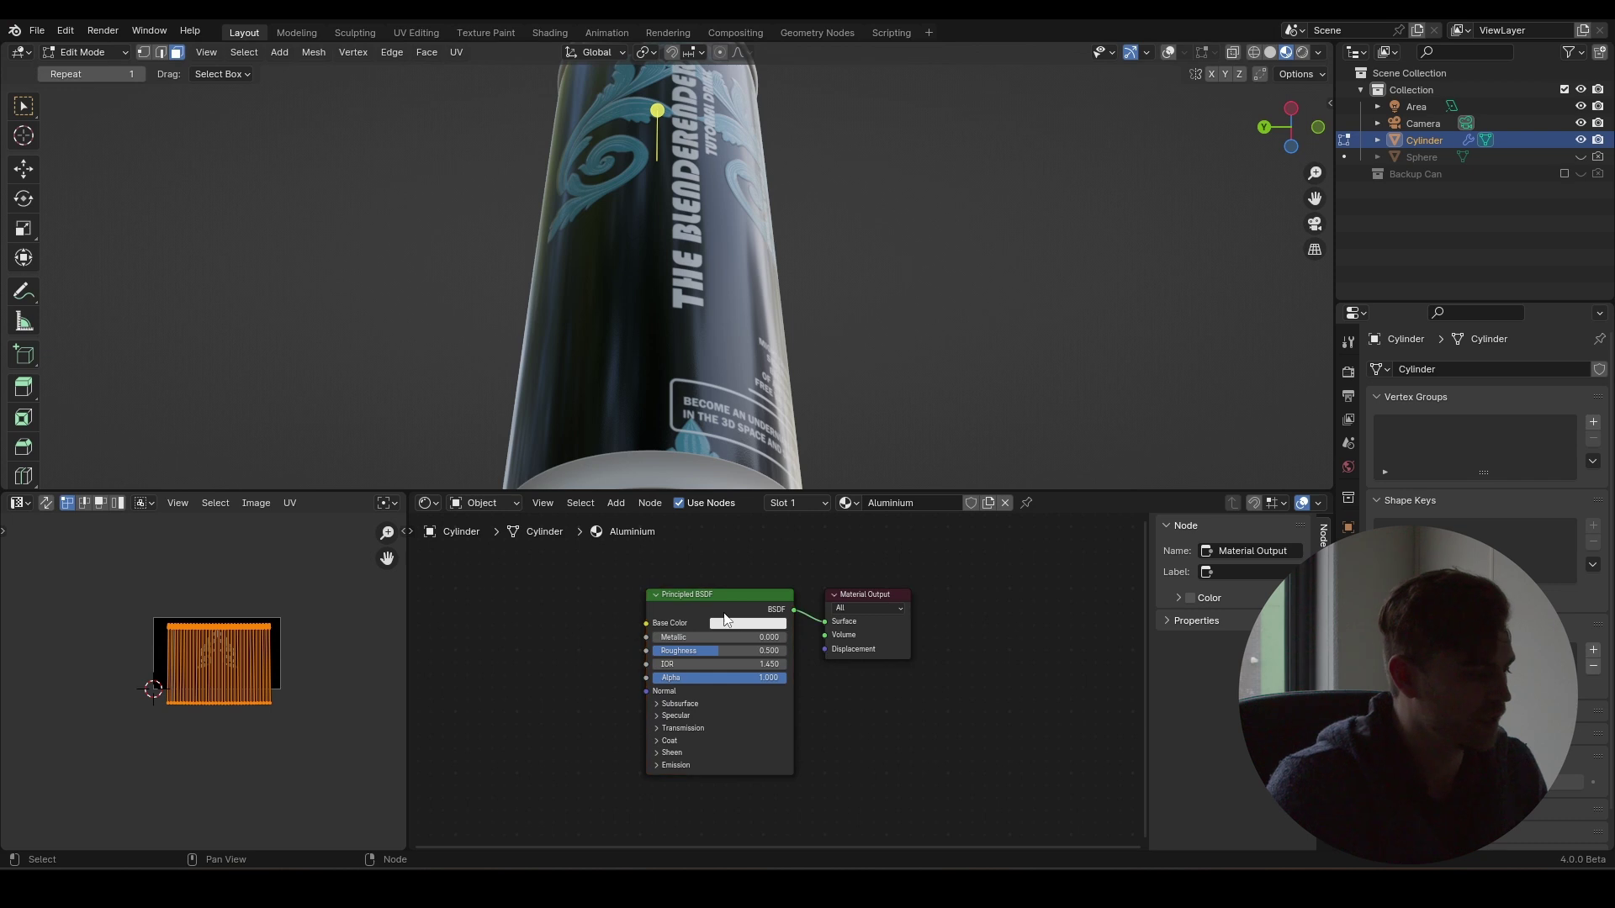
- Add a Noise Texture node in front of the Principled BSDF
middle_drag(635, 618, 823, 623)
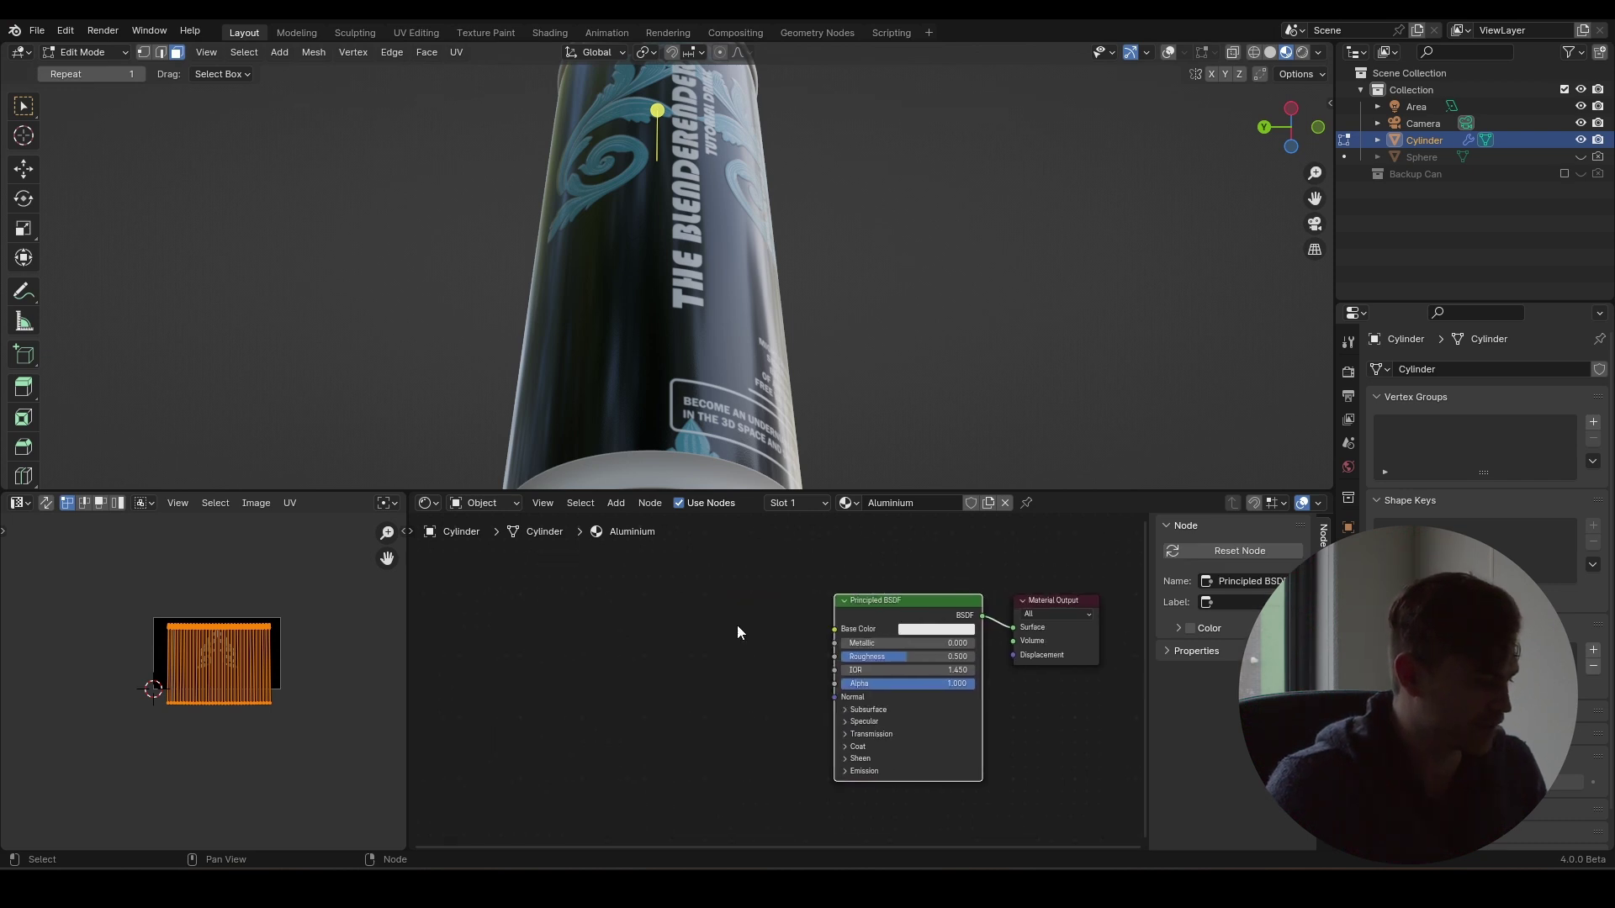
click(664, 623)
key(shift+a)
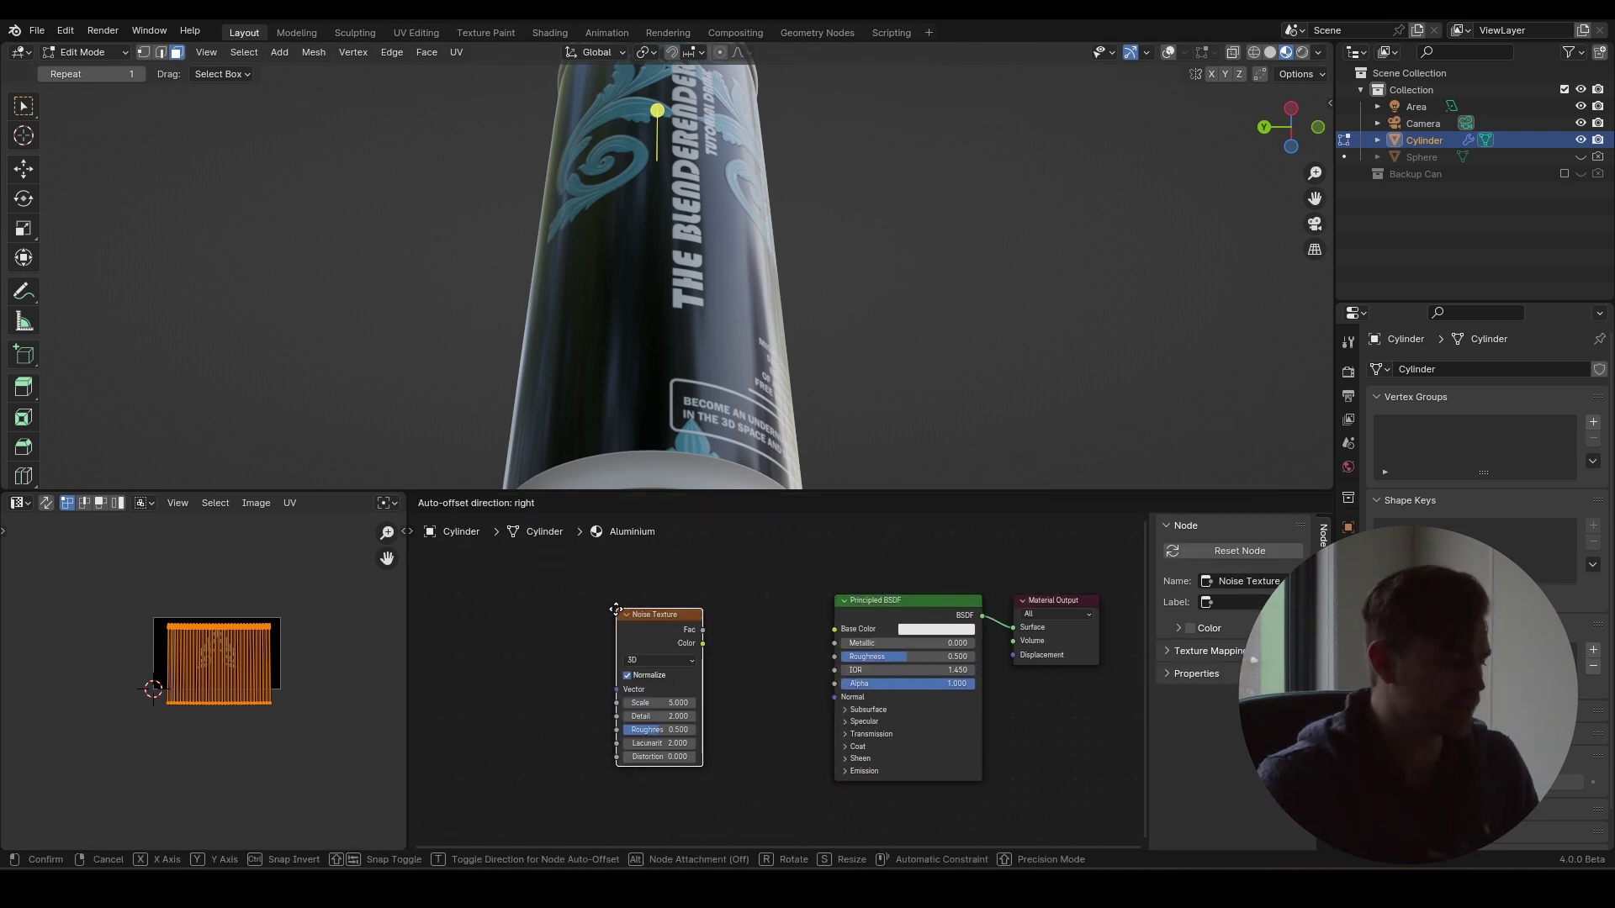
click(522, 587)
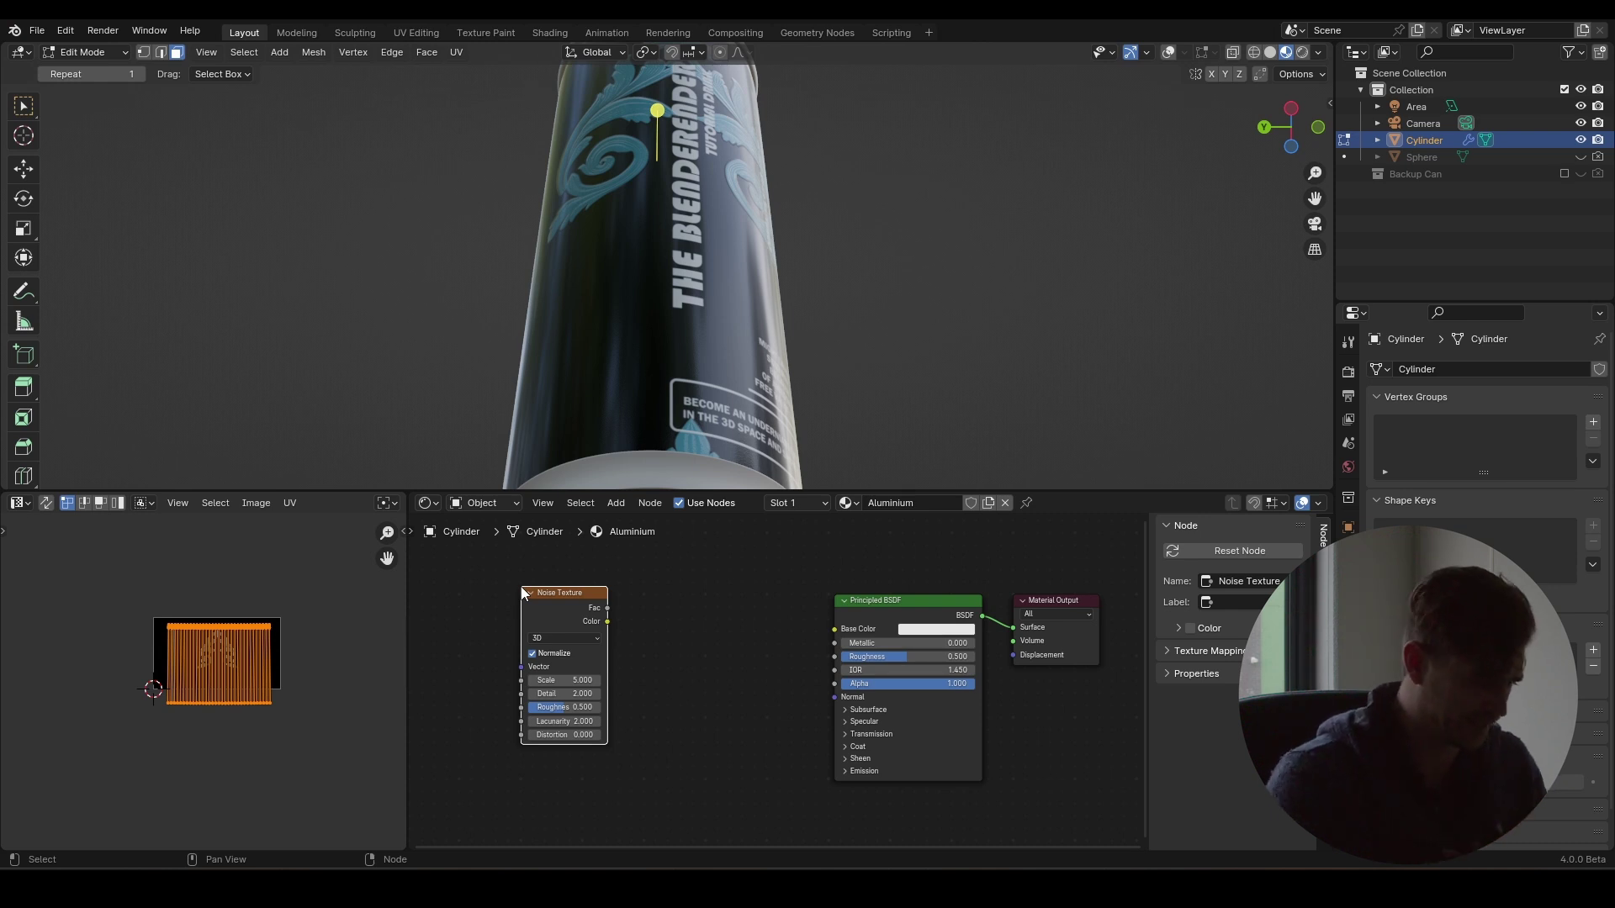
click(506, 611)
scroll(504, 612, up, 2)
middle_drag(512, 615, 609, 627)
scroll(673, 639, down, 3)
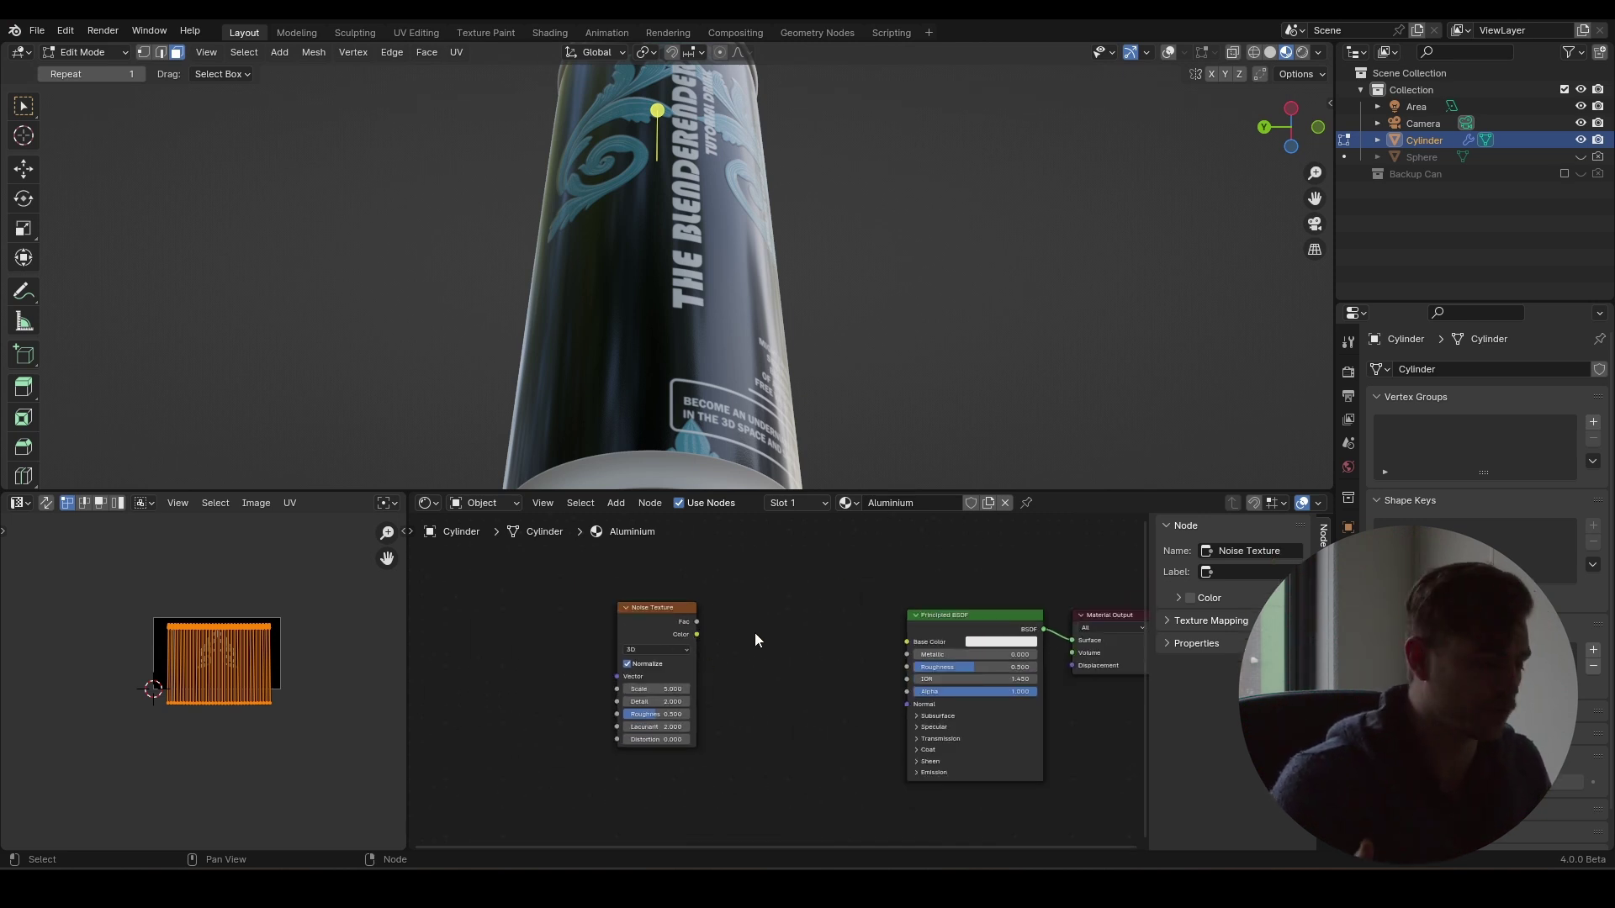
- Add Mapping and Texture Coordinate nodes to the Noise Texture and connect its Fac output to the Principled BSDF's Base Color
click(663, 636)
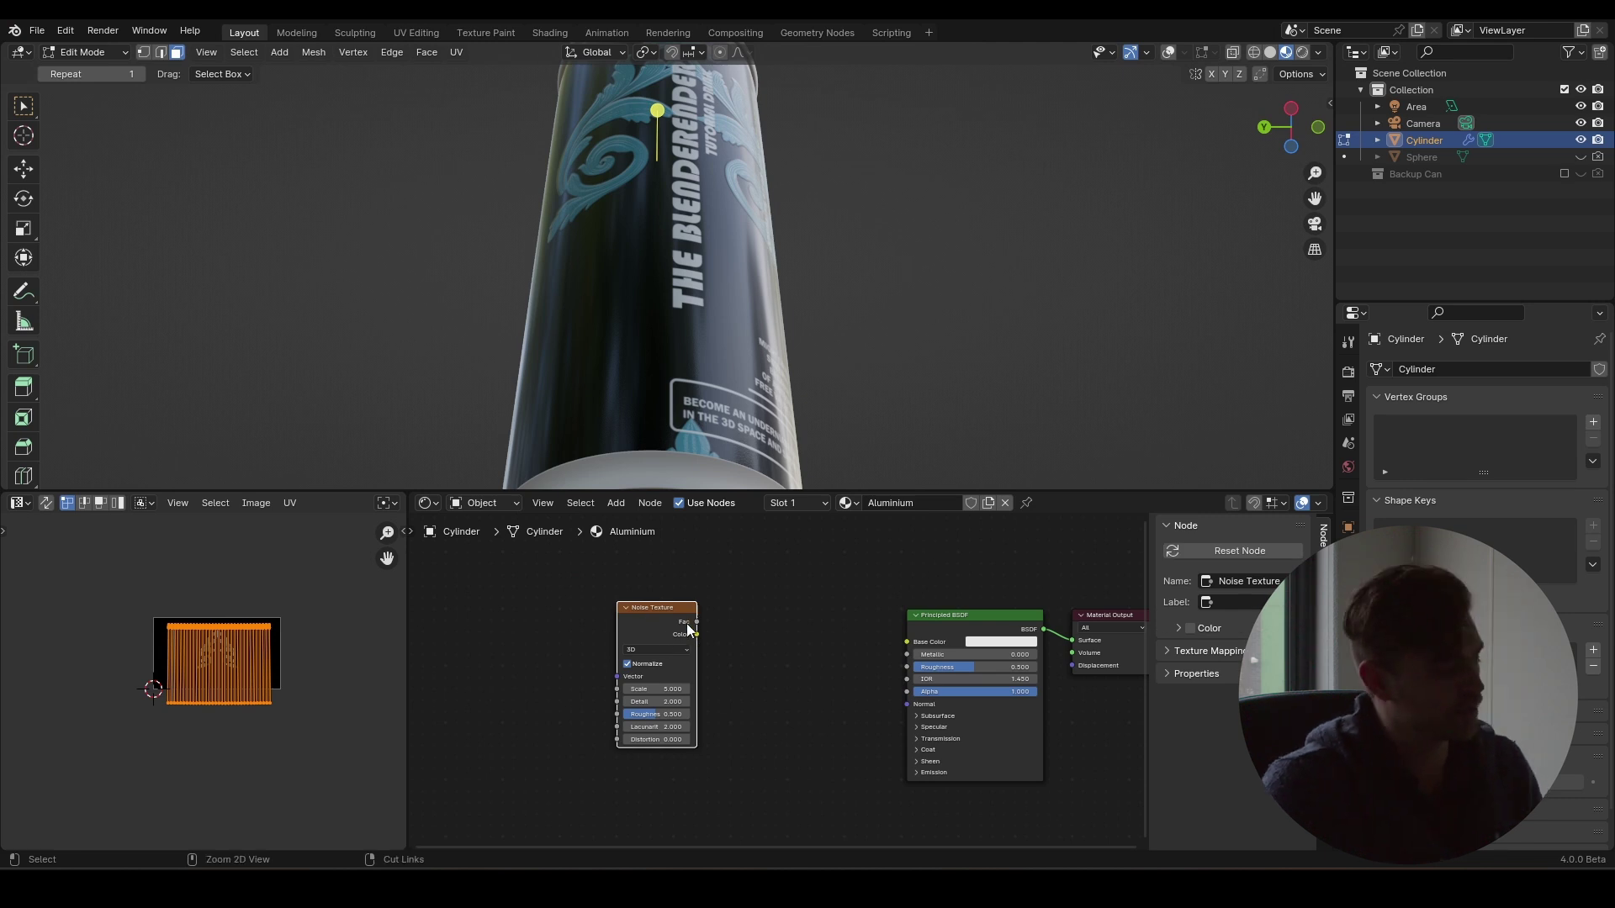
key(ctrl+t)
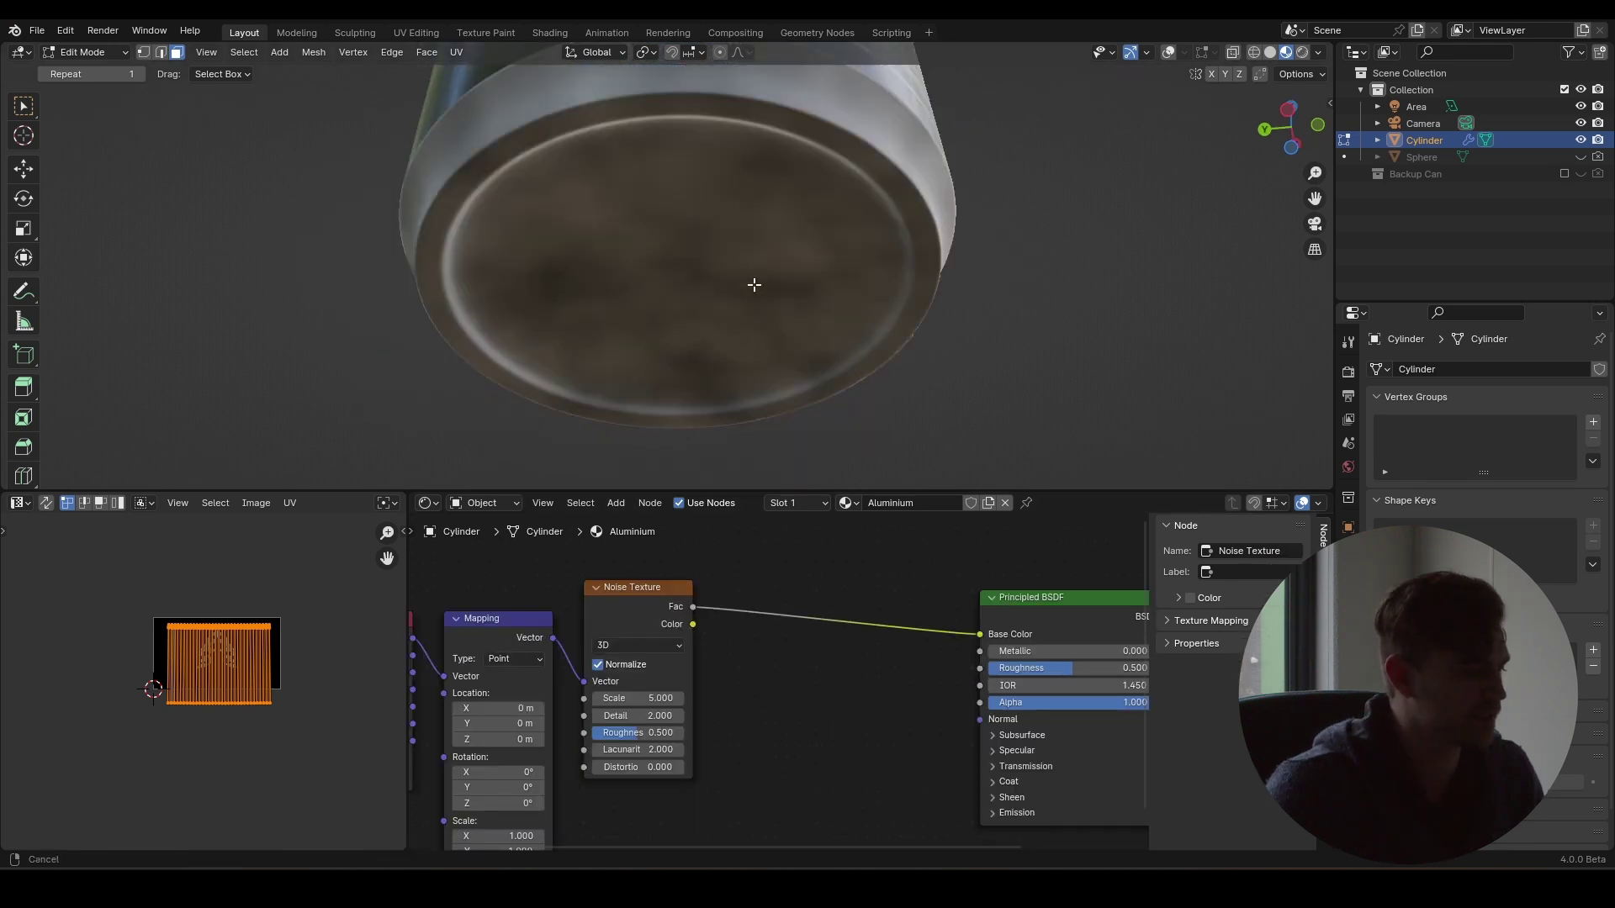
shift+middle_drag(755, 285, 766, 251)
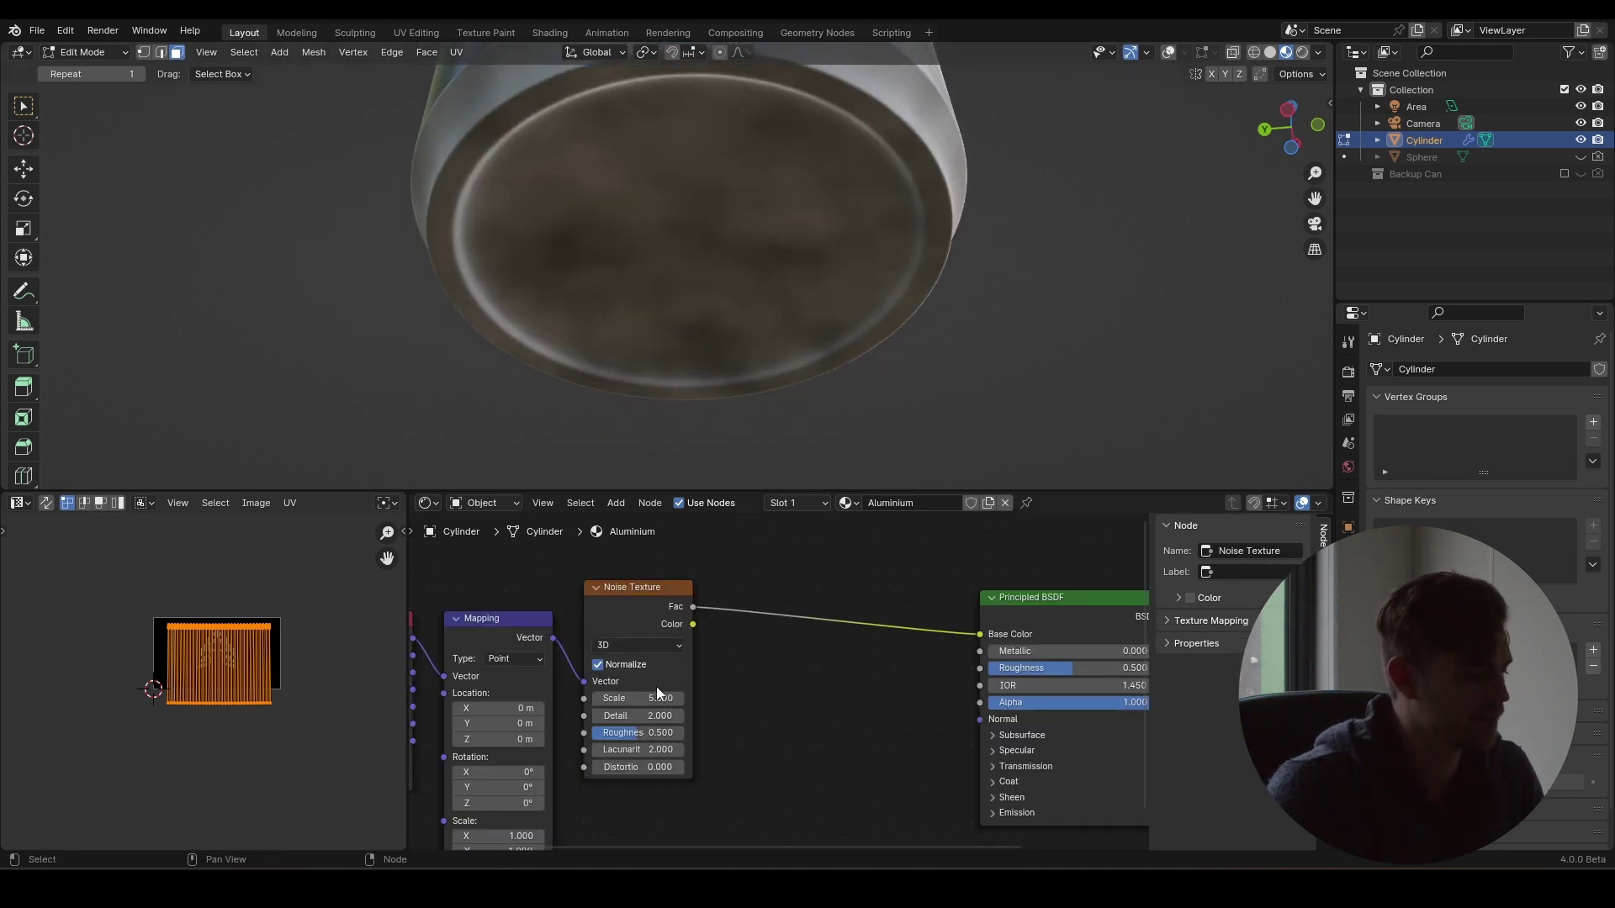
- Set the Noise Texture's scale to 232.8 and connect the Object coordinates to the Mapping node's Vector
drag(656, 692, 740, 691)
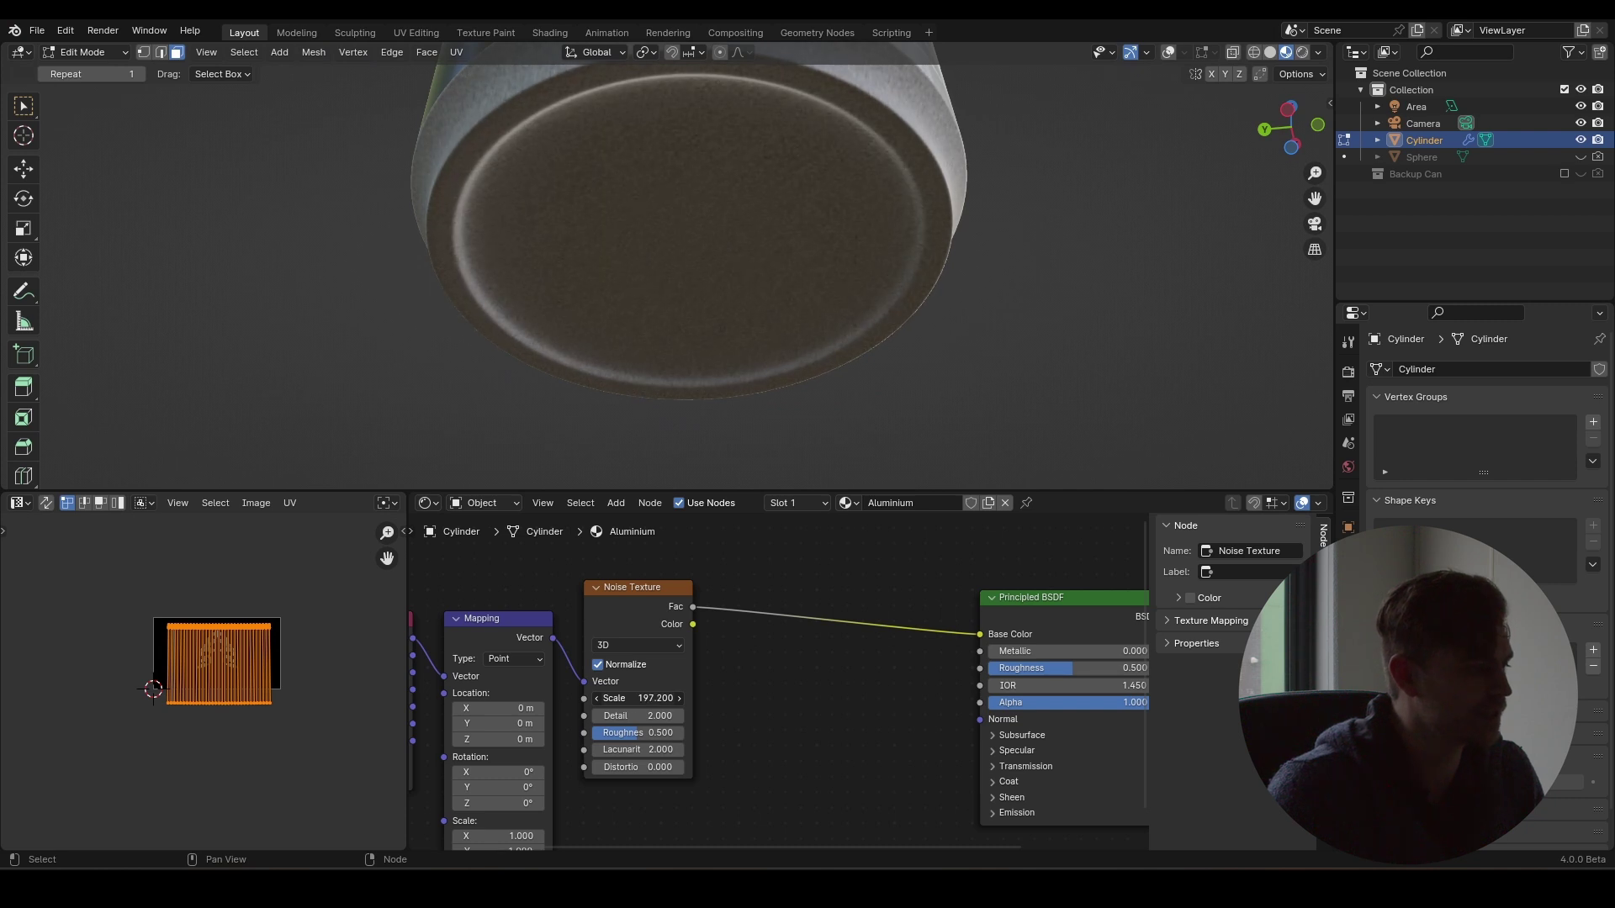
scroll(520, 692, down, 1)
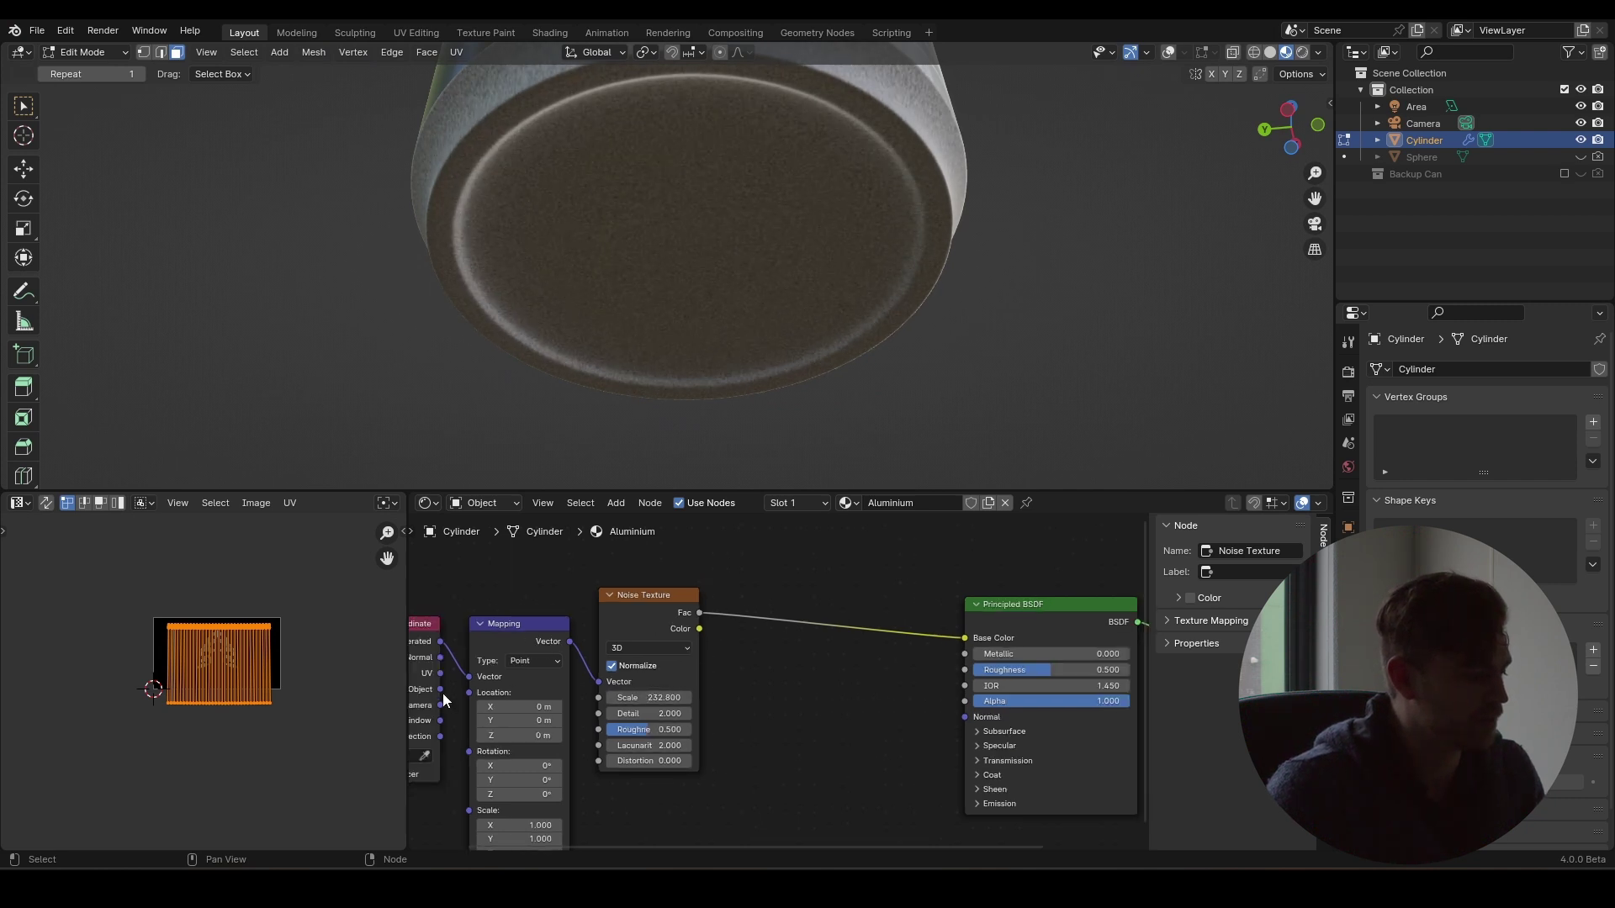
drag(440, 688, 469, 677)
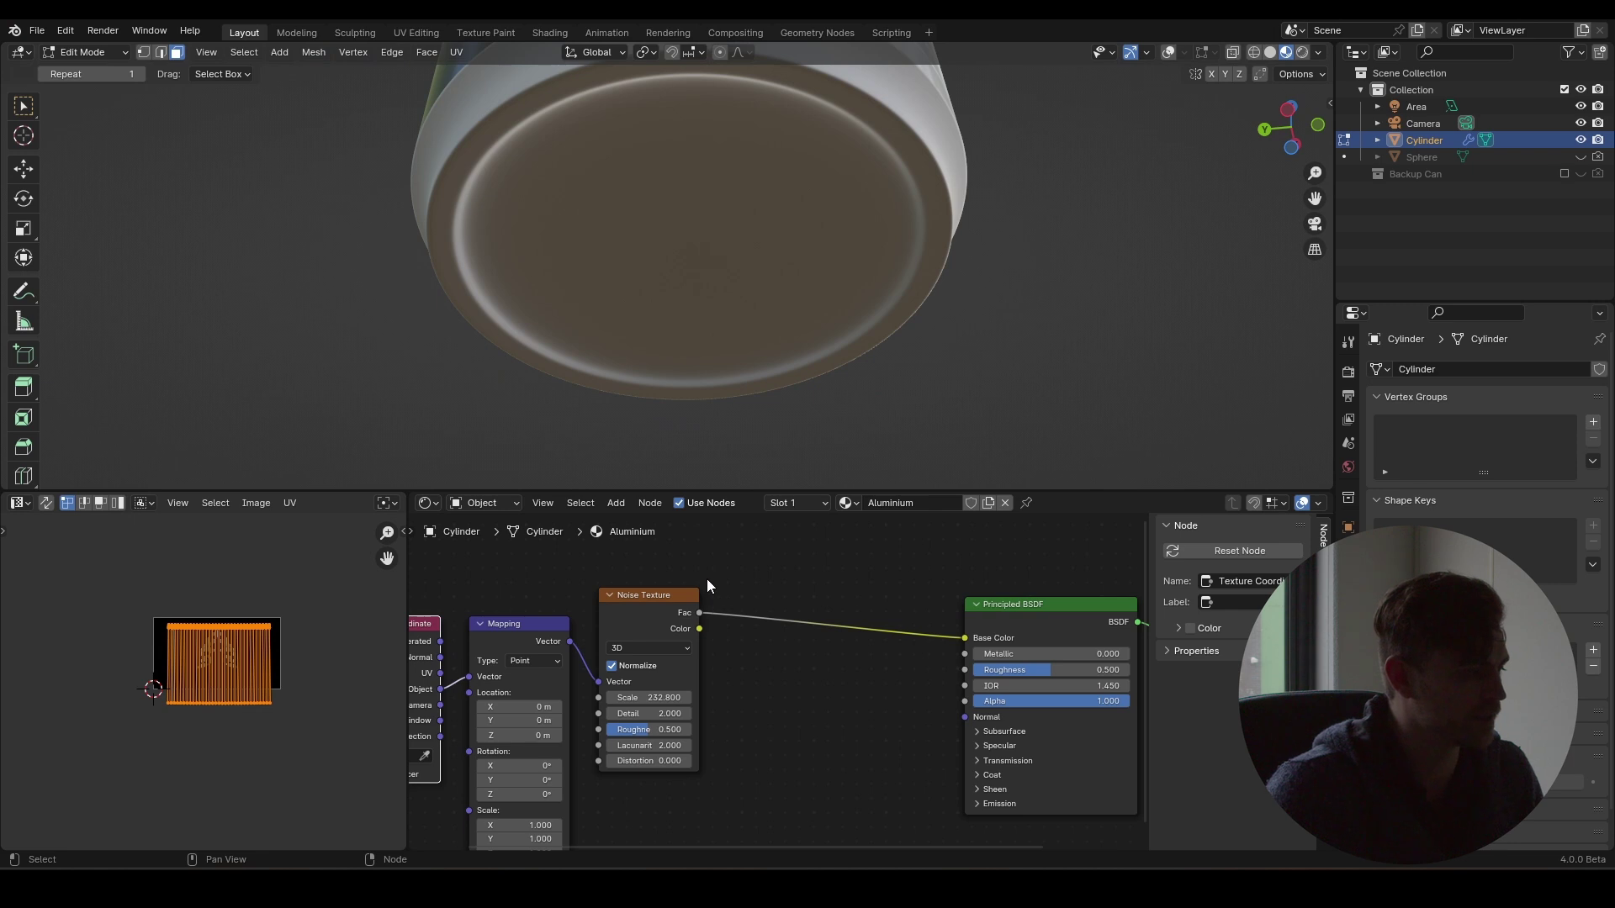
scroll(765, 210, up, 2)
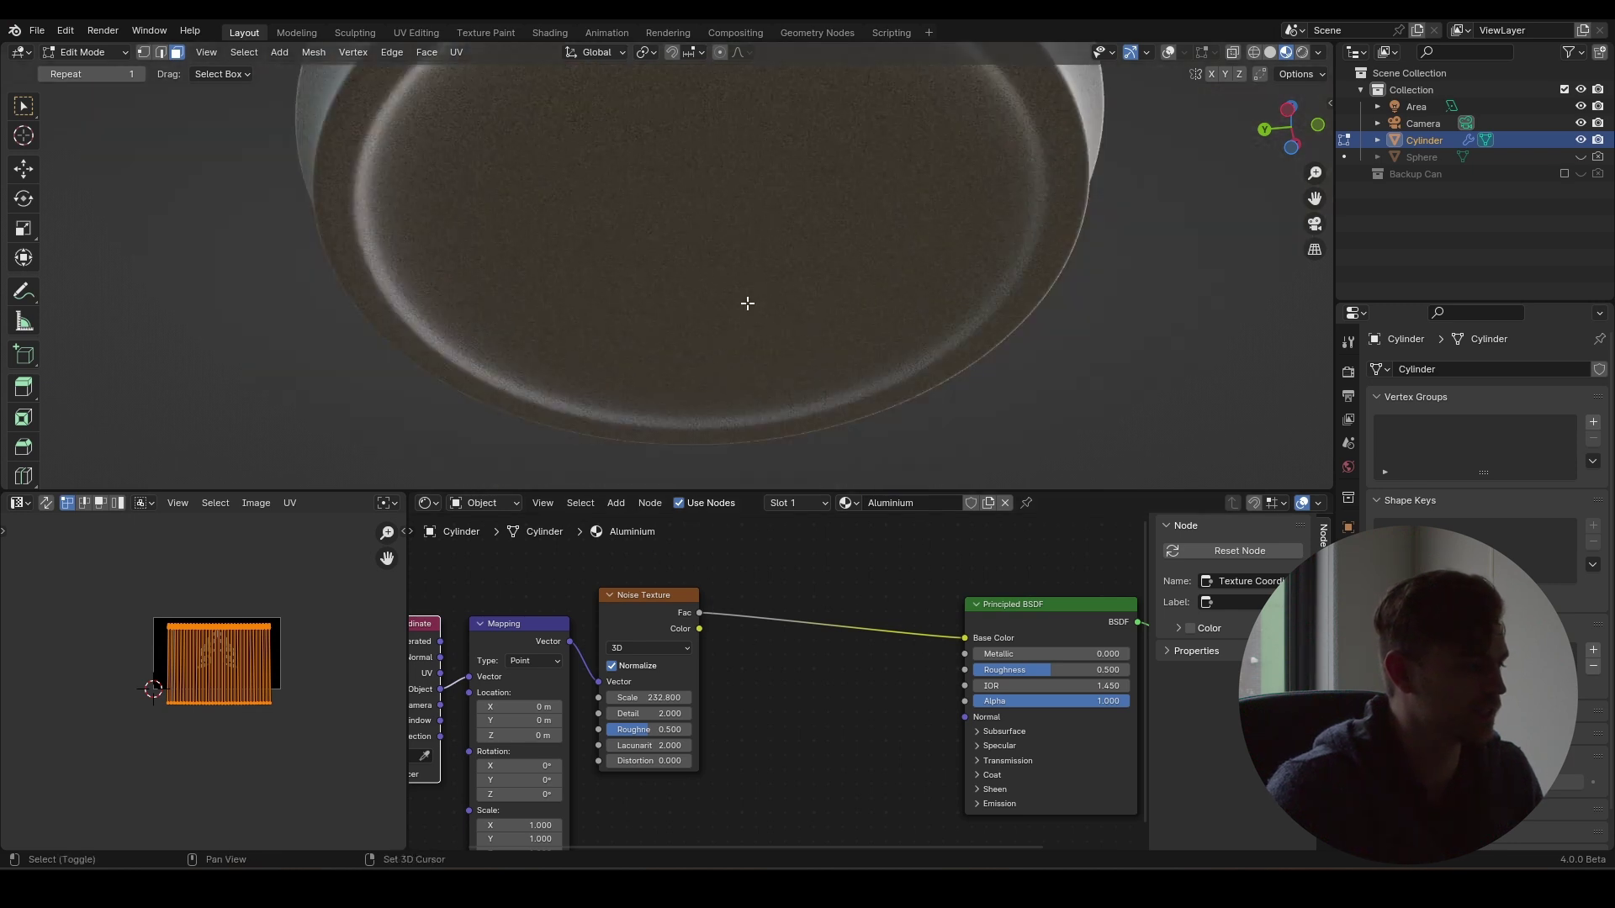
- Move the Texture Coordinate, Mapping and Noise Texture nodes away from the Principled BSDF and set the noise detail to 15
scroll(835, 704, down, 4)
middle_drag(835, 704, 855, 620)
drag(842, 558, 505, 656)
key(g)
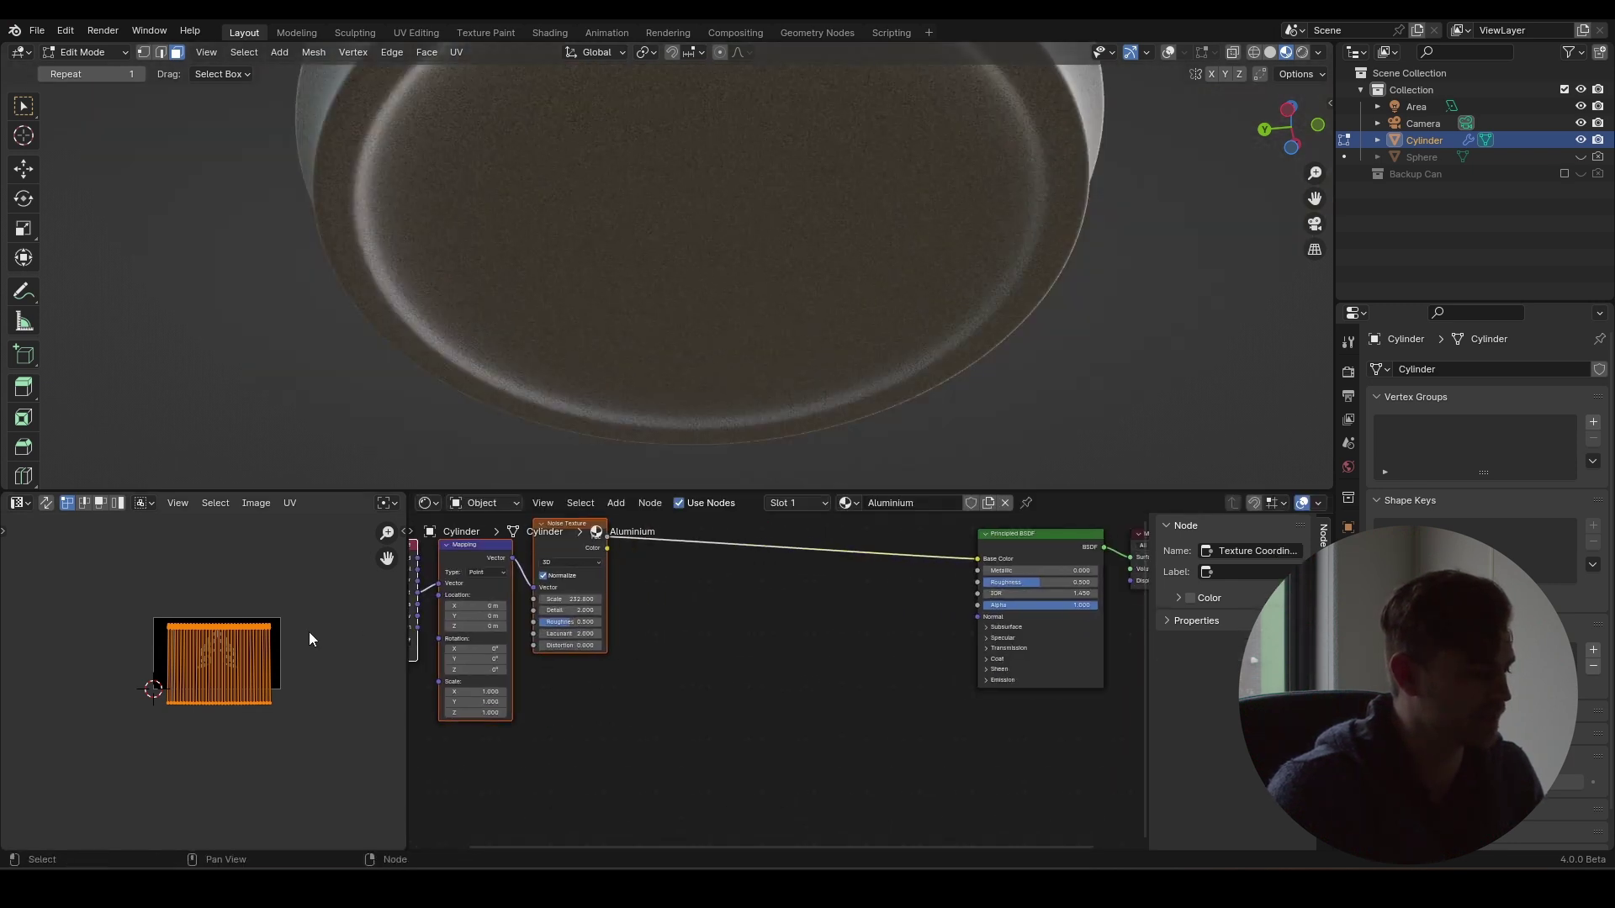
middle_drag(578, 569, 543, 626)
scroll(608, 667, up, 6)
drag(490, 669, 606, 669)
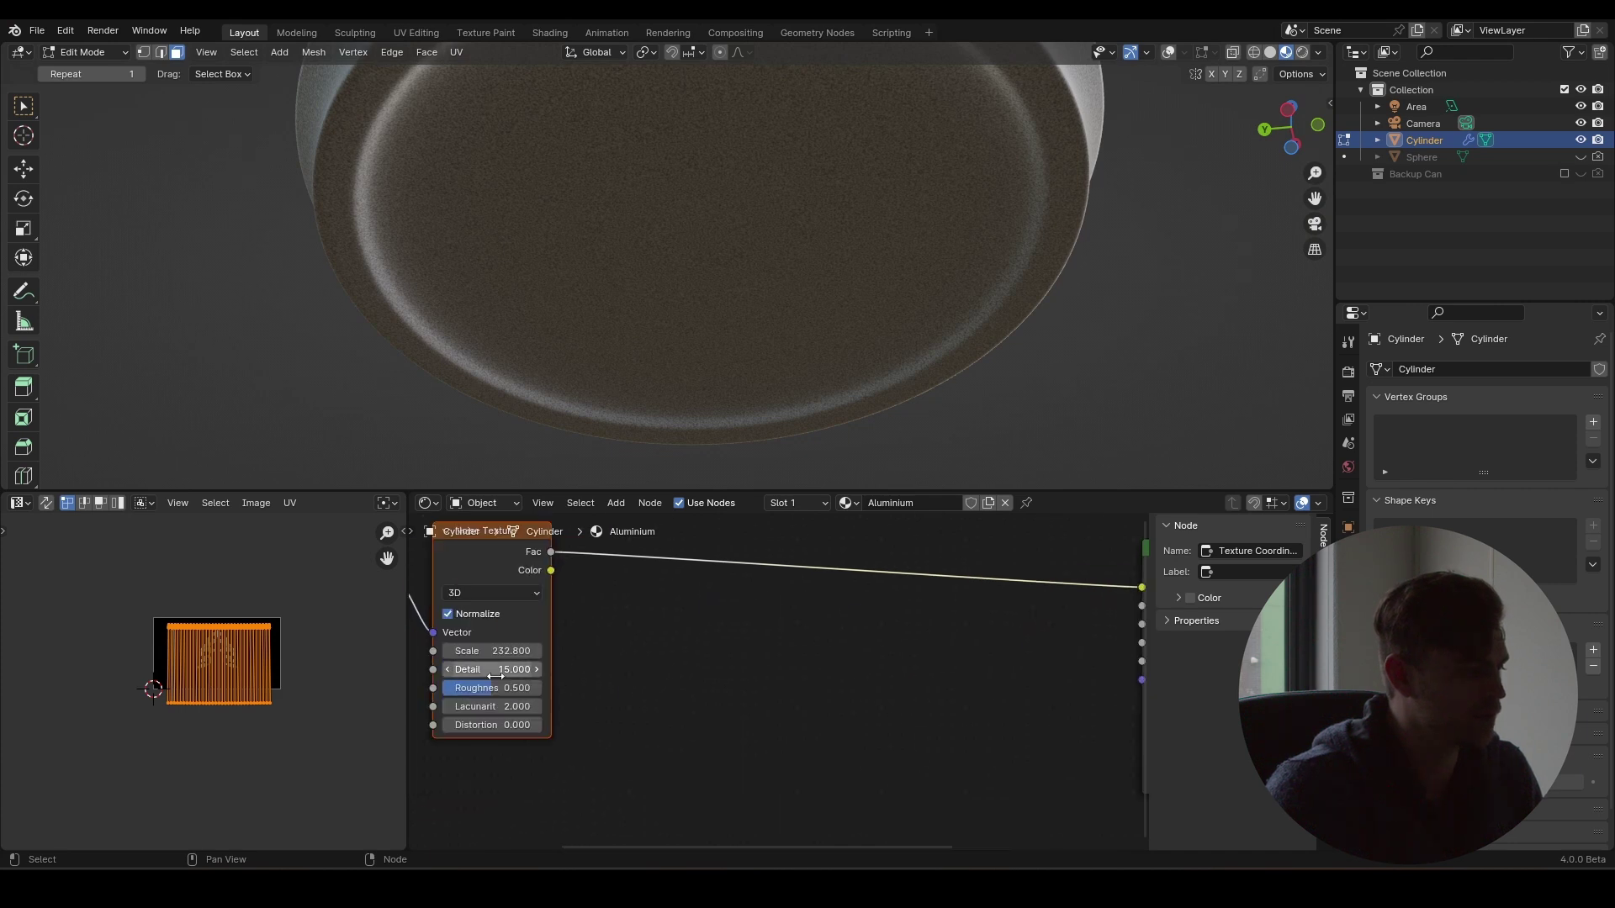
- Insert a Color Ramp node between the Noise Texture's Fac output and the Principled BSDF's Base Color
middle_drag(562, 673, 538, 725)
scroll(773, 702, down, 4)
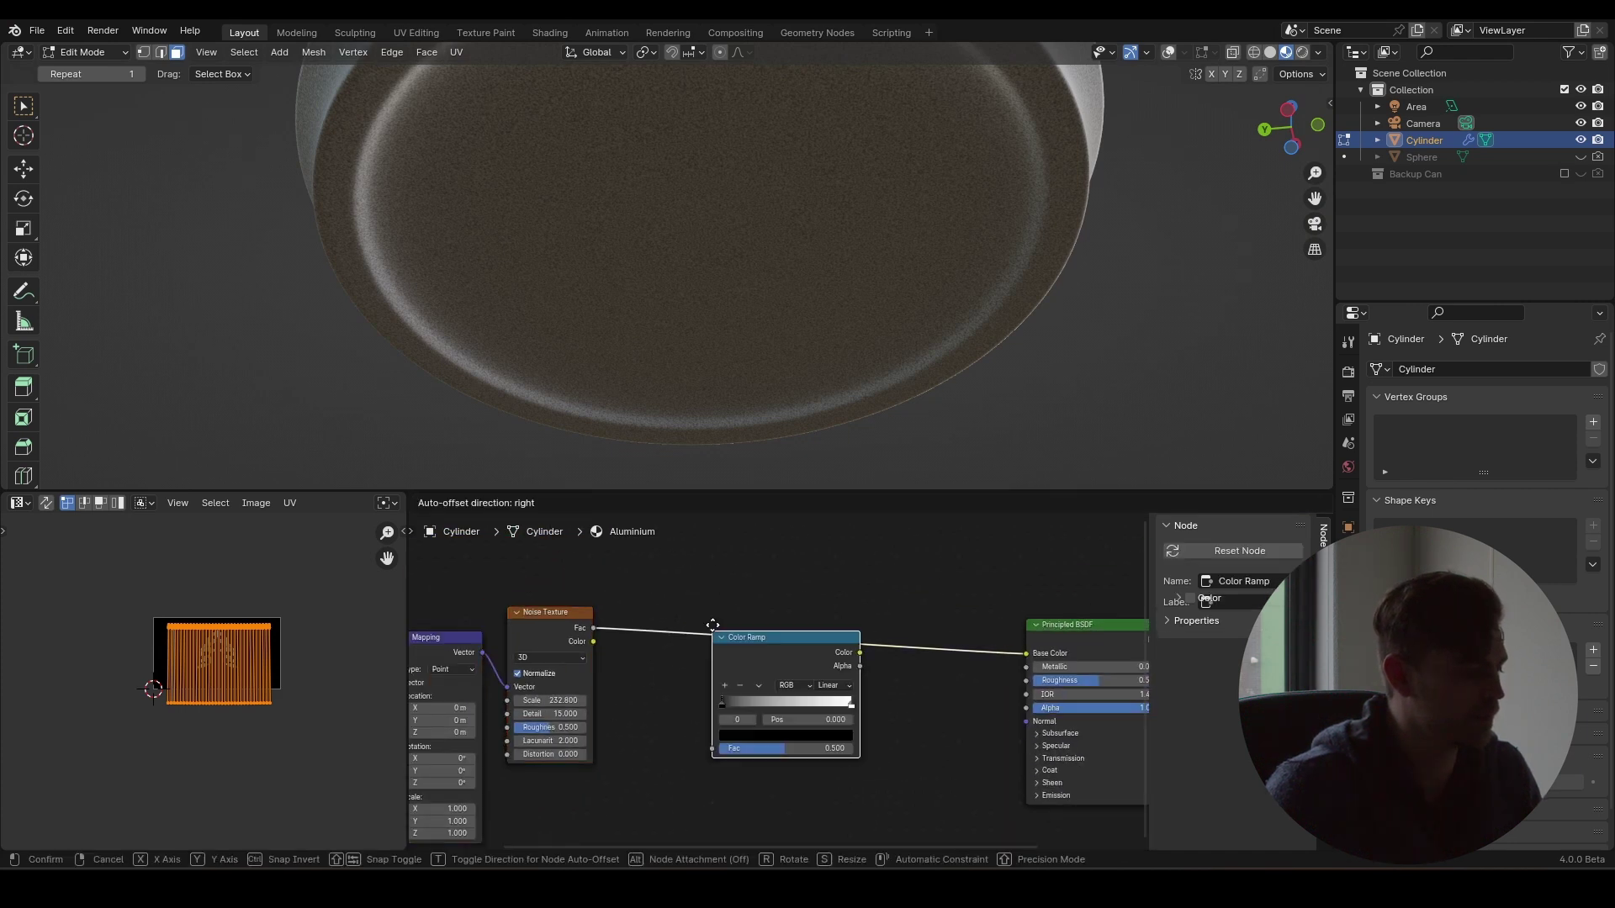
click(714, 594)
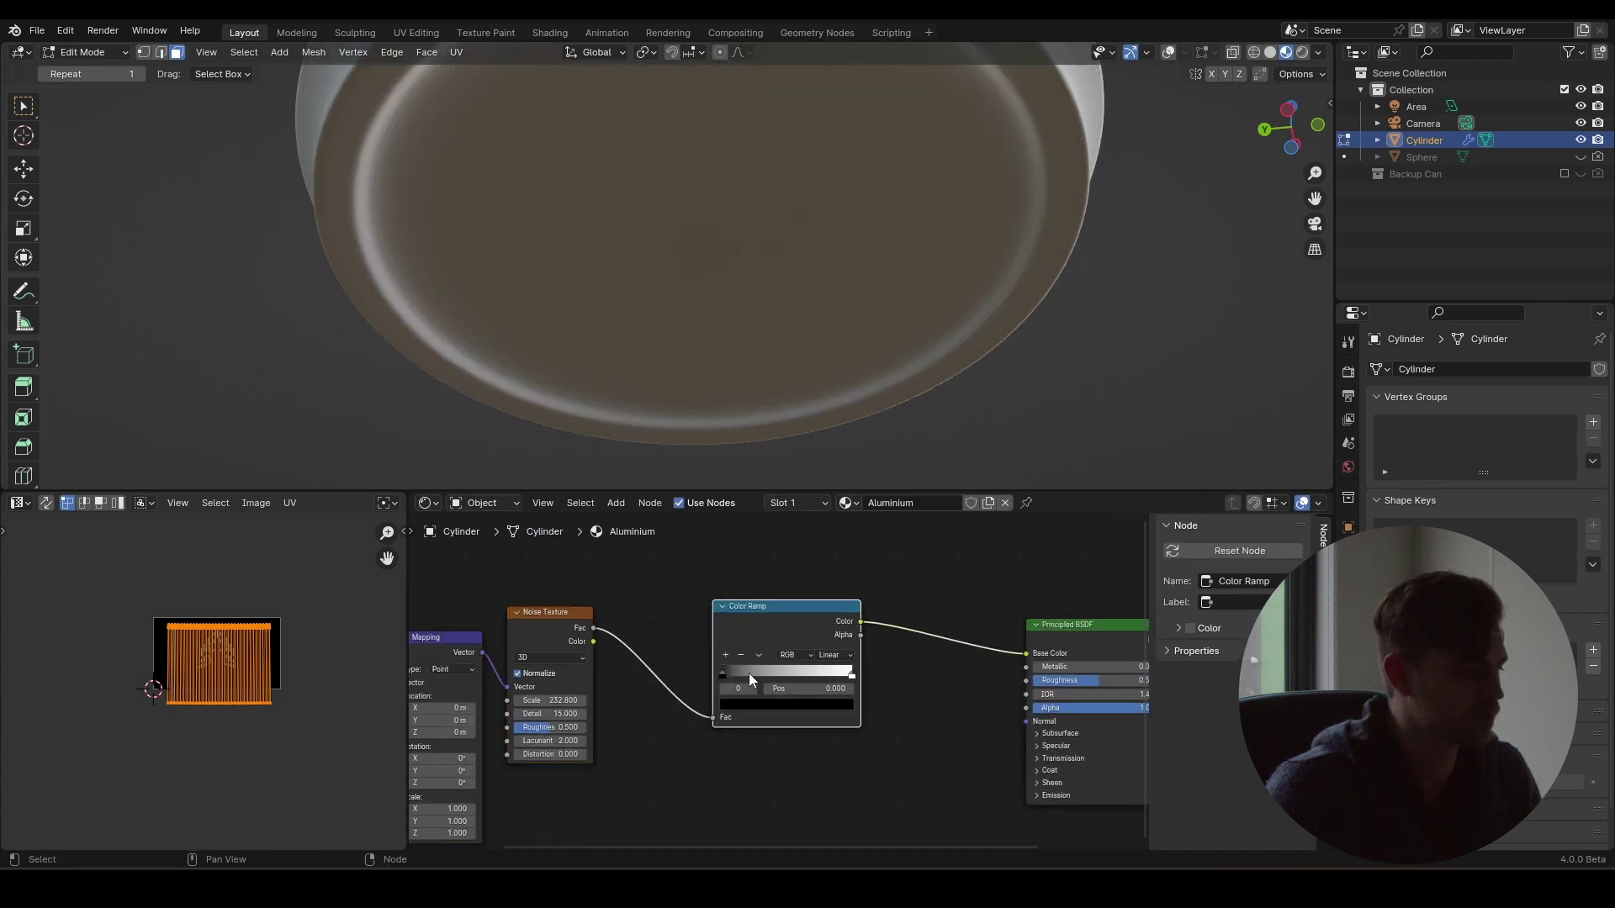
- Set the Aluminium Principled BSDF's metallic to 1.000 and its roughness to 0.145
middle_drag(929, 672, 754, 724)
scroll(753, 724, up, 8)
scroll(754, 724, down, 1)
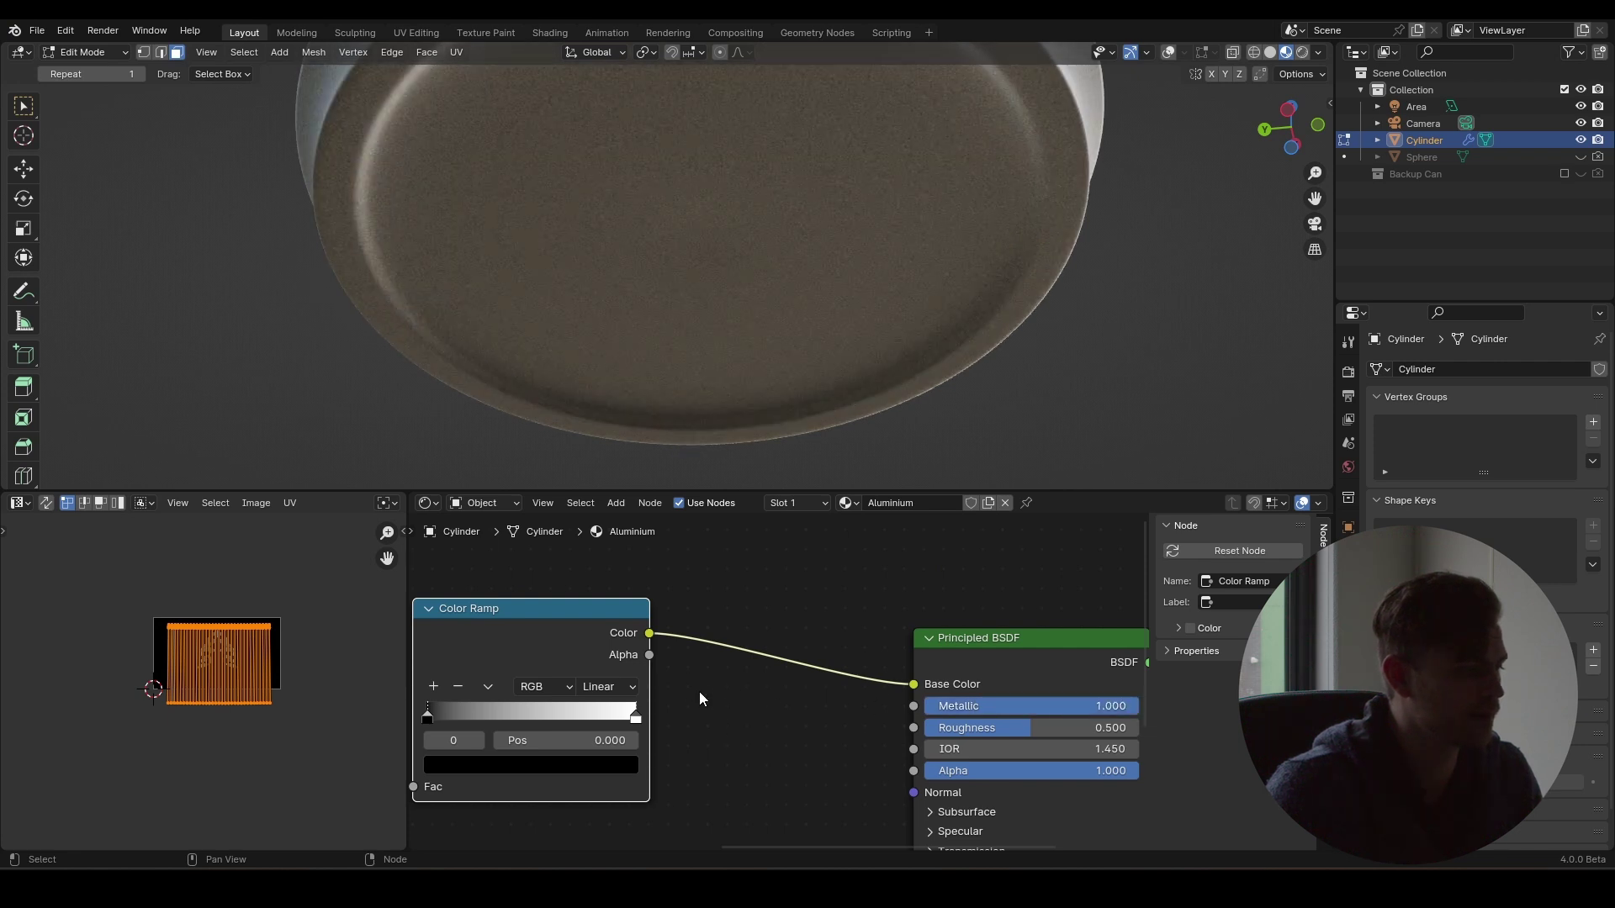
middle_drag(699, 691, 733, 675)
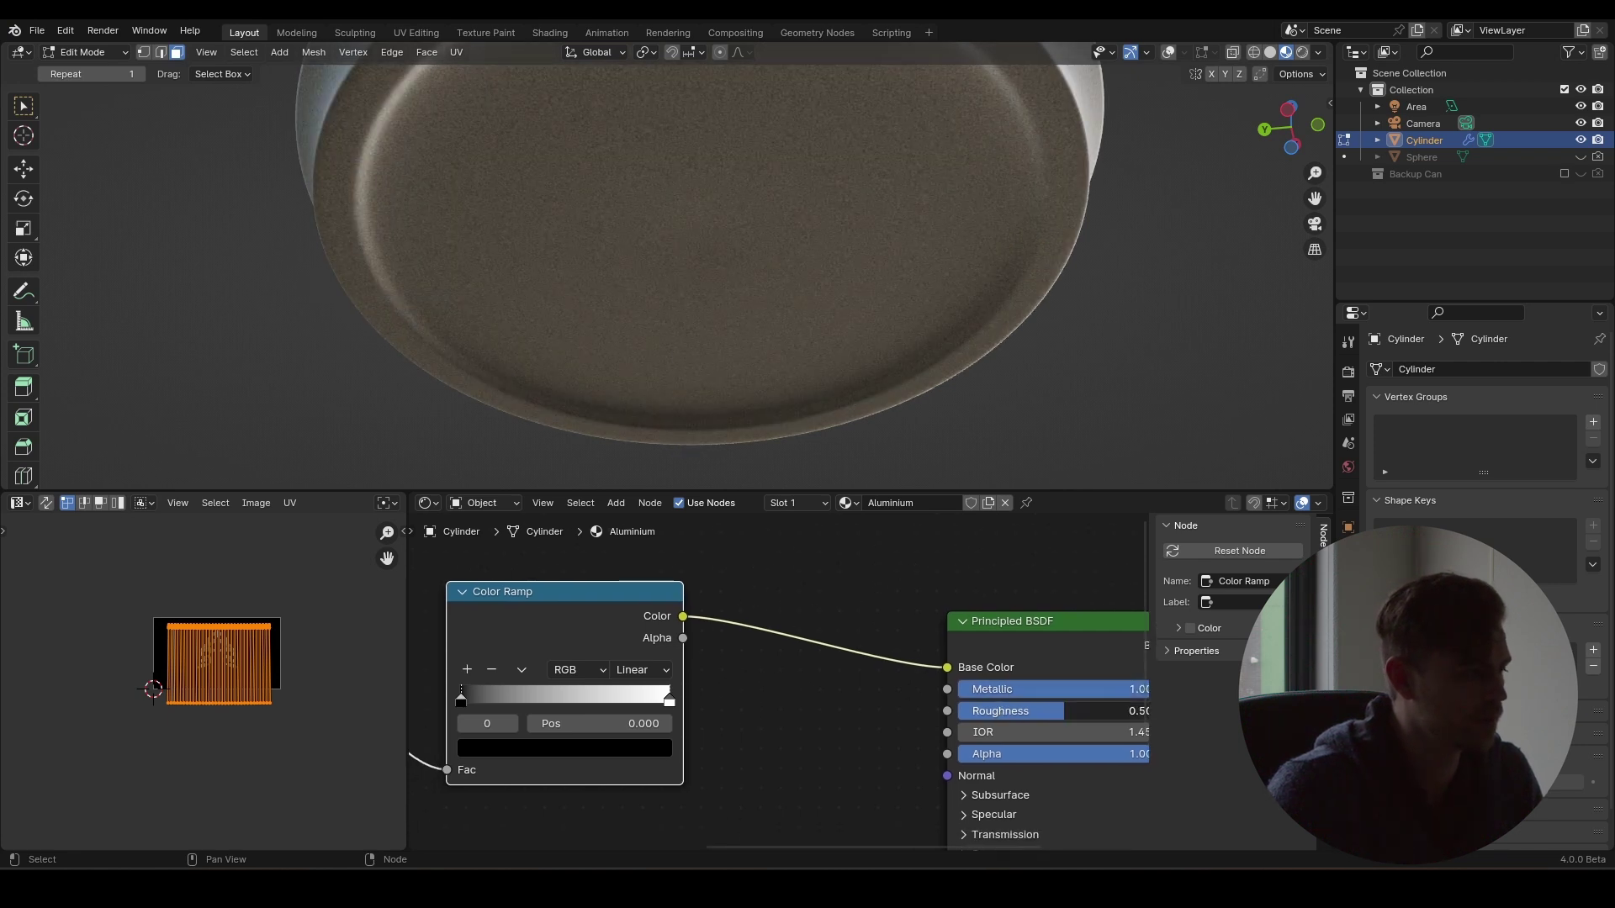
drag(1064, 711, 991, 710)
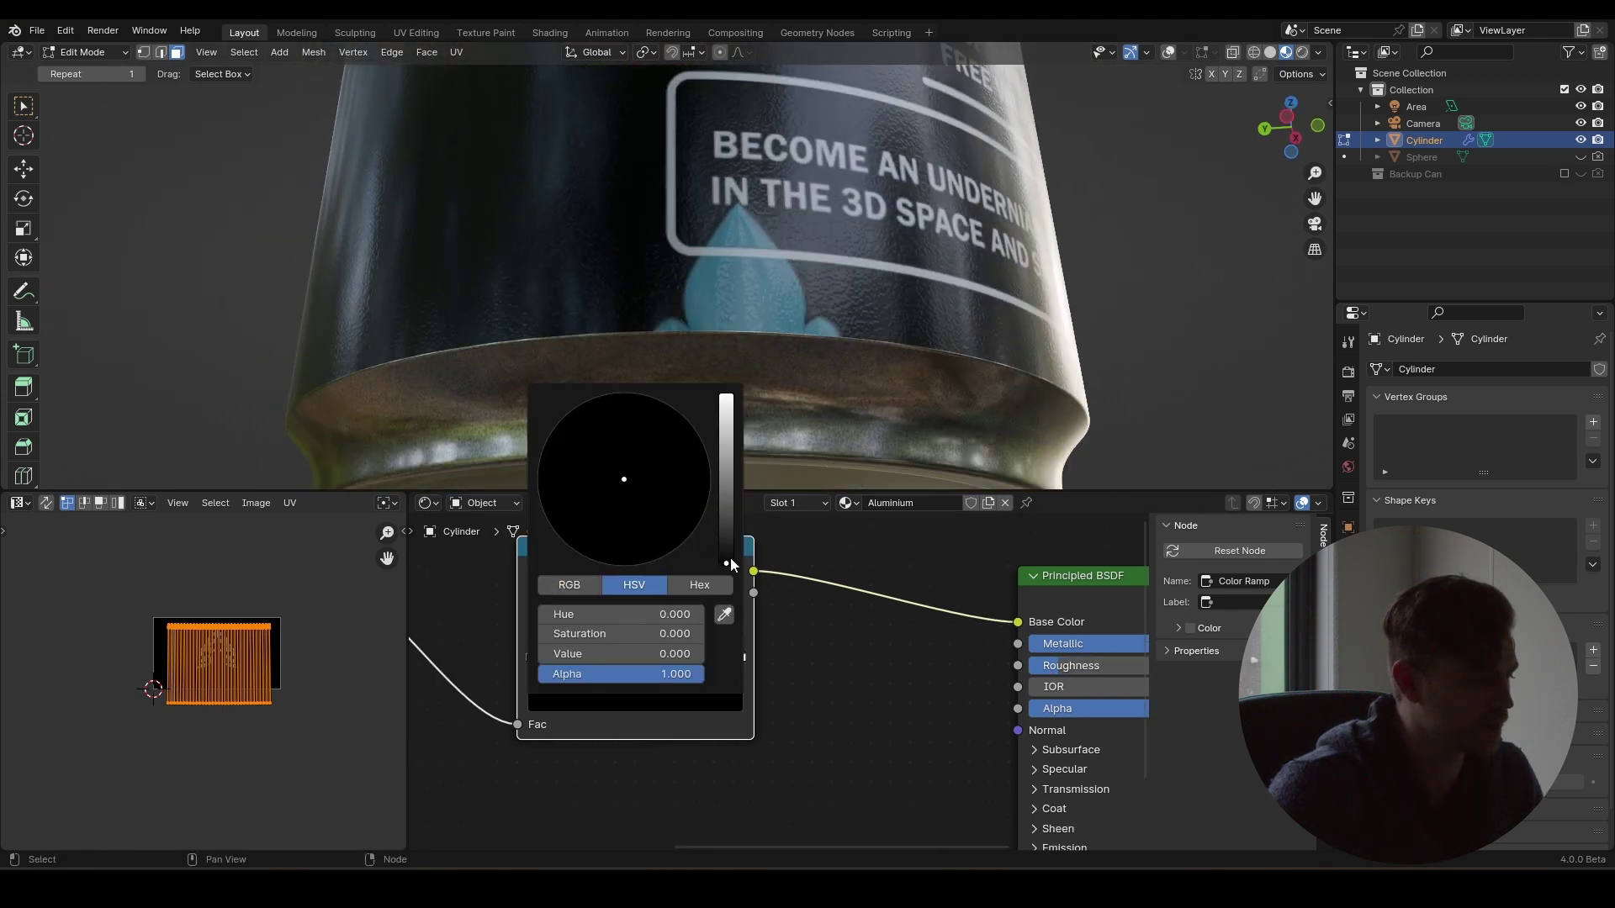
- Lighten the Color Ramp's black stop to grey and move the white stop close to it
drag(727, 563, 727, 489)
click(816, 757)
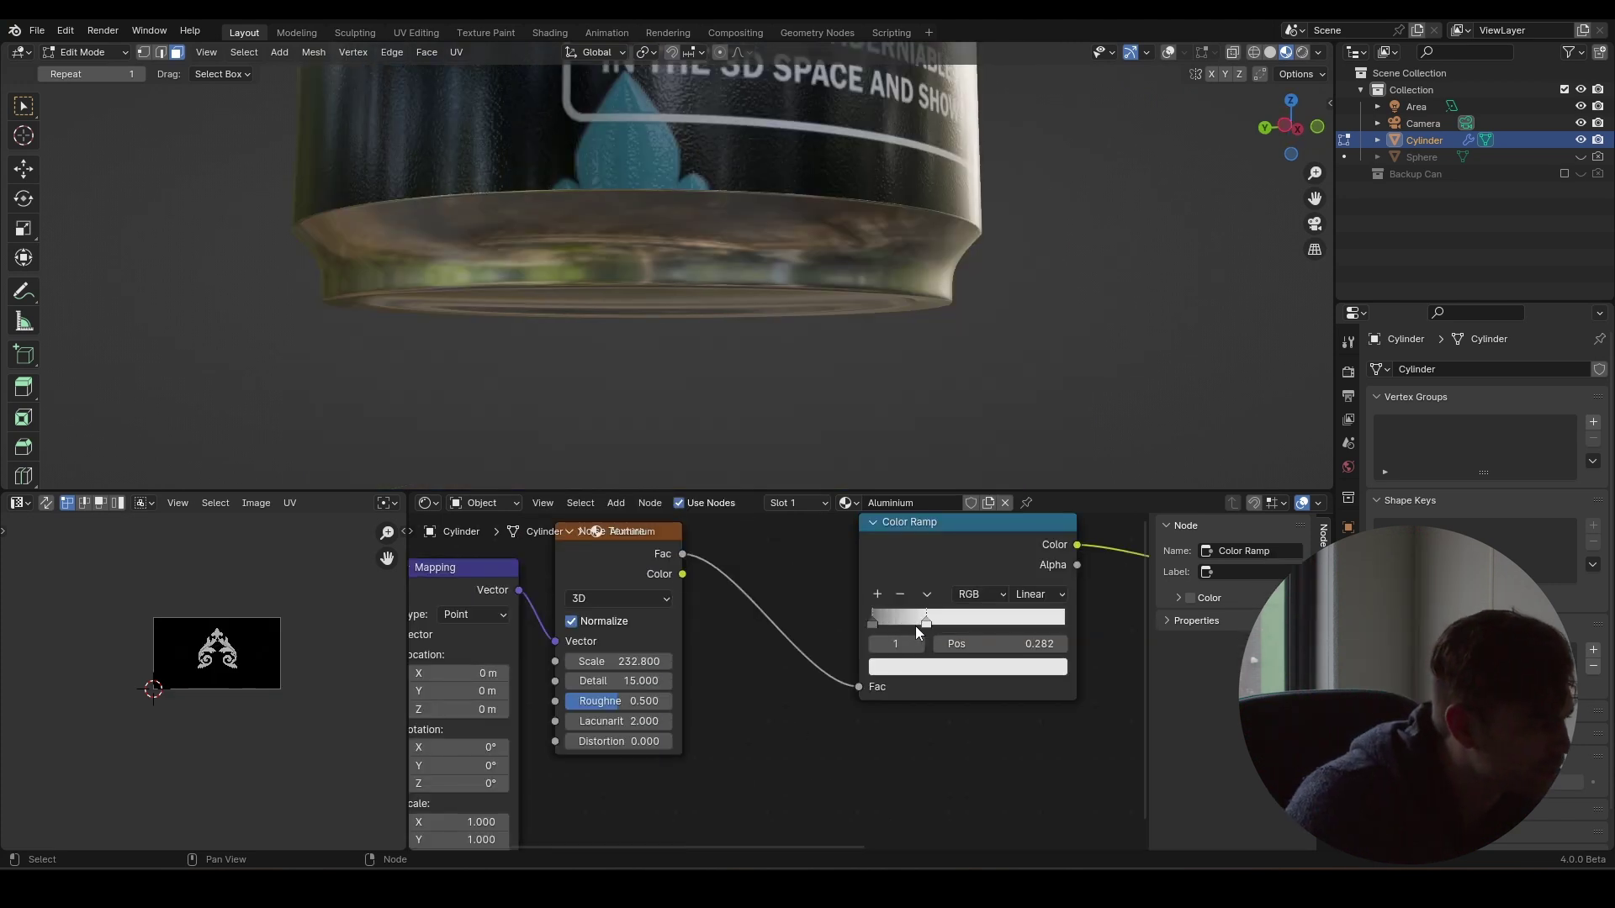
drag(917, 631, 917, 638)
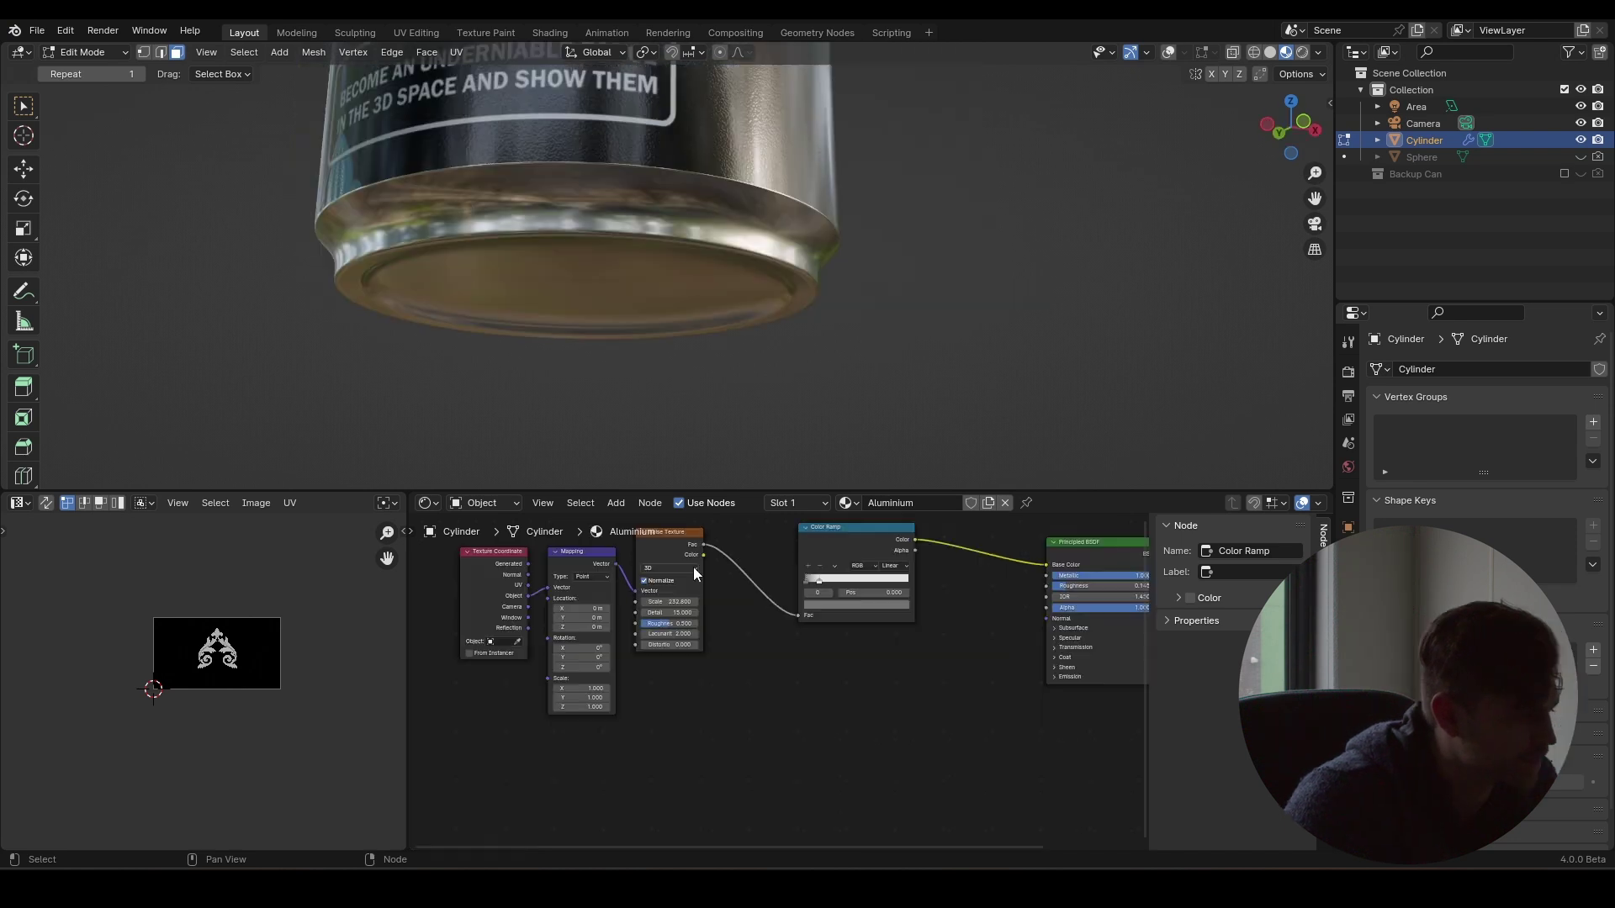
- Duplicate the Noise Texture node below the original and connect the Mapping node's Vector output to the copy
click(693, 567)
key(shift+d)
click(786, 723)
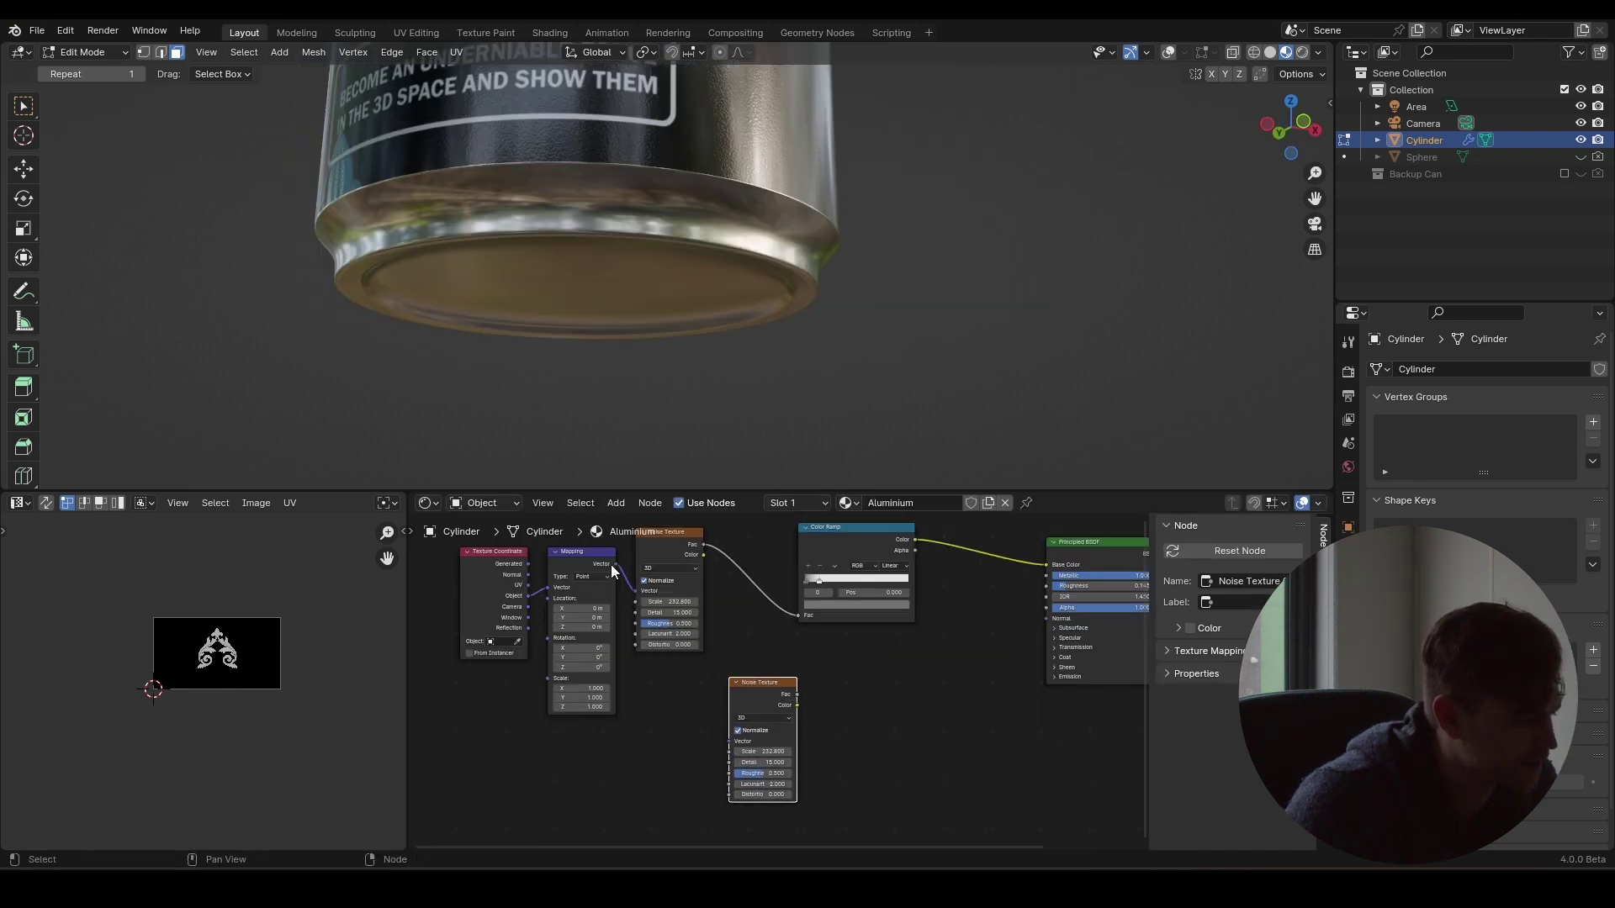
drag(615, 564, 731, 741)
- Add a Bump node between the duplicated Noise Texture and the Principled BSDF
middle_drag(923, 683, 837, 654)
key(shift+a)
mouse_move(837, 655)
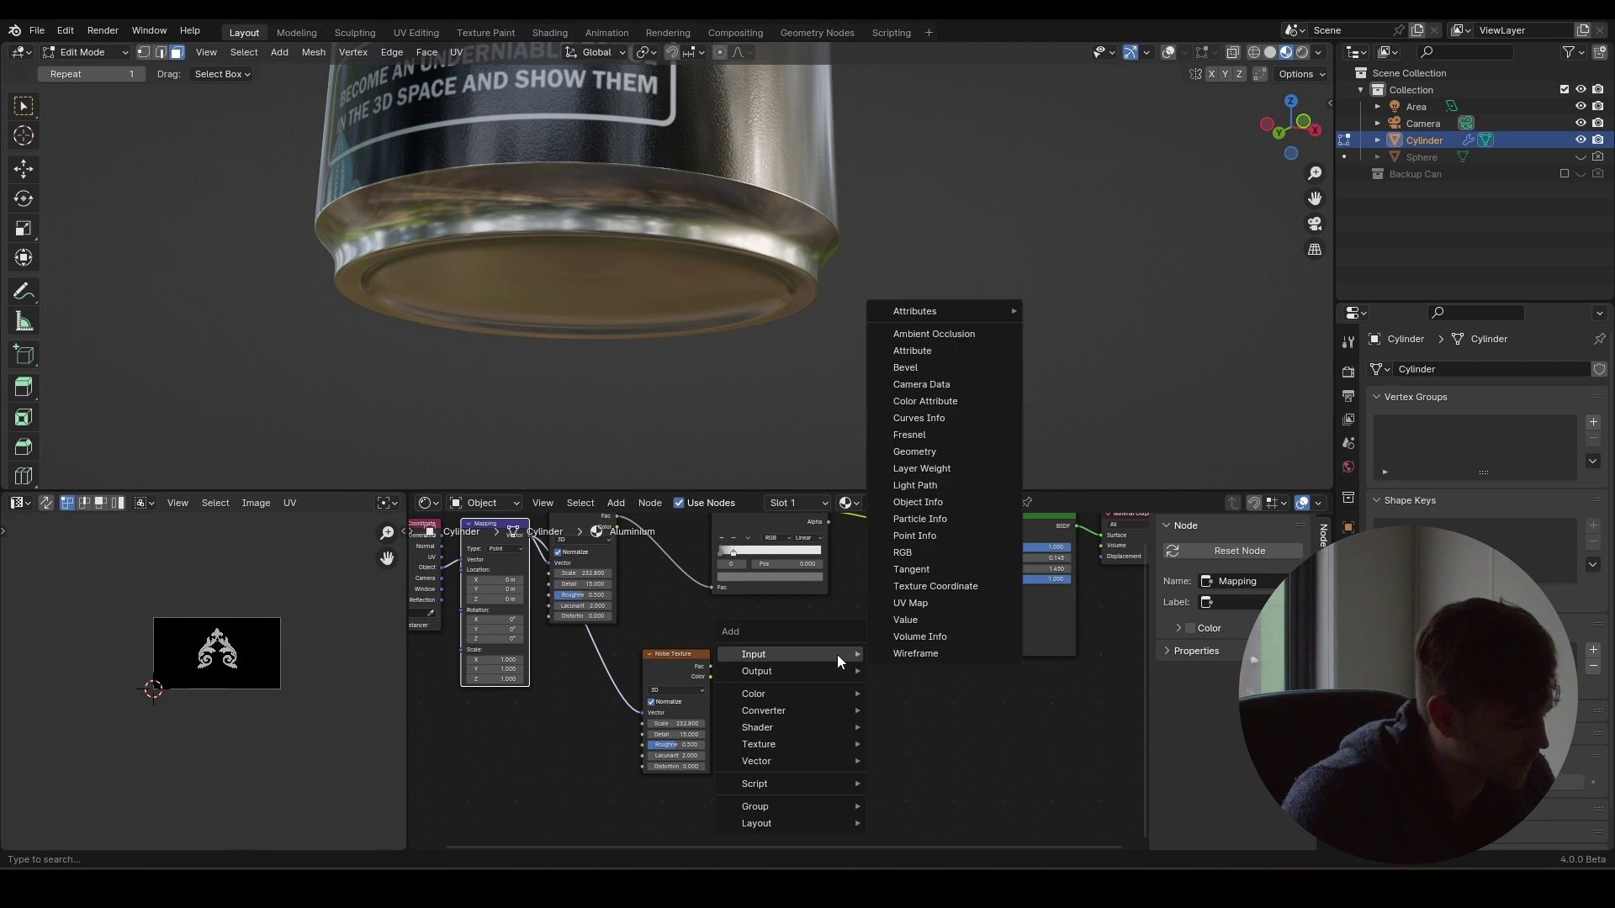
text(bump)
key(Return)
click(848, 670)
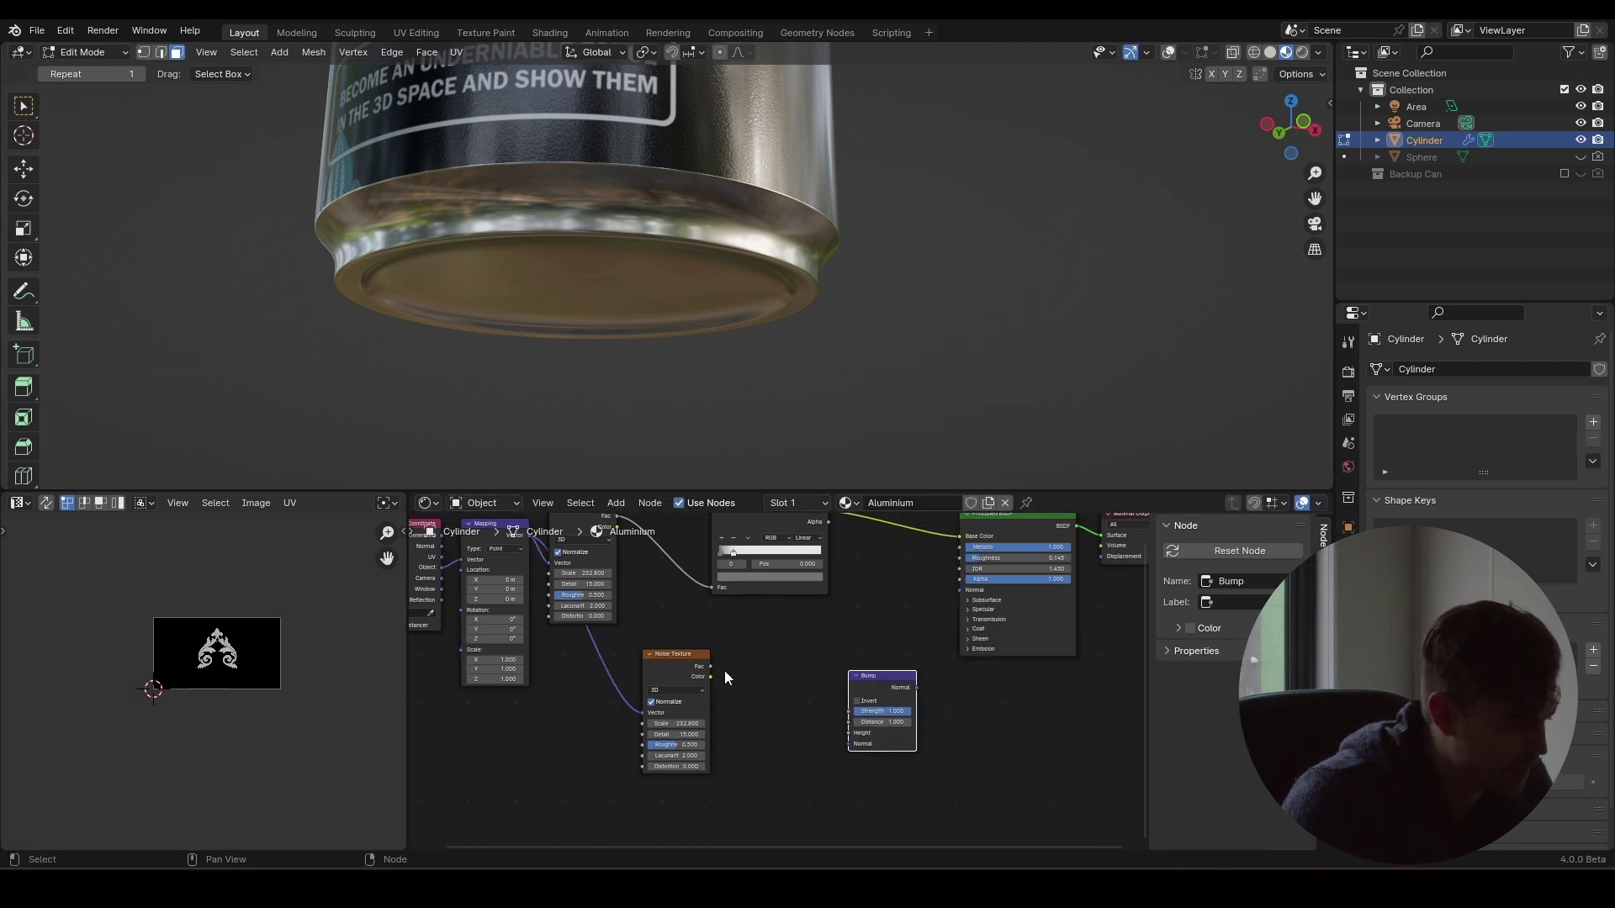
- Connect the duplicated noise's Fac to the Bump node's Height and the Bump's Normal to the Principled BSDF's Normal
drag(711, 666, 849, 733)
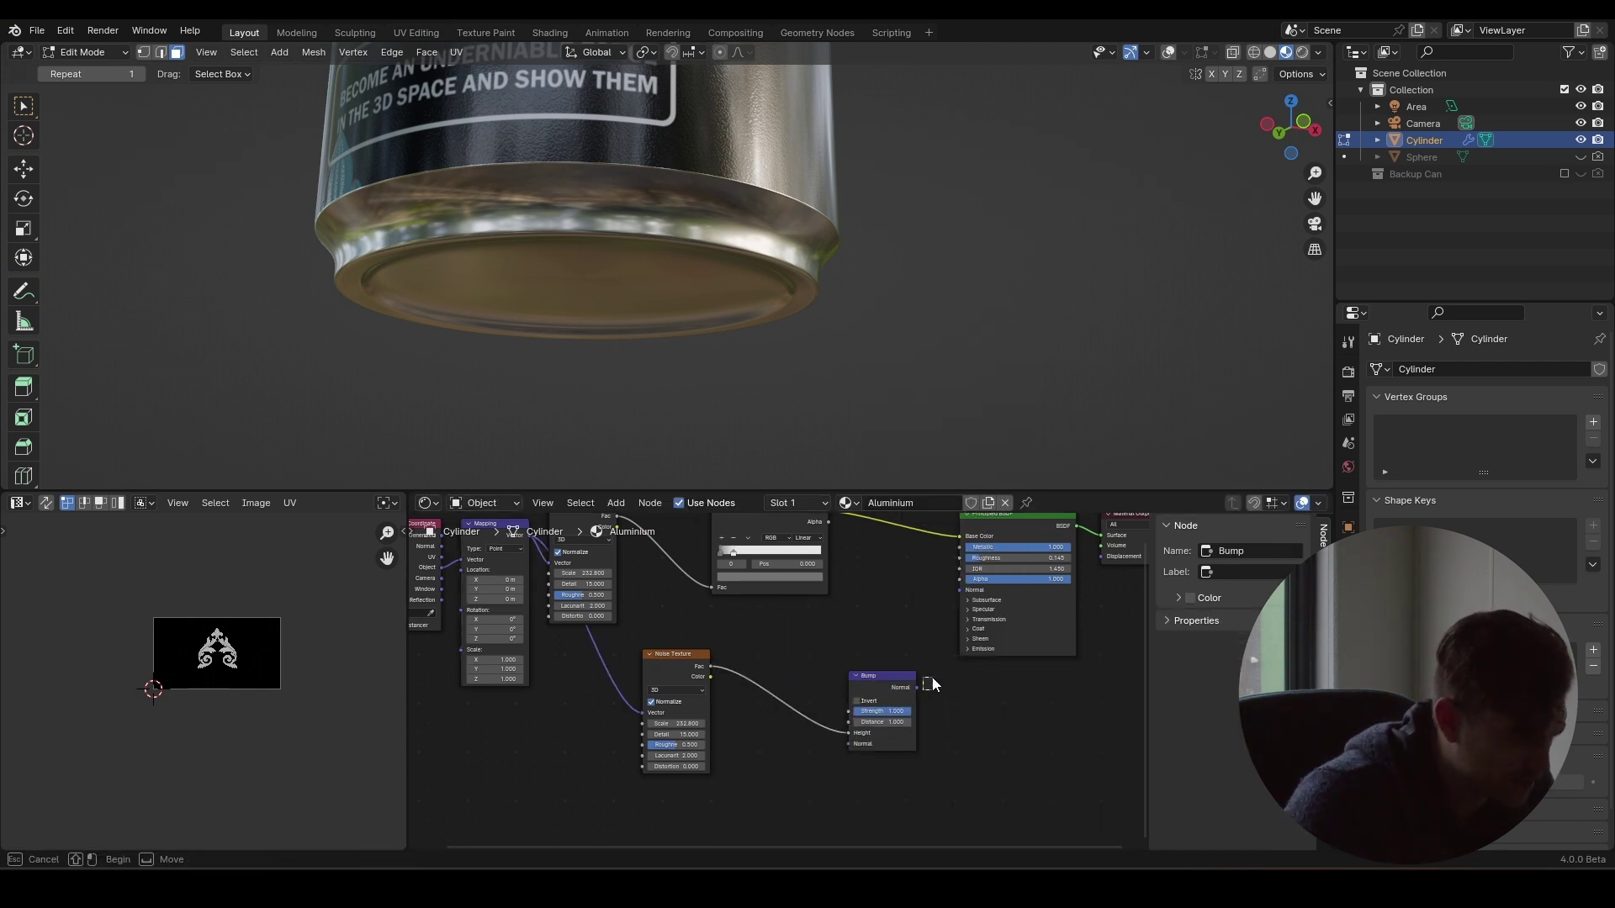
drag(924, 685, 967, 592)
drag(916, 688, 960, 590)
scroll(628, 216, up, 4)
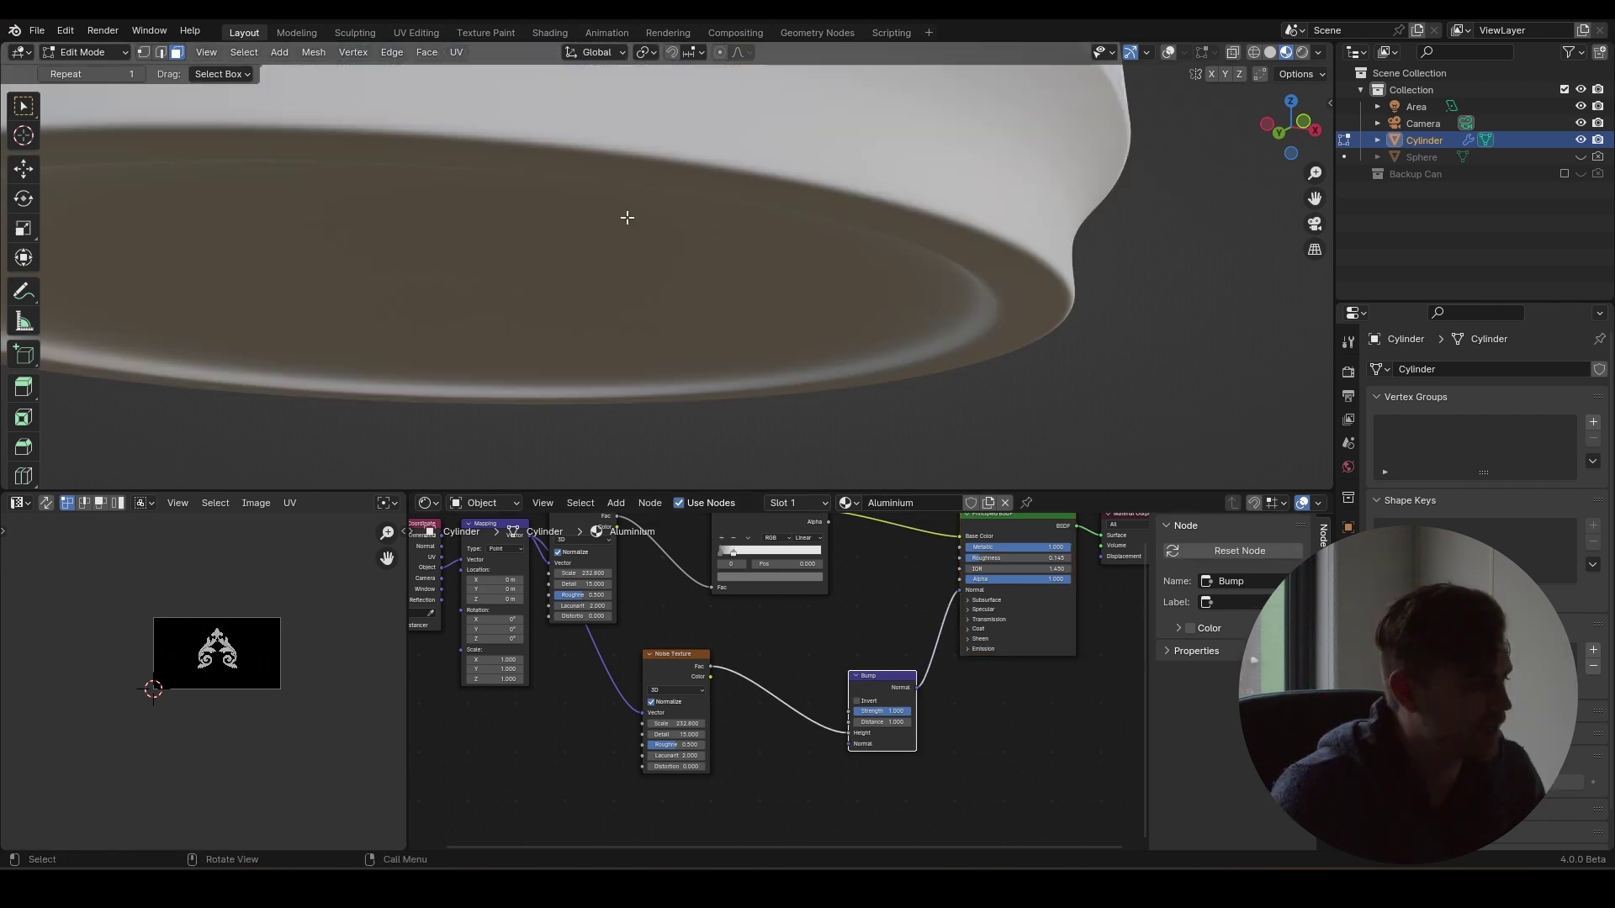
scroll(630, 219, down, 1)
shift+middle_drag(630, 220, 701, 258)
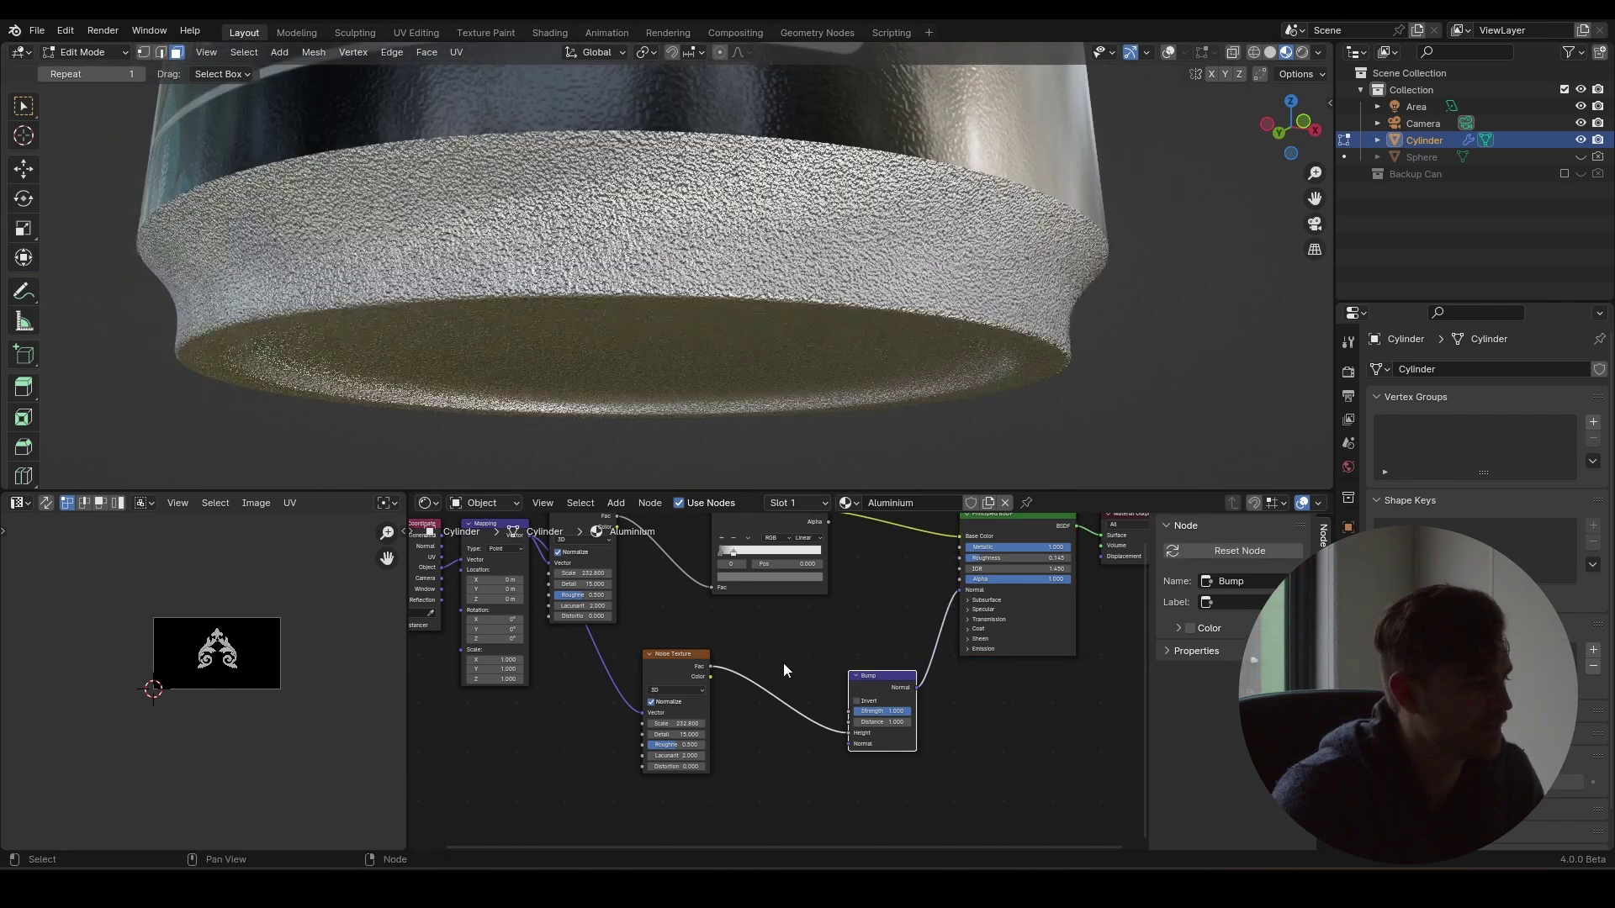
scroll(803, 715, up, 8)
middle_drag(927, 745, 678, 673)
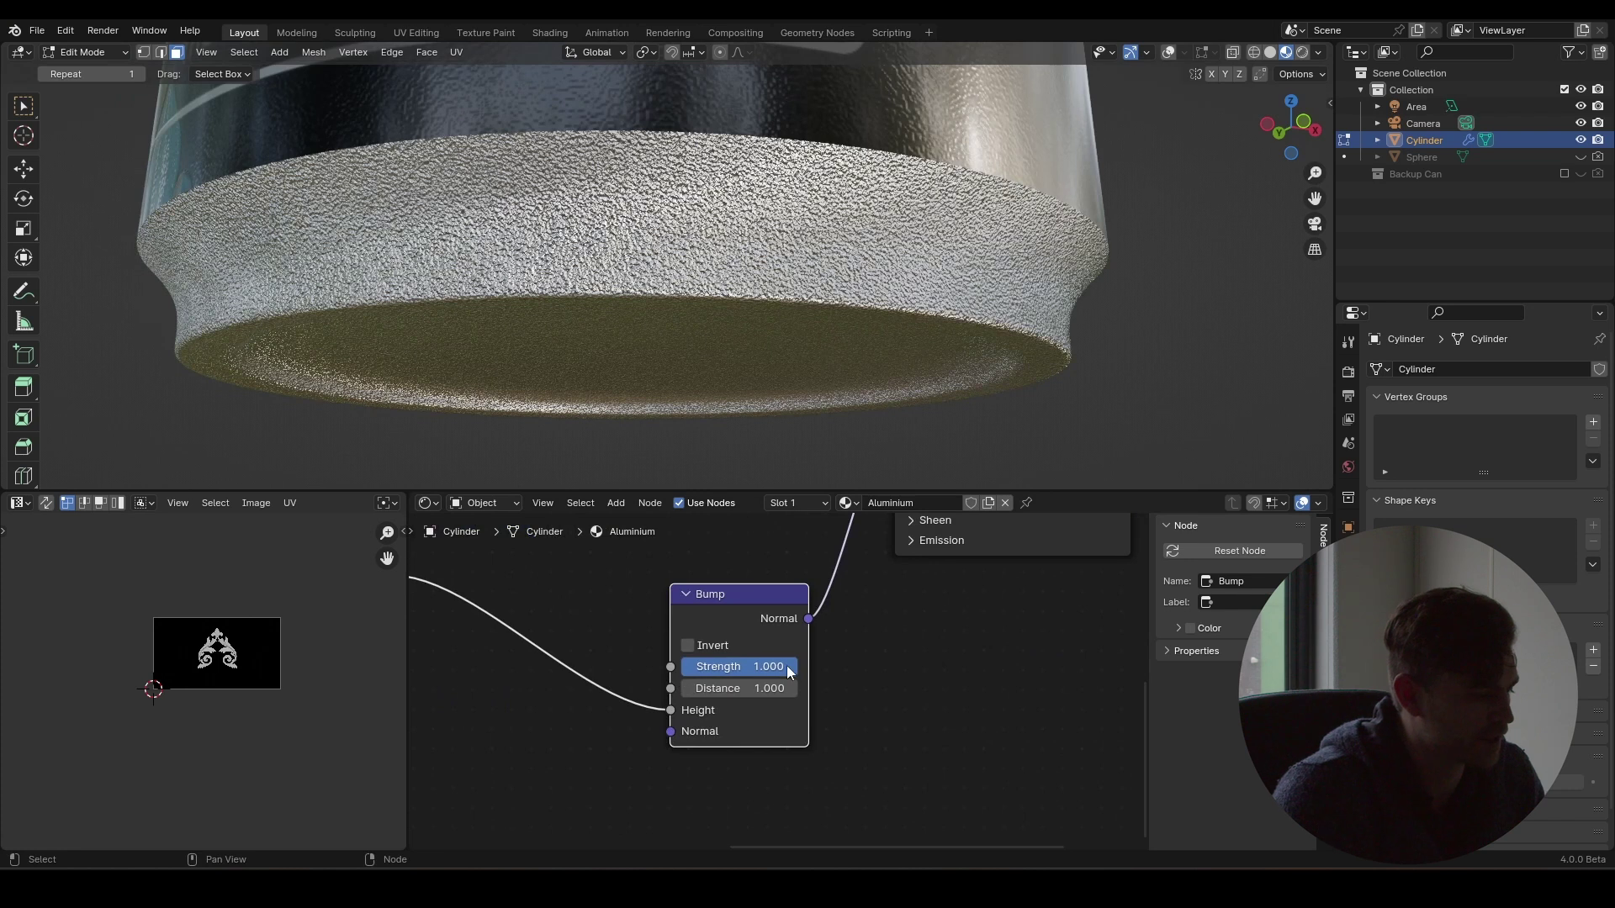
- Set the Bump node's Strength to 0.007 and check the aluminium on the can's base and lid
drag(788, 669, 681, 668)
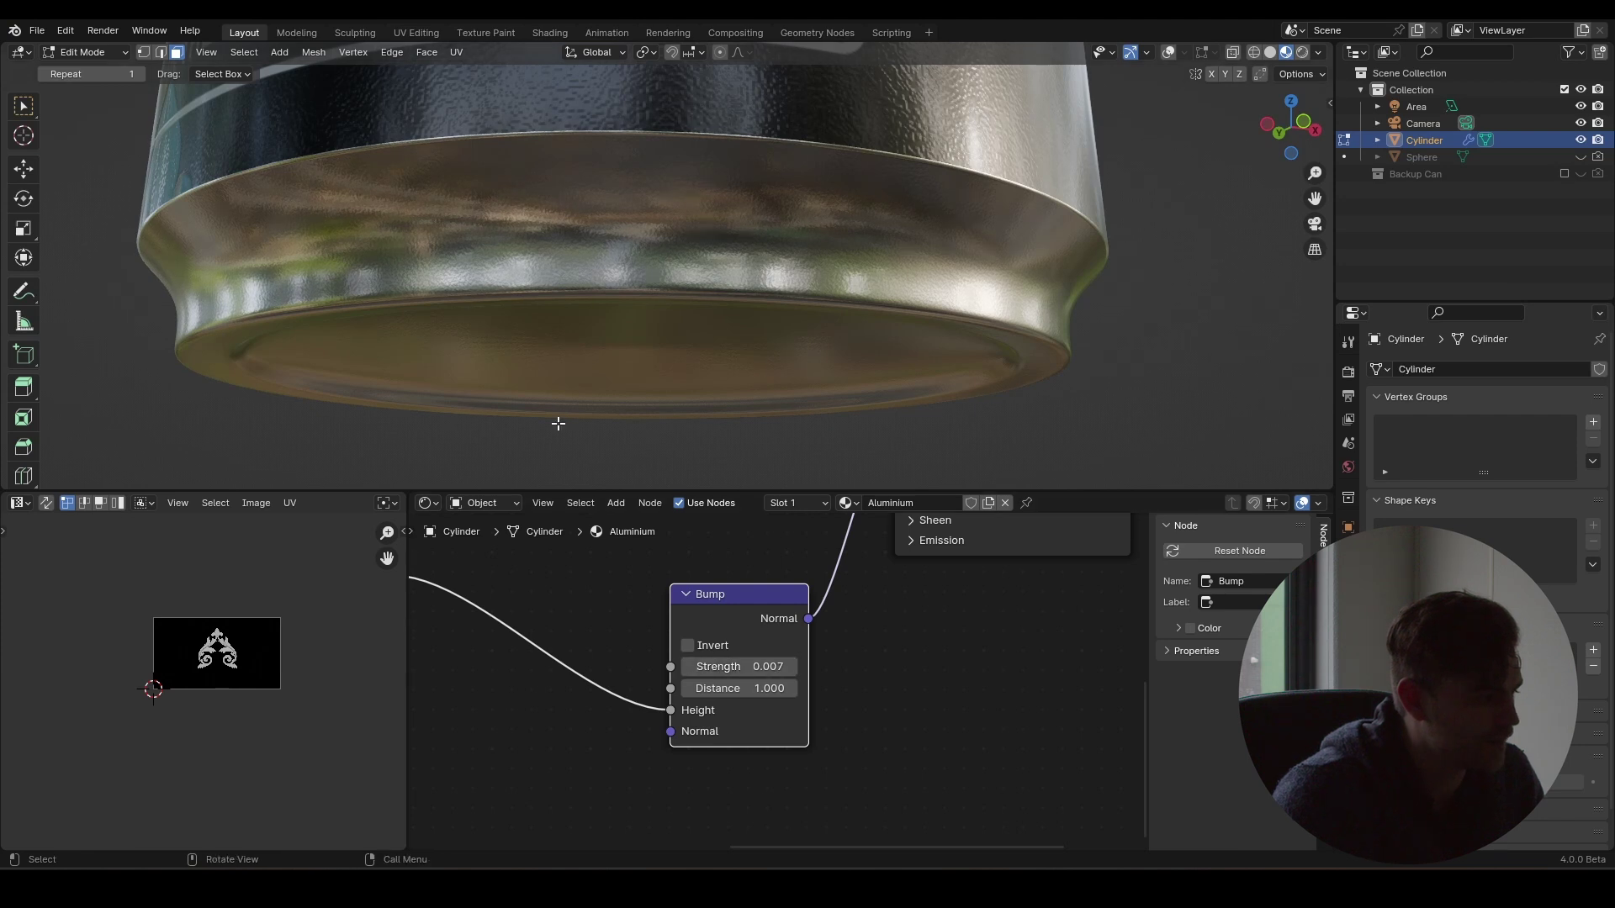
scroll(559, 421, down, 4)
middle_drag(558, 421, 671, 300)
scroll(675, 293, down, 4)
scroll(676, 296, up, 8)
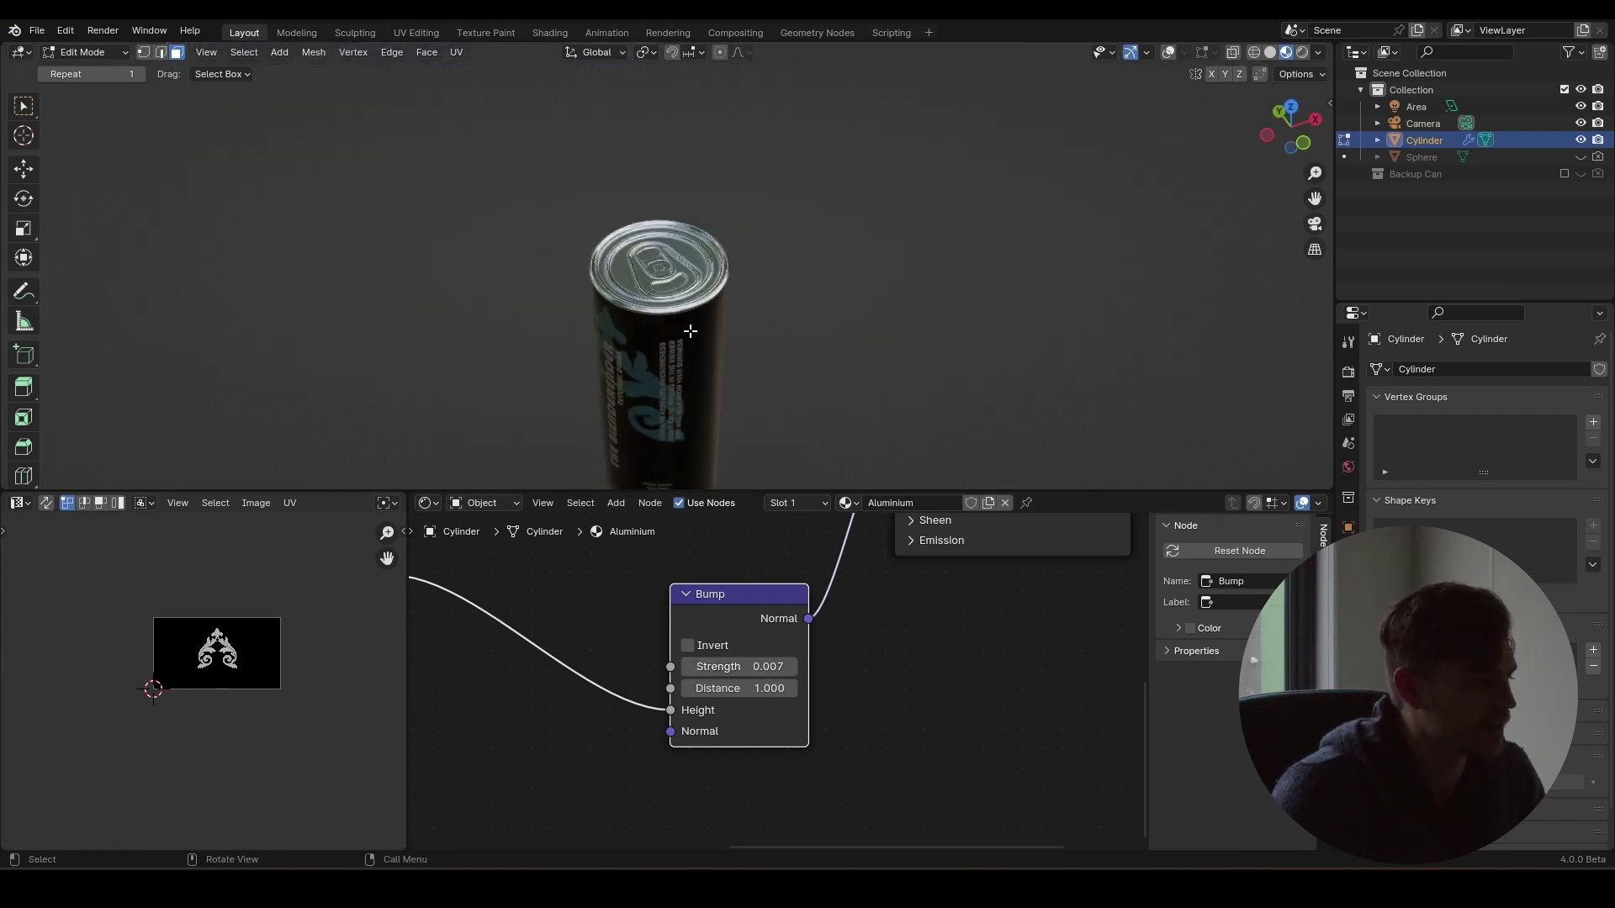
scroll(693, 328, down, 5)
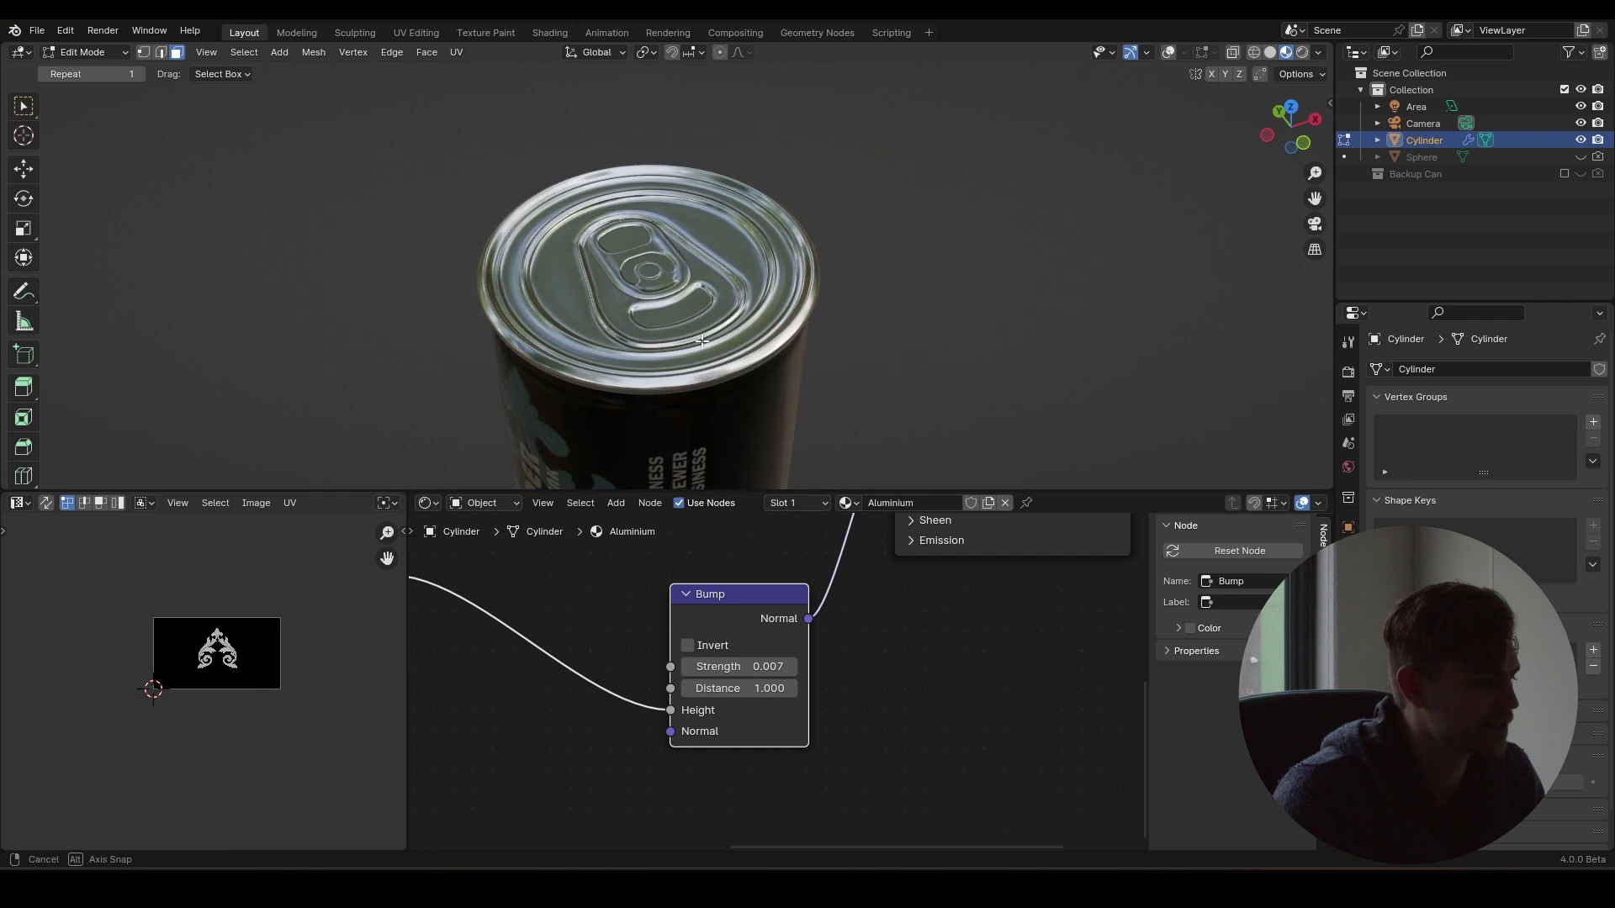
- Display the can in rendered shading and save the file
click(1304, 52)
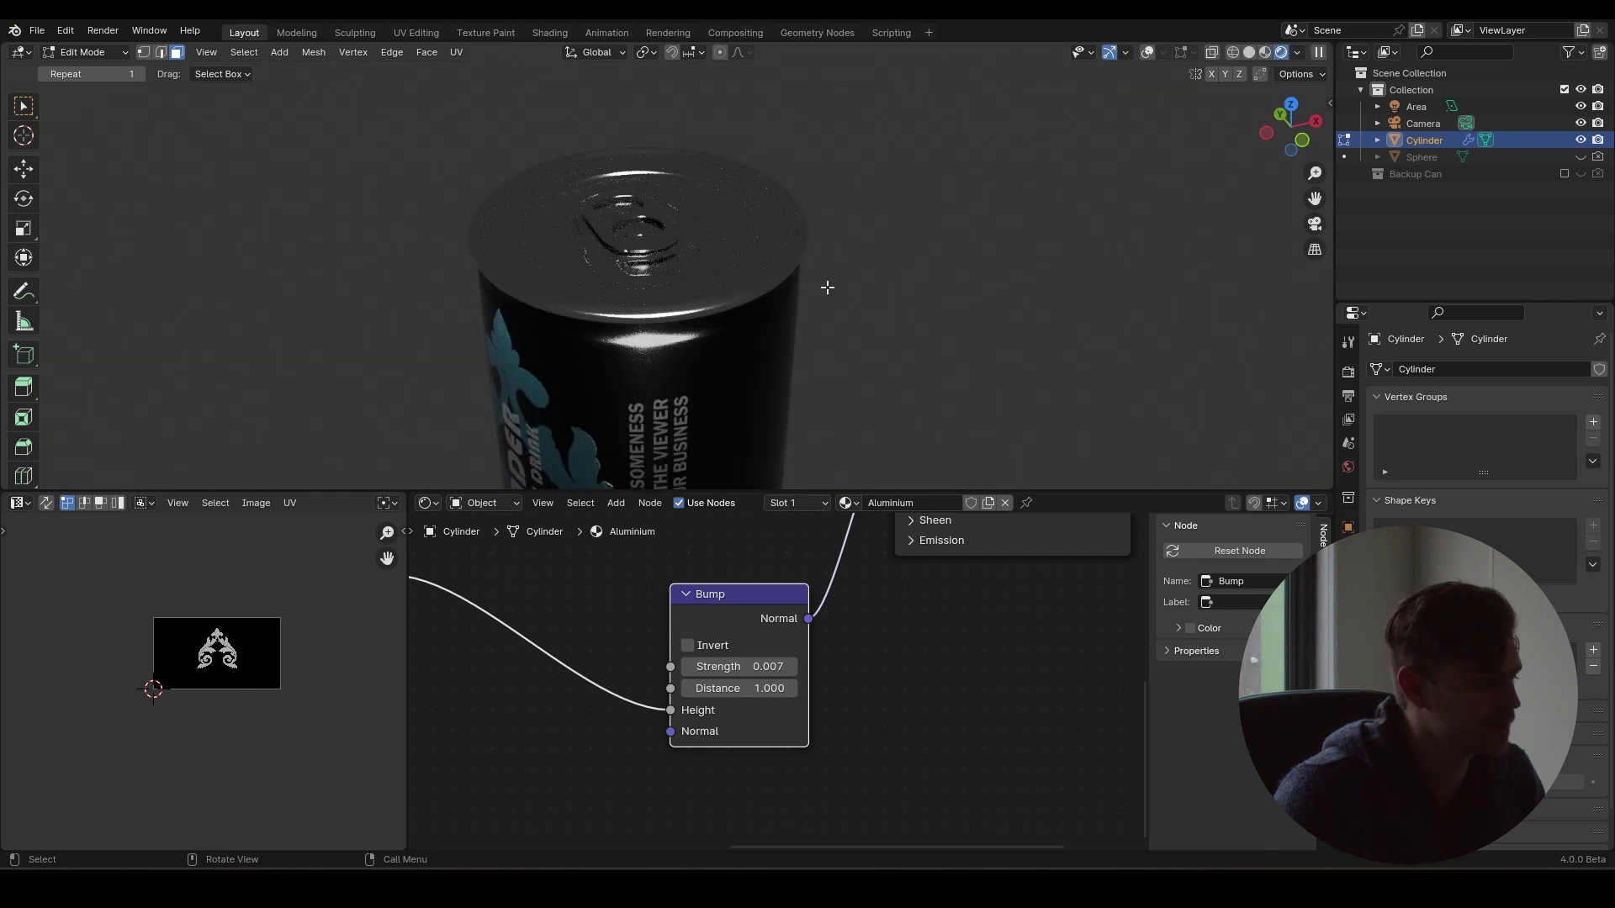
key(KP_0)
key(ctrl+s)
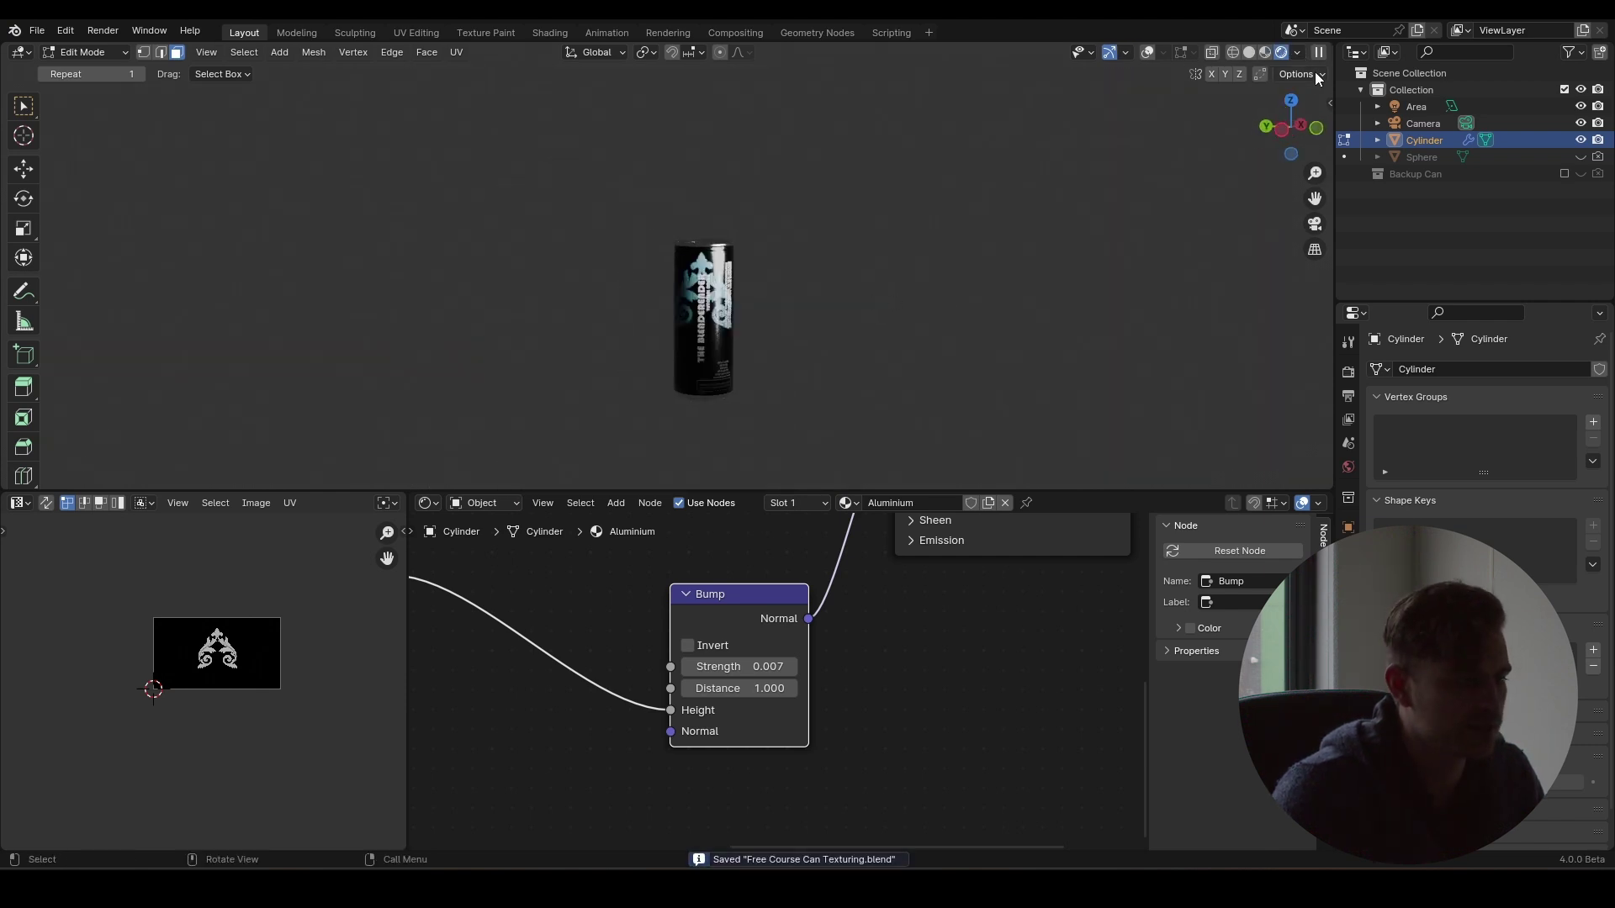
- Fix the world nodes with Easy HDRI so the abandoned workshop image can light the scene
click(1330, 102)
click(1324, 301)
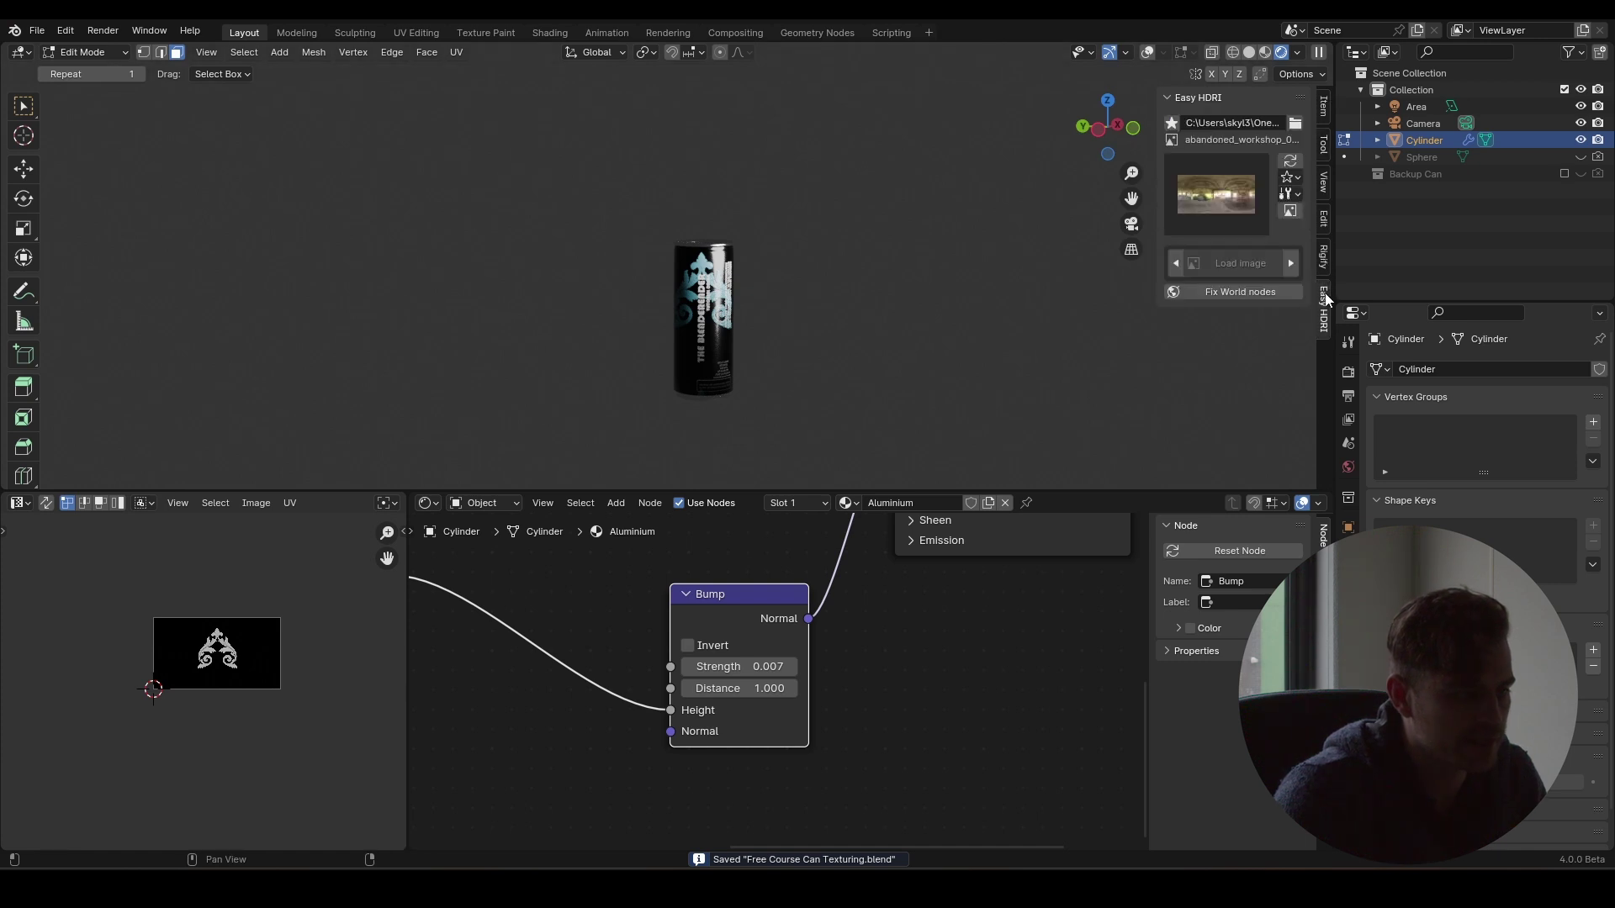
click(1245, 292)
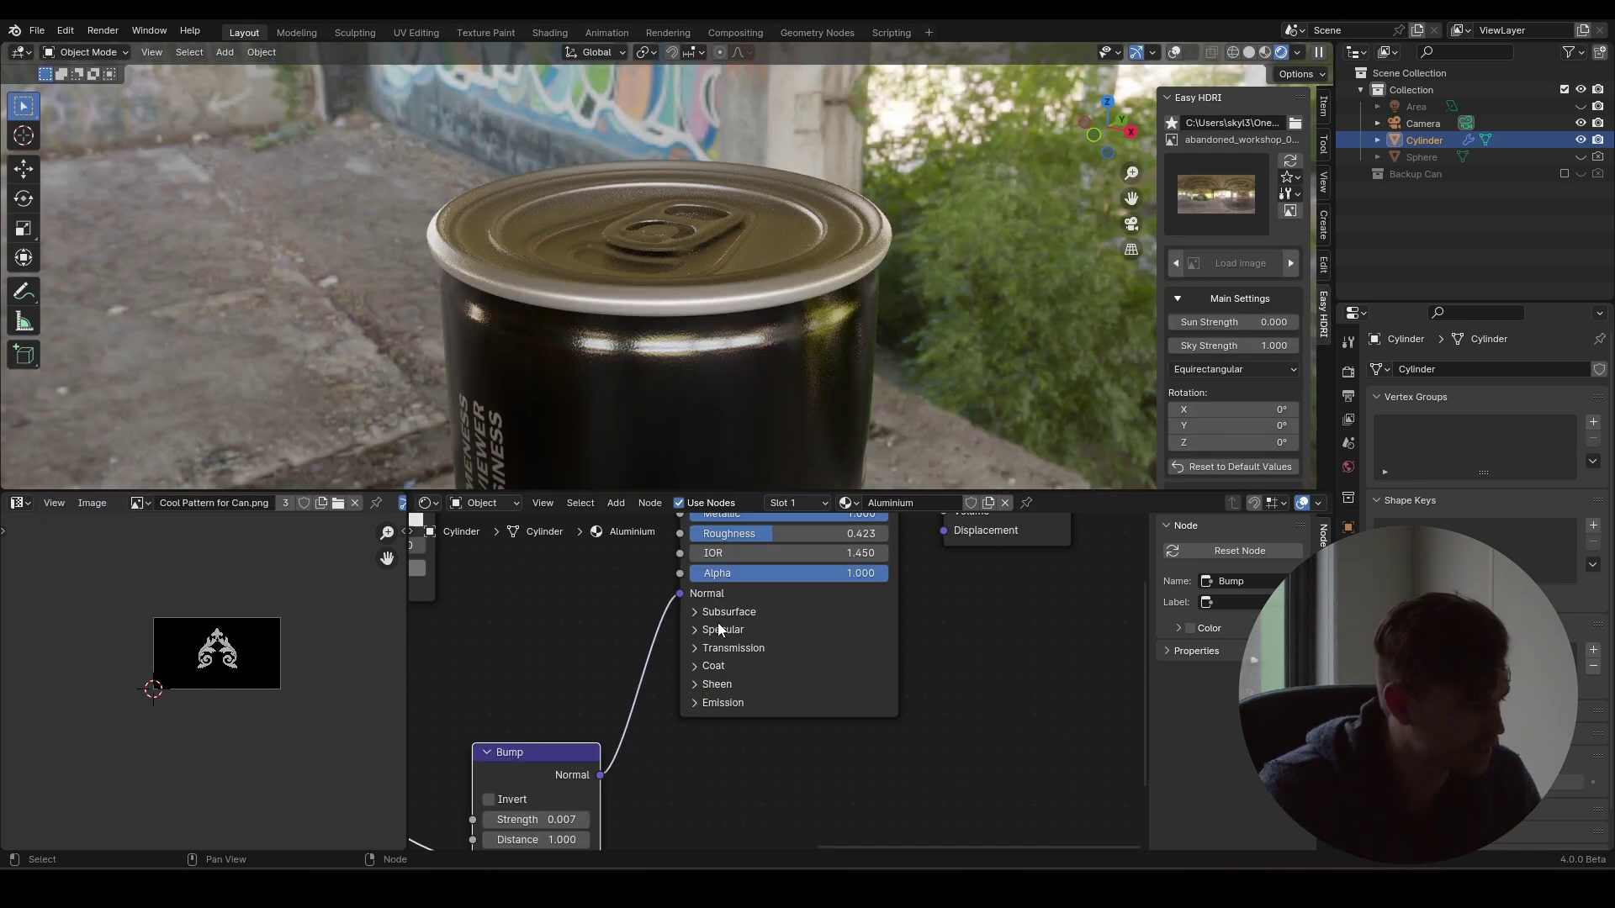
- Give the Aluminium material's Principled BSDF a Coat with Weight 1.000 and Roughness 0.262
click(694, 631)
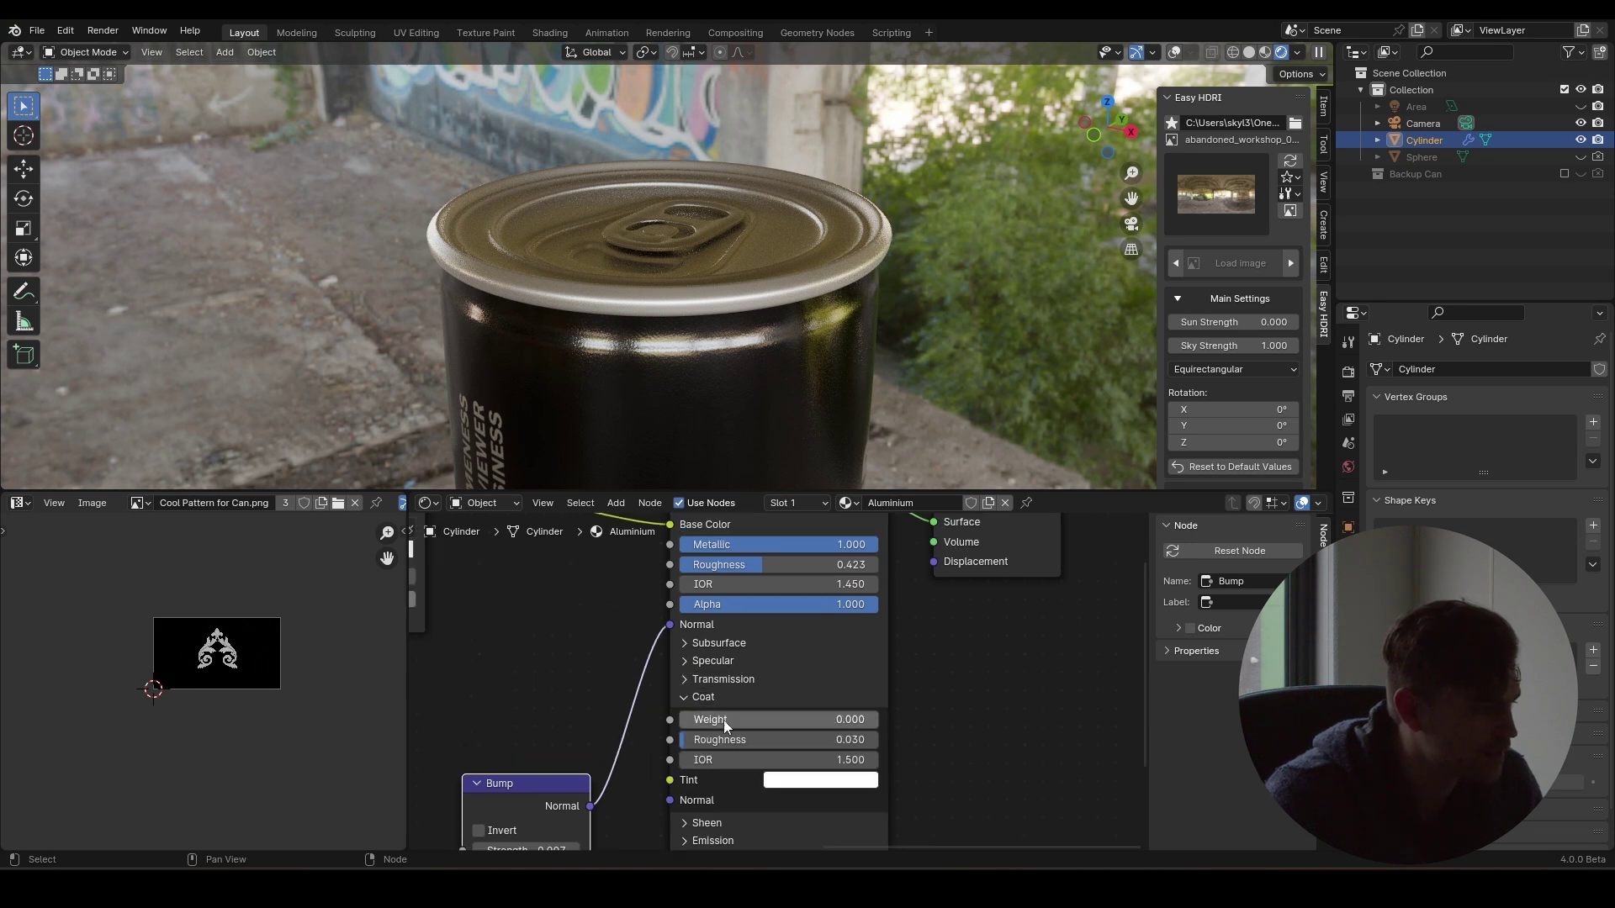
drag(723, 720, 877, 720)
drag(686, 739, 731, 739)
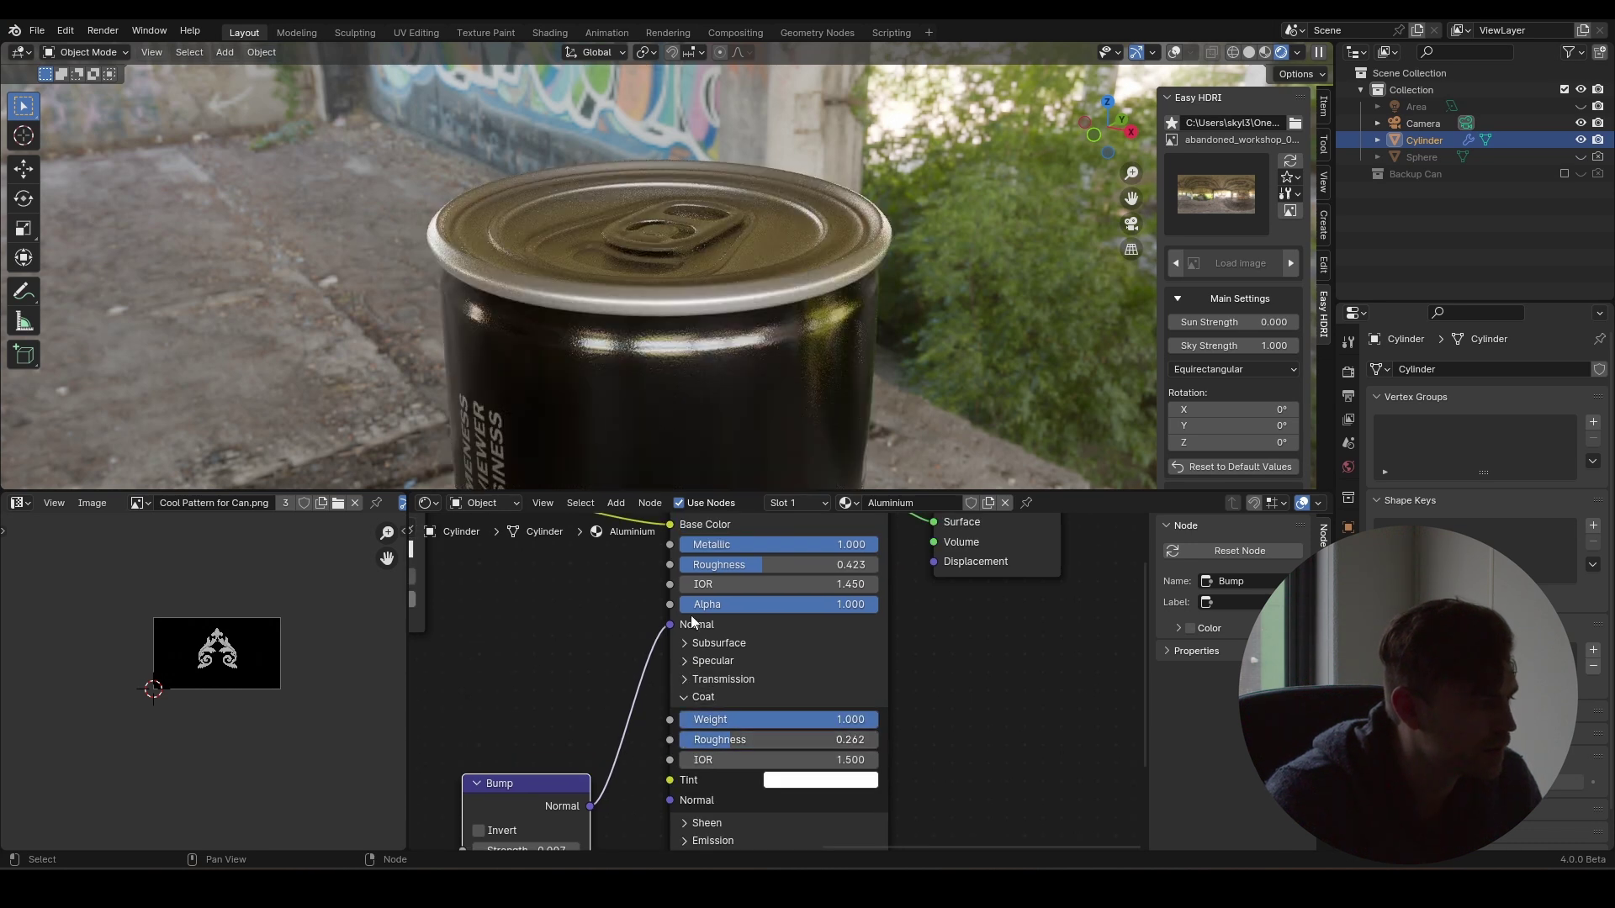
- Lower the Aluminium Principled BSDF's base Roughness to about 0.27 and save the file
middle_drag(621, 318, 730, 361)
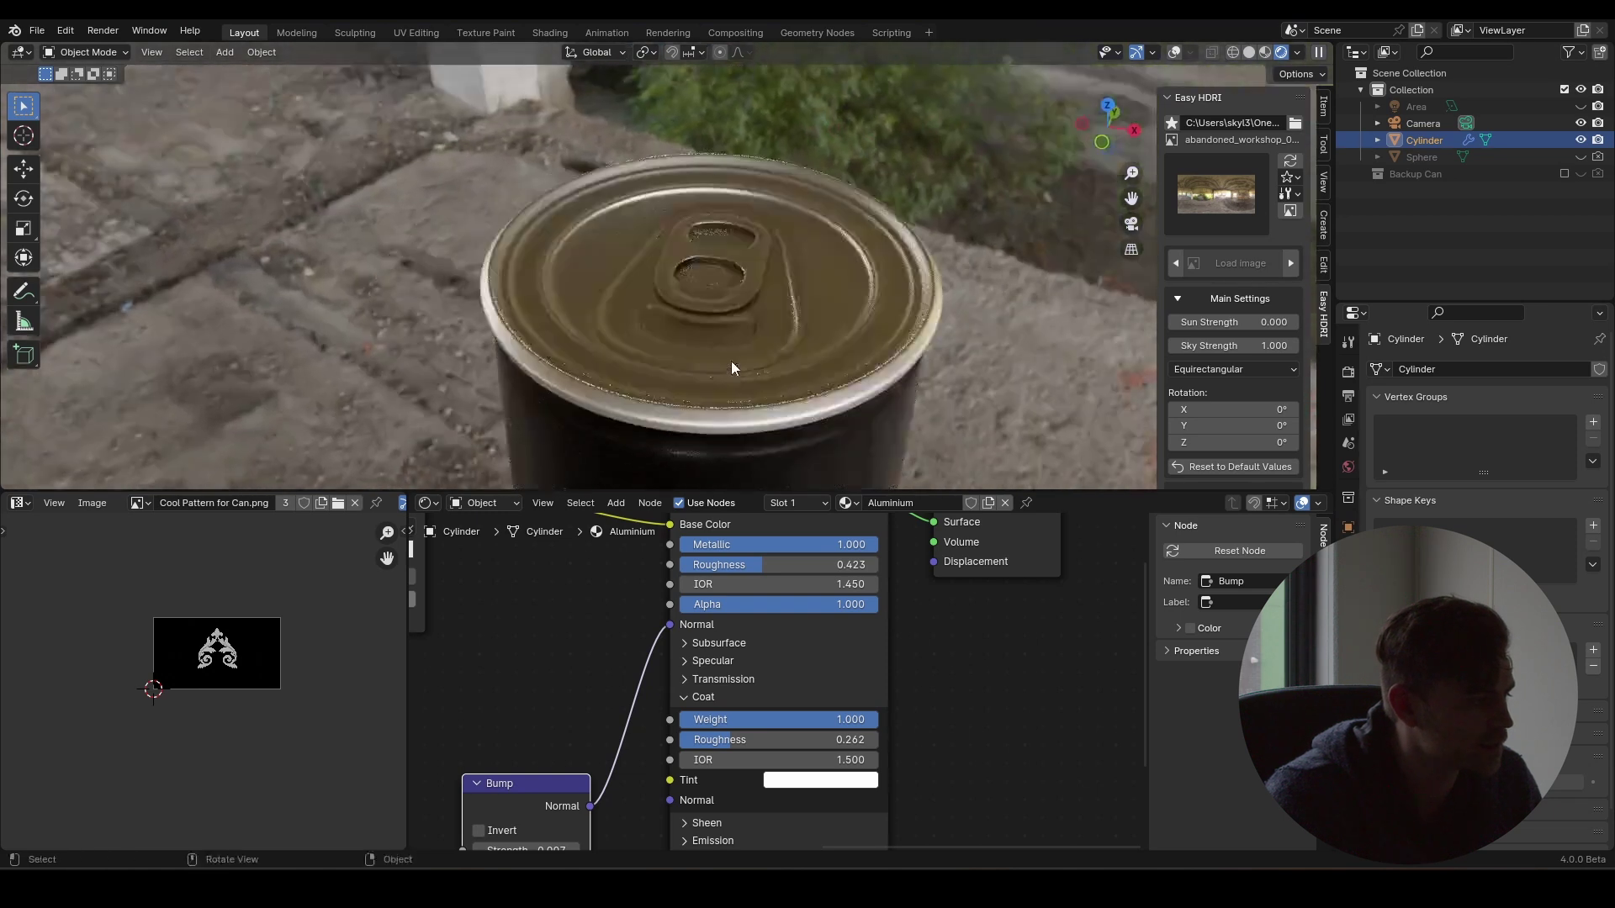
middle_drag(604, 645, 787, 663)
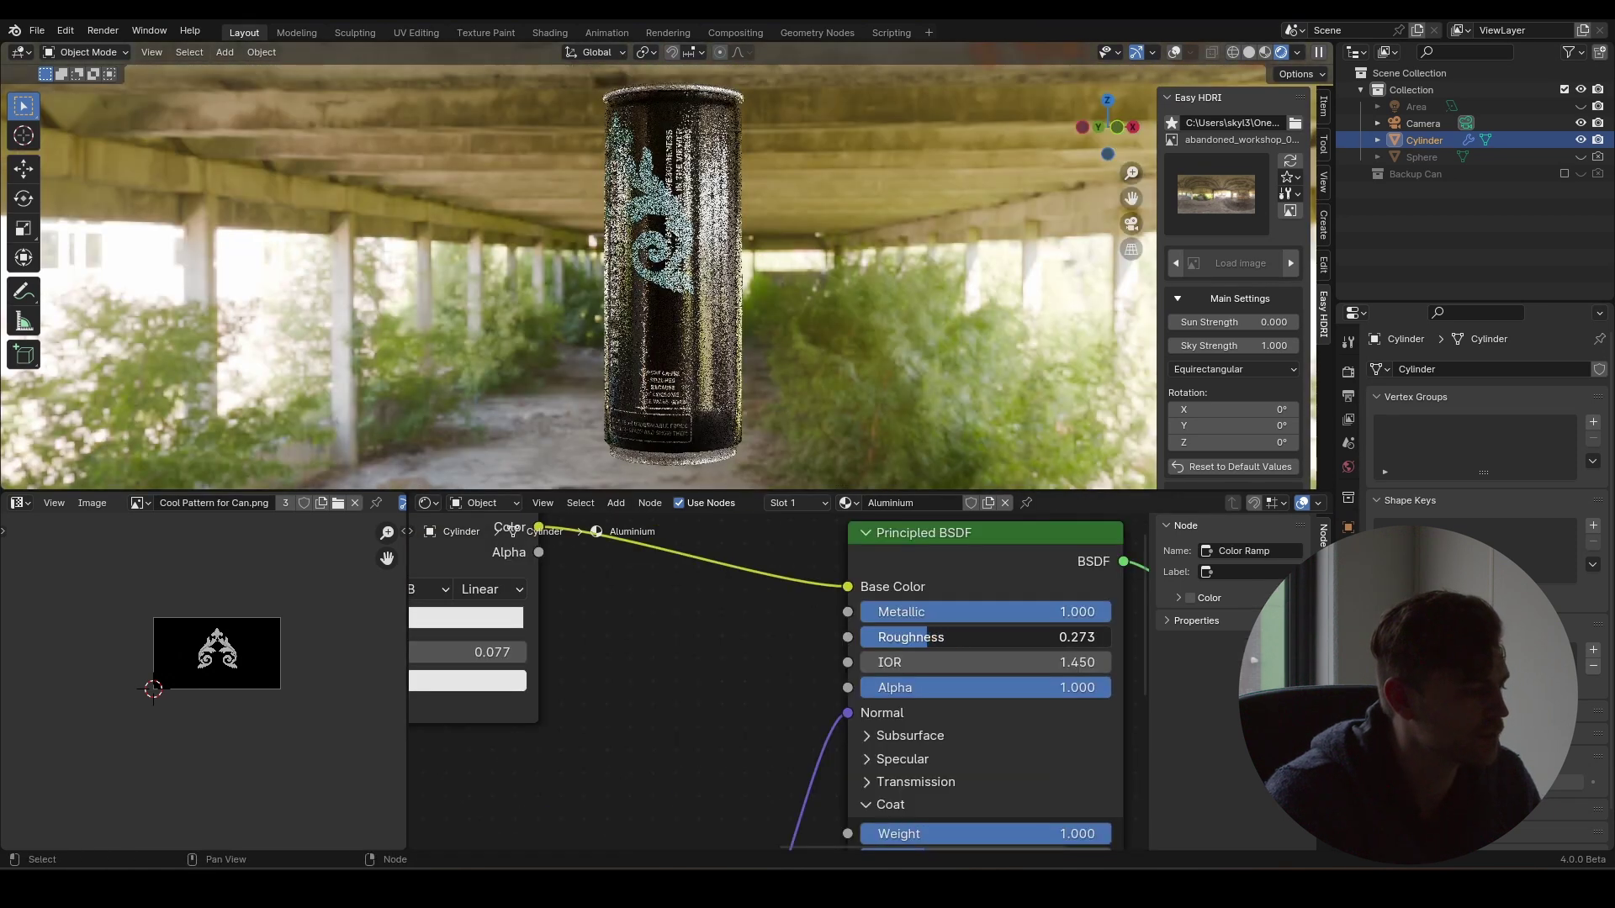
drag(928, 637, 922, 639)
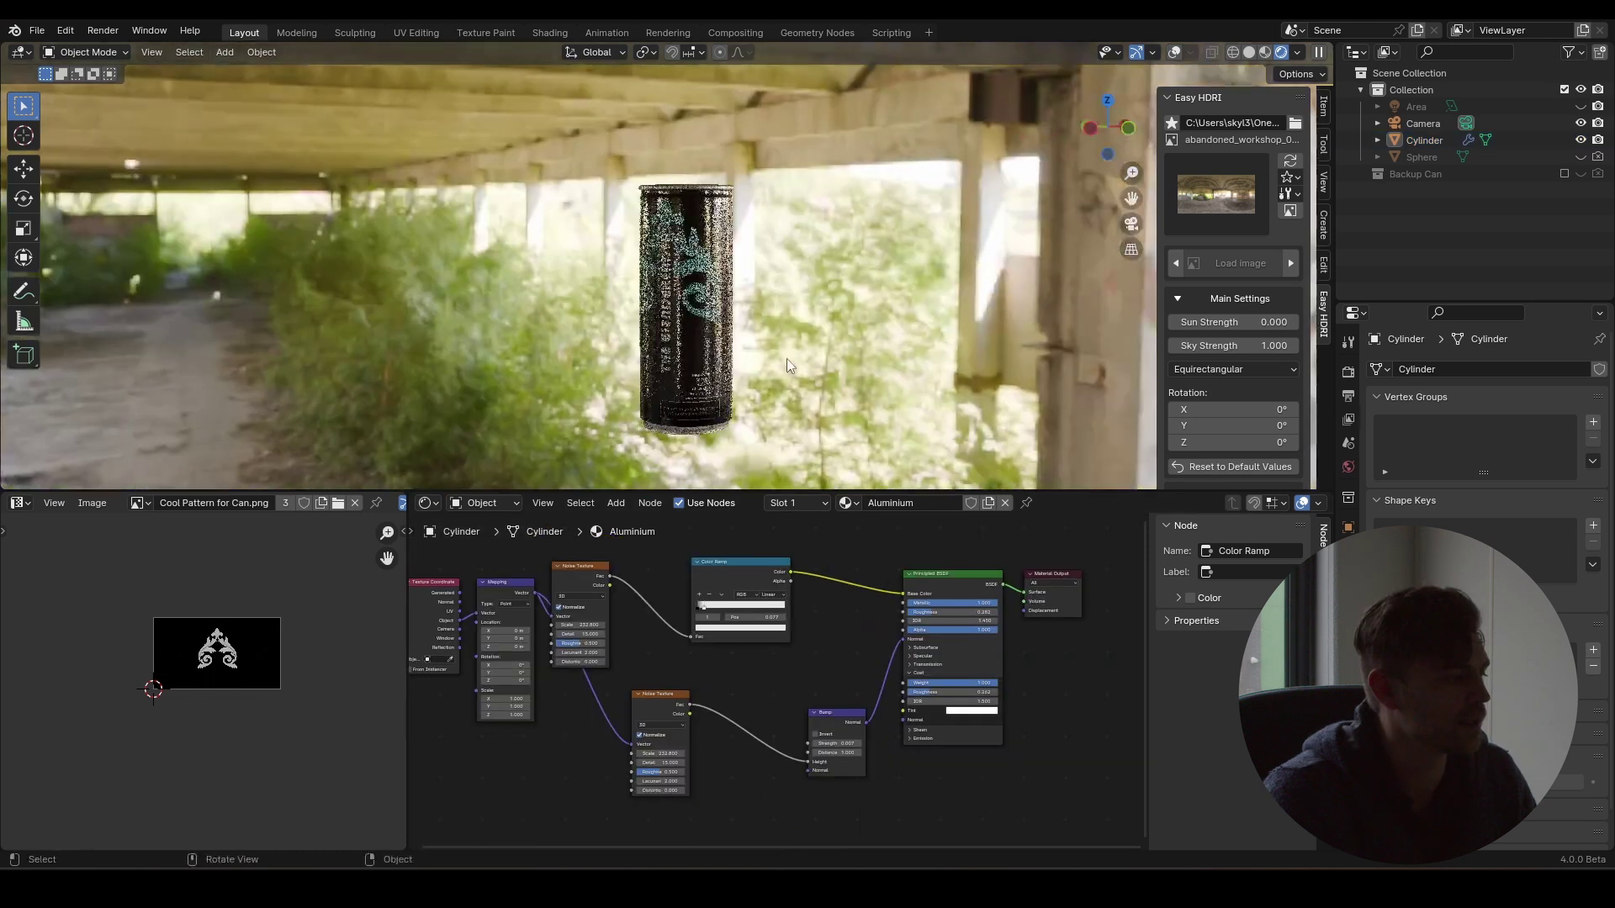
key(ctrl+s)
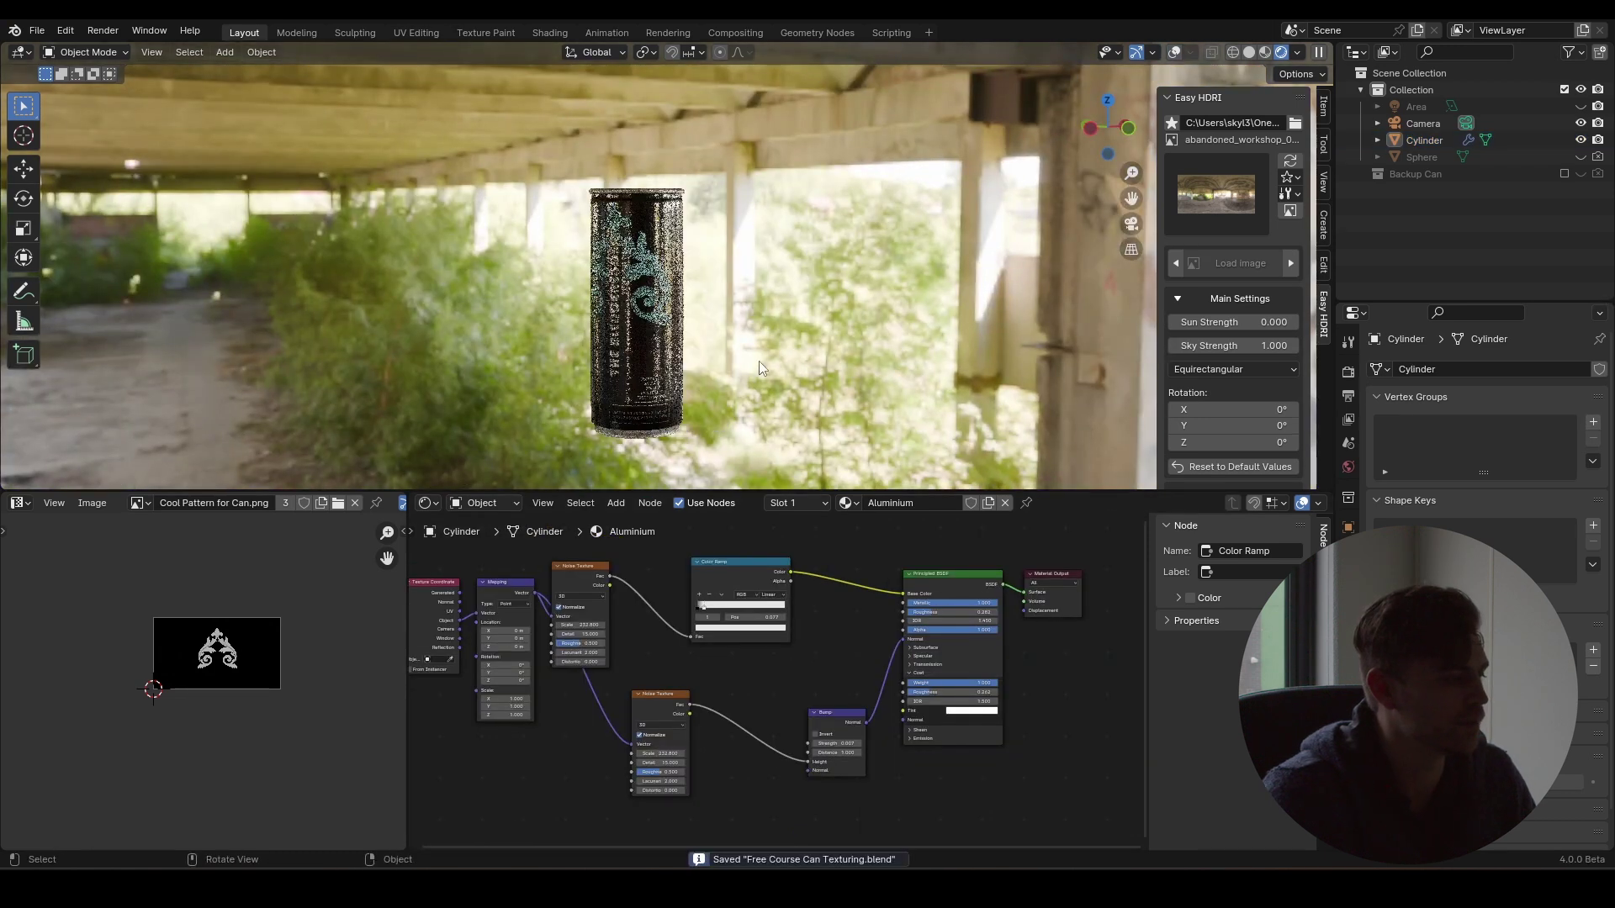
- Swap the Easy HDRI environment image for quattro_canti_2k.exr and inspect the can under the new lighting
middle_drag(758, 361, 714, 312)
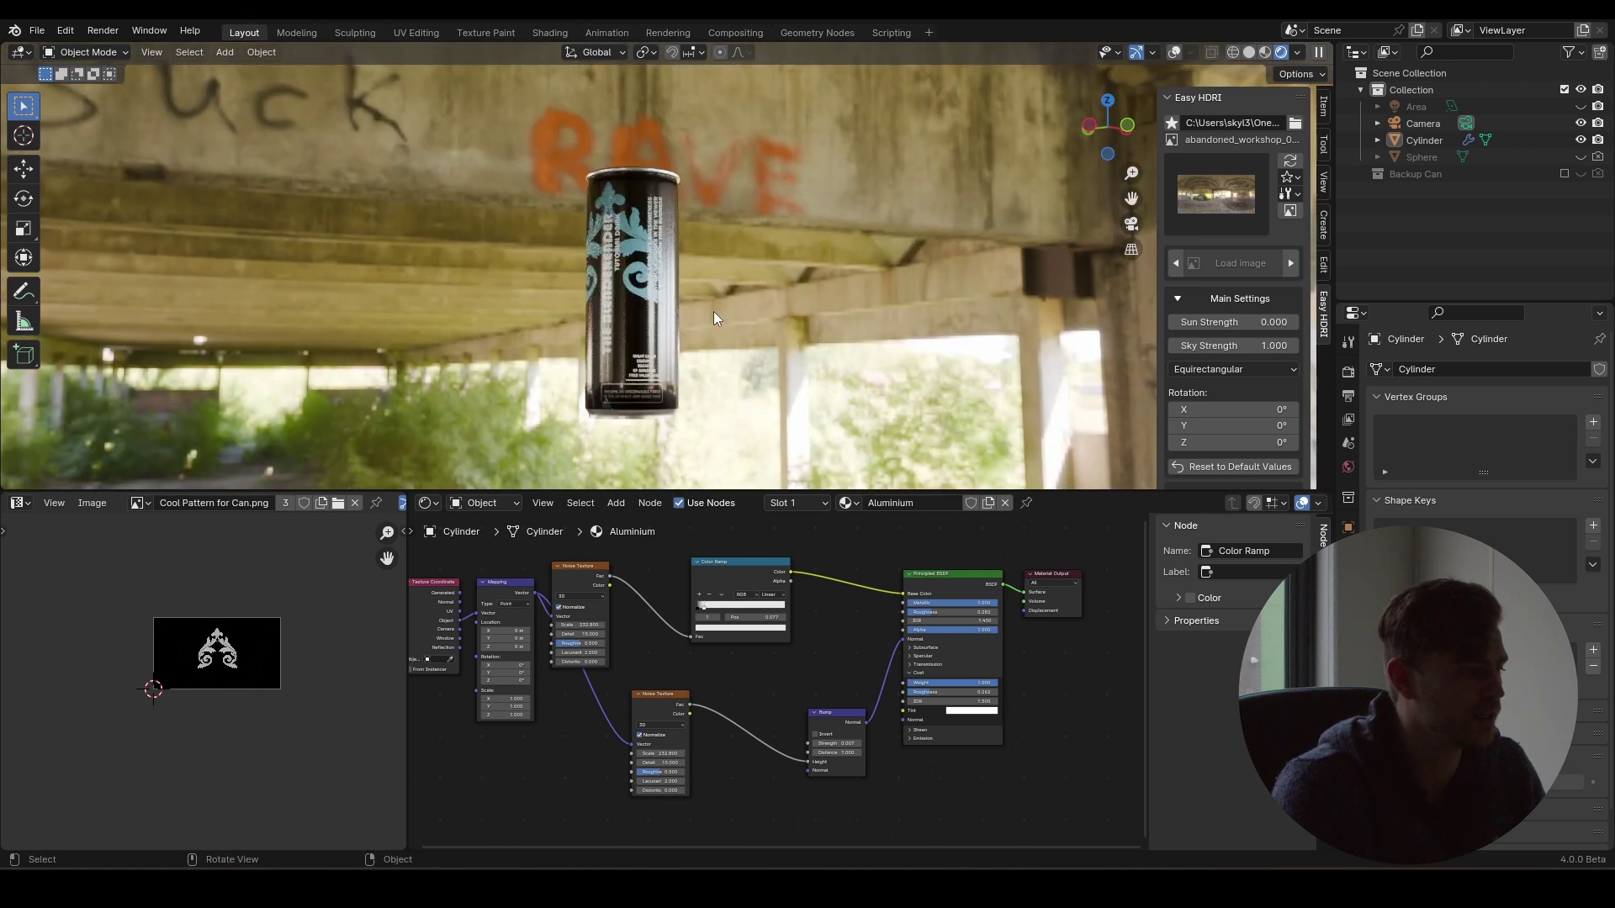
click(1203, 200)
click(1138, 281)
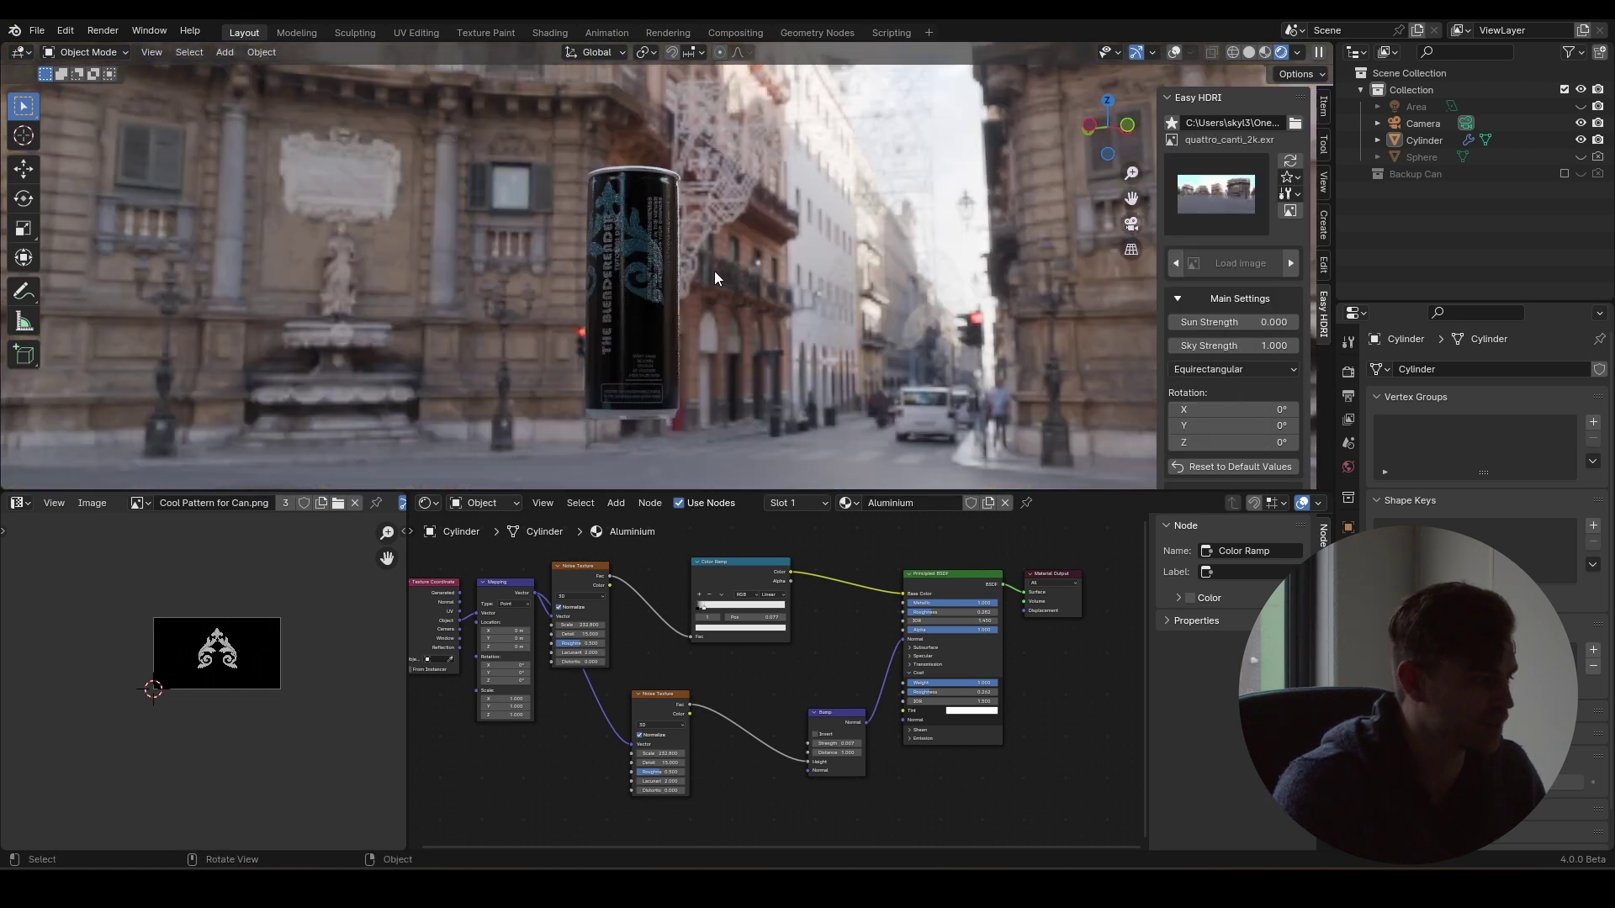
mouse_move(714, 270)
middle_down()
mouse_move(764, 304)
mouse_move(447, 301)
mouse_move(780, 299)
middle_up()
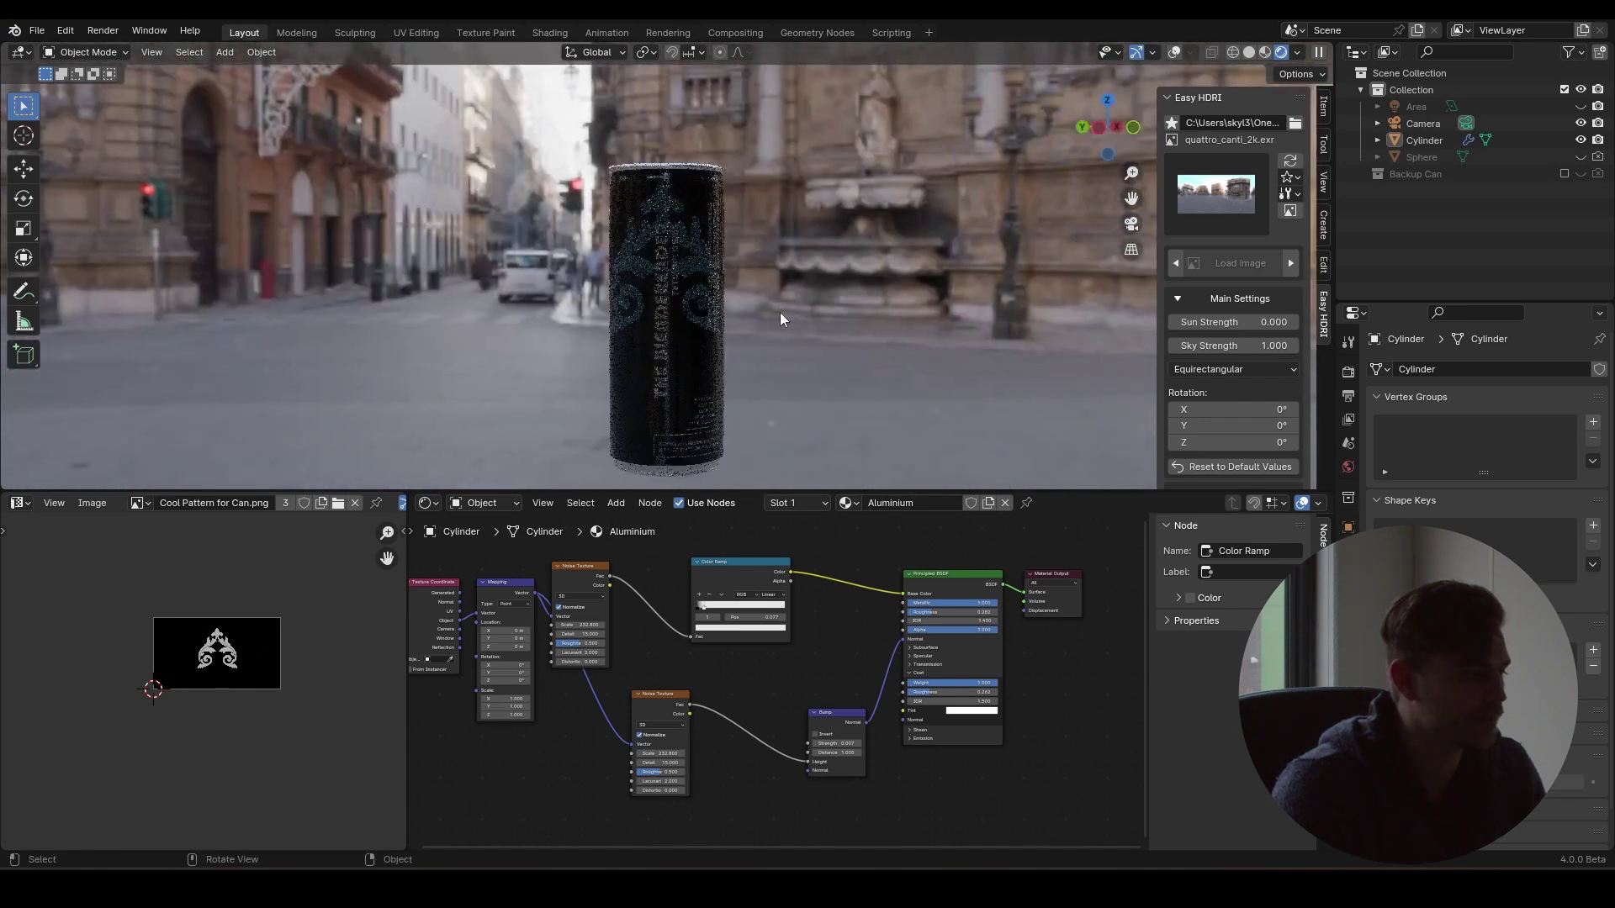
click(1188, 202)
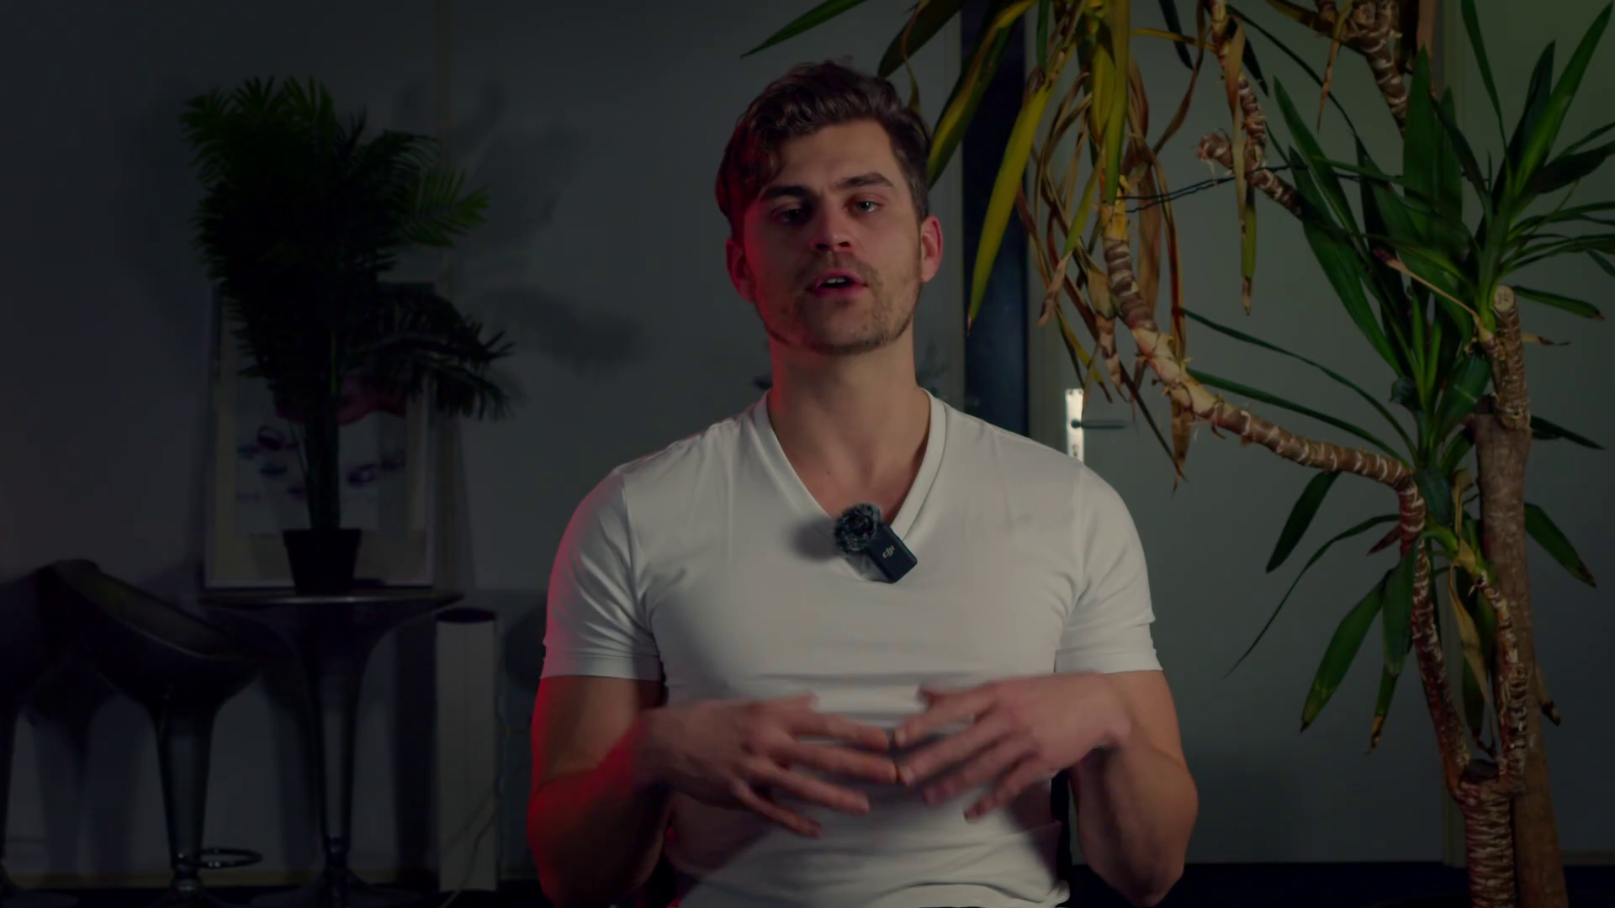